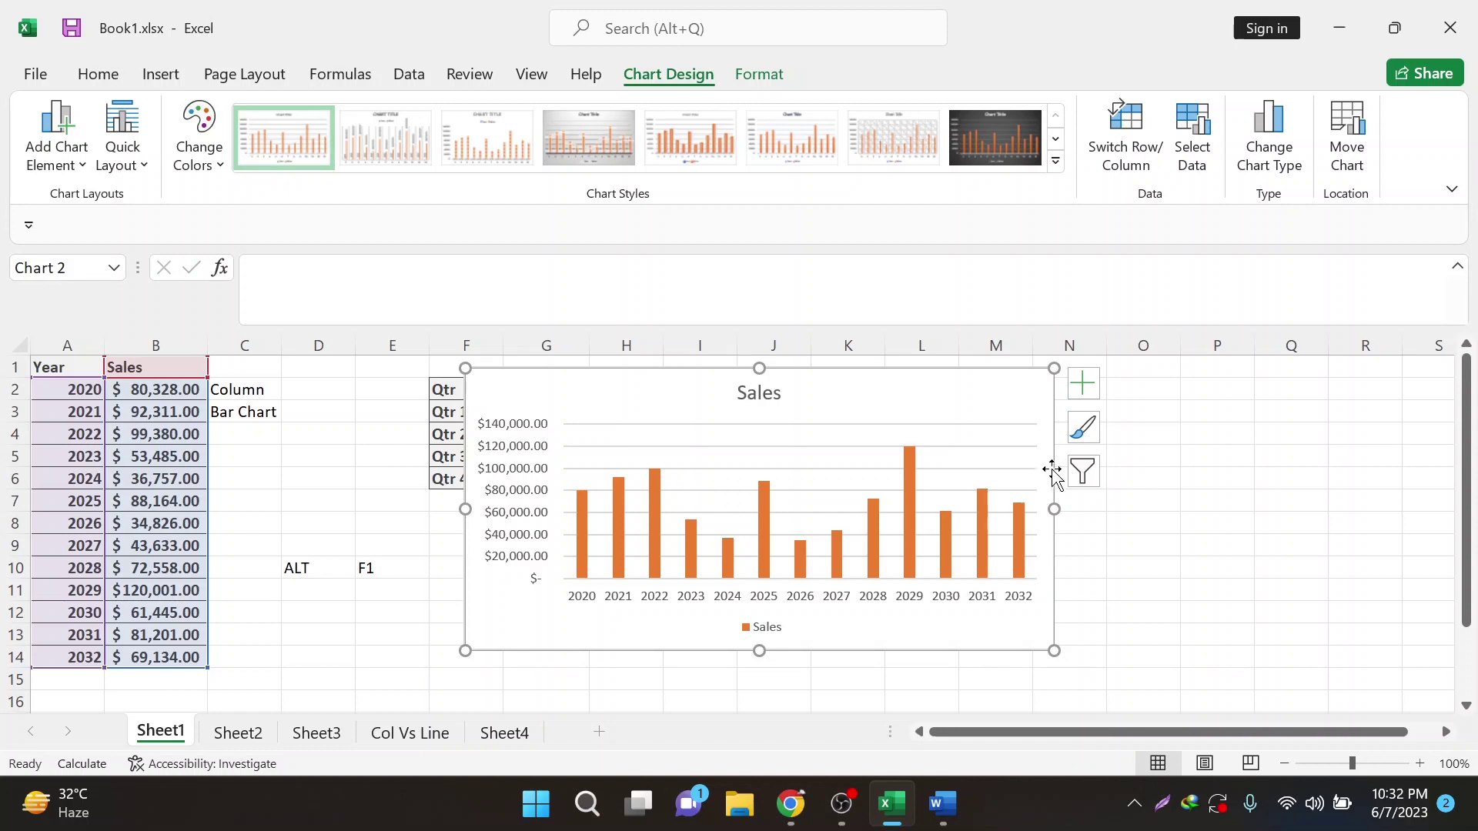
# Step: Apply chart Style 3 for an uppercase SALES title and hatched orange columns, then browse colour and layout presets
pyautogui.click(1083, 428)
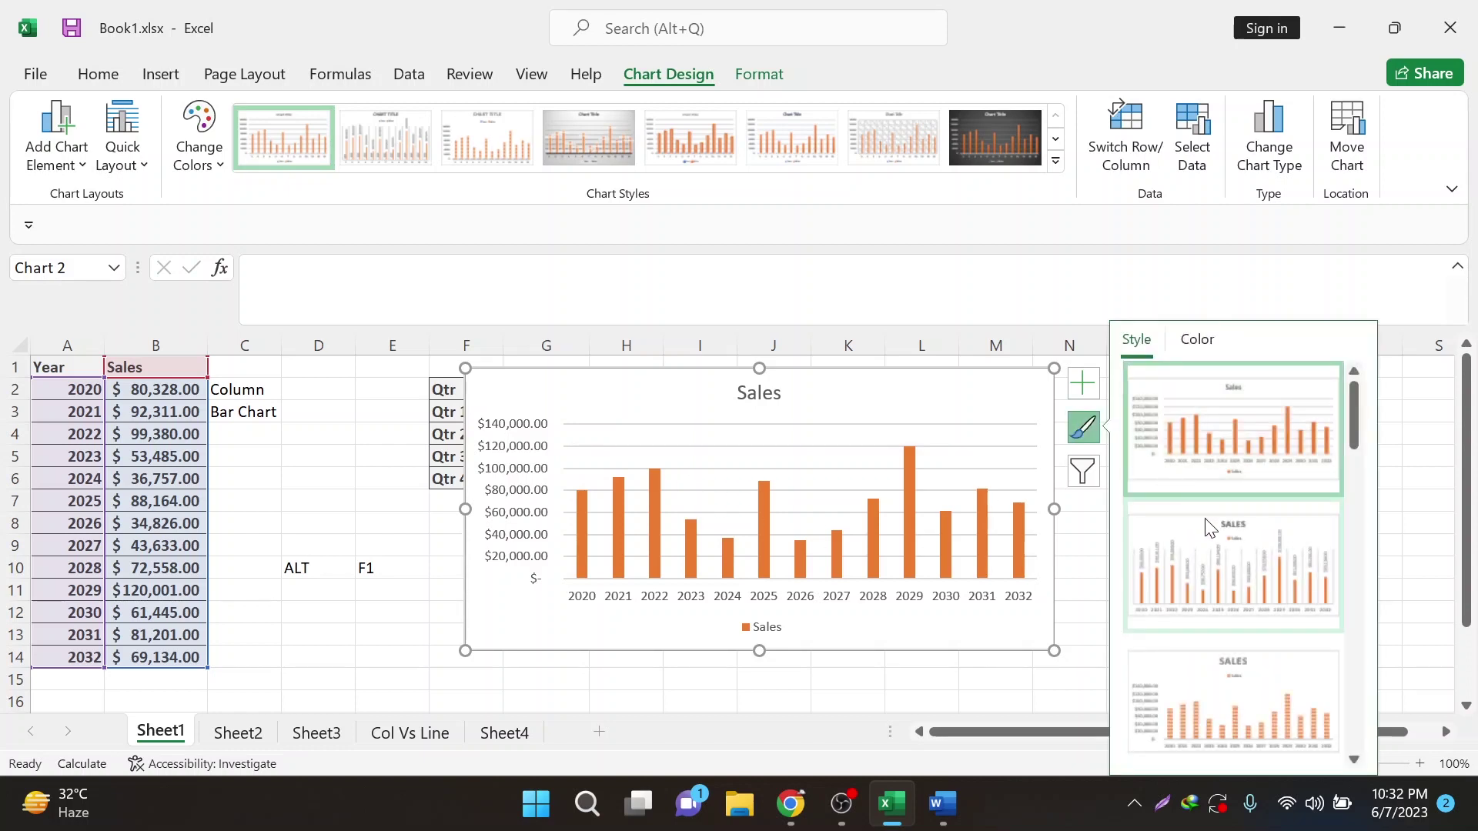
pyautogui.scroll(-5, 1201, 524)
pyautogui.scroll(-10, 1203, 596)
pyautogui.scroll(-2, 1224, 541)
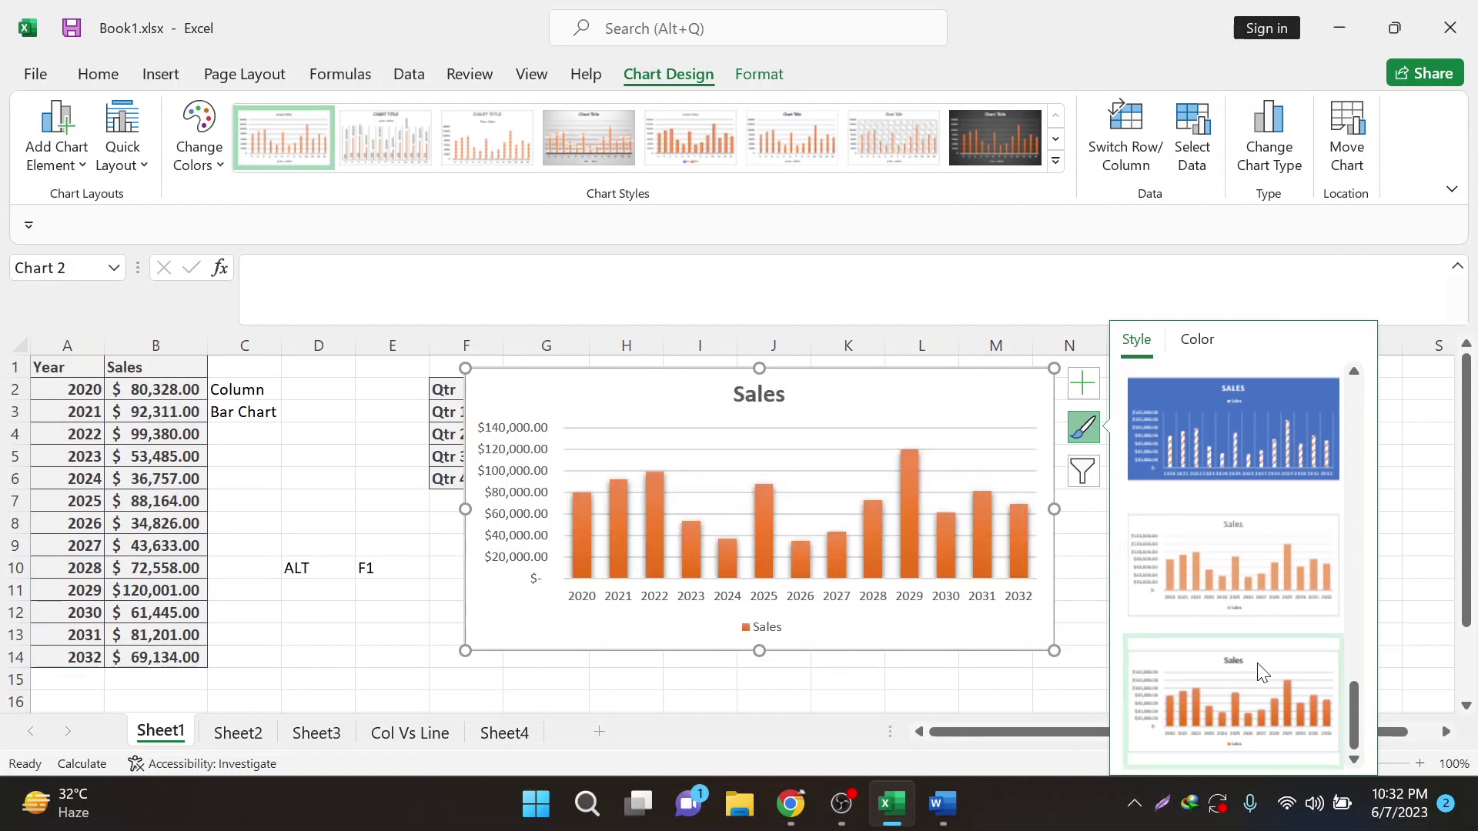
pyautogui.scroll(10, 1217, 662)
pyautogui.scroll(7, 1201, 609)
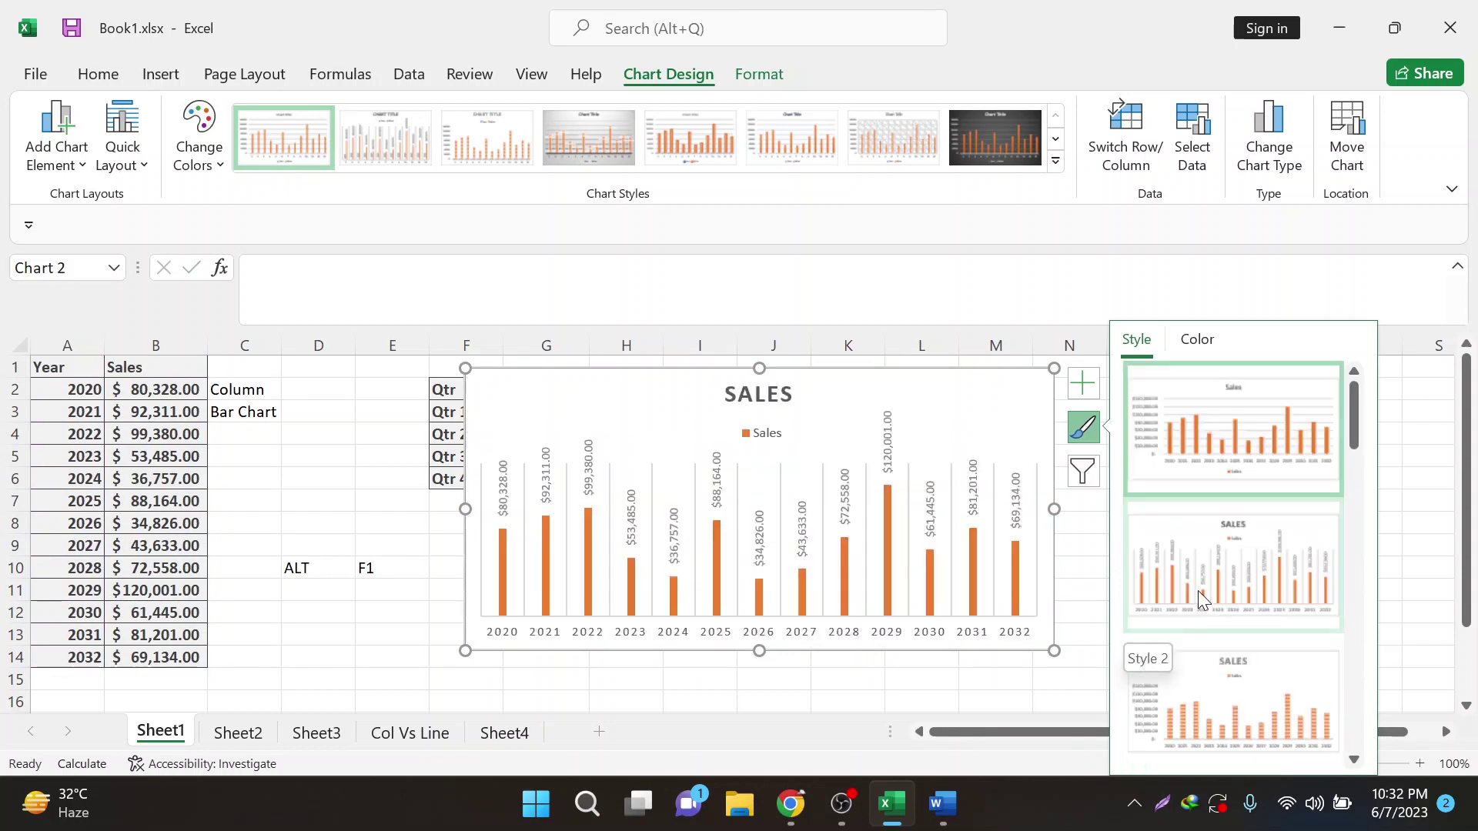
pyautogui.click(1226, 672)
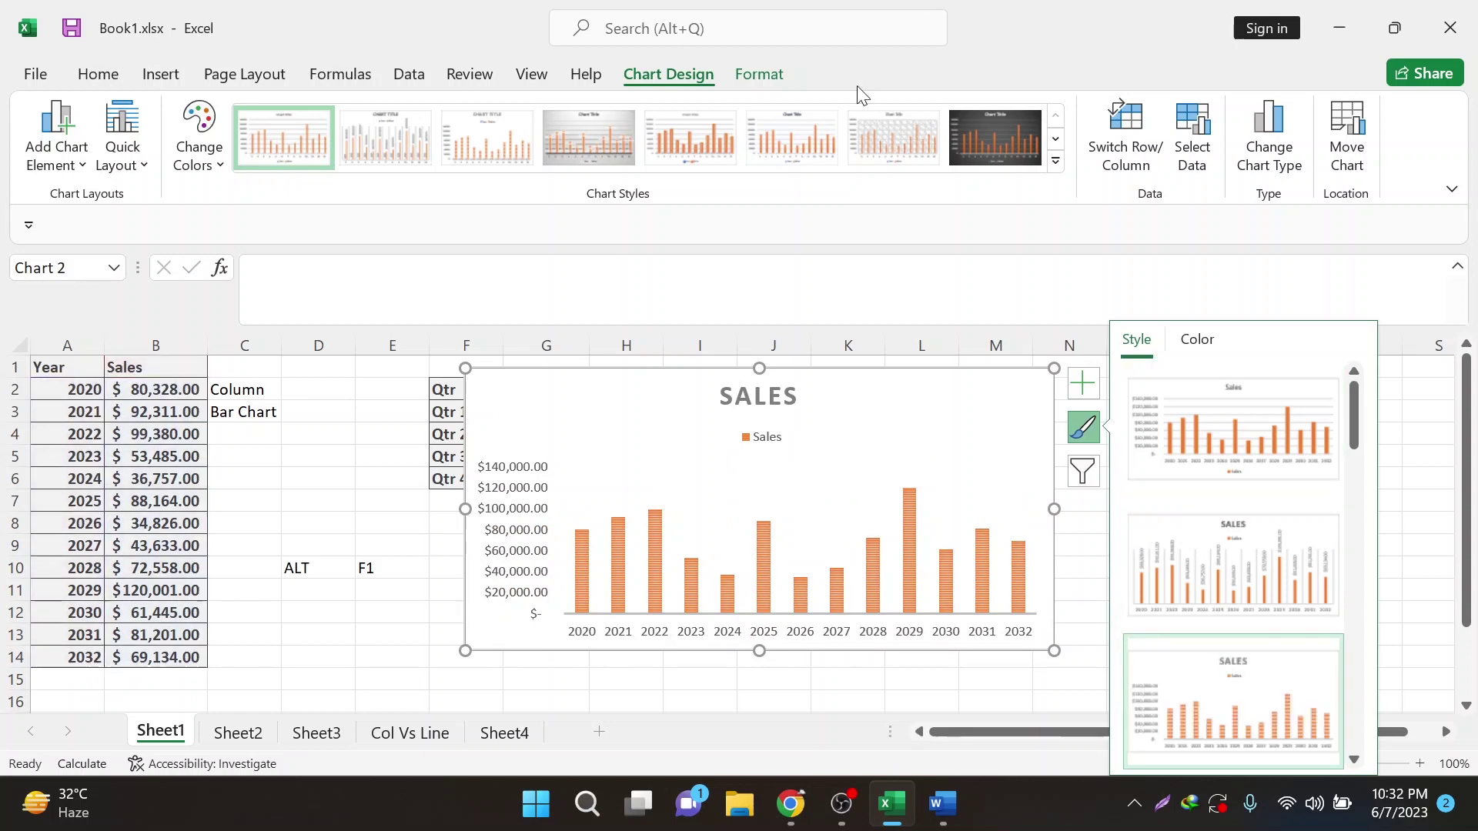
pyautogui.click(207, 165)
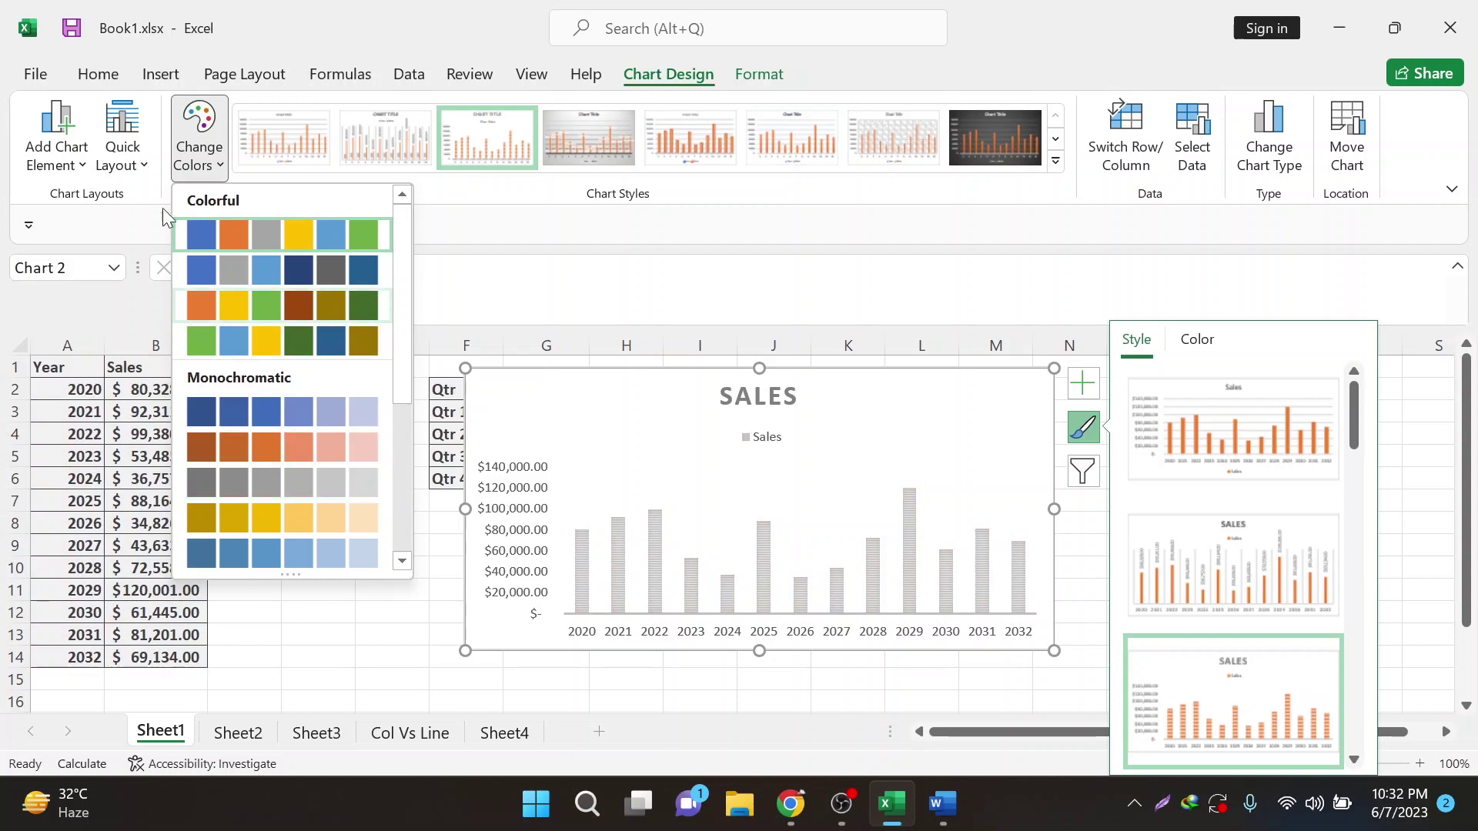
pyautogui.click(143, 163)
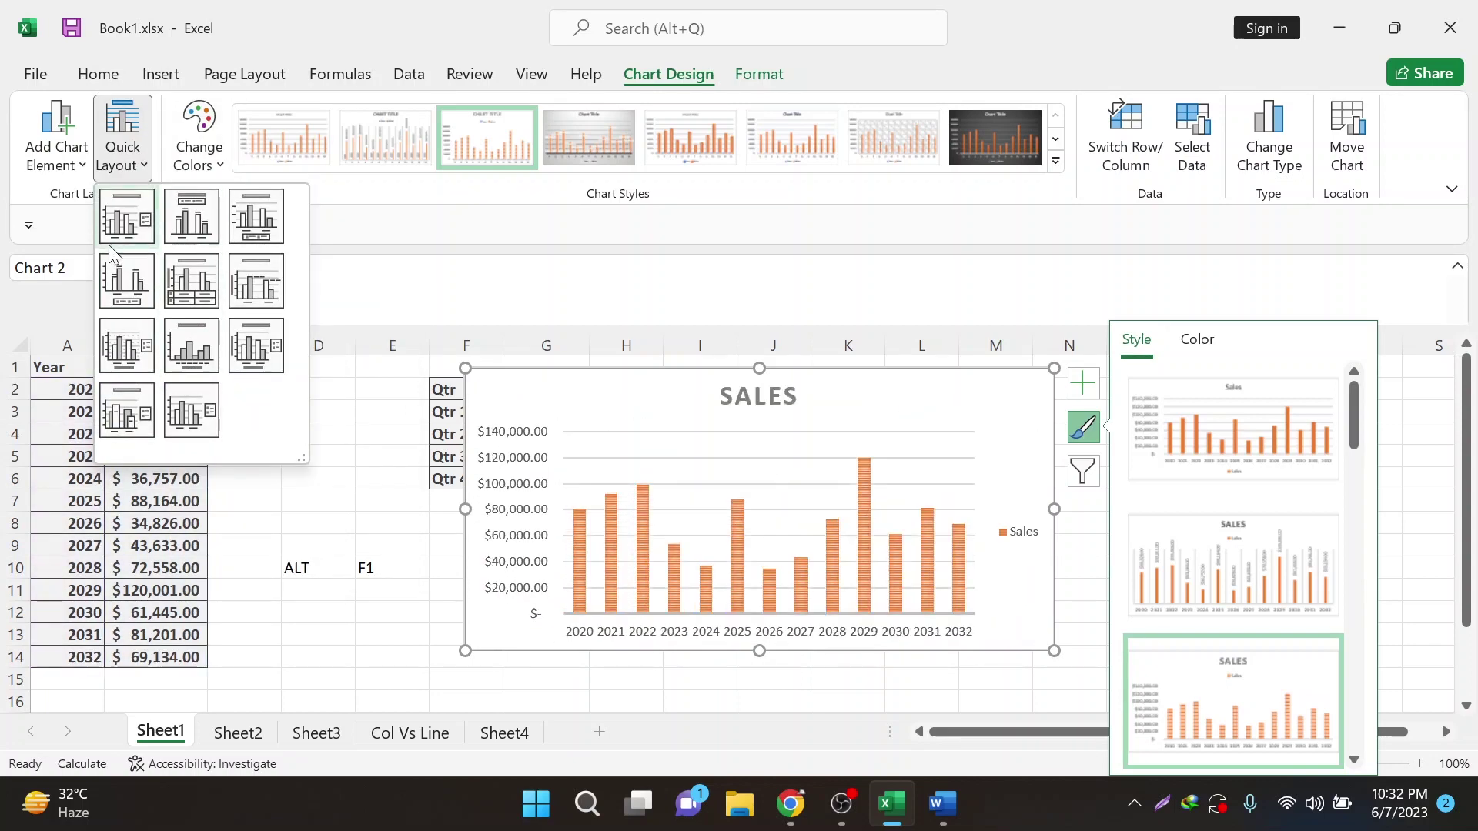
# Step: Add a 2-period moving average trendline of Sales to the column chart
pyautogui.click(50, 166)
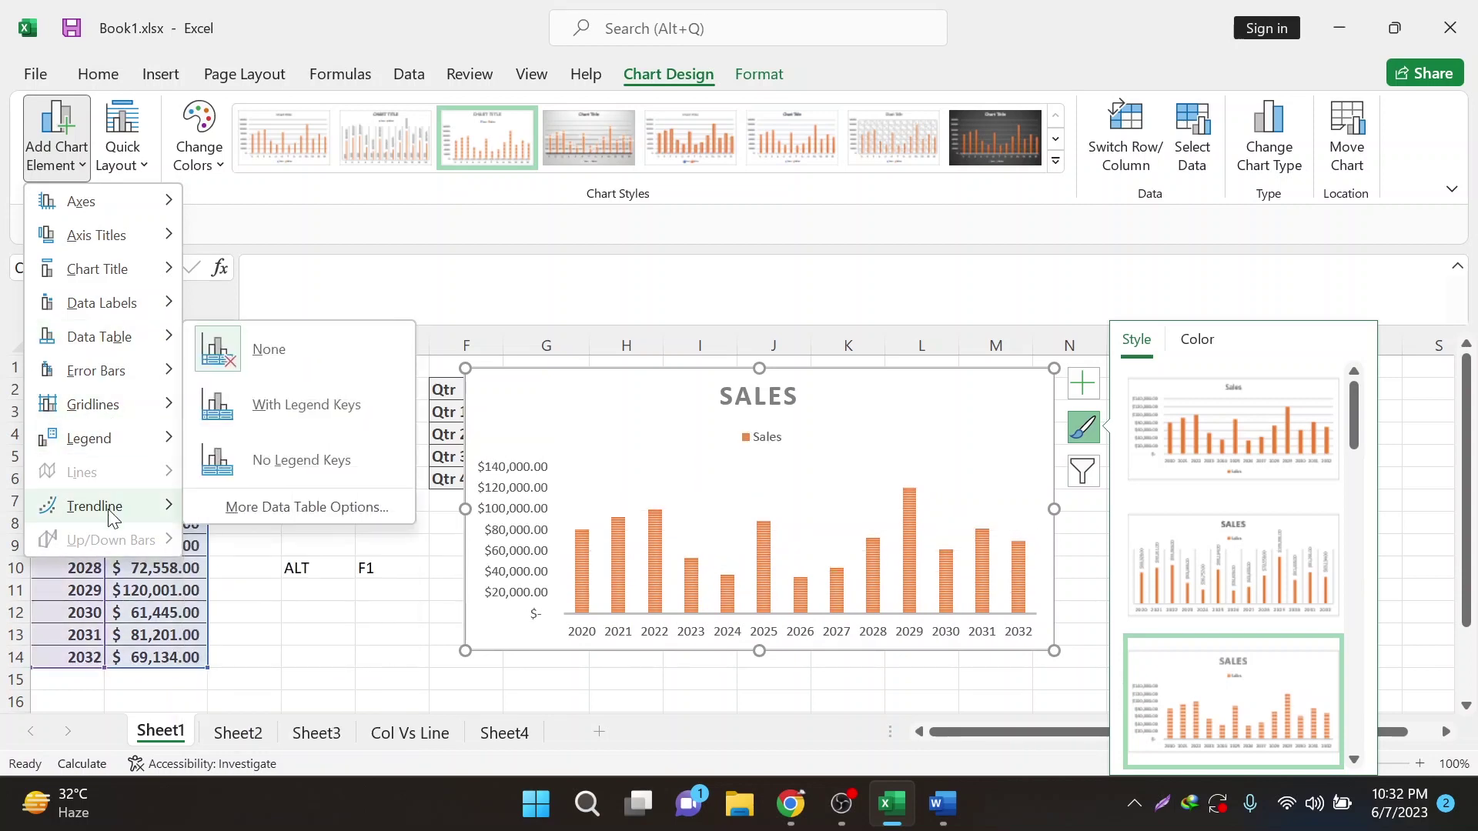
pyautogui.moveTo(95, 506)
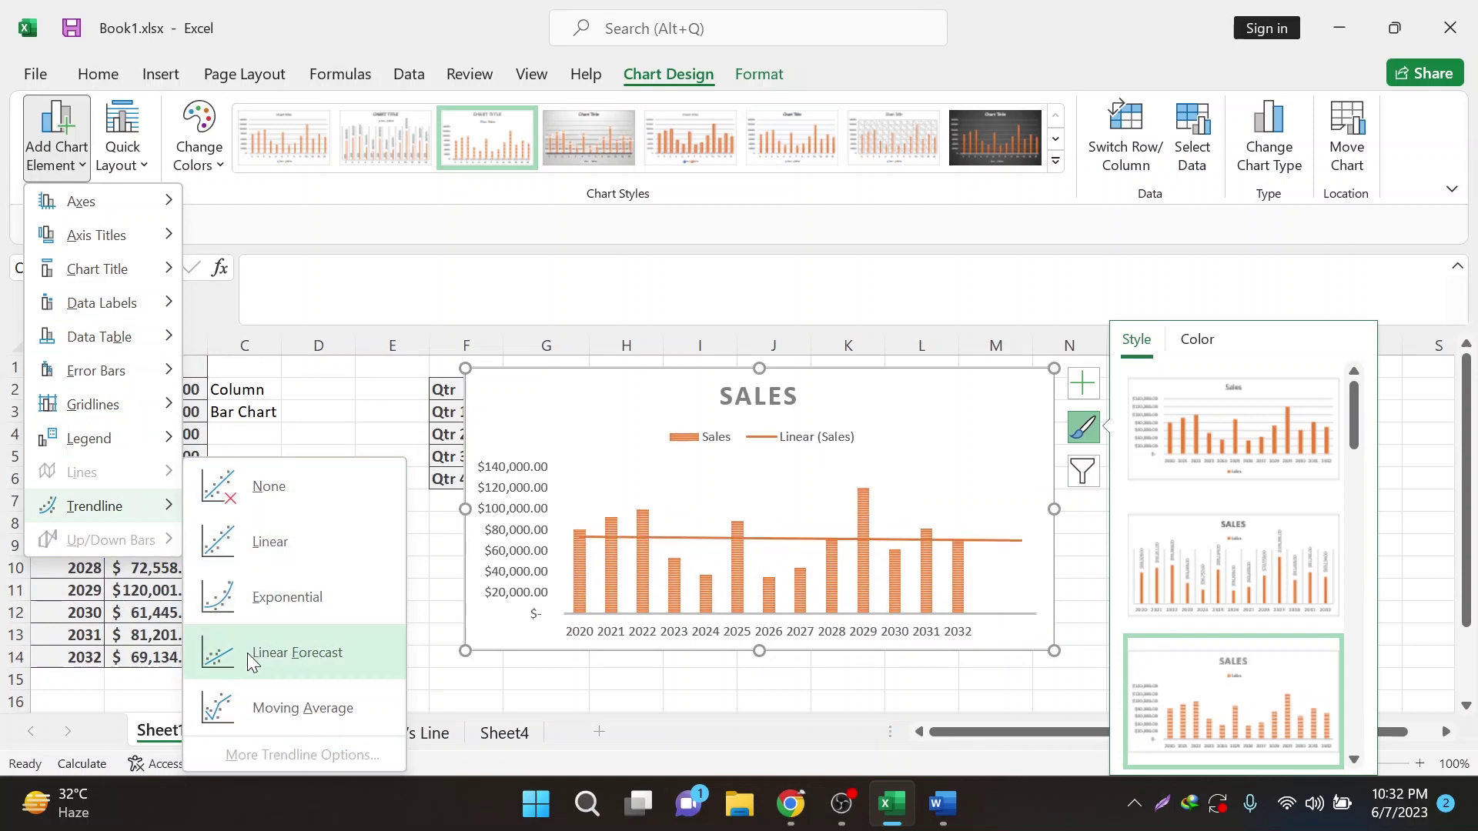
pyautogui.click(241, 704)
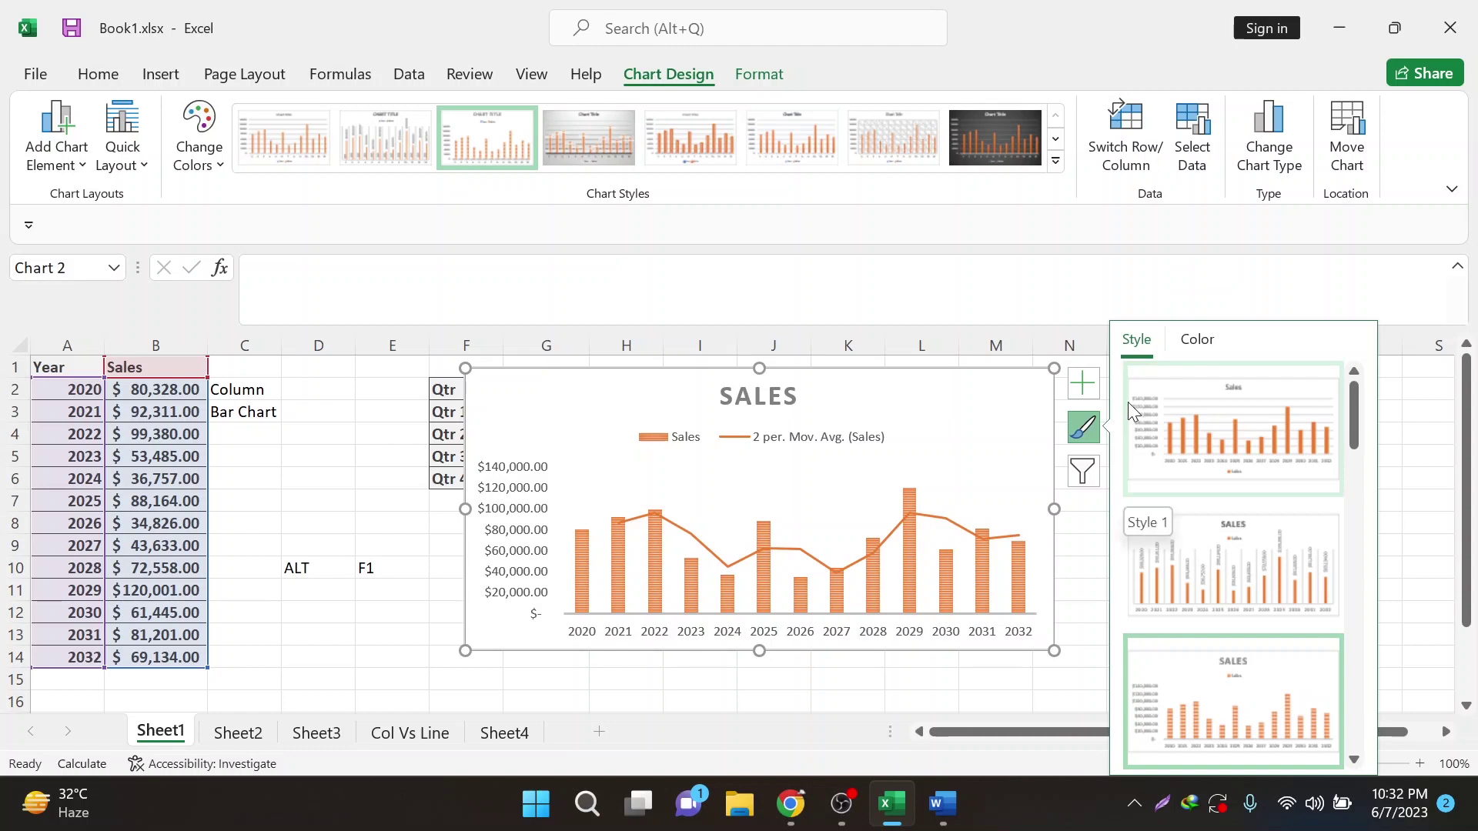
pyautogui.click(1085, 383)
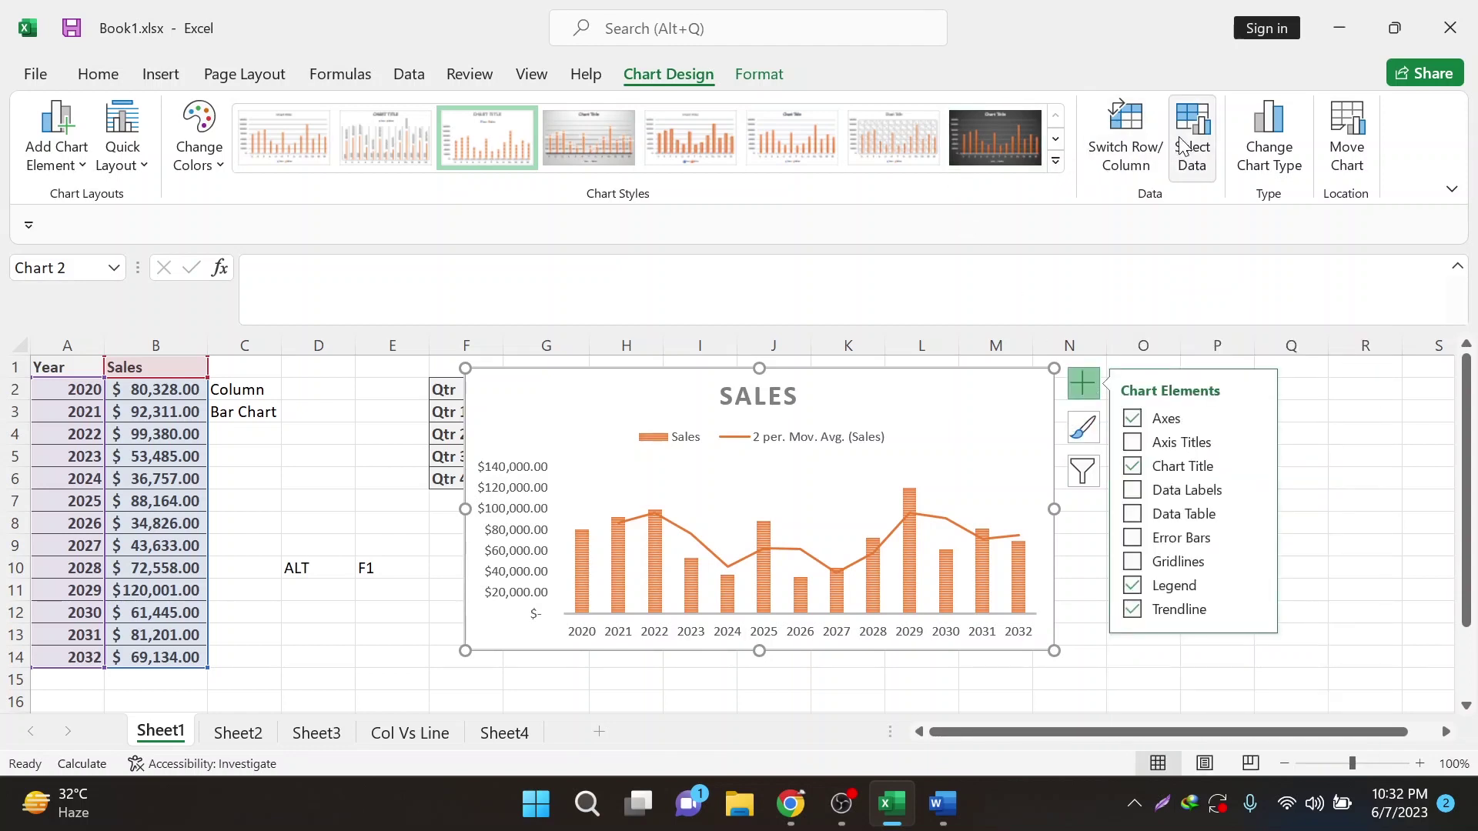
pyautogui.click(1265, 154)
pyautogui.moveTo(682, 298)
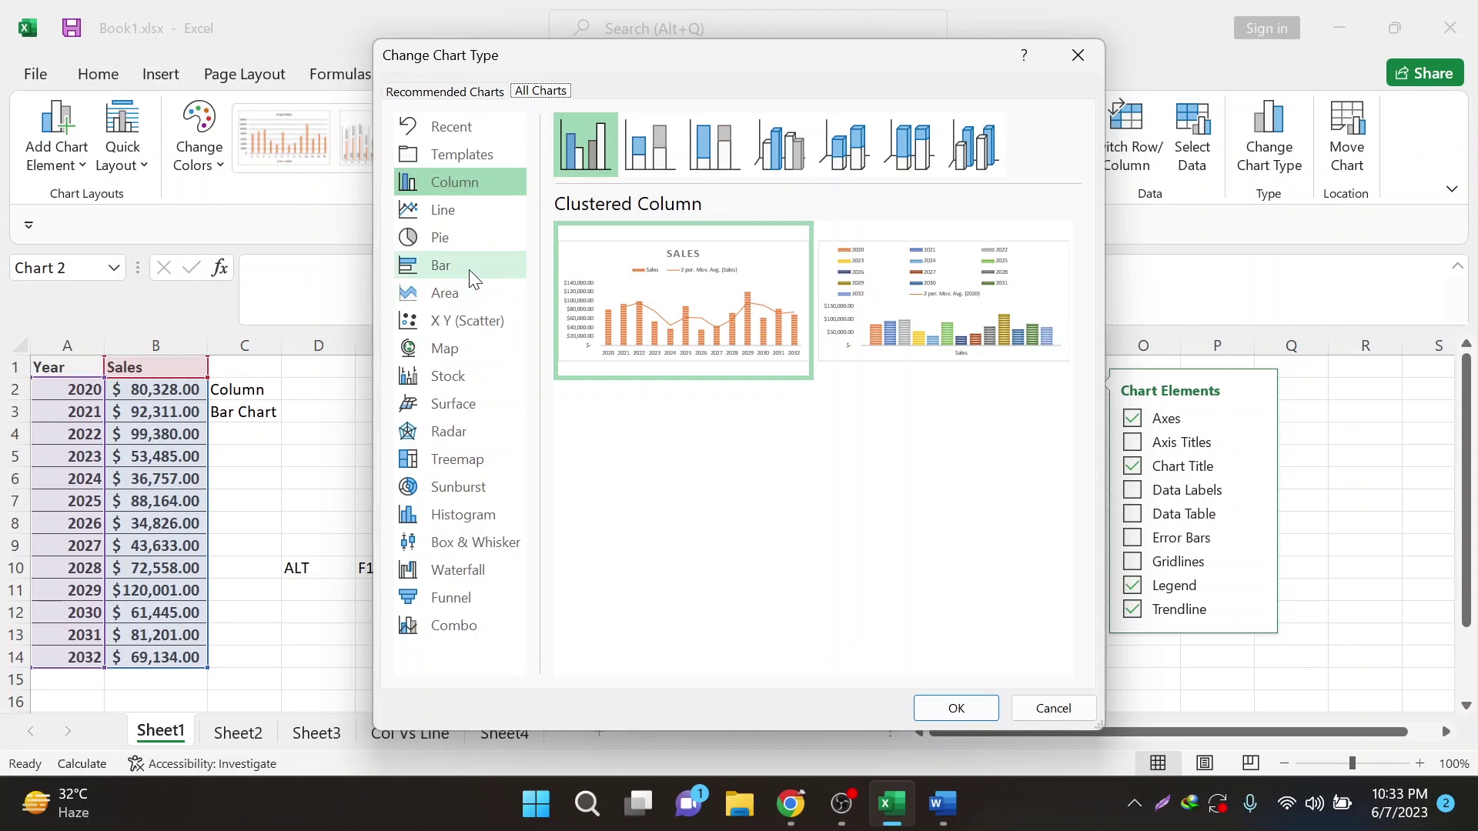
pyautogui.moveTo(608, 62)
pyautogui.mouseDown()
pyautogui.moveTo(969, 102)
pyautogui.moveTo(944, 101)
pyautogui.mouseUp()
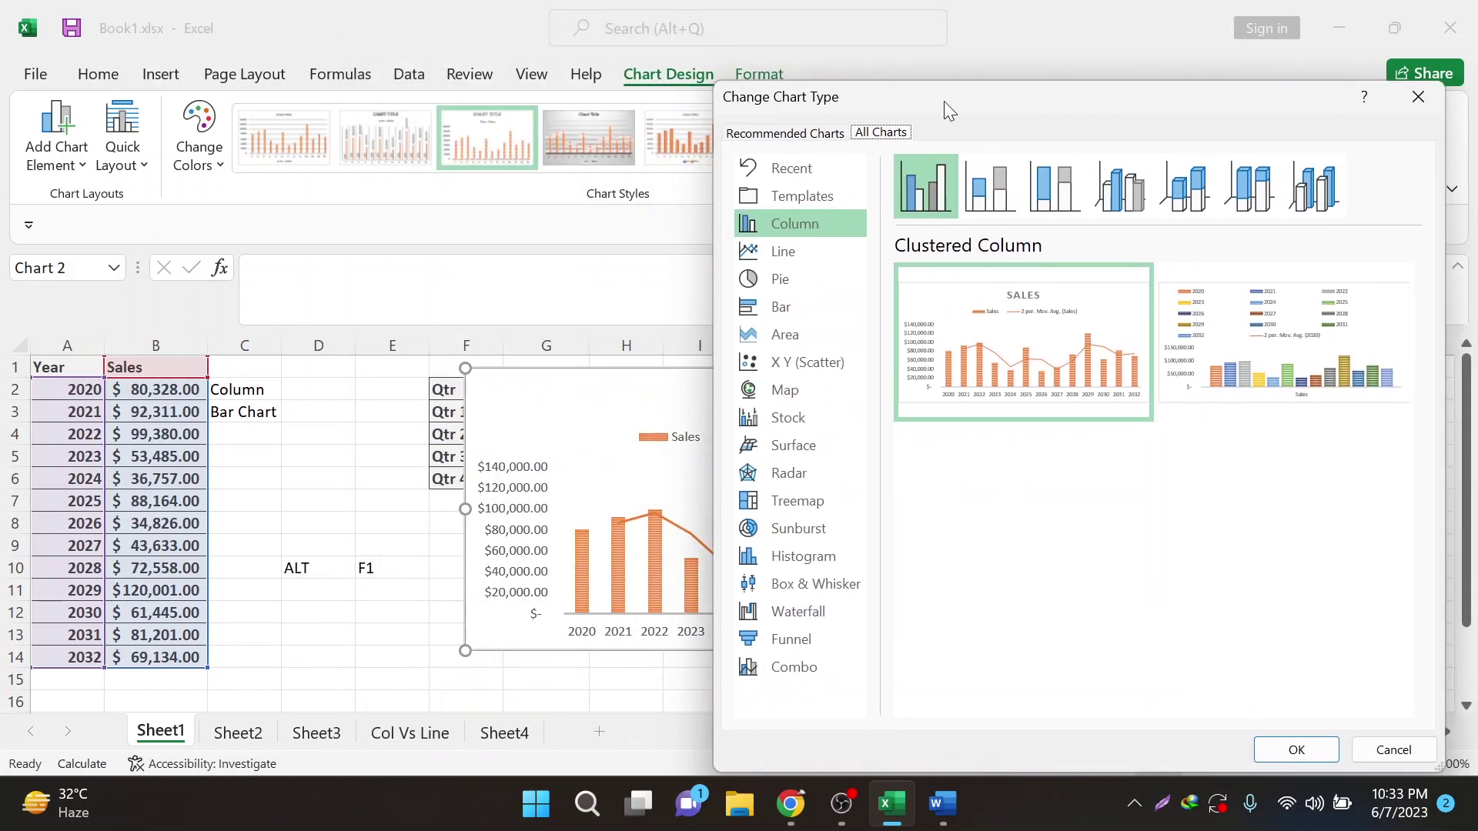
pyautogui.click(810, 307)
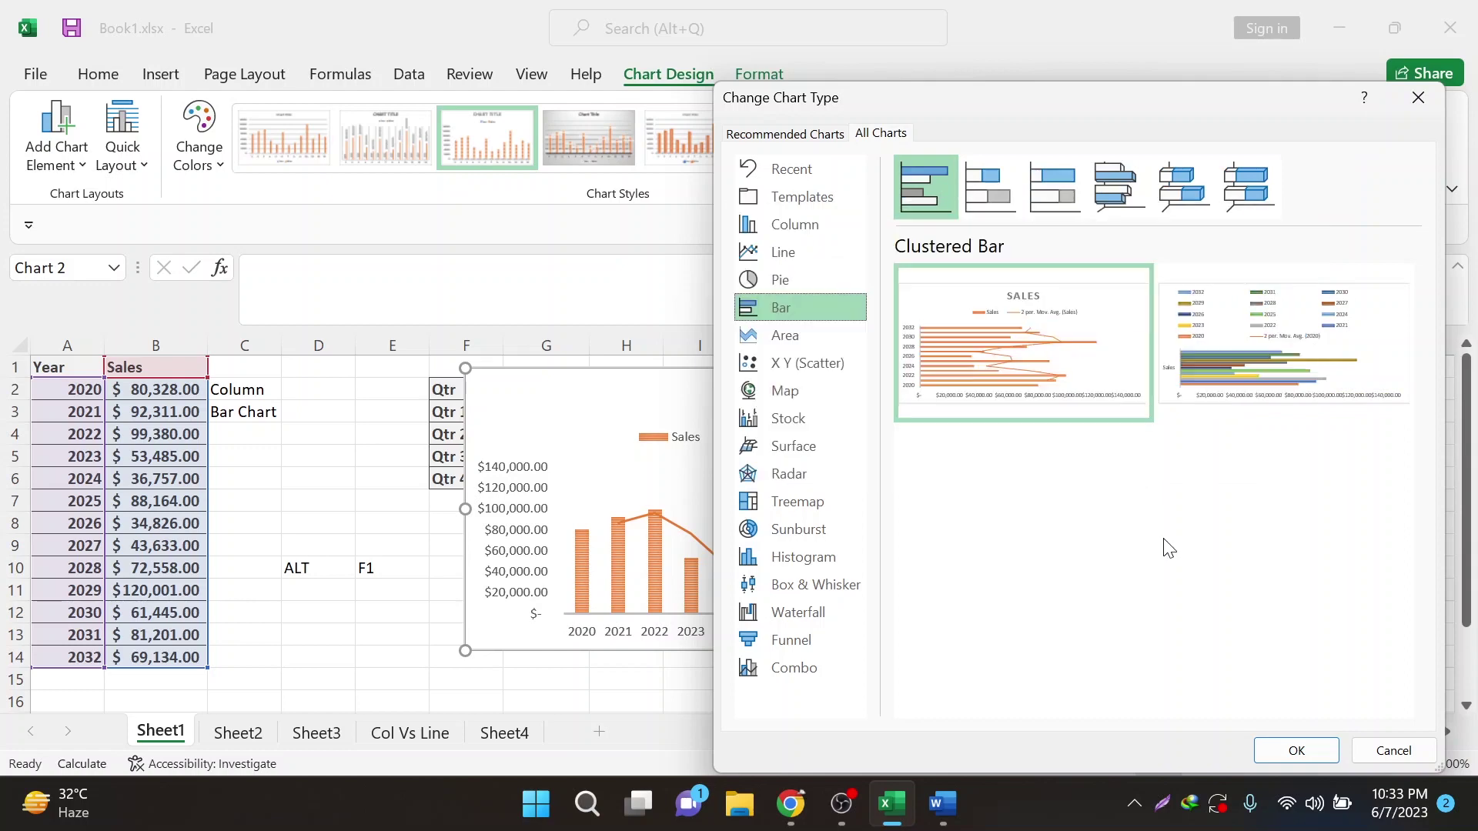
pyautogui.click(1297, 751)
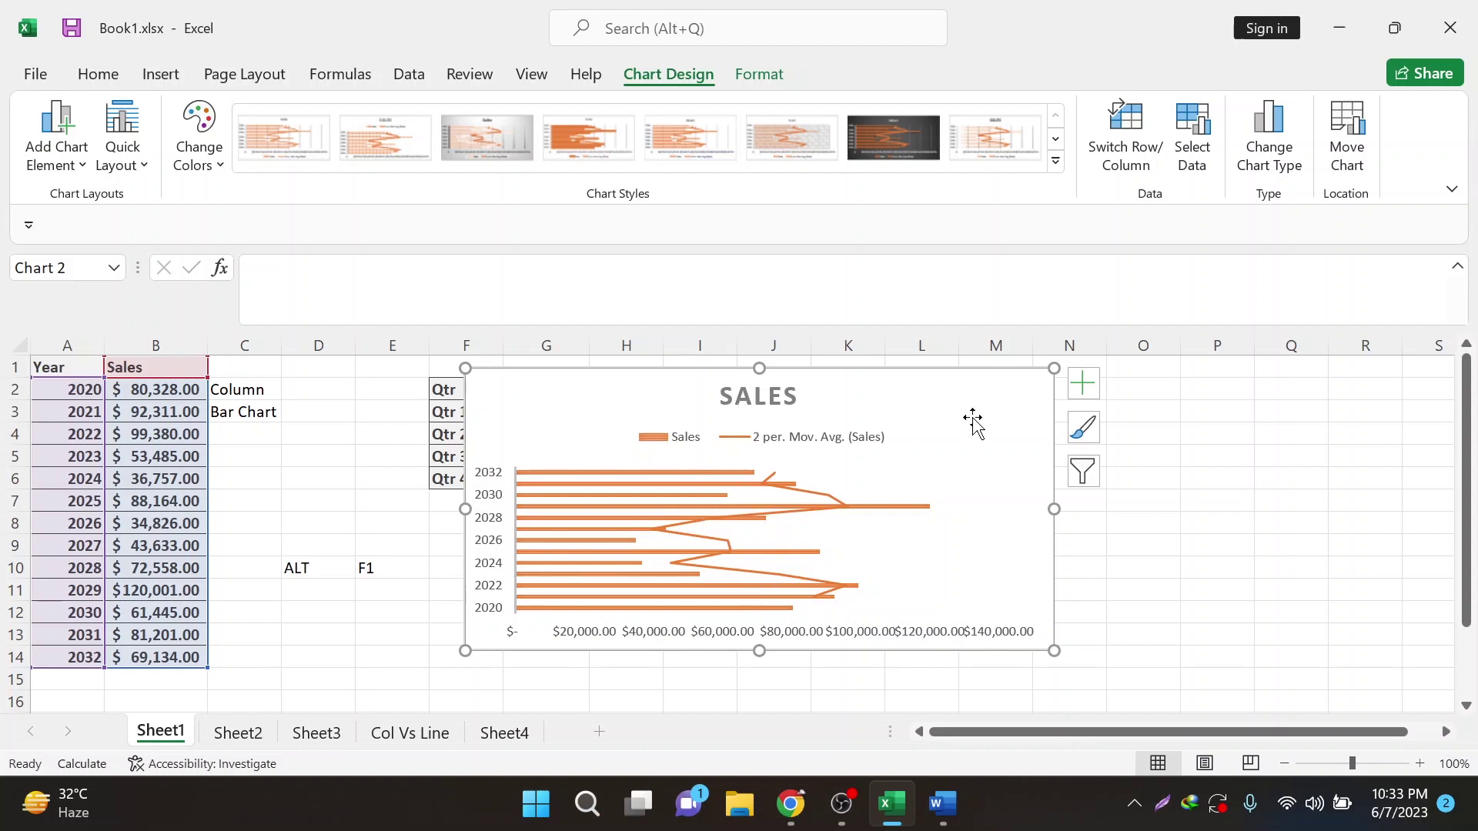
pyautogui.click(1121, 159)
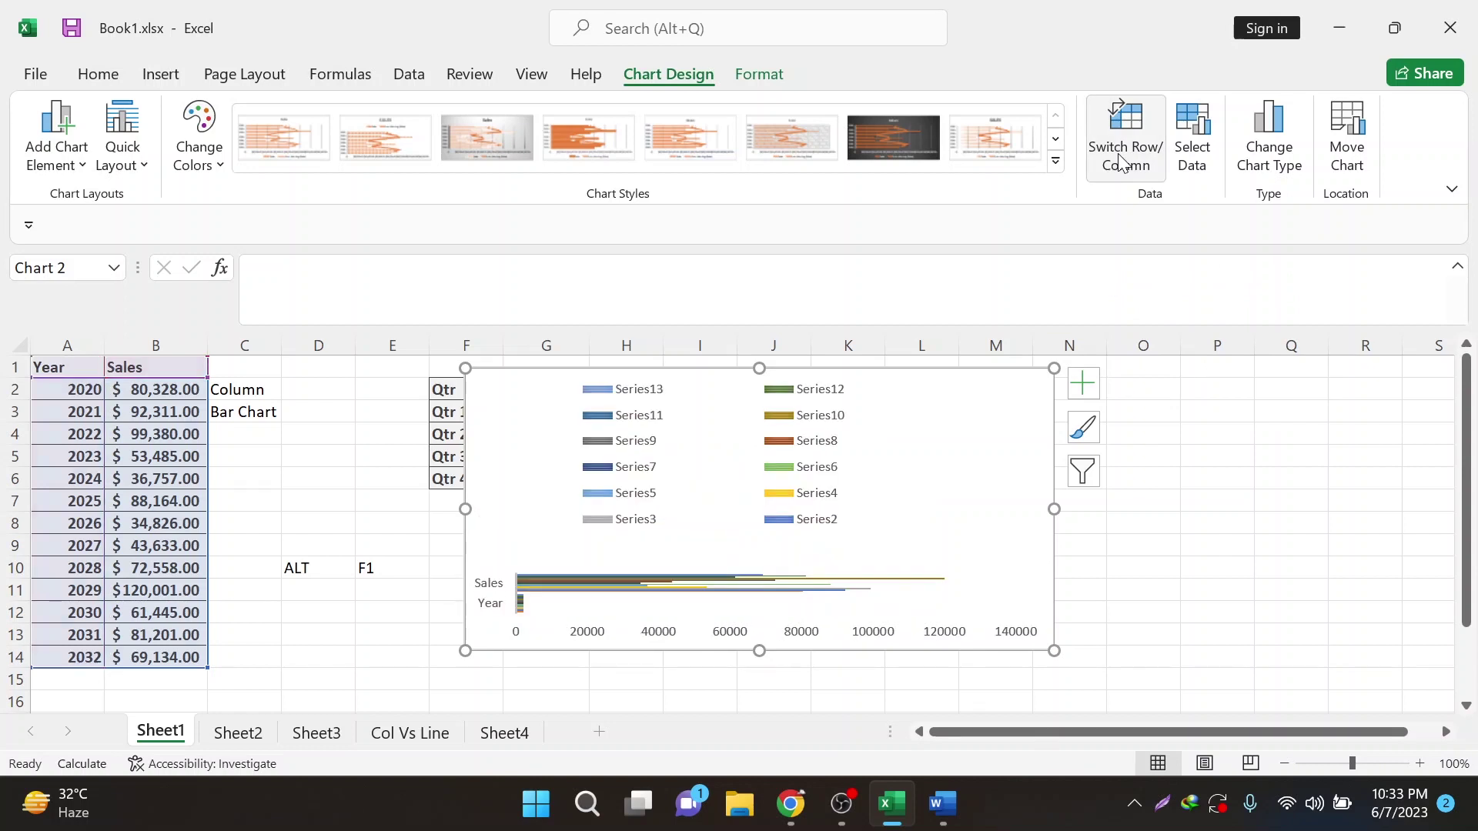
pyautogui.click(1121, 162)
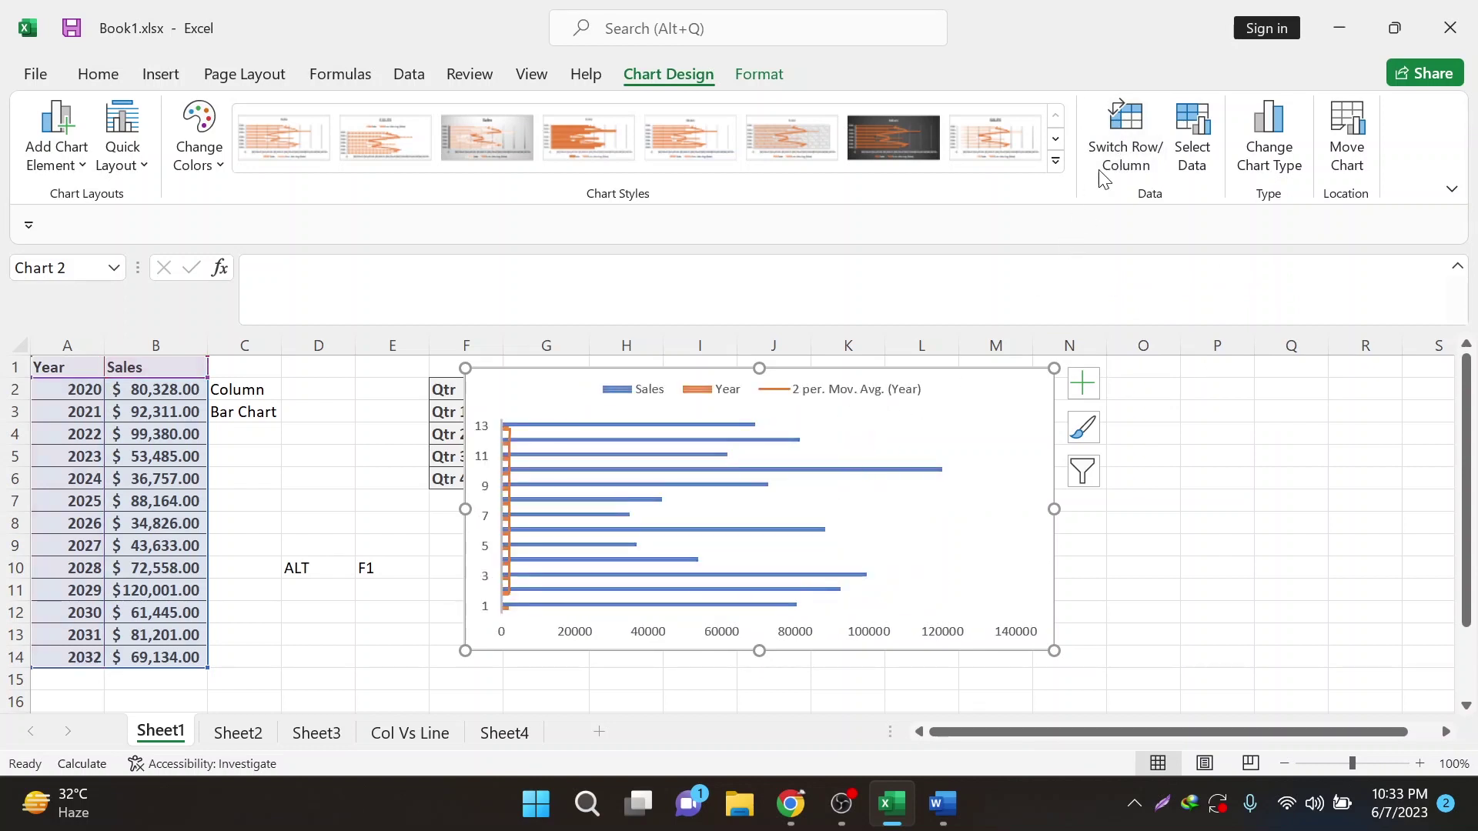
pyautogui.click(1112, 166)
pyautogui.click(1111, 167)
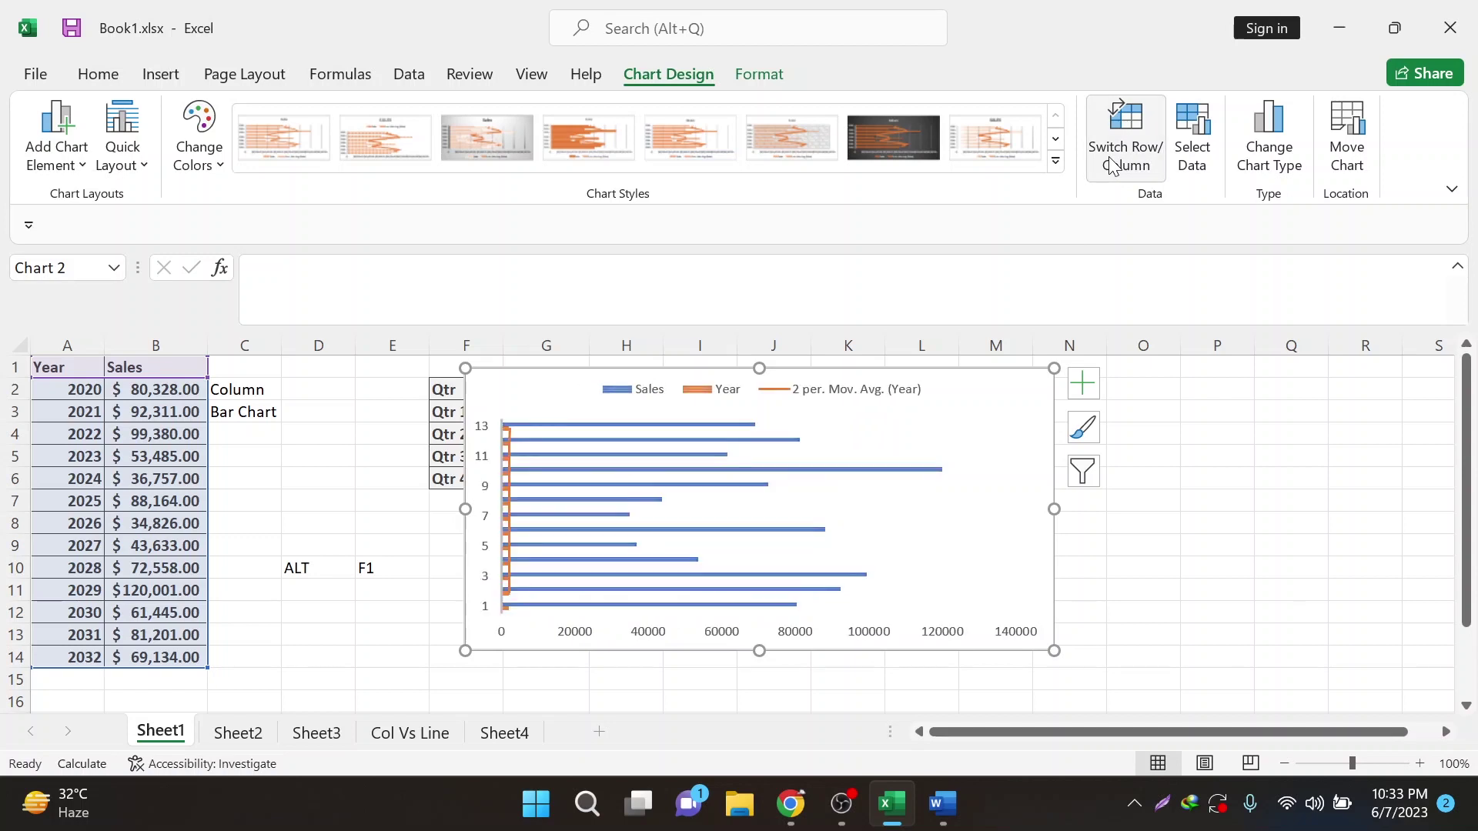
pyautogui.click(1112, 166)
pyautogui.click(1111, 166)
pyautogui.click(1112, 167)
pyautogui.click(1112, 166)
pyautogui.click(1112, 167)
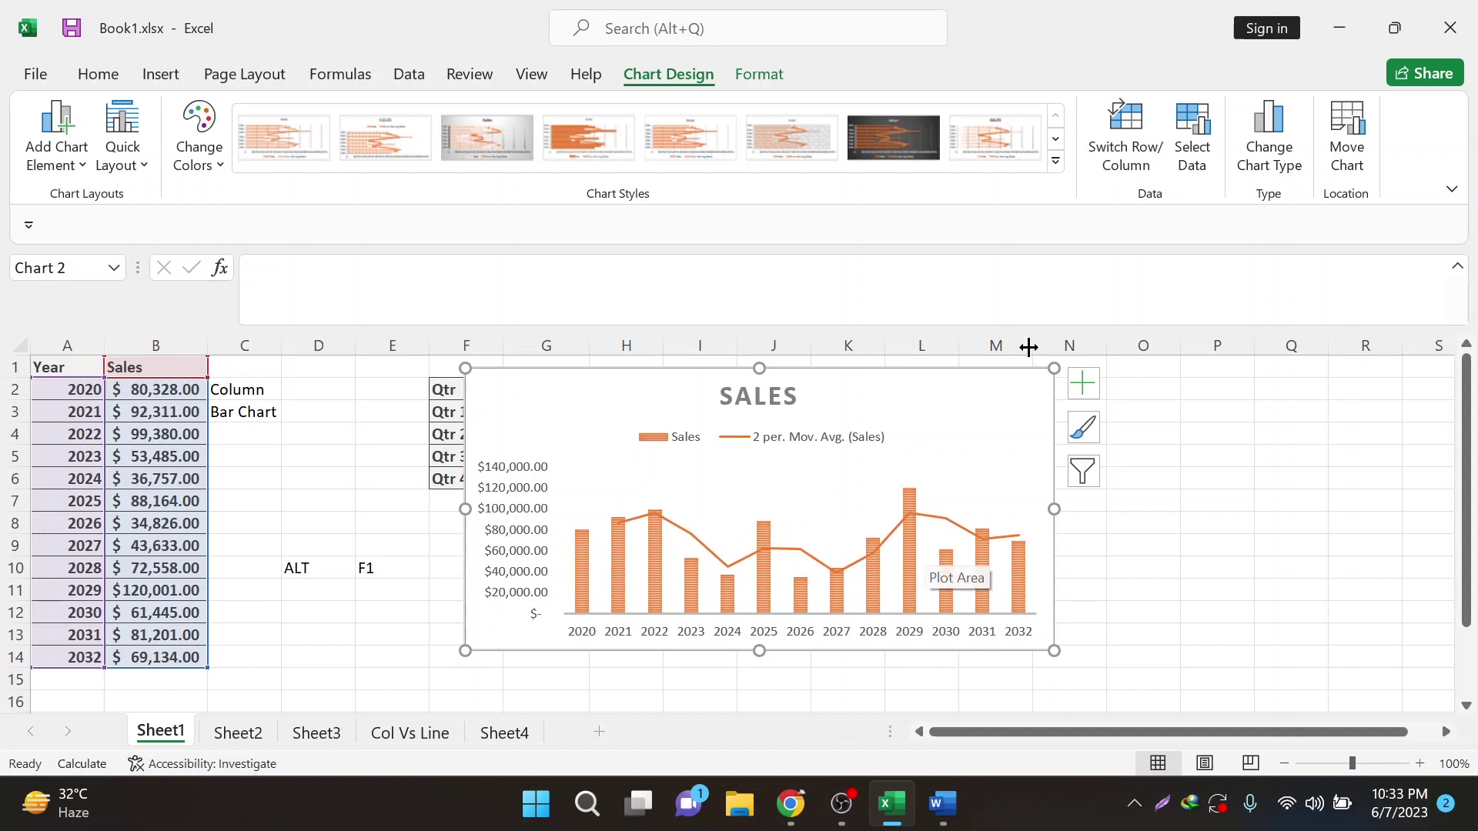
pyautogui.click(1247, 137)
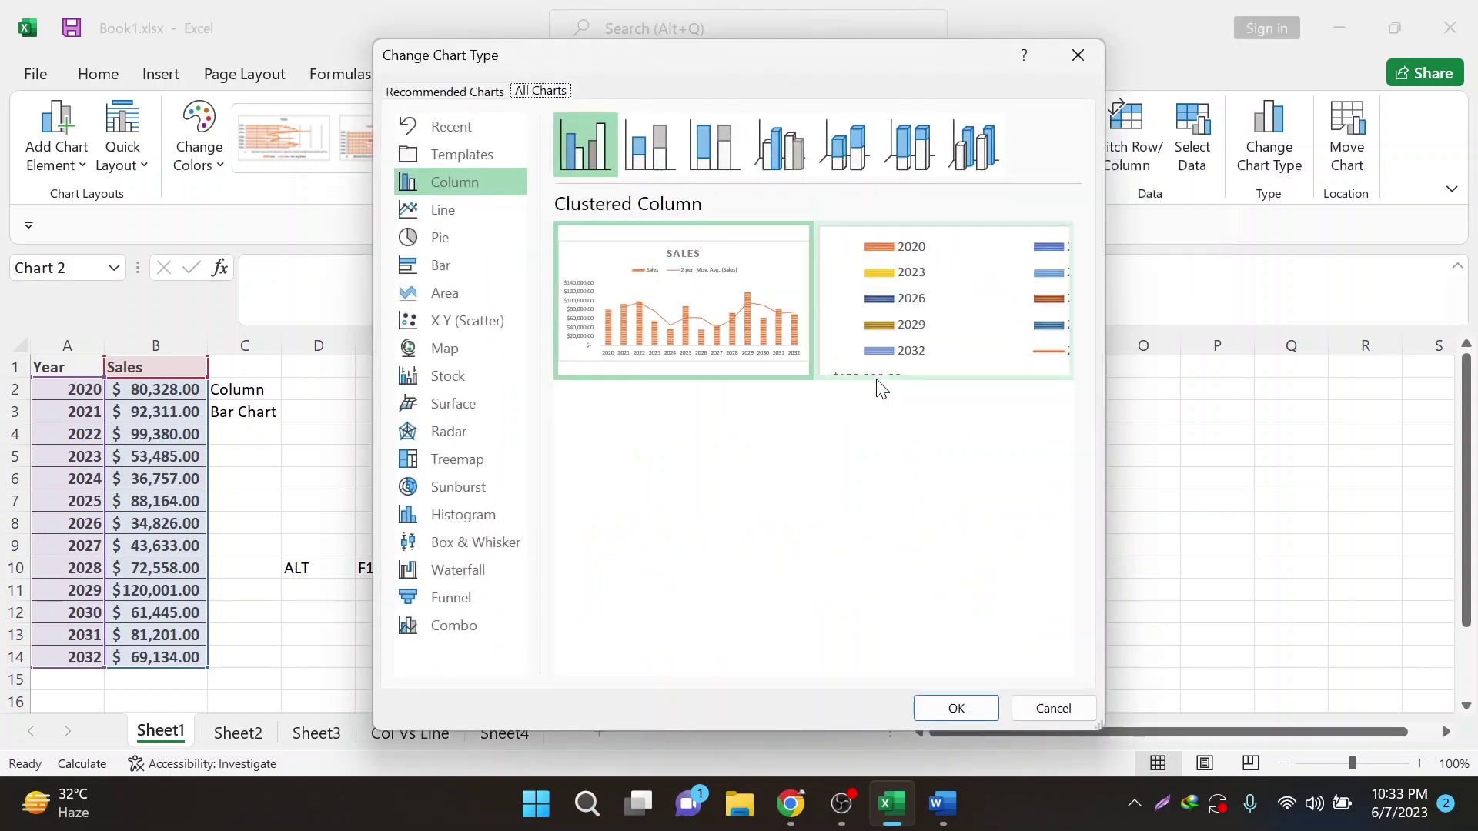
# Step: Change the chart type to 3-D Stacked Column, then delete the chart
pyautogui.click(864, 159)
pyautogui.click(987, 709)
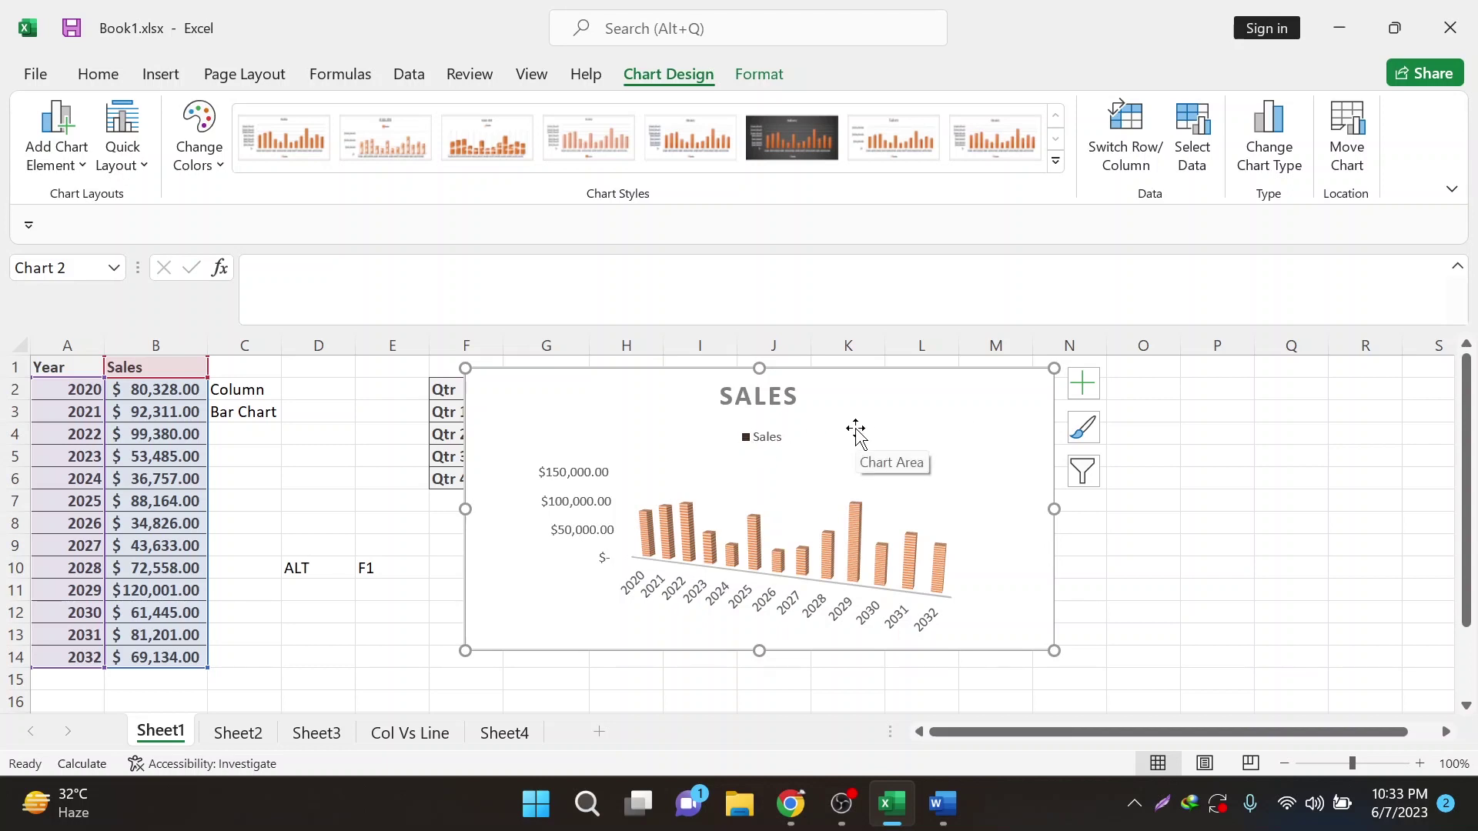
pyautogui.press('Delete')
# Step: Delete the ALT and F1 notes in D10:E10 and select the Year/Sales data A1:B14
pyautogui.moveTo(307, 568); pyautogui.dragTo(416, 569)
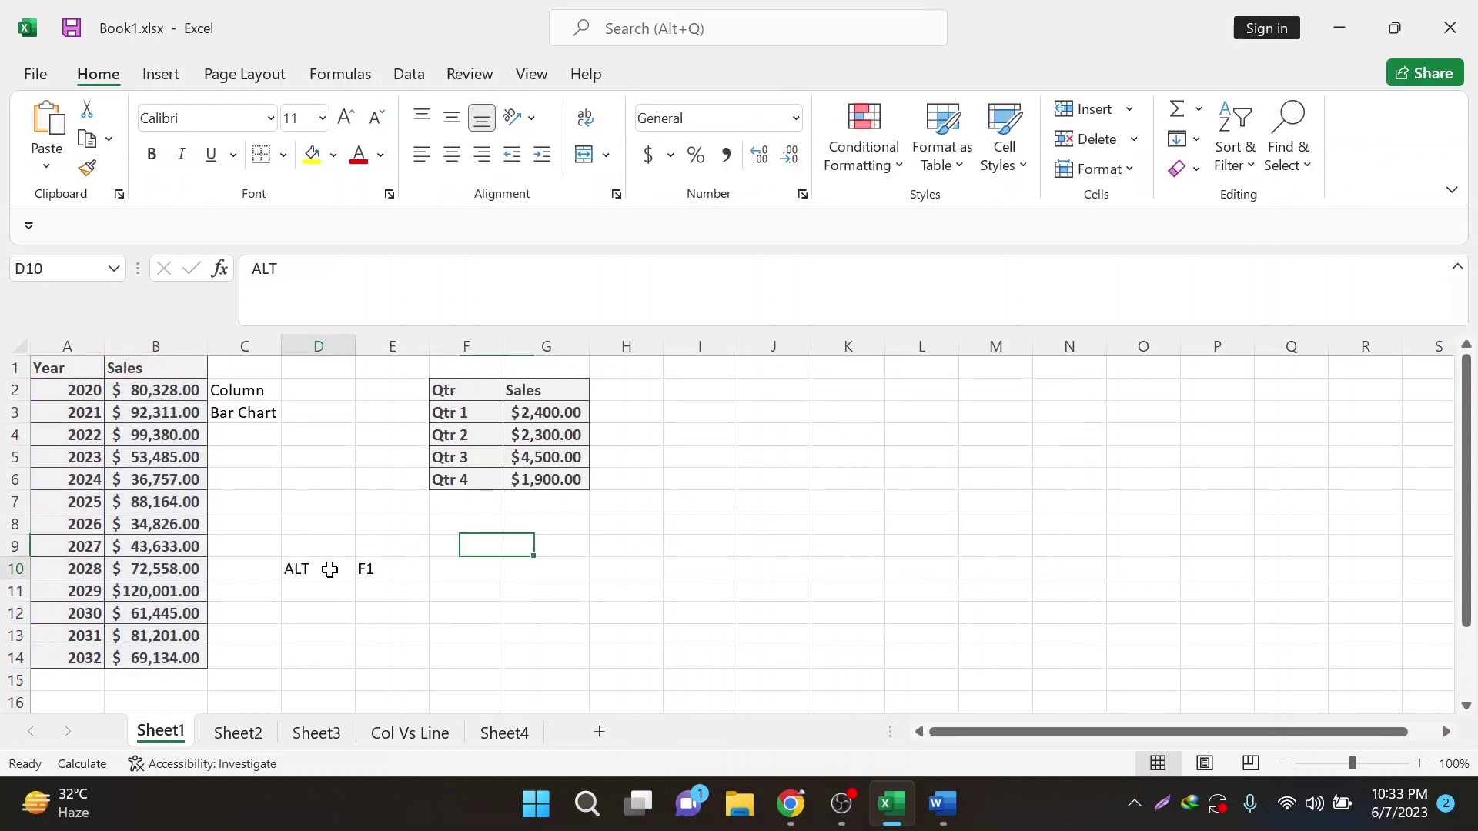
pyautogui.press('Delete')
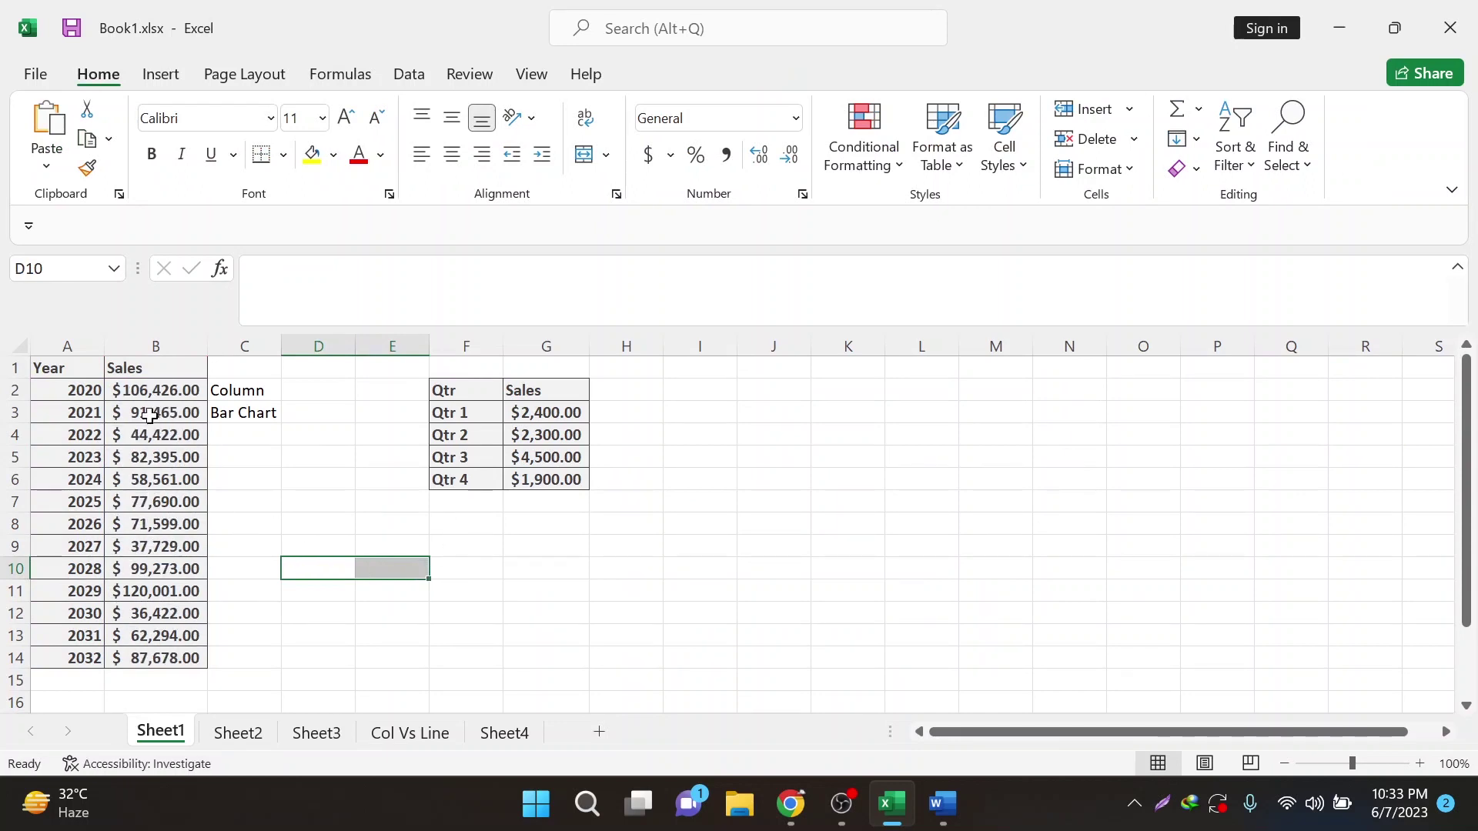
pyautogui.moveTo(60, 372); pyautogui.dragTo(144, 659)
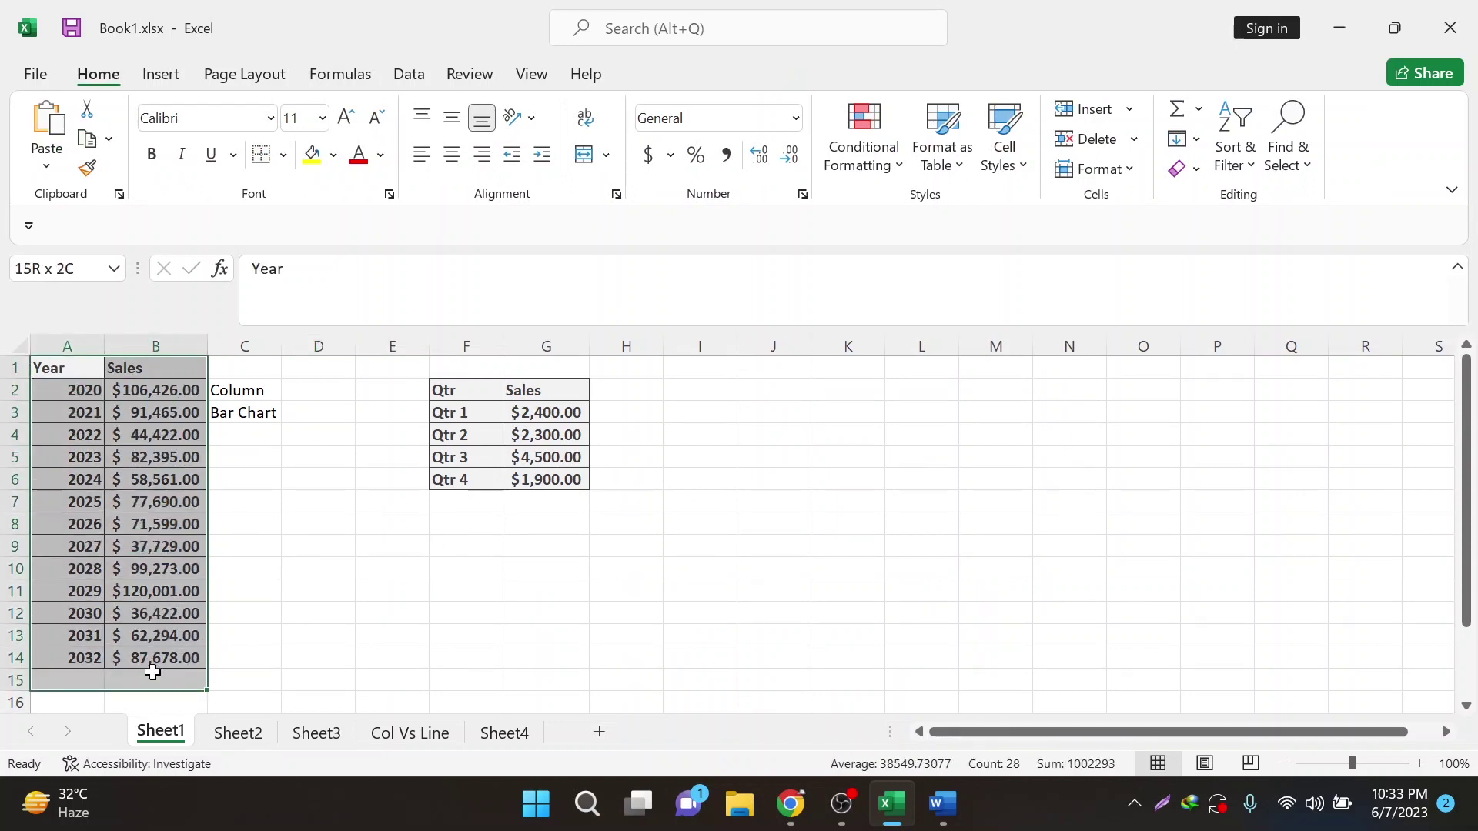
pyautogui.moveTo(462, 389); pyautogui.dragTo(525, 482)
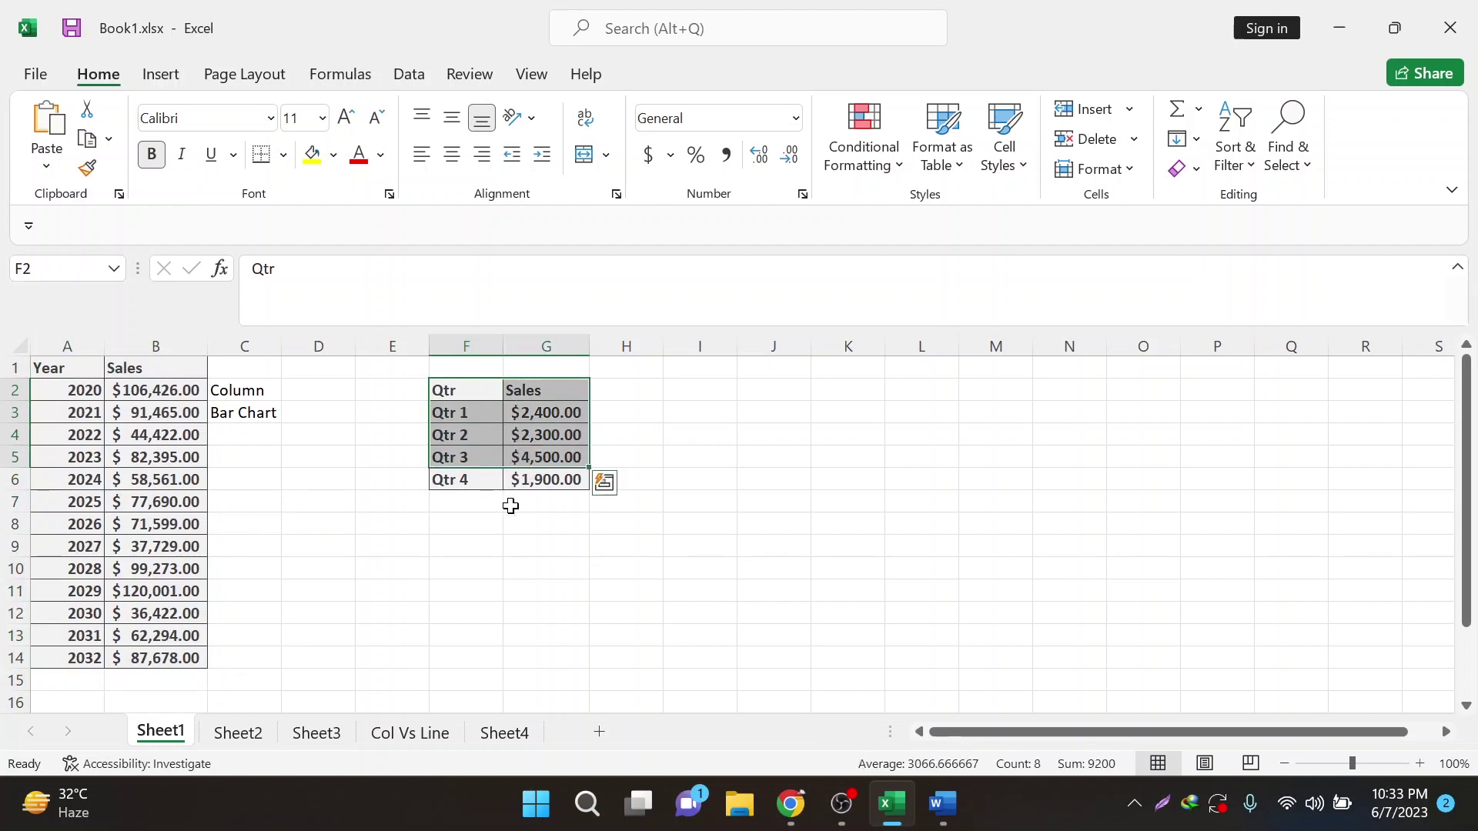
pyautogui.click(508, 502)
pyautogui.moveTo(572, 422); pyautogui.dragTo(548, 479)
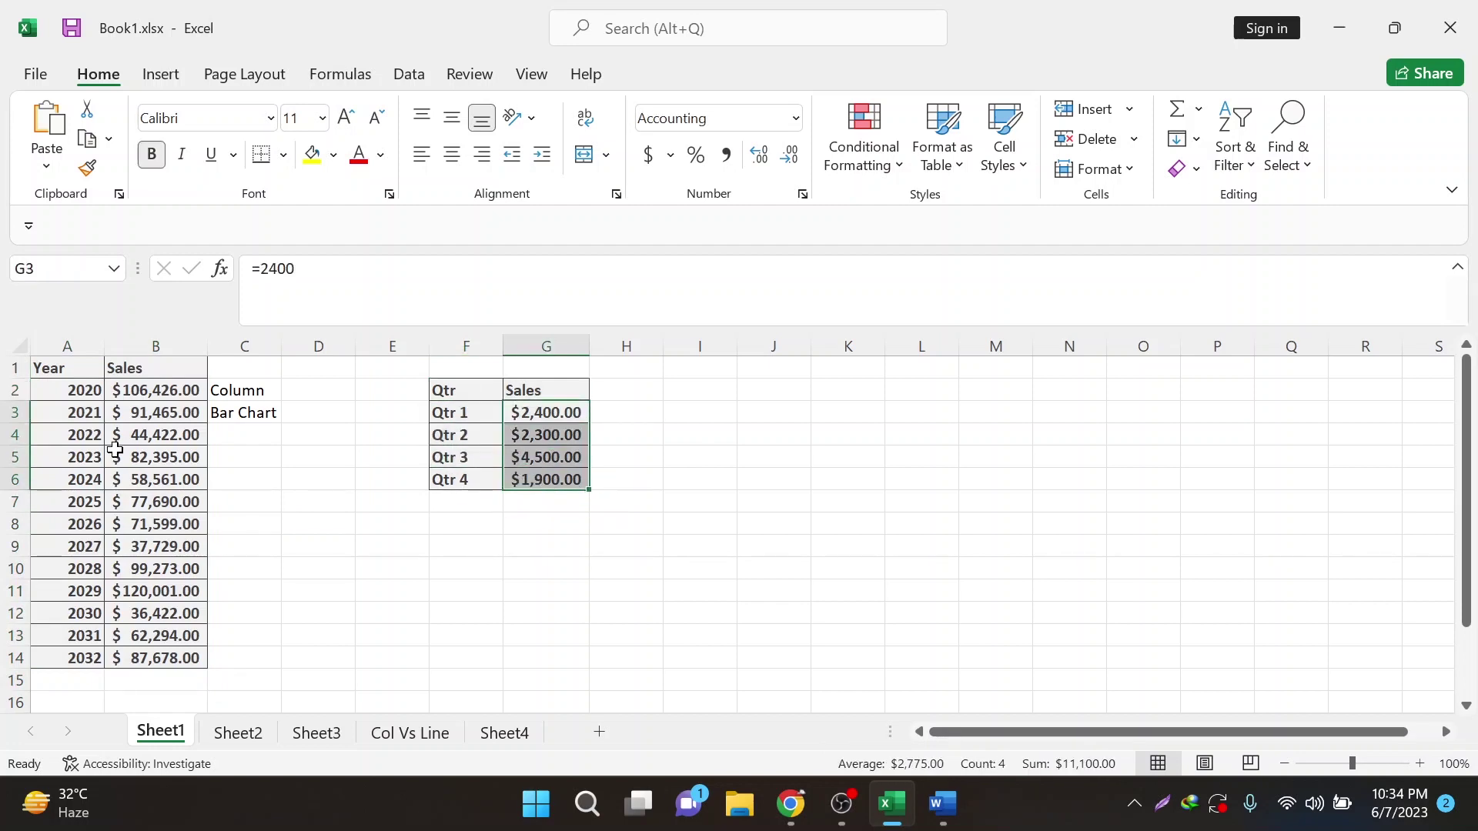
pyautogui.moveTo(75, 392); pyautogui.dragTo(150, 663)
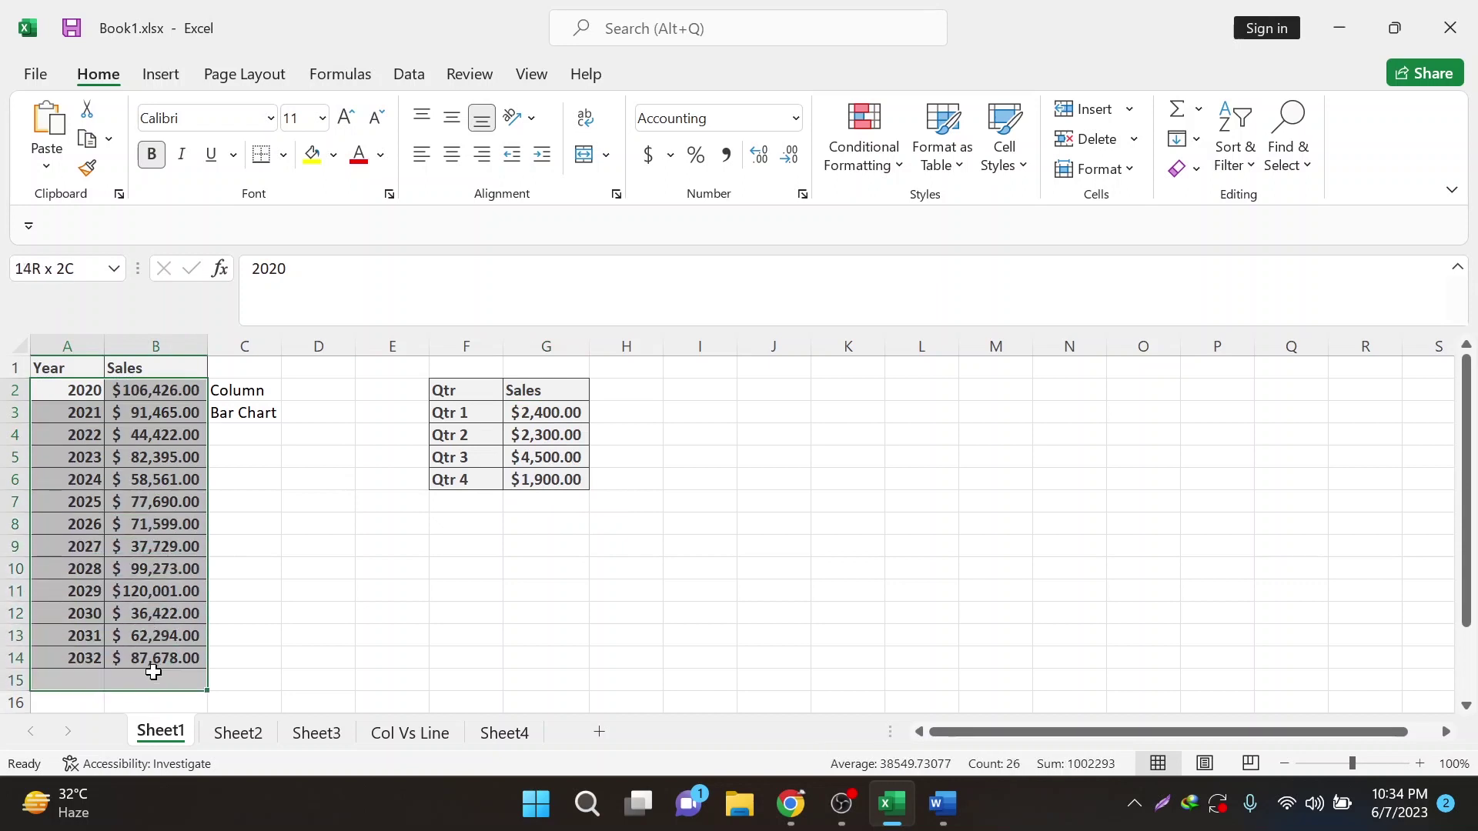
pyautogui.moveTo(72, 368); pyautogui.dragTo(184, 661)
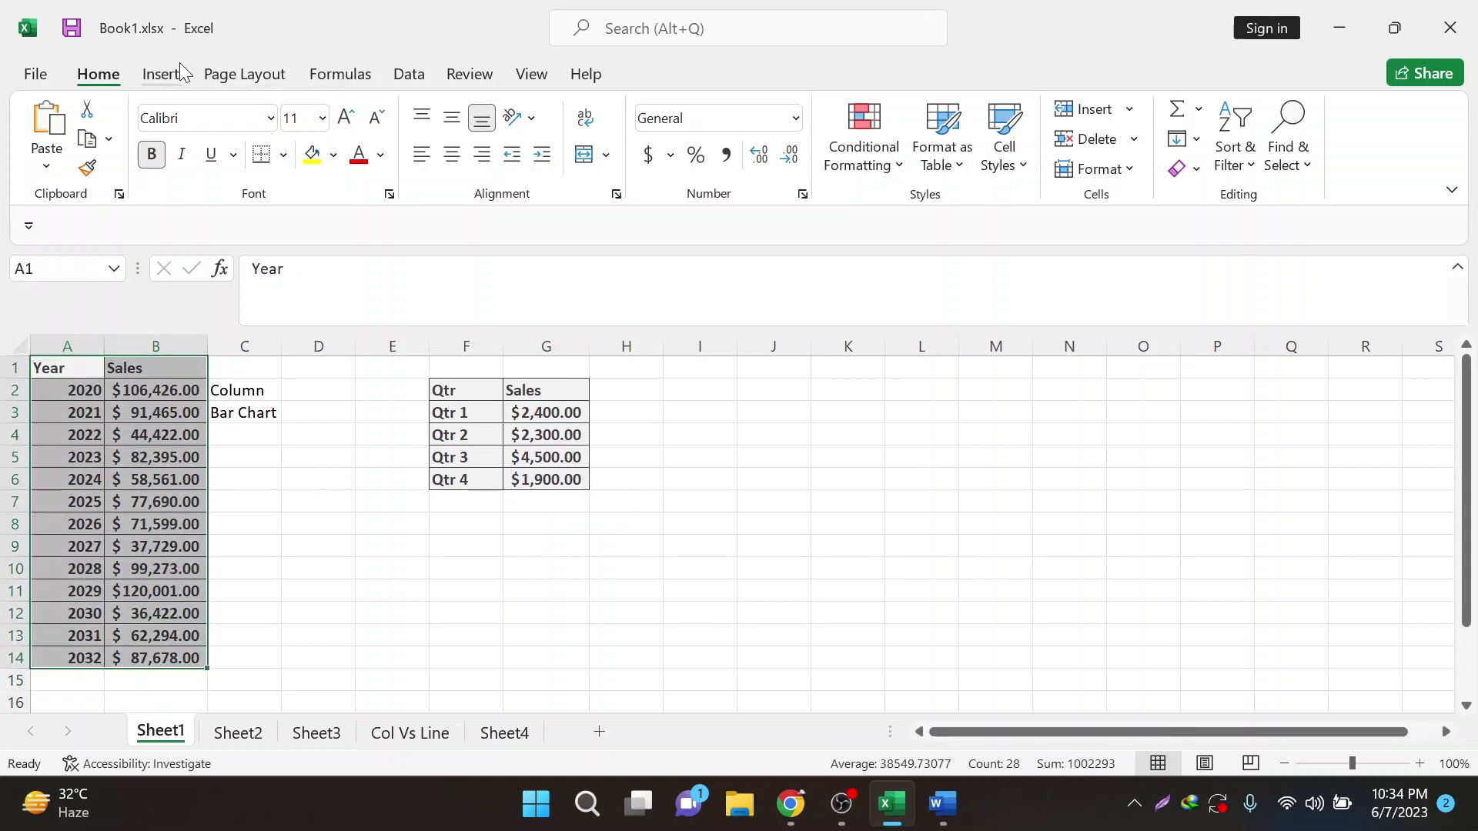
pyautogui.click(161, 74)
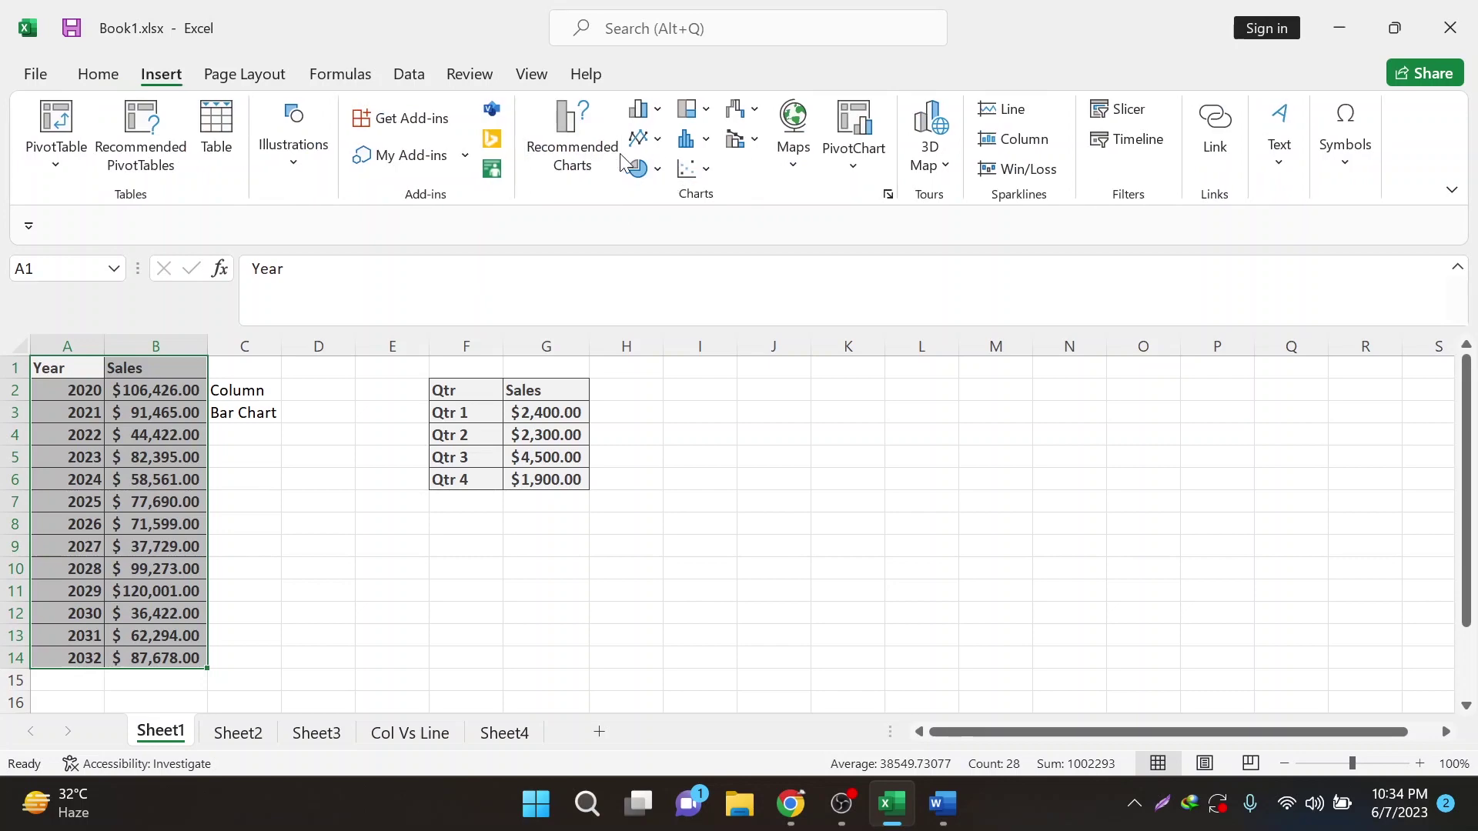
# Step: Insert a clustered column chart with a different colour for each year's Sales bar, then delete it
pyautogui.click(579, 158)
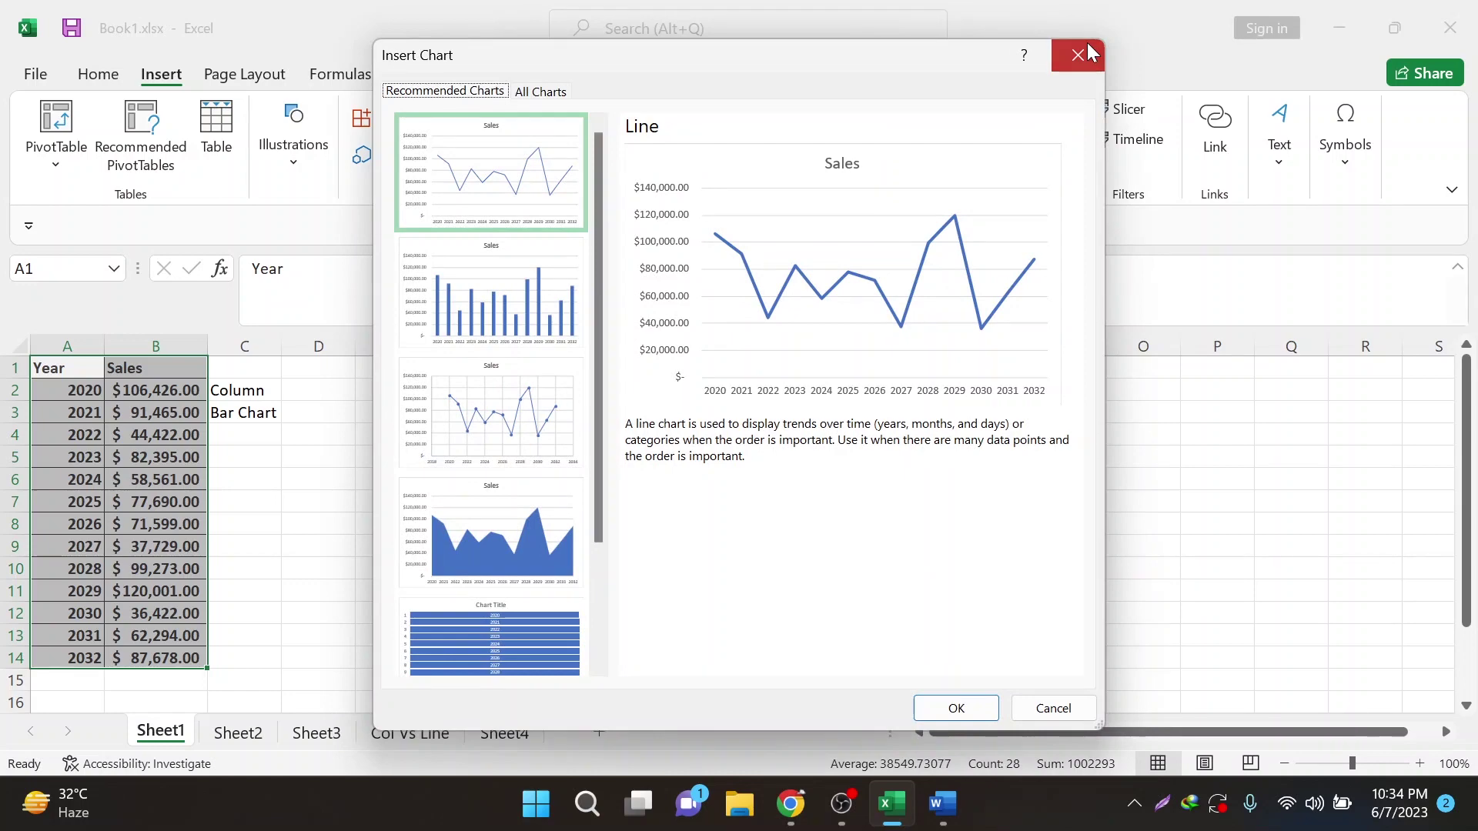
pyautogui.click(1078, 54)
pyautogui.click(885, 199)
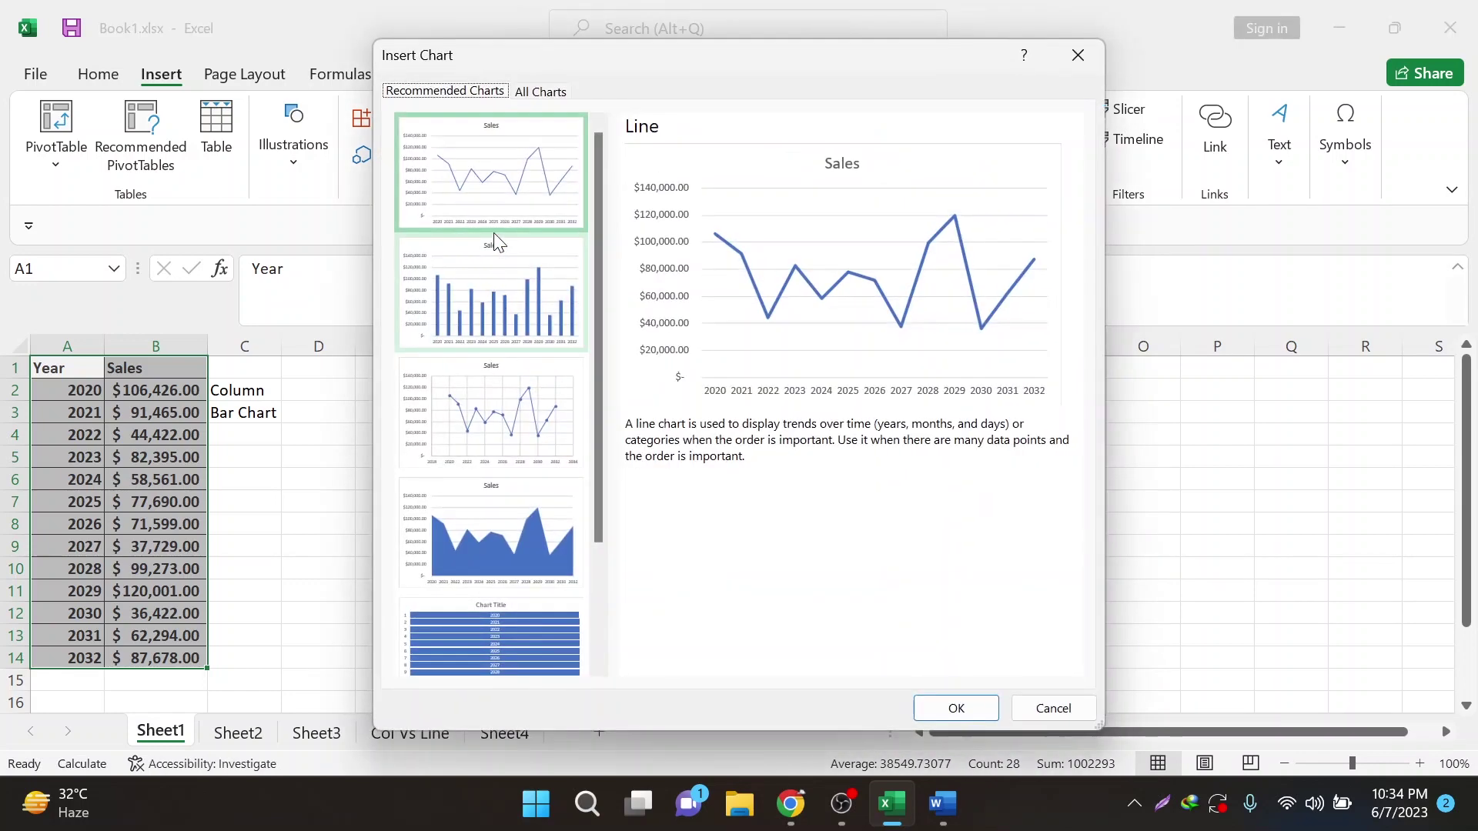
pyautogui.click(541, 90)
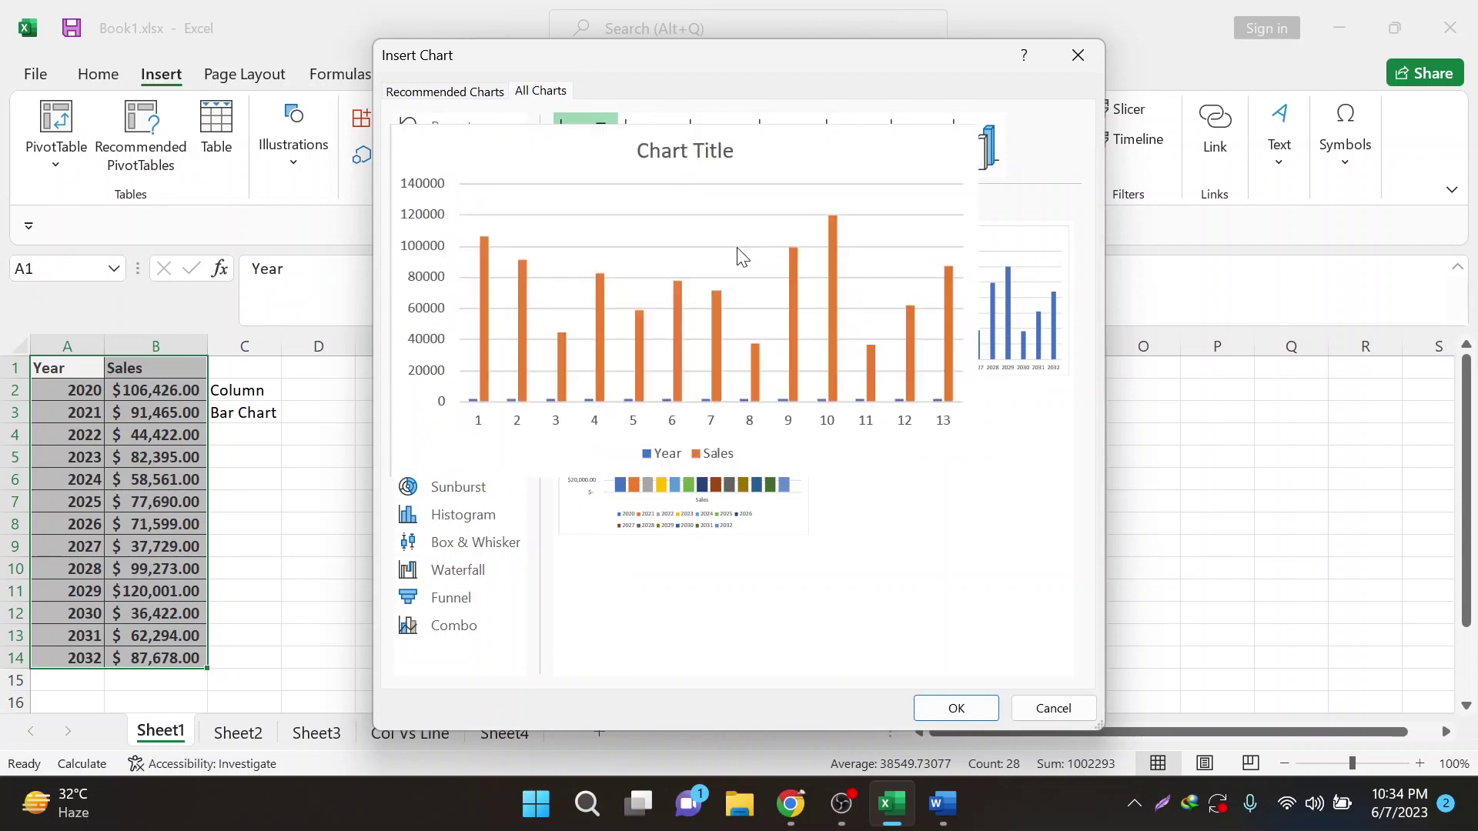
pyautogui.click(675, 137)
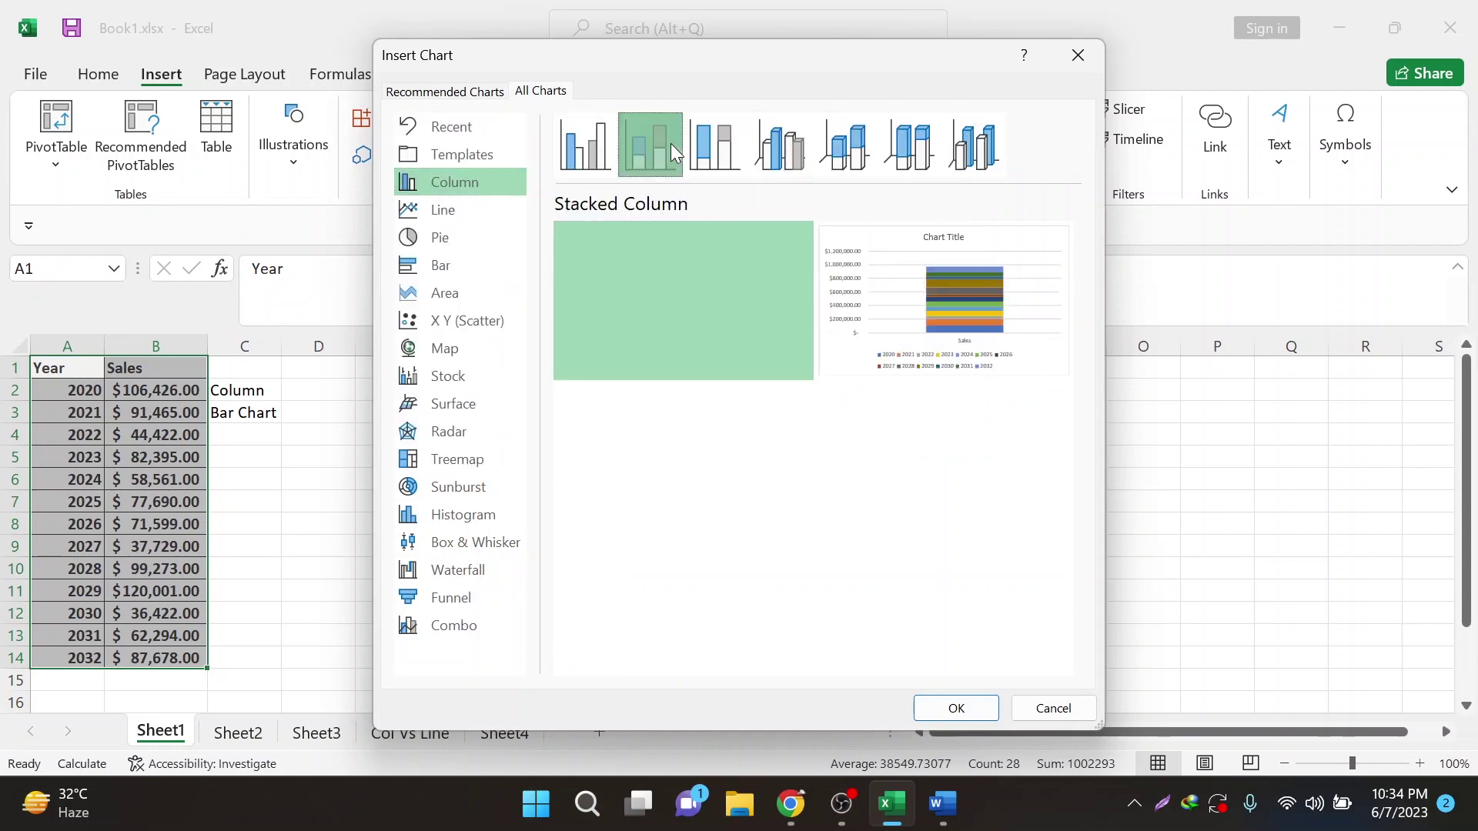
pyautogui.click(589, 143)
pyautogui.click(774, 455)
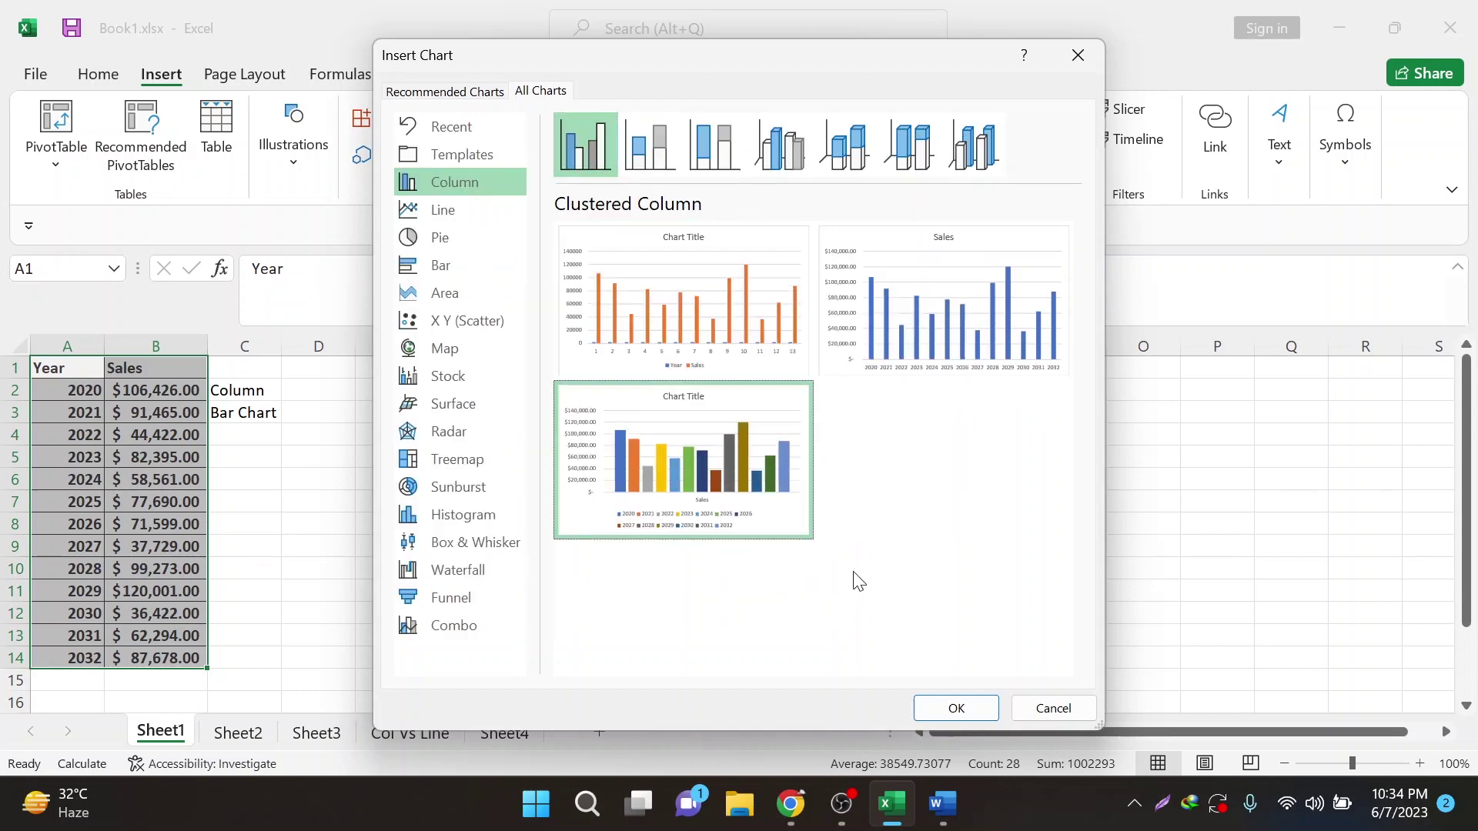
pyautogui.click(985, 357)
pyautogui.click(955, 707)
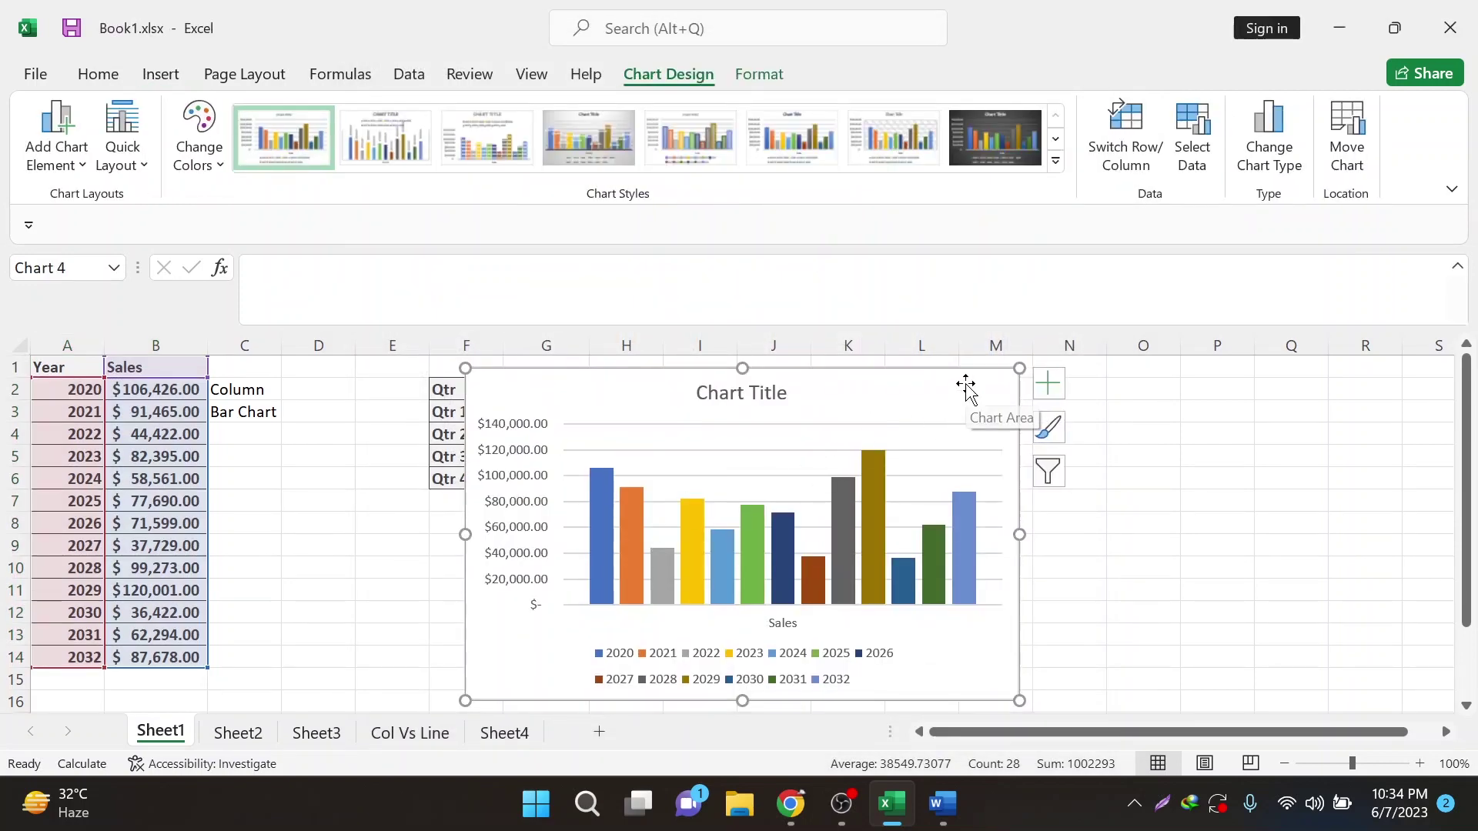
pyautogui.press('Delete')
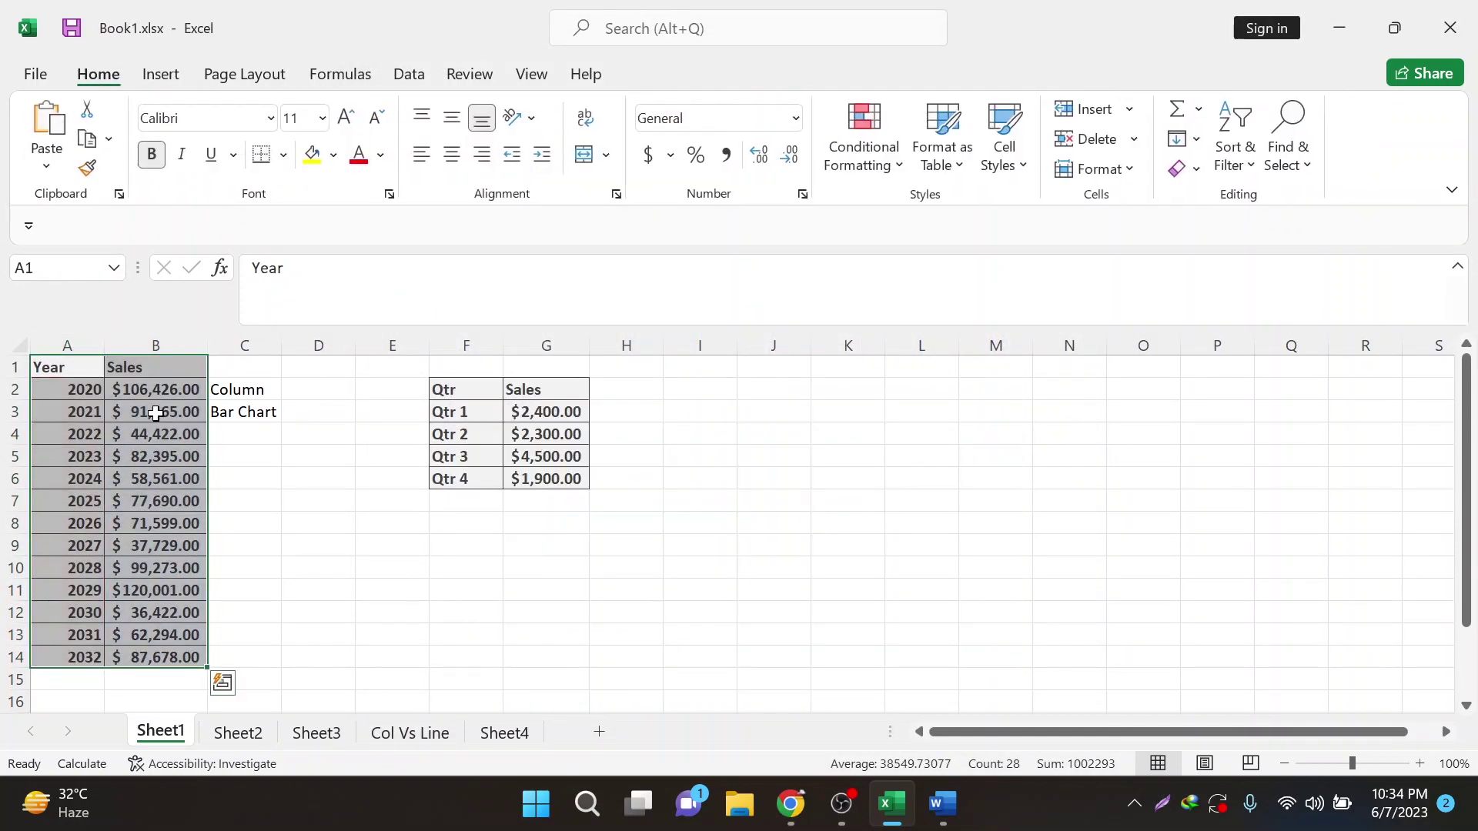
# Step: Insert a default column chart of A1:B14 with Alt+F1 and try repositioning it
pyautogui.hotkey('alt', 'F1')
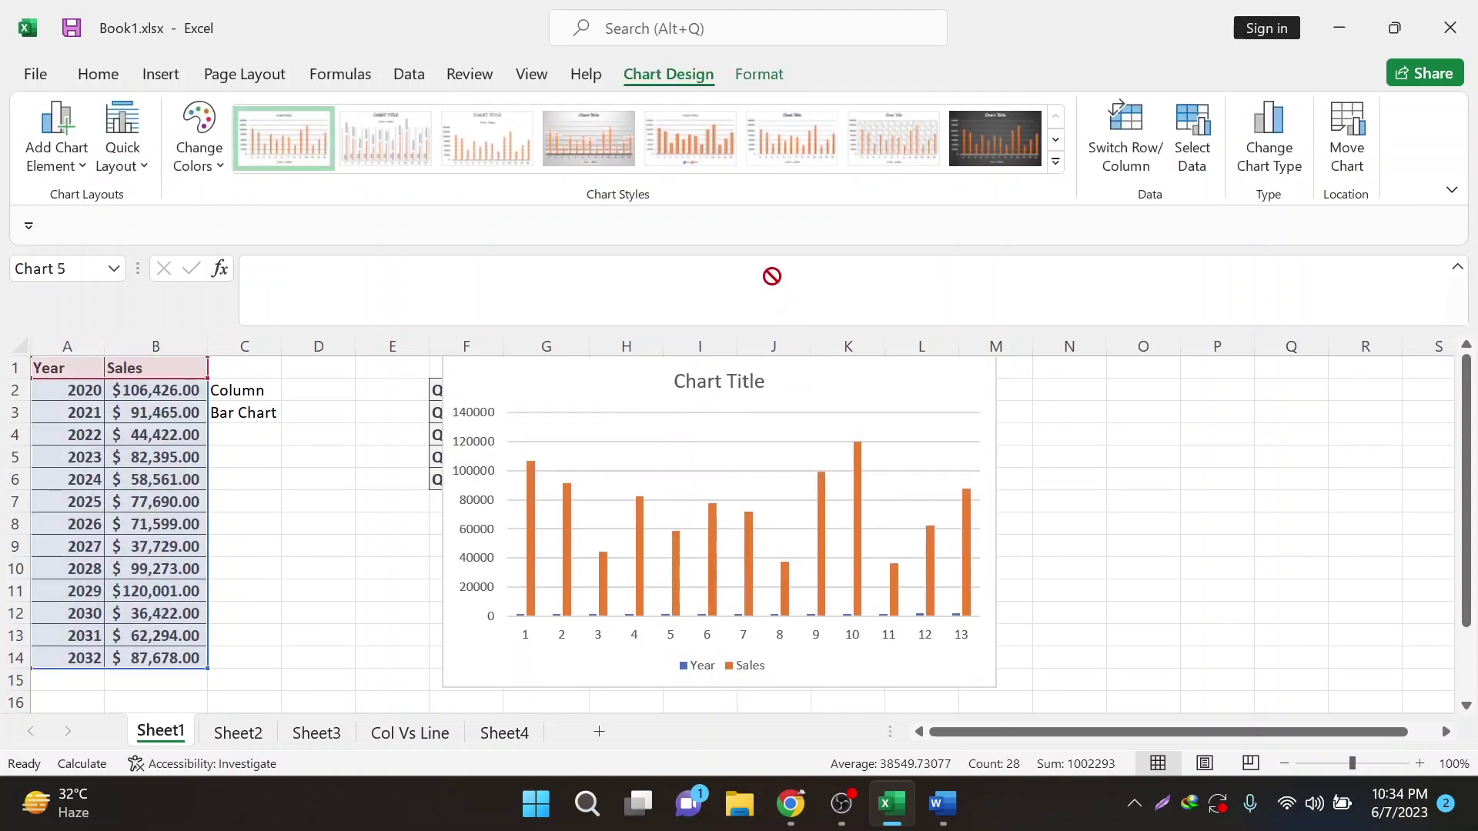
pyautogui.moveTo(851, 394); pyautogui.dragTo(770, 277)
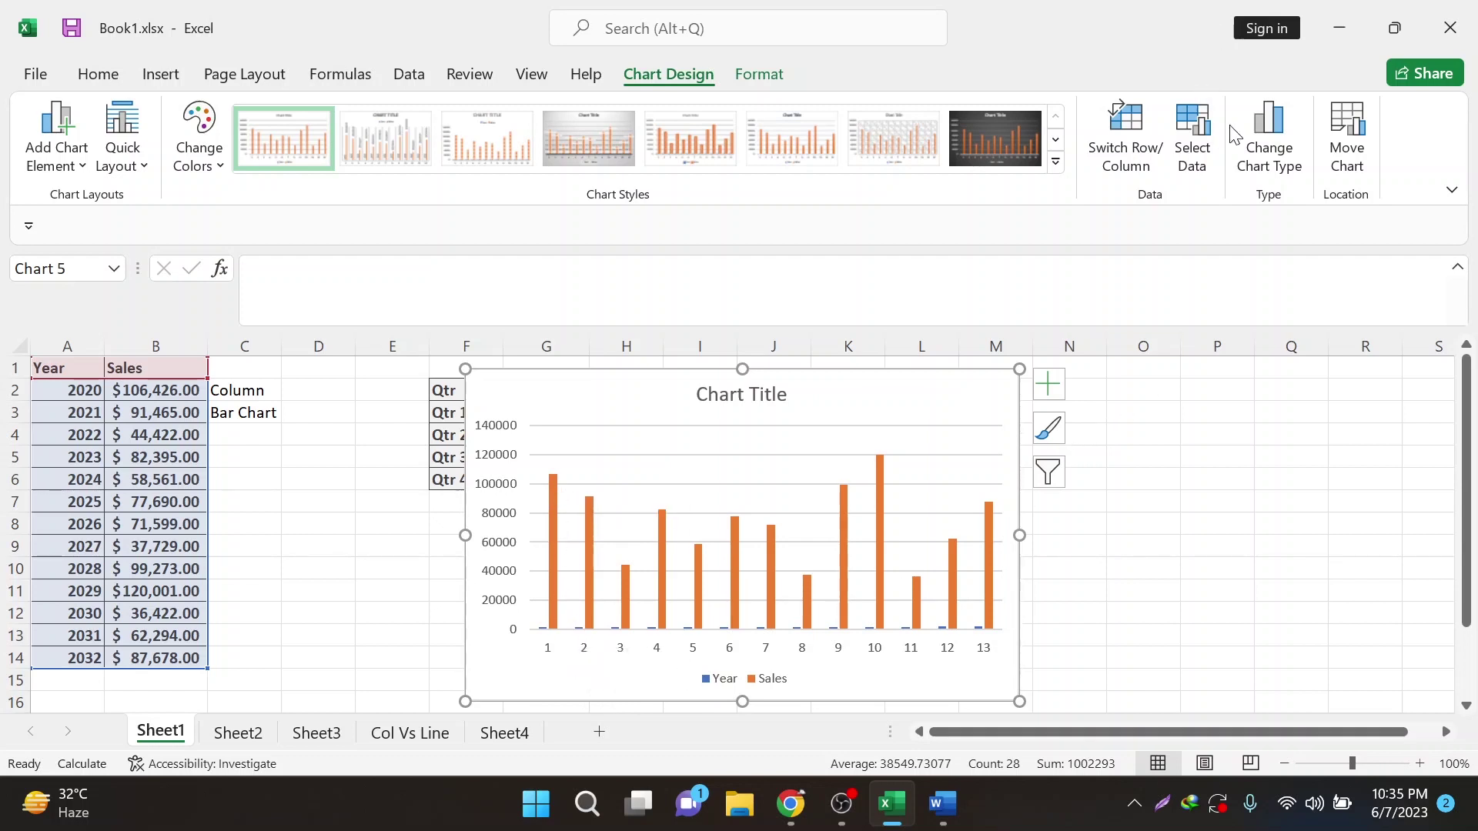
pyautogui.click(1194, 146)
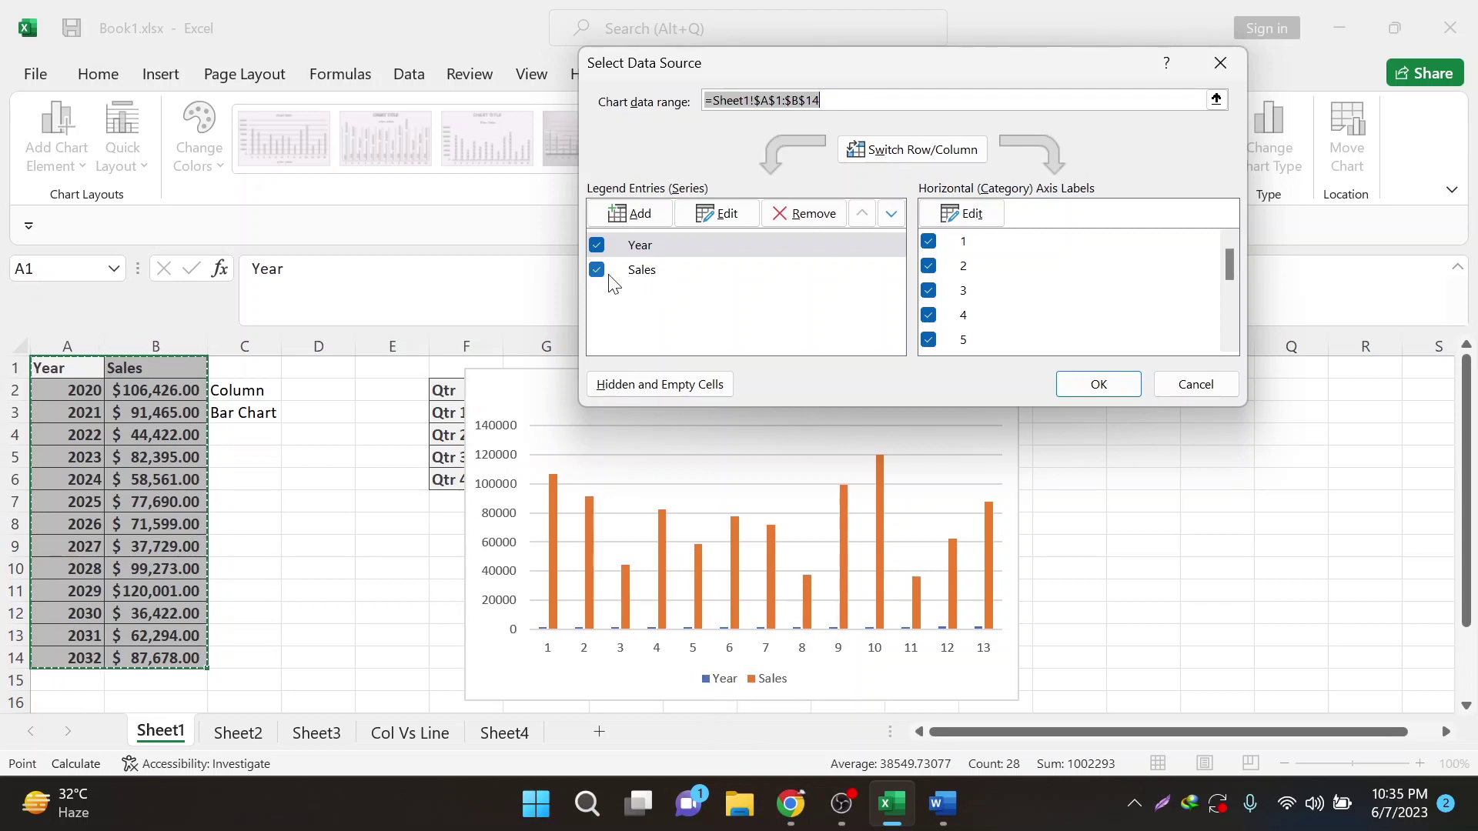
# Step: Remove the Year series and set the horizontal axis labels to =Sheet1!$A$2:$A$14 (2020–2032)
pyautogui.click(745, 238)
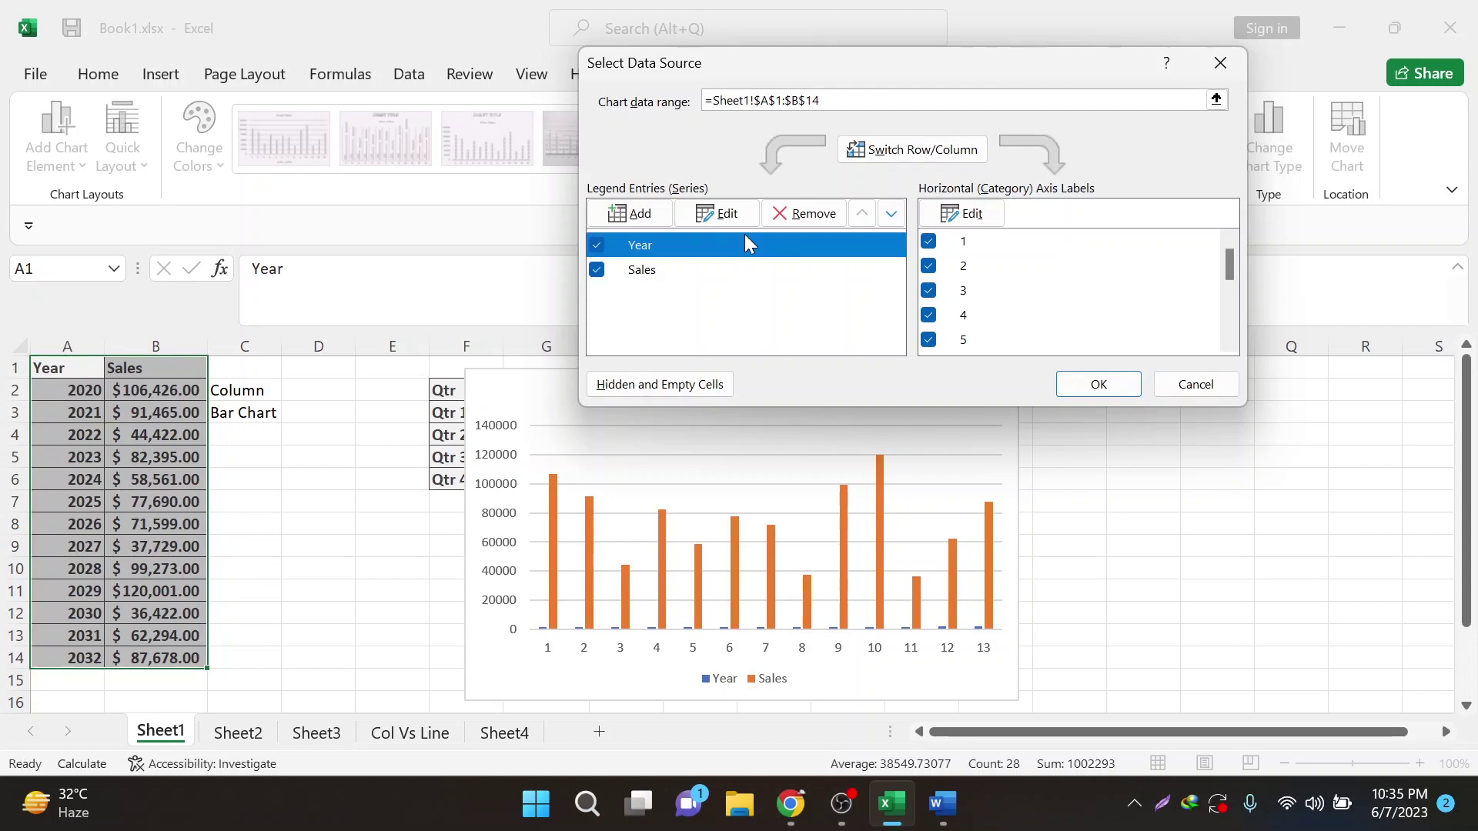
pyautogui.click(805, 213)
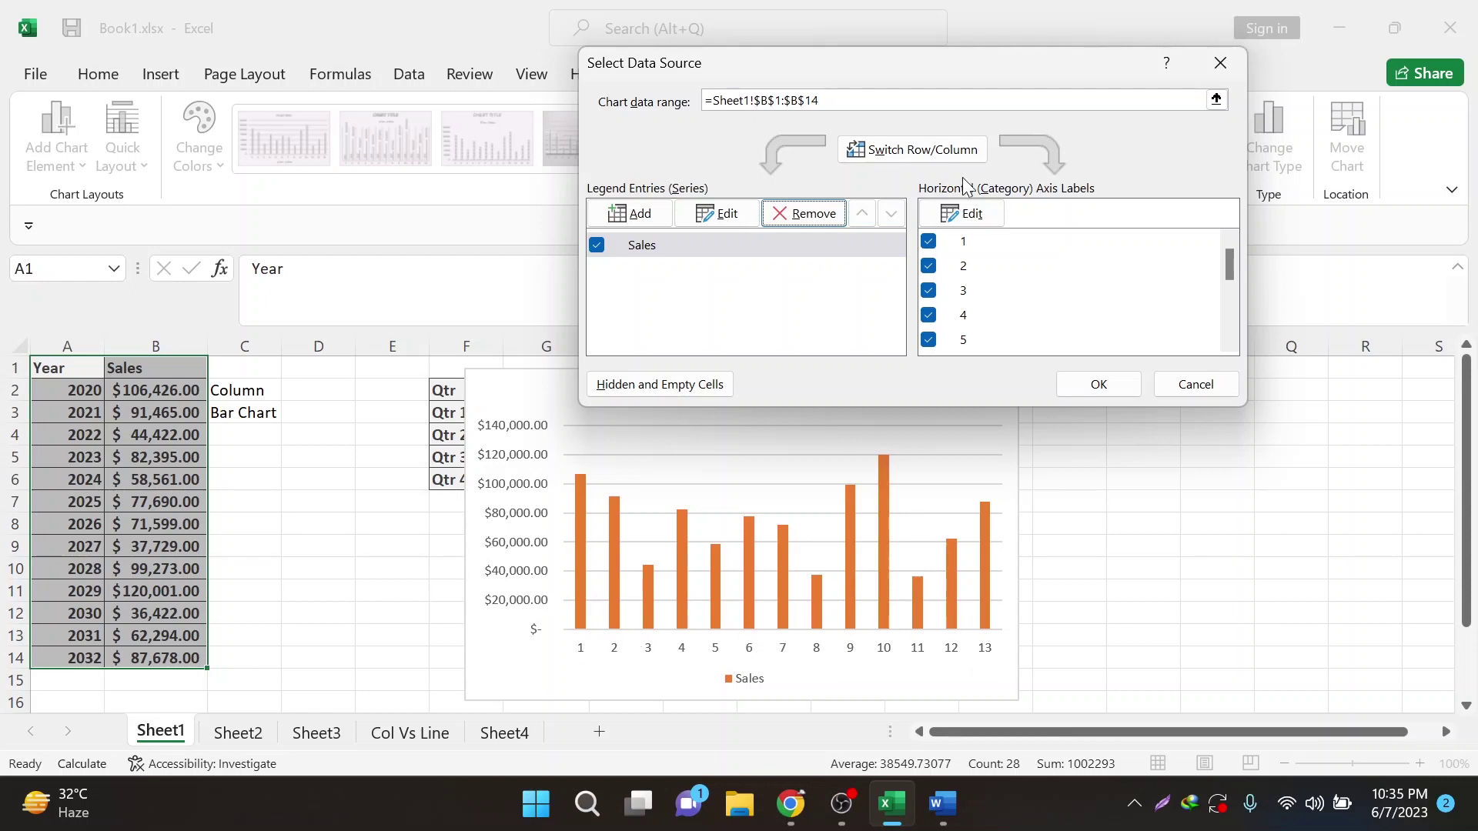
pyautogui.click(993, 221)
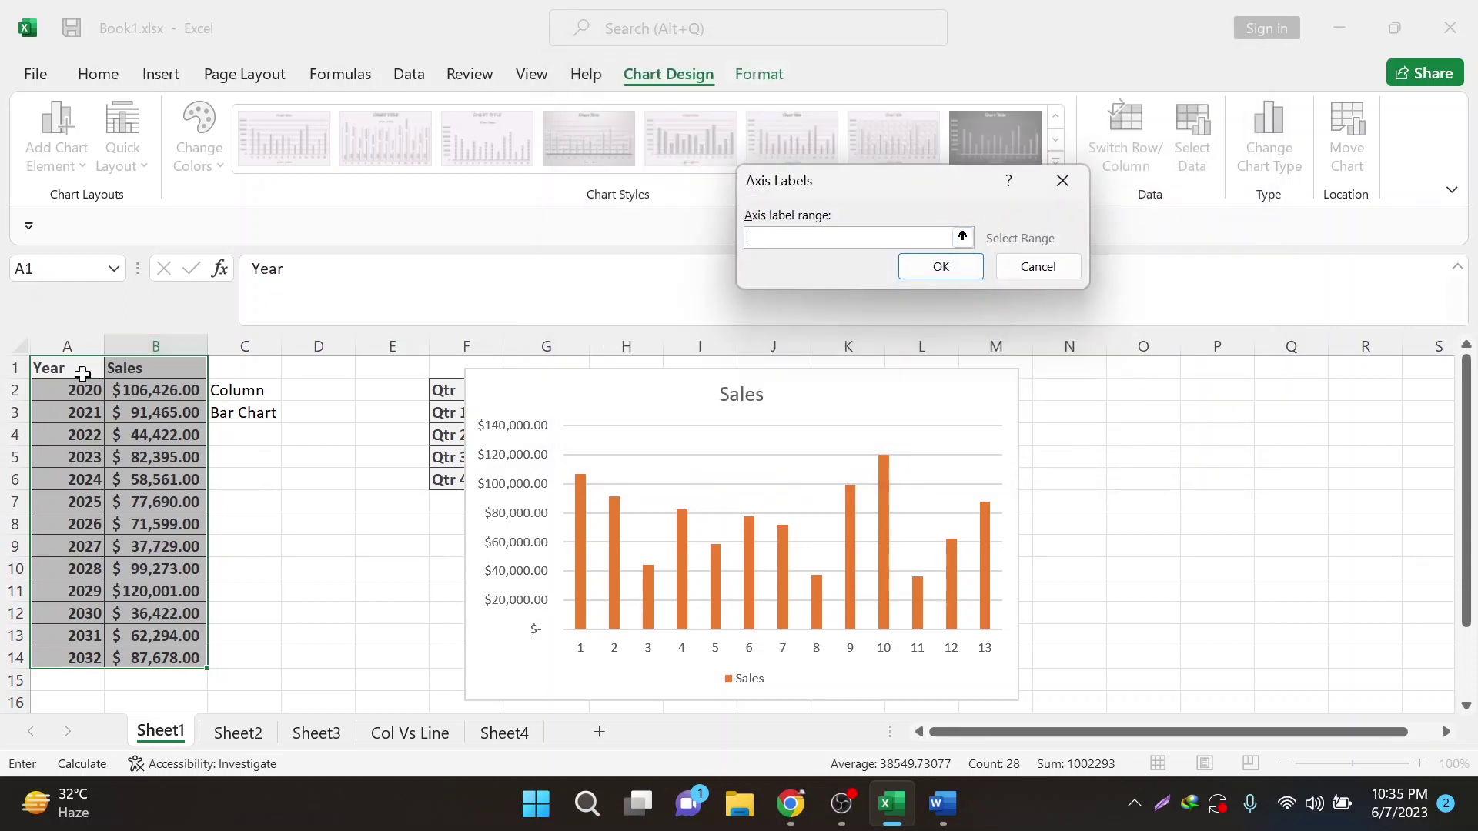
pyautogui.moveTo(60, 390); pyautogui.dragTo(71, 657)
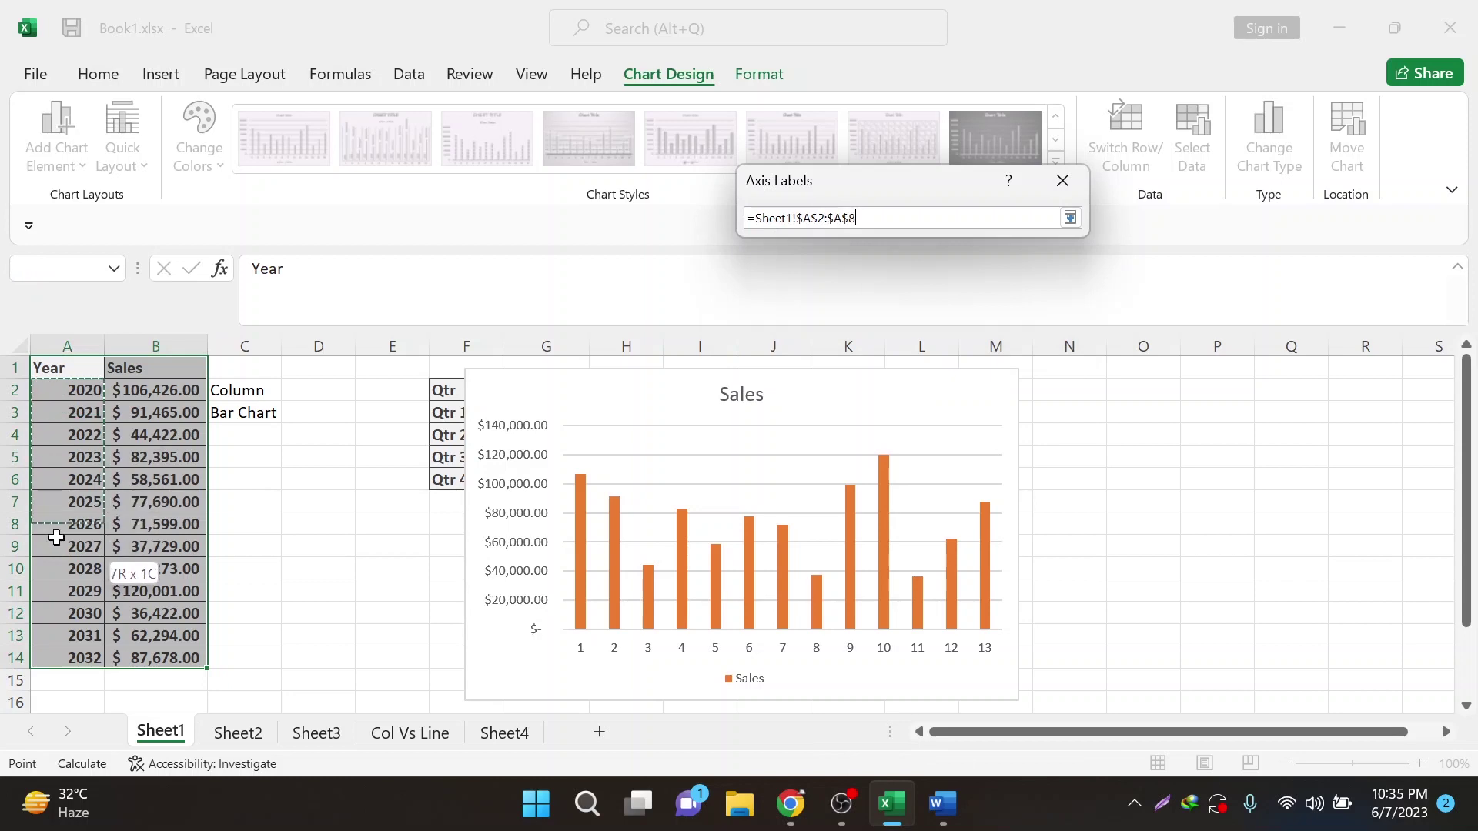
pyautogui.moveTo(49, 372); pyautogui.dragTo(54, 658)
pyautogui.click(961, 237)
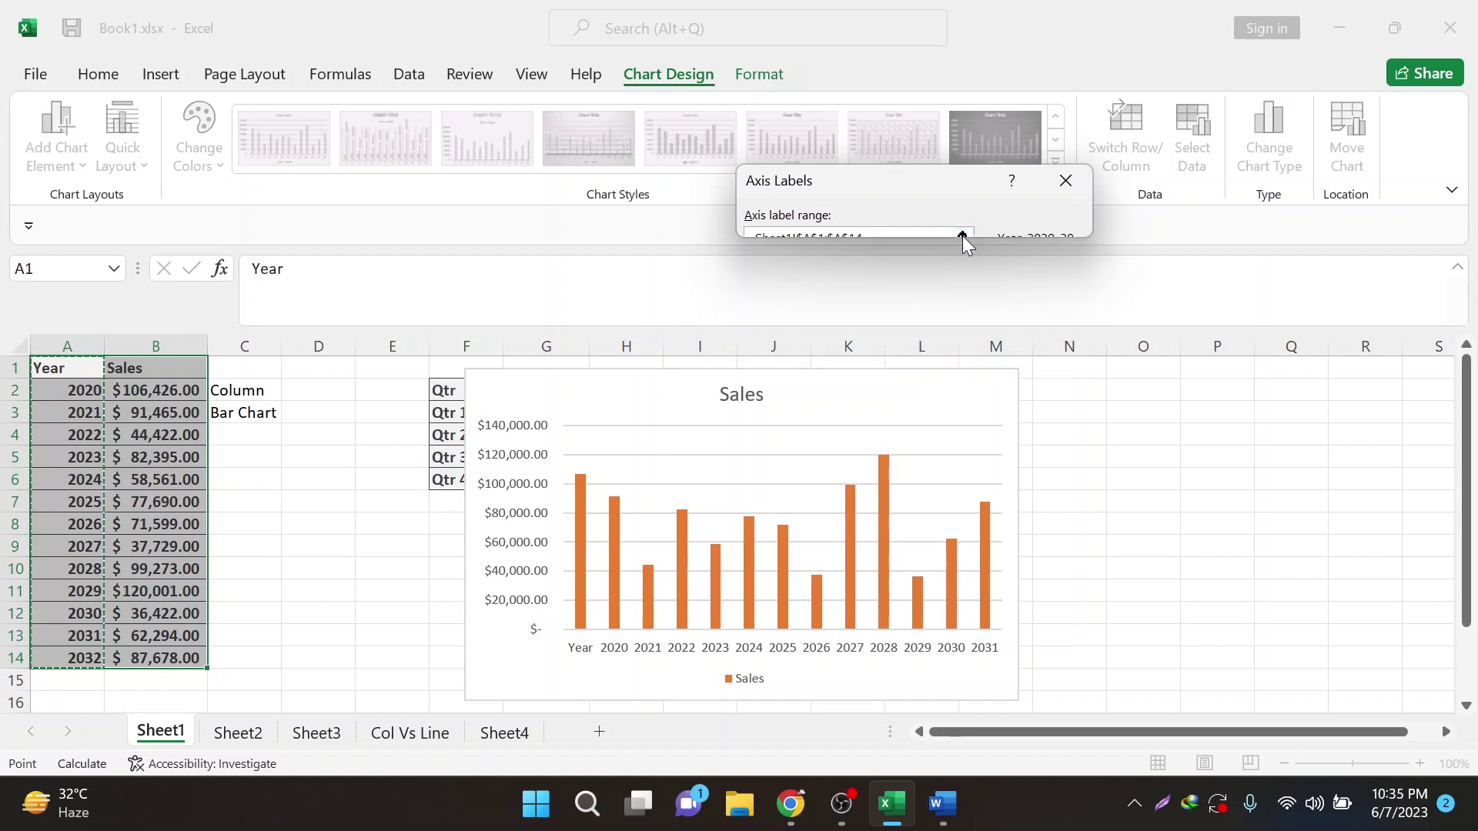
pyautogui.moveTo(890, 218); pyautogui.dragTo(691, 220)
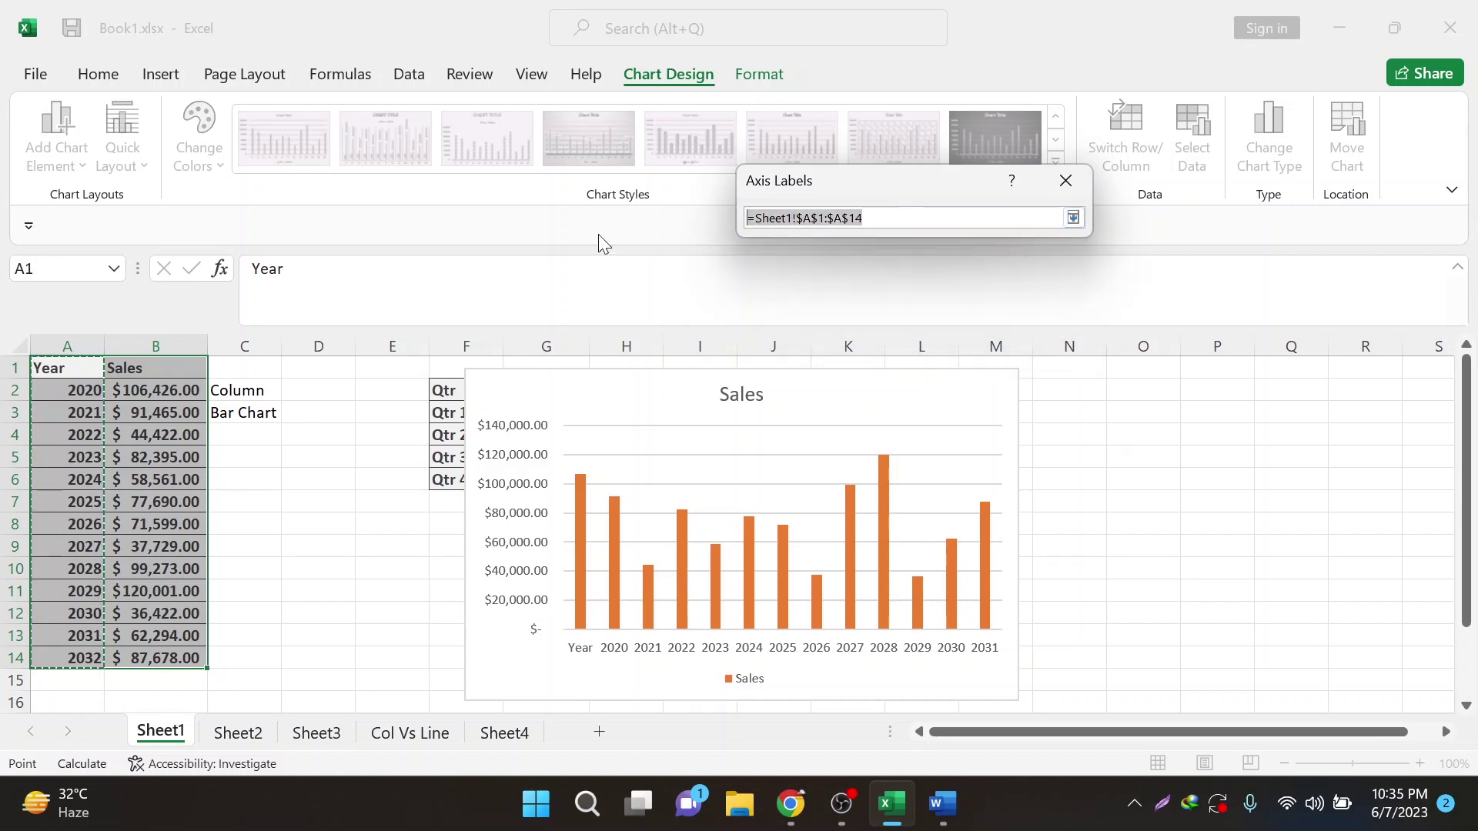
pyautogui.moveTo(48, 393); pyautogui.dragTo(81, 656)
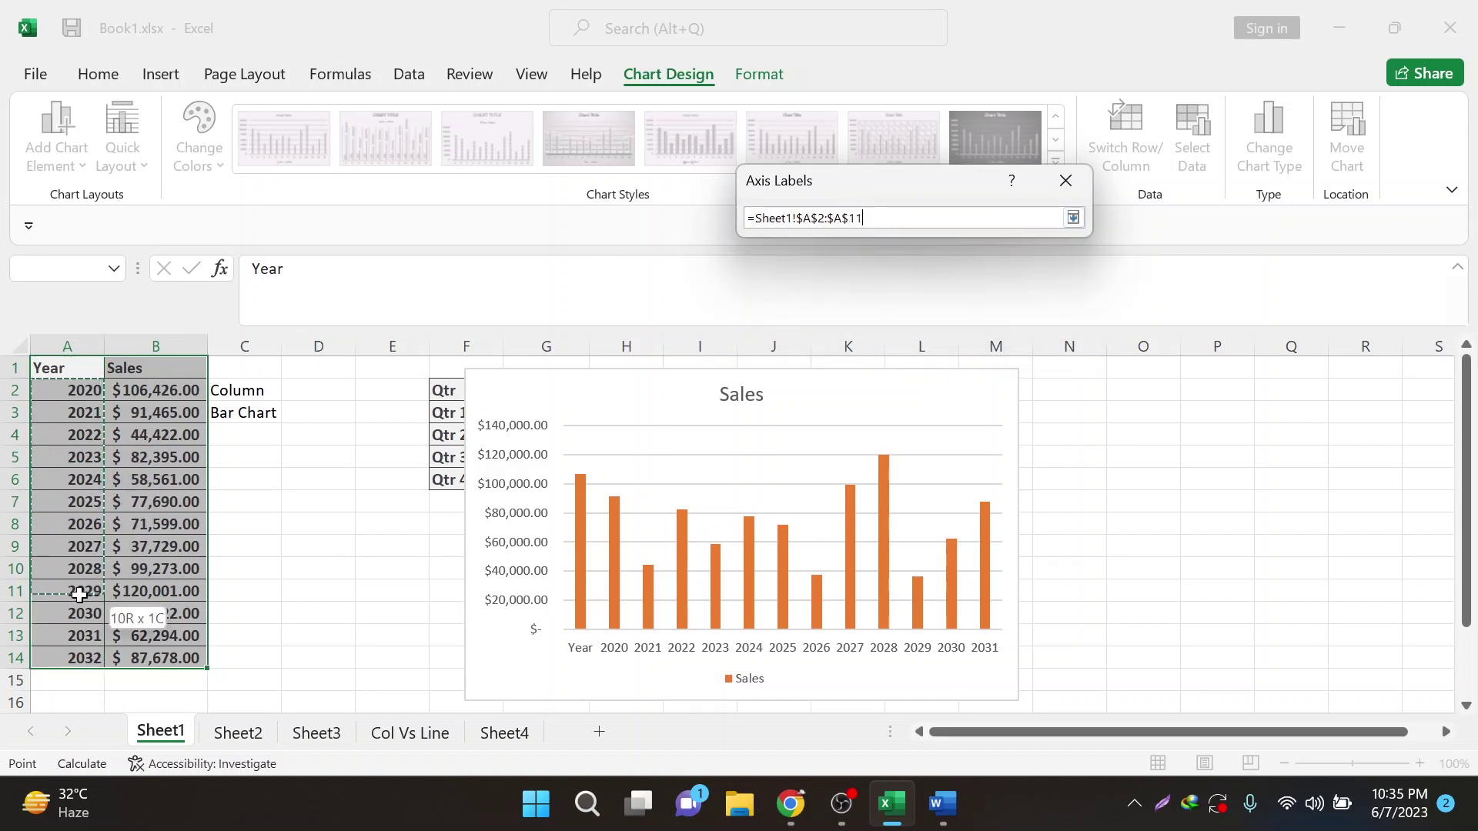
pyautogui.click(1073, 218)
pyautogui.click(946, 268)
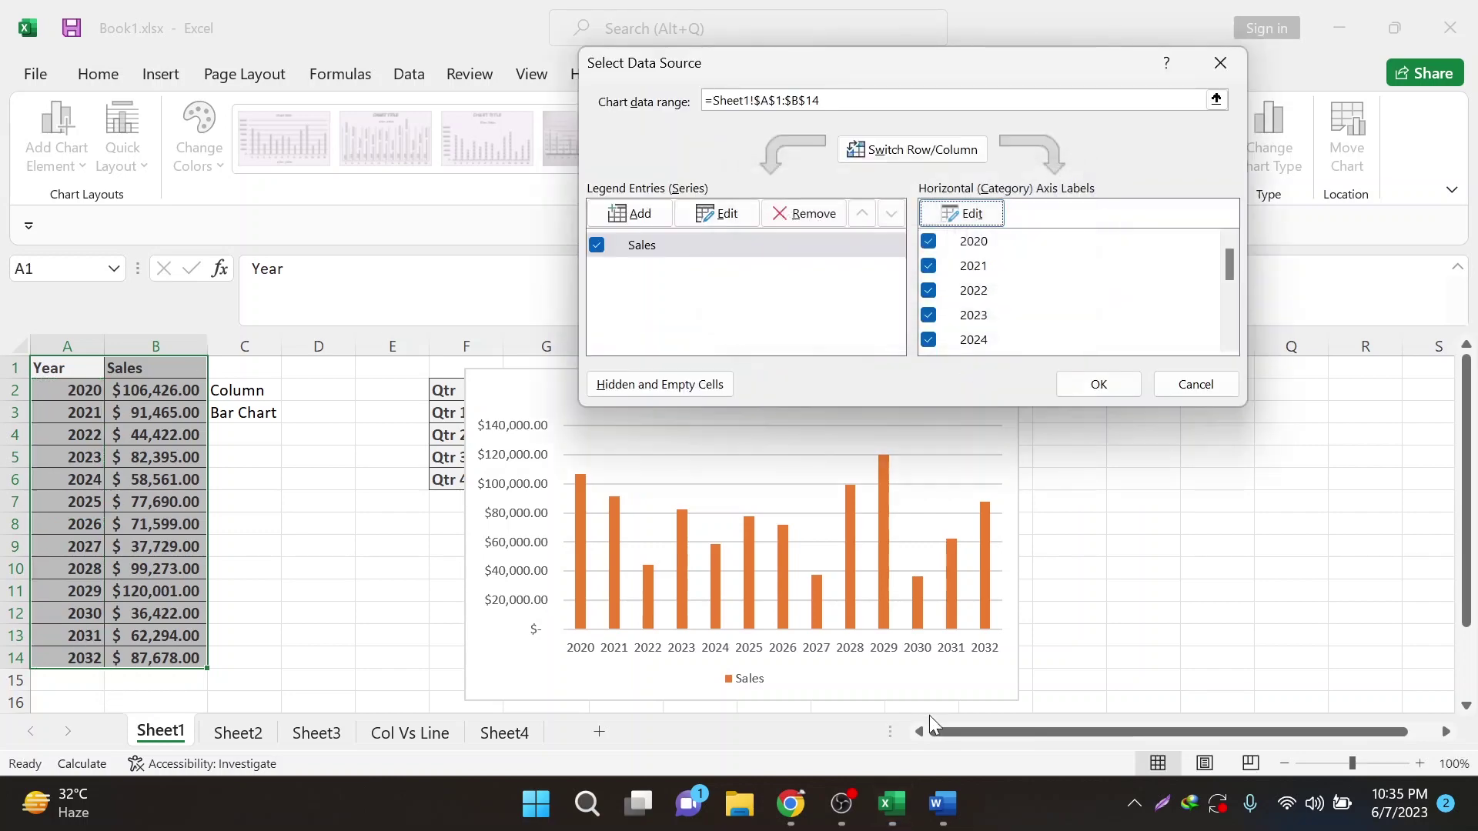
pyautogui.click(1119, 387)
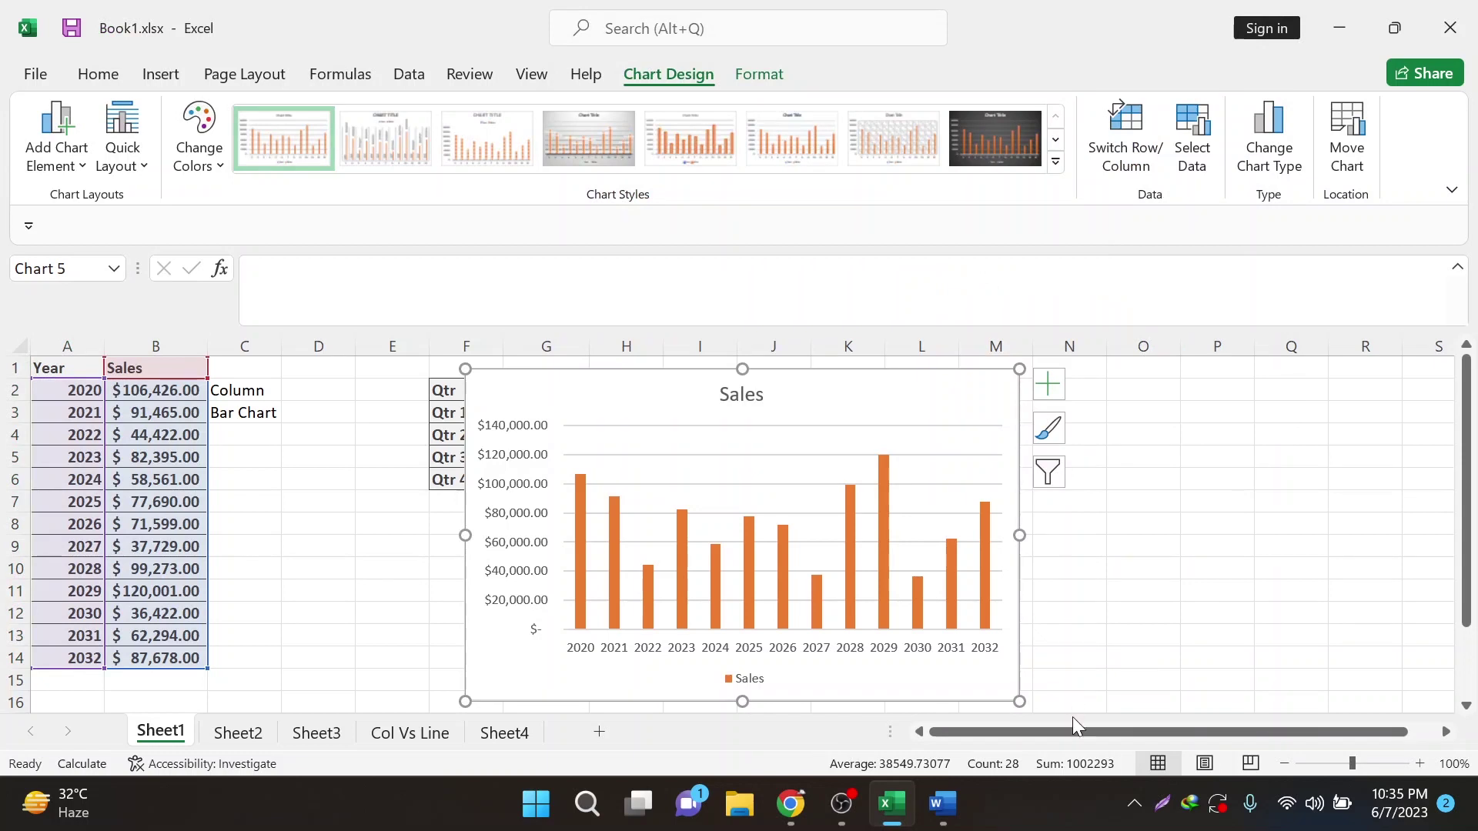
# Step: Widen the Sales chart toward column N, then narrow it back slightly
pyautogui.moveTo(1016, 701); pyautogui.dragTo(1155, 697)
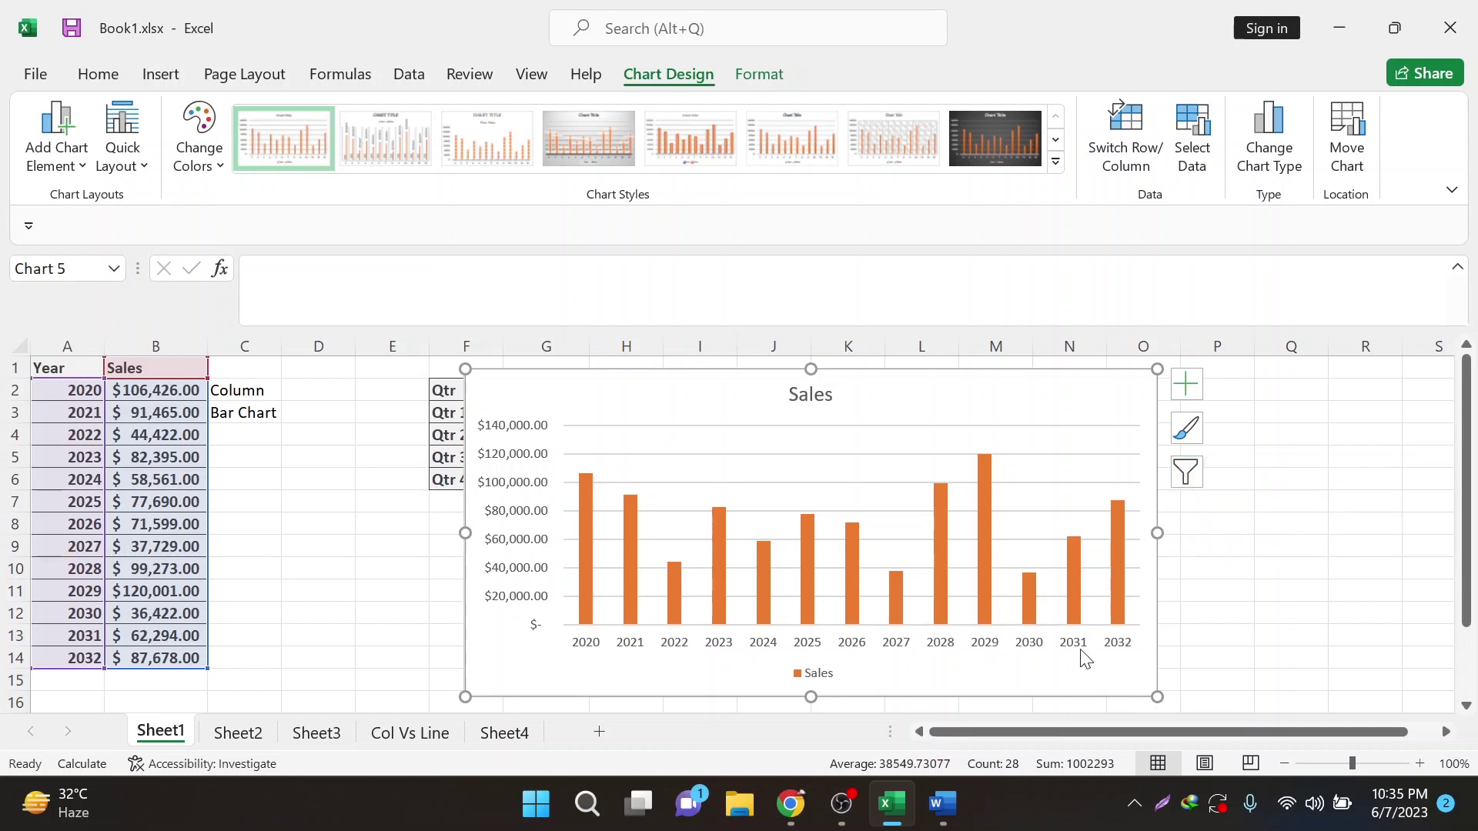
pyautogui.moveTo(1157, 697); pyautogui.dragTo(1081, 682)
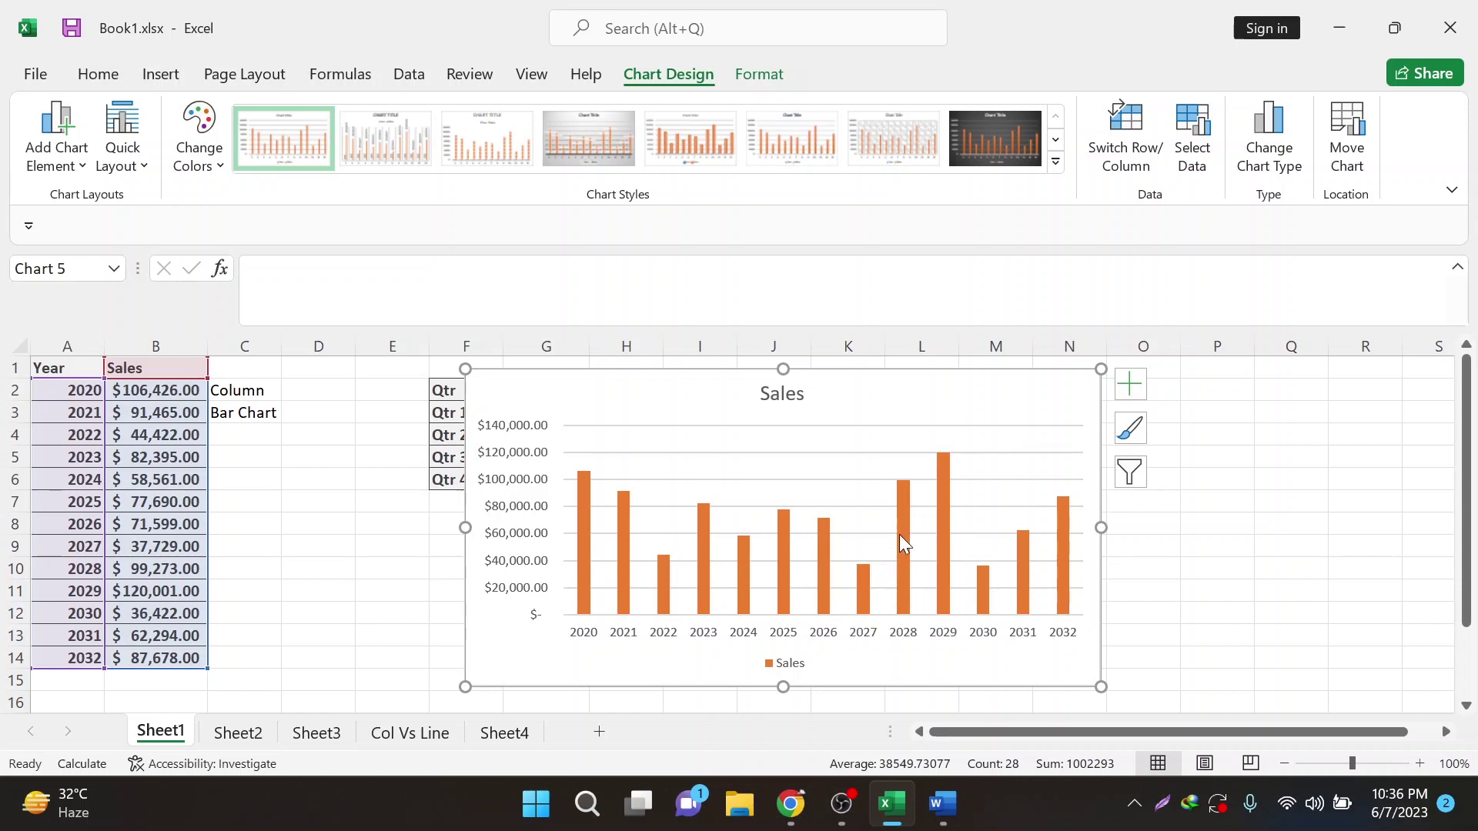
# Step: Filter the Sales chart to show only the 2020 and 2029 categories
pyautogui.click(1130, 477)
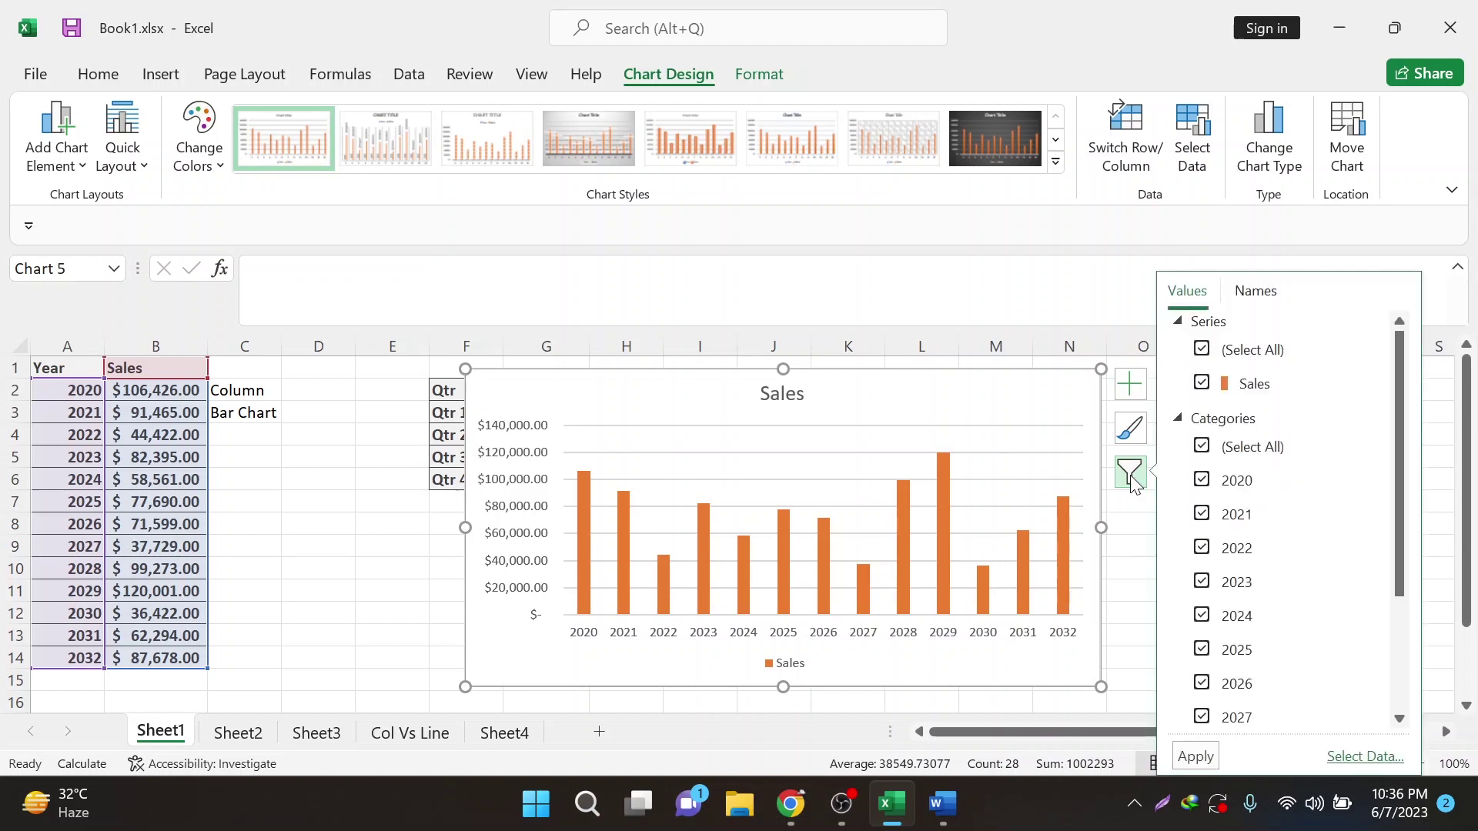
pyautogui.click(1201, 351)
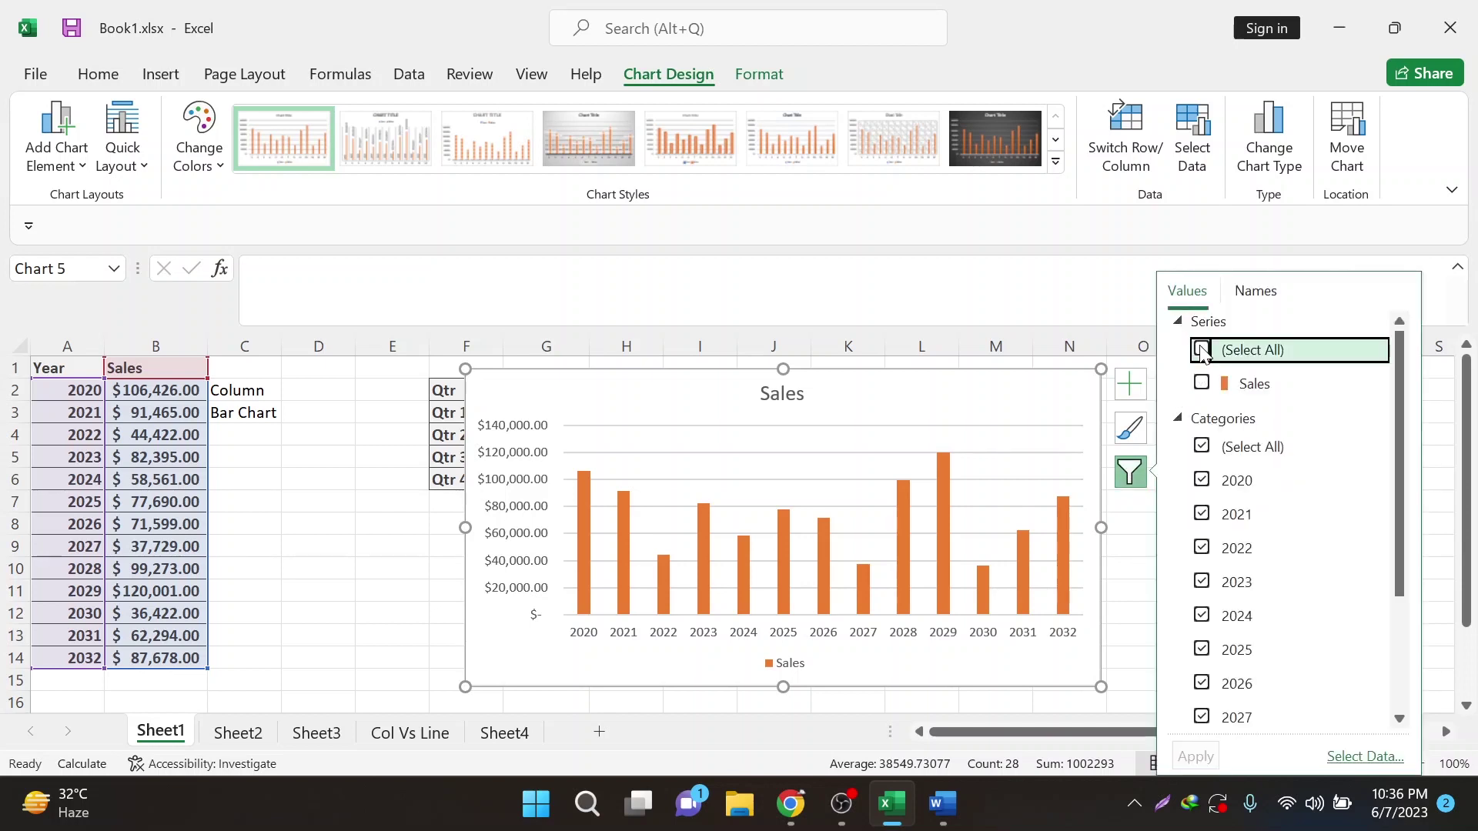
pyautogui.click(1201, 447)
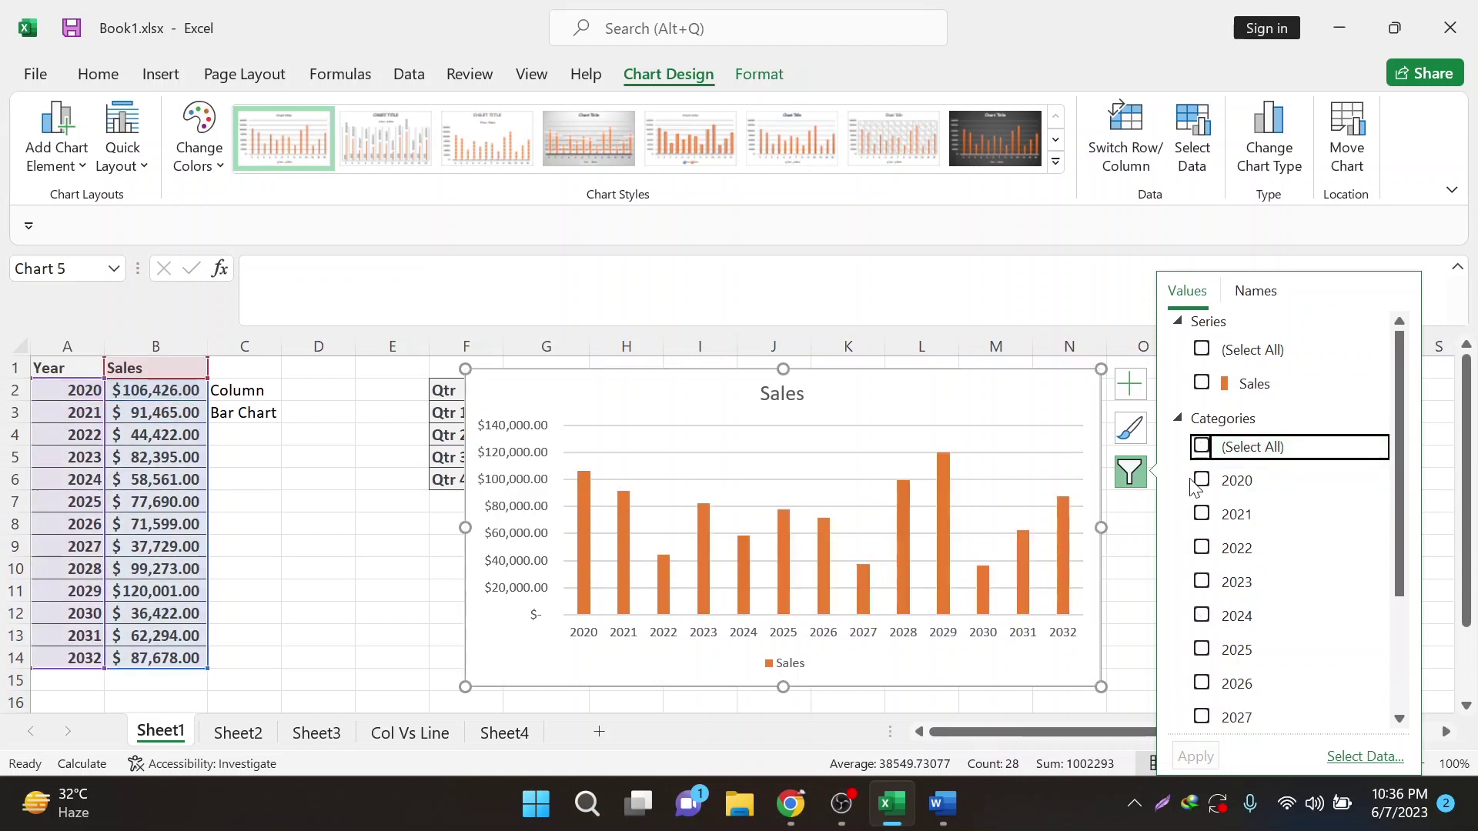
pyautogui.click(1202, 480)
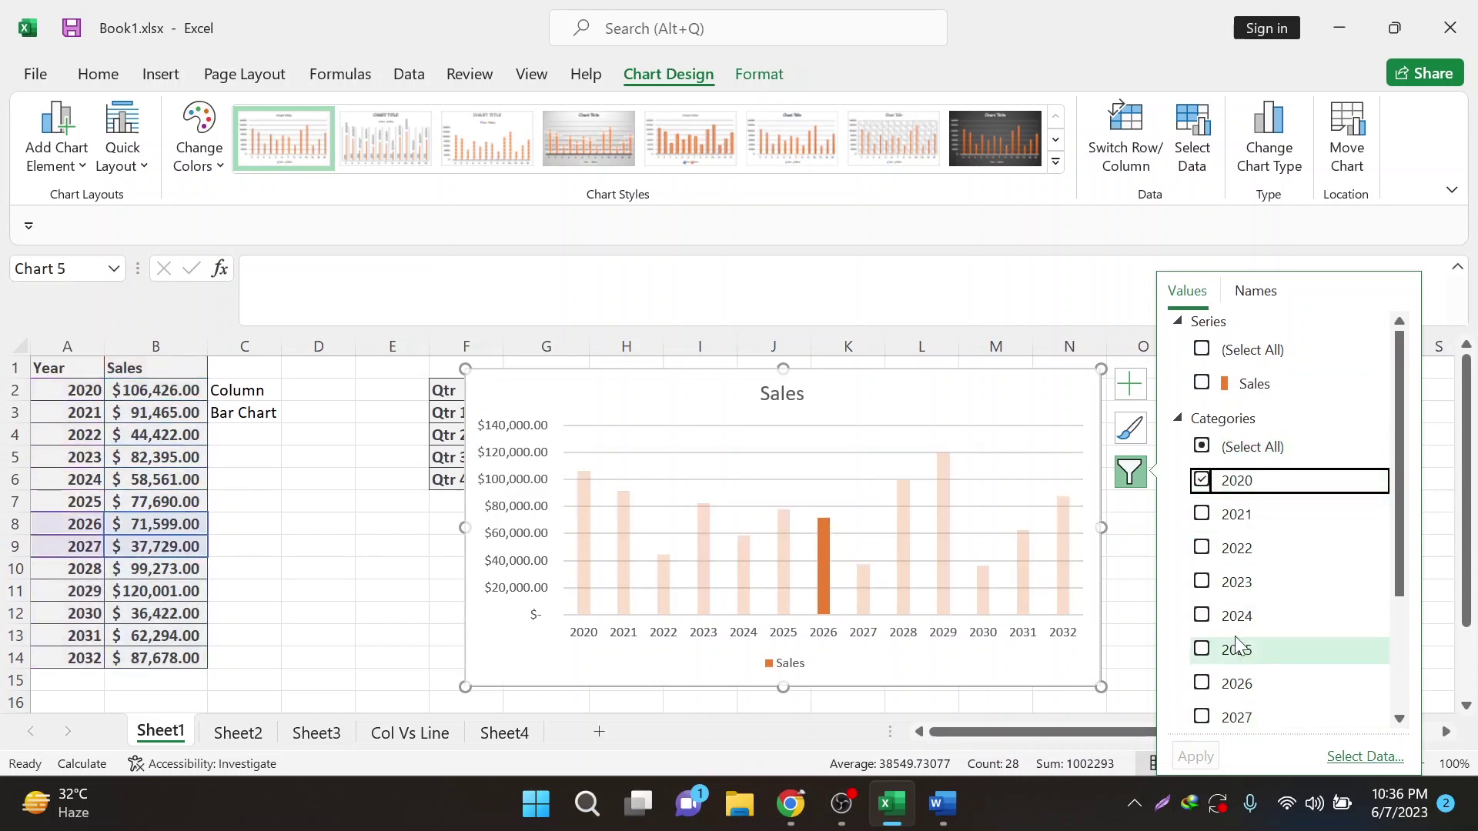
pyautogui.scroll(-1, 1235, 644)
pyautogui.click(1203, 674)
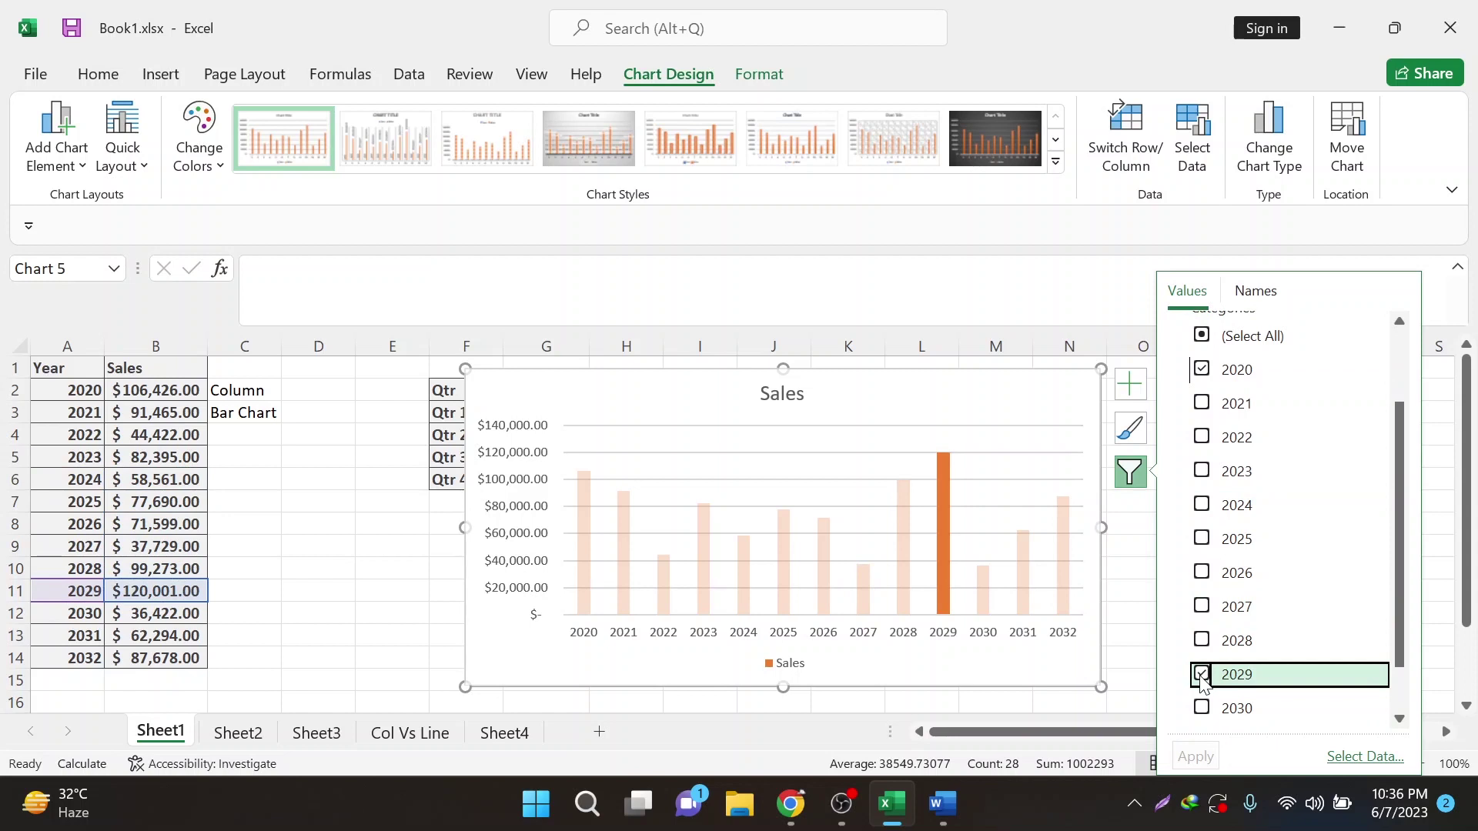
pyautogui.scroll(-1, 1231, 551)
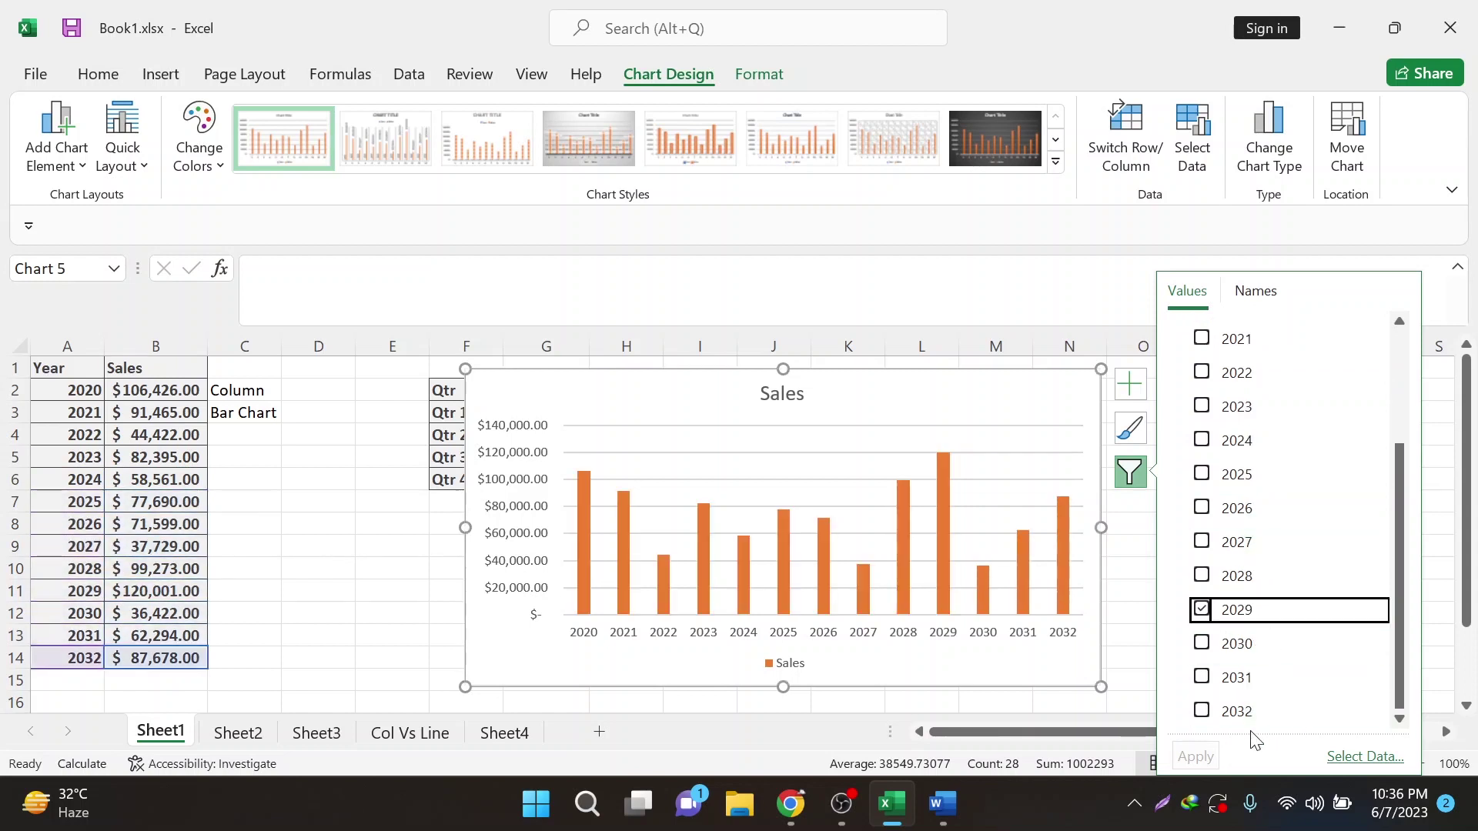
pyautogui.scroll(1, 1259, 697)
pyautogui.scroll(2, 1247, 662)
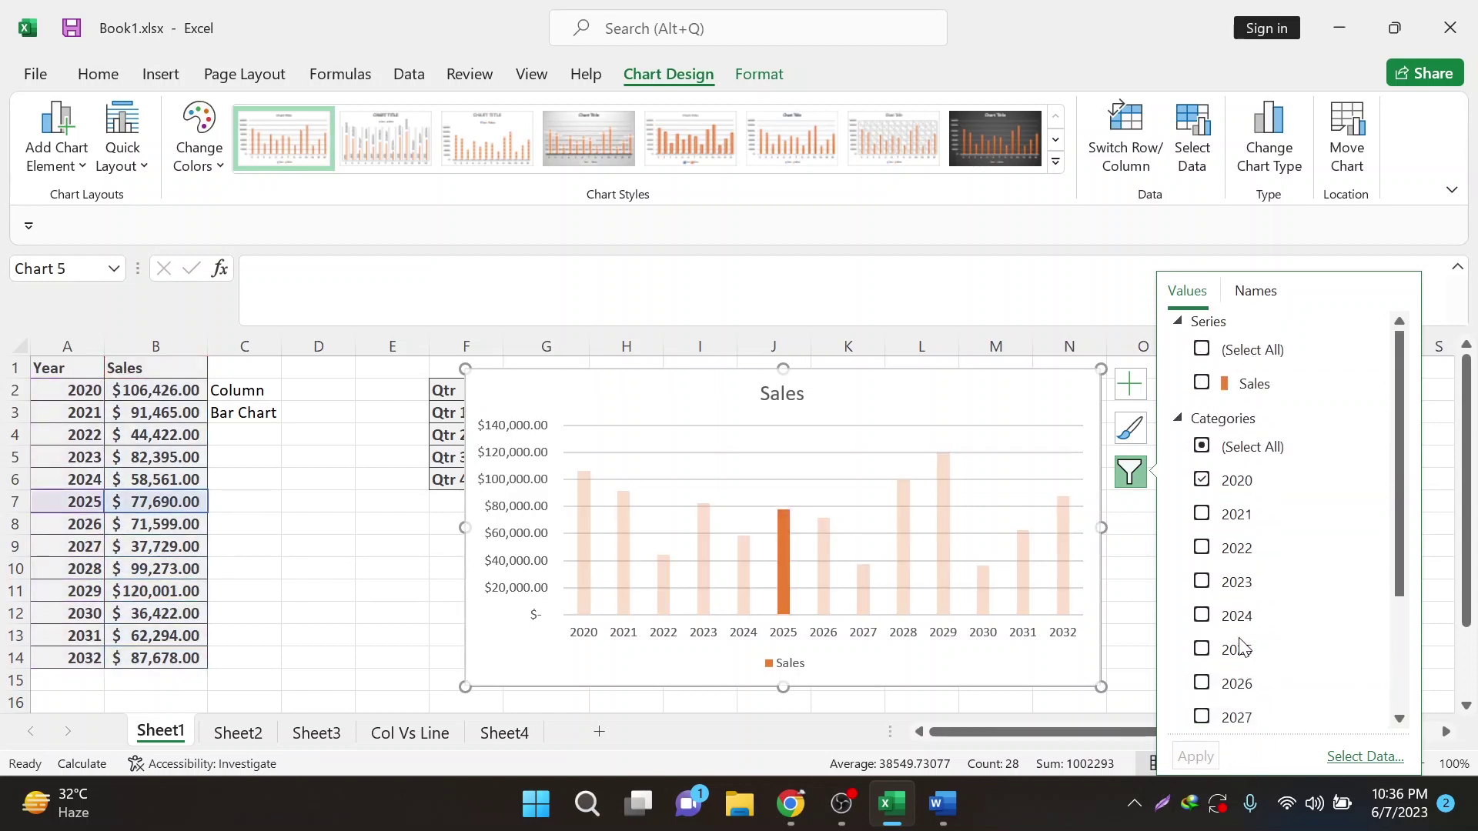
pyautogui.click(1219, 349)
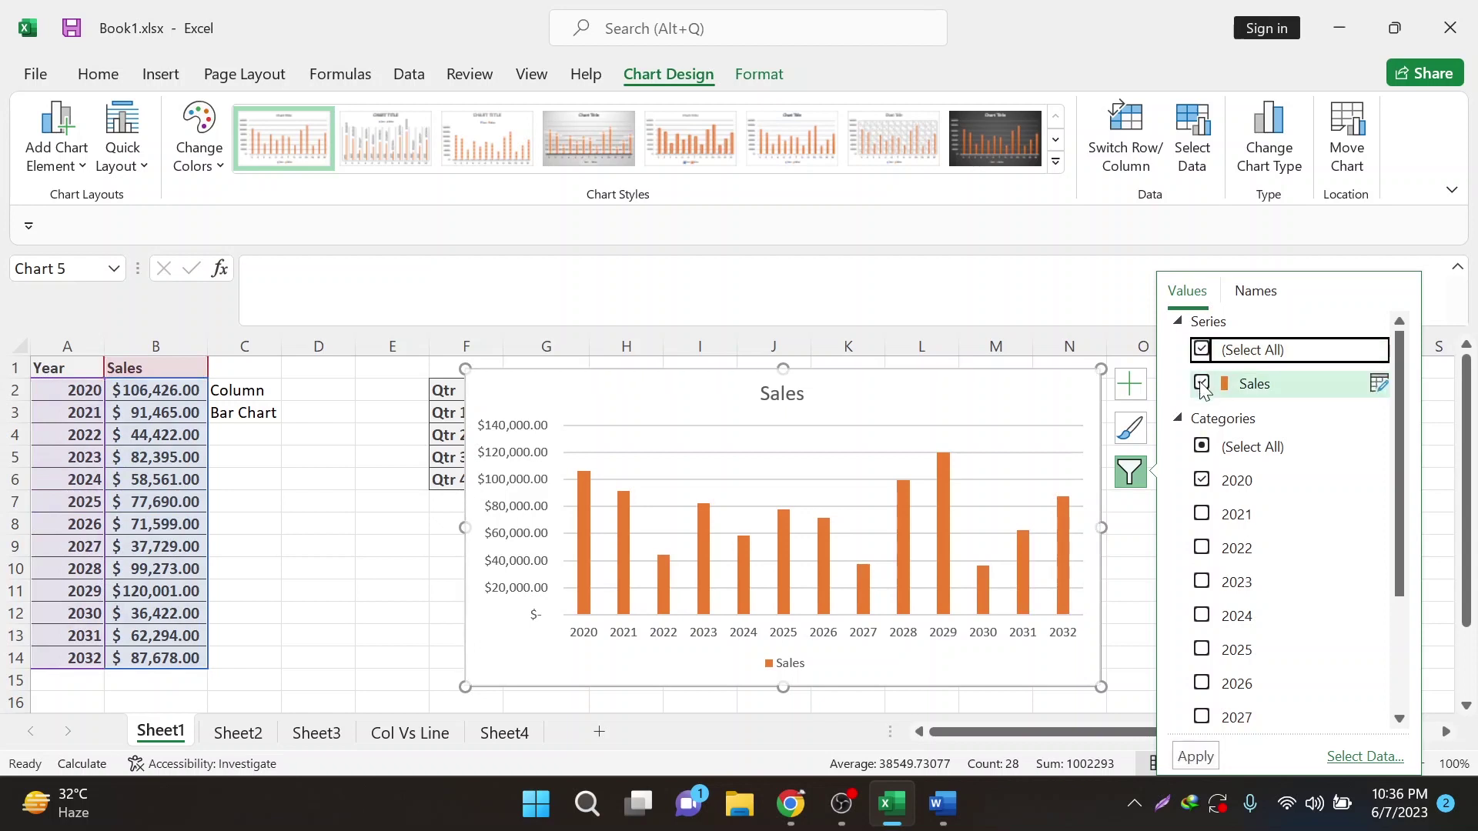
pyautogui.click(1224, 448)
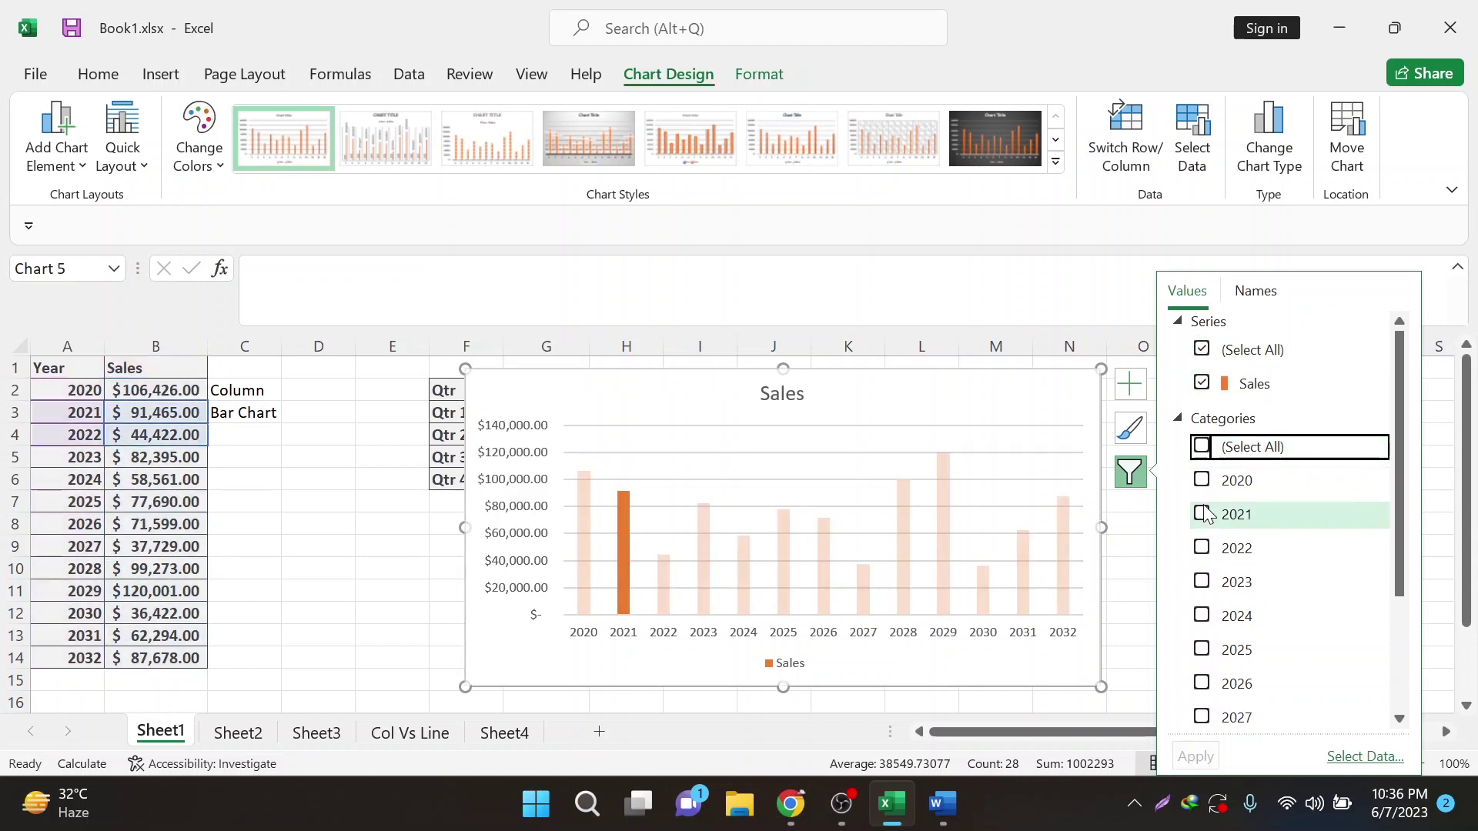
pyautogui.click(1203, 481)
pyautogui.scroll(-1, 1244, 642)
pyautogui.scroll(-3, 1245, 642)
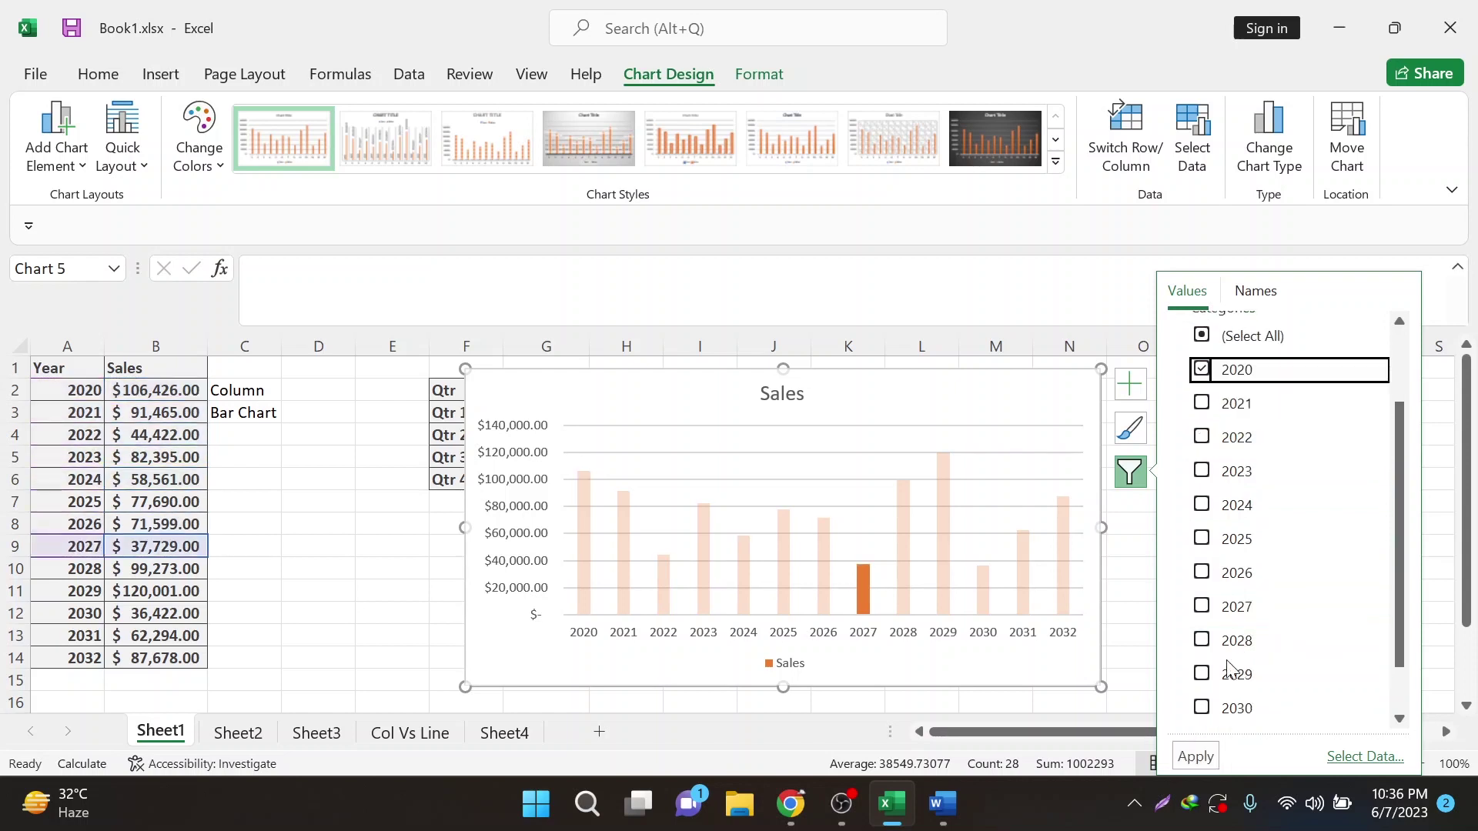
pyautogui.click(1202, 621)
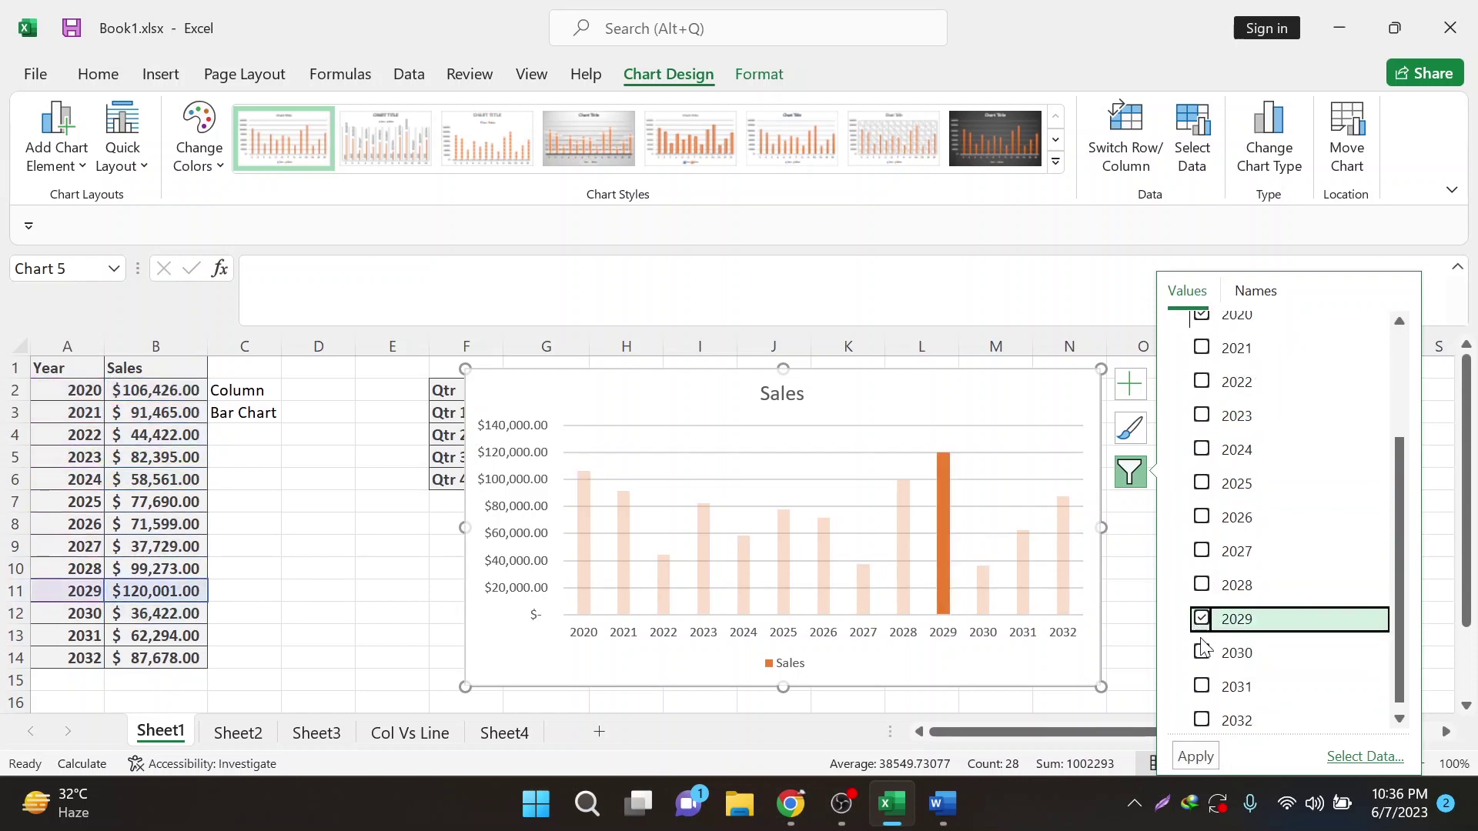
pyautogui.click(1202, 760)
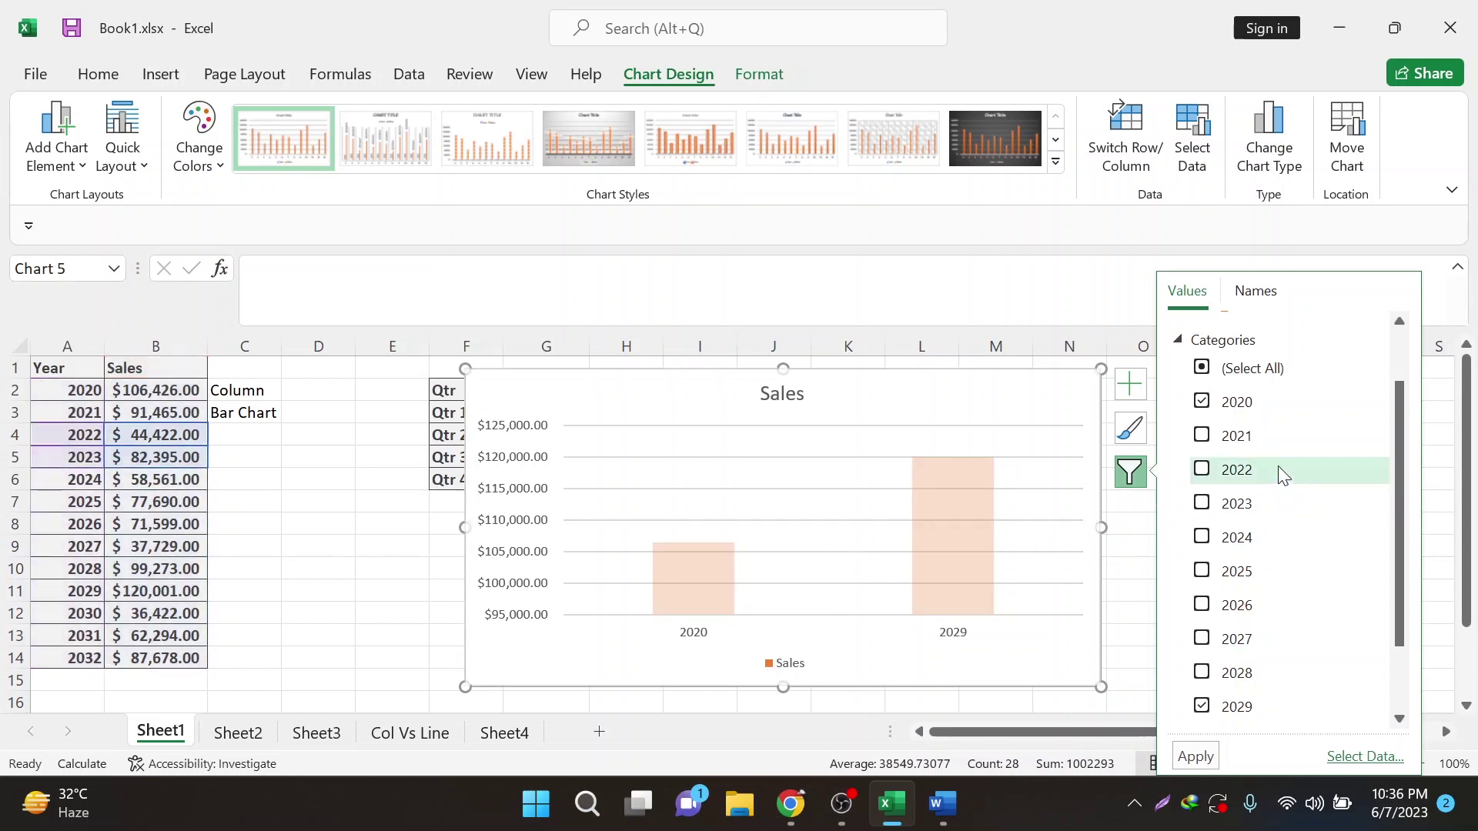
# Step: Add 2021 and 2024 to the chart filter so four years are shown
pyautogui.click(1203, 436)
pyautogui.click(1205, 538)
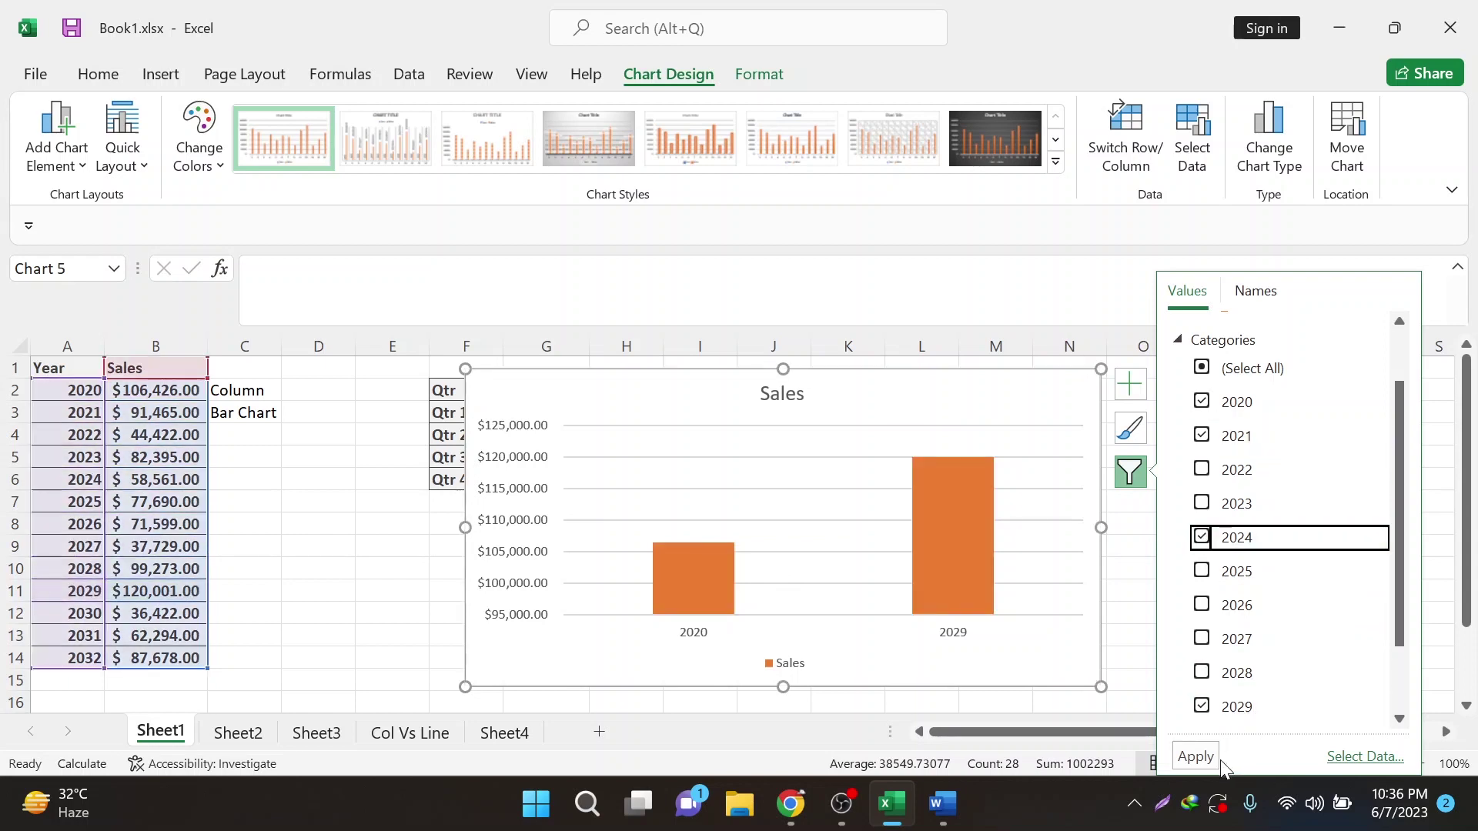
pyautogui.click(1201, 758)
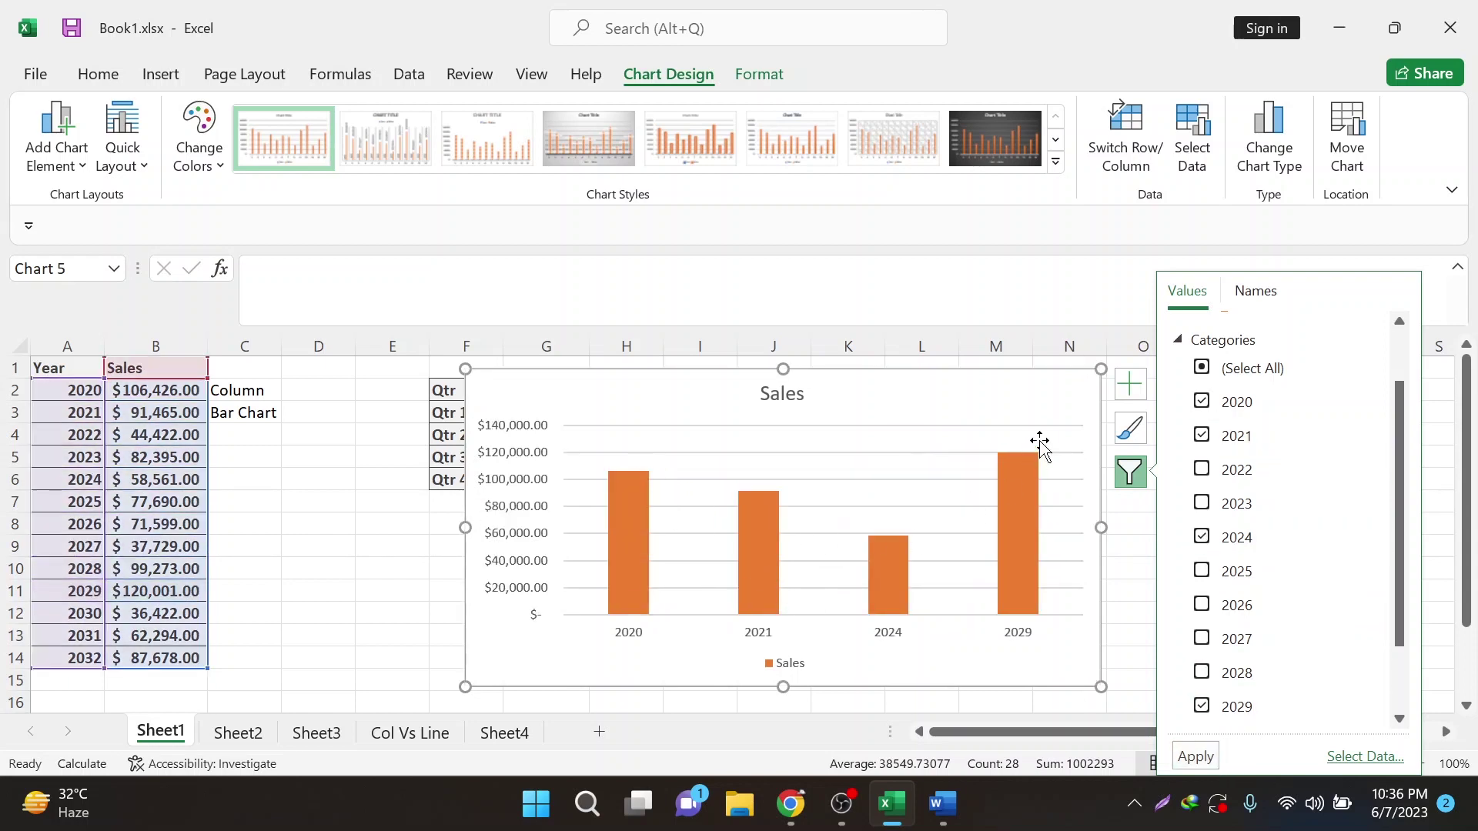
pyautogui.click(1132, 389)
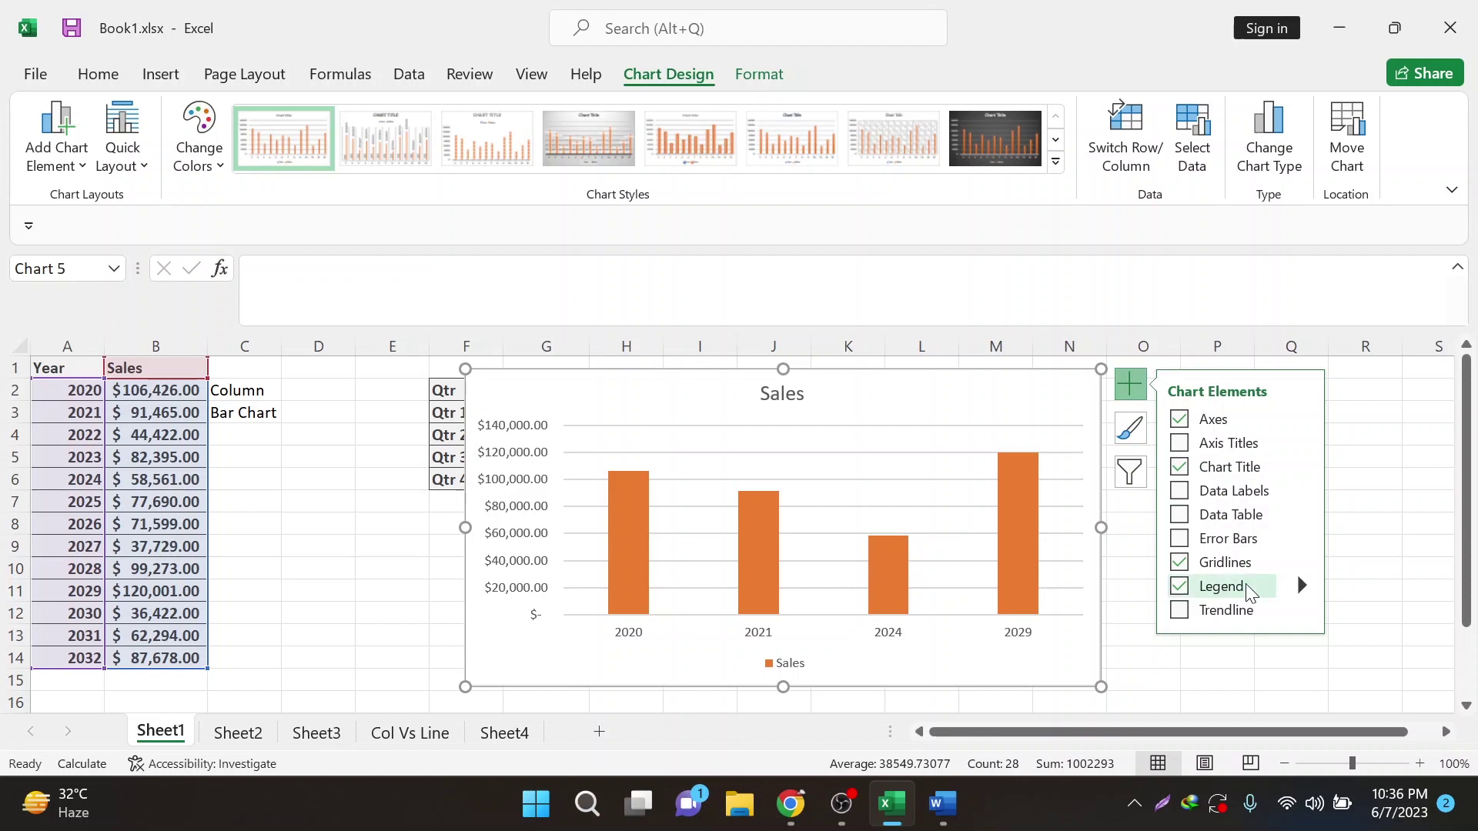
# Step: Try a linear, then an exponential trendline on the Sales chart, and undo both
pyautogui.click(1224, 613)
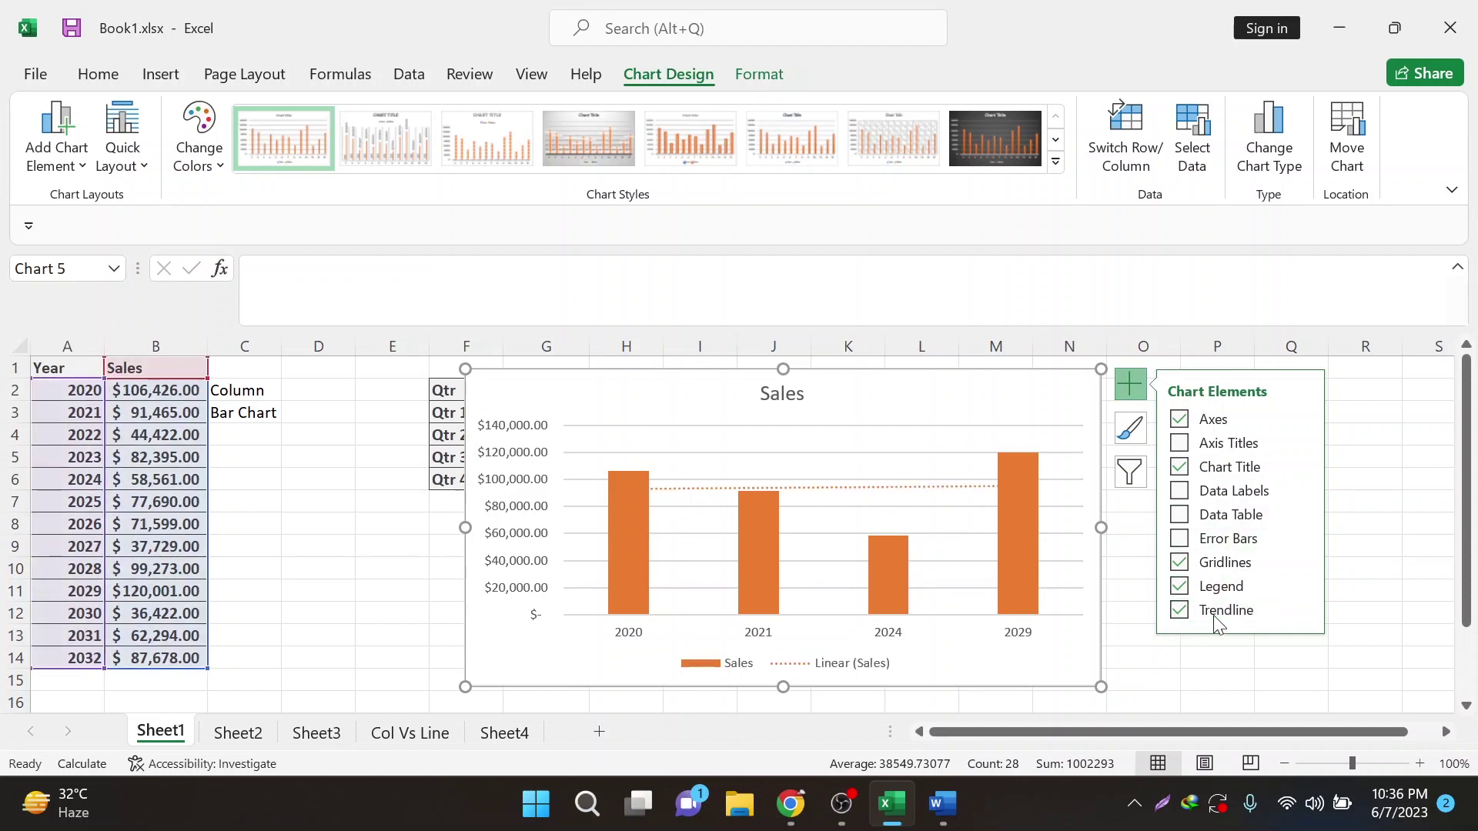
pyautogui.click(1299, 610)
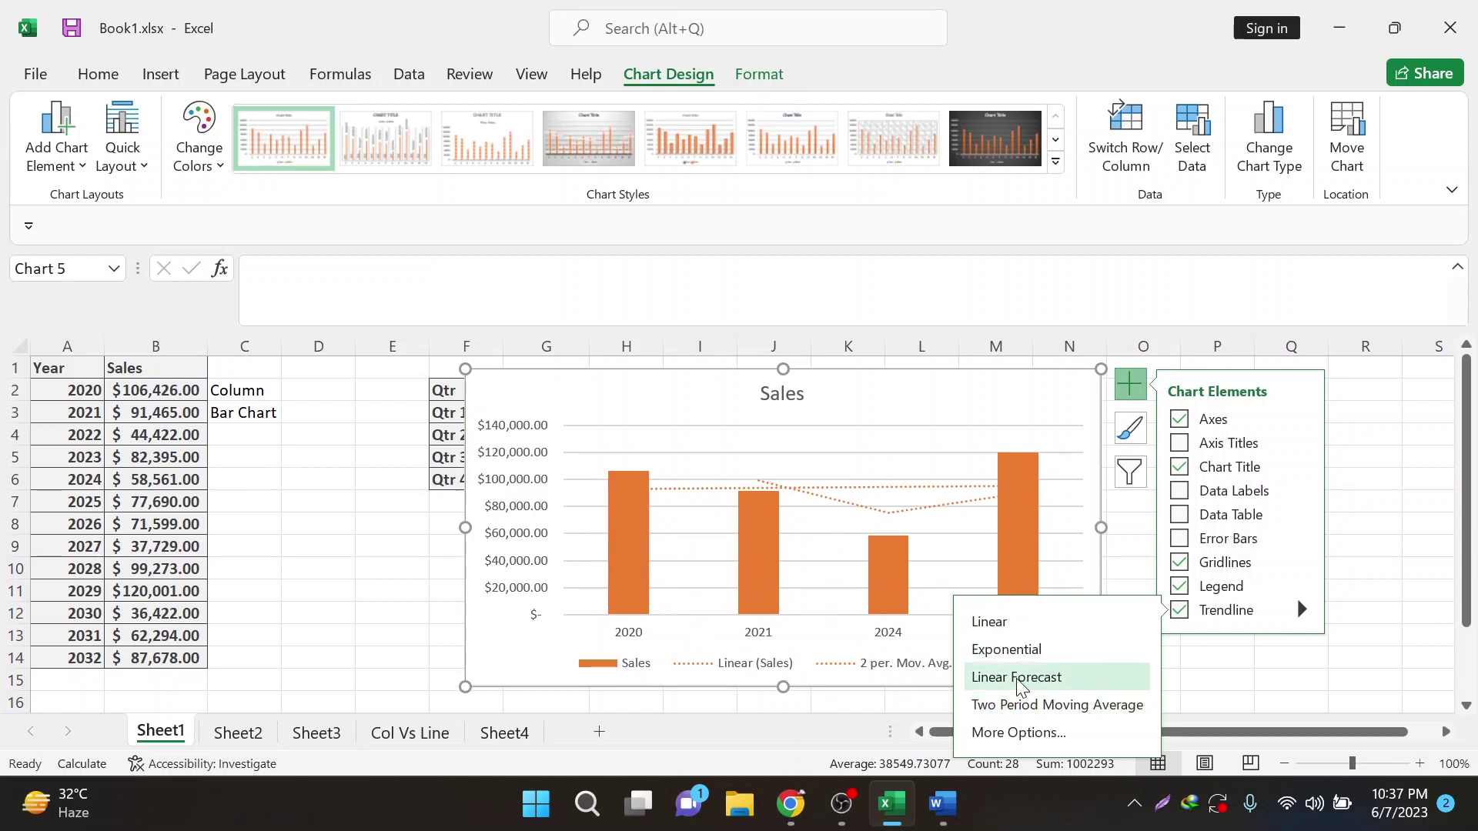
pyautogui.click(1029, 733)
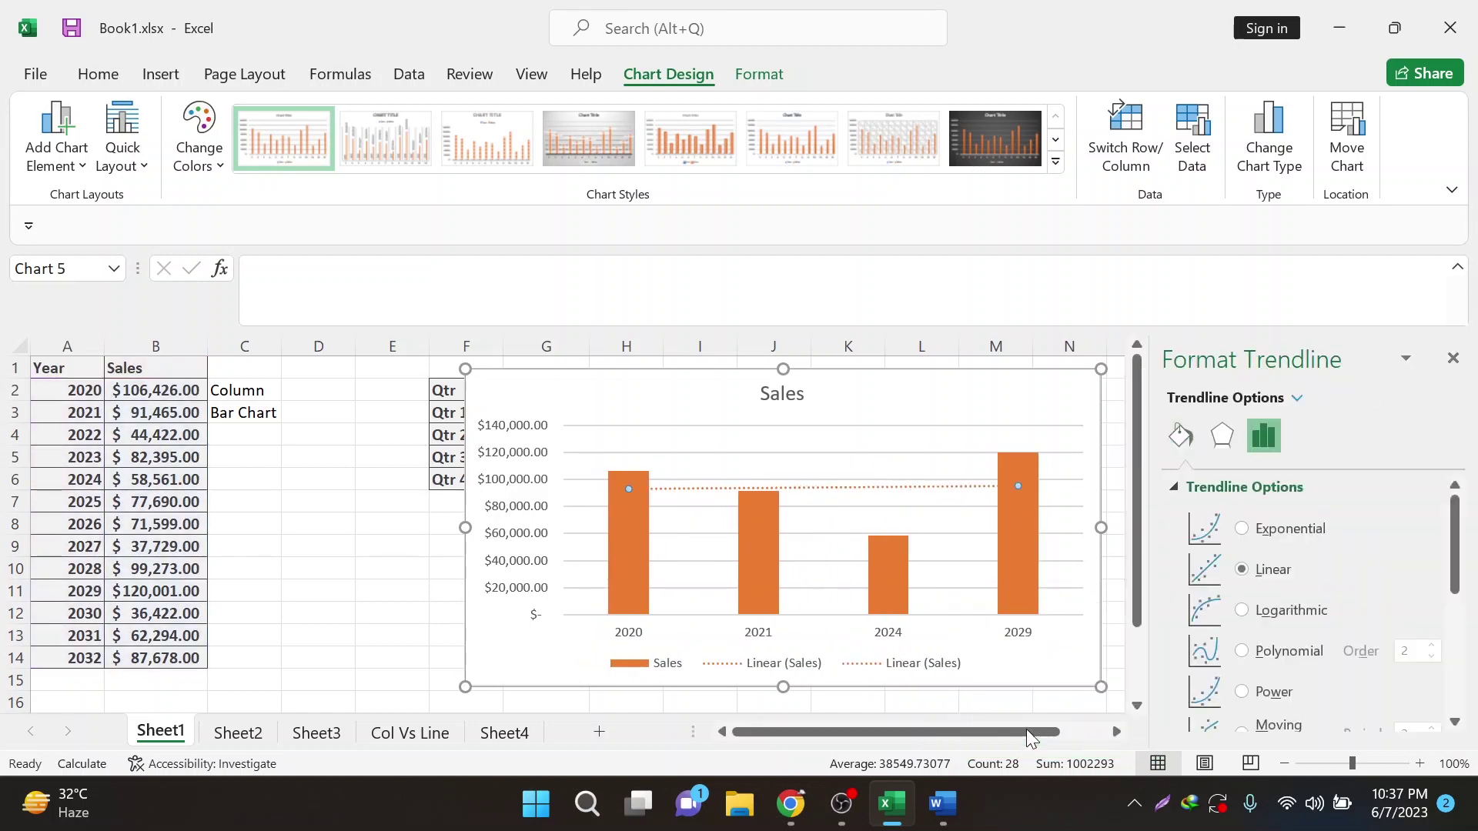
pyautogui.scroll(-1, 1256, 616)
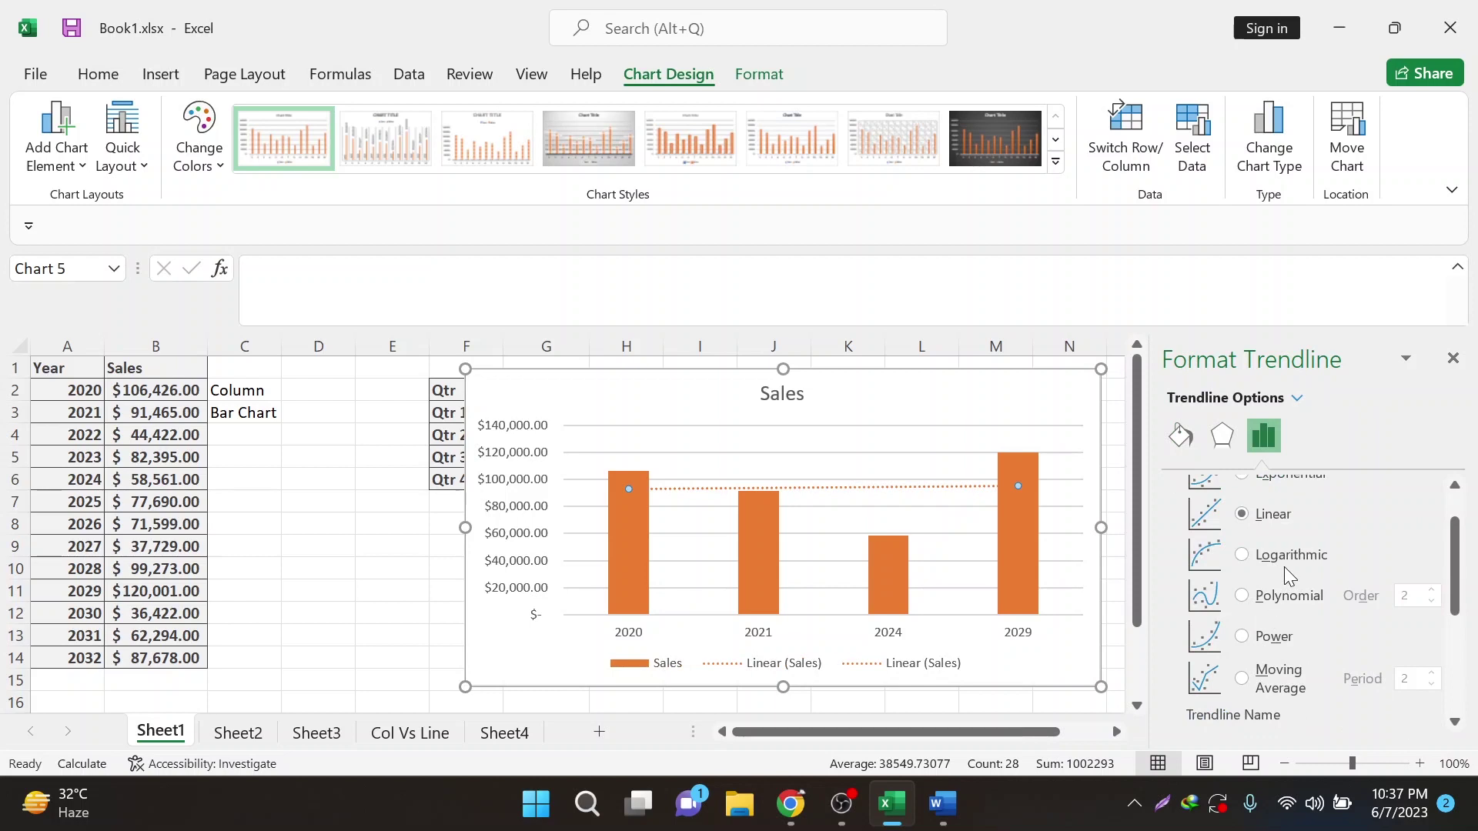
pyautogui.scroll(1, 1284, 567)
pyautogui.click(1249, 534)
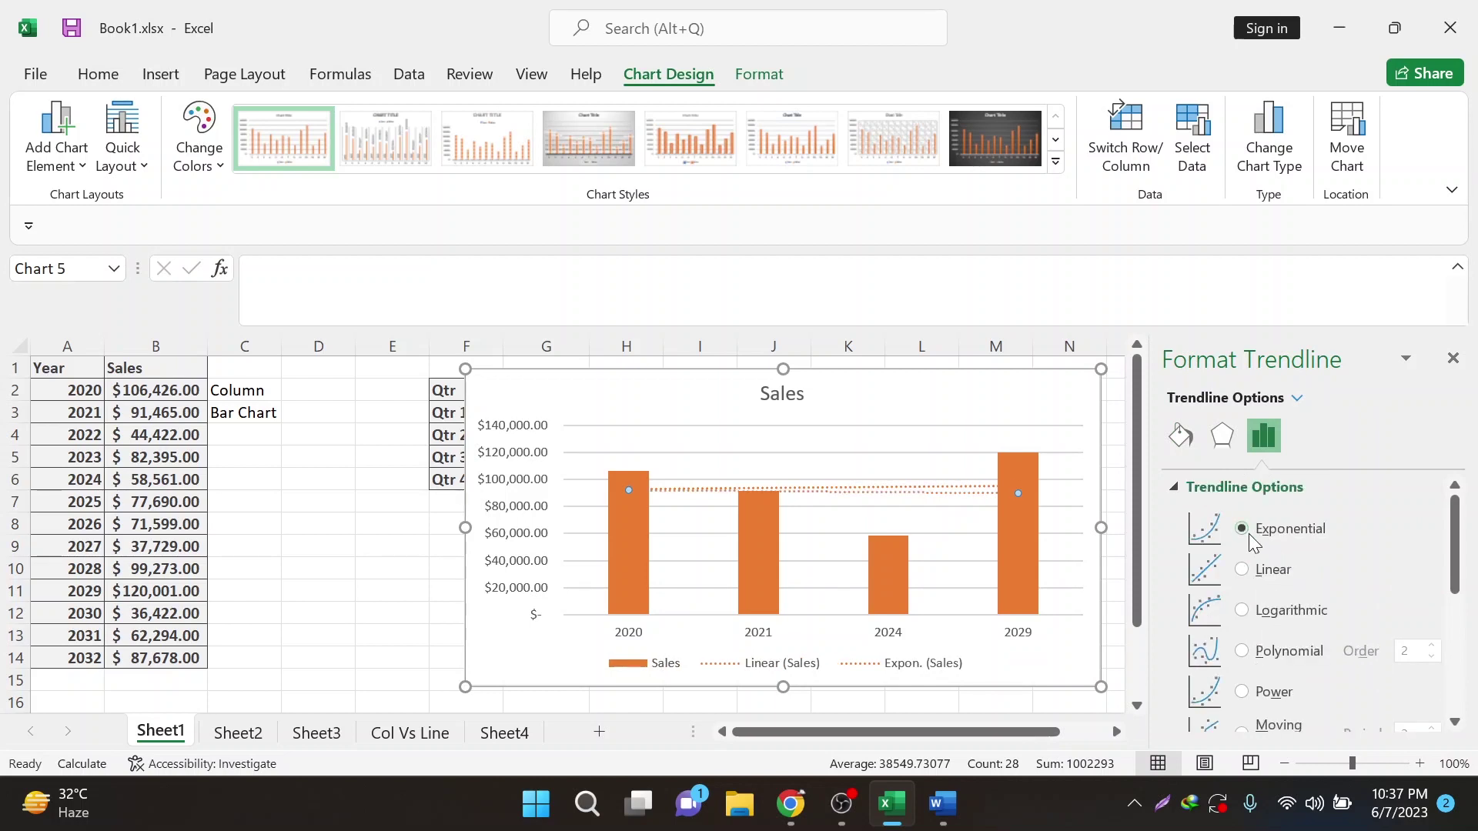
pyautogui.hotkey('ctrl', 'z')
pyautogui.hotkey('ctrl', 'z')
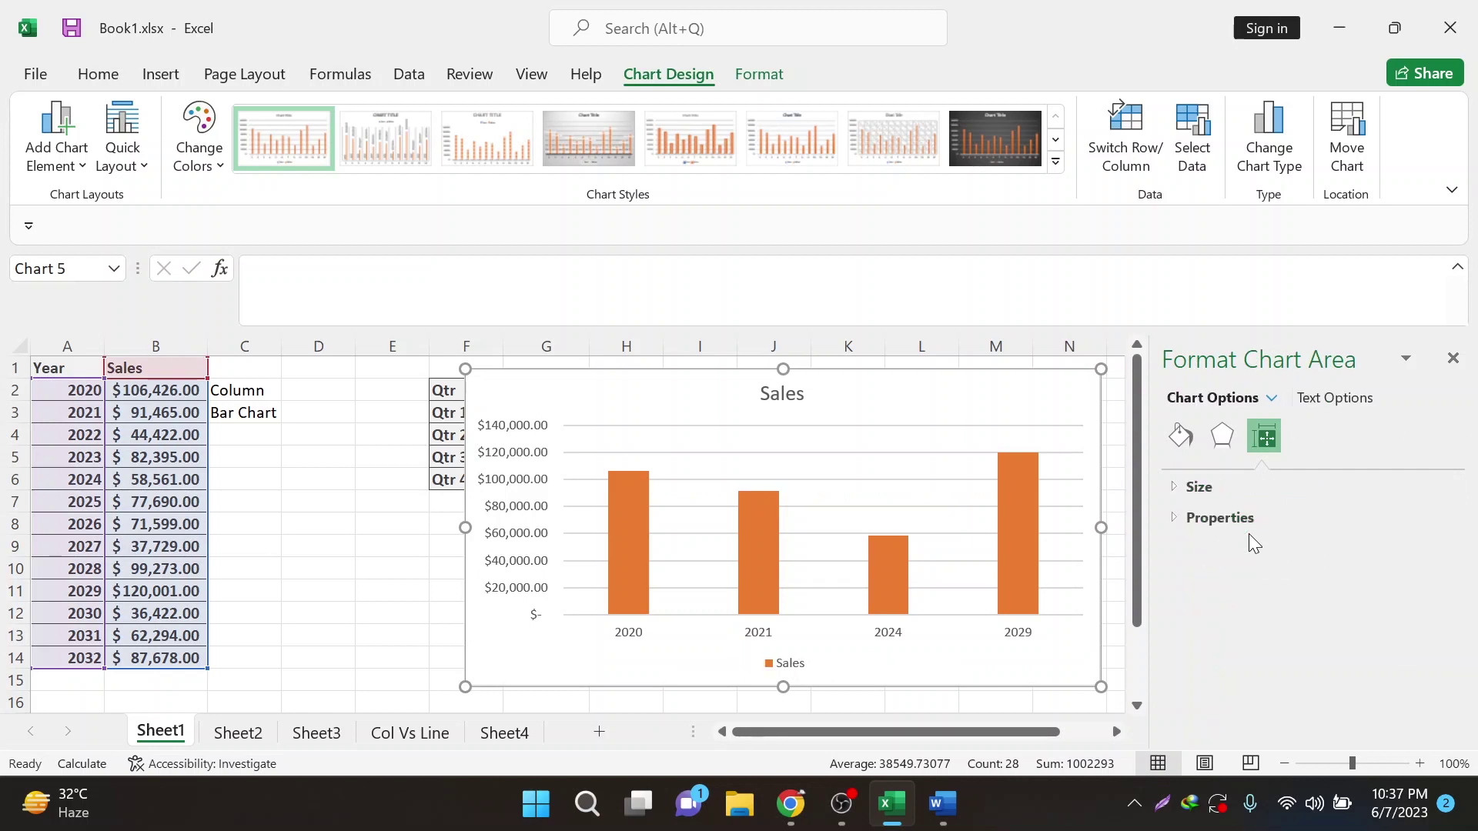
pyautogui.hotkey('ctrl', 'z')
pyautogui.hotkey('ctrl', 'z')
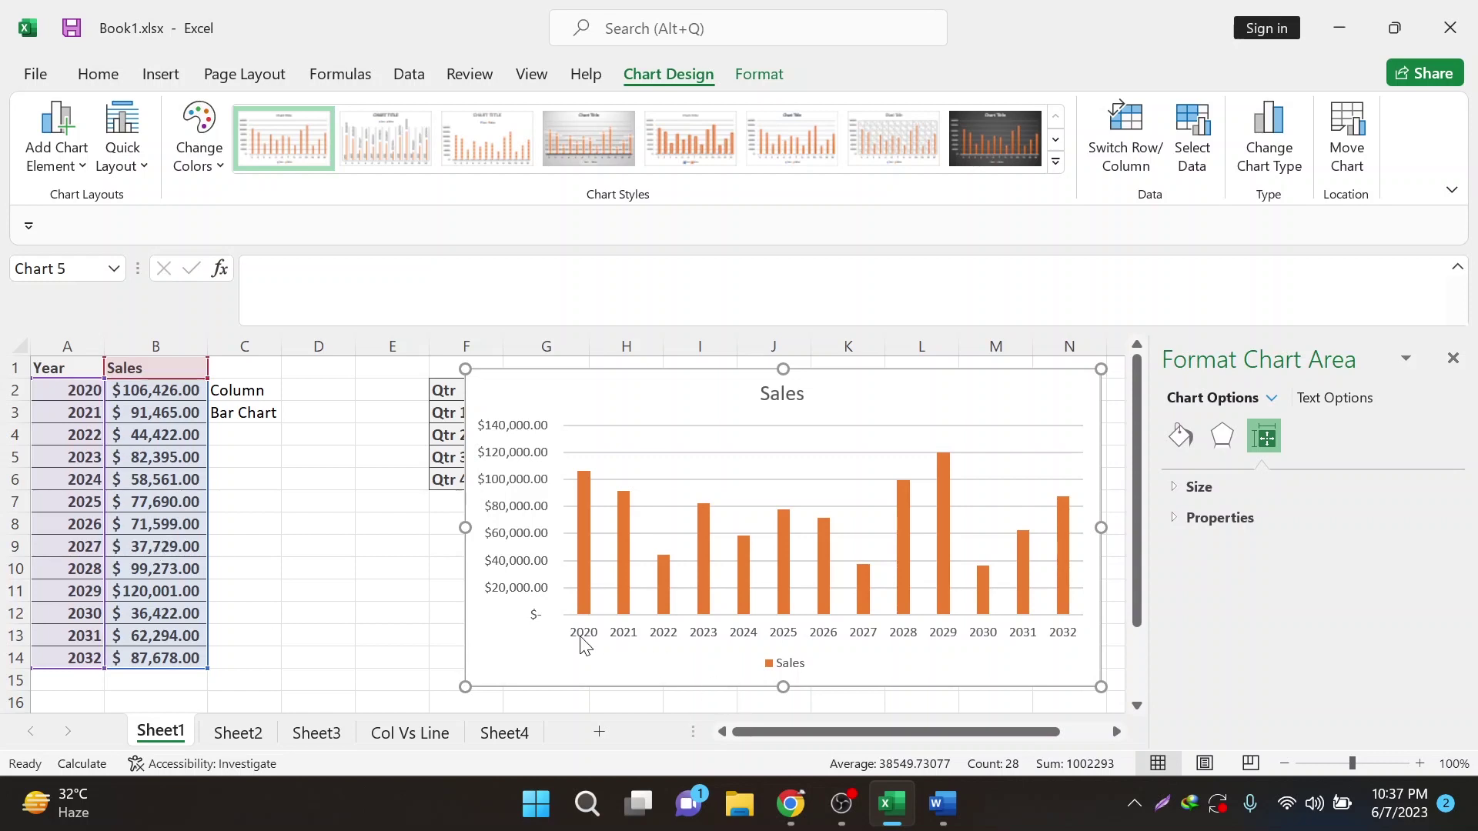
# Step: Select the chart's vertical axis and review its Fill & Line, Effects and Size settings
pyautogui.click(505, 481)
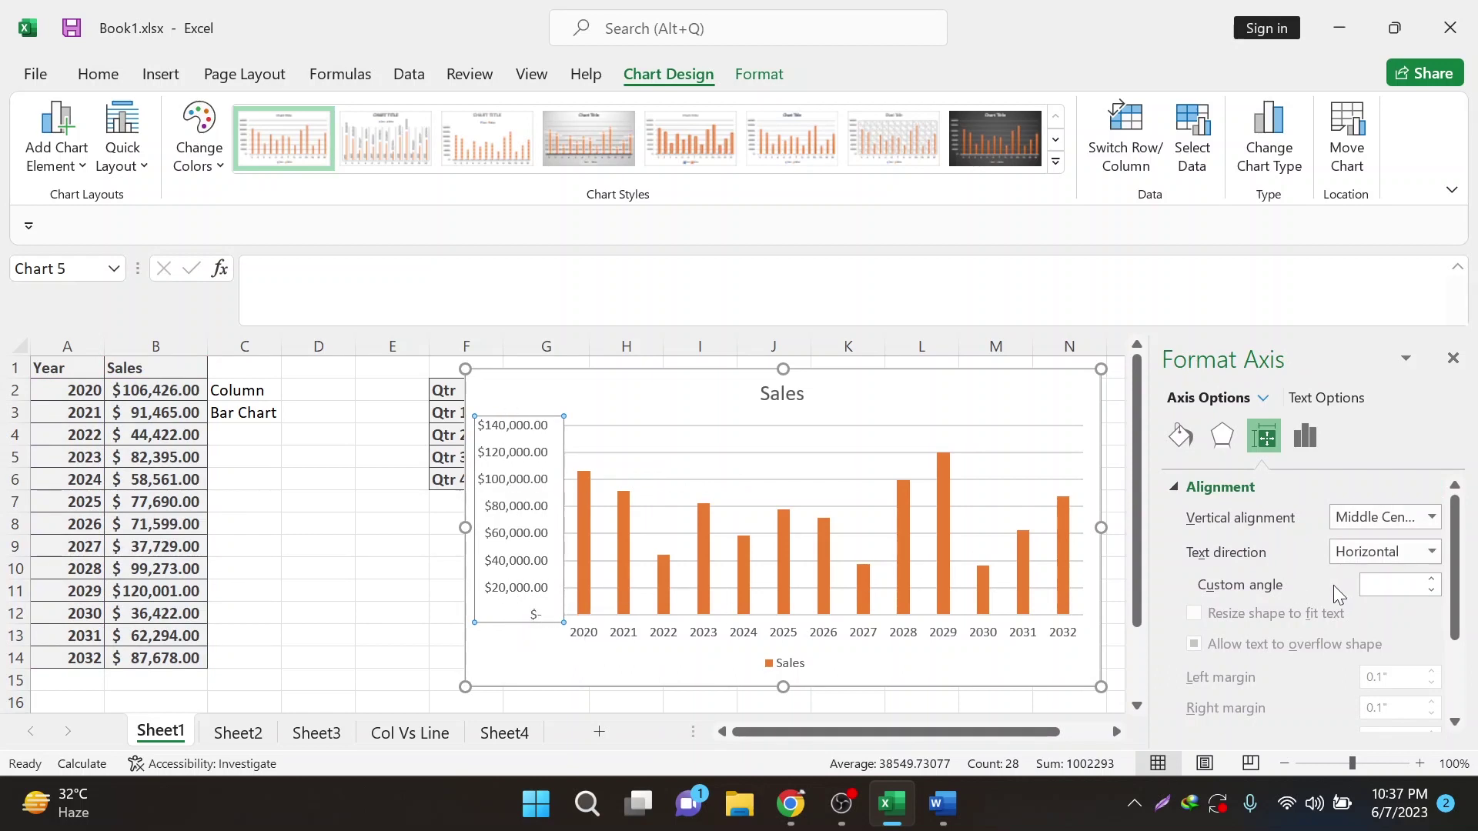
pyautogui.scroll(-3, 1299, 592)
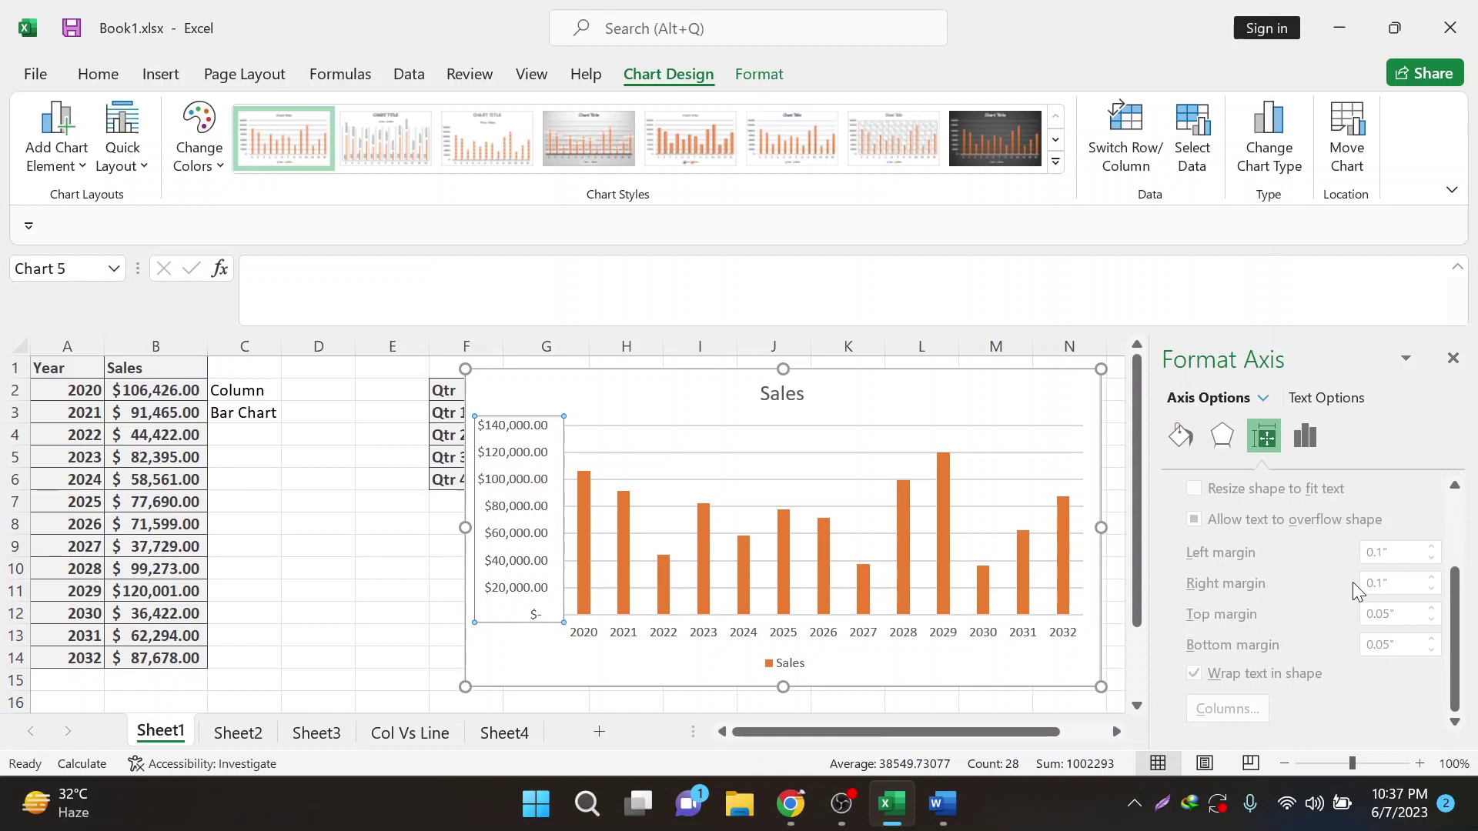
pyautogui.scroll(1, 1293, 580)
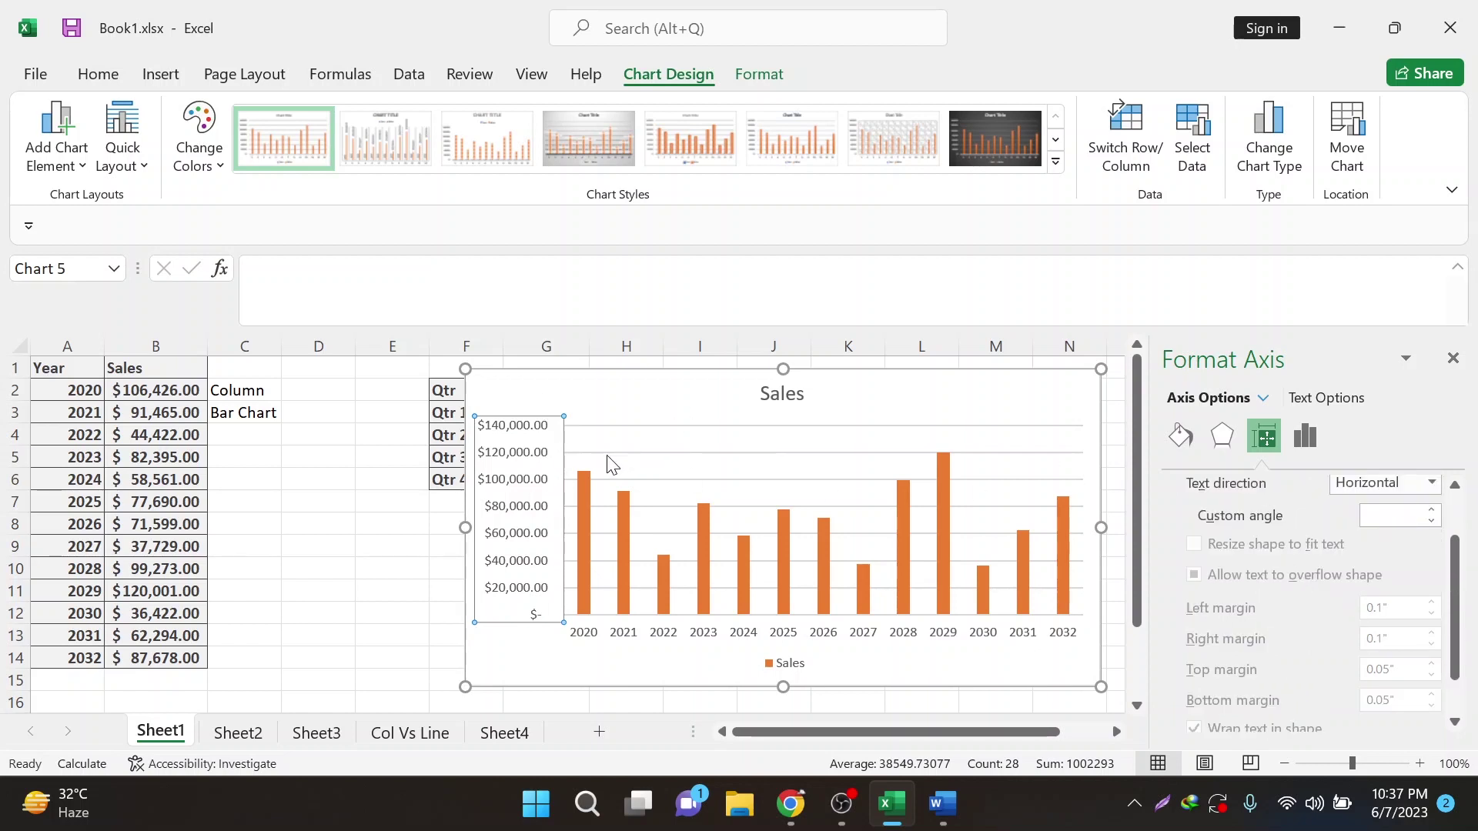
pyautogui.click(1181, 437)
pyautogui.click(1223, 438)
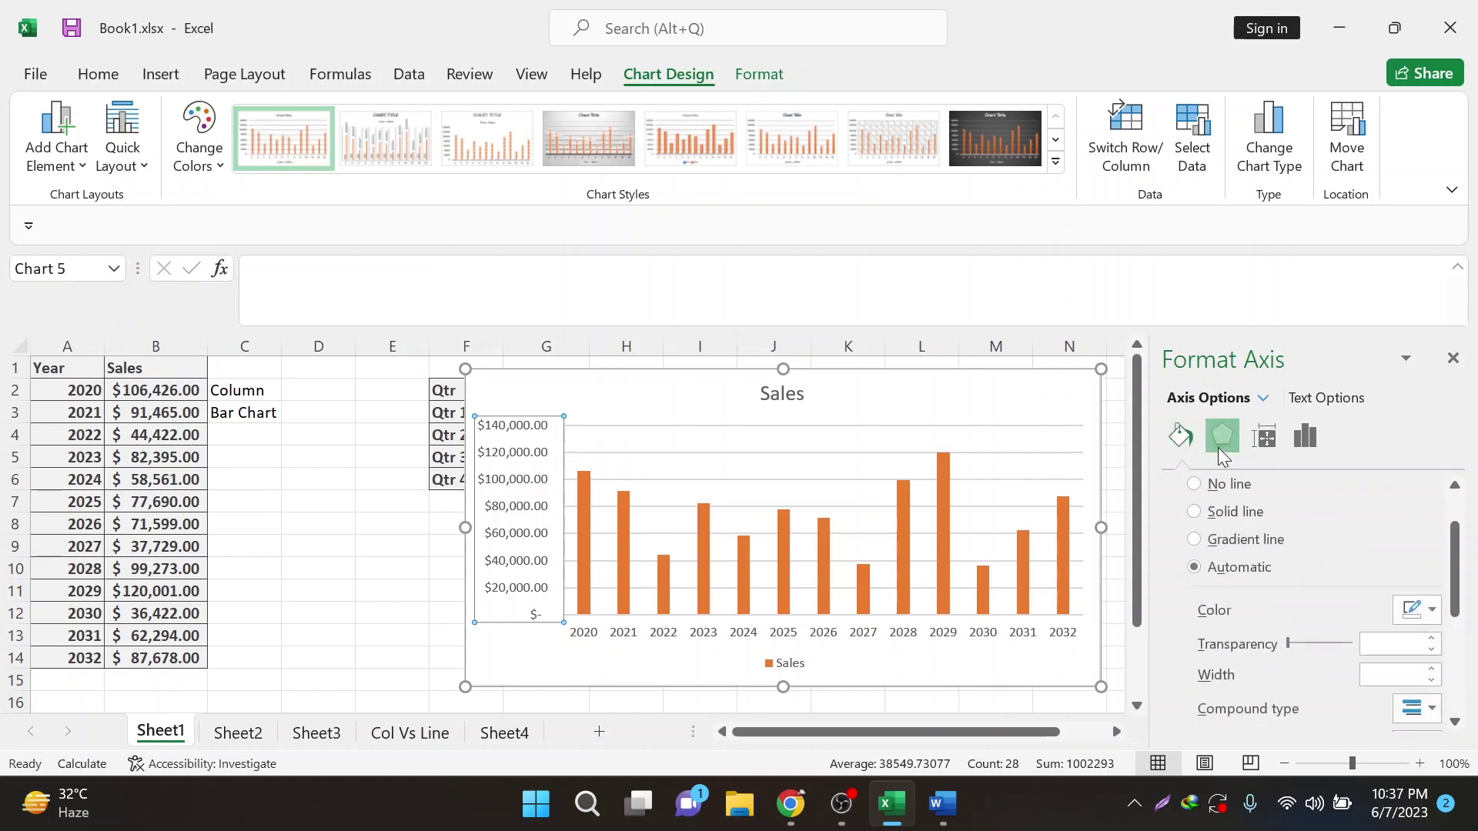
pyautogui.click(1253, 447)
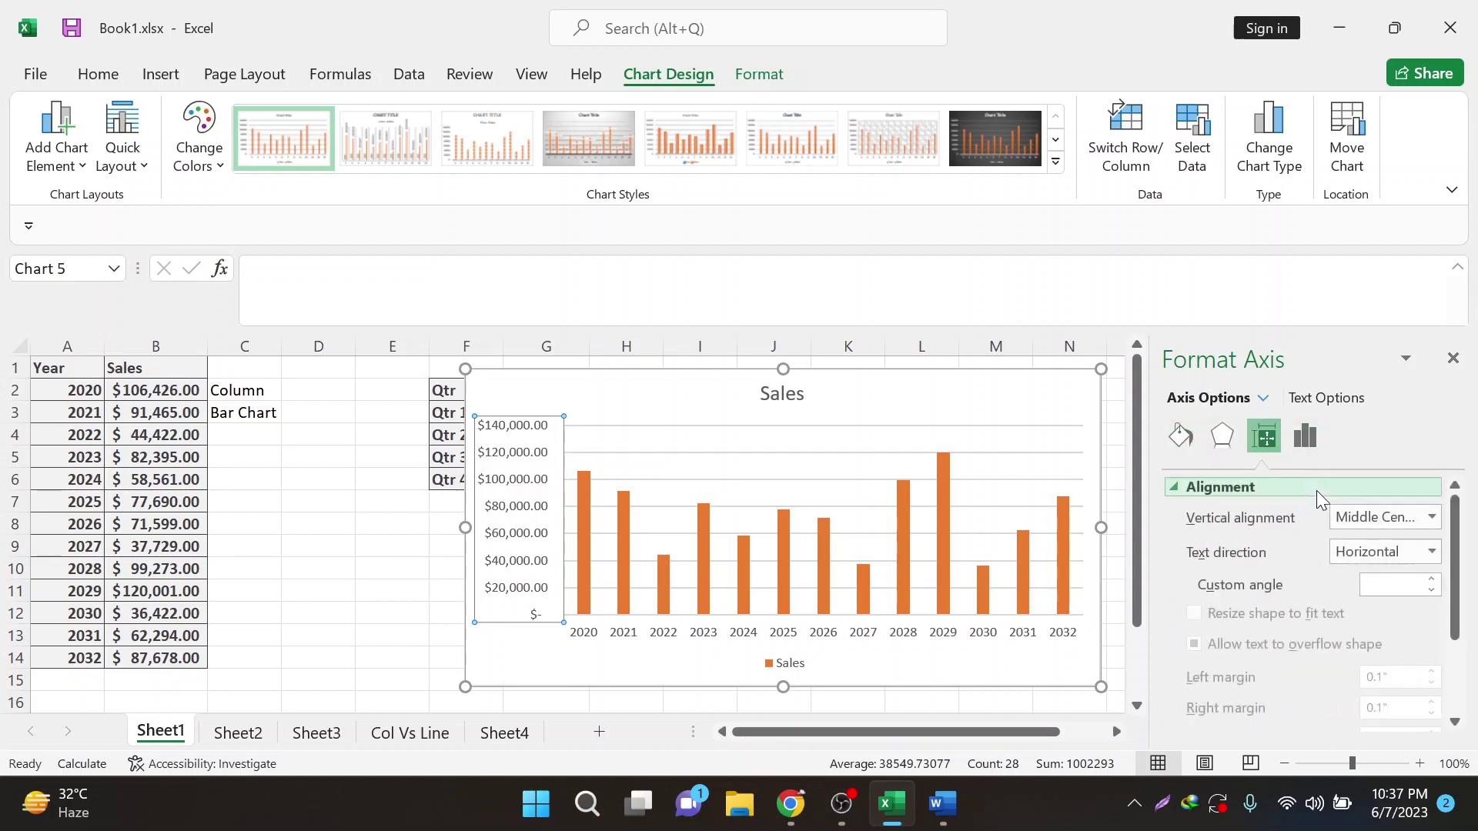
pyautogui.scroll(-3, 1262, 685)
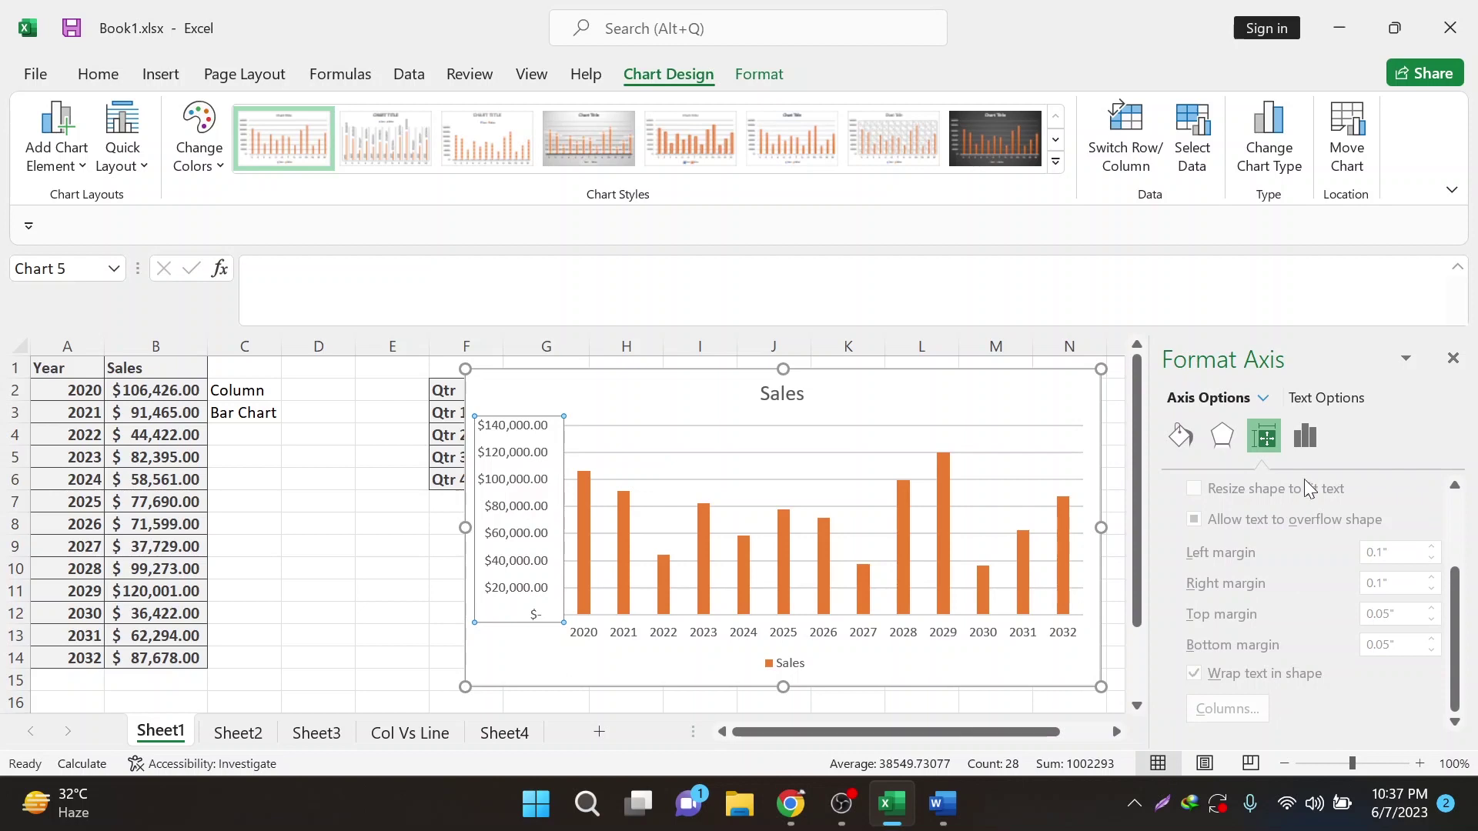
# Step: Check the axis Number format under Axis Options, then close the Format Axis pane
pyautogui.click(1308, 441)
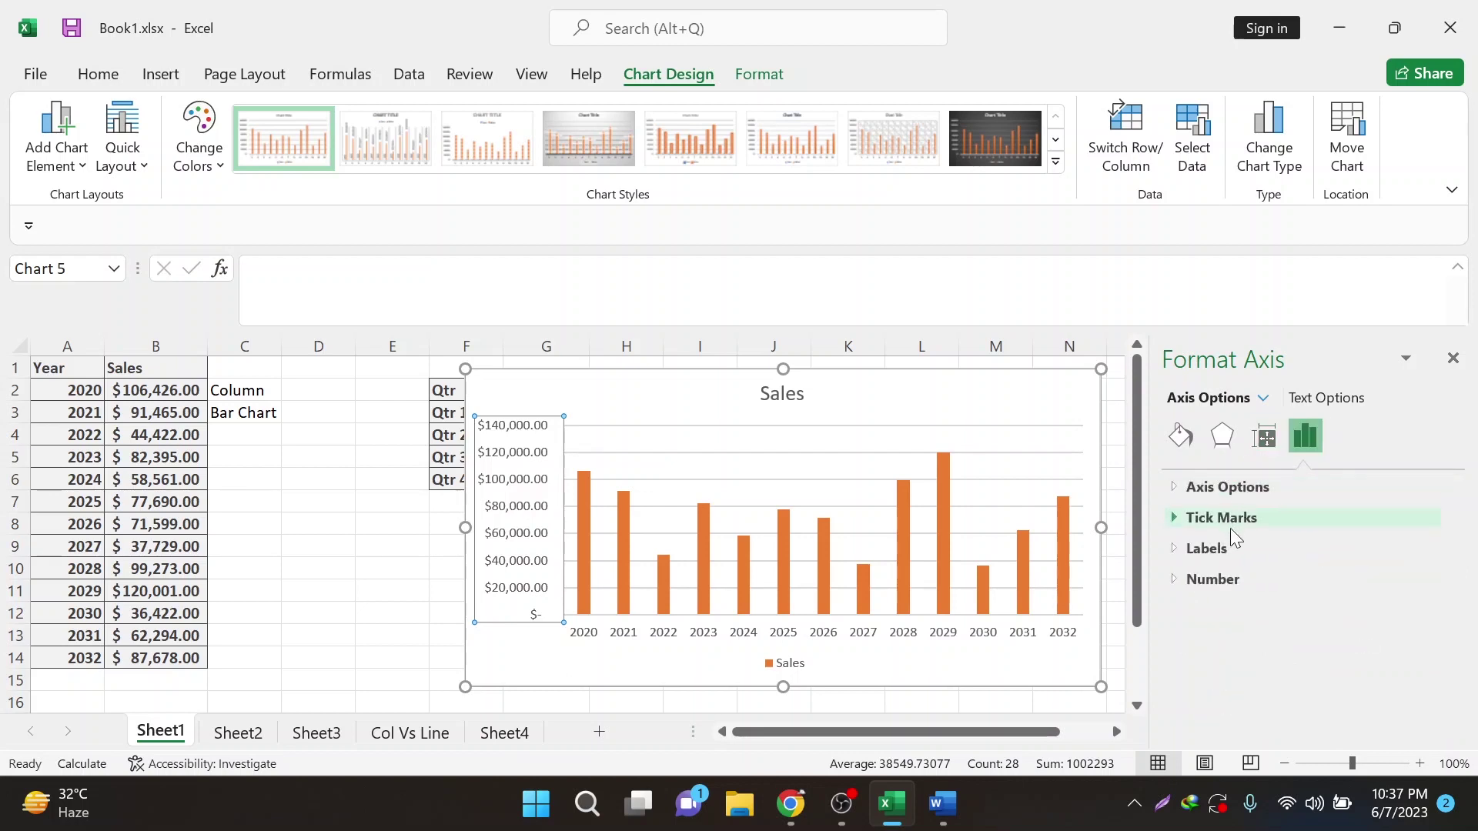
pyautogui.click(1213, 581)
pyautogui.scroll(-3, 1199, 618)
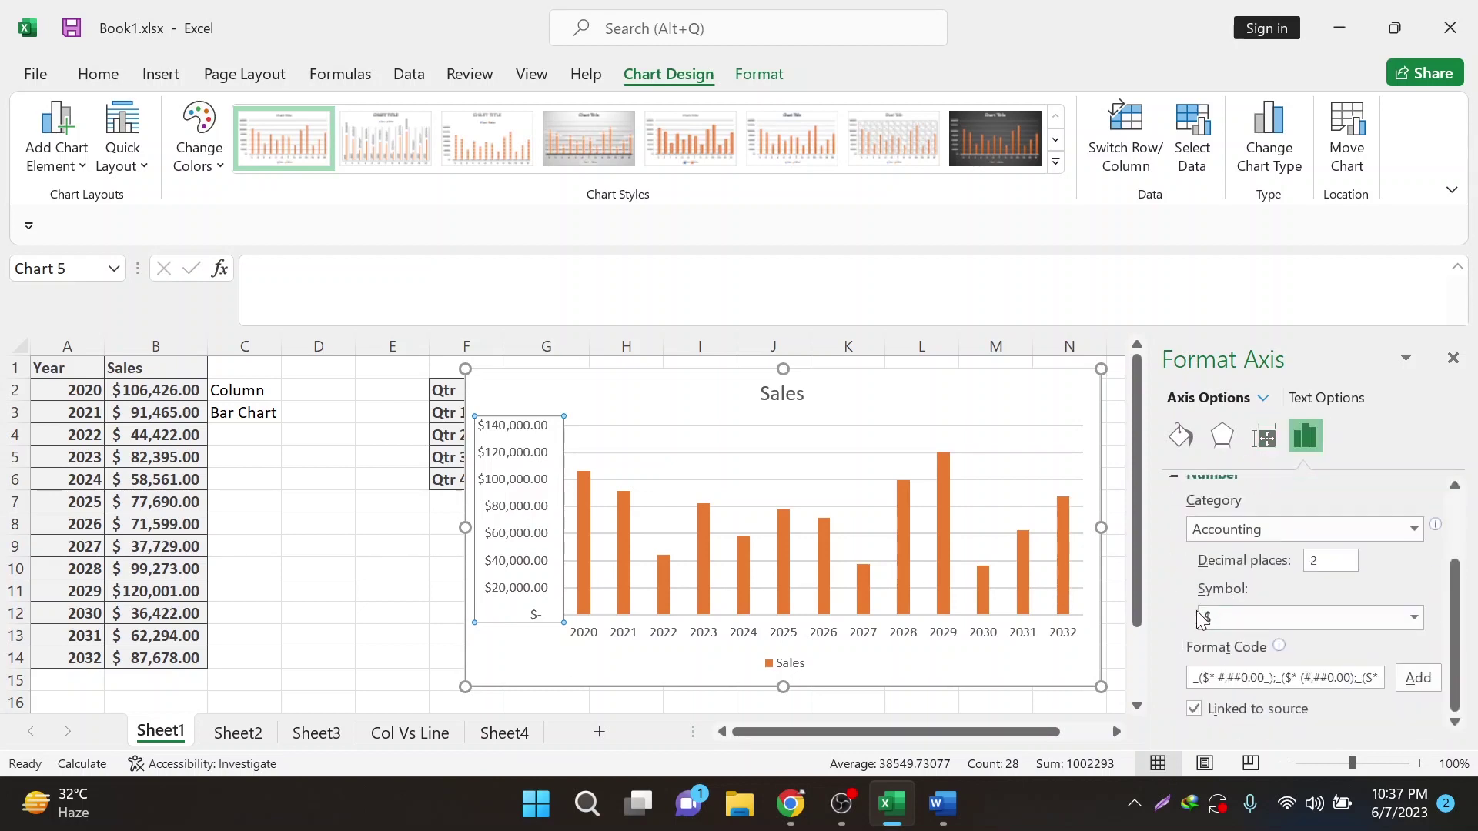
pyautogui.scroll(3, 1191, 618)
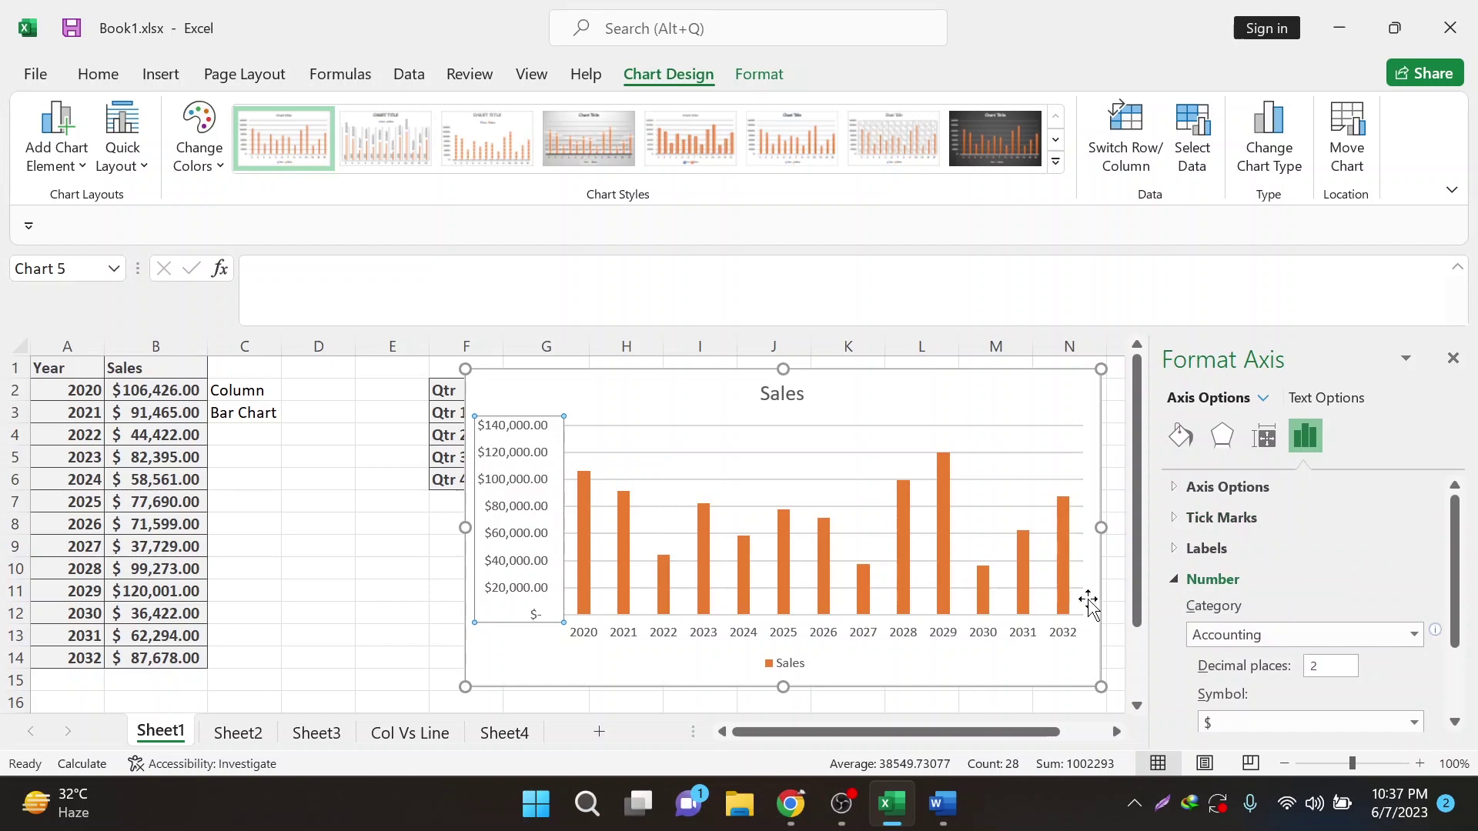
pyautogui.click(1201, 580)
pyautogui.keyDown('ctrl'); pyautogui.scroll(-1, 718, 596); pyautogui.keyUp('ctrl')
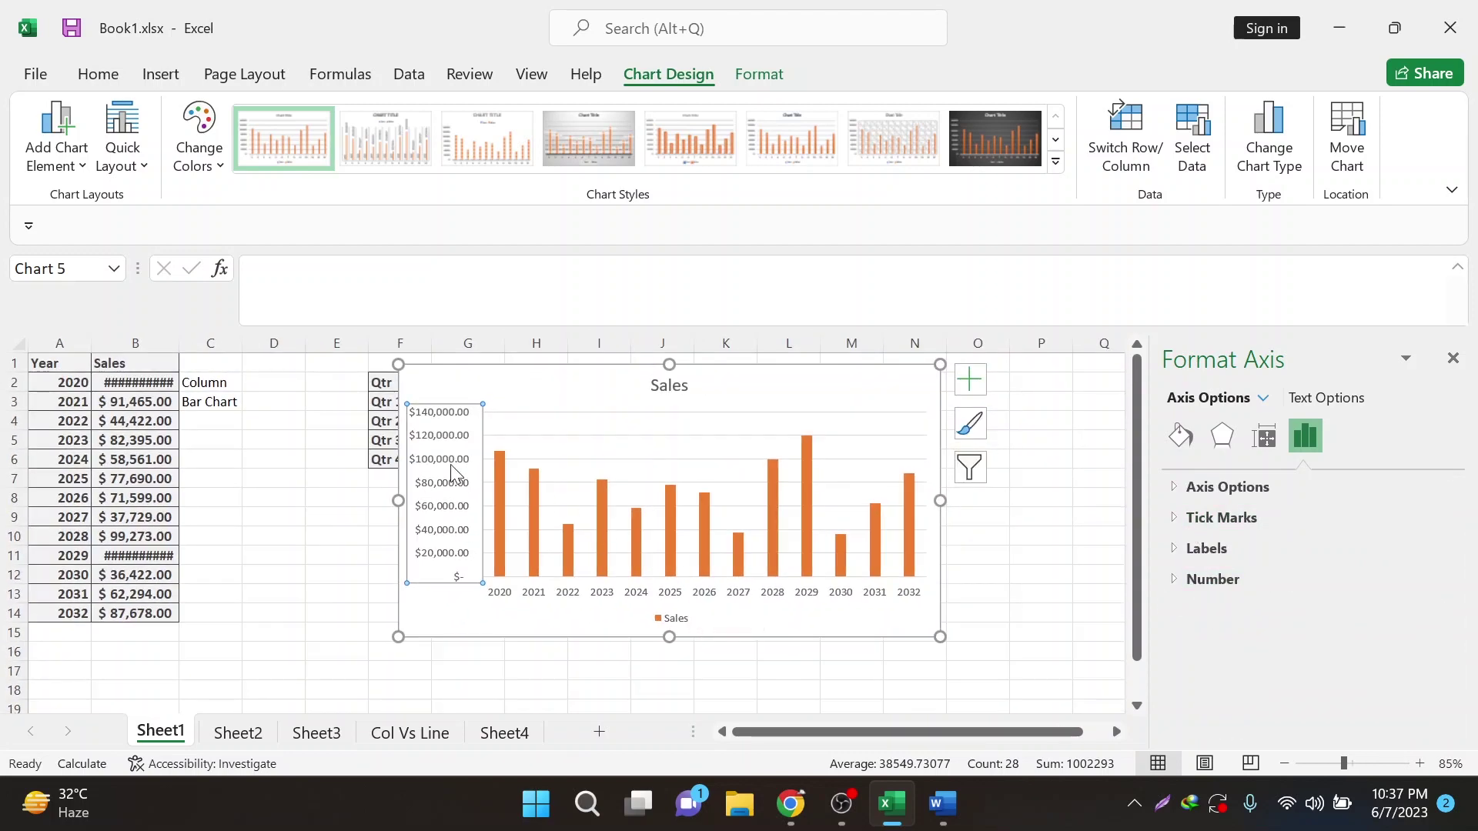
pyautogui.click(1453, 359)
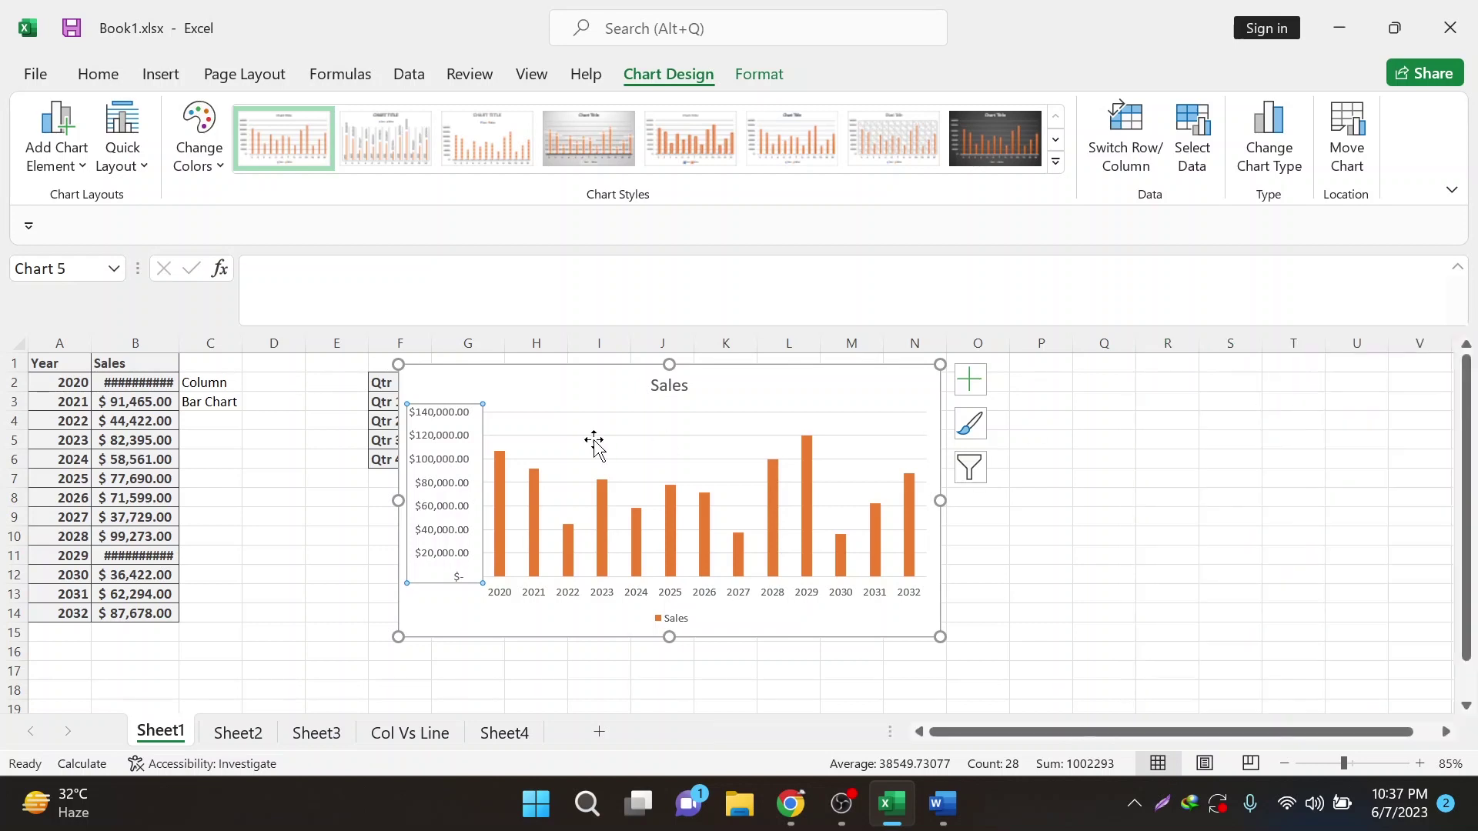
# Step: Set the vertical axis minimum bound to 10,000 and close the Format Axis pane
pyautogui.doubleClick(464, 447)
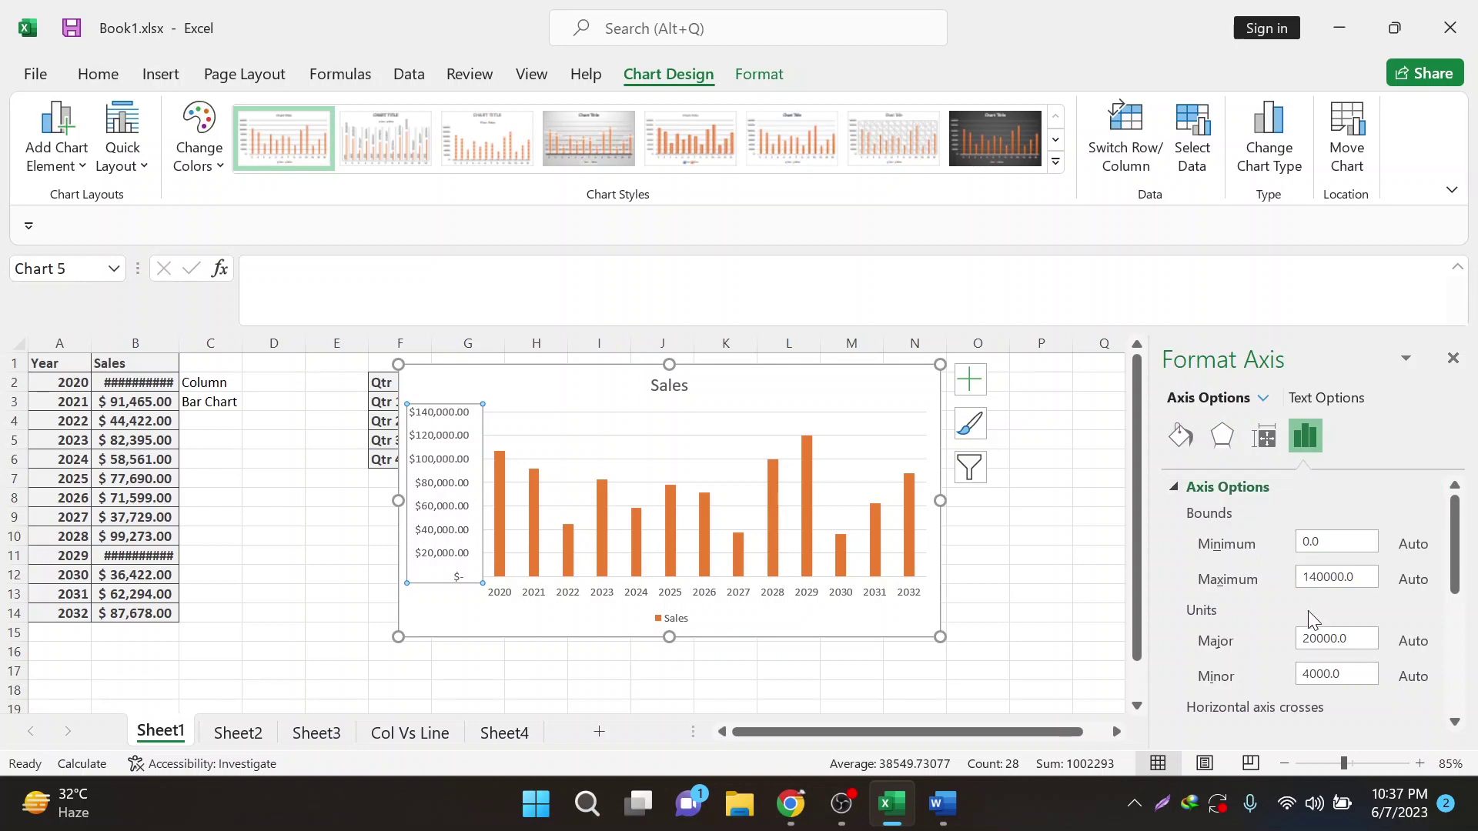
pyautogui.moveTo(1346, 544); pyautogui.dragTo(1296, 553)
pyautogui.click(1223, 436)
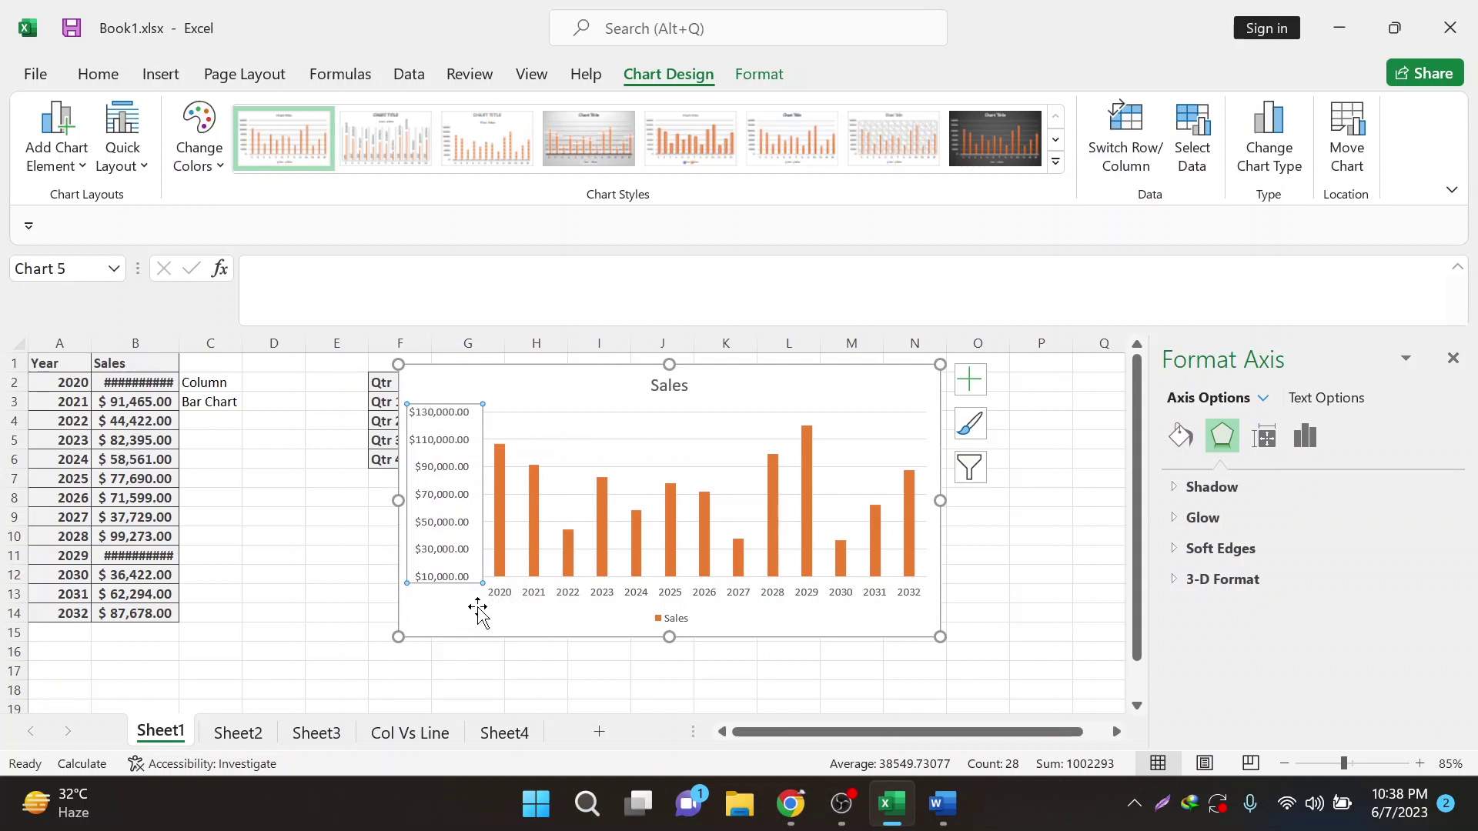
pyautogui.click(1186, 439)
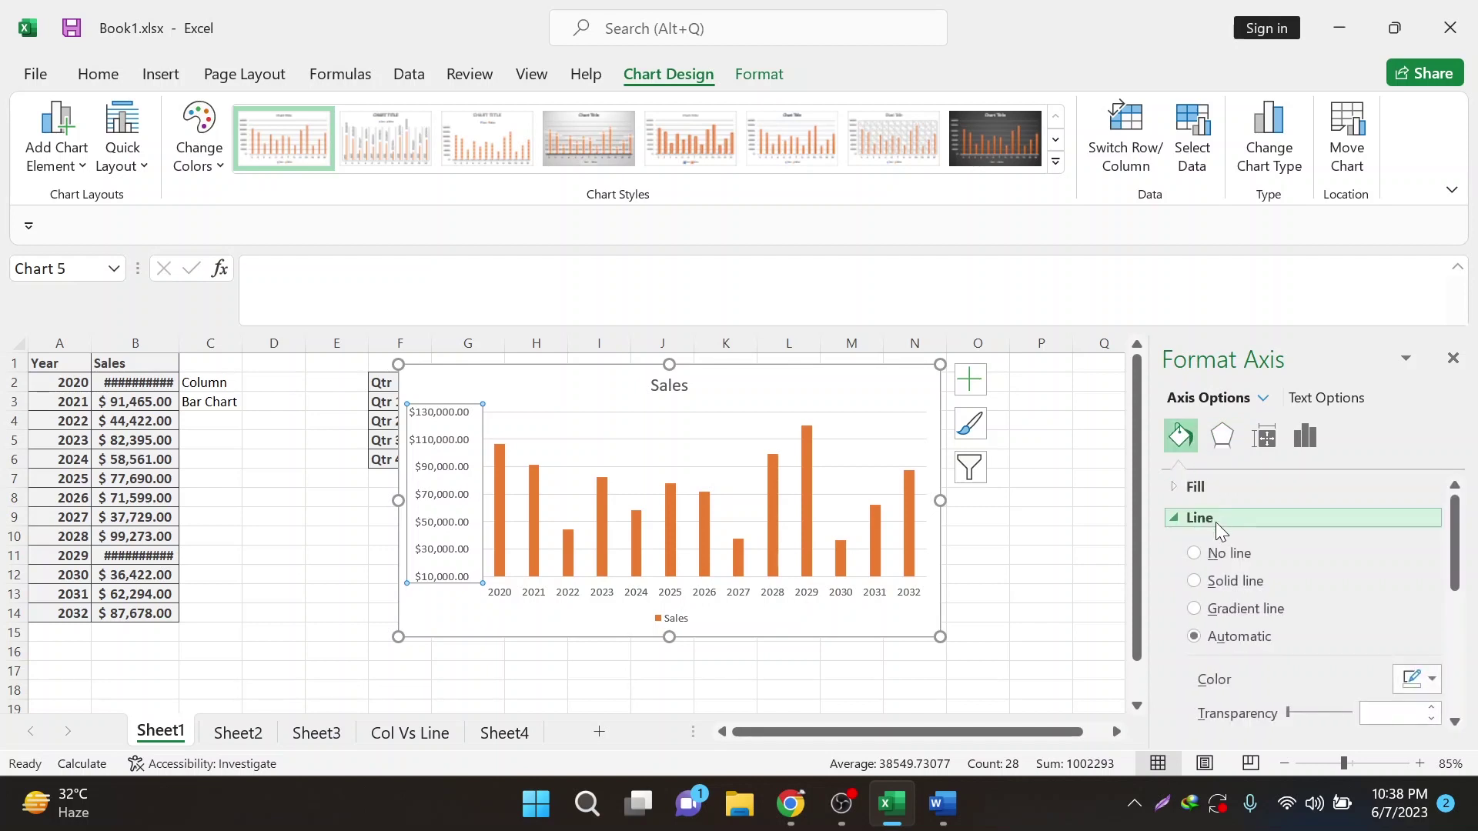
pyautogui.click(1225, 436)
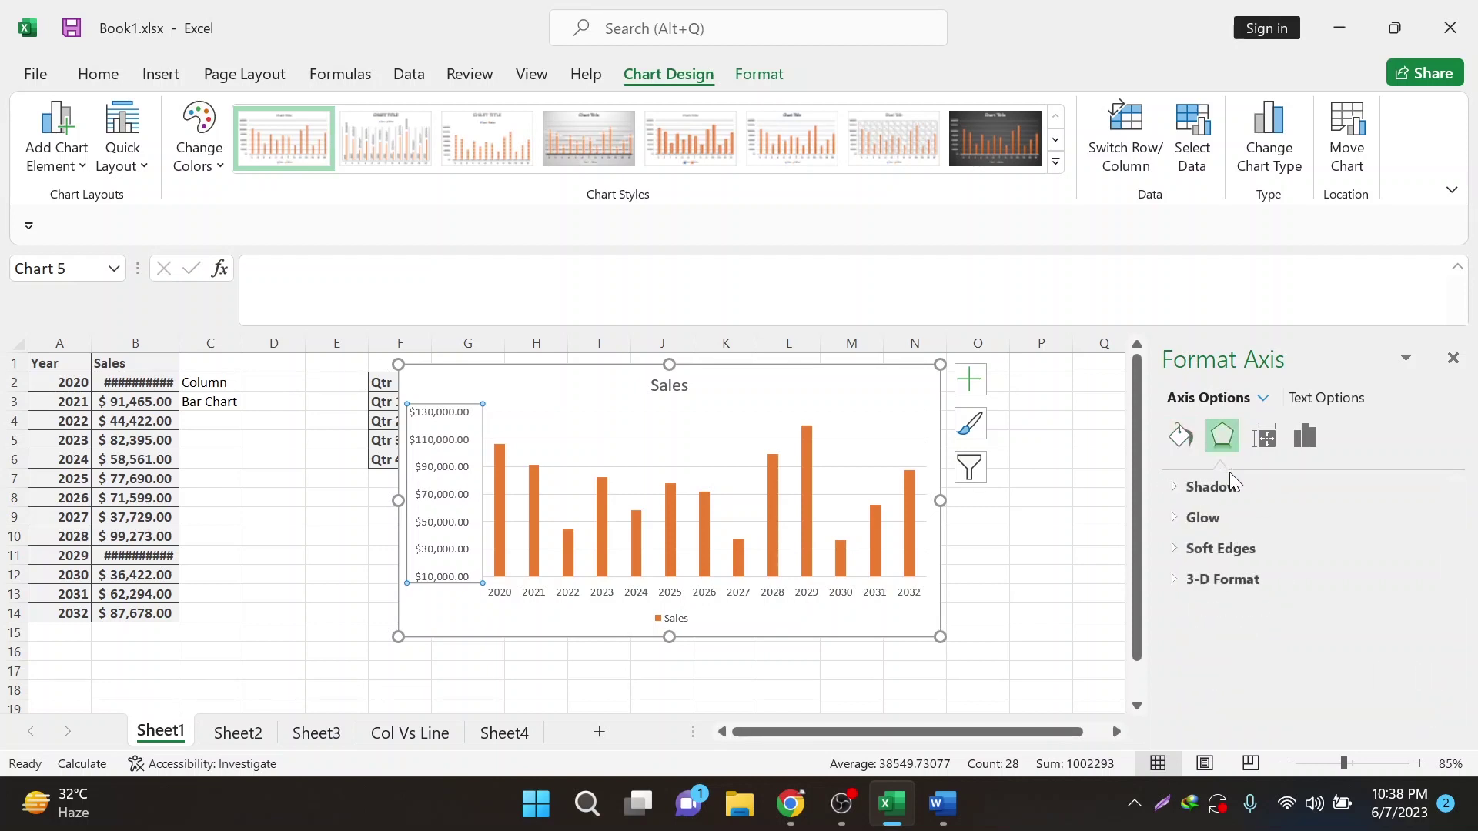
pyautogui.click(1452, 358)
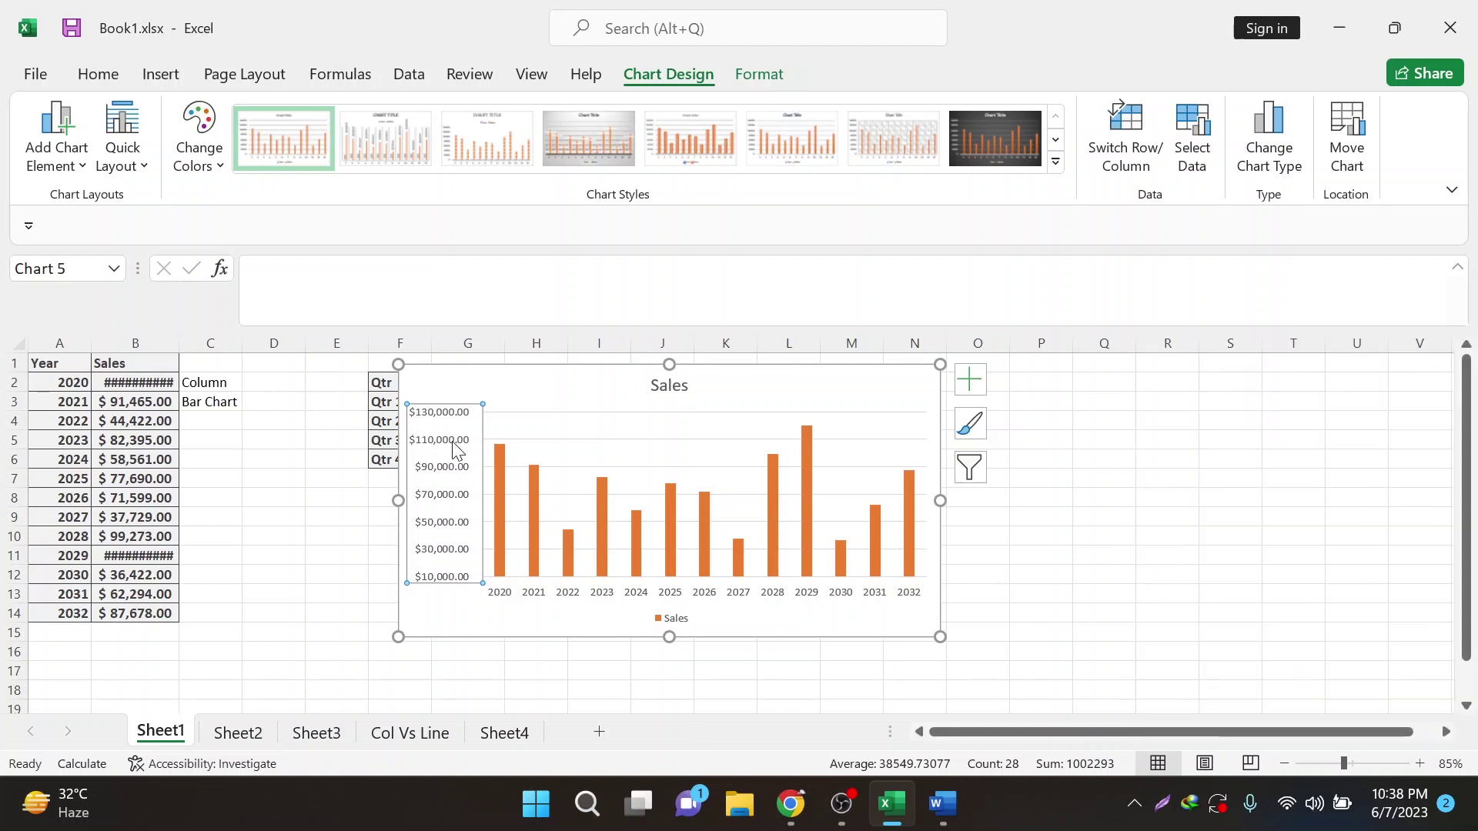
# Step: Set the axis major unit to 25,000 and drag the chart corner to enlarge it
pyautogui.doubleClick(458, 451)
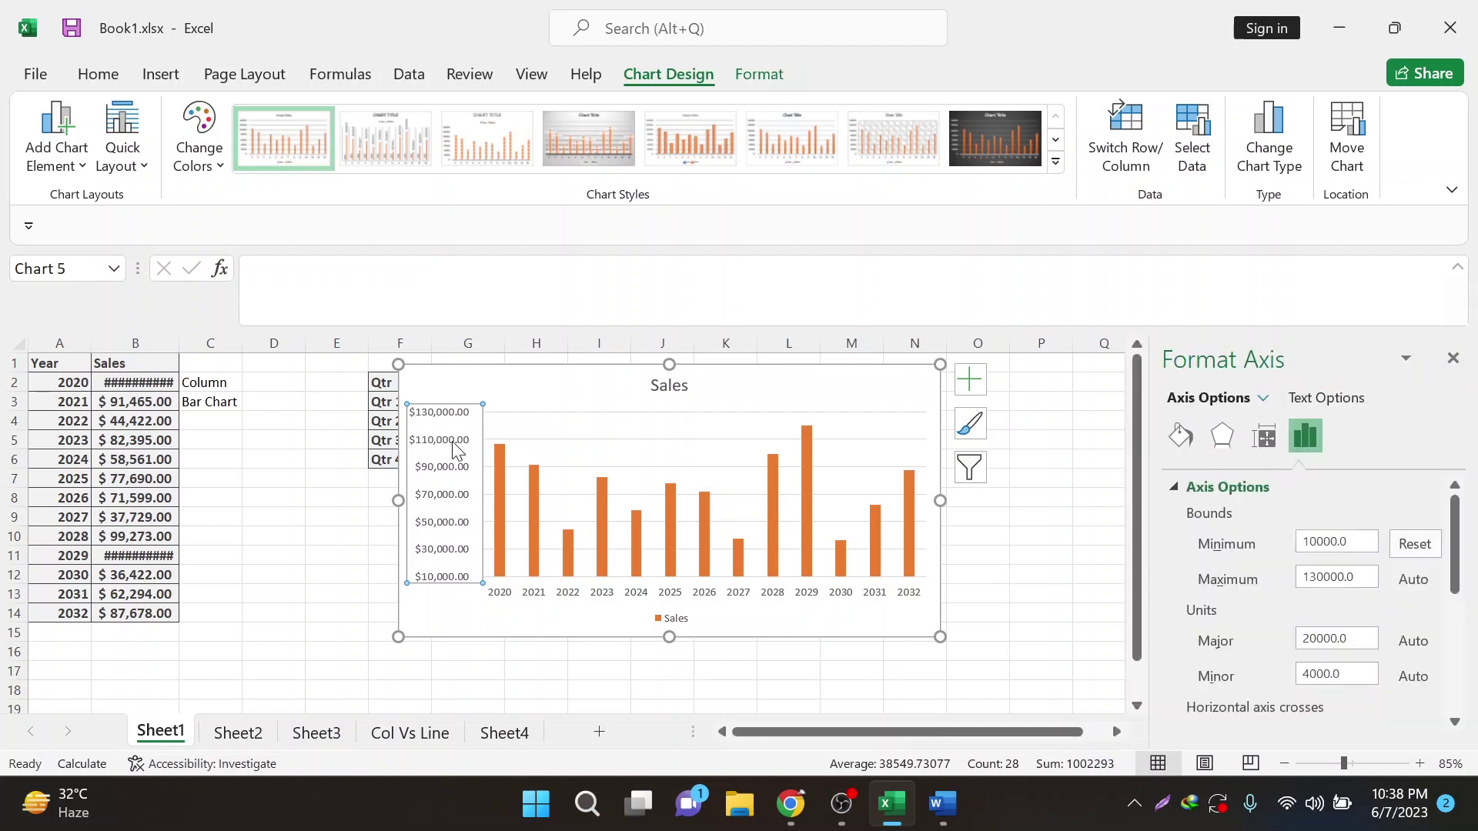
pyautogui.scroll(-1, 1318, 612)
pyautogui.doubleClick(1318, 587)
pyautogui.write('25')
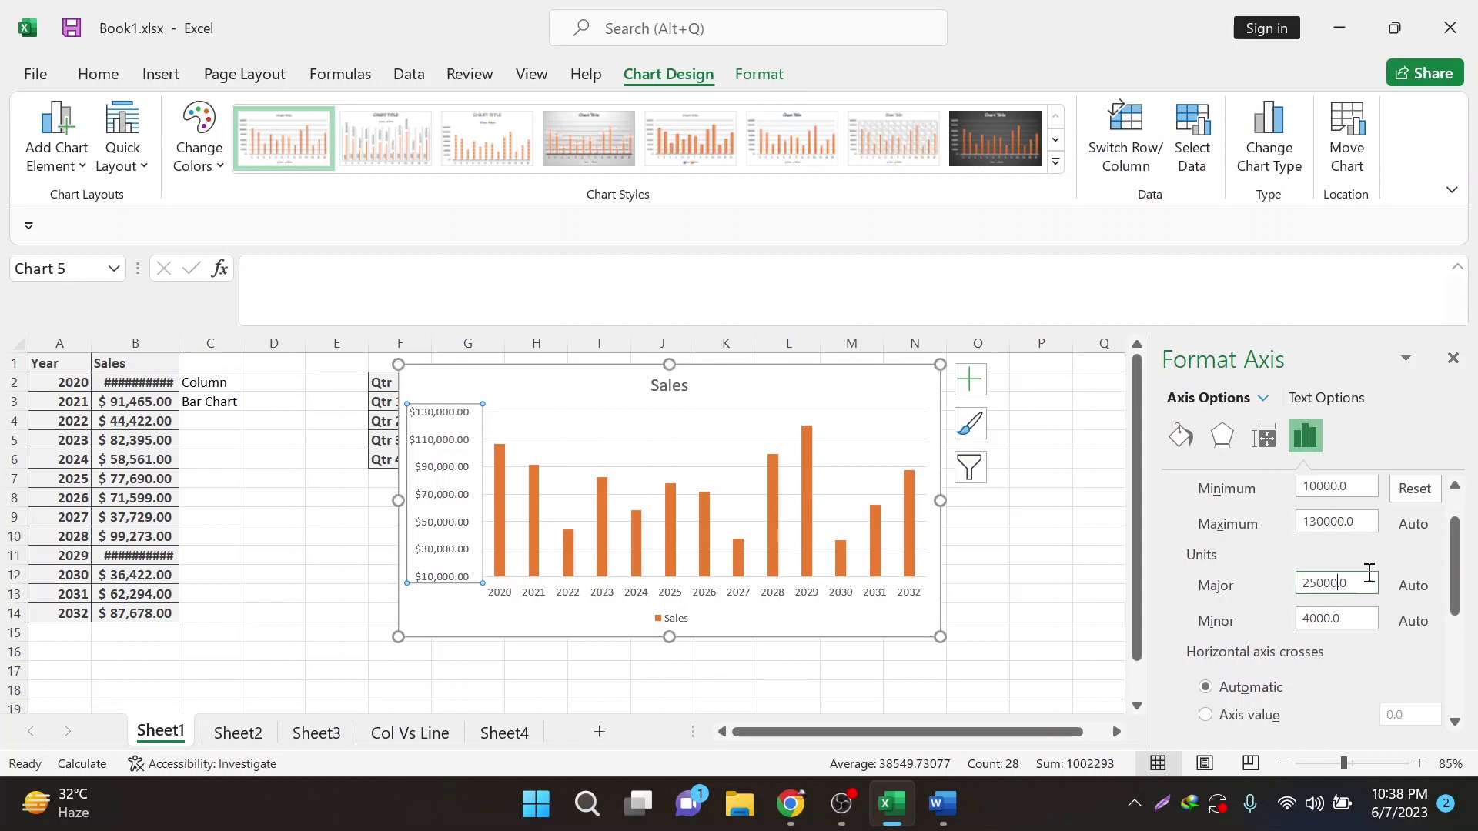
pyautogui.click(1264, 436)
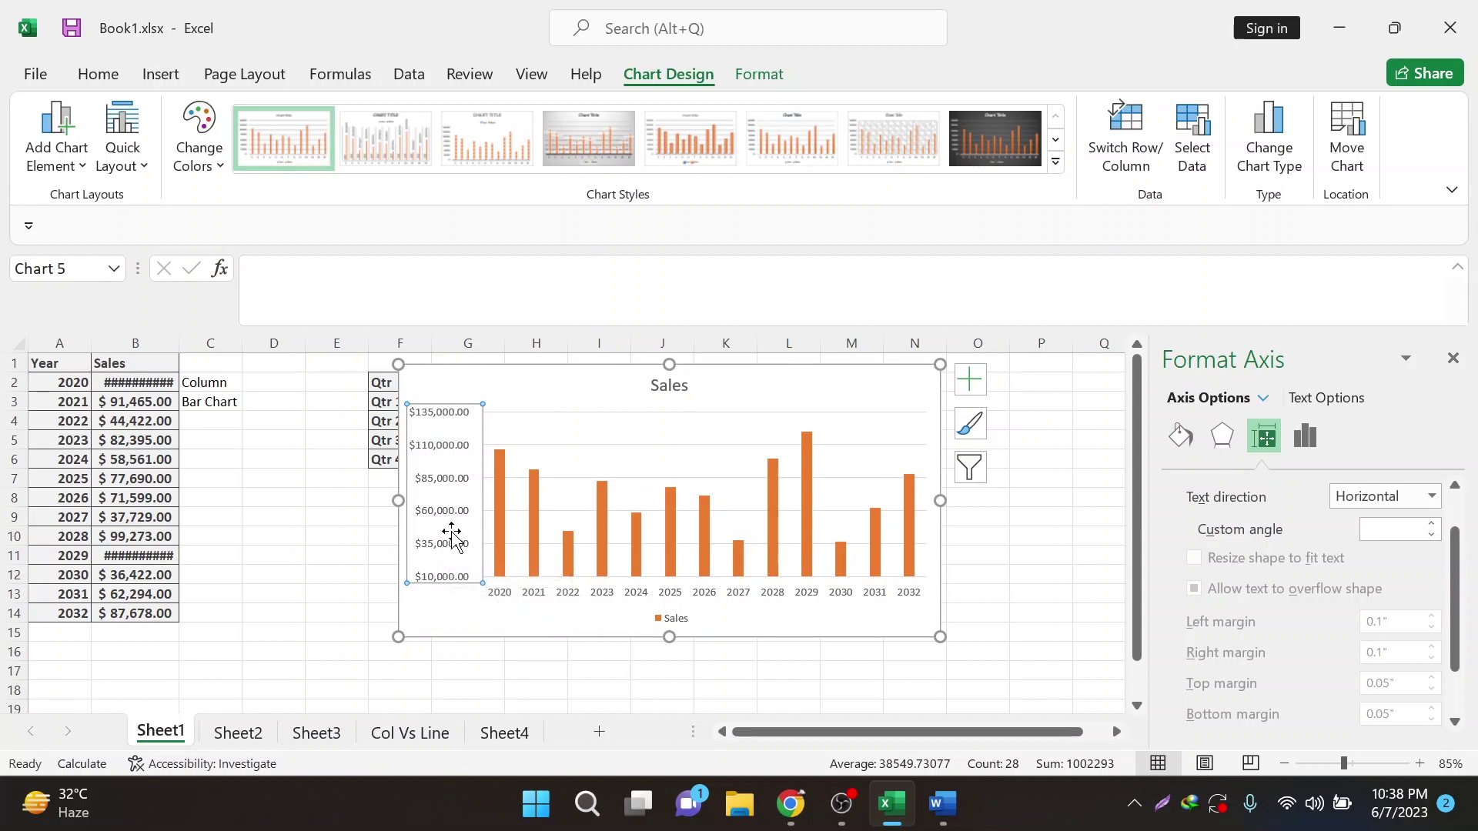
pyautogui.moveTo(982, 659); pyautogui.dragTo(1035, 677)
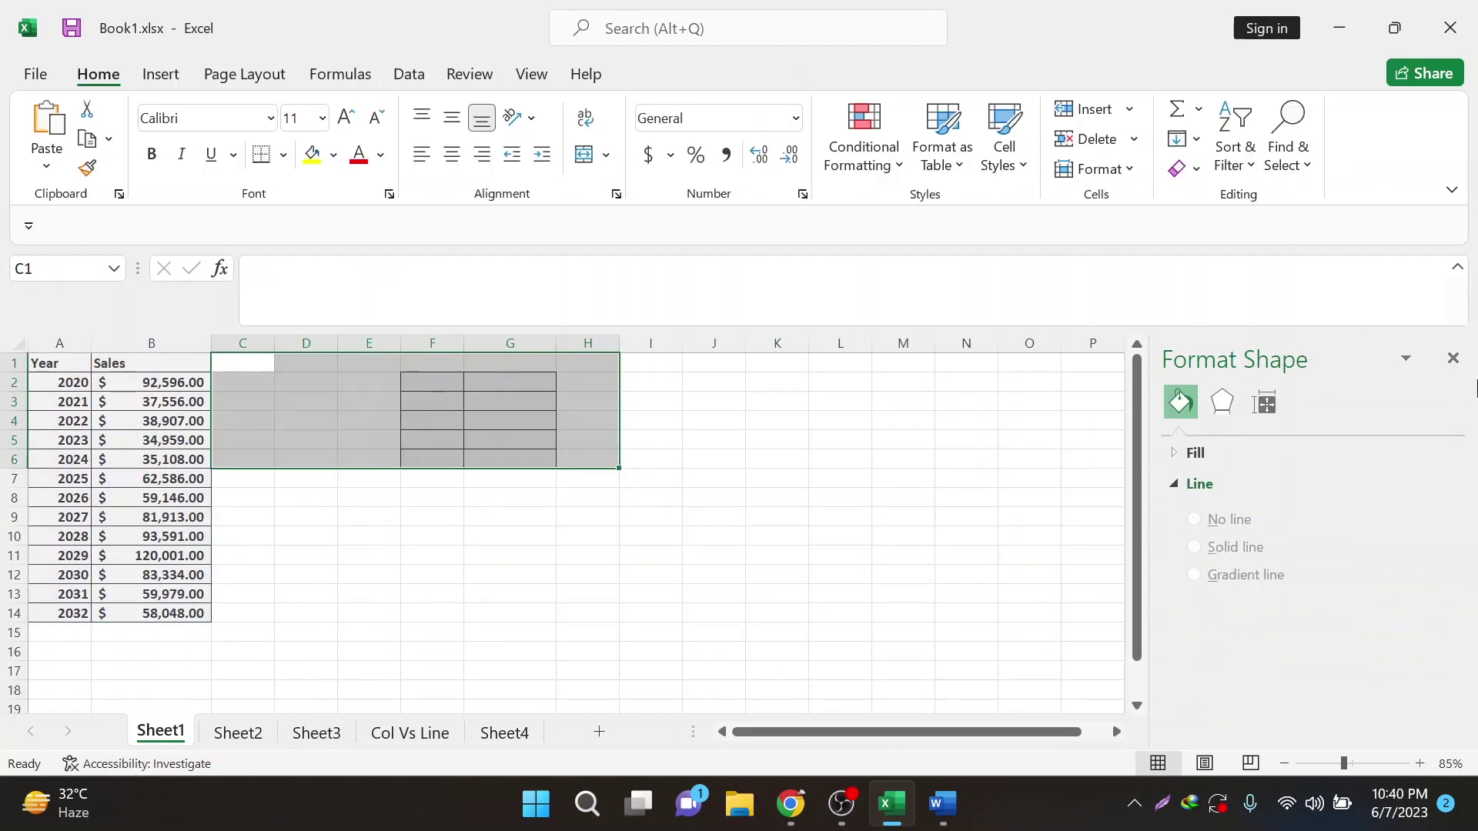
# Step: Delete the empty bordered cells F1:G7
pyautogui.click(1453, 357)
pyautogui.click(735, 420)
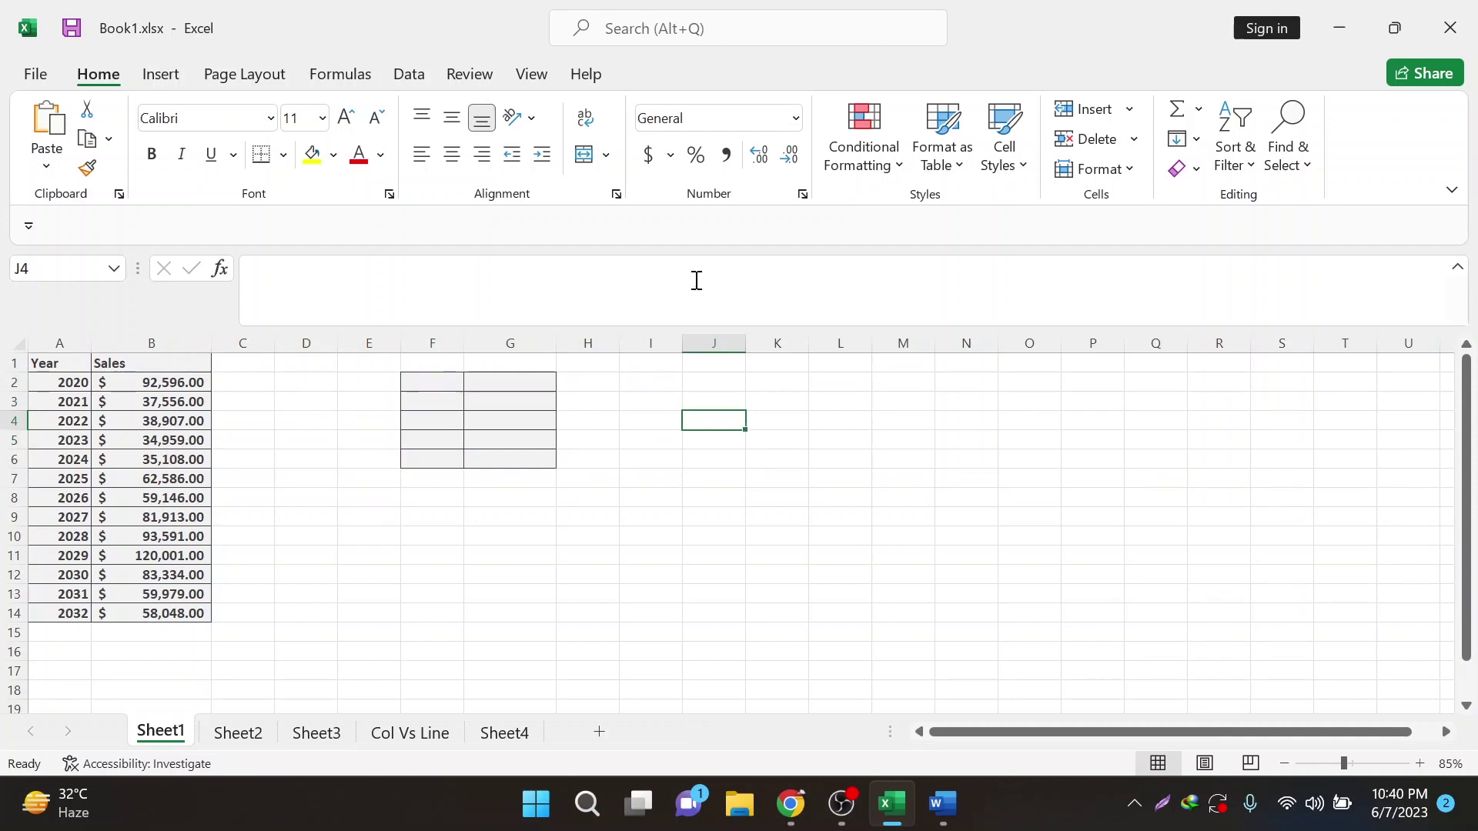
pyautogui.moveTo(416, 363); pyautogui.dragTo(539, 472)
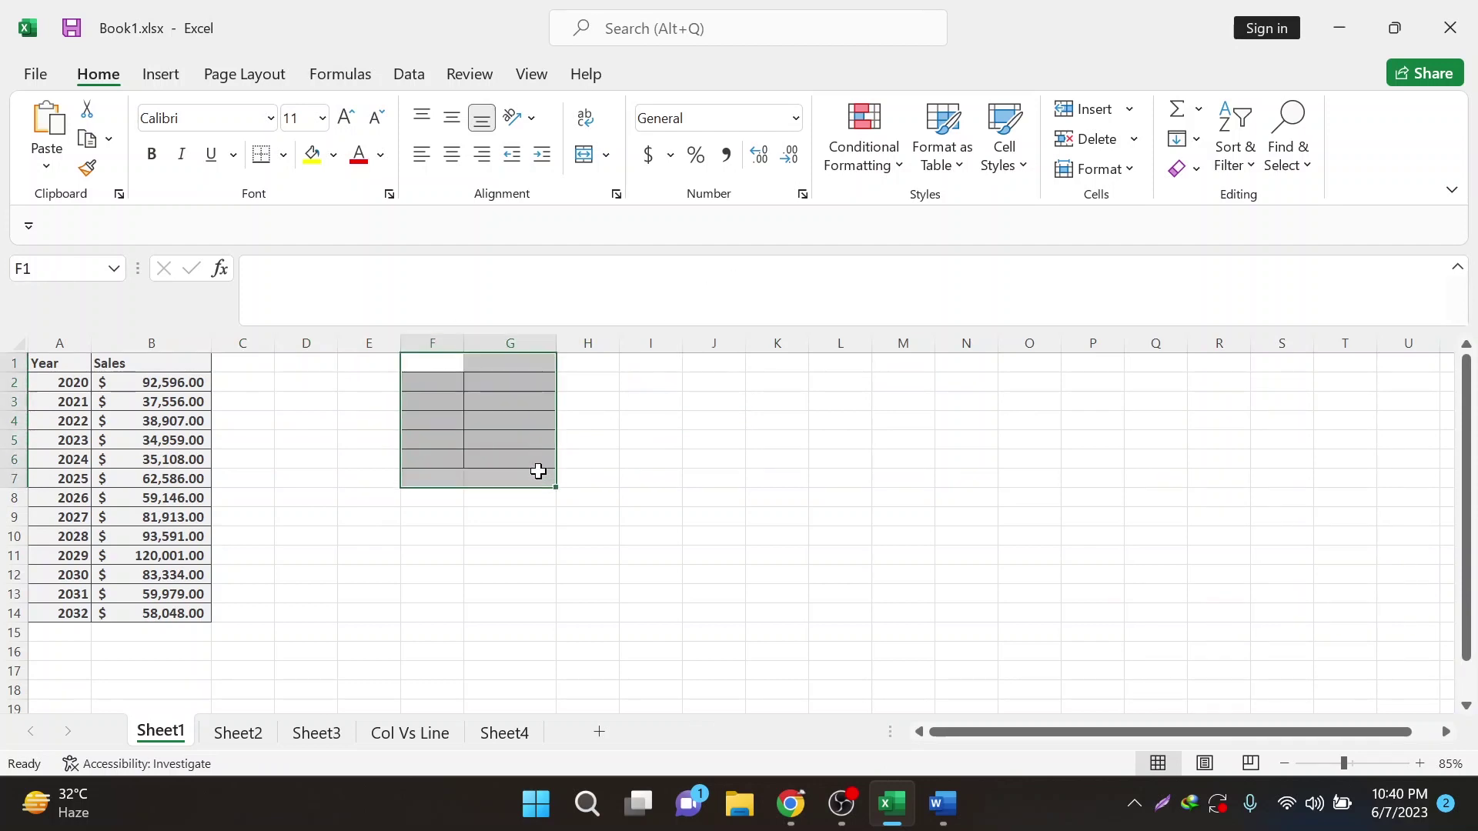
pyautogui.click(1068, 149)
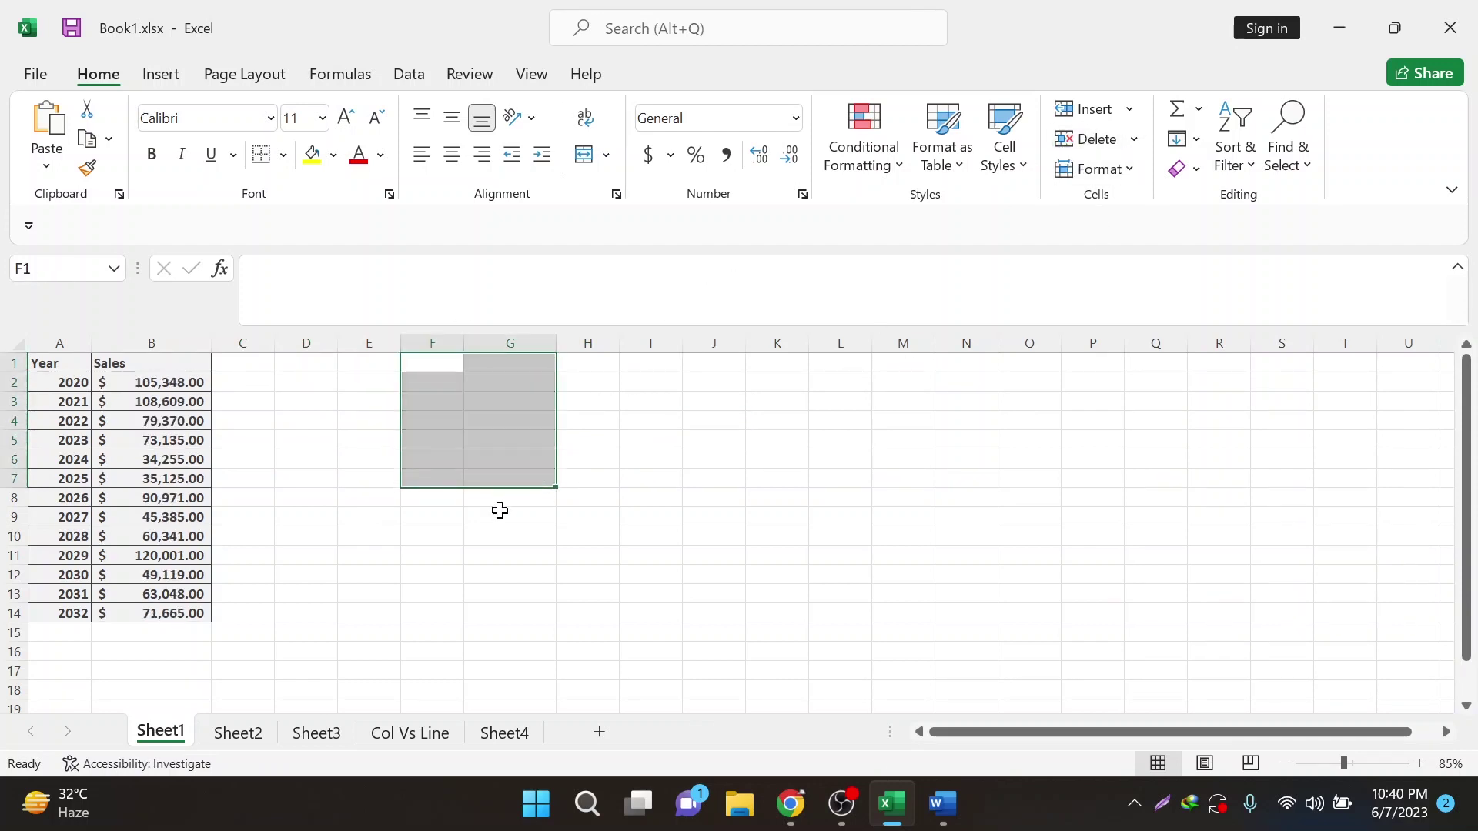
pyautogui.click(504, 499)
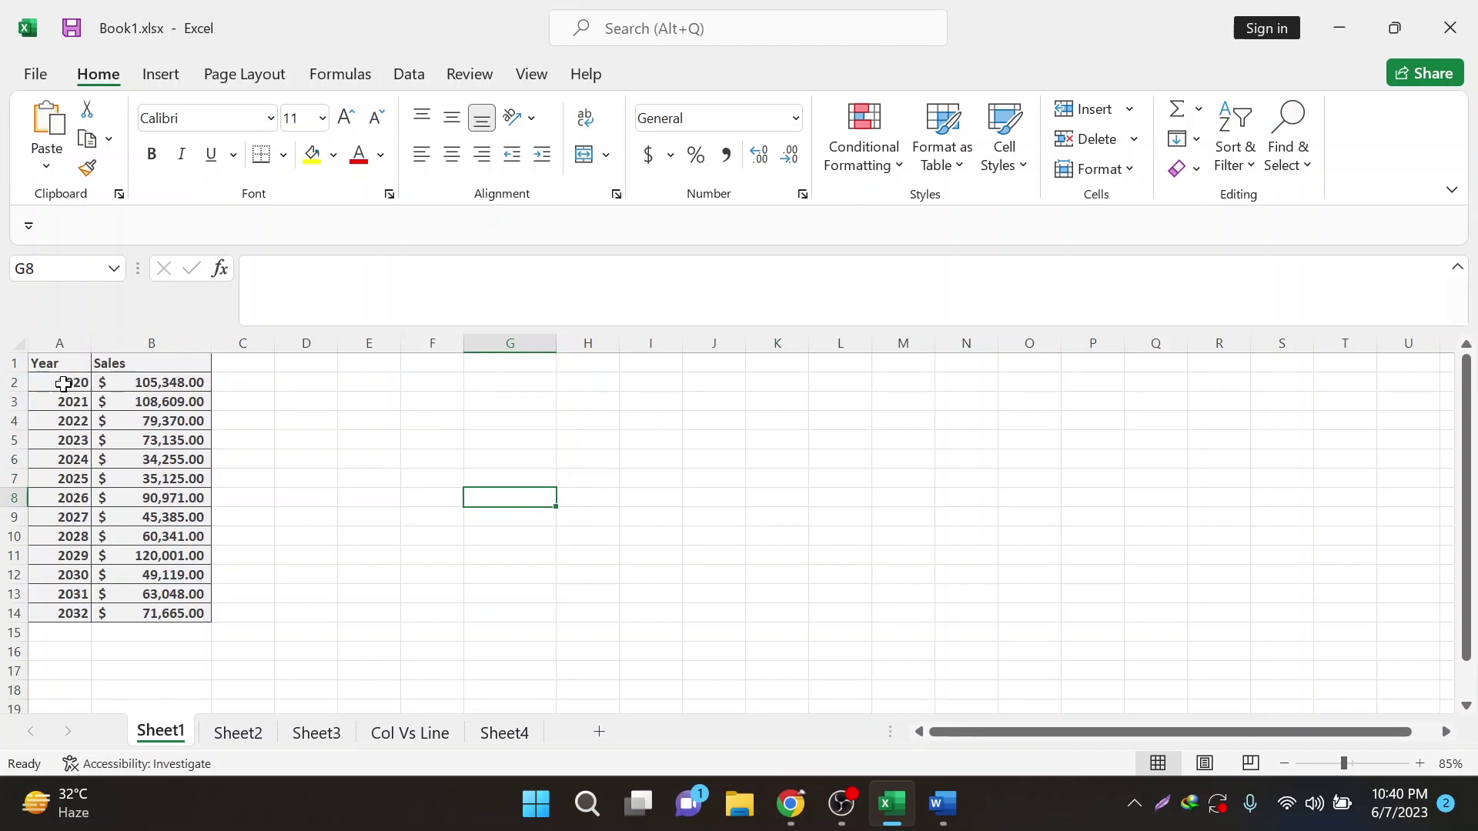
# Step: Insert a column chart from the Year and Sales data in A1:B14 with Alt+F1
pyautogui.moveTo(57, 364); pyautogui.dragTo(159, 612)
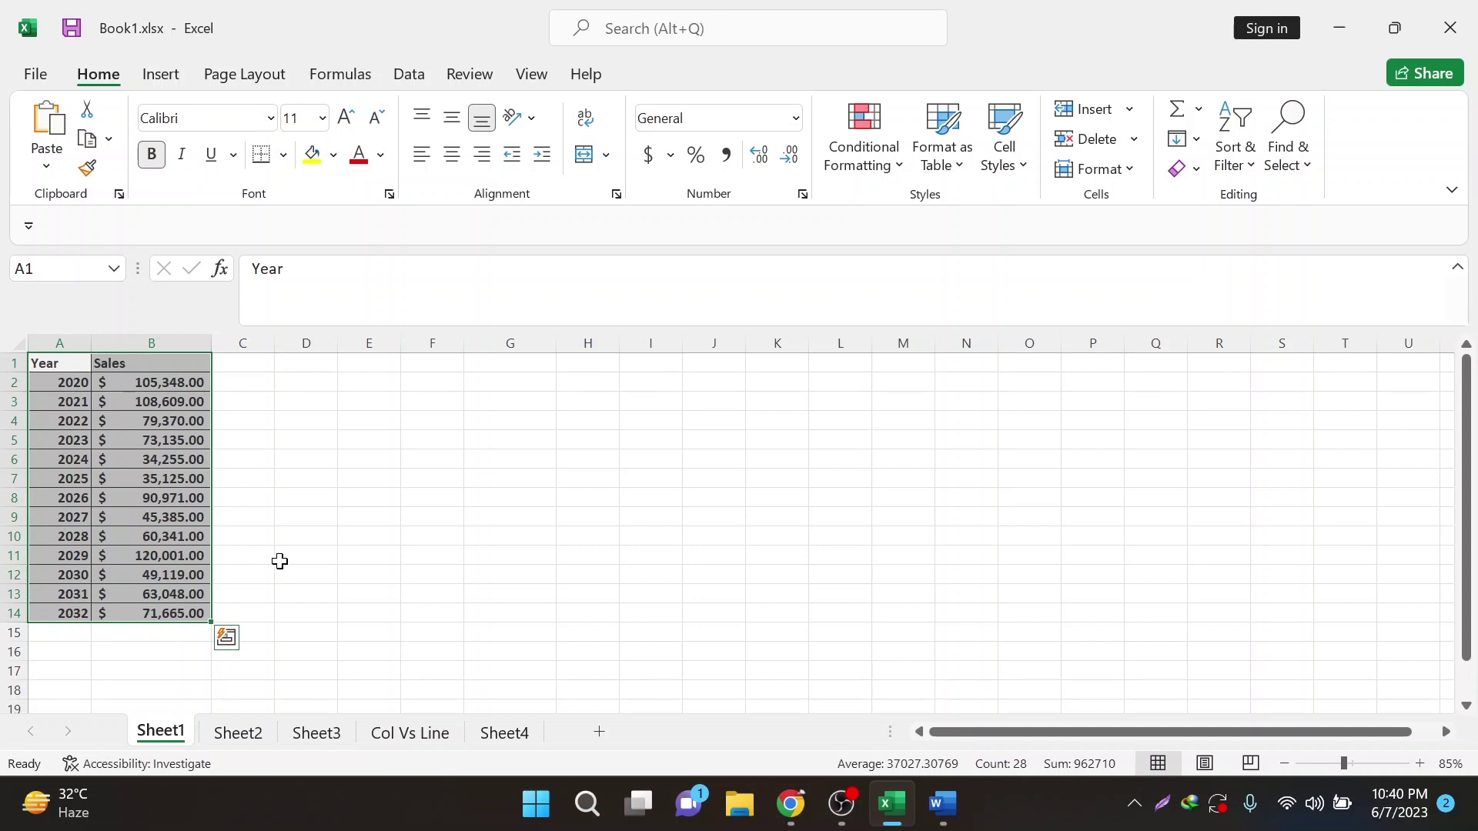
pyautogui.press('alt')
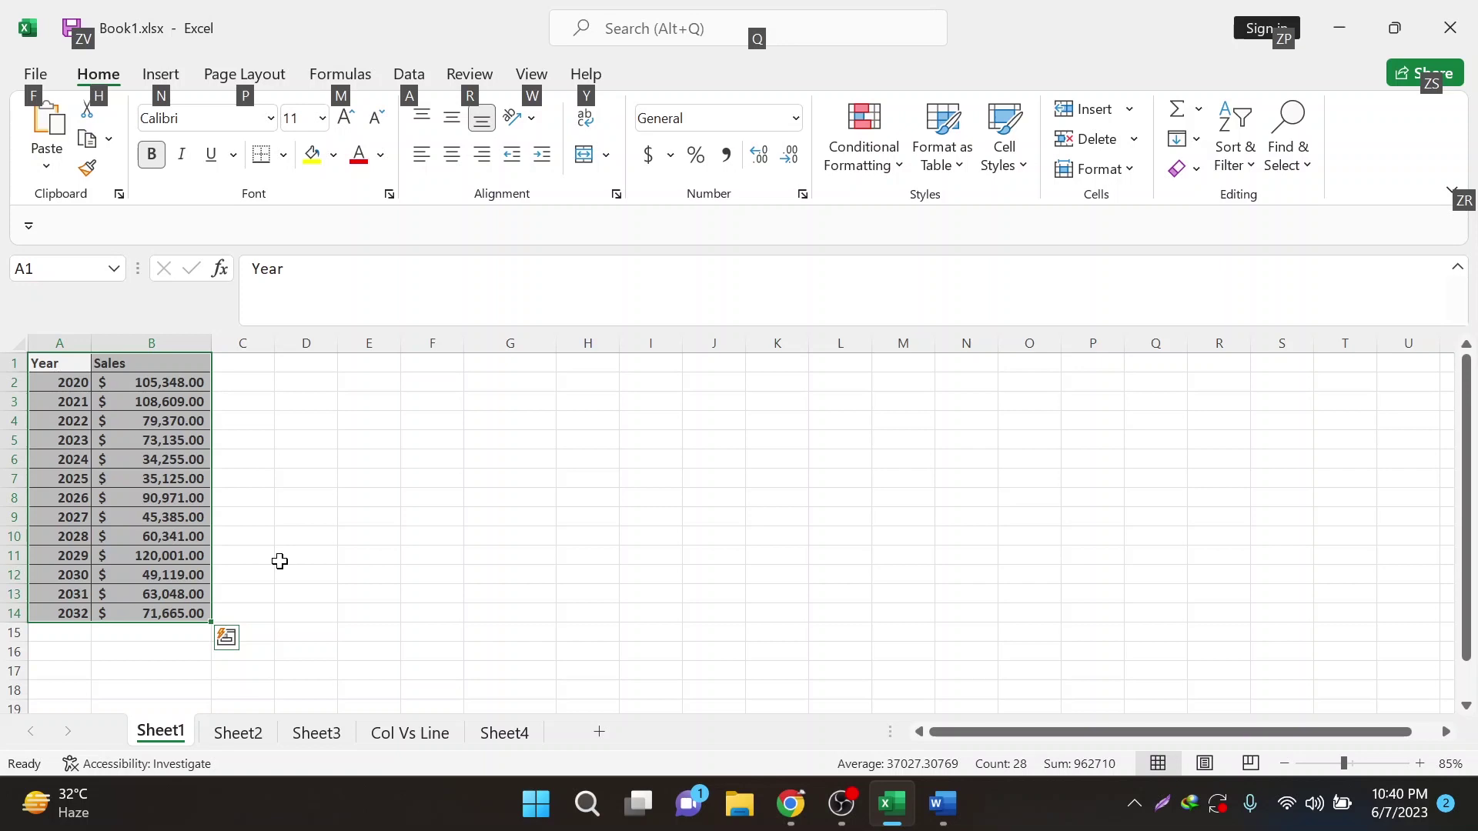
pyautogui.hotkey('alt', 'F1')
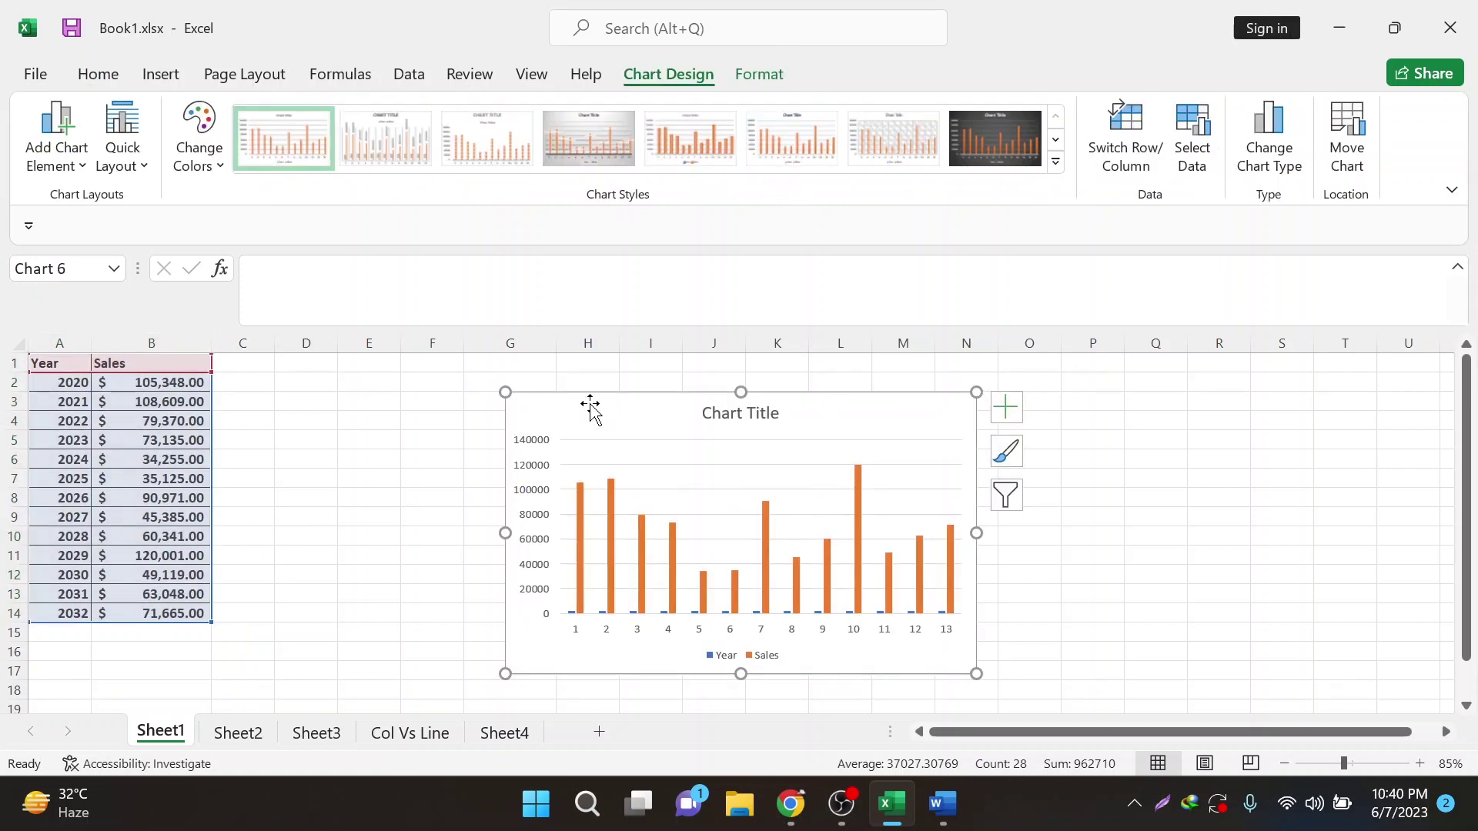
# Step: Stretch the new column chart up, left and right to span roughly columns E through O
pyautogui.moveTo(505, 391)
pyautogui.mouseDown()
pyautogui.moveTo(372, 332)
pyautogui.moveTo(373, 355)
pyautogui.mouseUp()
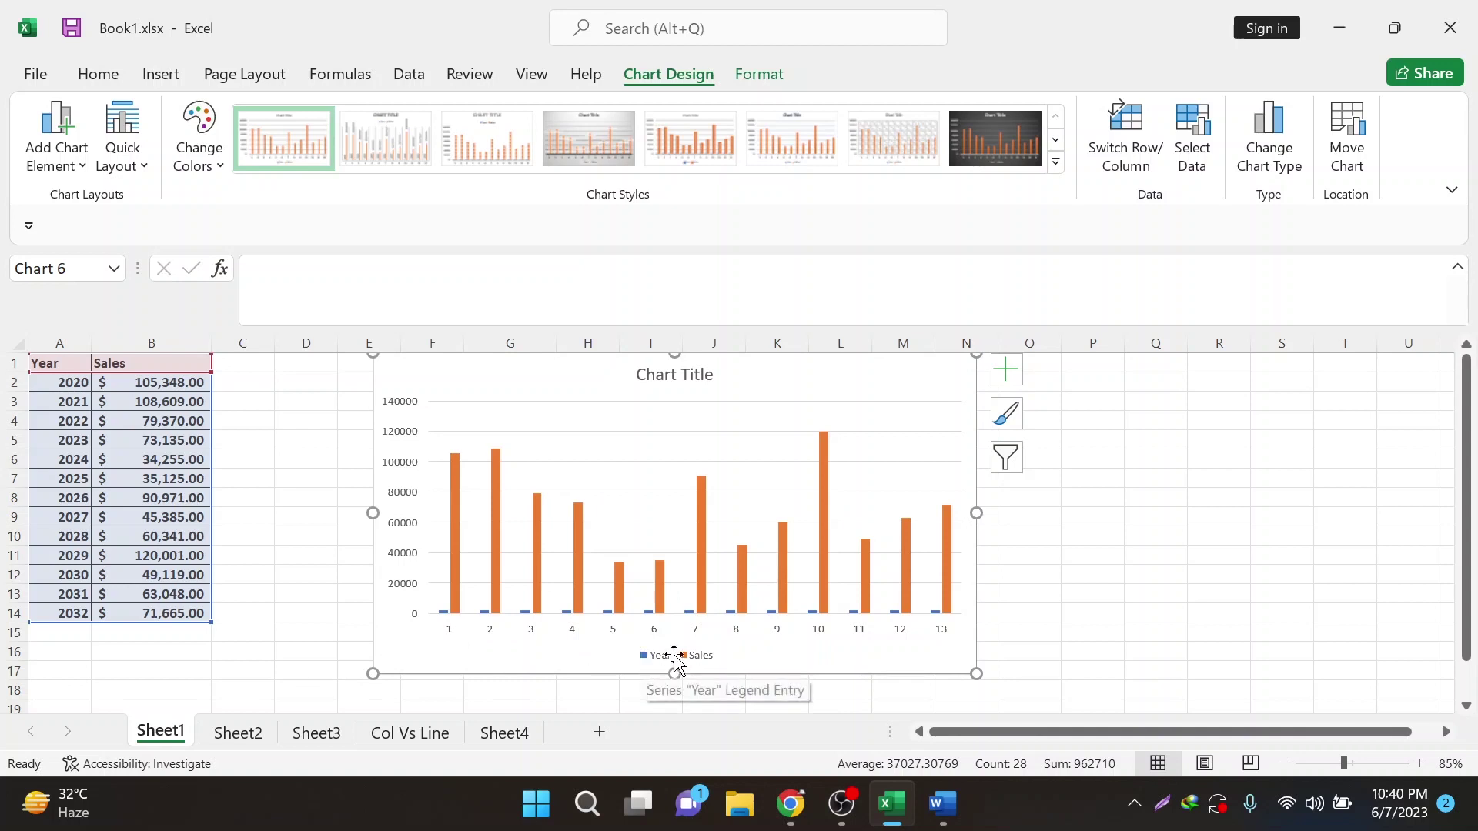
pyautogui.moveTo(976, 673); pyautogui.dragTo(1067, 677)
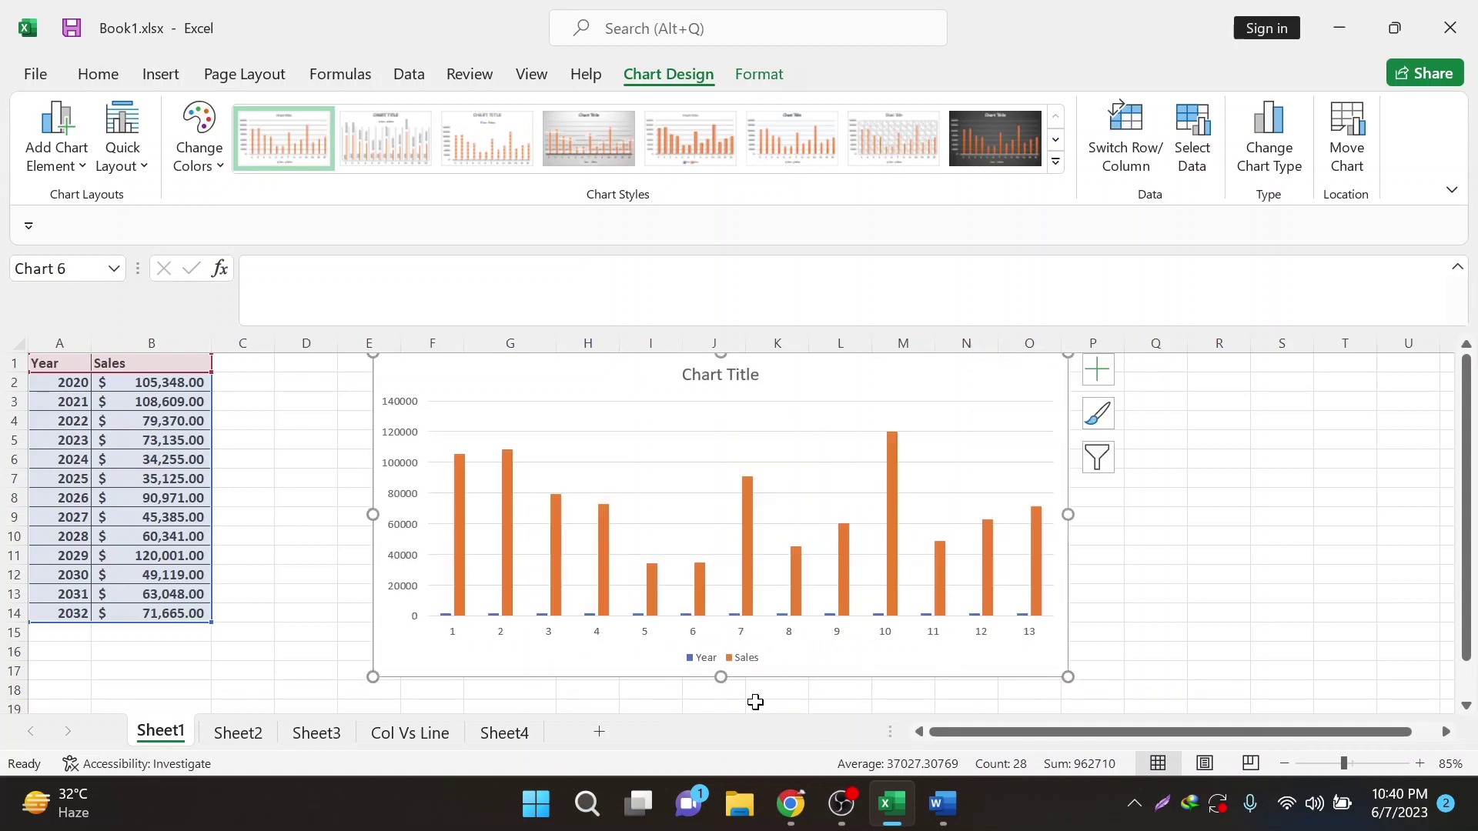
pyautogui.click(459, 617)
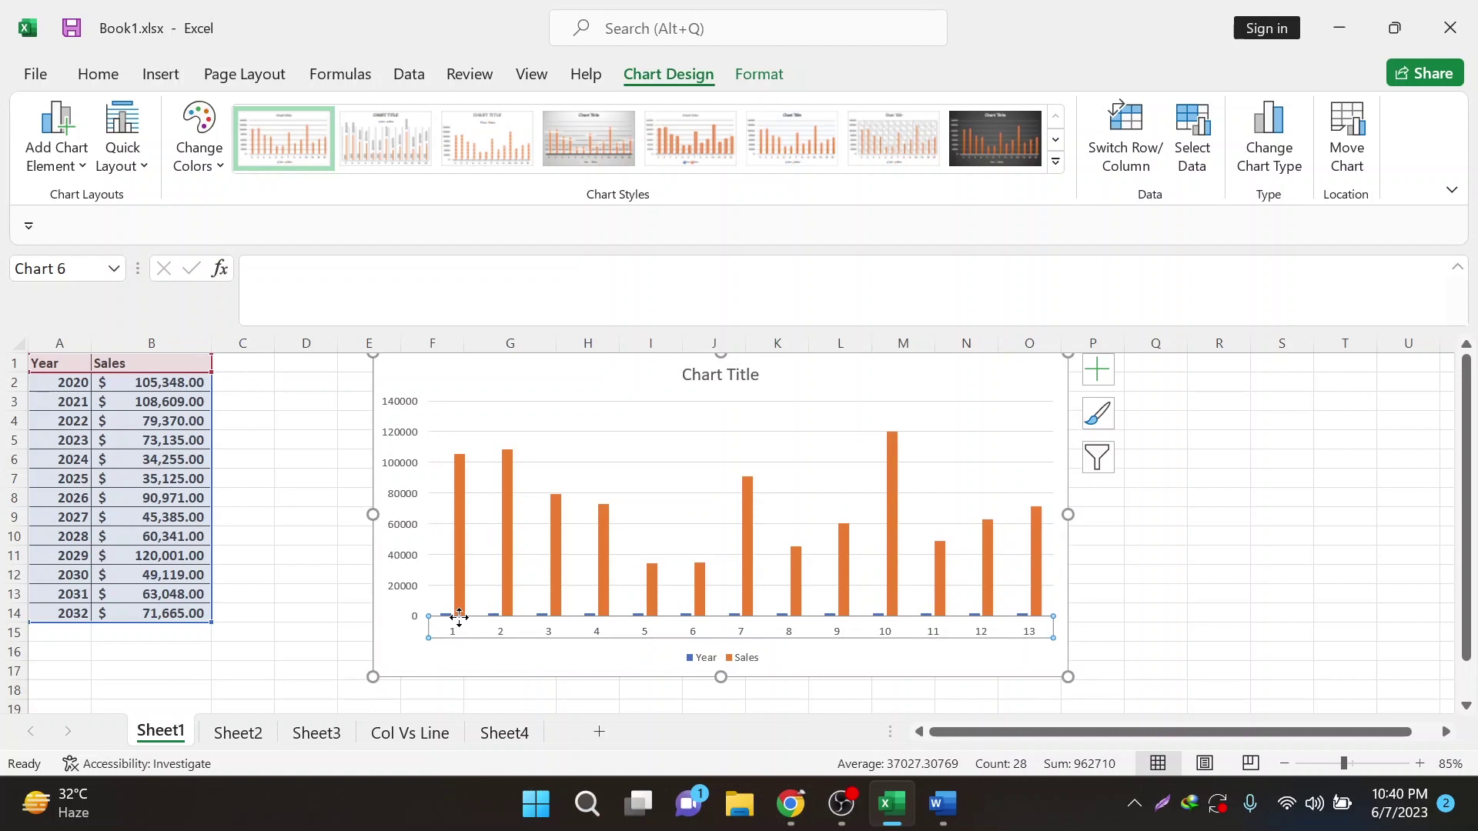
# Step: Select the chart's Year and Sales series, legend and chart area, then open Select Data
pyautogui.click(446, 616)
pyautogui.click(460, 553)
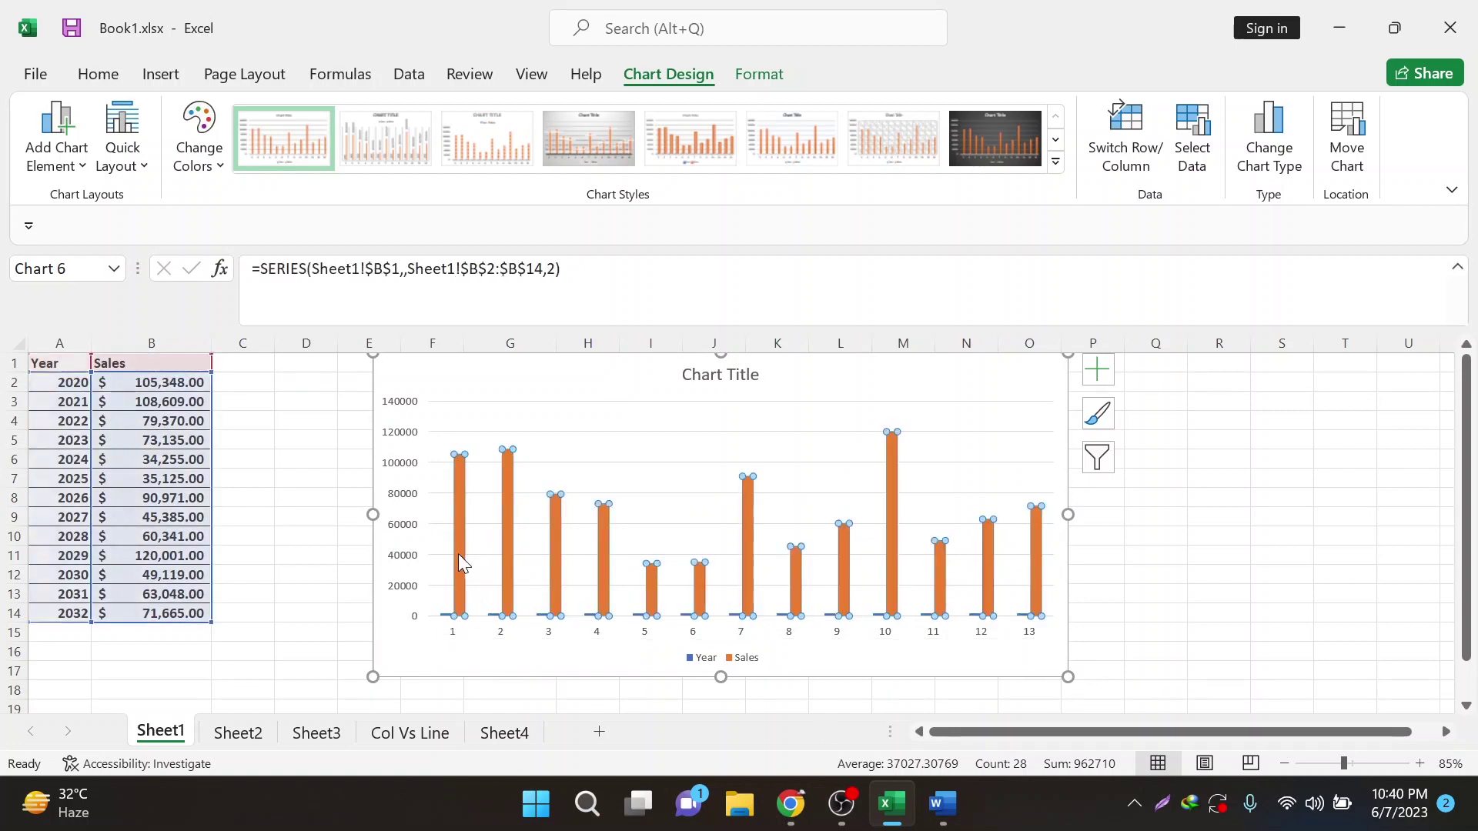
pyautogui.click(691, 659)
pyautogui.click(887, 655)
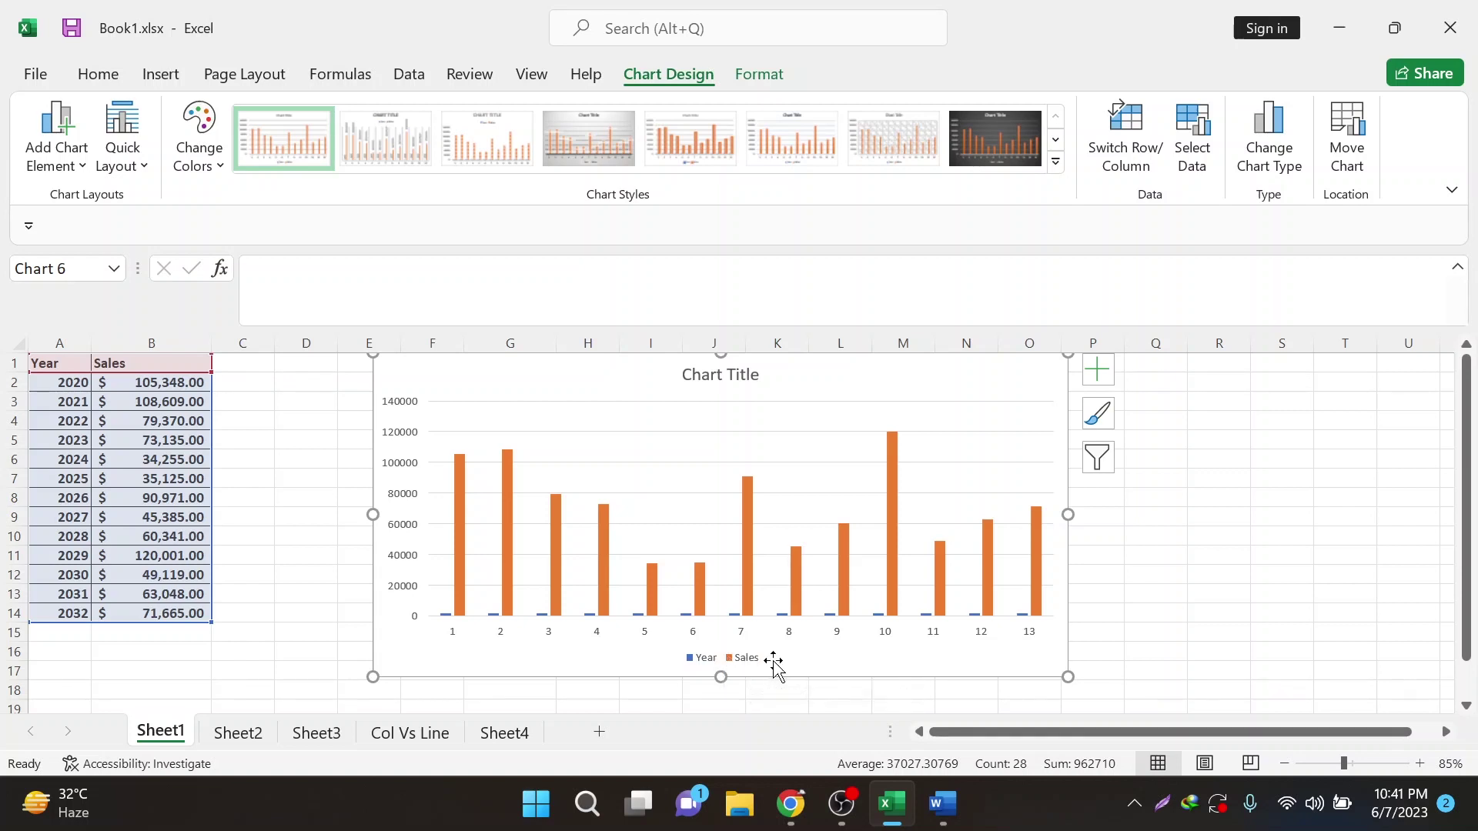
pyautogui.click(1204, 146)
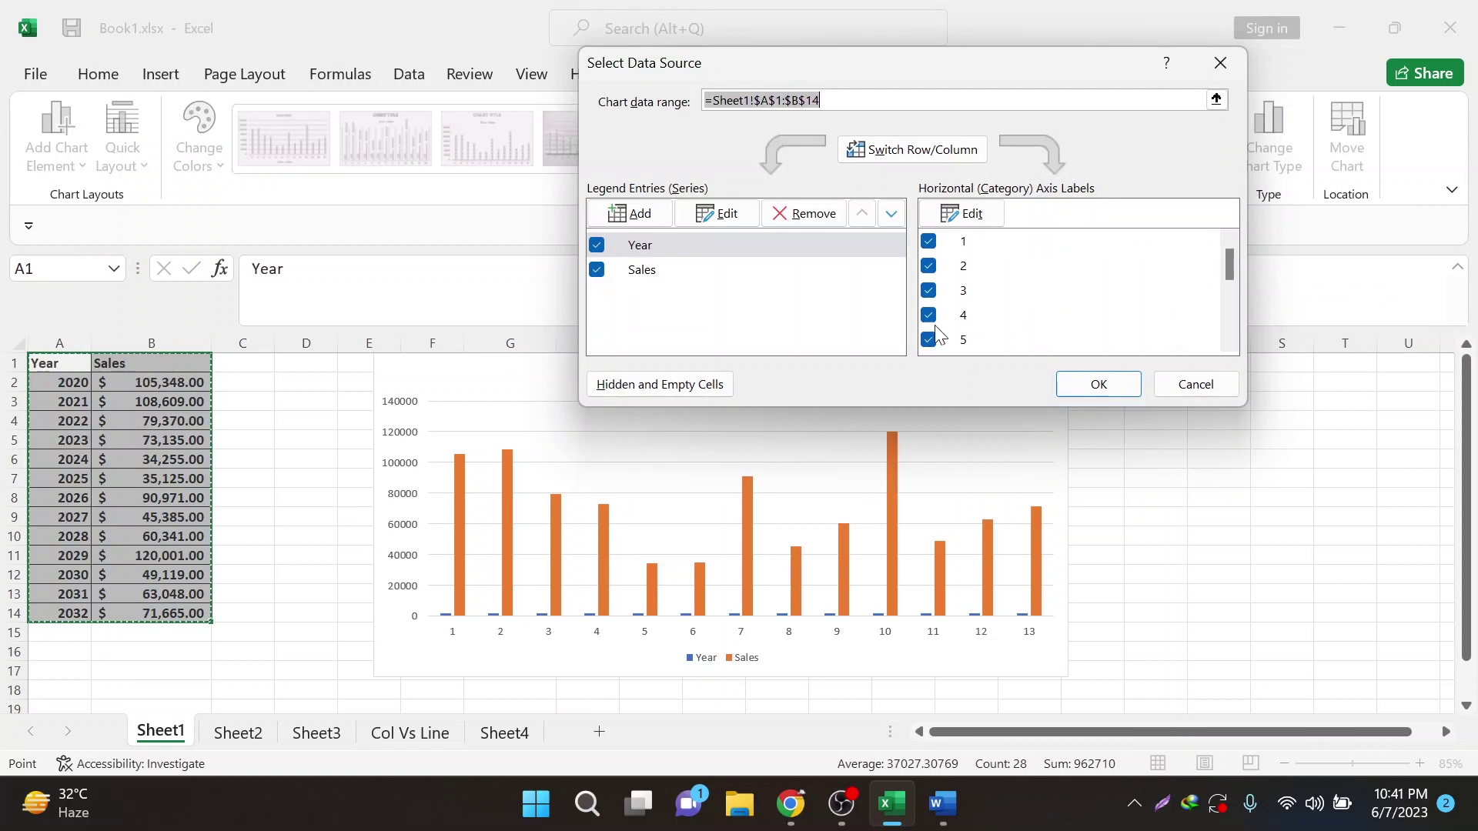
# Step: Remove the Year series from the chart's data source
pyautogui.moveTo(868, 71); pyautogui.dragTo(997, 51)
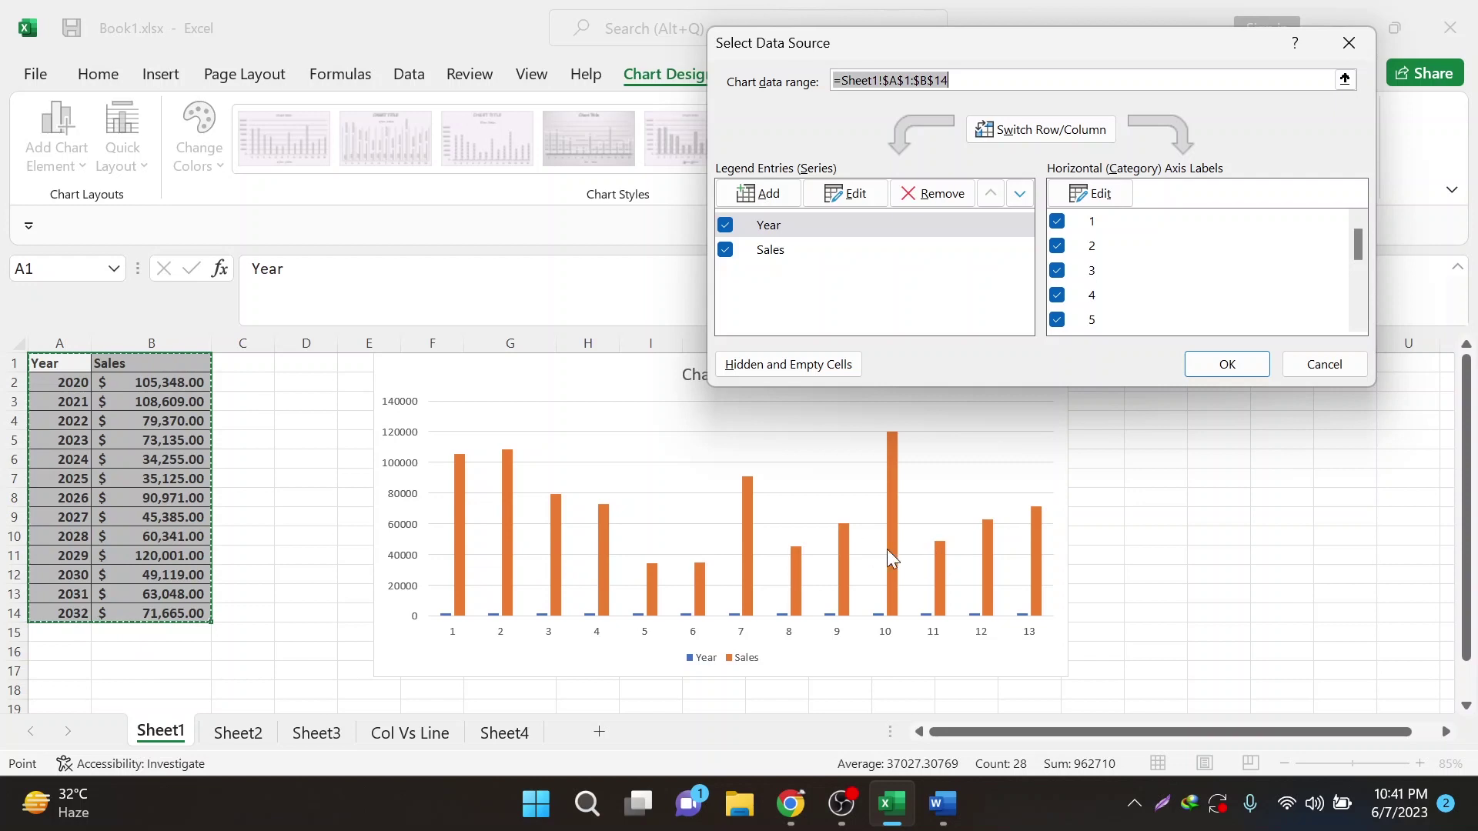
pyautogui.click(873, 223)
pyautogui.click(928, 201)
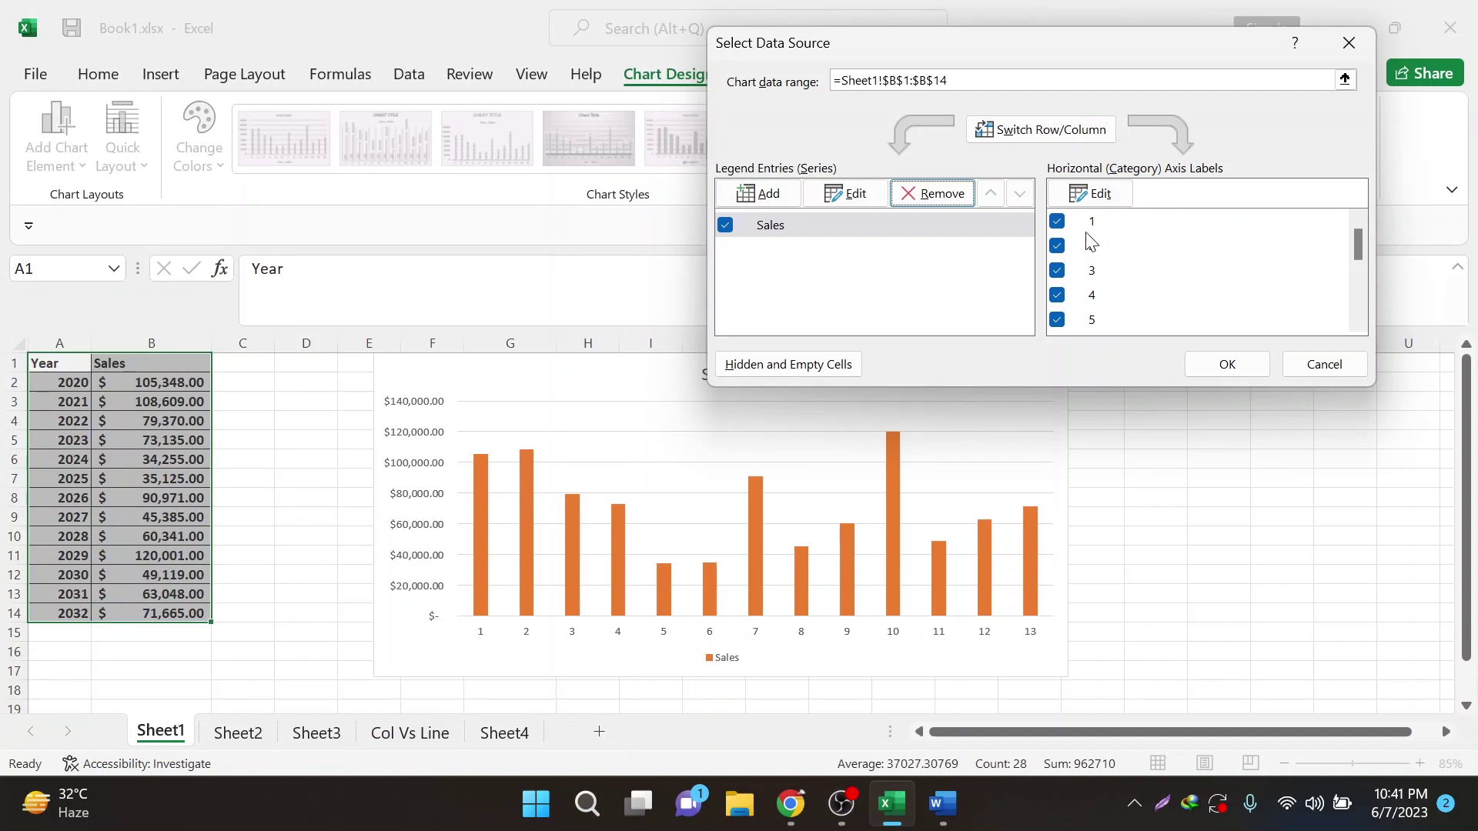
# Step: Set the horizontal axis labels to the years in =Sheet1!$A$2:$A$14 and confirm
pyautogui.click(1112, 198)
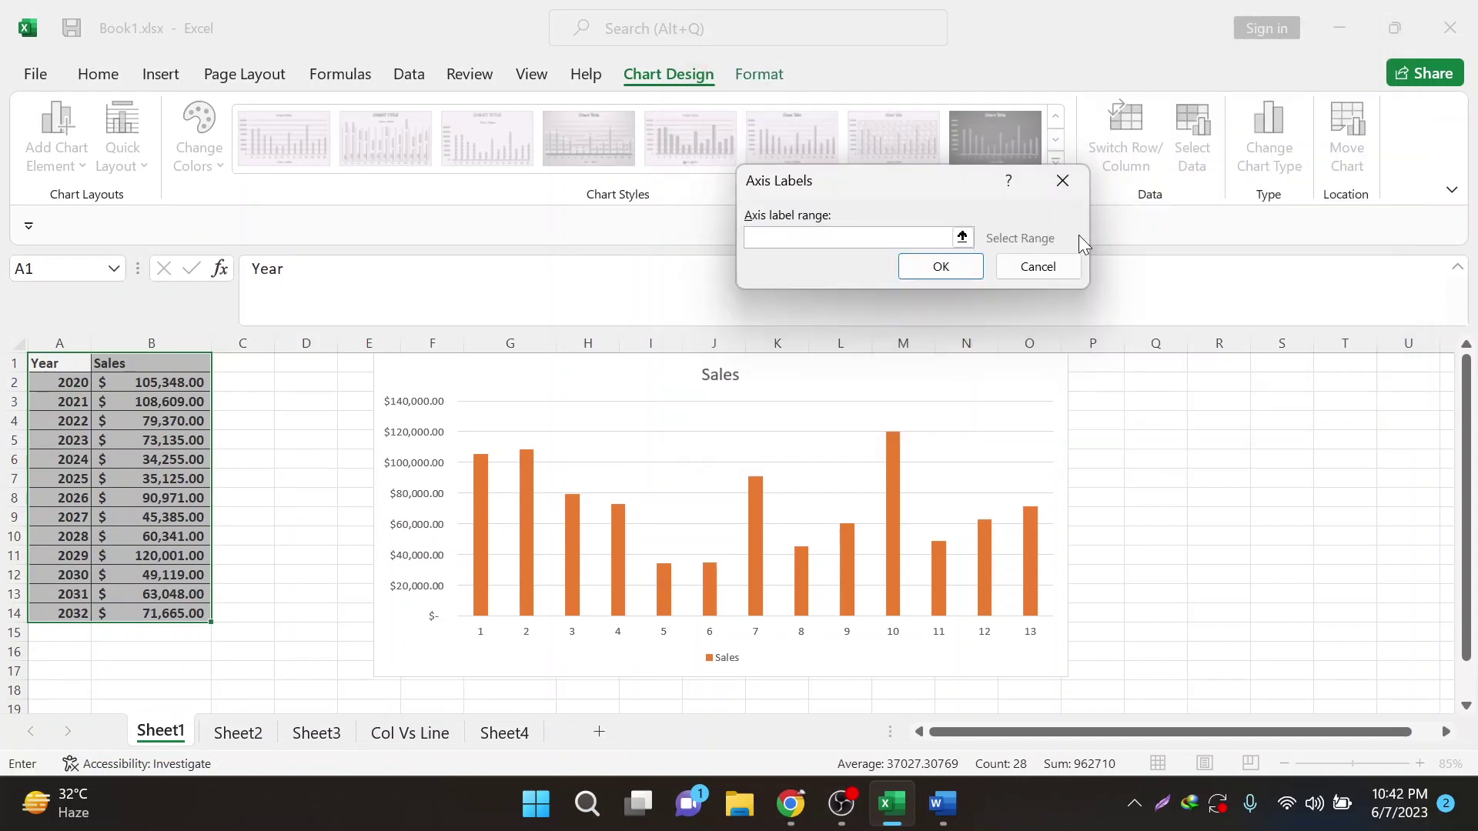
pyautogui.moveTo(54, 382); pyautogui.dragTo(75, 613)
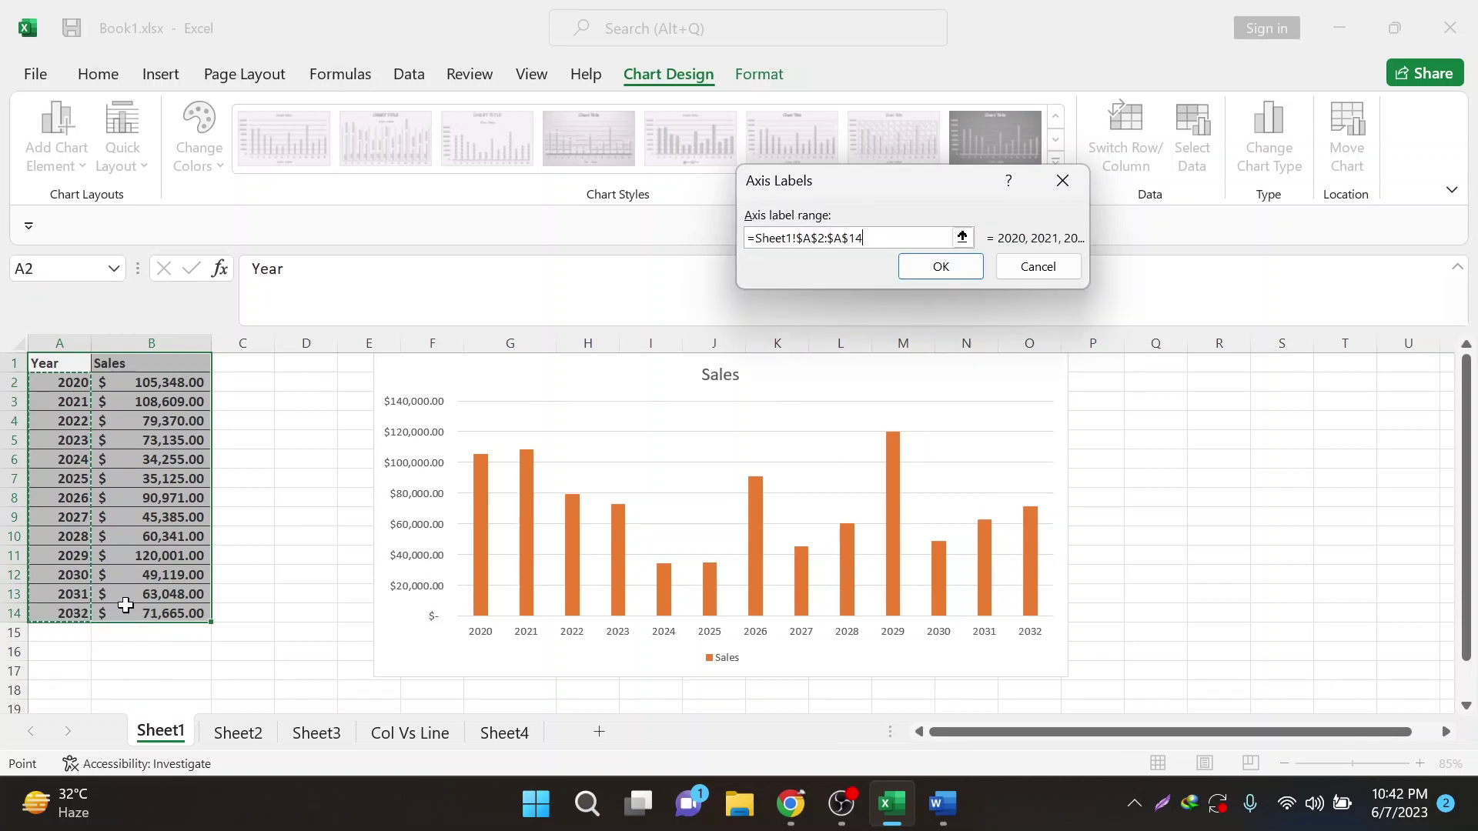
pyautogui.click(974, 266)
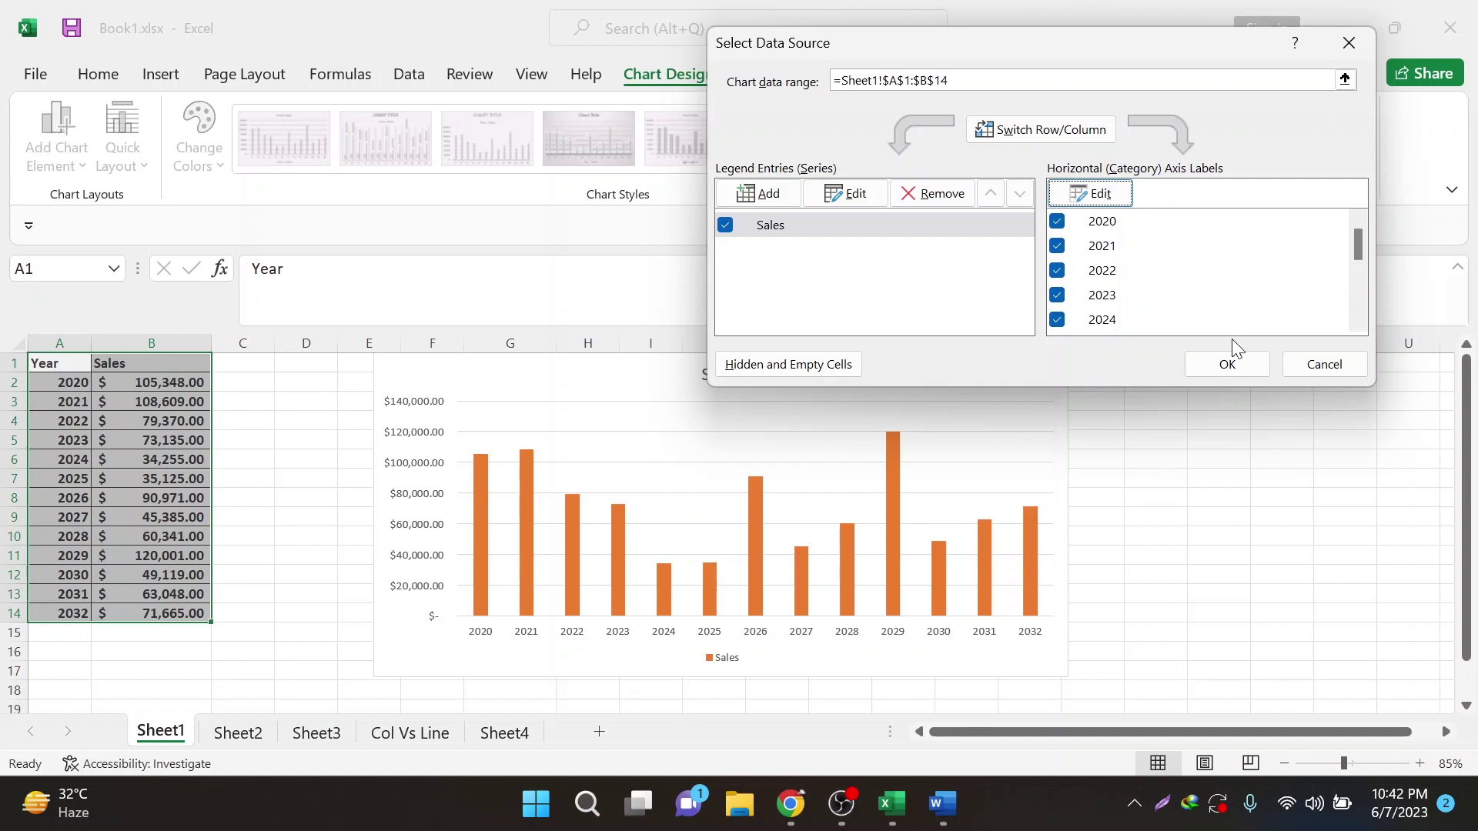
pyautogui.click(1219, 372)
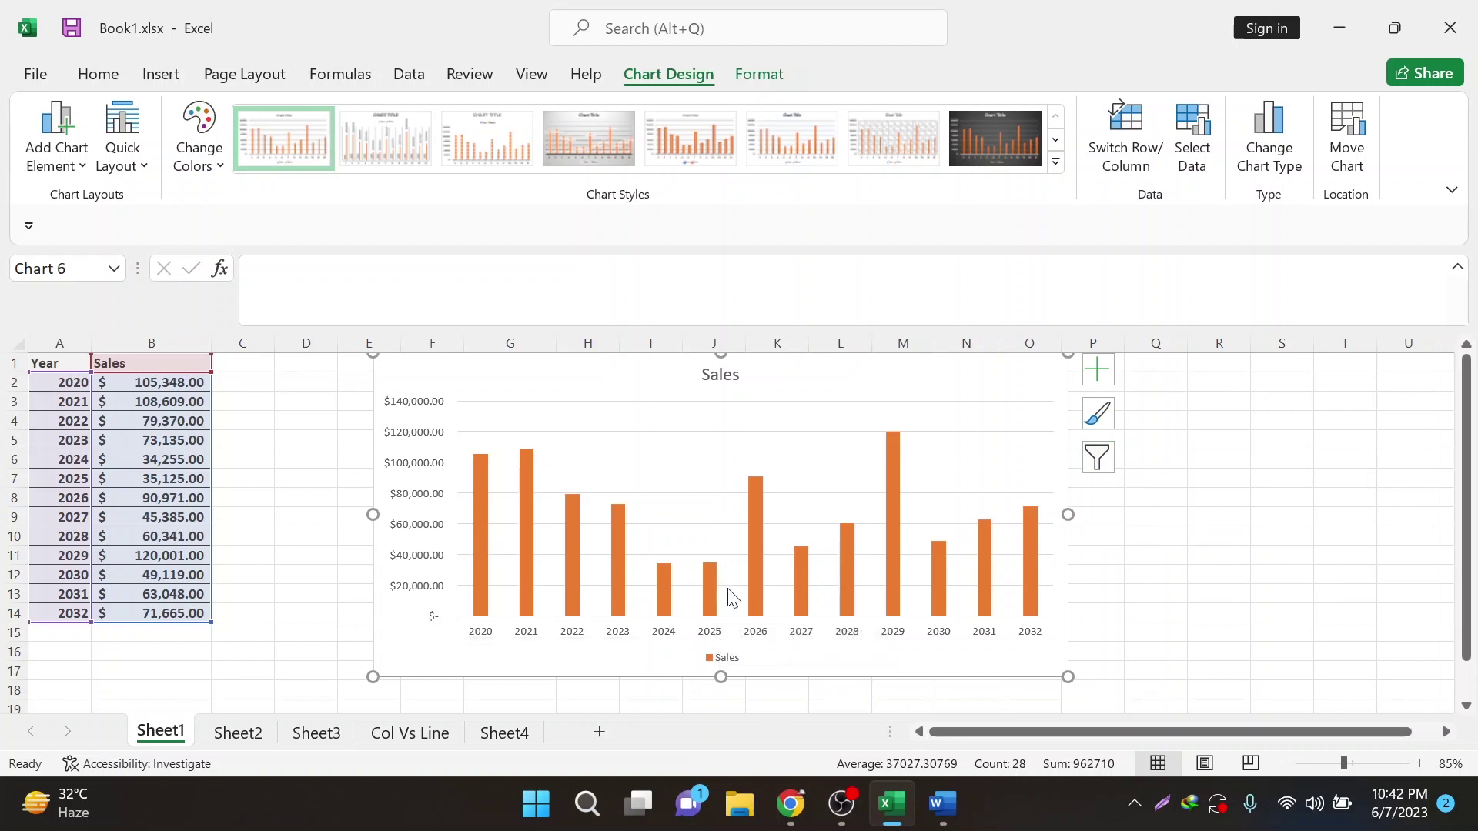
# Step: Filter the chart categories to show only the 2020 and 2025 bars
pyautogui.click(1093, 462)
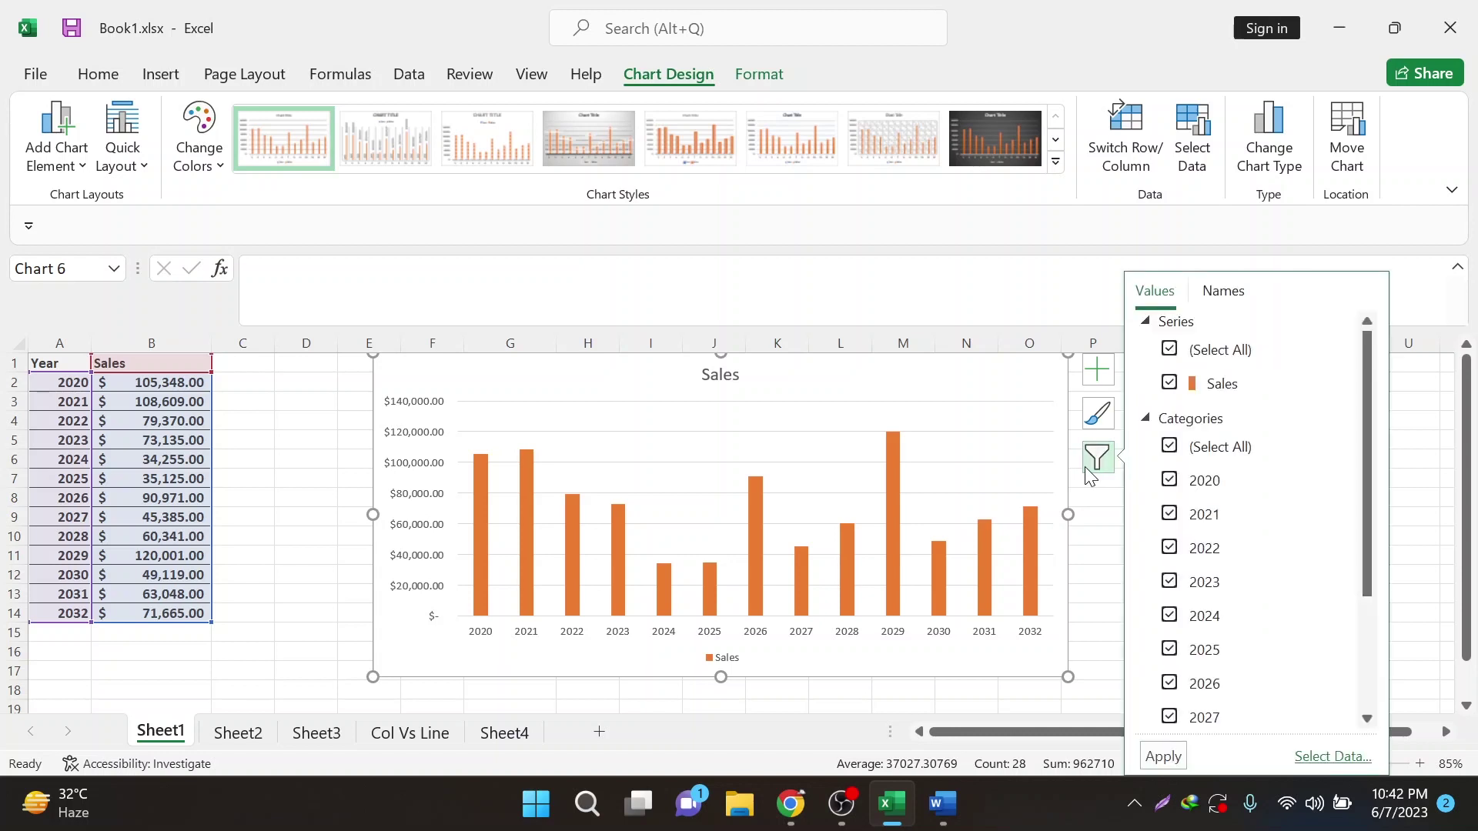
pyautogui.click(1090, 472)
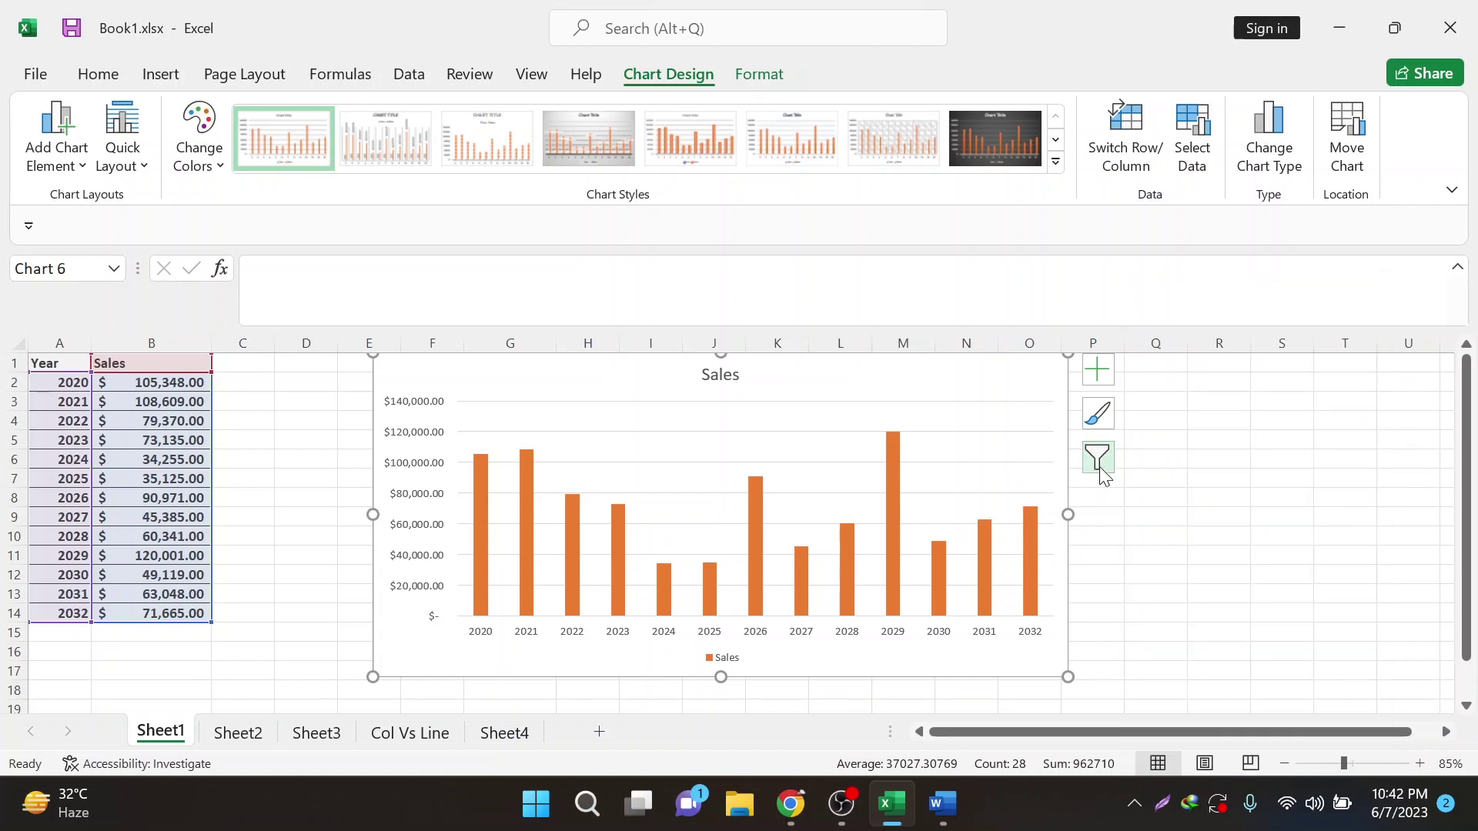
pyautogui.click(1099, 460)
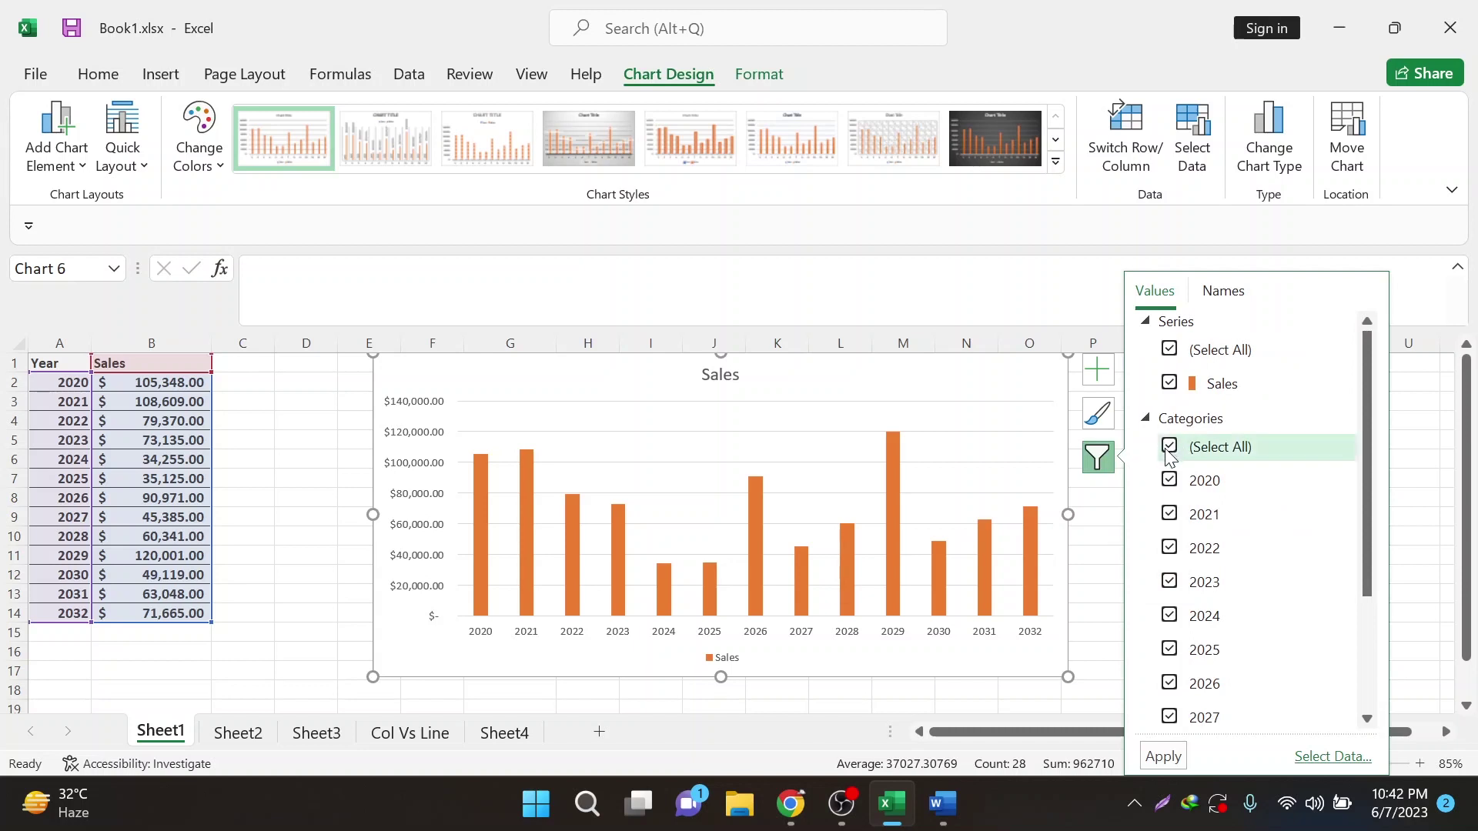
pyautogui.click(1170, 447)
pyautogui.click(1169, 479)
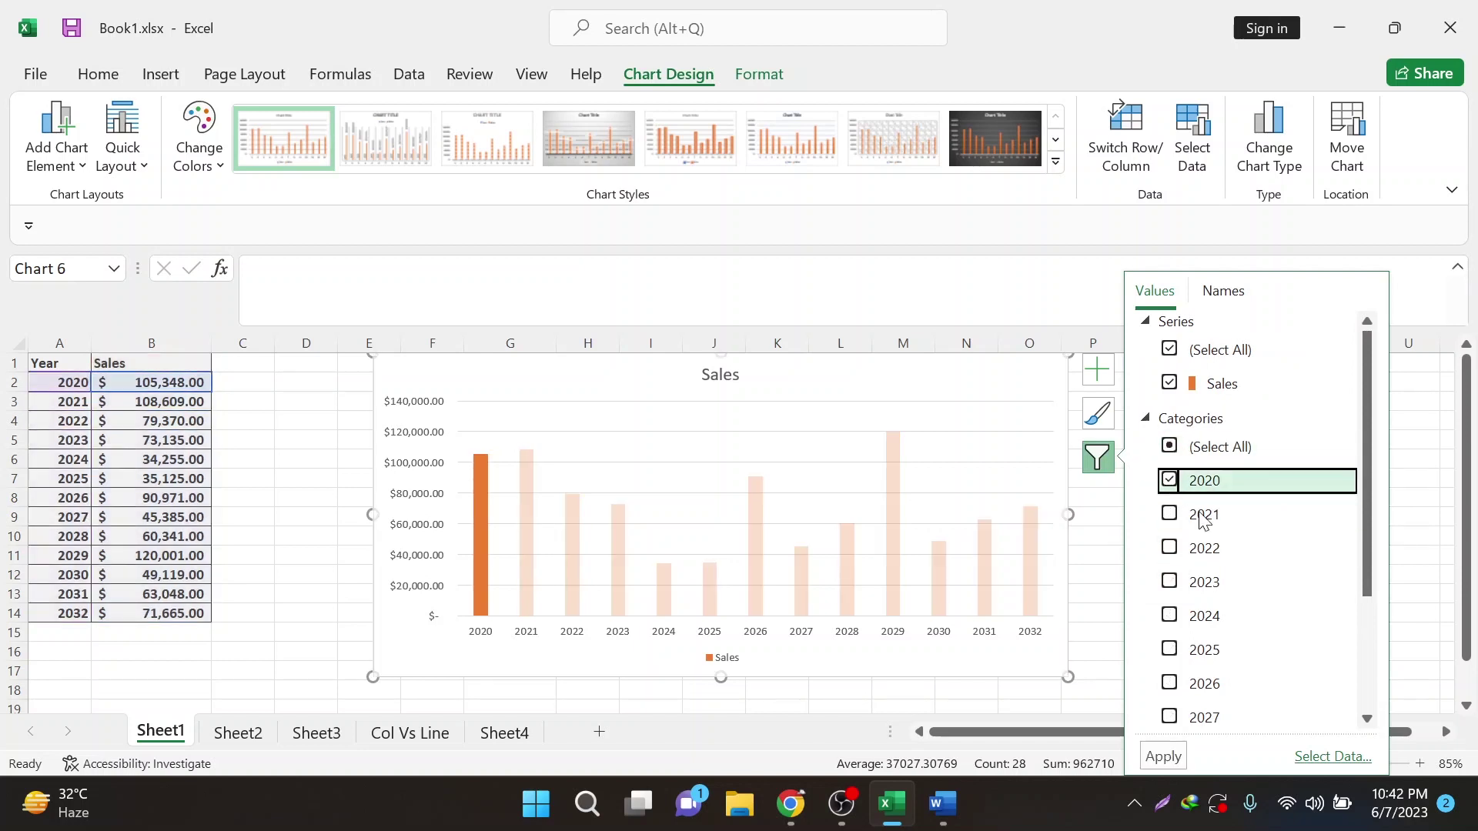
pyautogui.click(1170, 649)
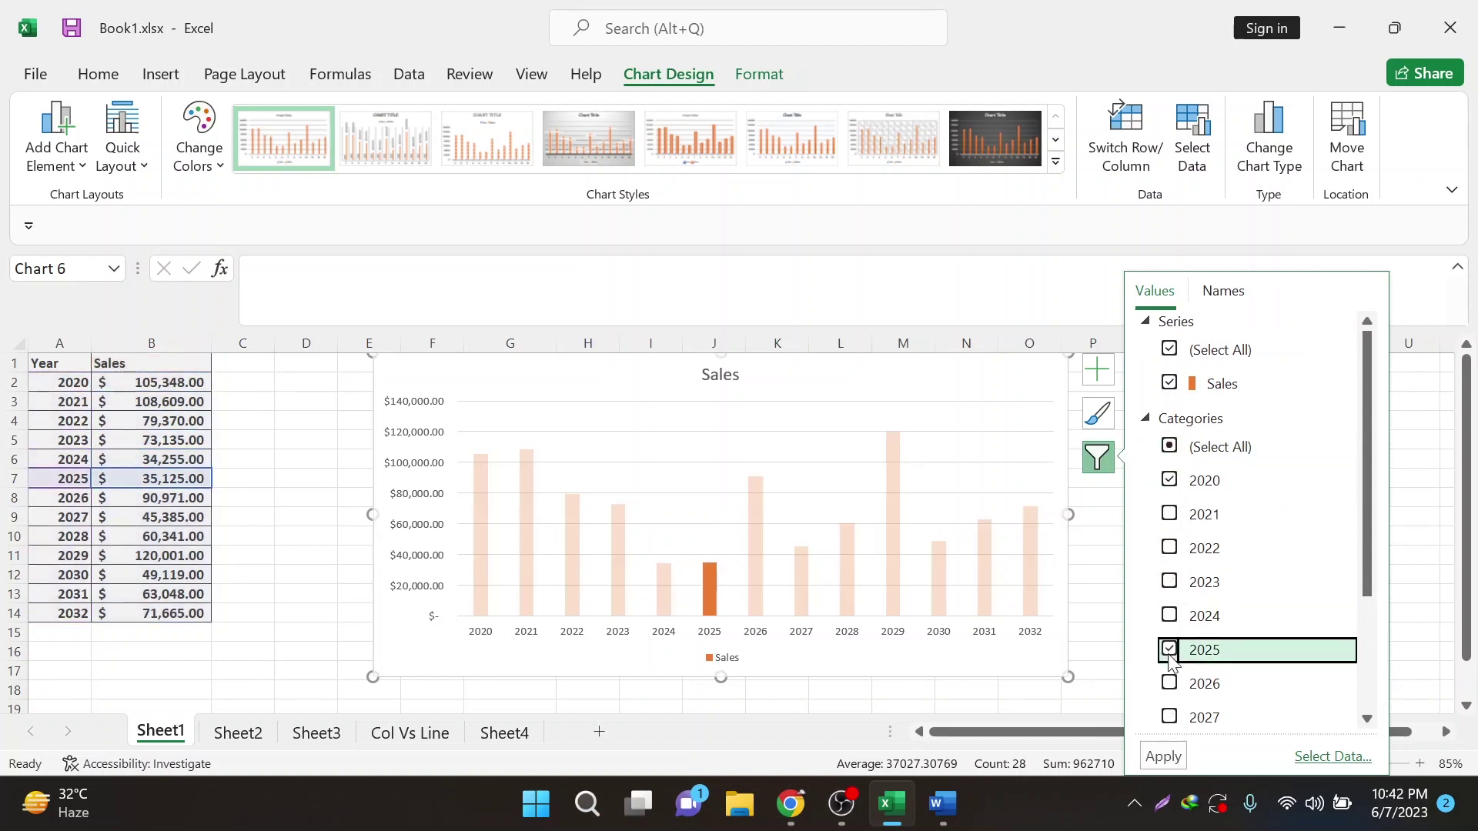
pyautogui.click(1175, 759)
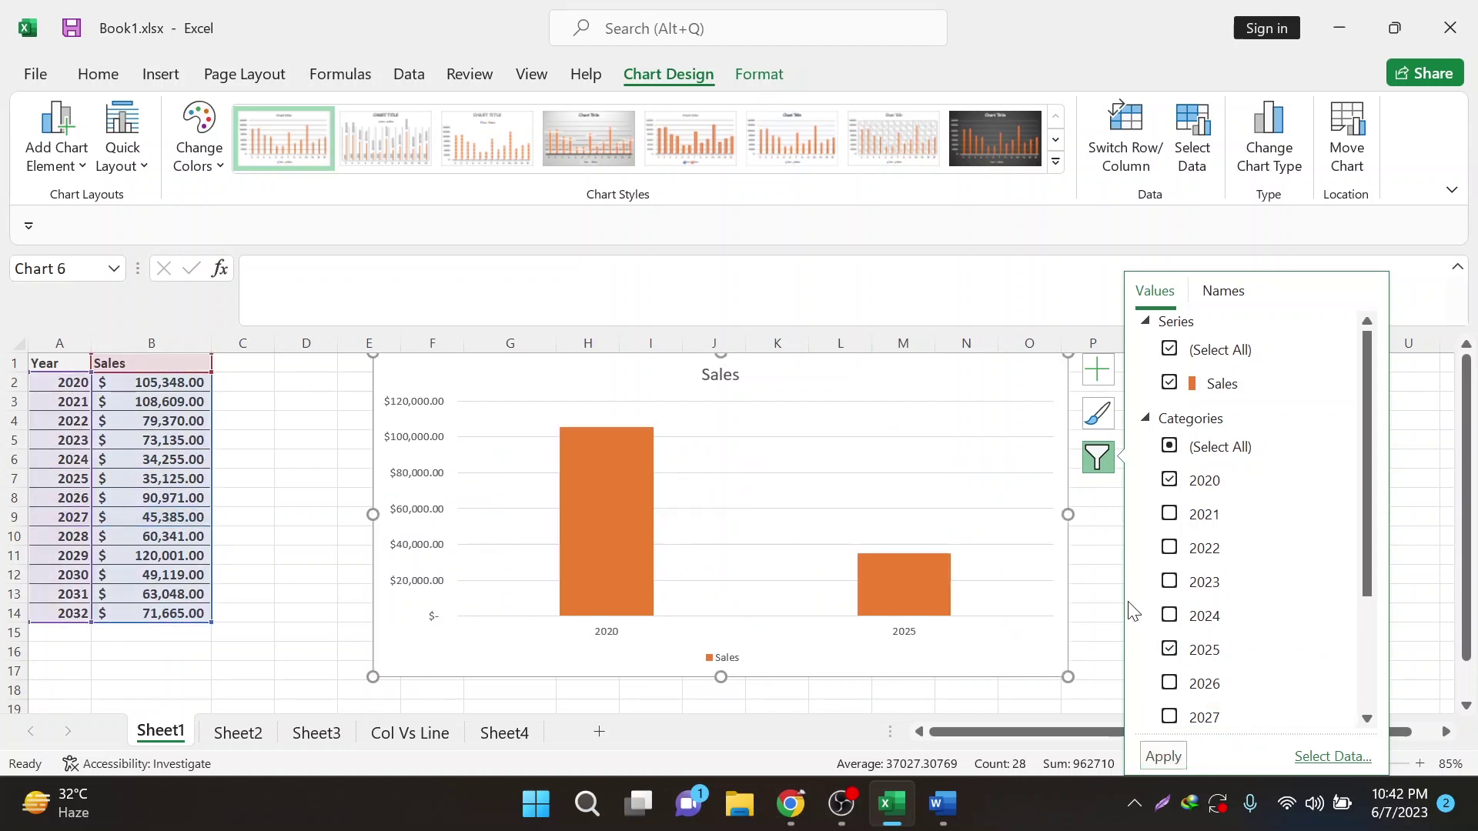
# Step: Tick (Select All) and apply so every year 2020–2032 shows again
pyautogui.click(1169, 445)
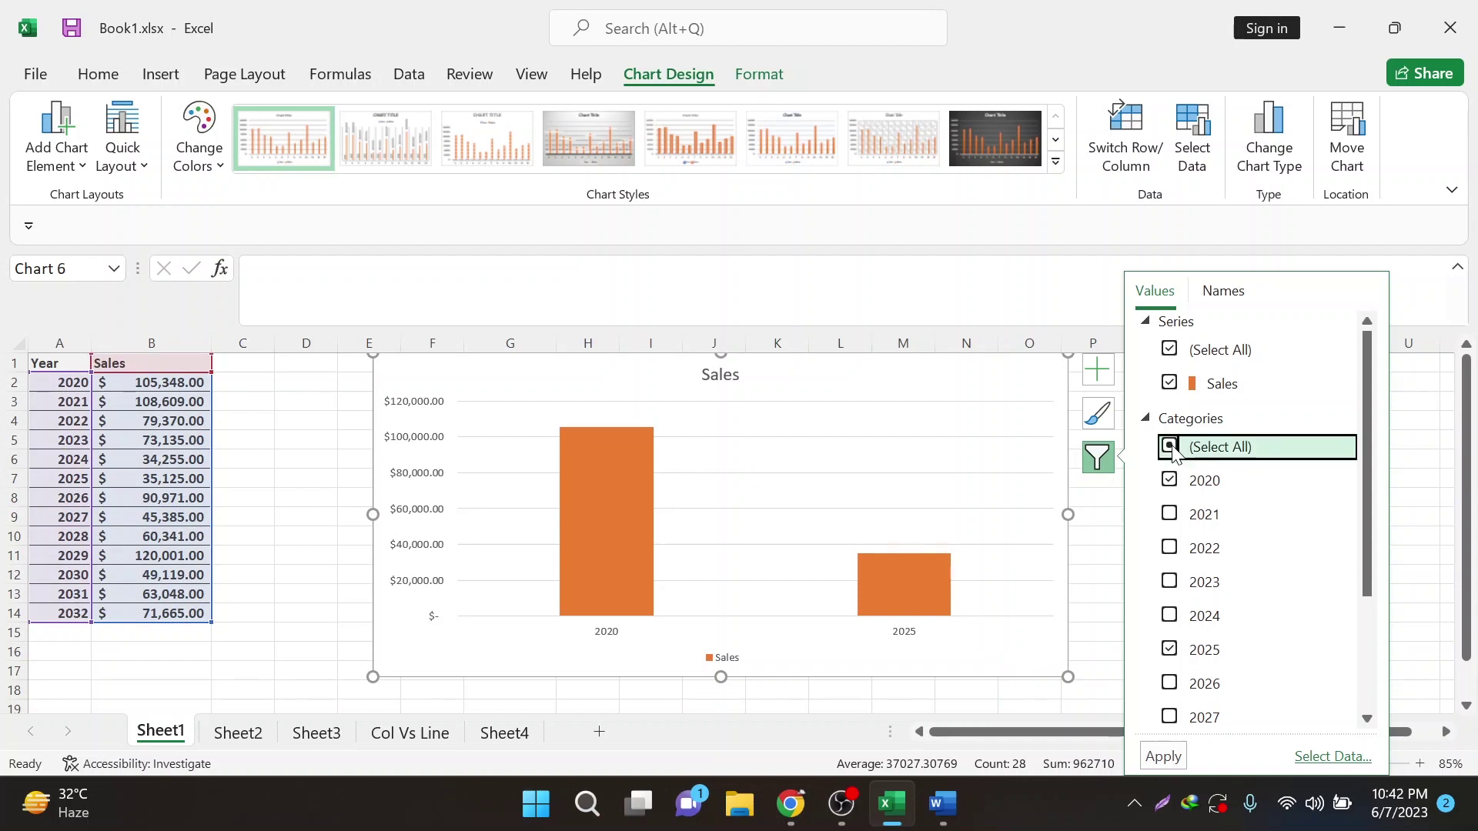
pyautogui.click(1163, 756)
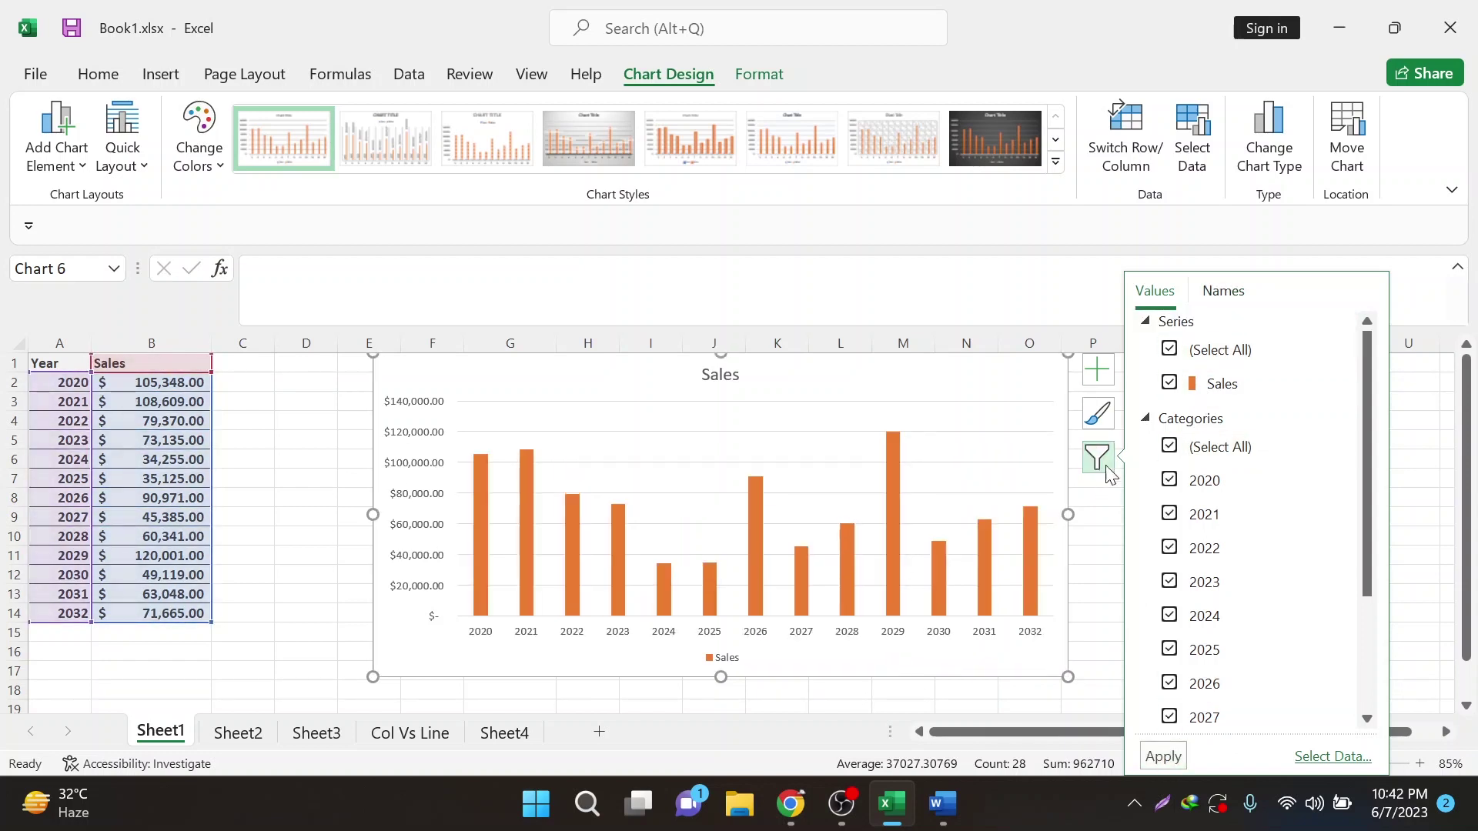
pyautogui.click(1223, 290)
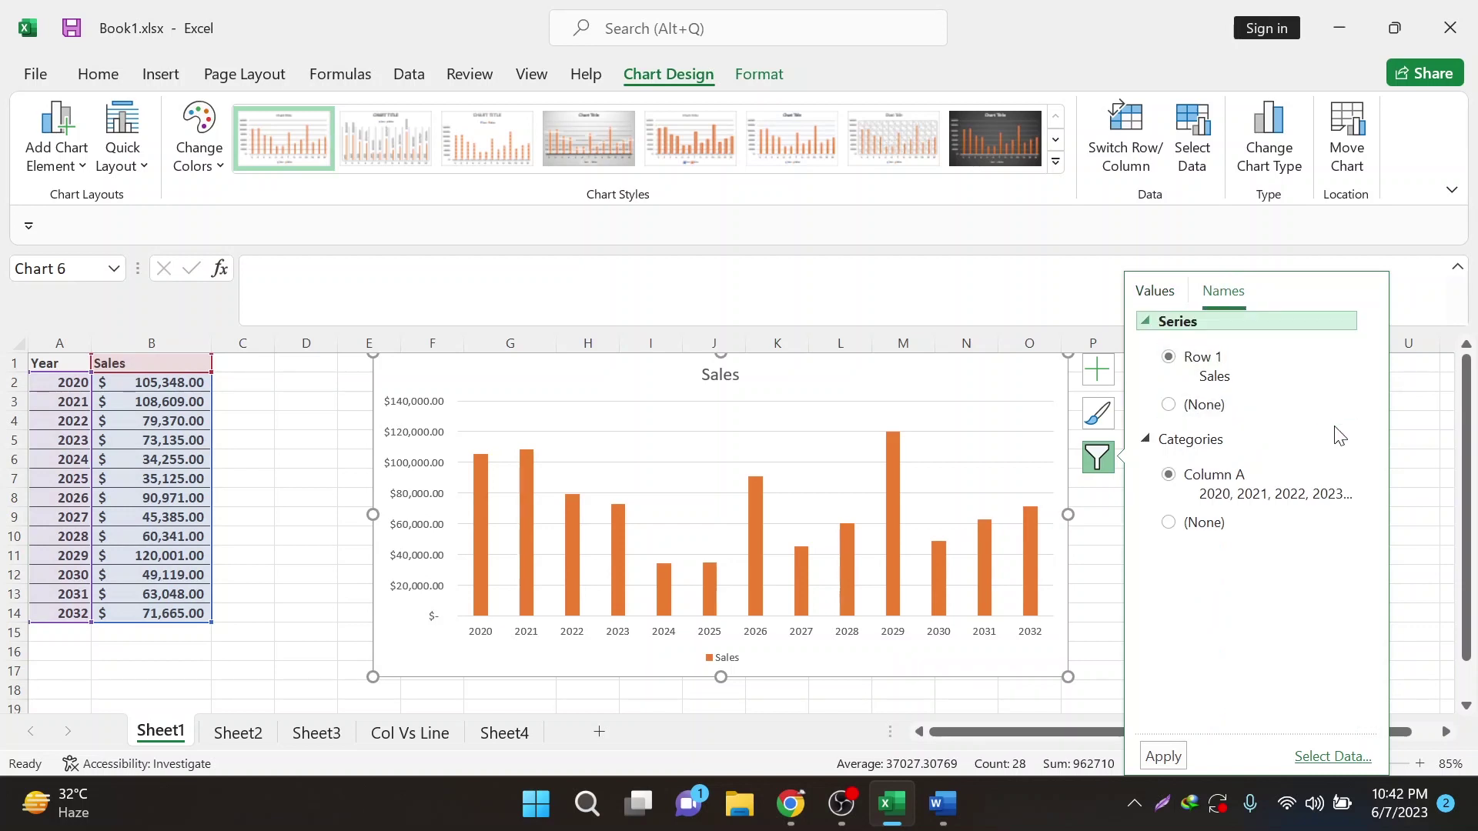
pyautogui.click(1398, 459)
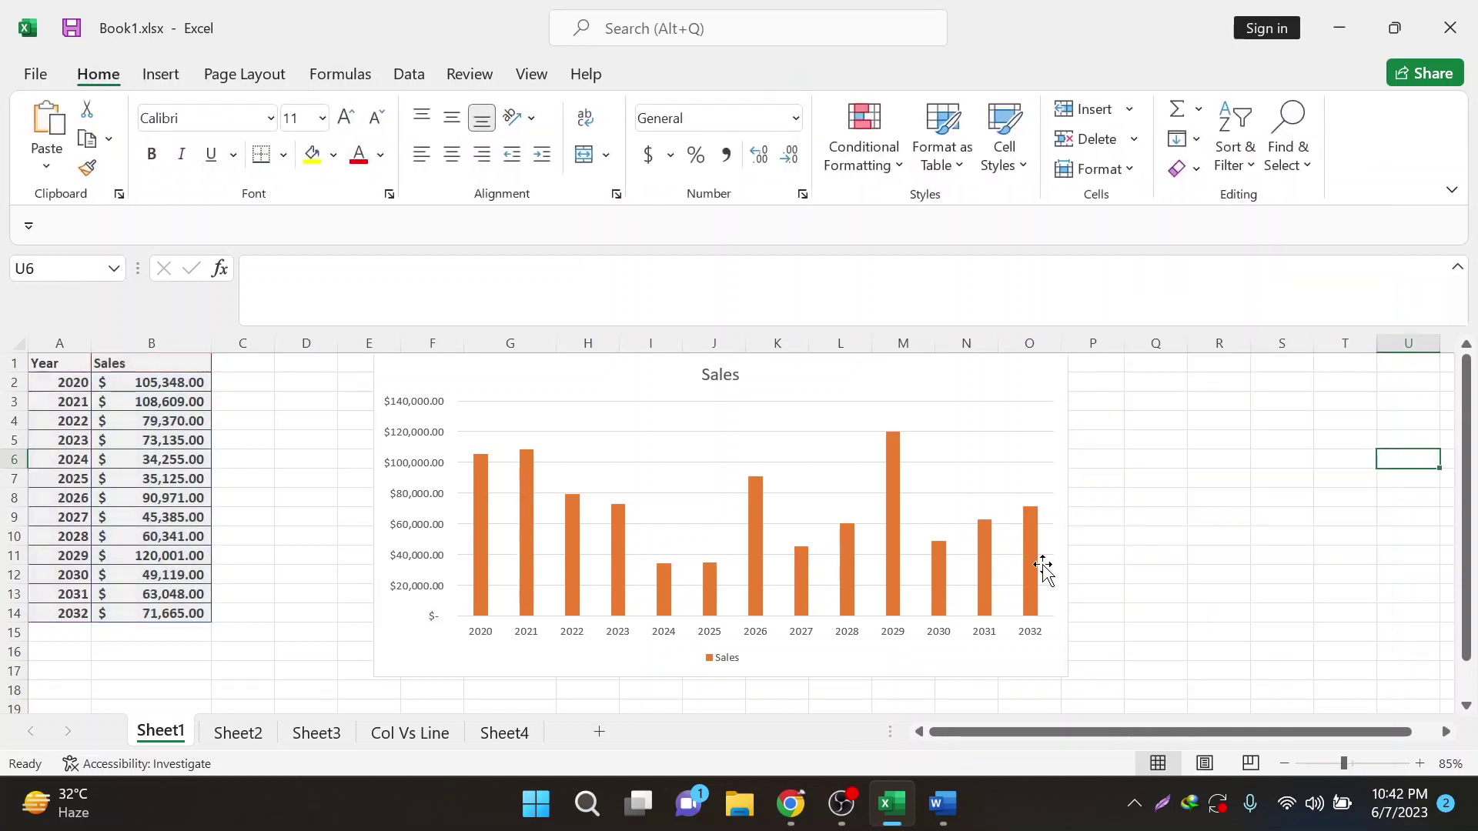
# Step: Select the Sales chart and then its vertical value axis labels
pyautogui.click(966, 393)
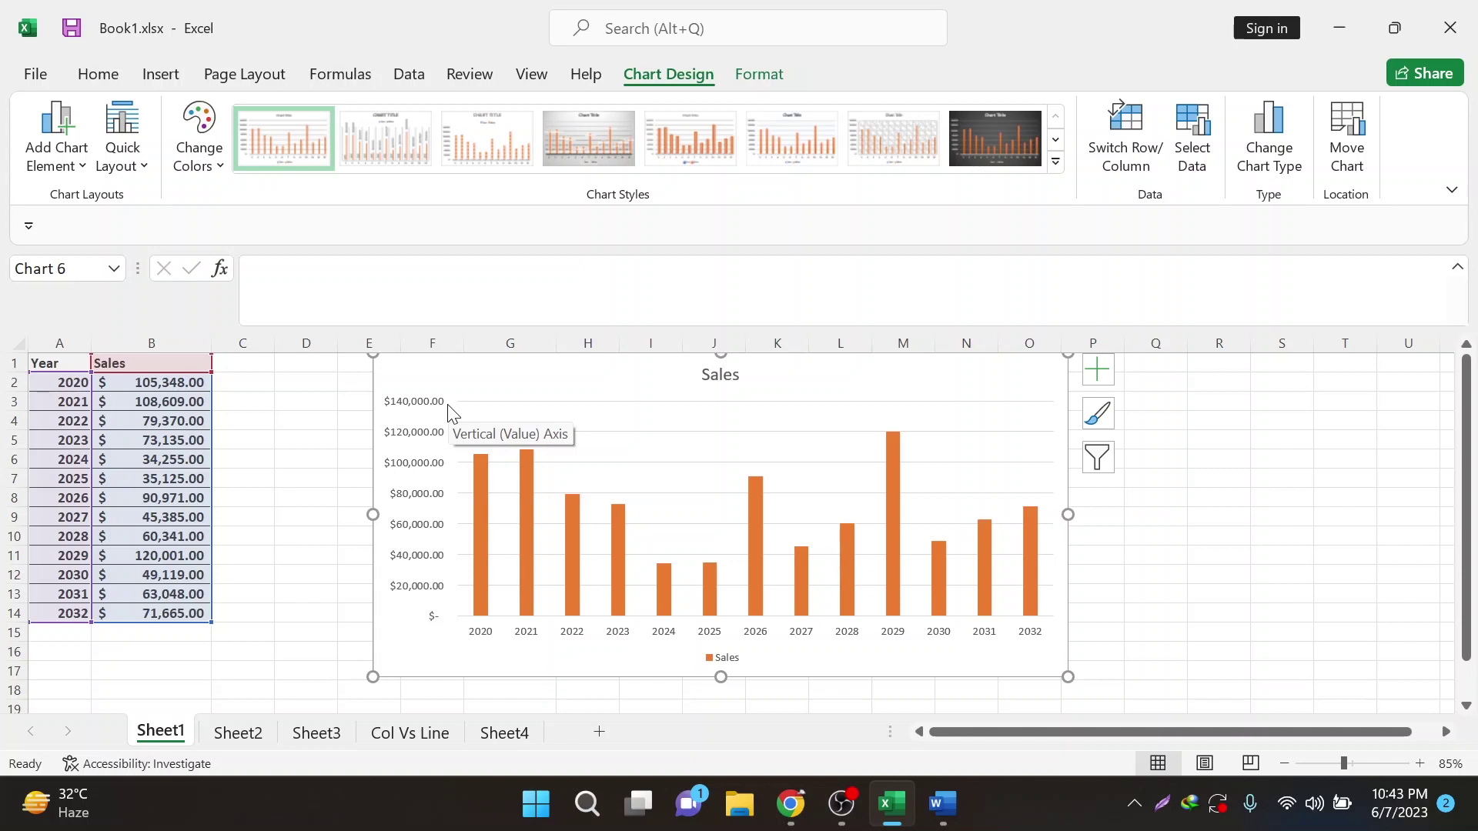
pyautogui.click(423, 439)
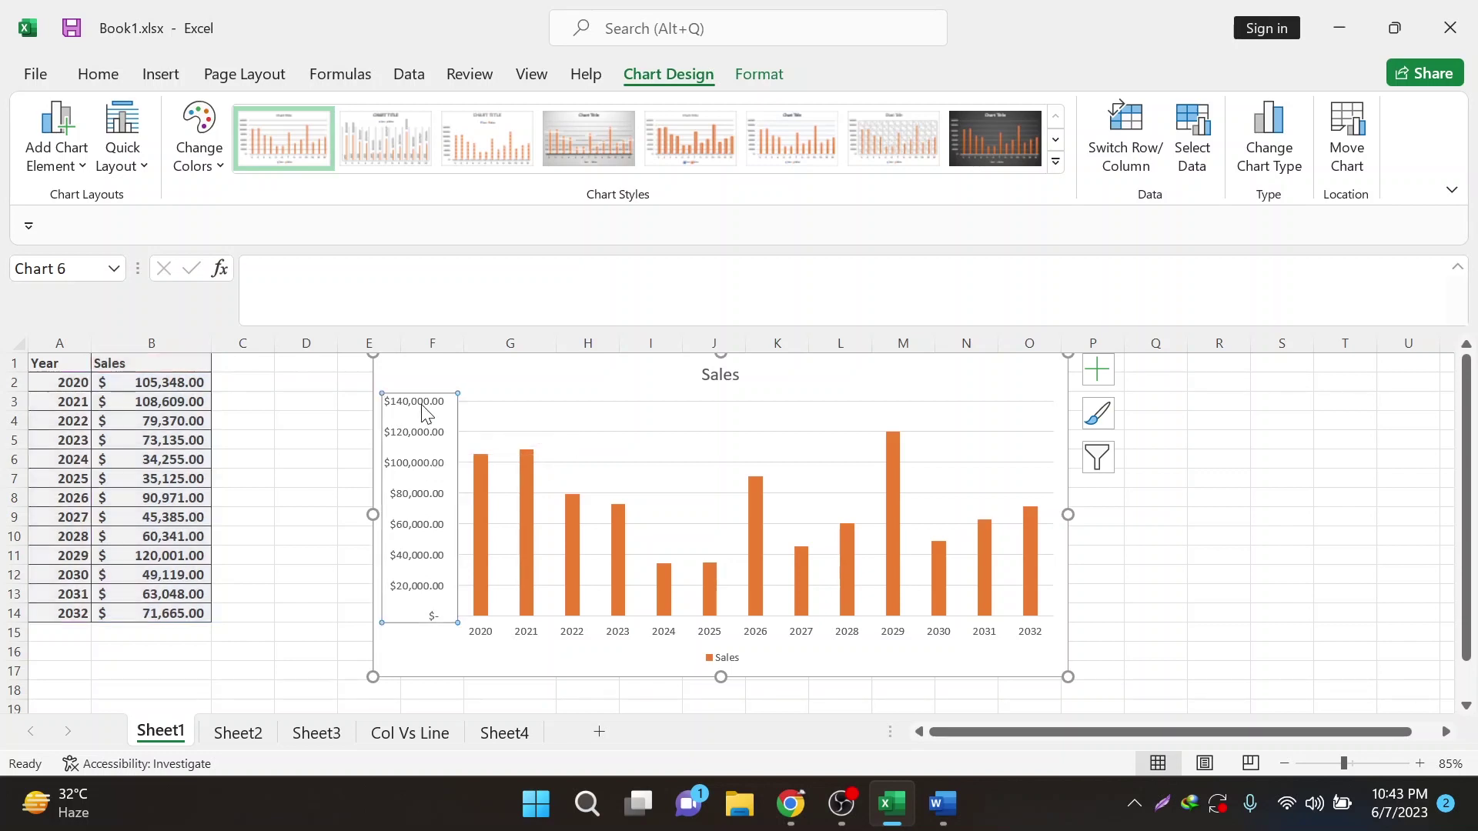
# Step: Open Format Axis for the value axis and set the Minimum bound to 15,000
pyautogui.doubleClick(422, 415)
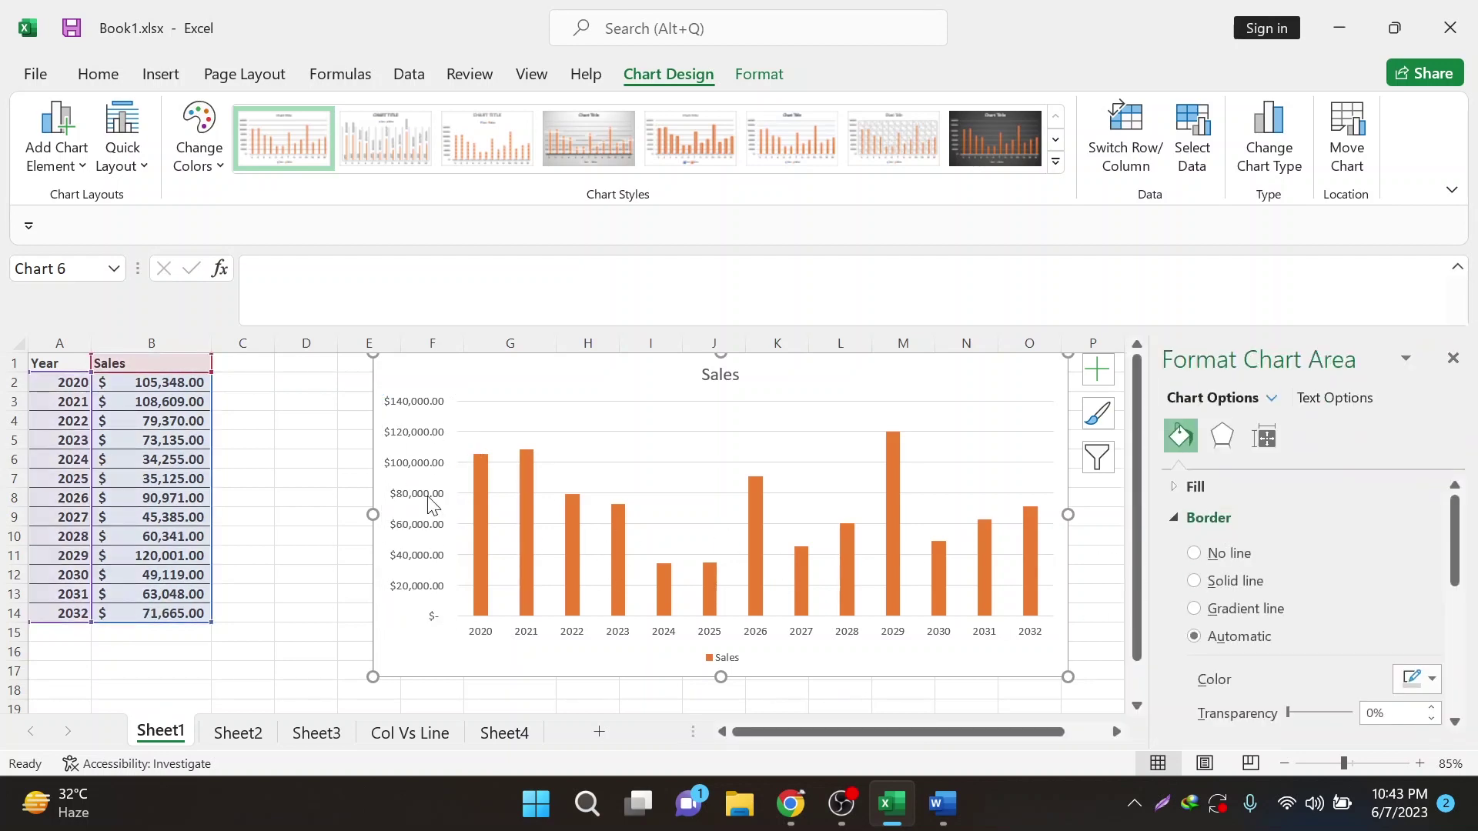
pyautogui.click(402, 475)
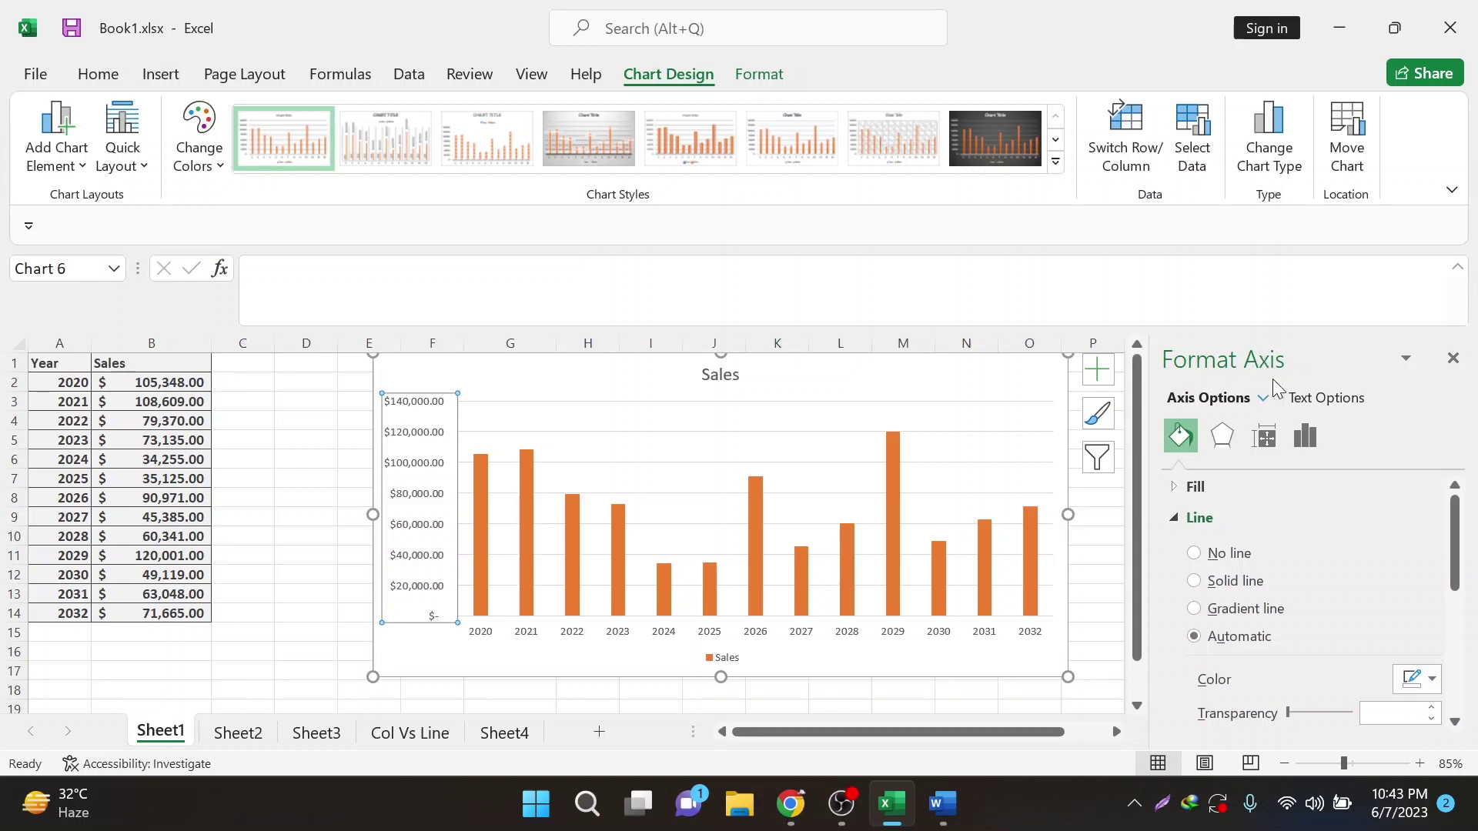
pyautogui.click(1309, 435)
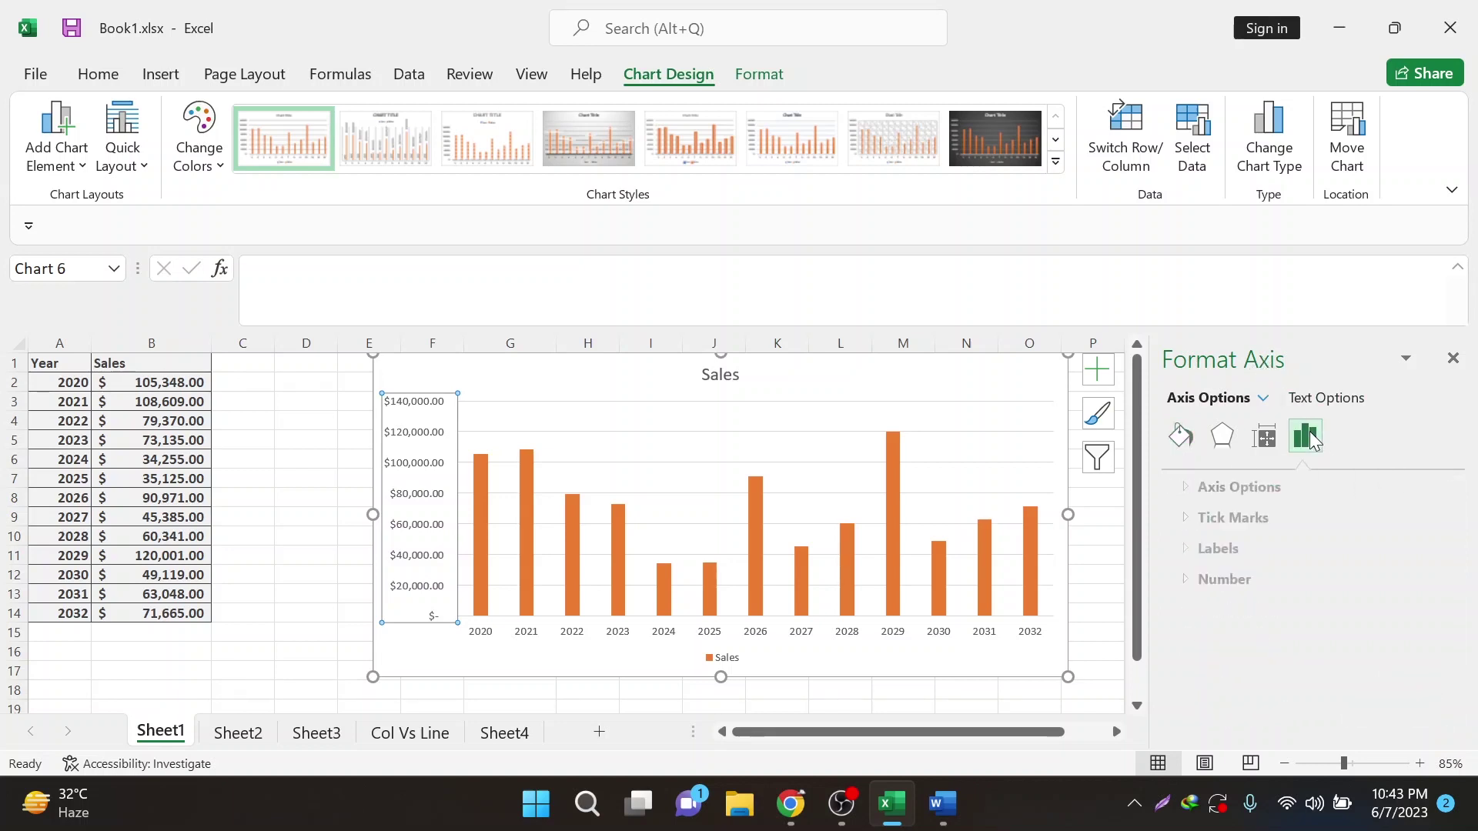
pyautogui.click(1189, 492)
pyautogui.doubleClick(1338, 549)
pyautogui.write('2')
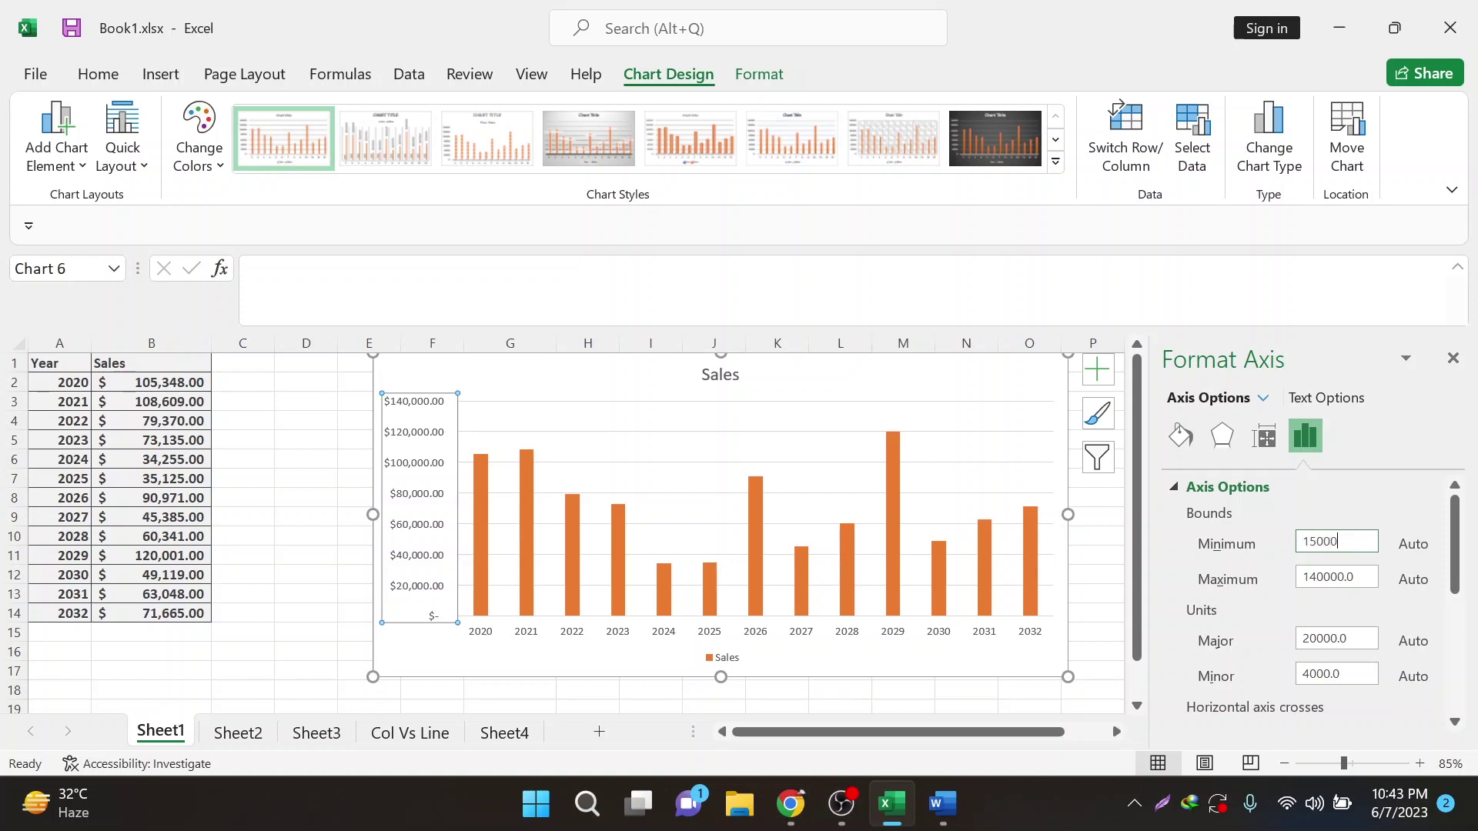
pyautogui.press('Return')
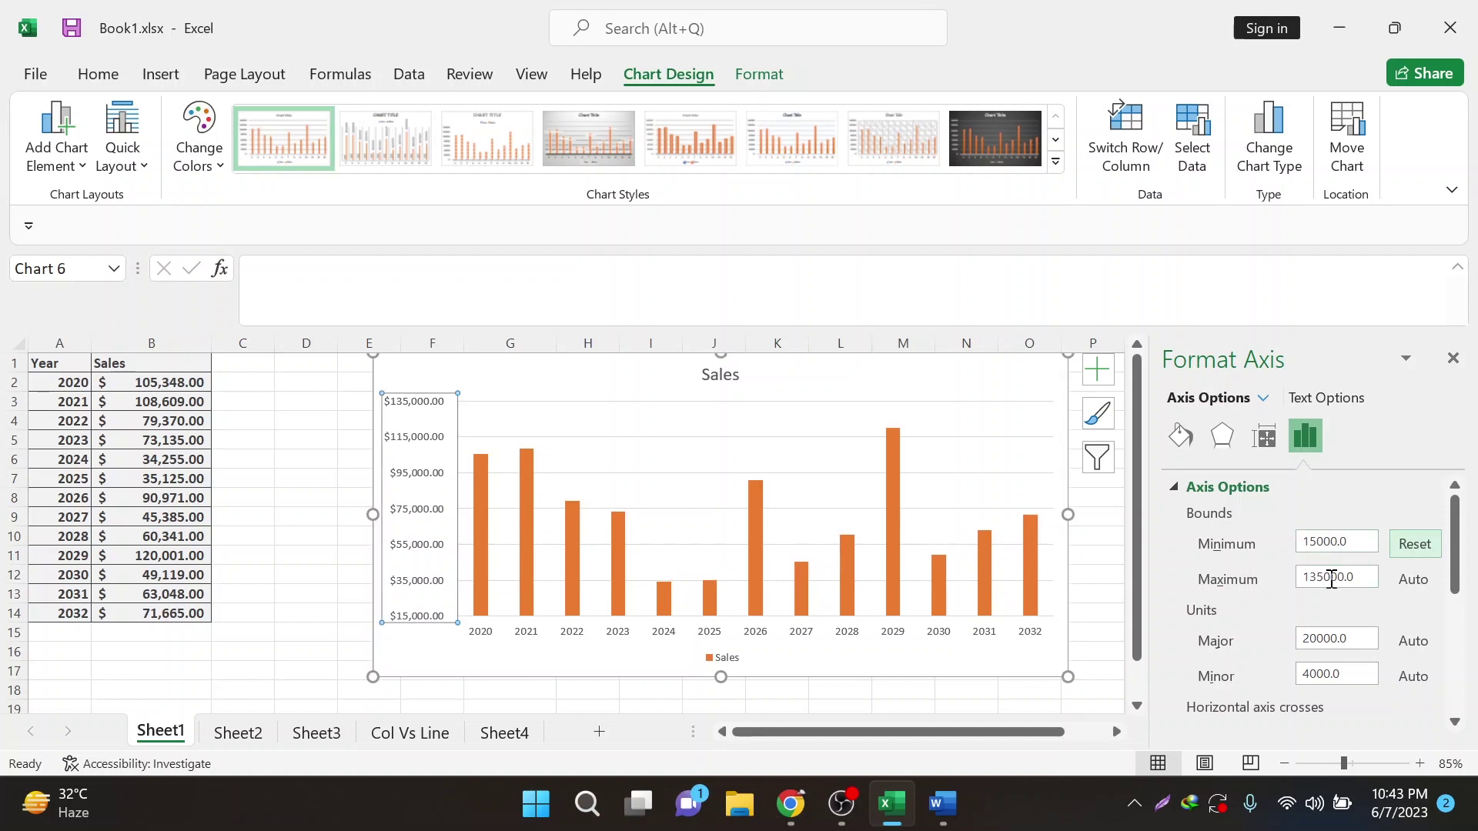
# Step: Set the Maximum to 135,000 and Major unit to 15,000, then close the pane
pyautogui.doubleClick(1332, 579)
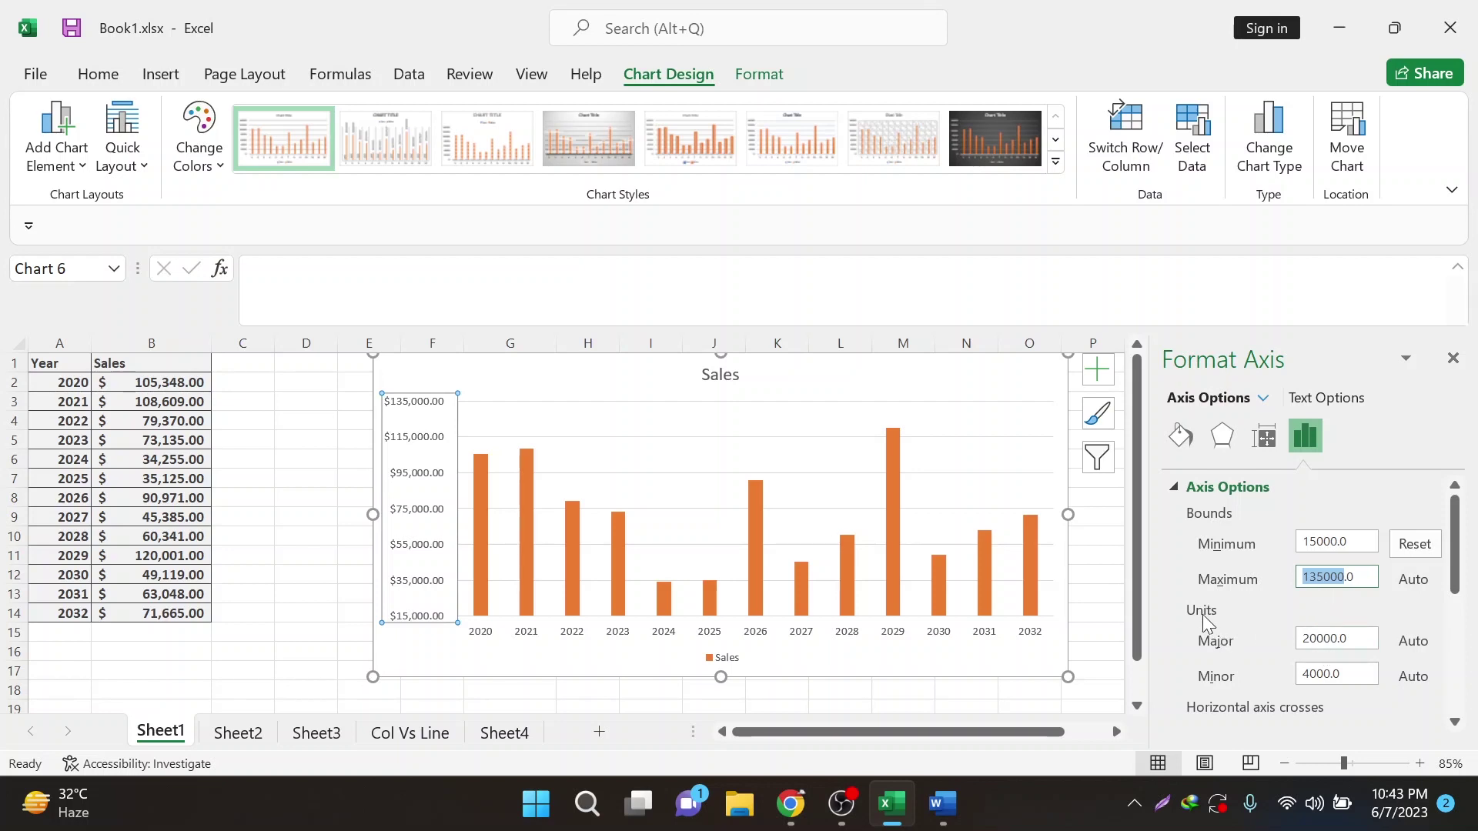
pyautogui.doubleClick(1325, 638)
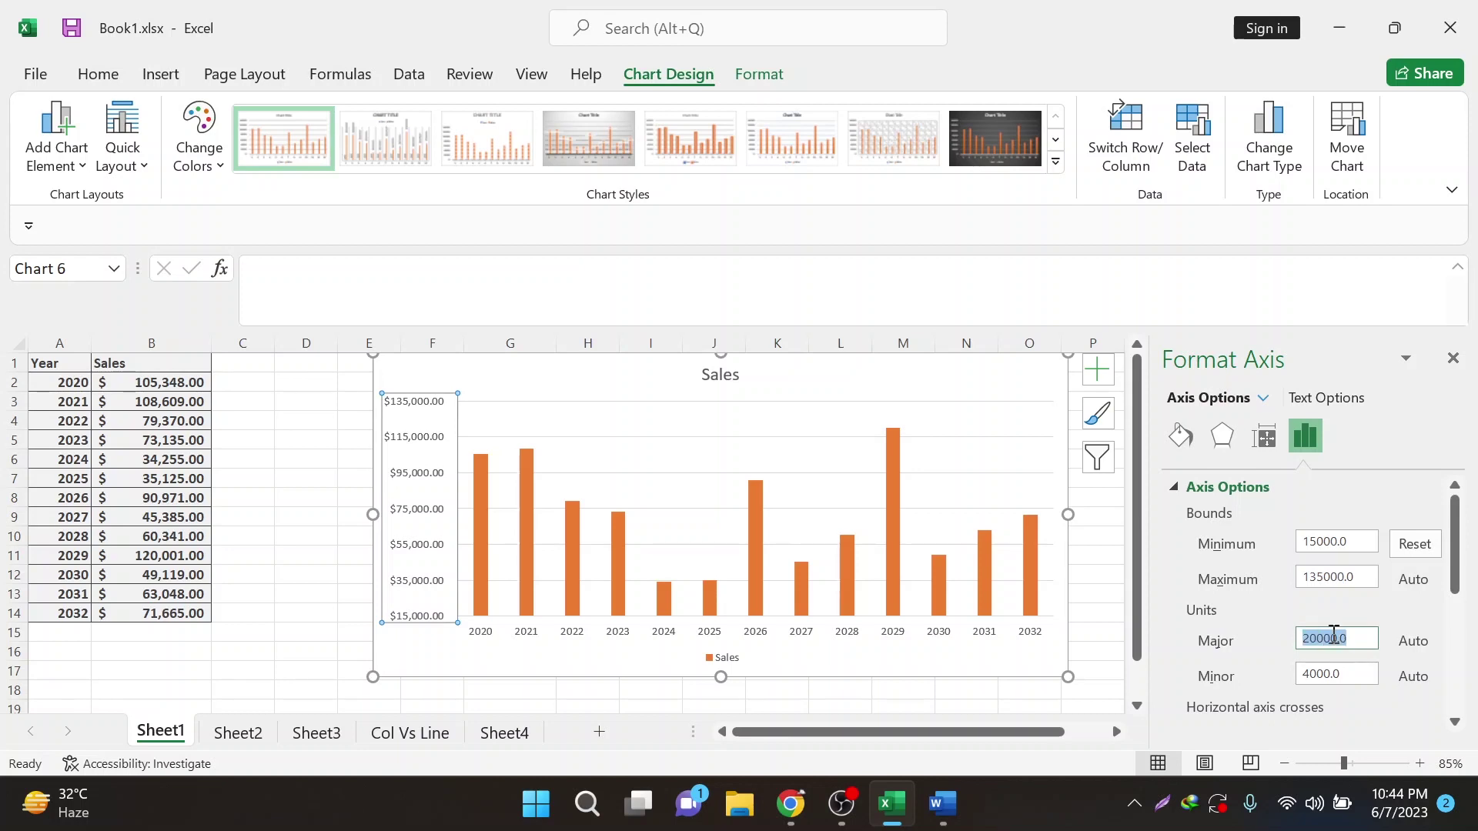
pyautogui.write('15000')
pyautogui.click(1333, 675)
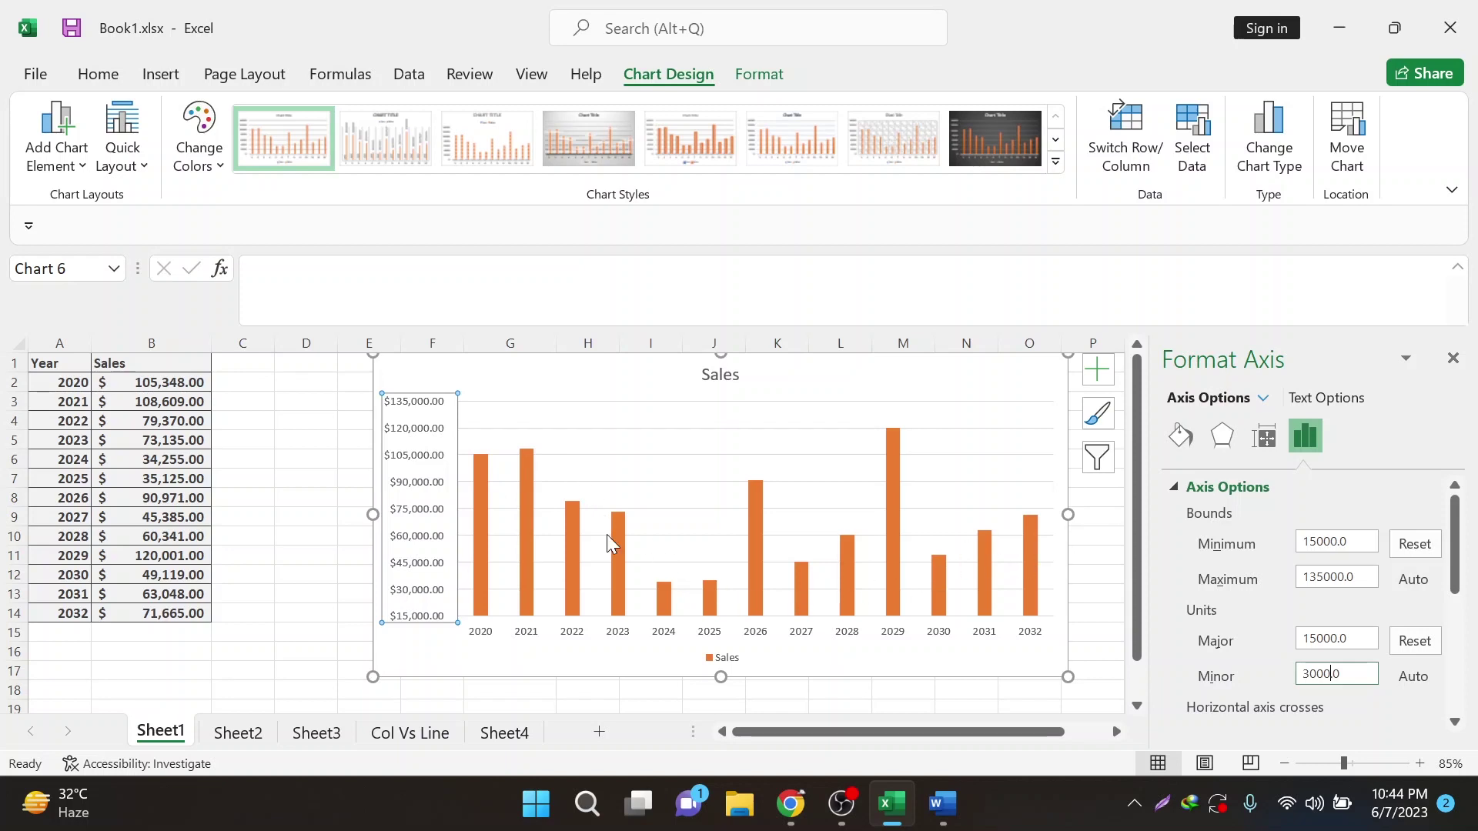
pyautogui.click(1452, 358)
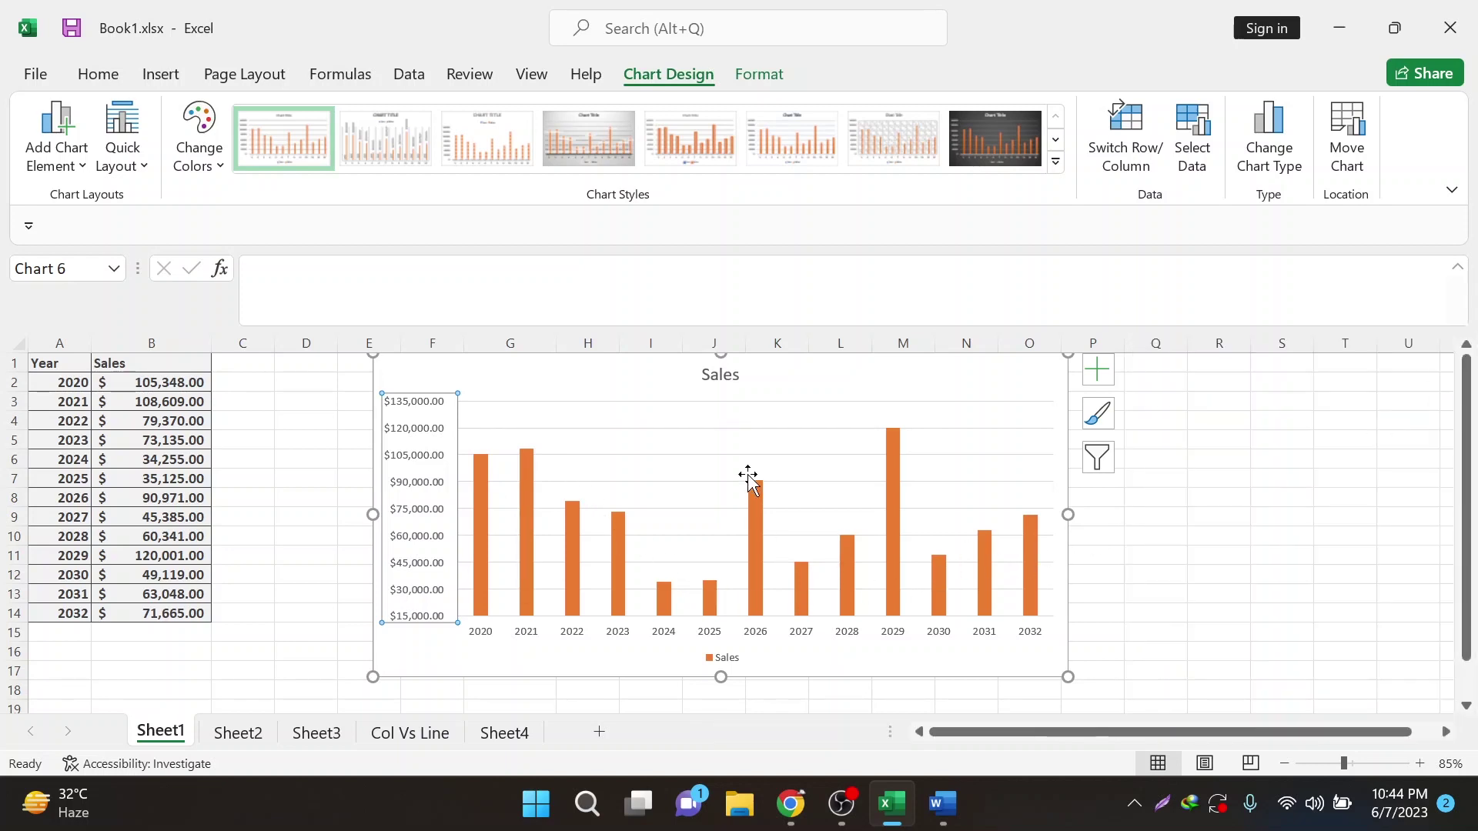
pyautogui.click(885, 375)
pyautogui.doubleClick(886, 375)
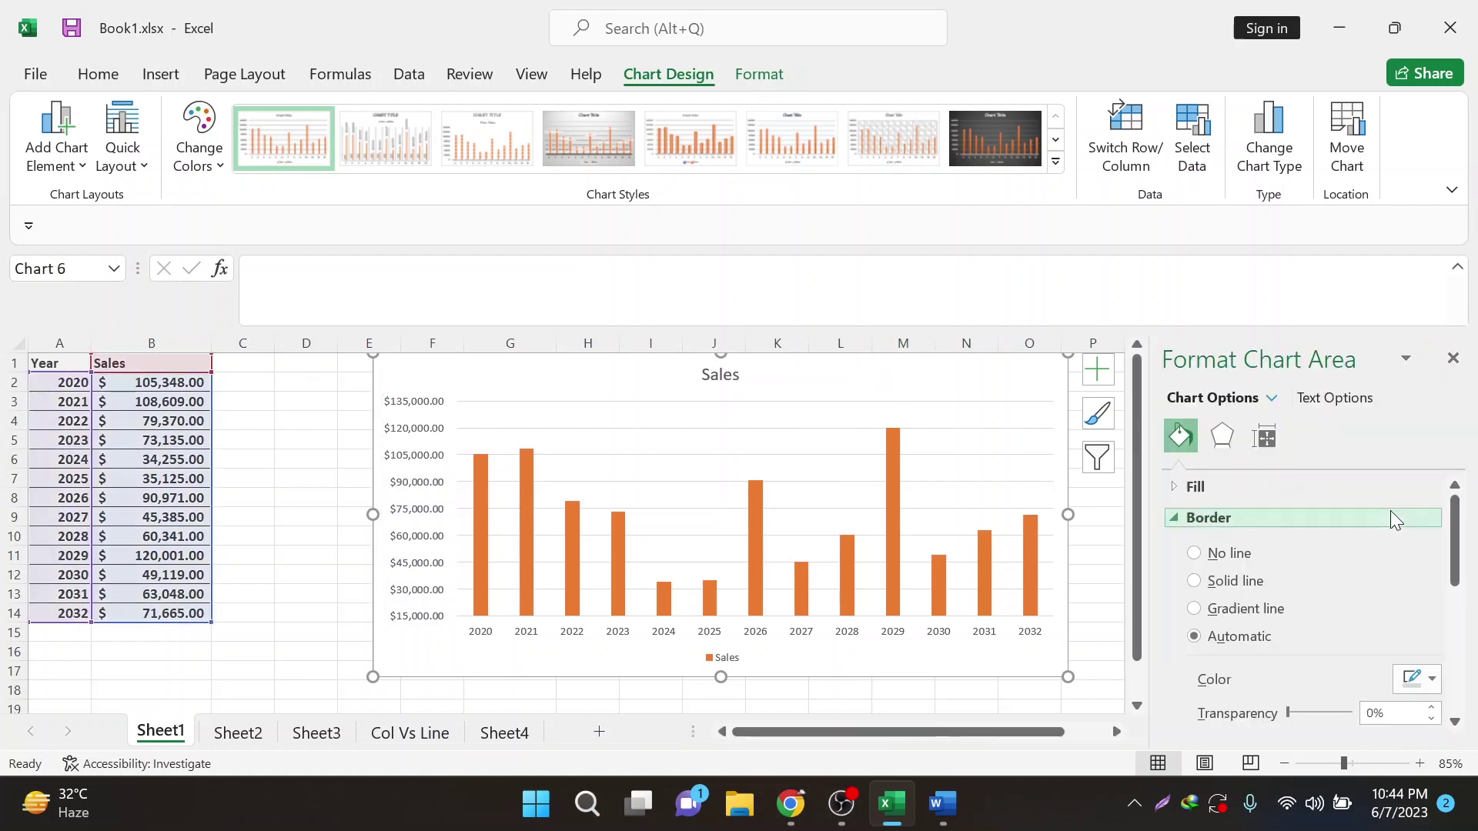
pyautogui.click(1262, 437)
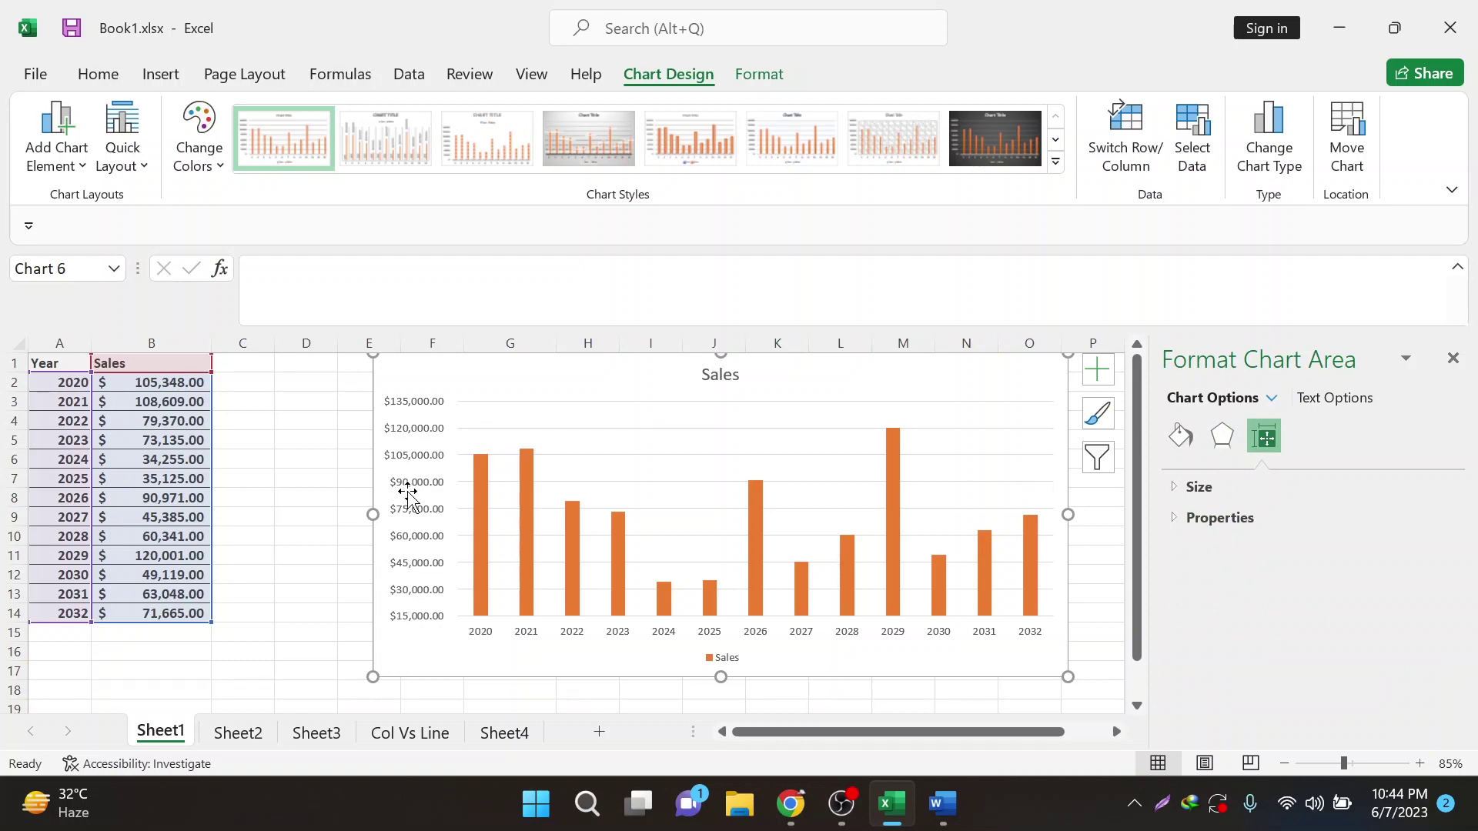
pyautogui.click(1453, 359)
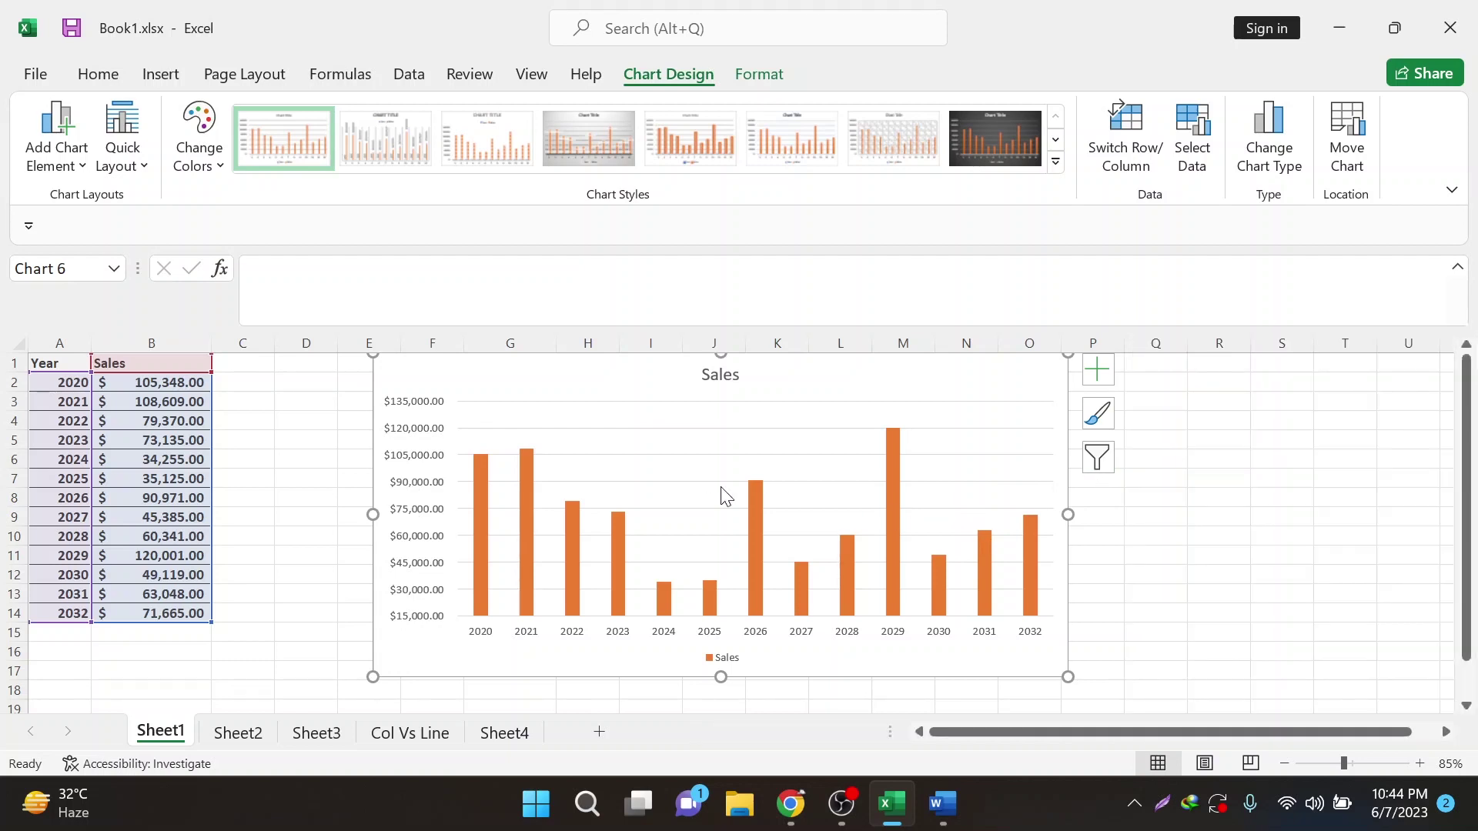
pyautogui.doubleClick(393, 497)
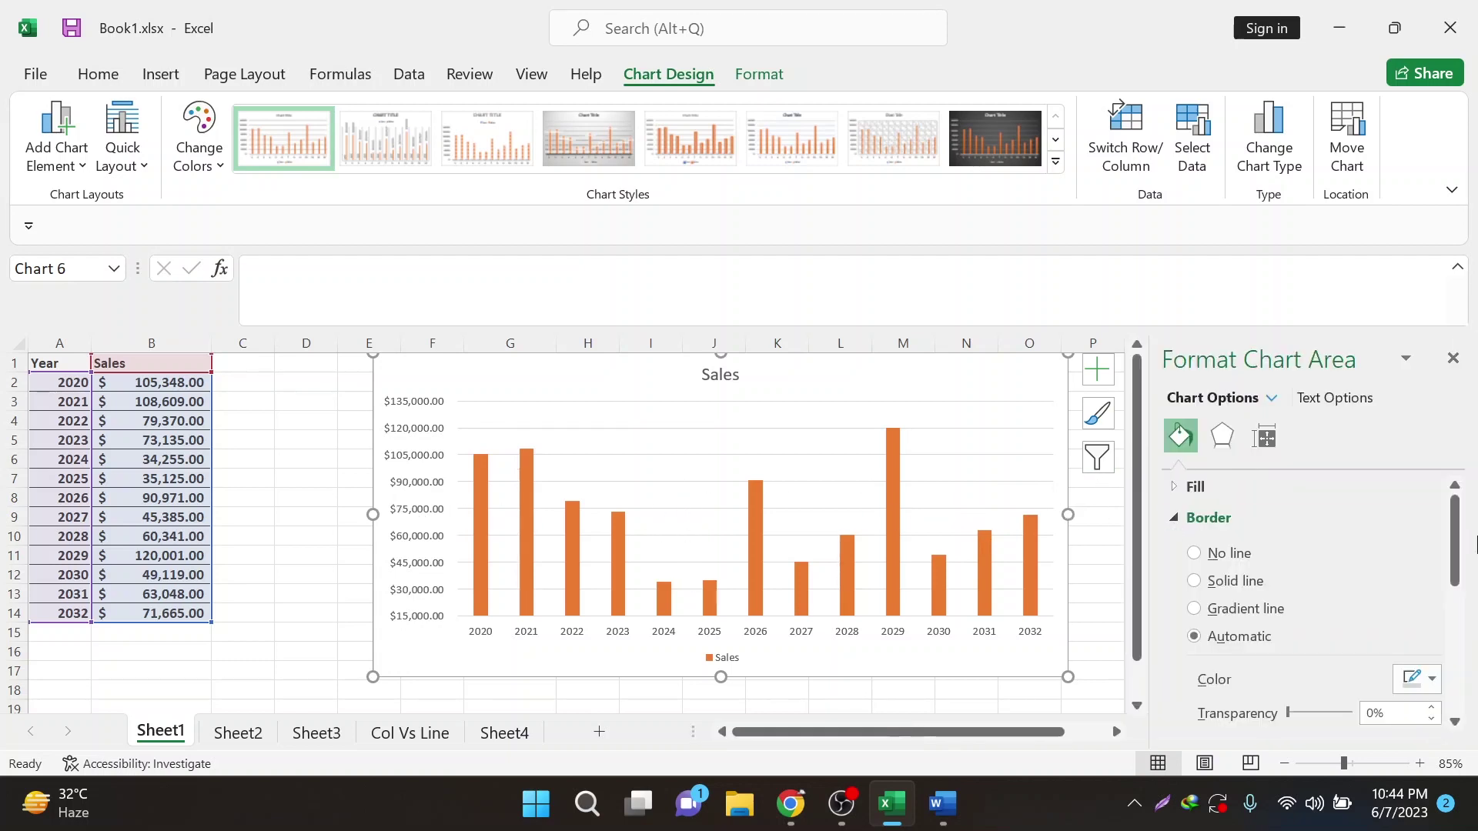
pyautogui.click(1453, 359)
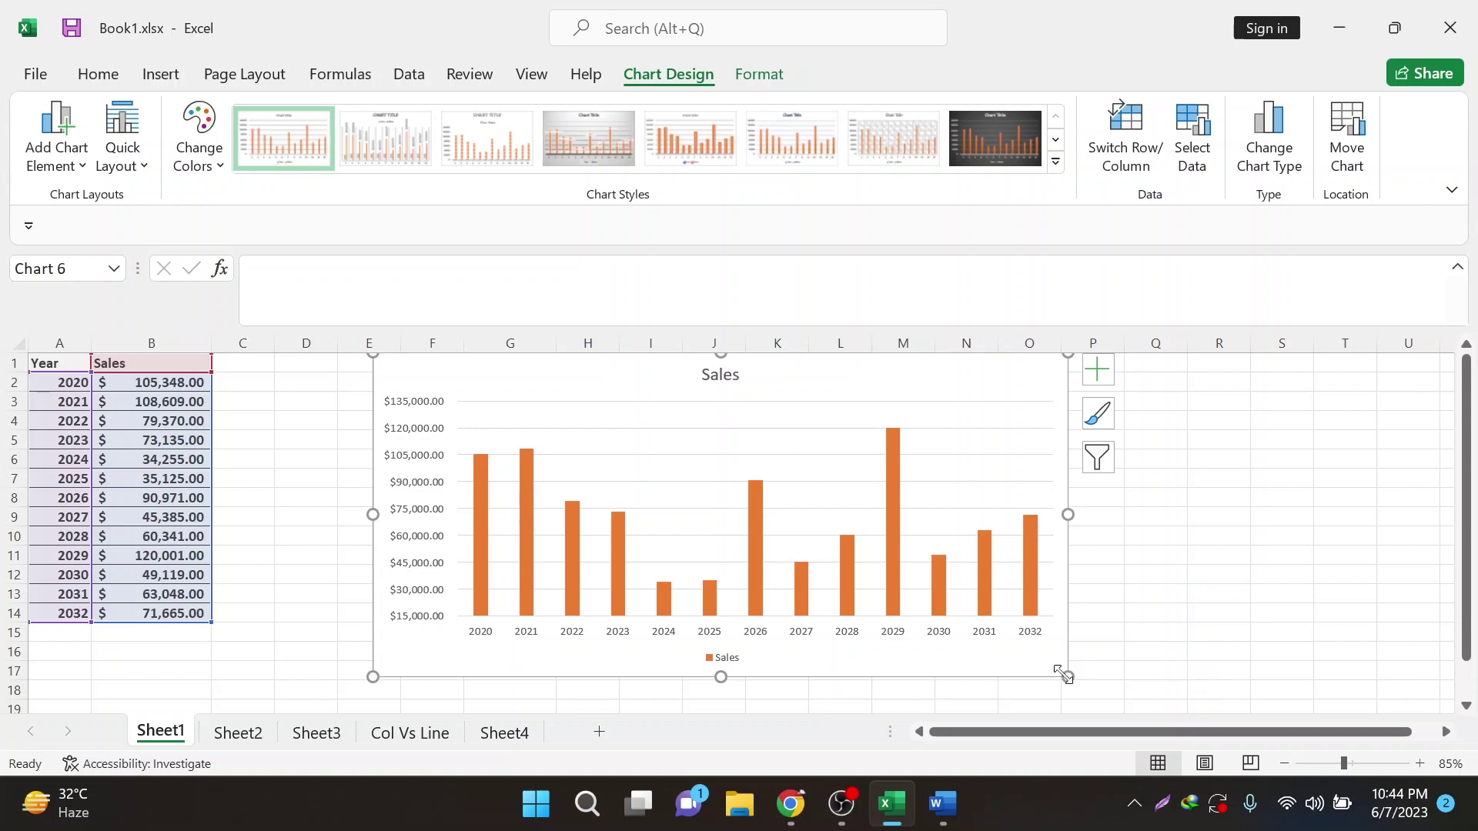
# Step: Shrink the Sales chart from its bottom-right corner and move it slightly lower over columns E–L
pyautogui.moveTo(1064, 675); pyautogui.dragTo(848, 636)
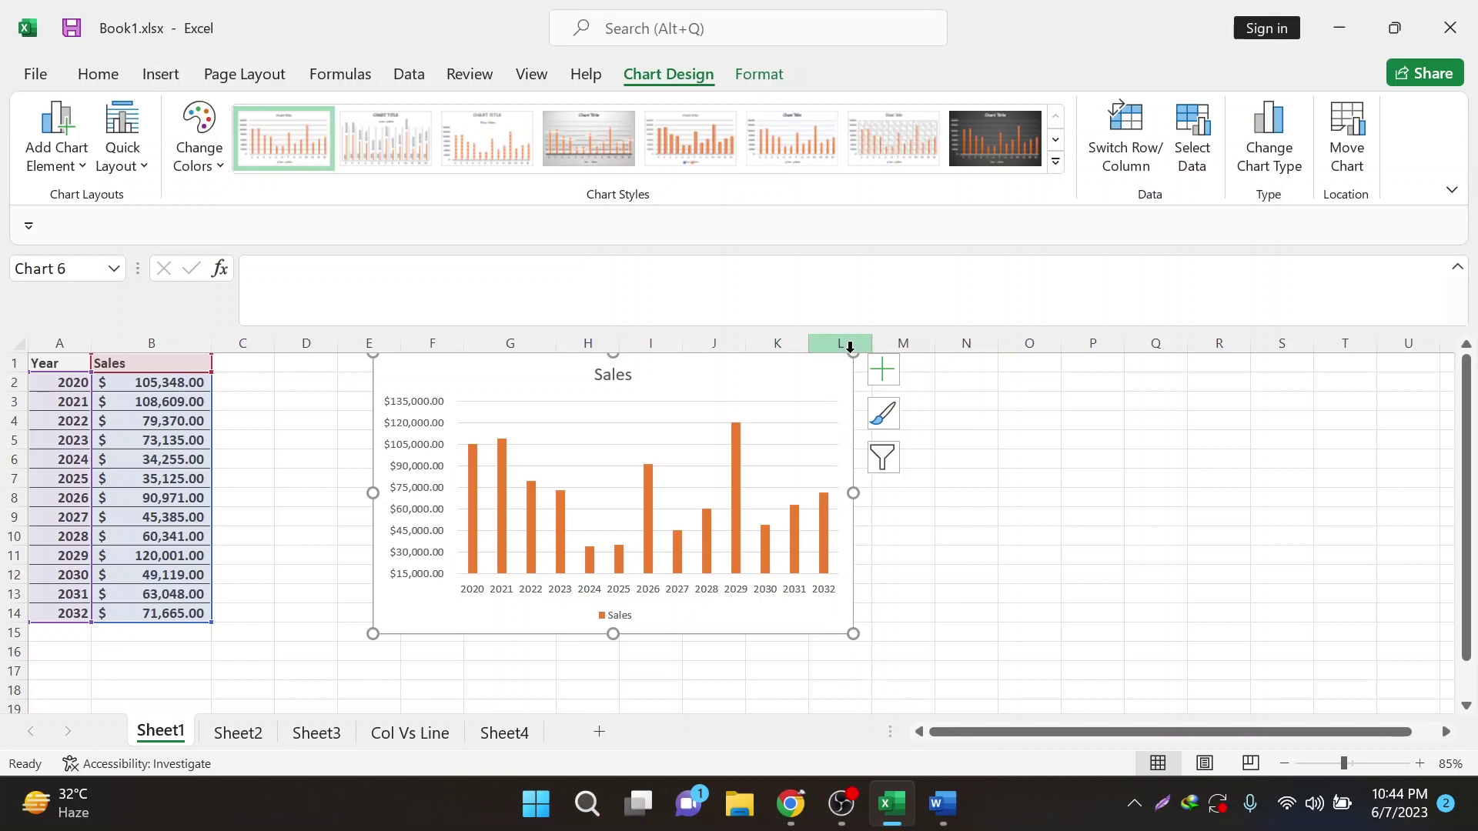
pyautogui.moveTo(845, 371); pyautogui.dragTo(828, 408)
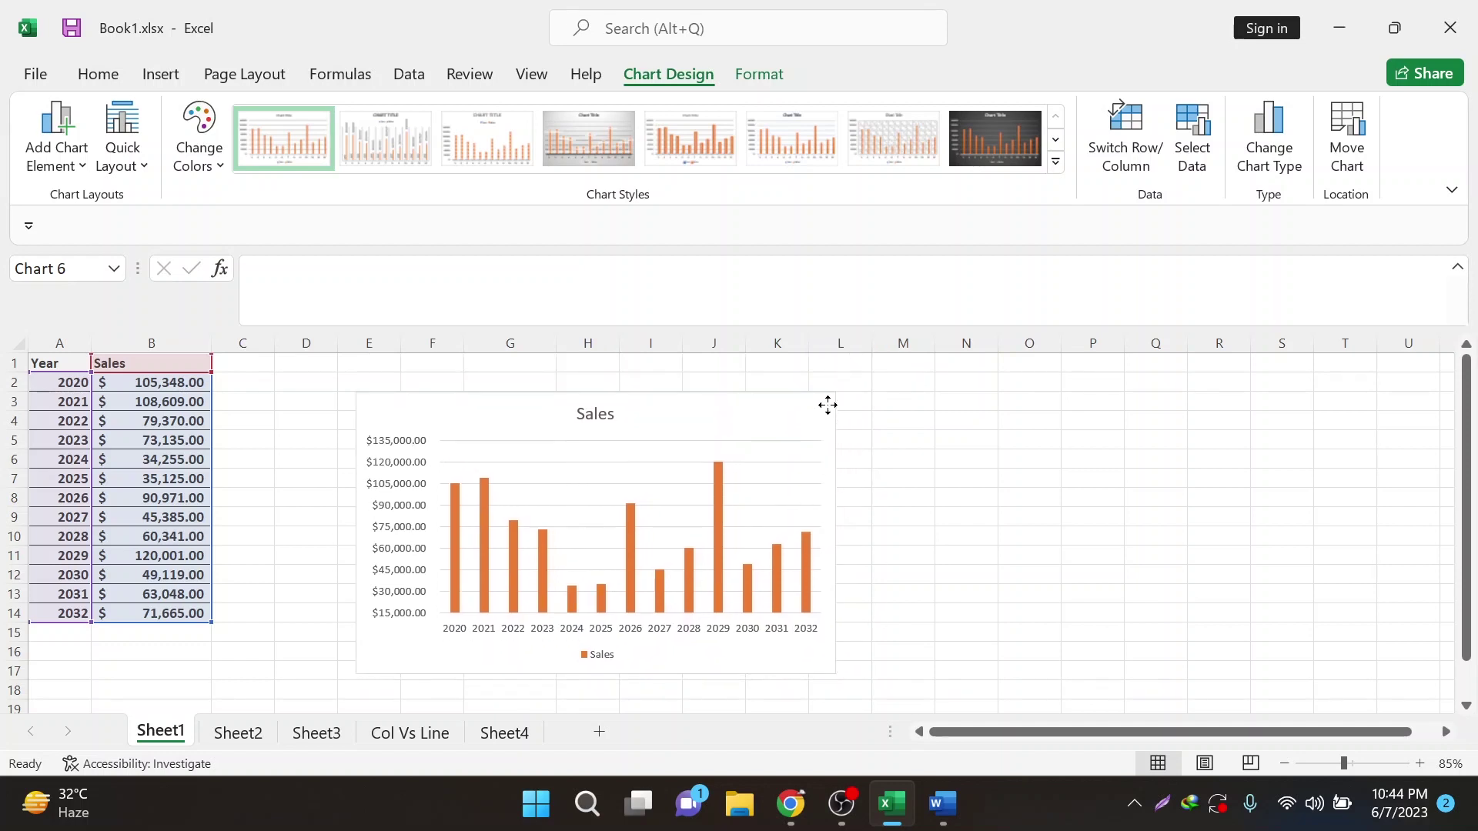
pyautogui.click(143, 80)
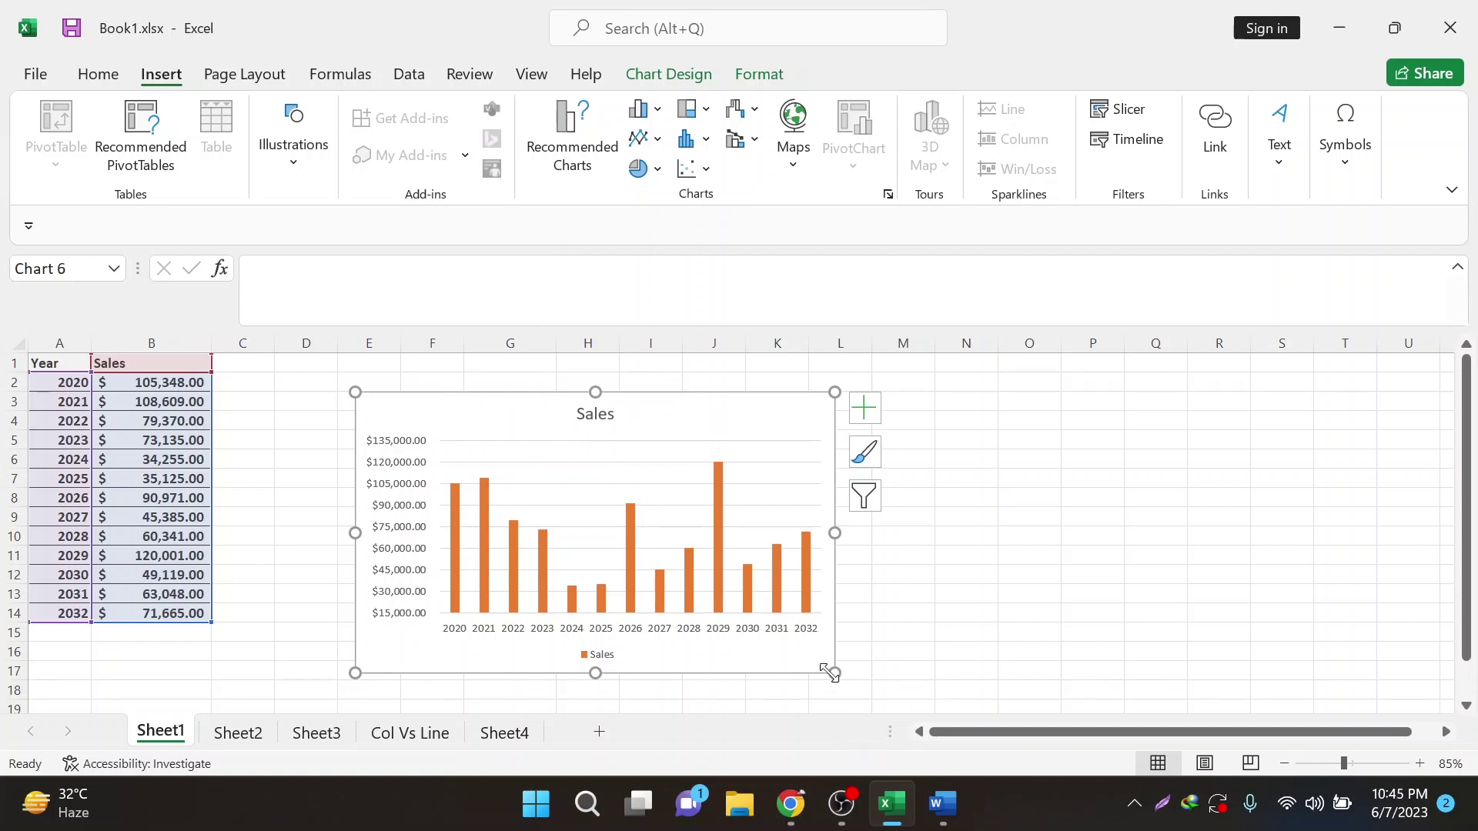
# Step: Widen the Sales chart to about column N, then view Sheet3, Col Vs Line and Sheet2
pyautogui.moveTo(830, 671); pyautogui.dragTo(983, 697)
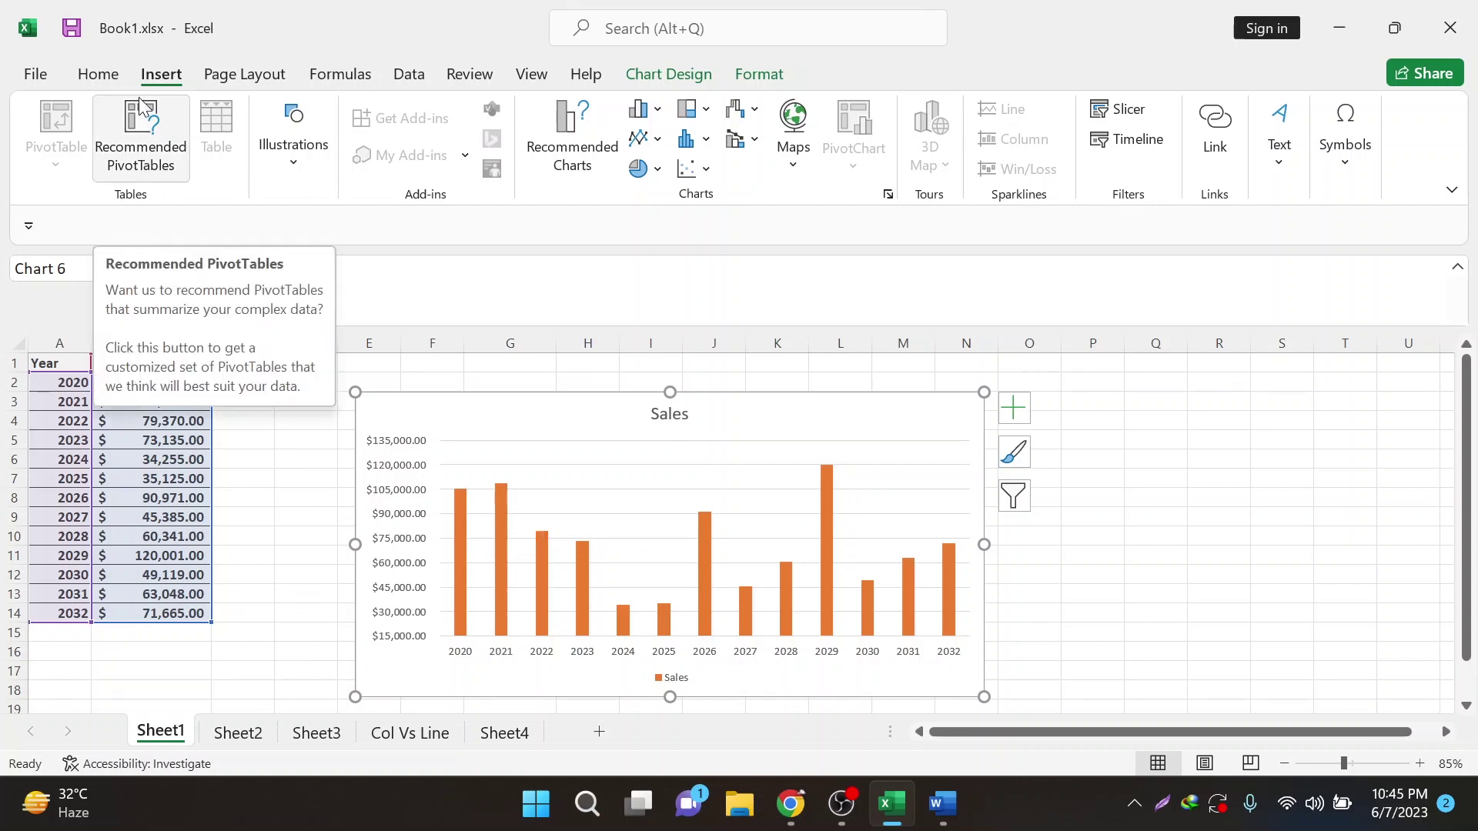
pyautogui.click(331, 741)
pyautogui.click(411, 732)
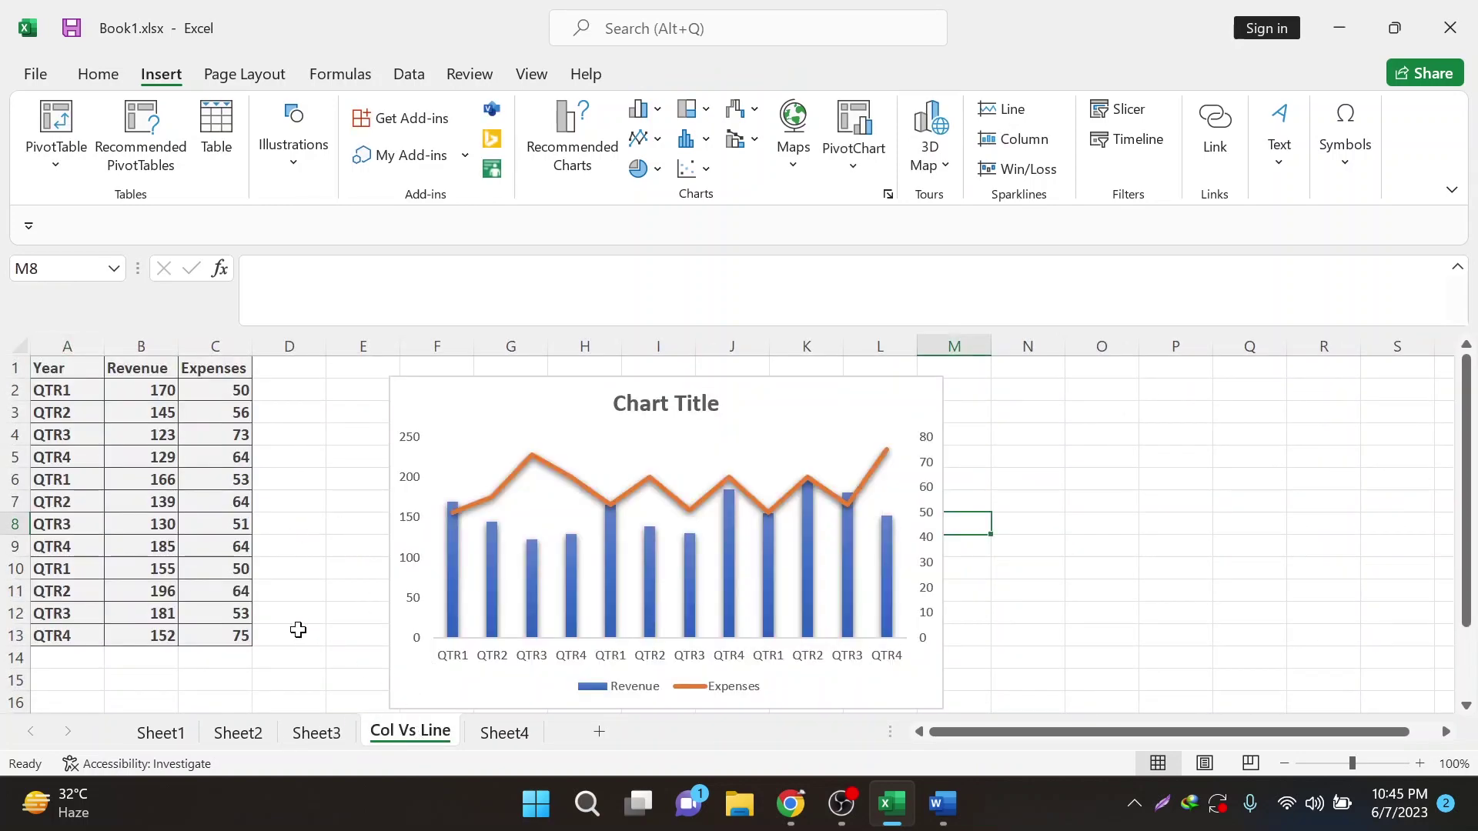
pyautogui.click(236, 735)
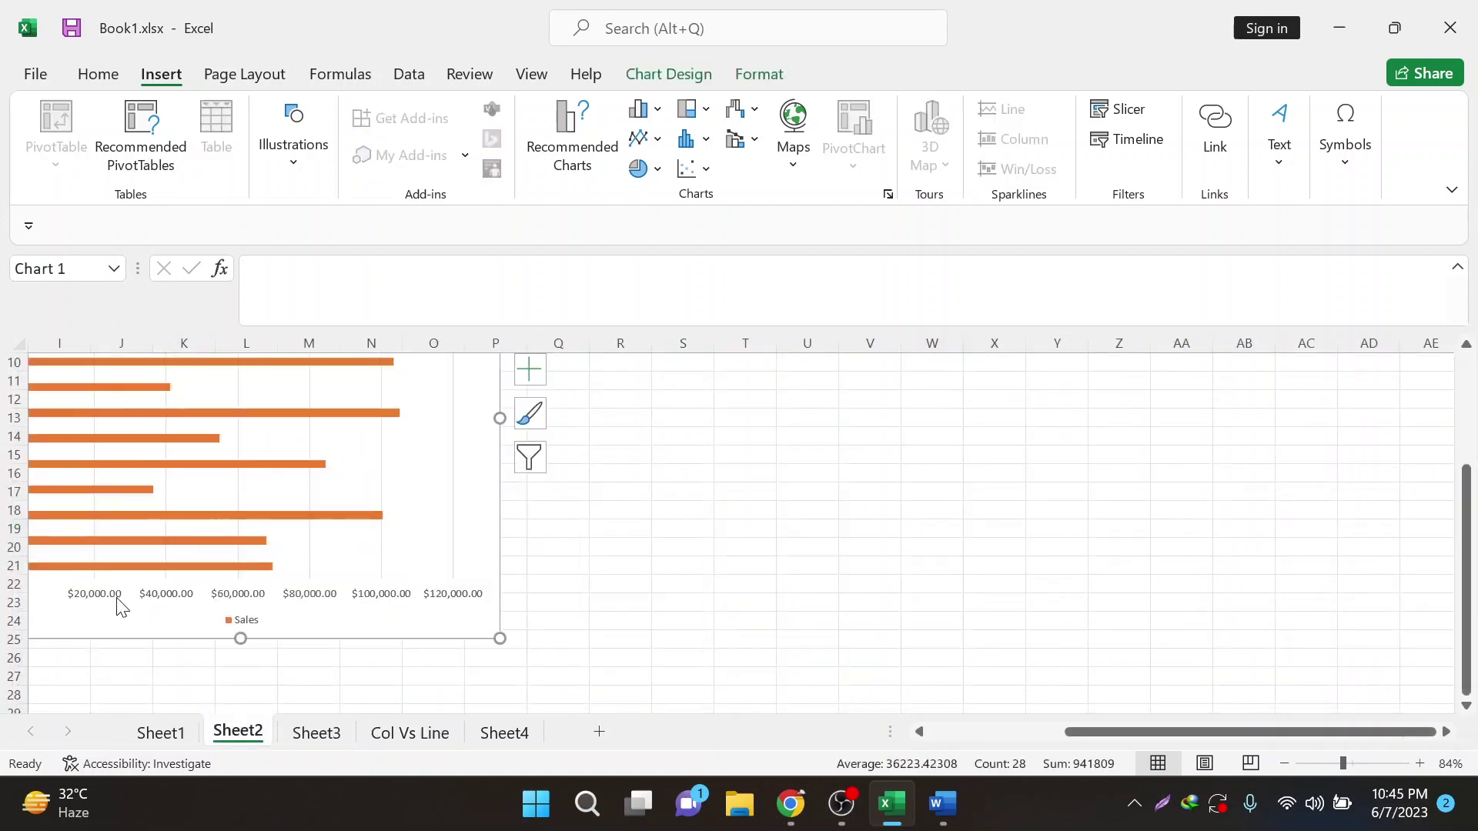
# Step: Go back to Sheet1 and select the Year and Sales data in A2:B14
pyautogui.click(161, 732)
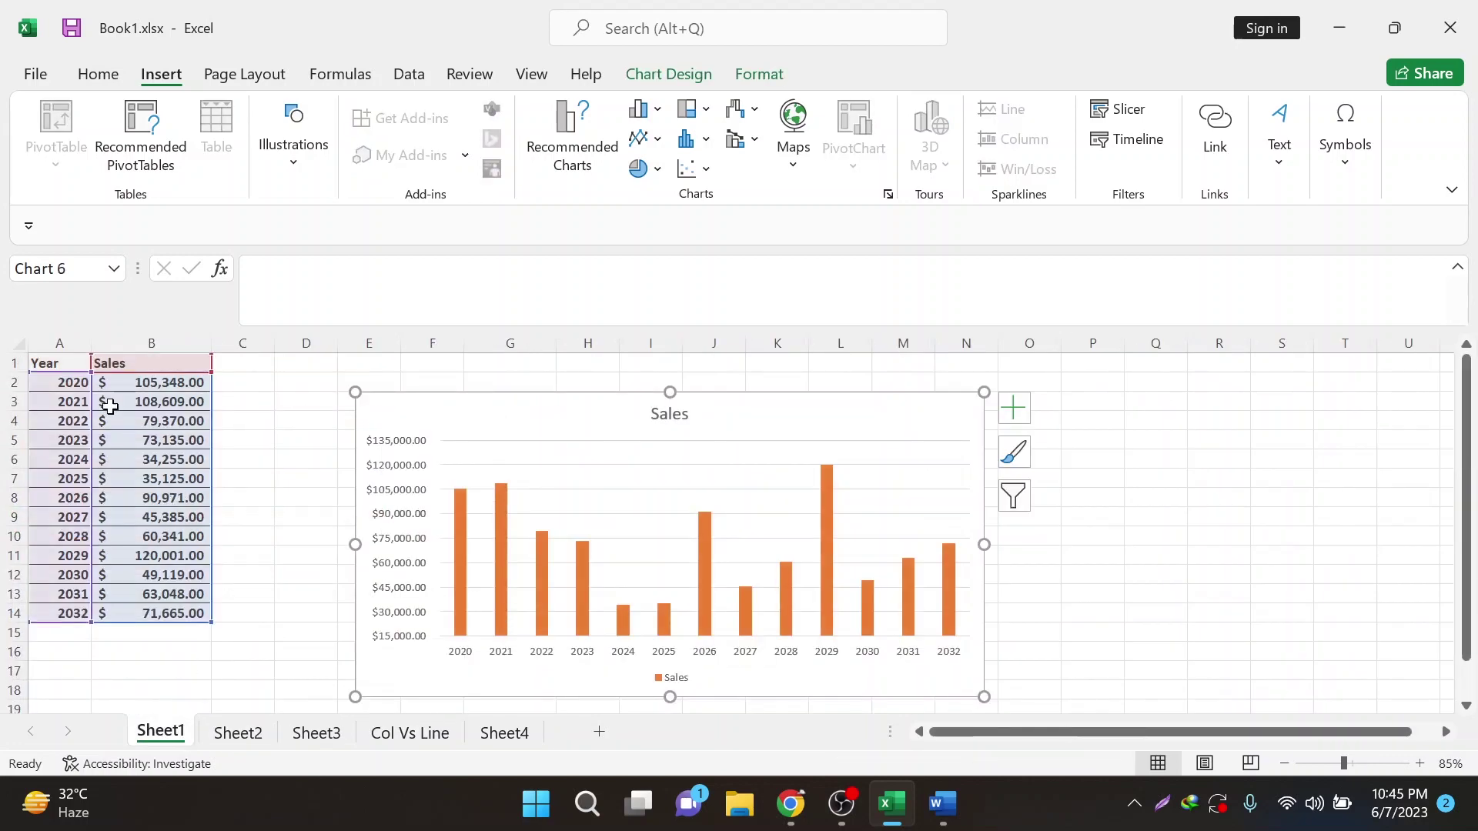
pyautogui.click(72, 382)
pyautogui.click(194, 381)
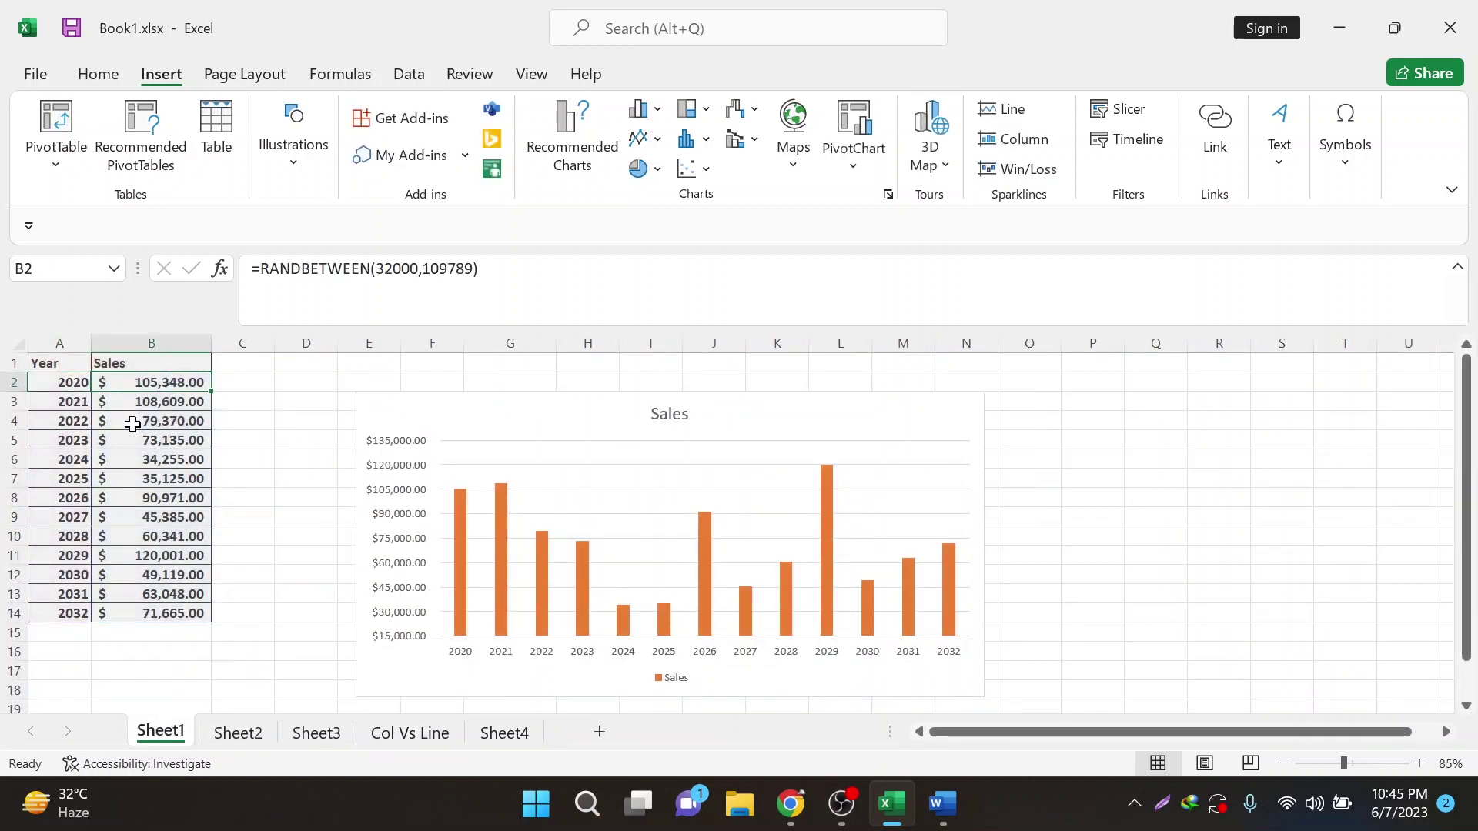
pyautogui.moveTo(55, 387); pyautogui.dragTo(145, 604)
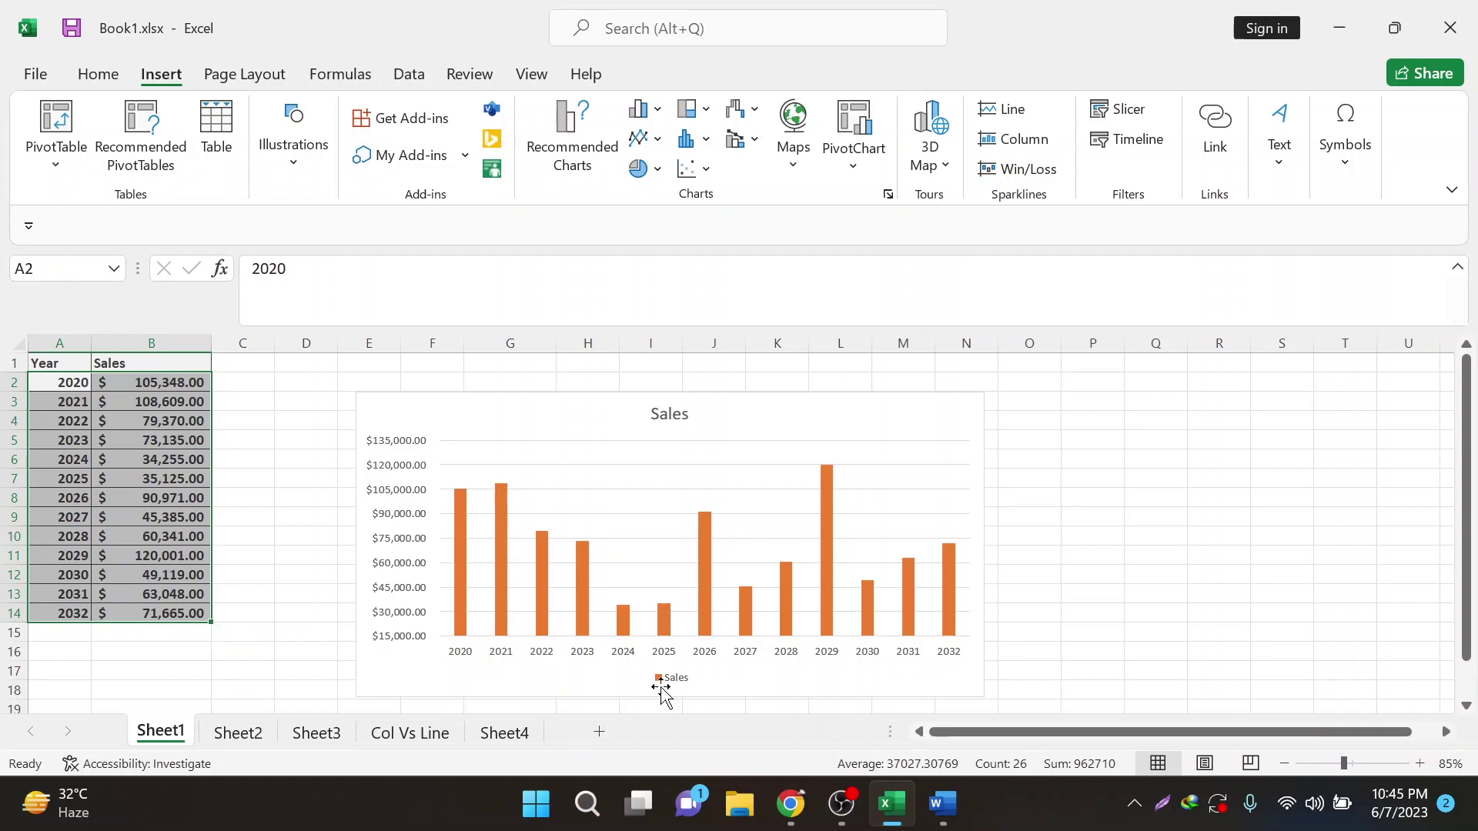
# Step: Minimize the browser, reselect A2:B14 and select the Sales column chart
pyautogui.click(736, 716)
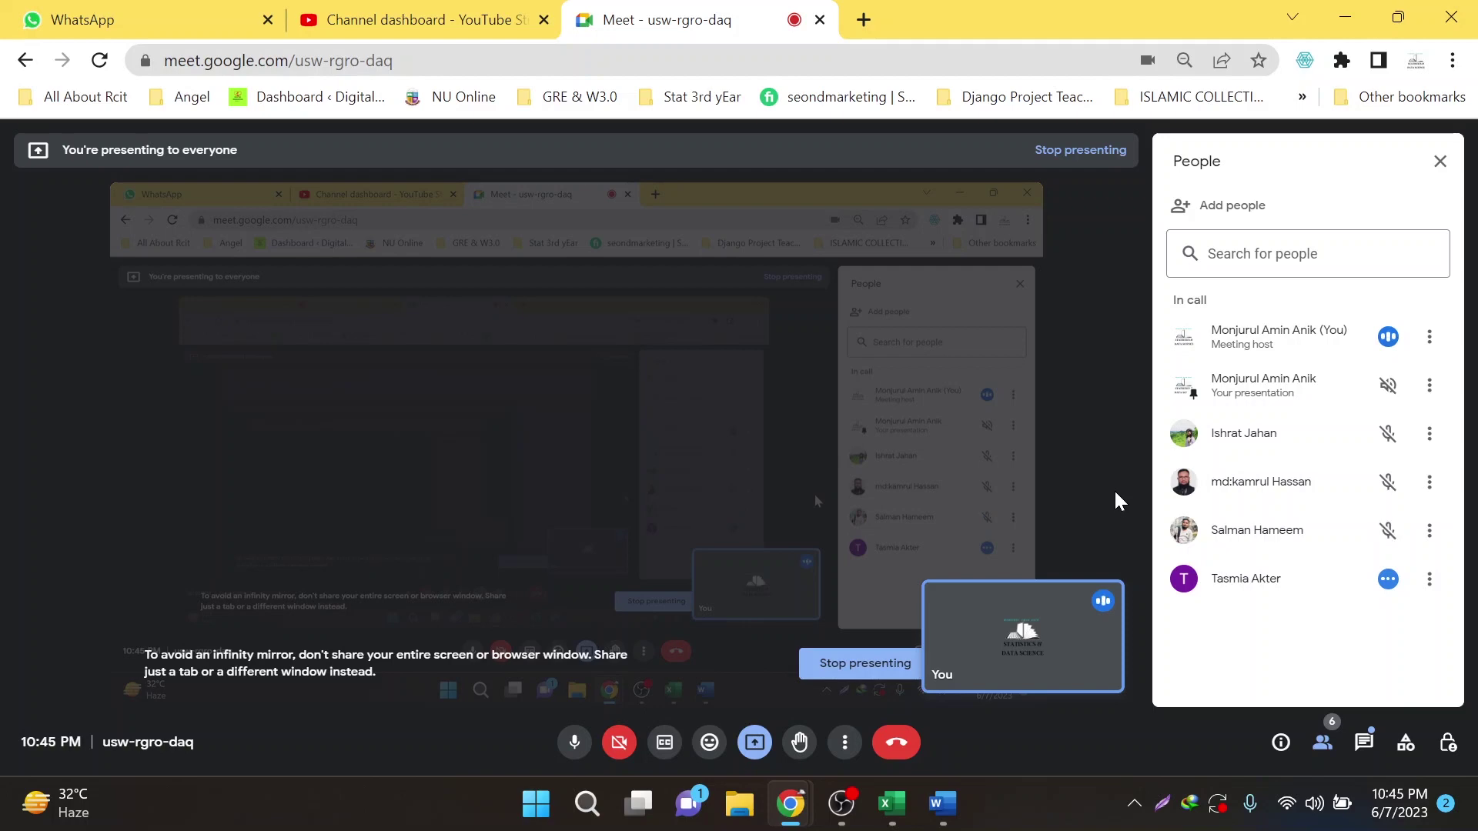
pyautogui.click(1346, 17)
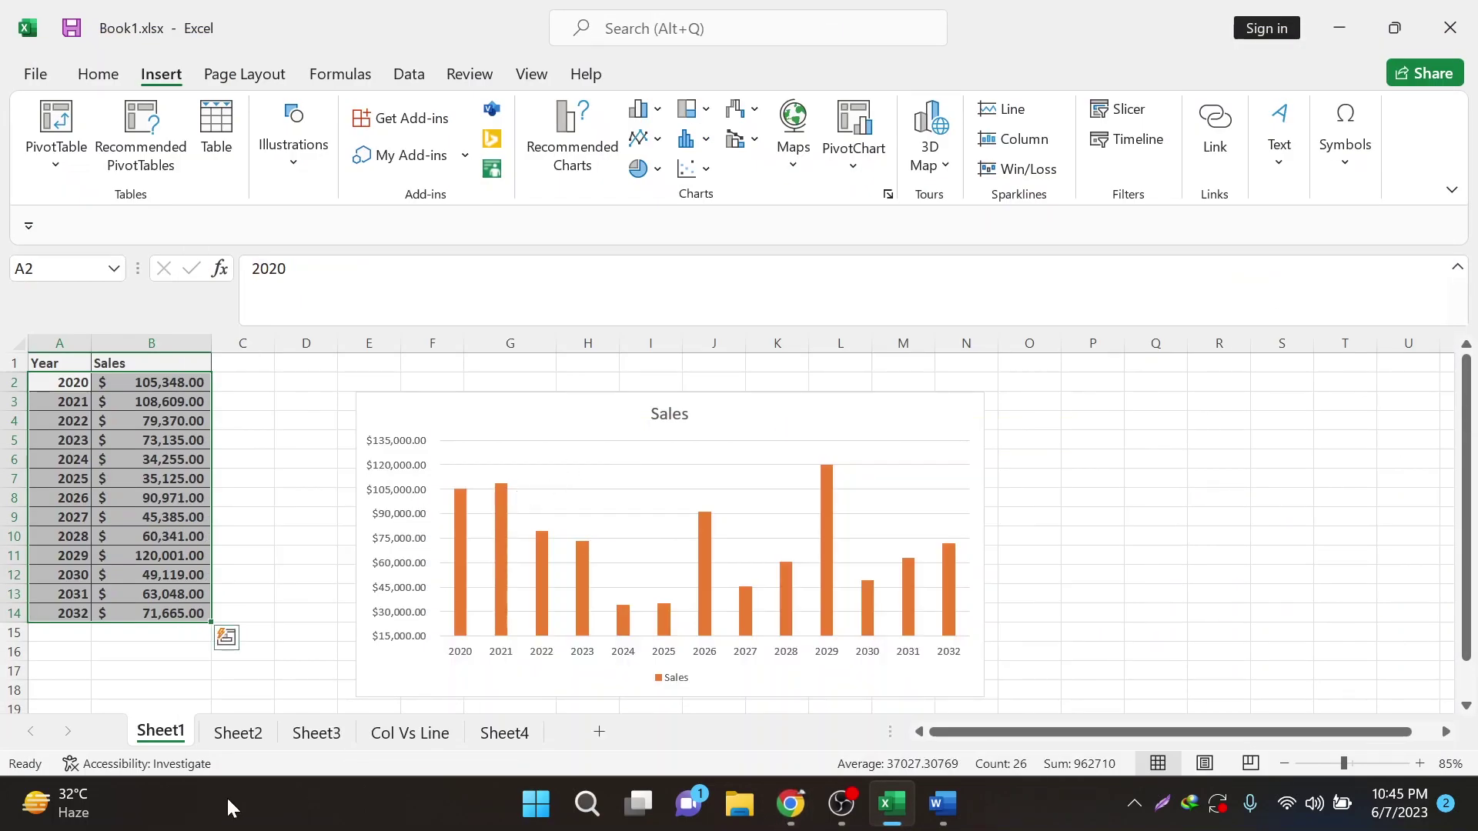
pyautogui.moveTo(150, 382); pyautogui.dragTo(148, 607)
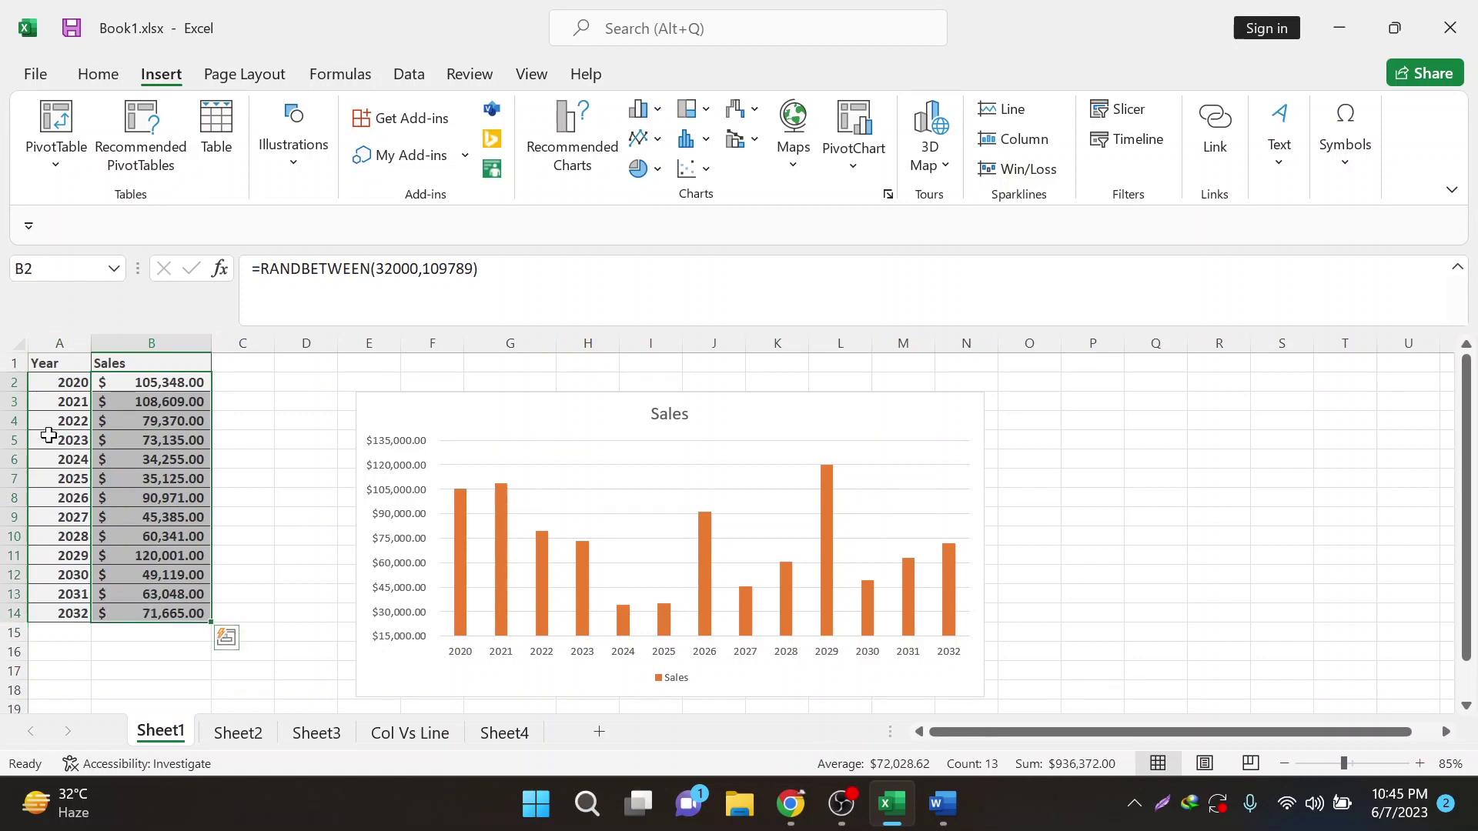
pyautogui.moveTo(54, 382); pyautogui.dragTo(149, 608)
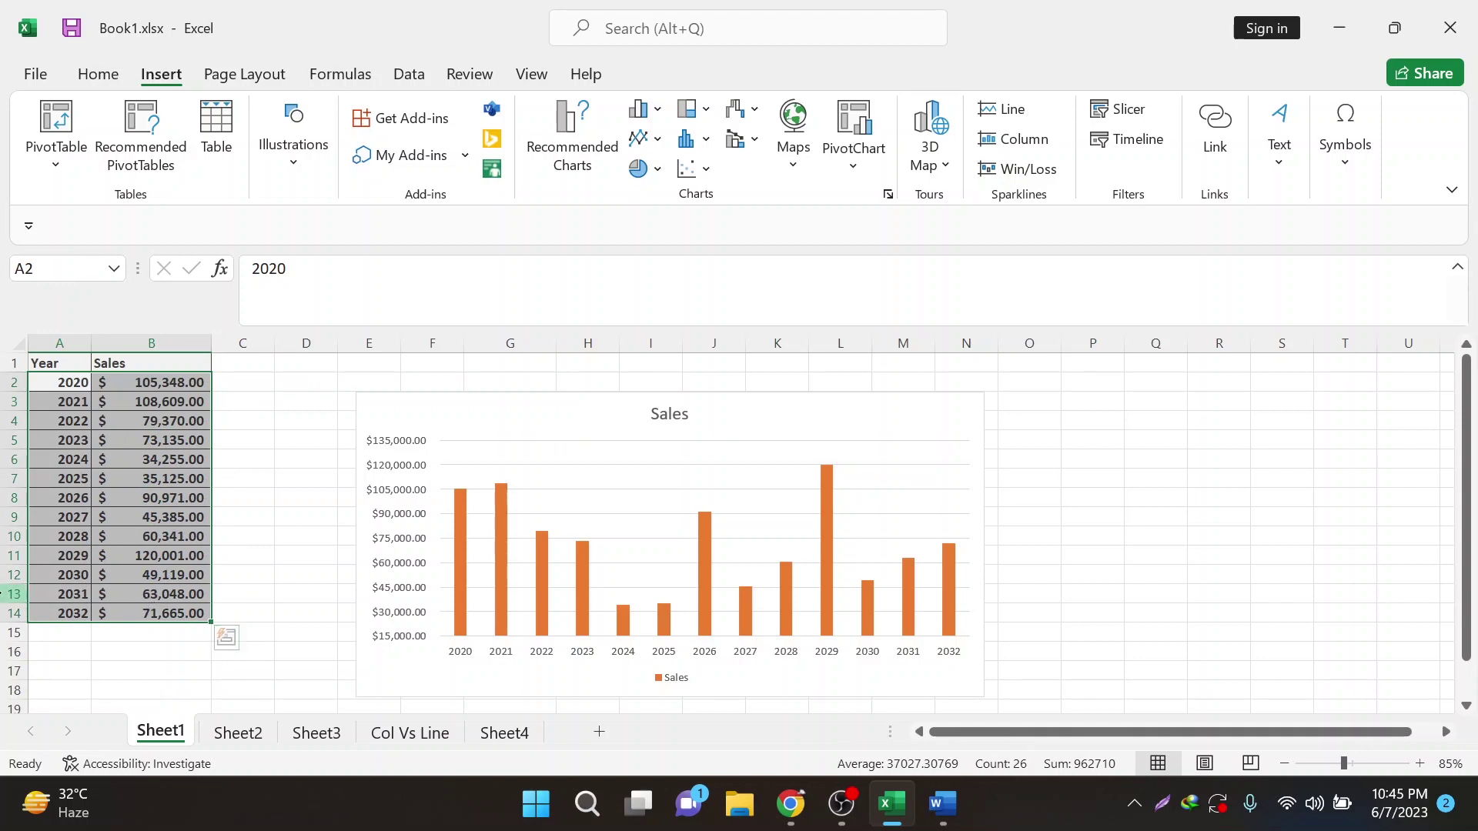
pyautogui.hotkey('alt', 'space')
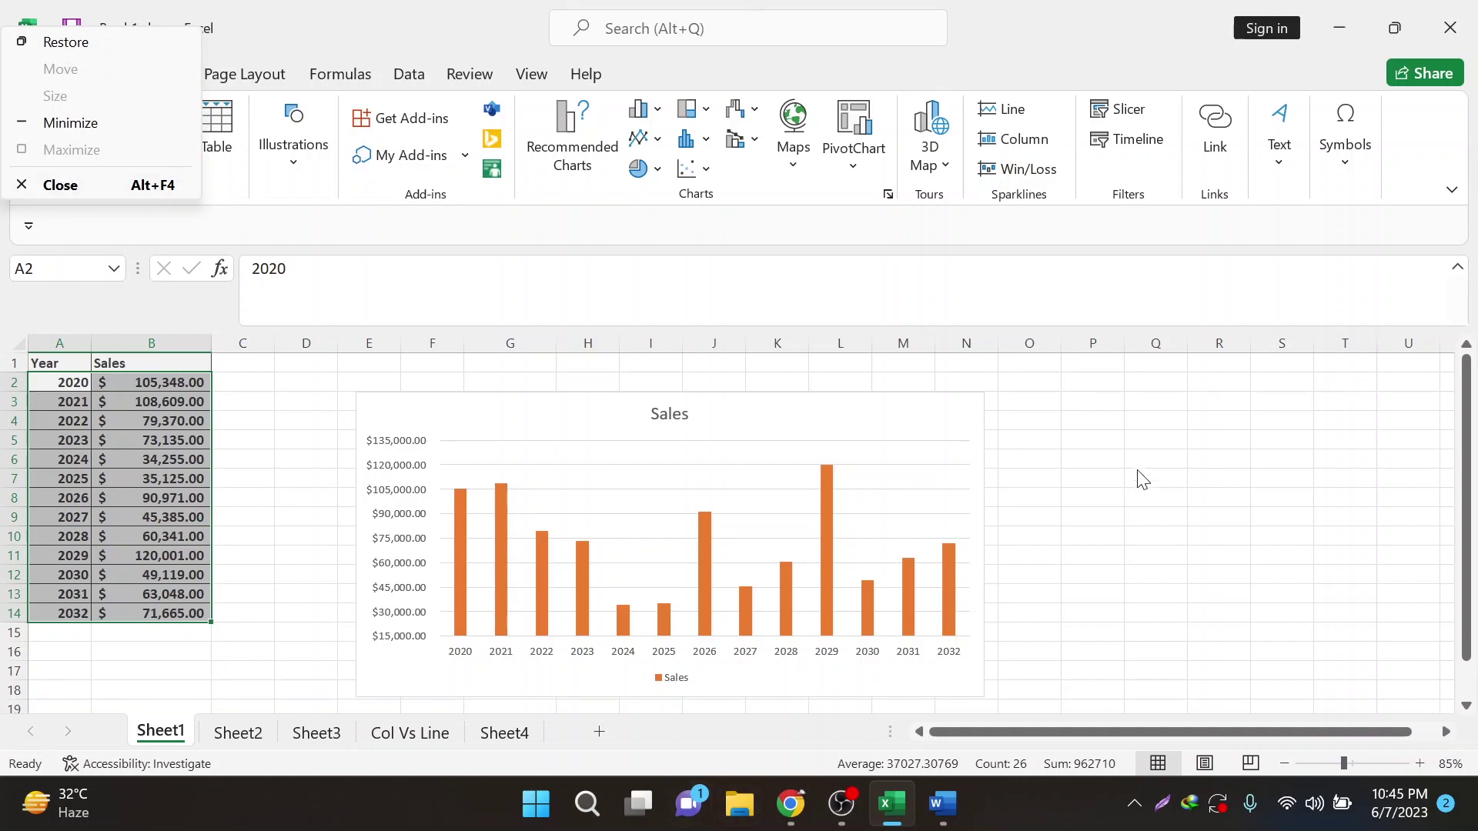
pyautogui.click(985, 485)
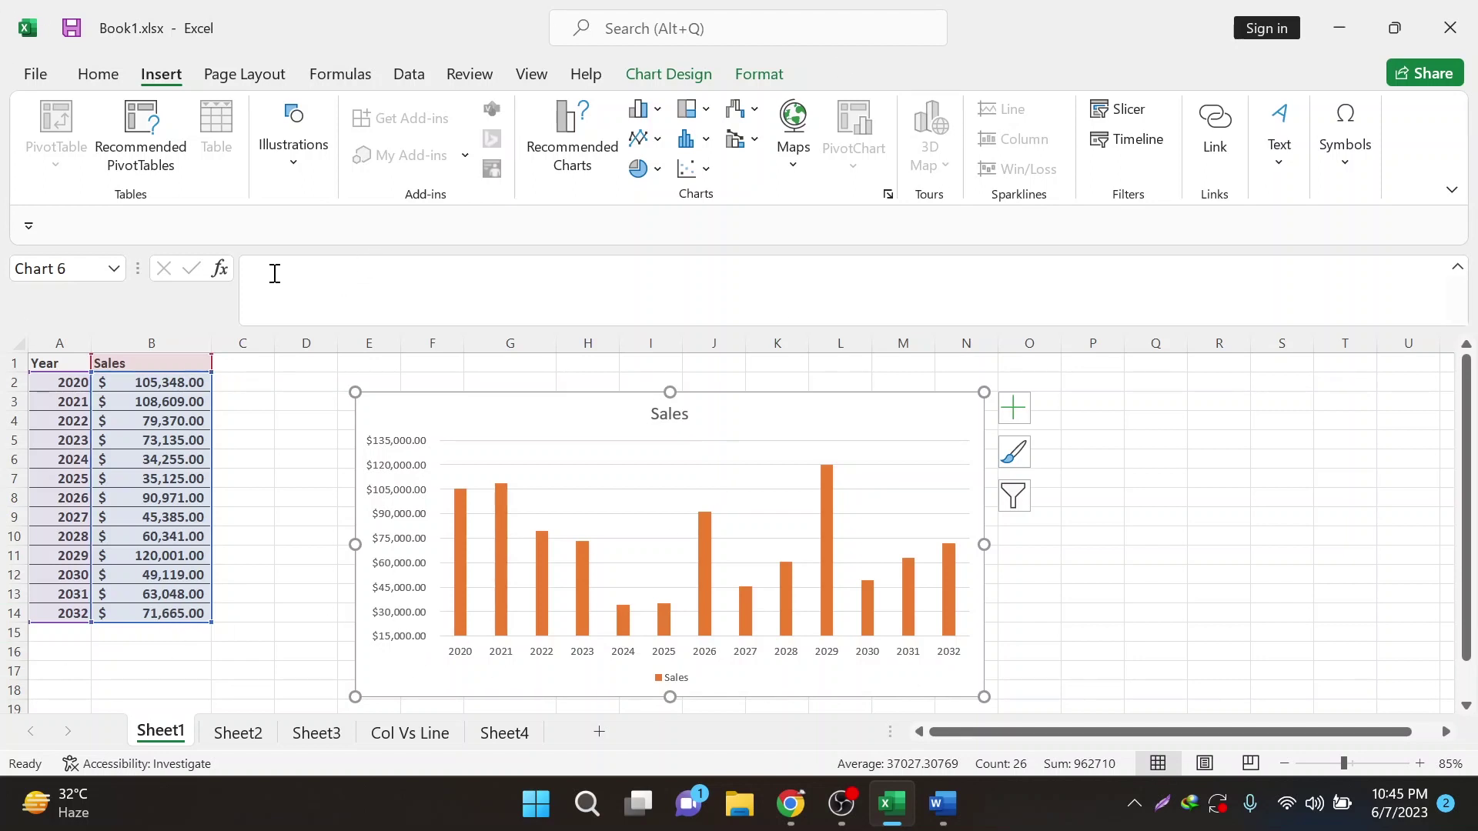
pyautogui.click(389, 733)
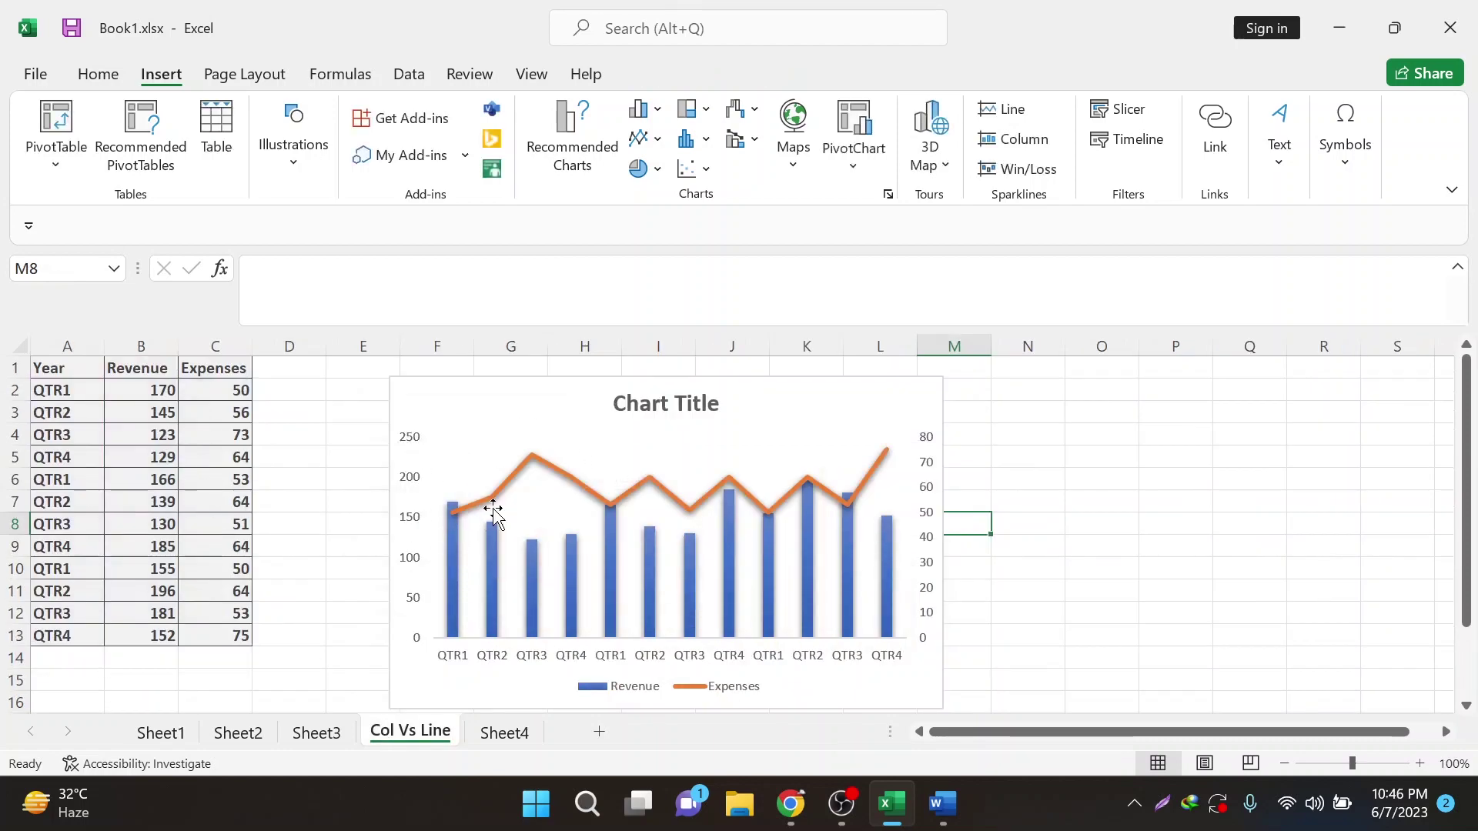
# Step: Shrink the Revenue/Expenses combo chart from its corner, then select cell A2 (QTR1)
pyautogui.click(912, 699)
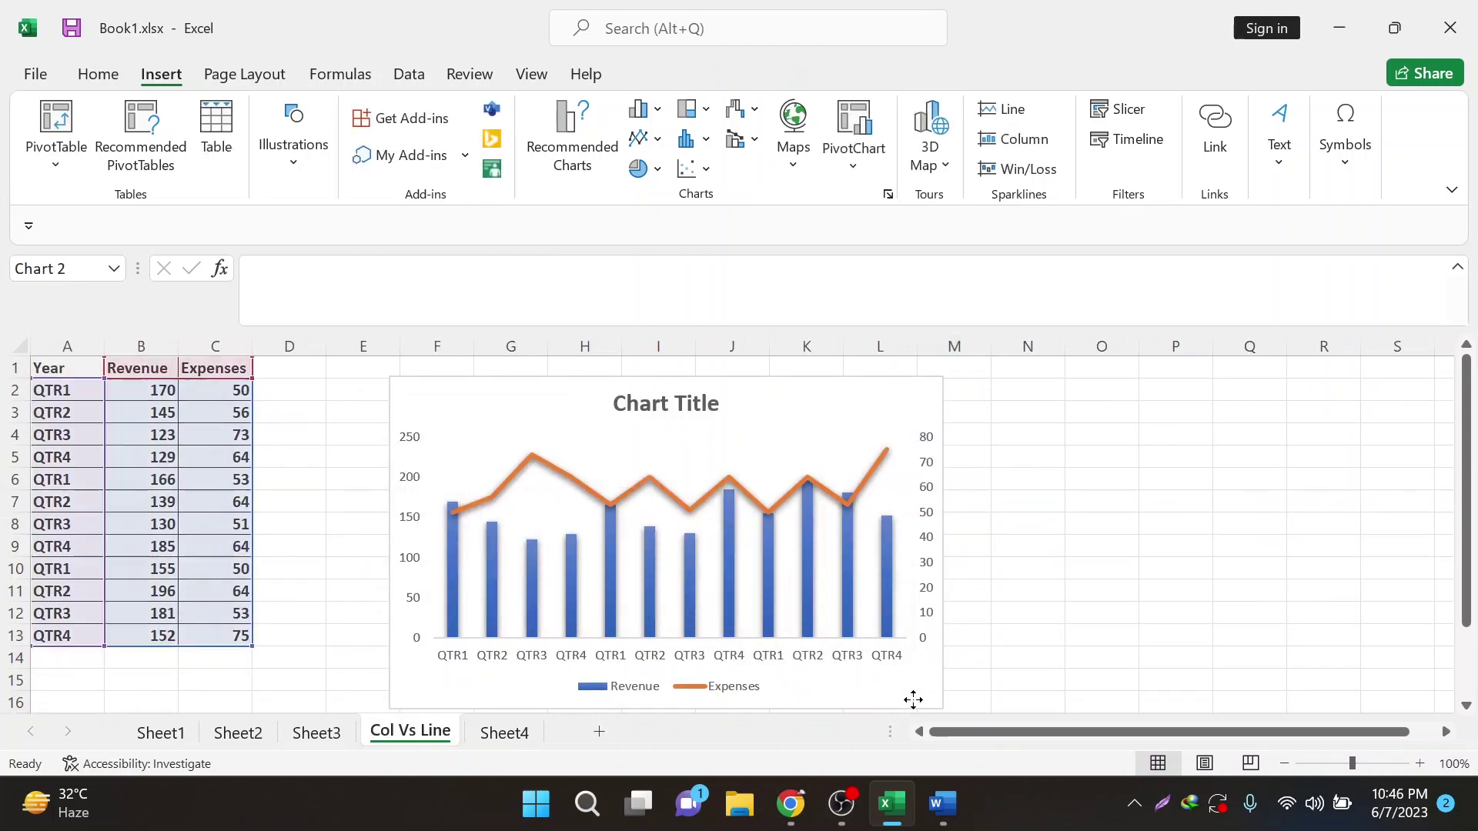
pyautogui.moveTo(945, 712); pyautogui.dragTo(839, 642)
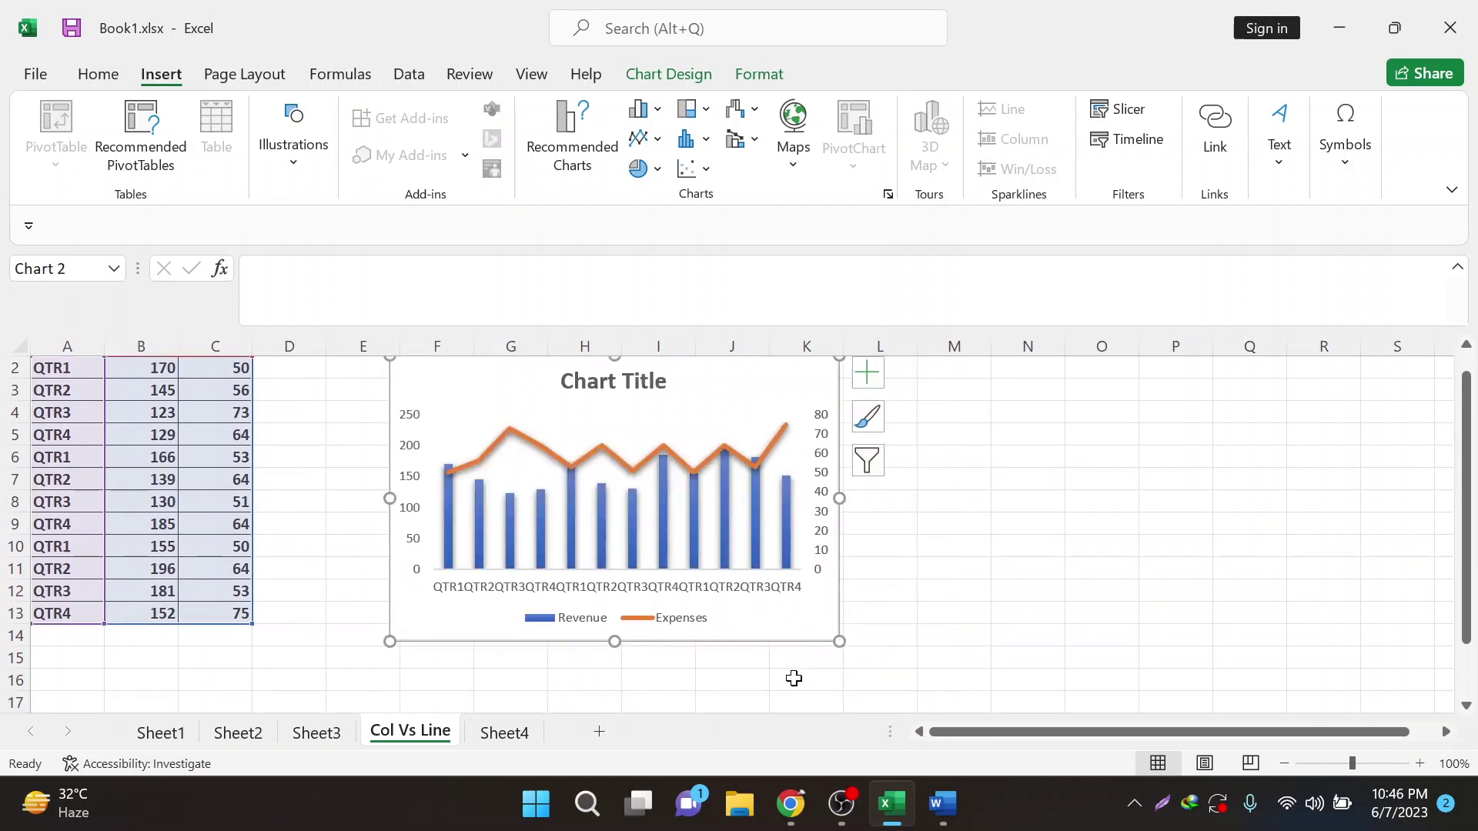
pyautogui.scroll(1, 166, 547)
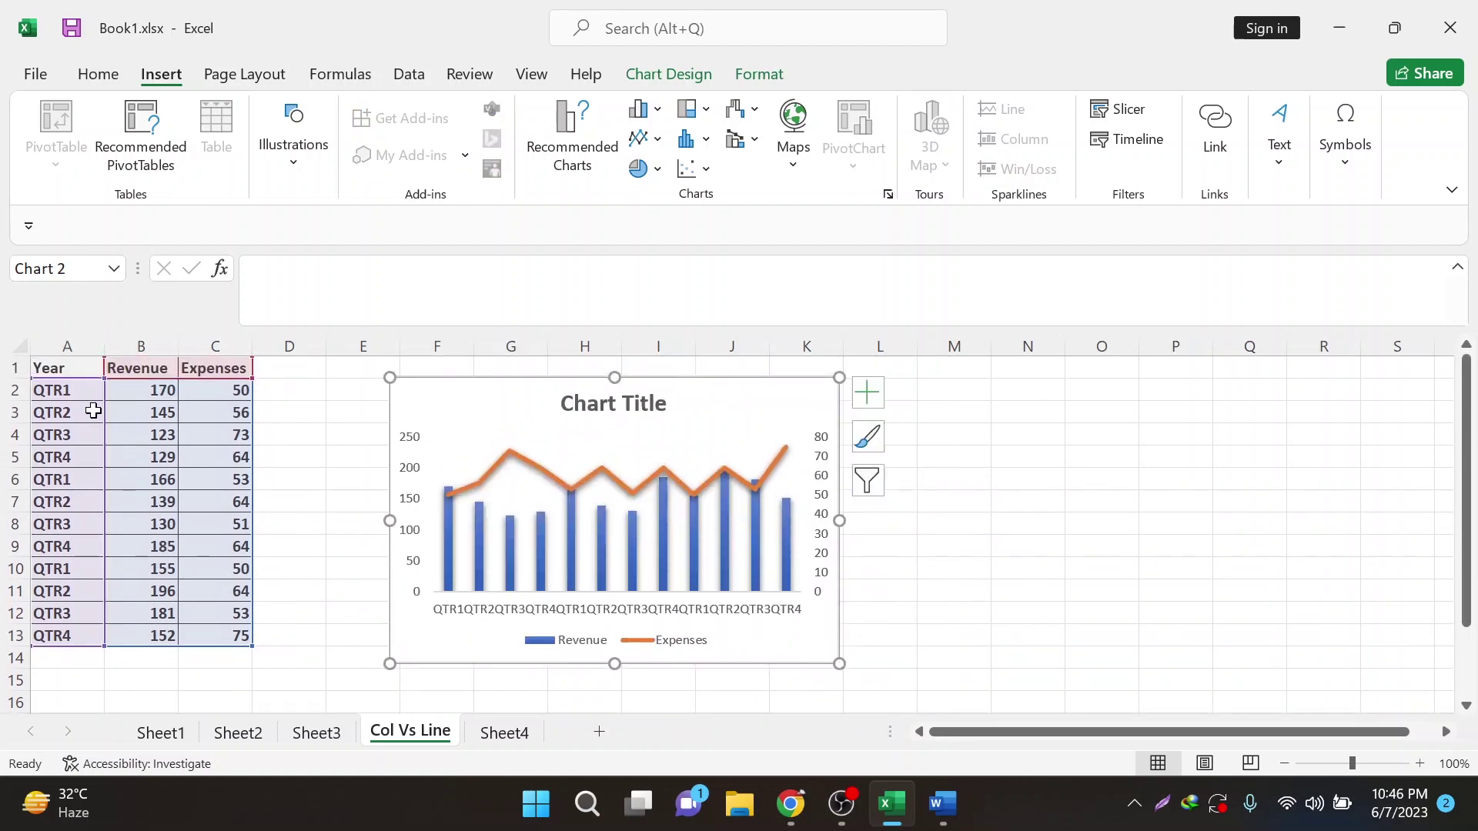
pyautogui.click(67, 395)
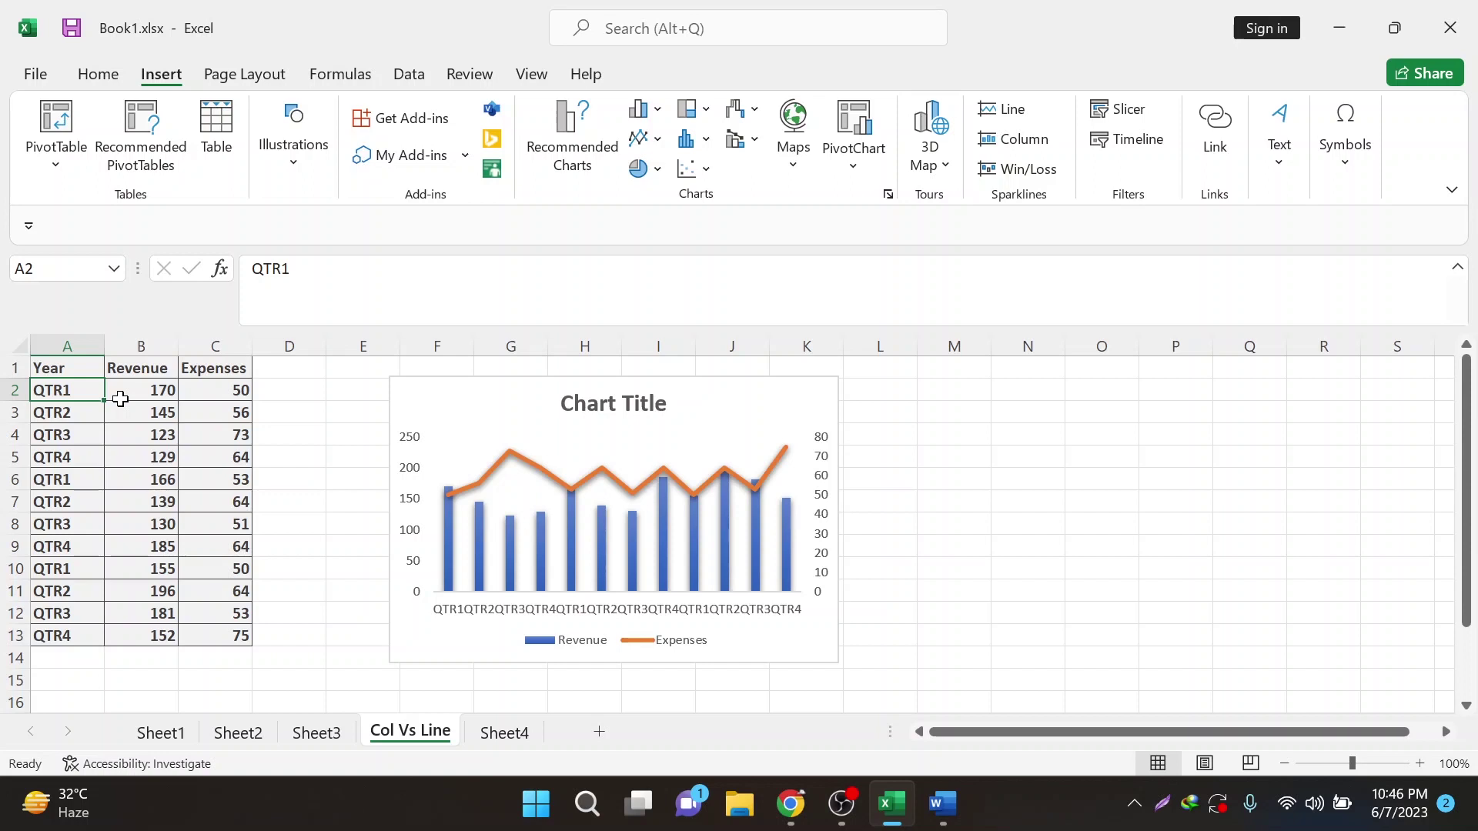
# Step: Replace A2:A6 with Teer, BEOL, CITY, Bashundhara and Meghna, then switch to Google Meet
pyautogui.write('Teer')
pyautogui.press('Return')
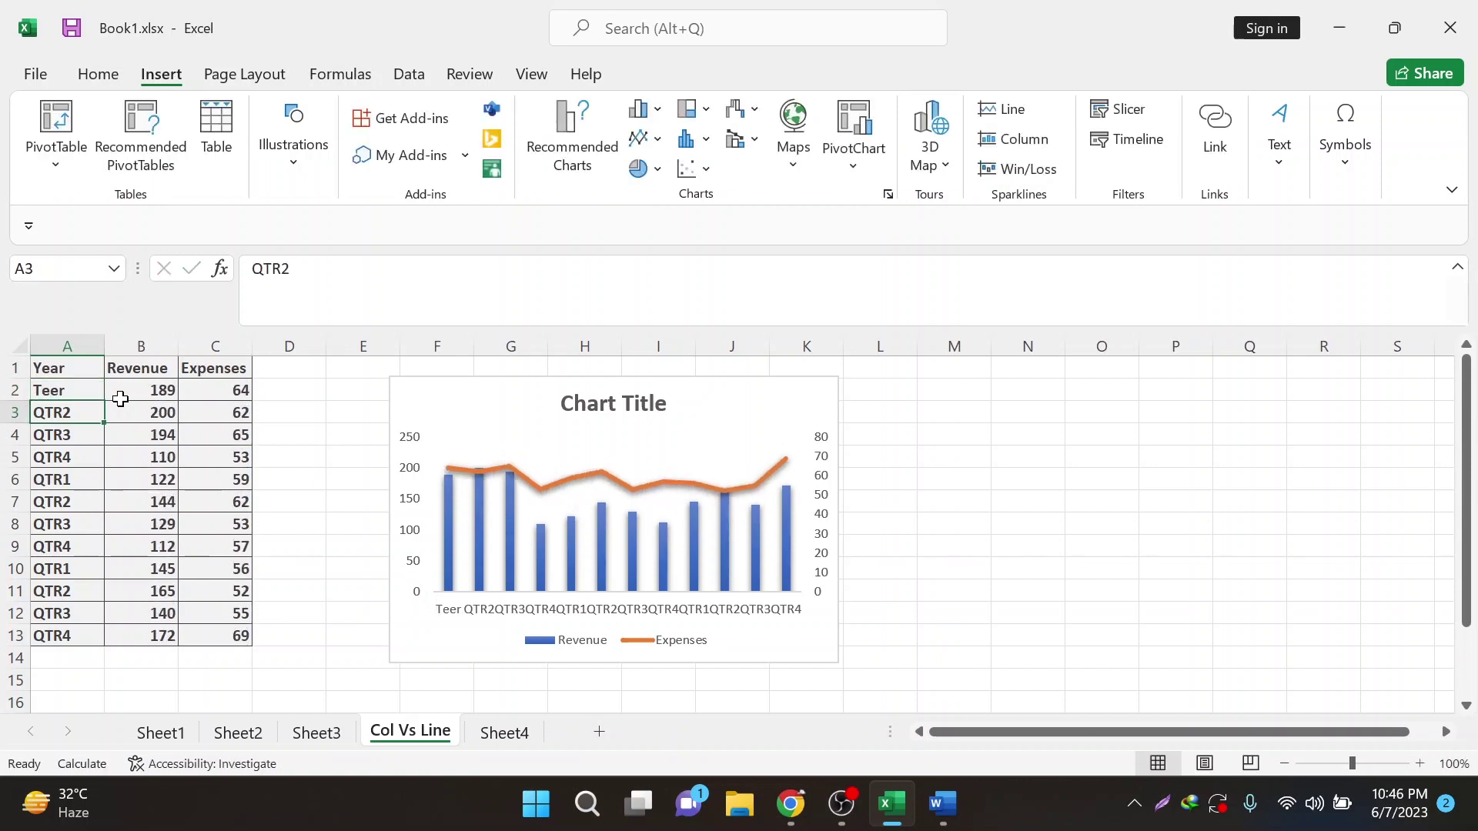
pyautogui.write('BEOL')
pyautogui.press('Return')
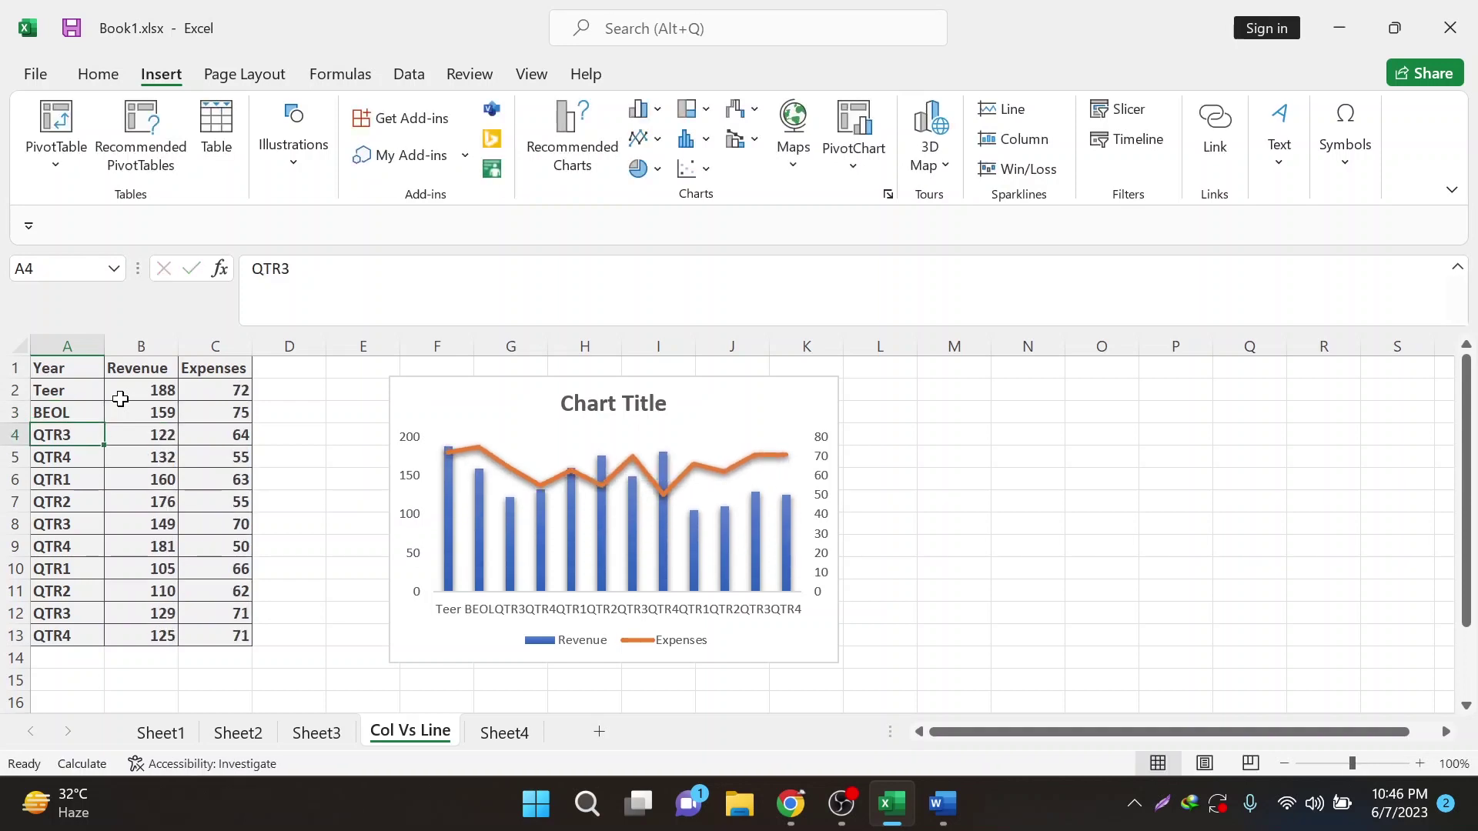
pyautogui.write('Cl')
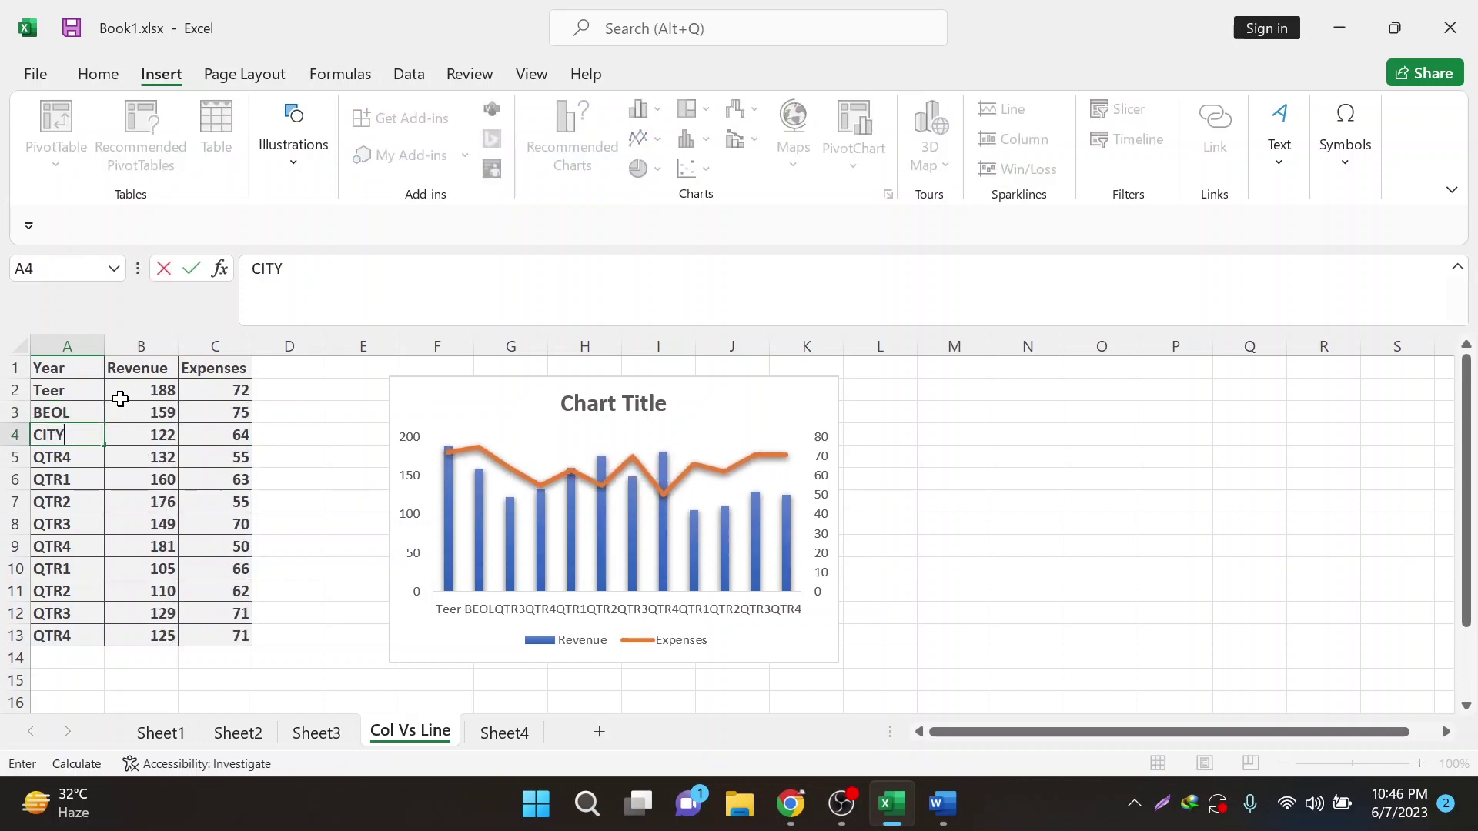
pyautogui.press('Return')
pyautogui.write('Bashundhara')
pyautogui.press('Return')
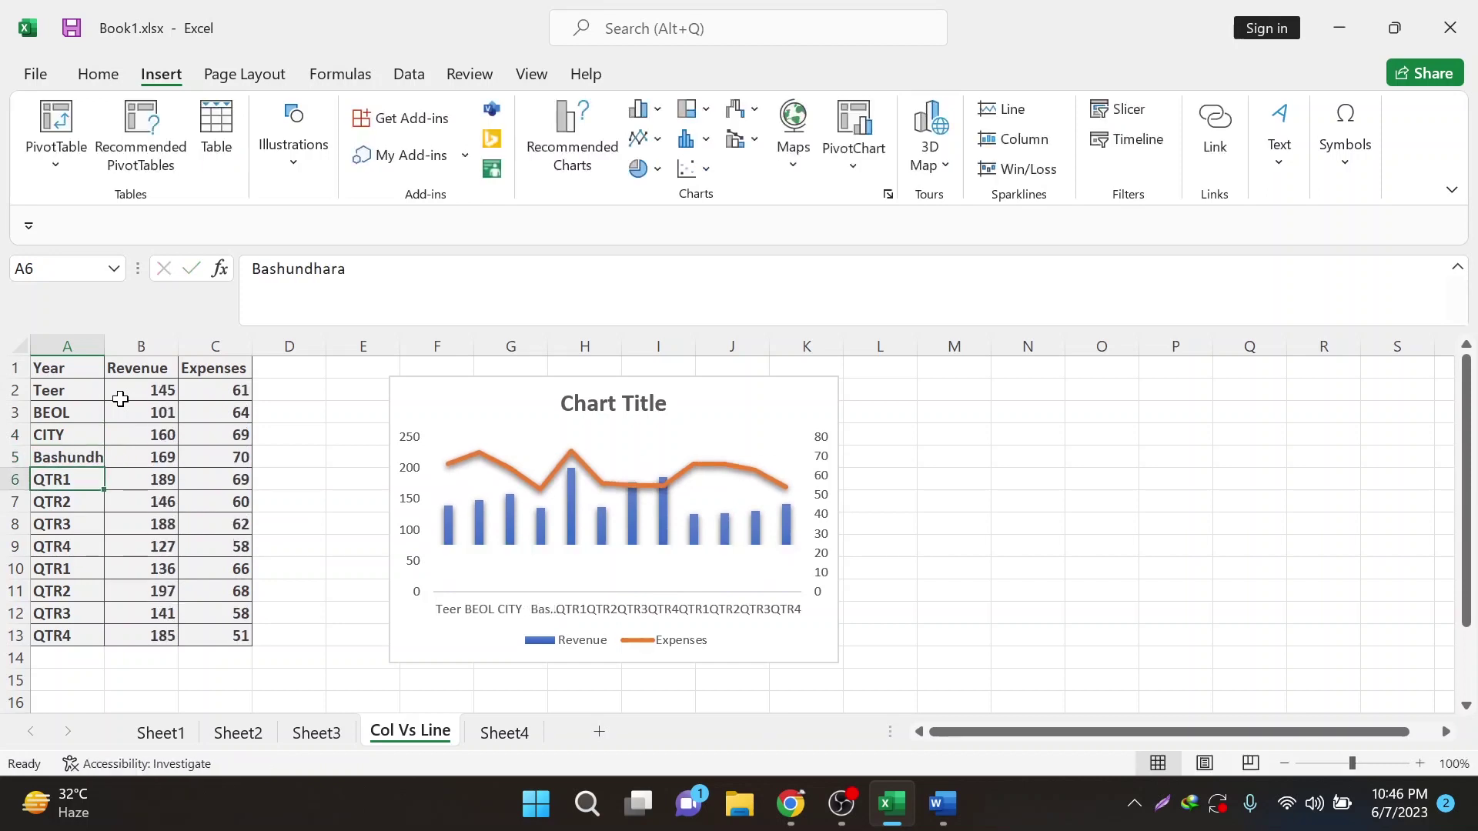
pyautogui.write('Meghna')
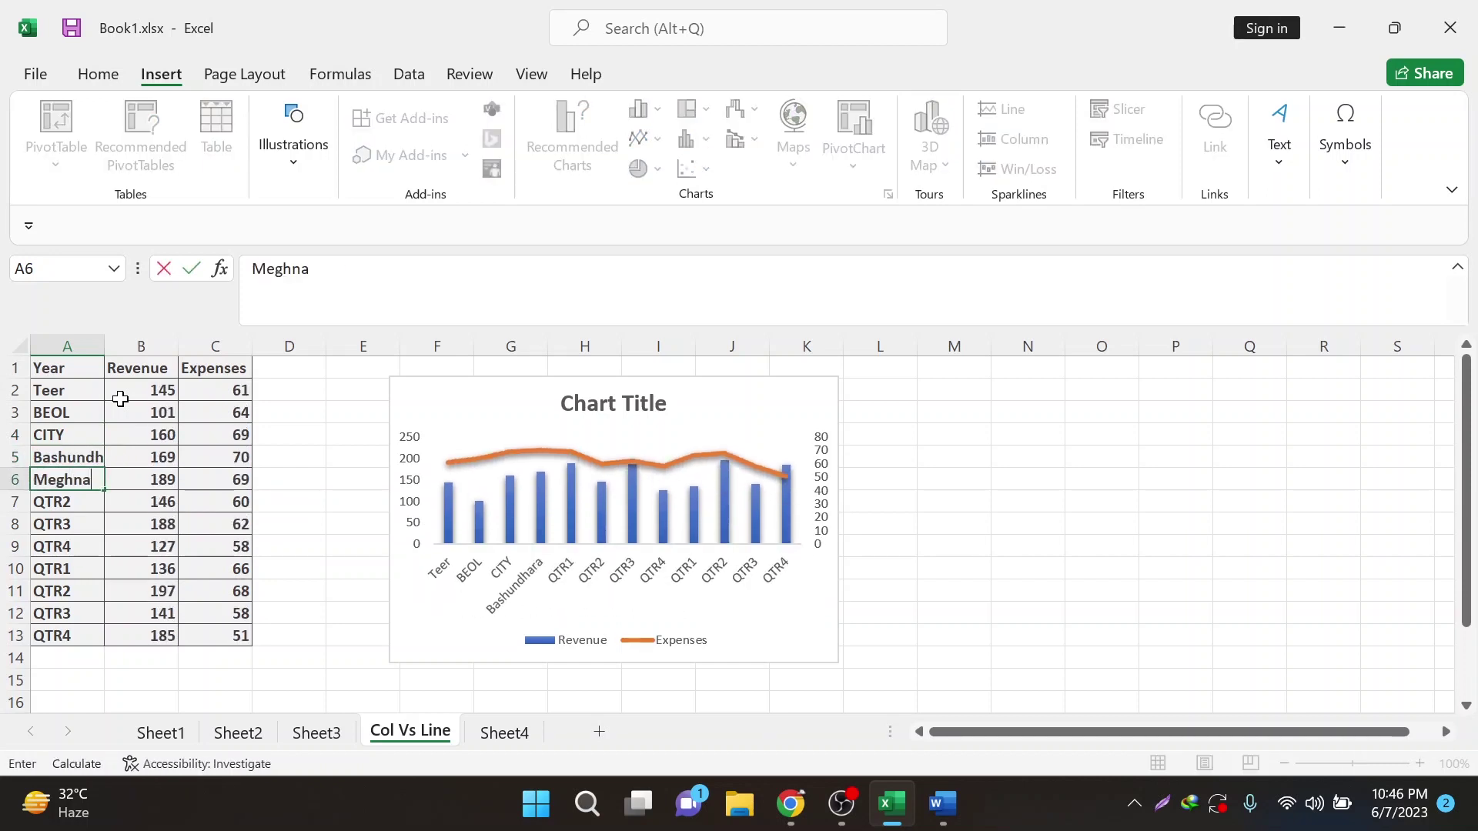
pyautogui.press('Return')
pyautogui.hotkey('alt', 'Tab')
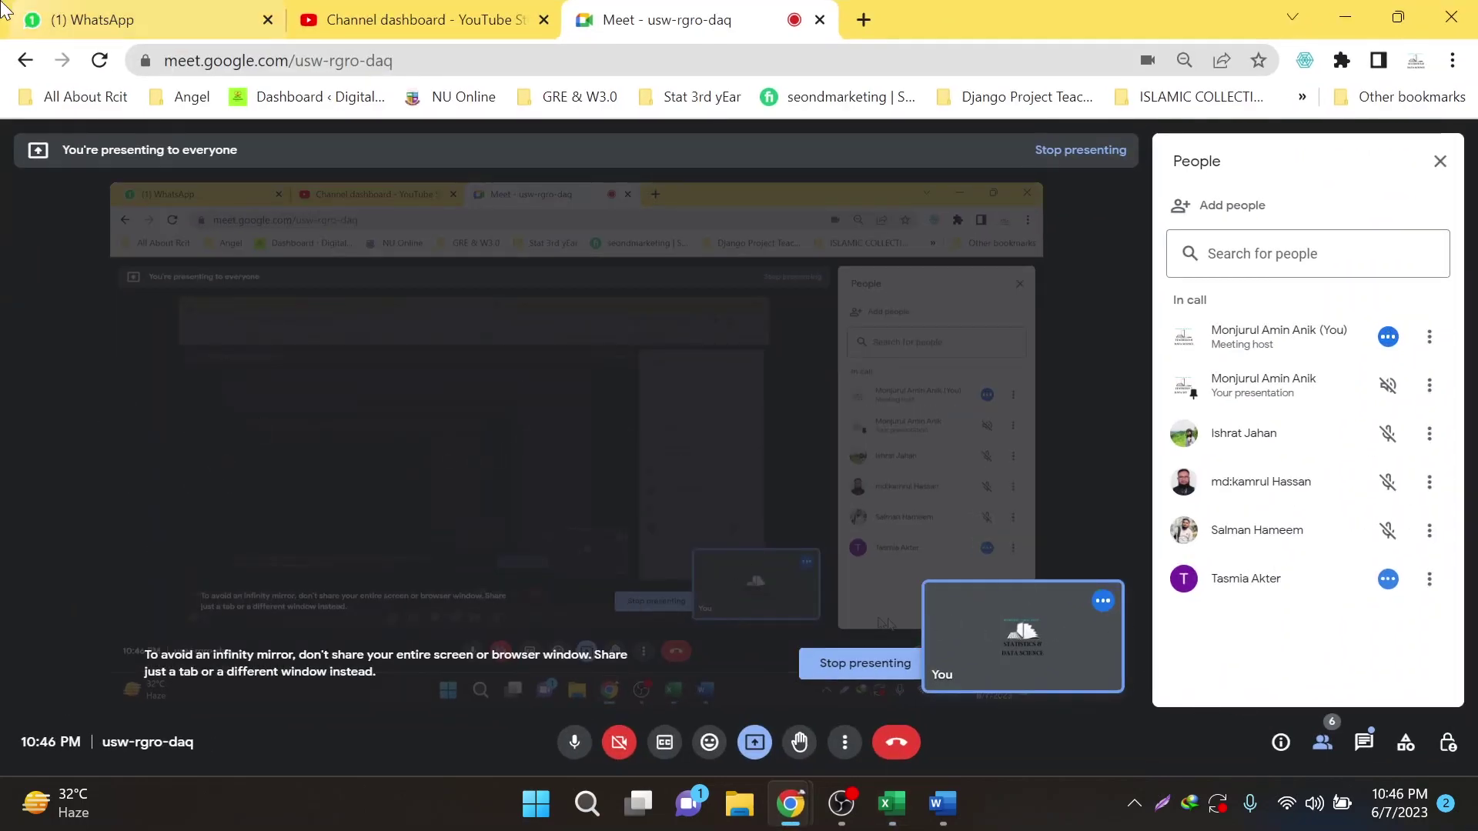
# Step: In WhatsApp, open the trainer group chat and watch its new video
pyautogui.click(115, 19)
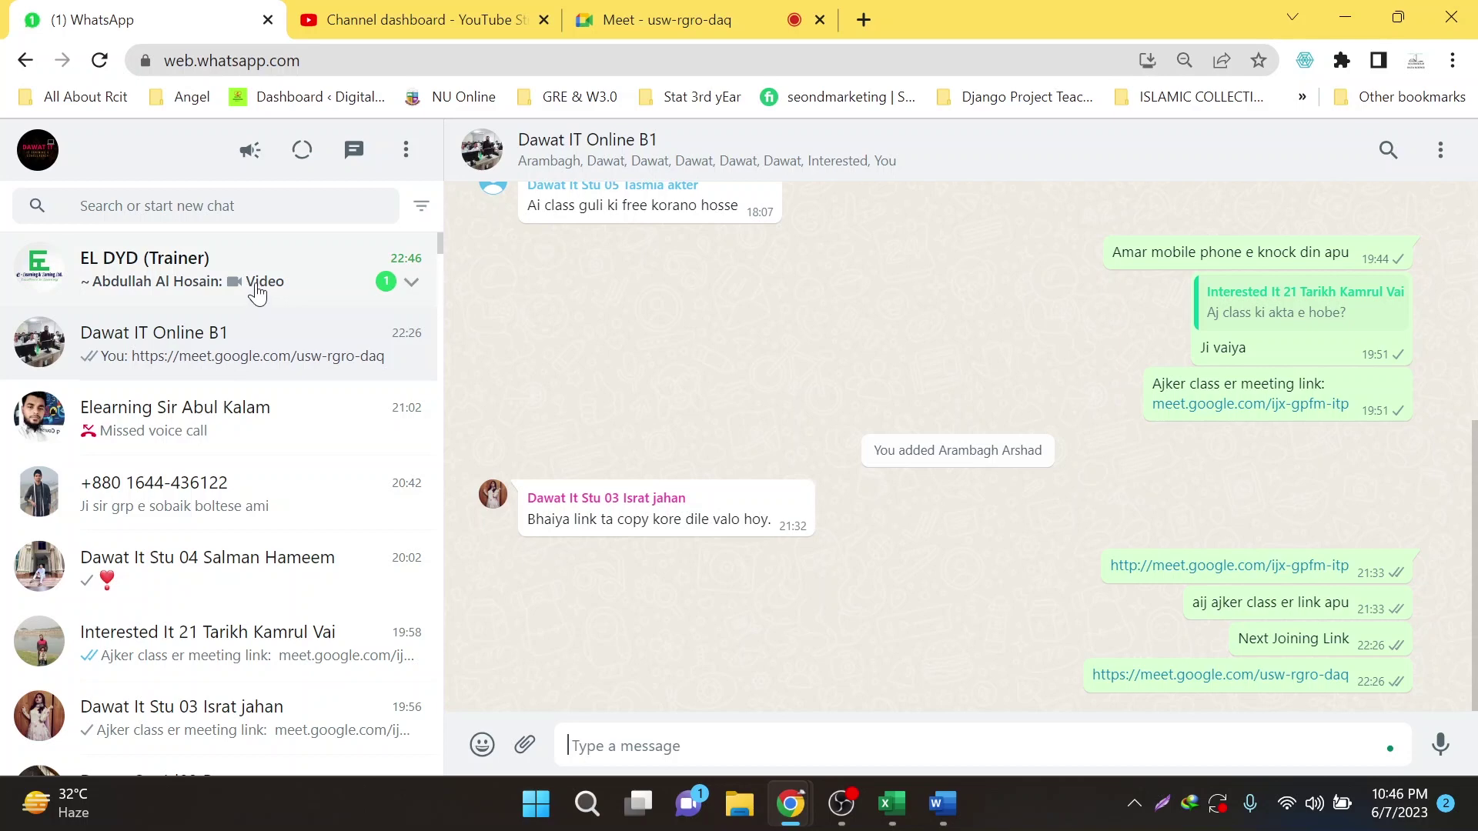
pyautogui.click(258, 292)
pyautogui.click(714, 588)
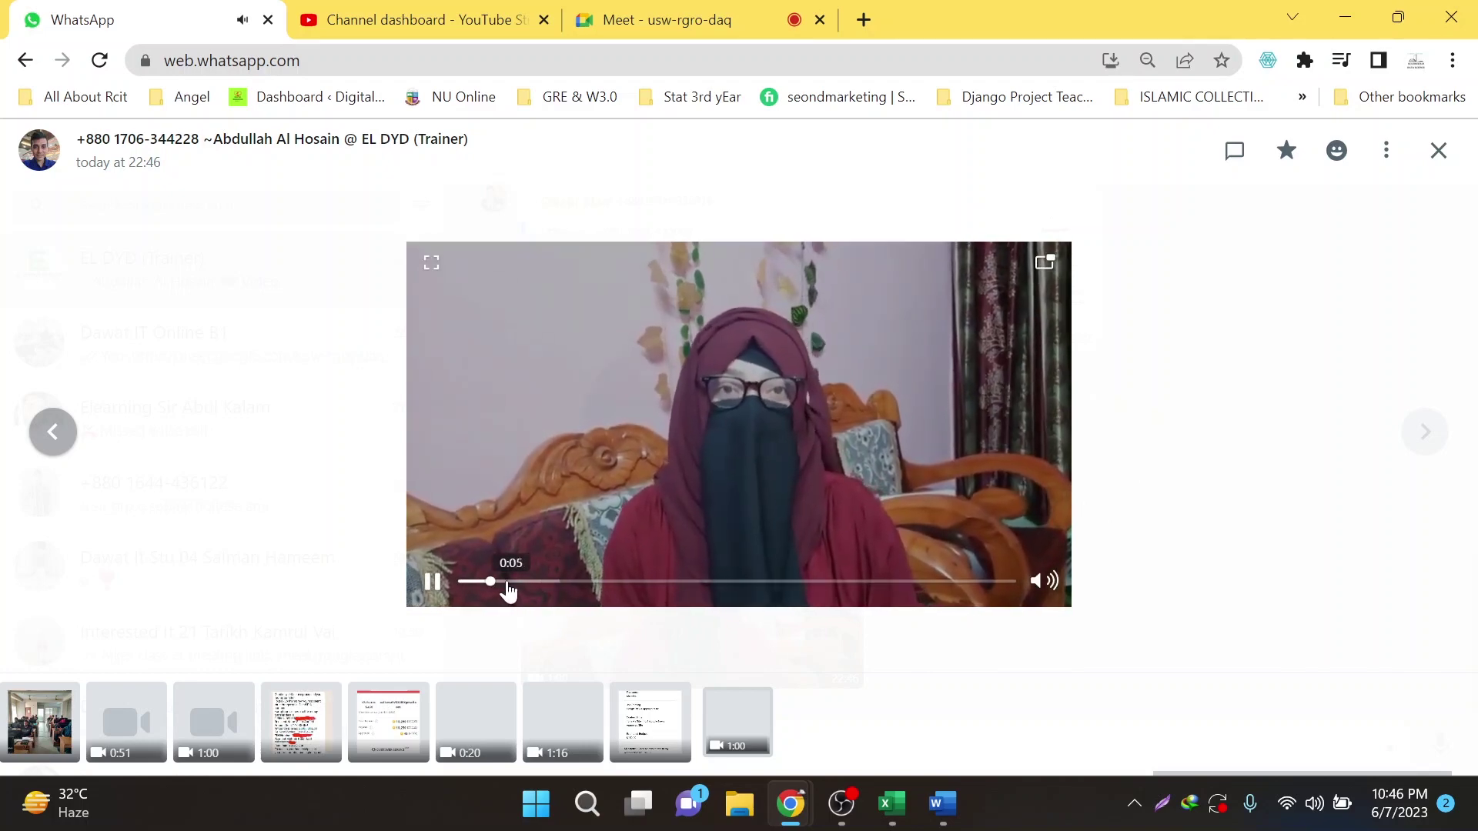
pyautogui.press('Escape')
# Step: View and zoom the offer screenshot in the chat, then bring up the blank Word document
pyautogui.scroll(1, 711, 514)
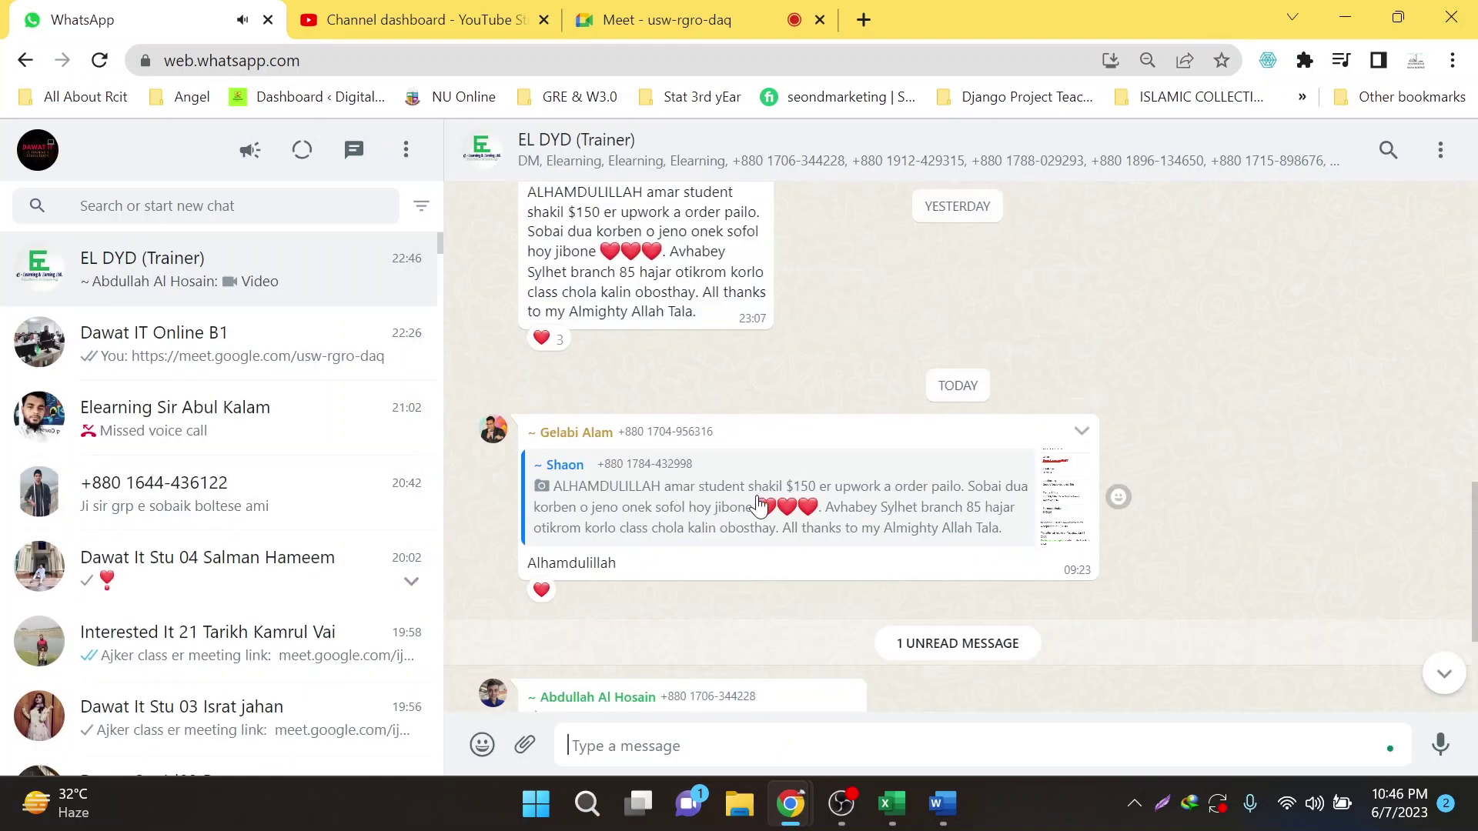
pyautogui.scroll(1, 724, 508)
pyautogui.scroll(1, 720, 496)
pyautogui.scroll(3, 628, 445)
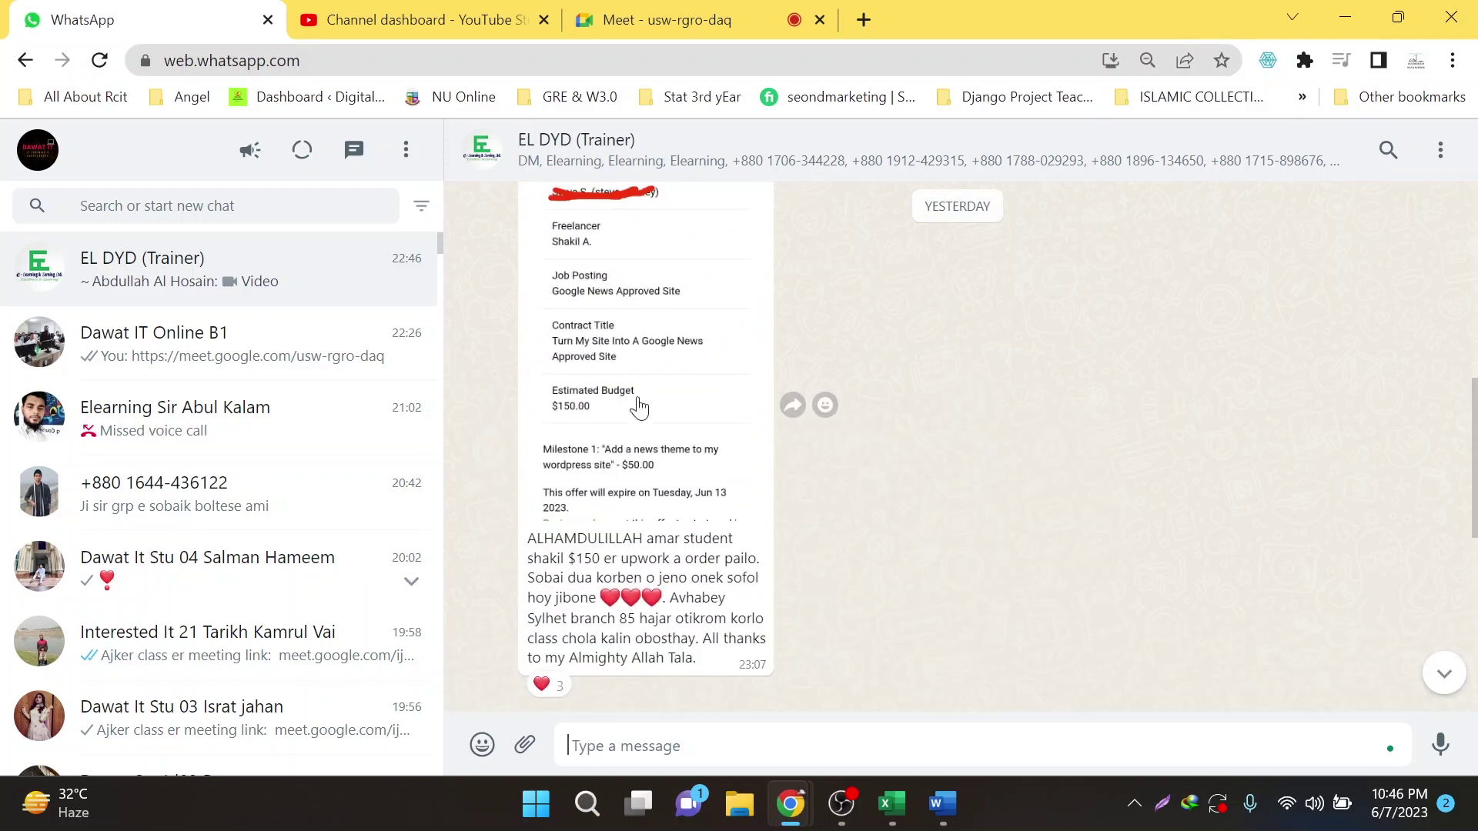
pyautogui.click(638, 402)
pyautogui.click(799, 401)
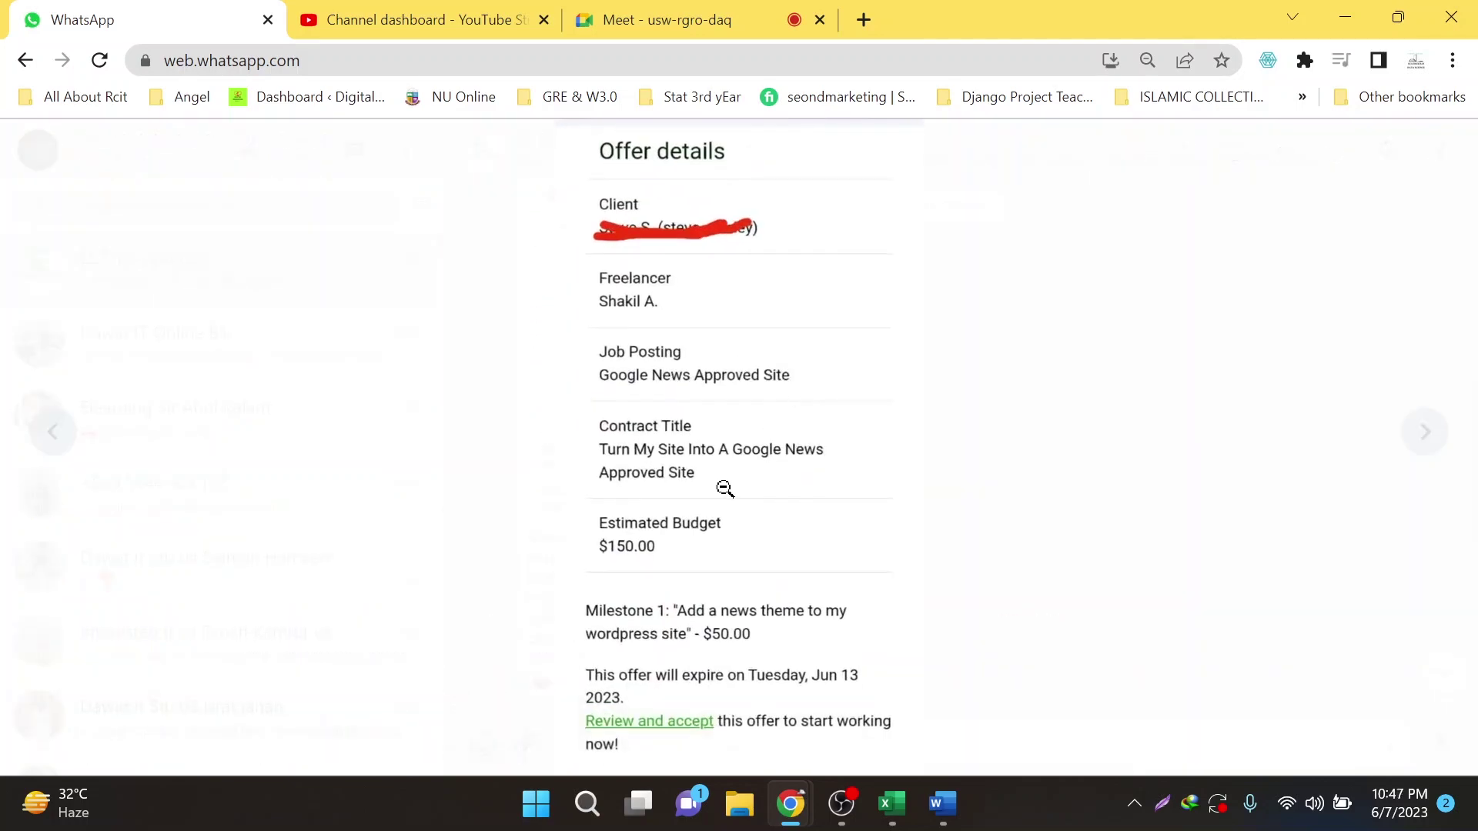
pyautogui.click(543, 339)
pyautogui.click(762, 19)
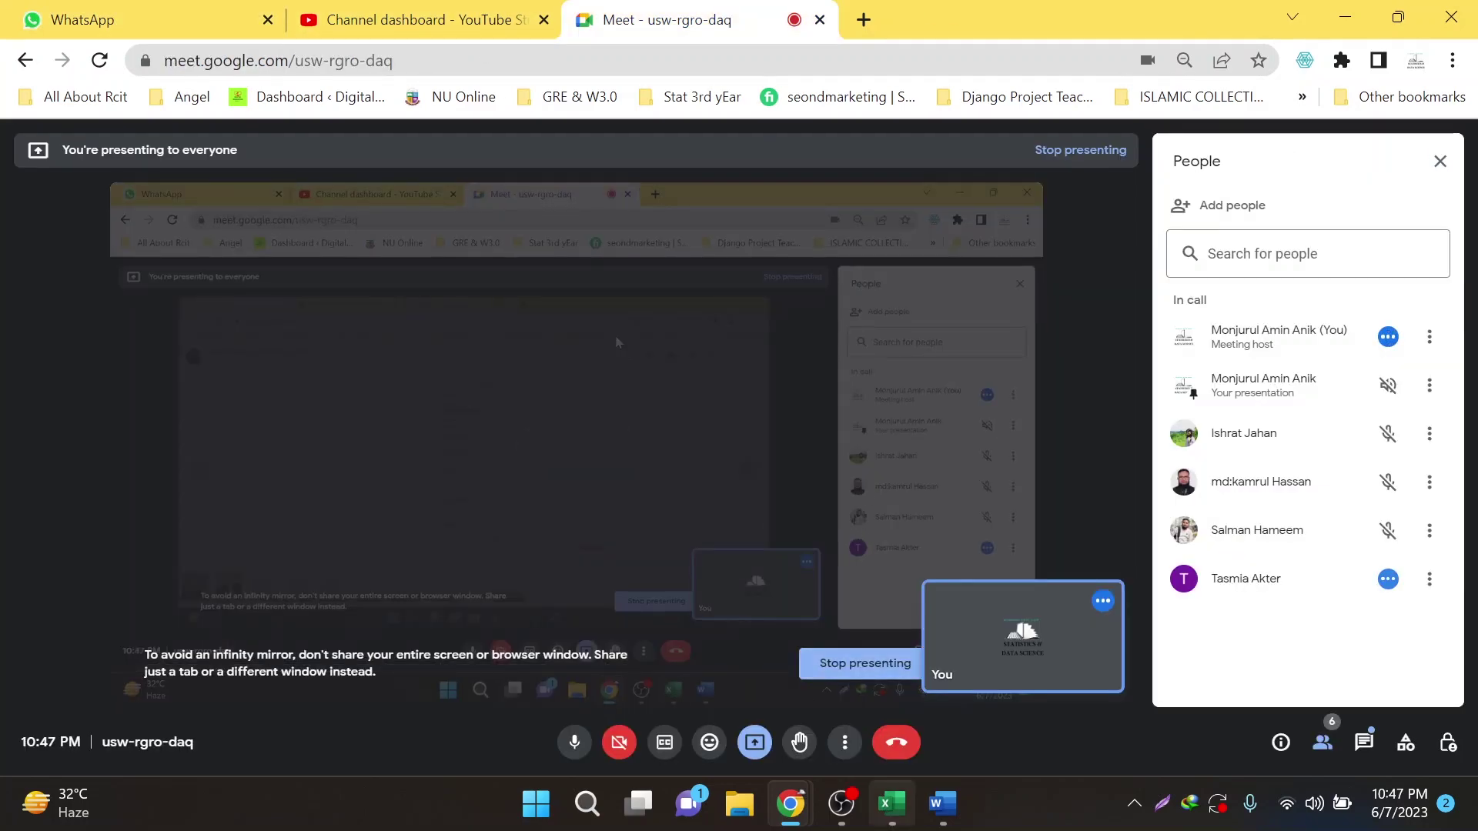
pyautogui.click(944, 816)
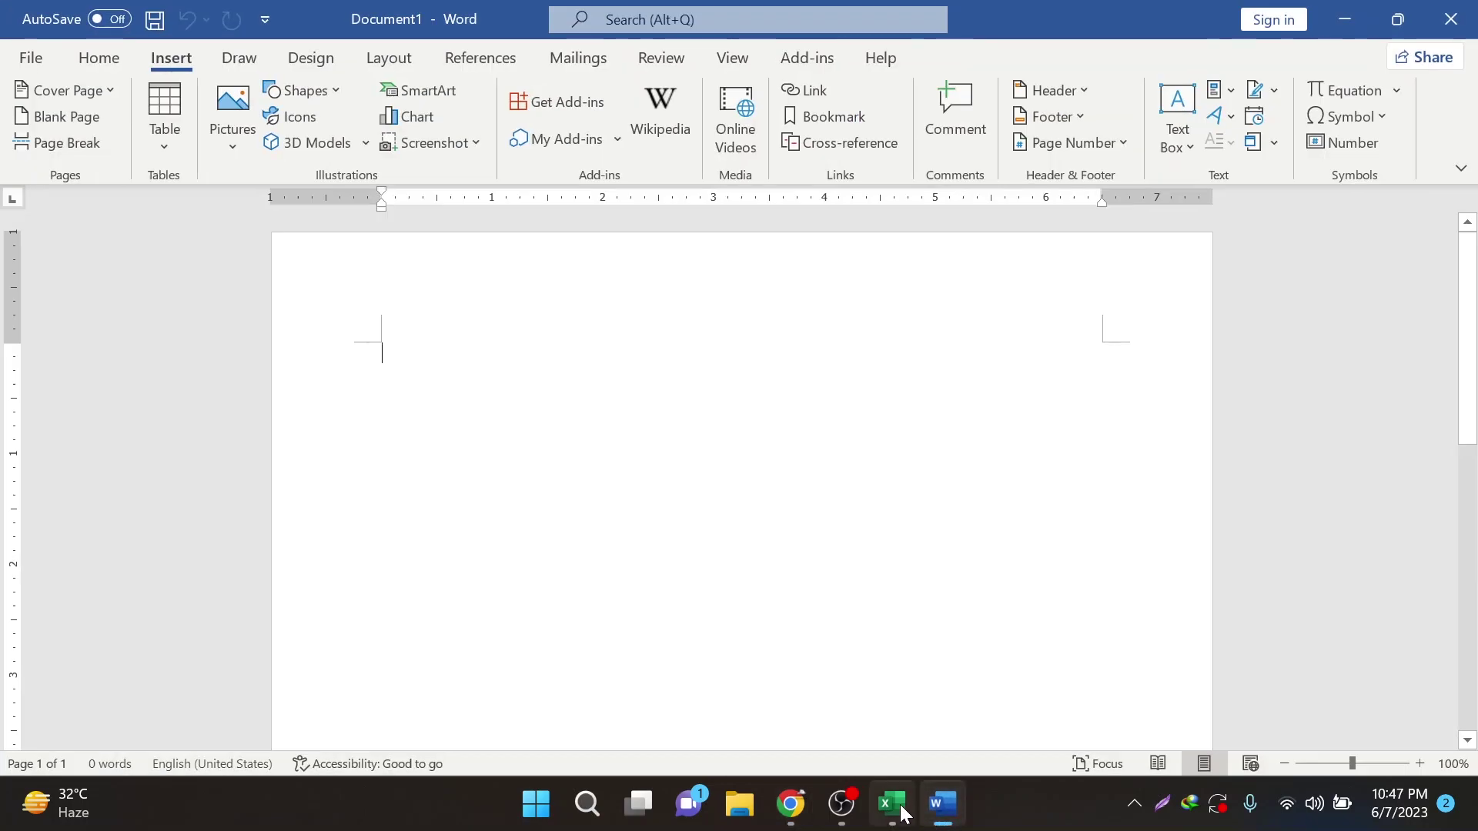
# Step: Back in Excel, widen column A and clear the leftover QTR rows A7:C13
pyautogui.click(891, 804)
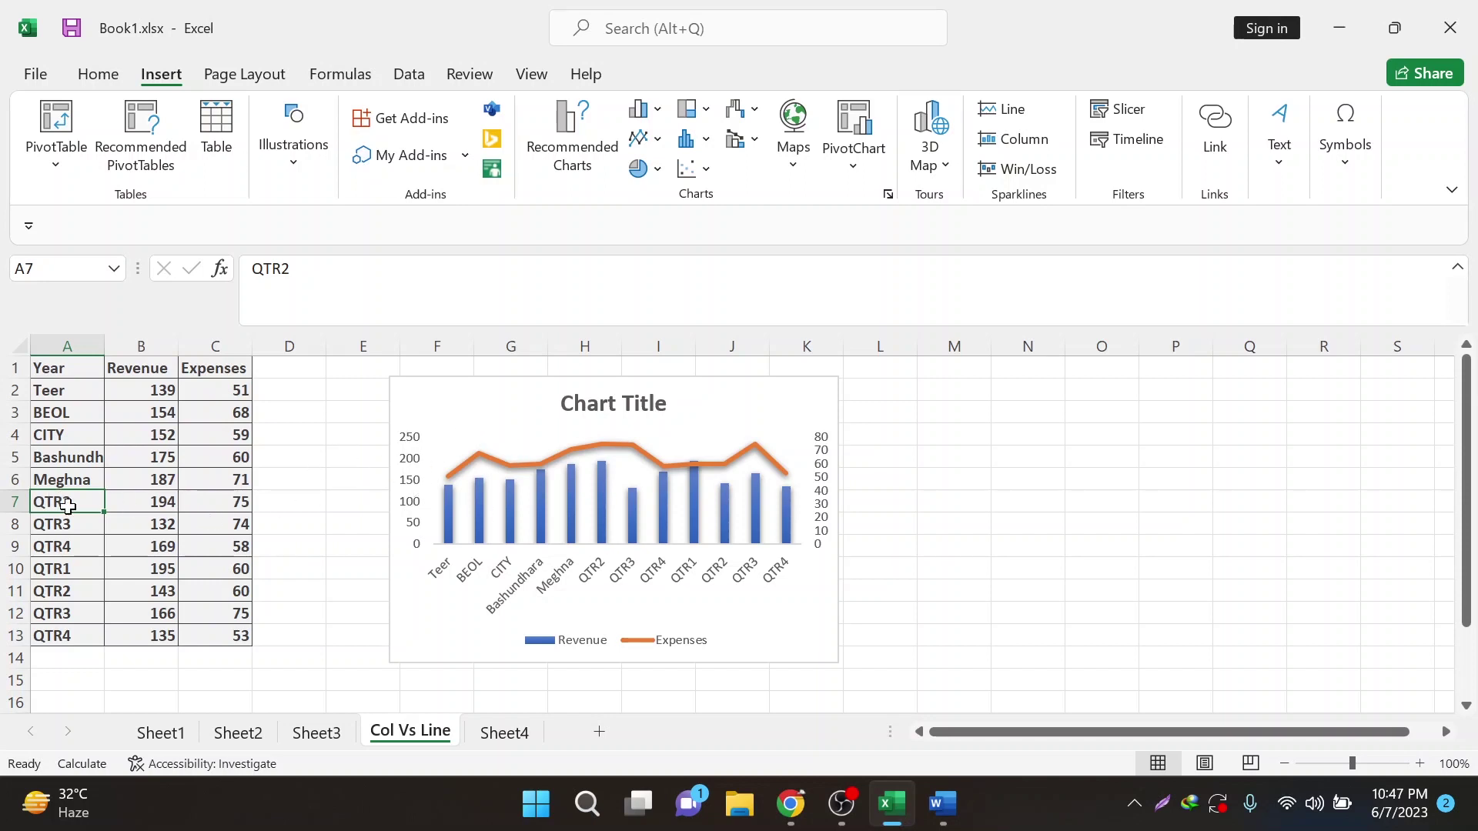
pyautogui.moveTo(104, 345); pyautogui.dragTo(144, 343)
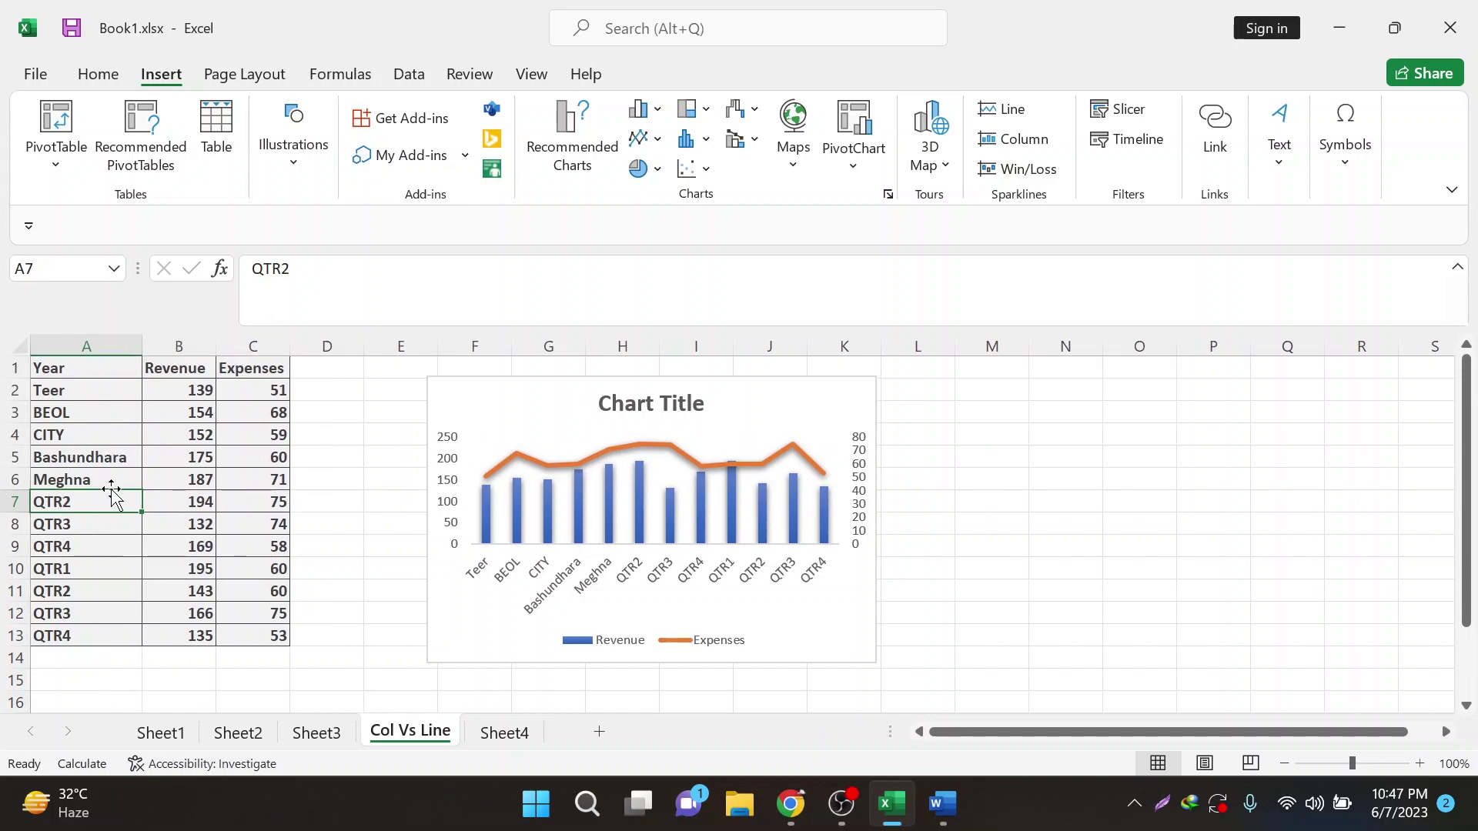
pyautogui.moveTo(80, 501); pyautogui.dragTo(250, 630)
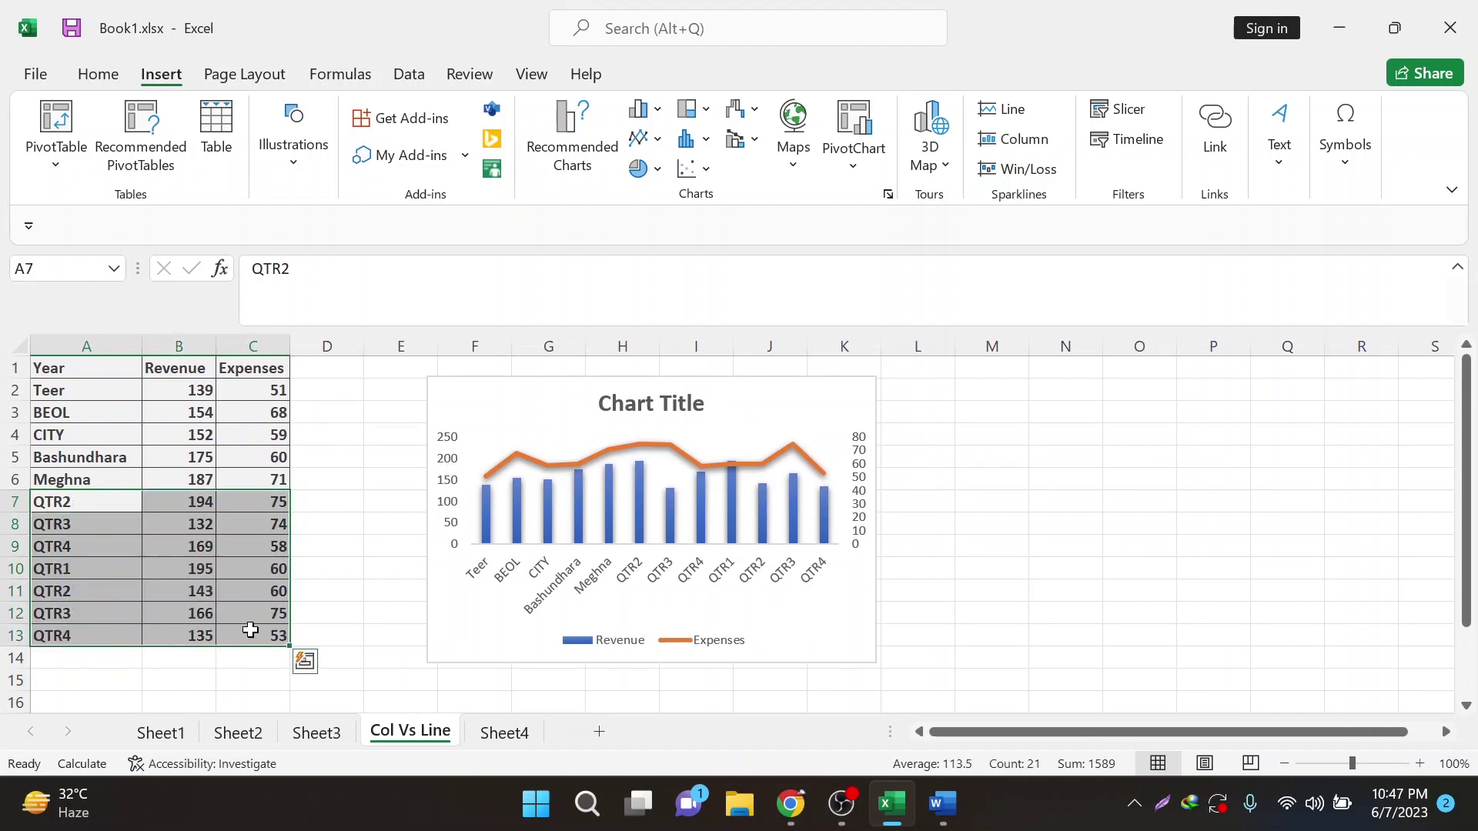
pyautogui.press('Delete')
# Step: Enter Radhuni and Square in A7:A8 and fill Revenue and Expenses values down to row 8
pyautogui.moveTo(72, 499); pyautogui.dragTo(248, 554)
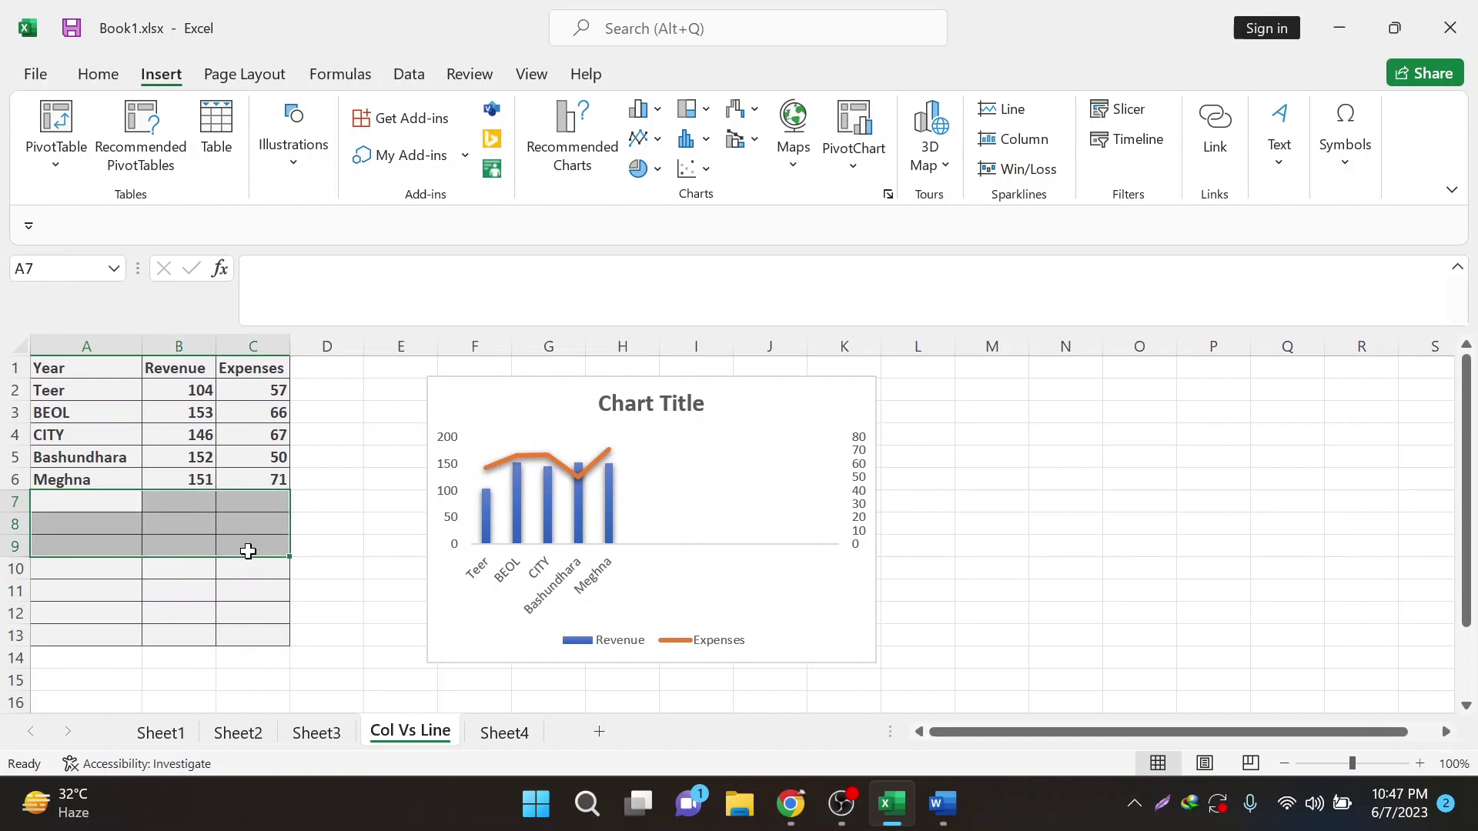
pyautogui.click(96, 500)
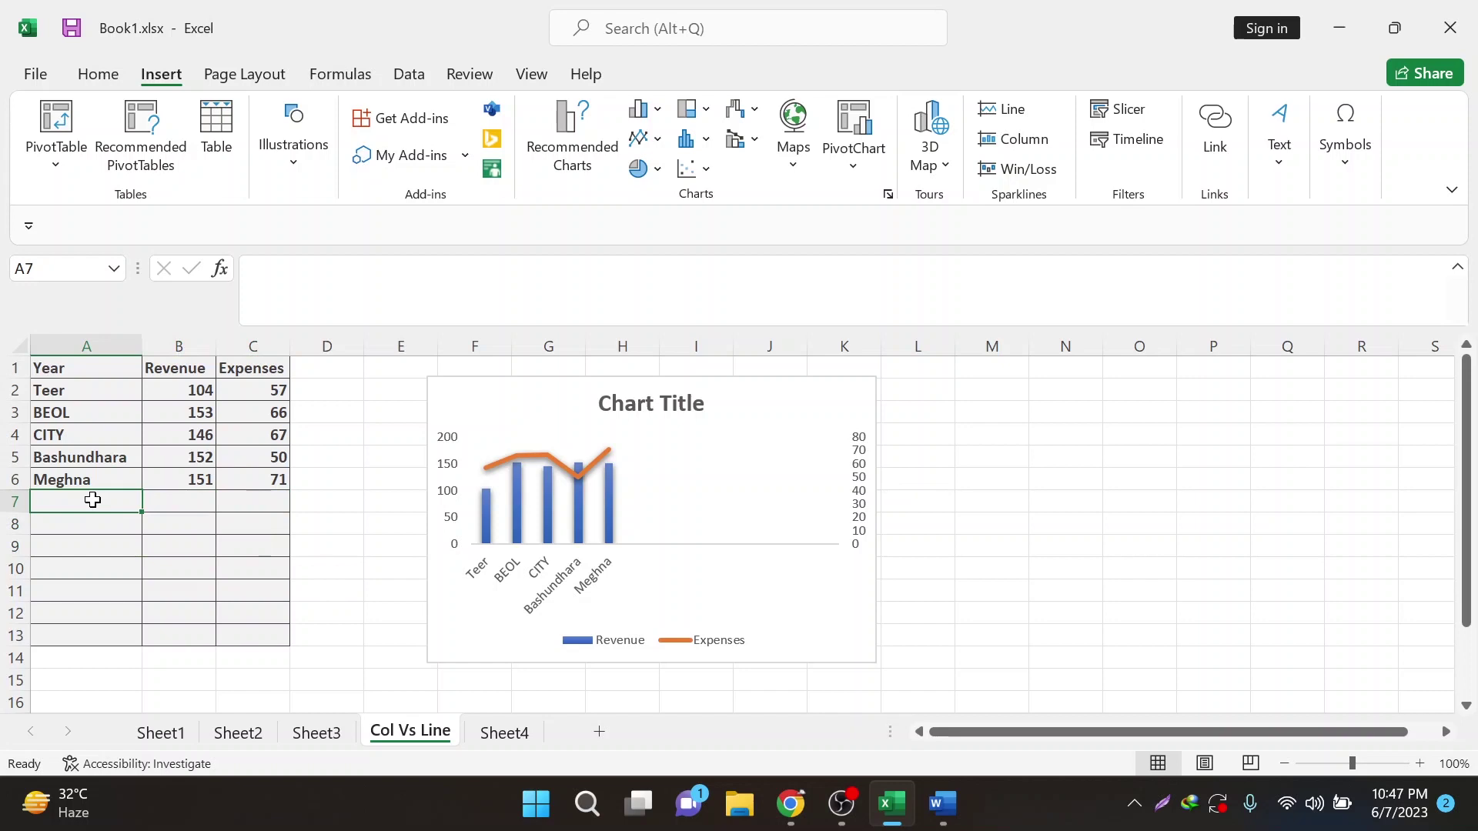
pyautogui.write('L')
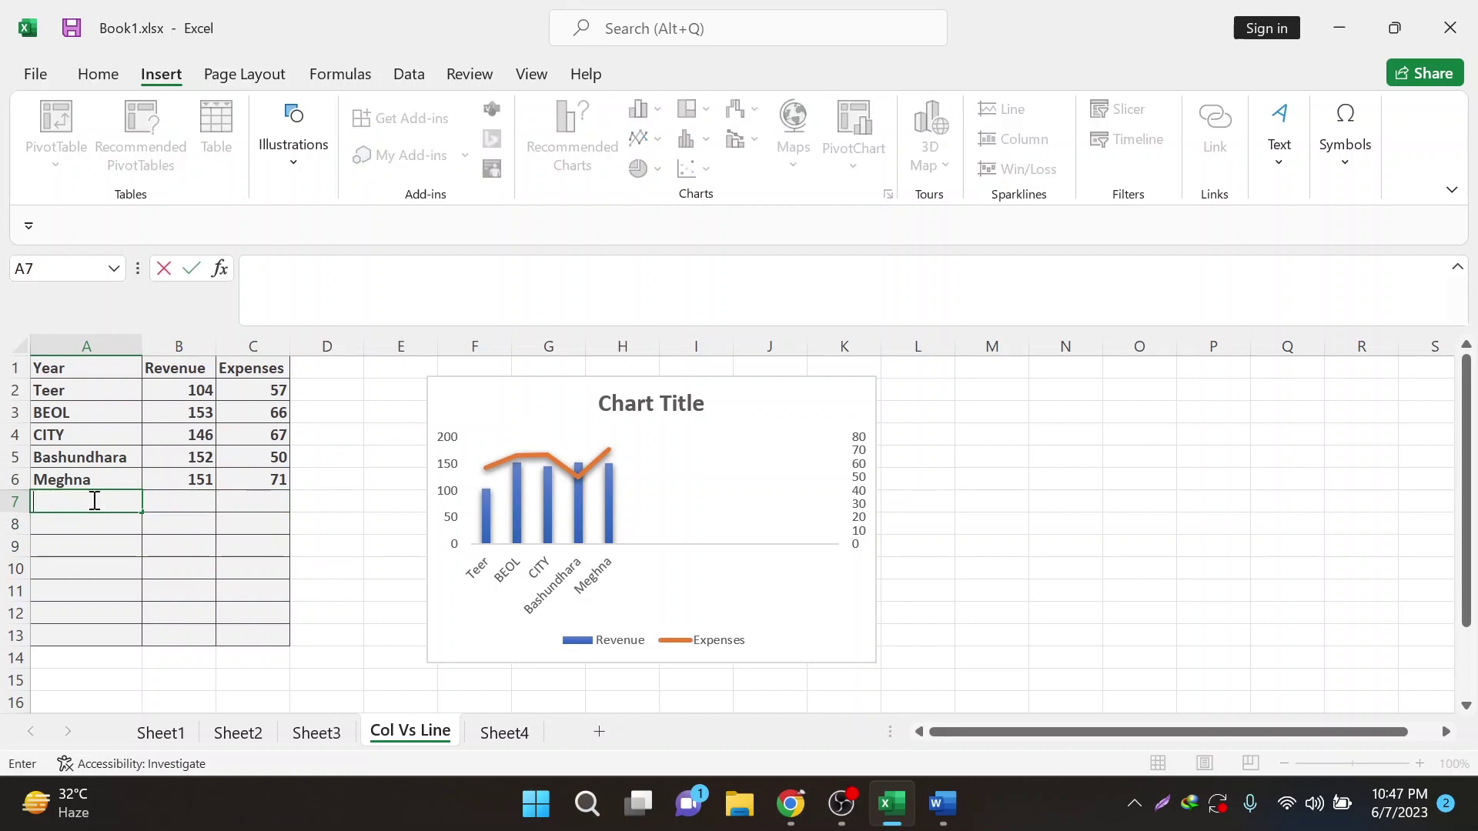
pyautogui.write('Radhuni')
pyautogui.press('Return')
pyautogui.write('Square')
pyautogui.press('Return')
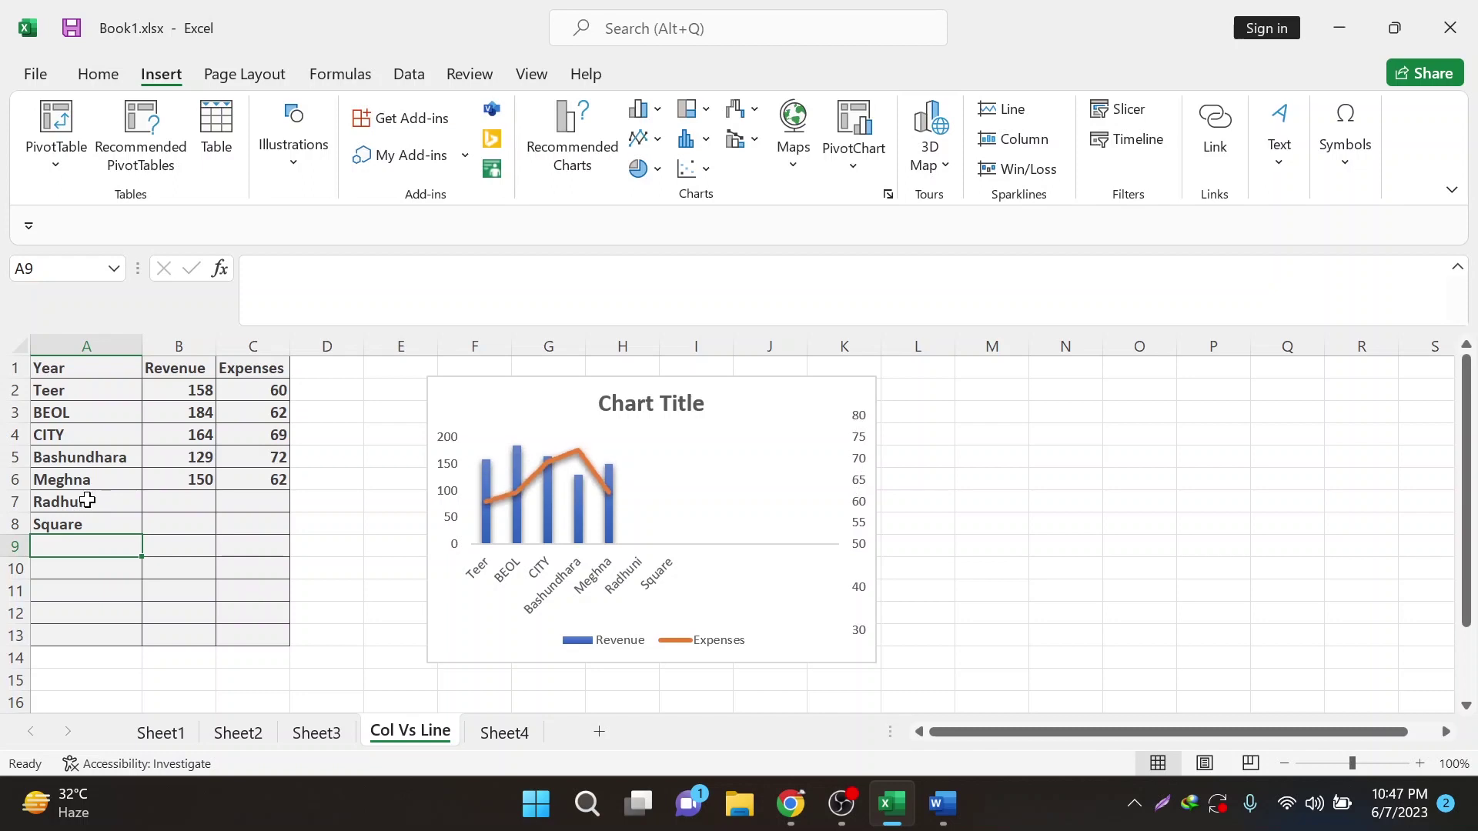
pyautogui.moveTo(193, 436)
pyautogui.mouseDown()
pyautogui.moveTo(241, 462)
pyautogui.moveTo(250, 485)
pyautogui.mouseUp()
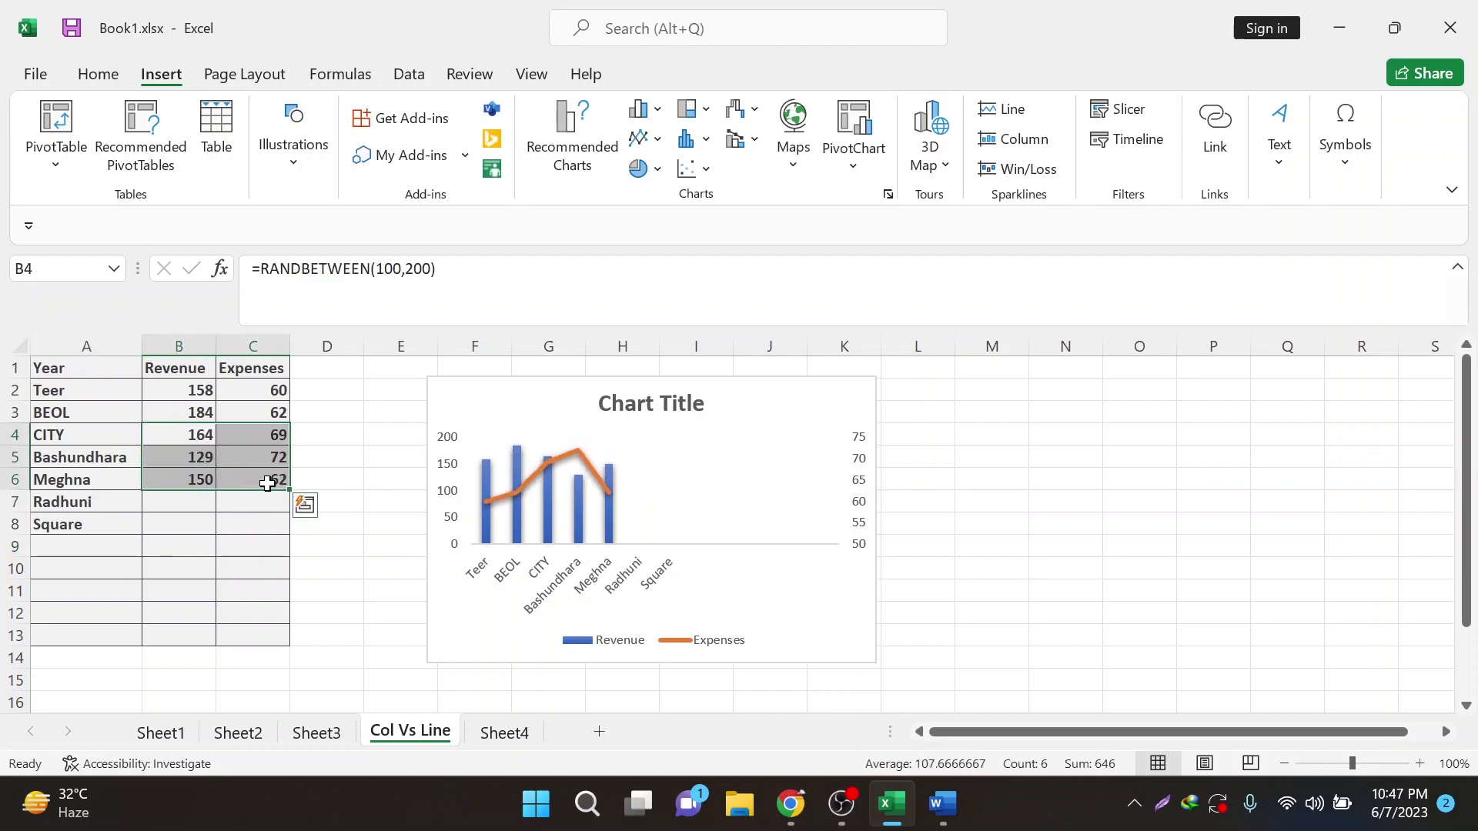
pyautogui.moveTo(293, 488); pyautogui.dragTo(278, 534)
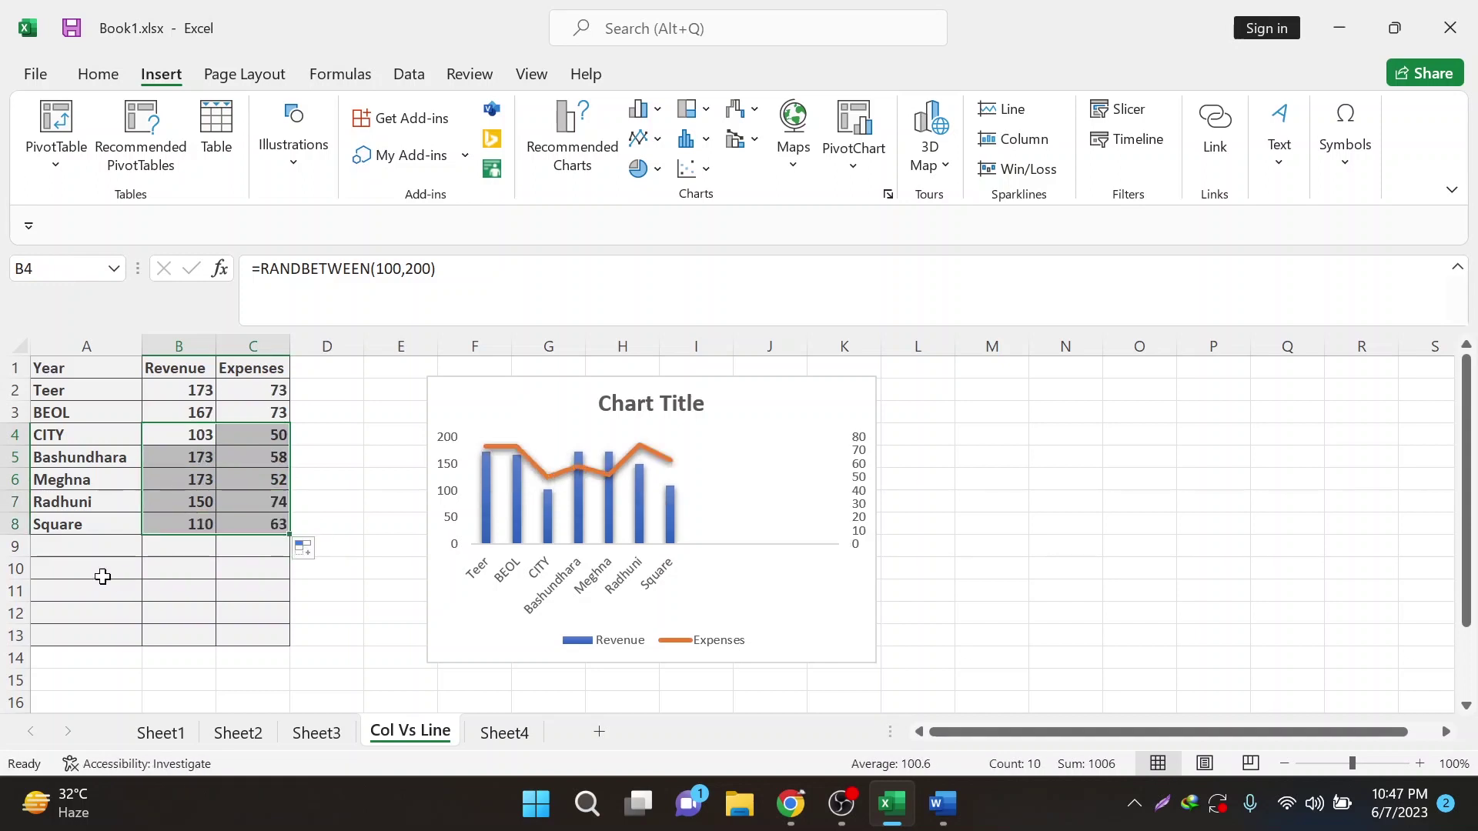
pyautogui.moveTo(63, 550); pyautogui.dragTo(270, 637)
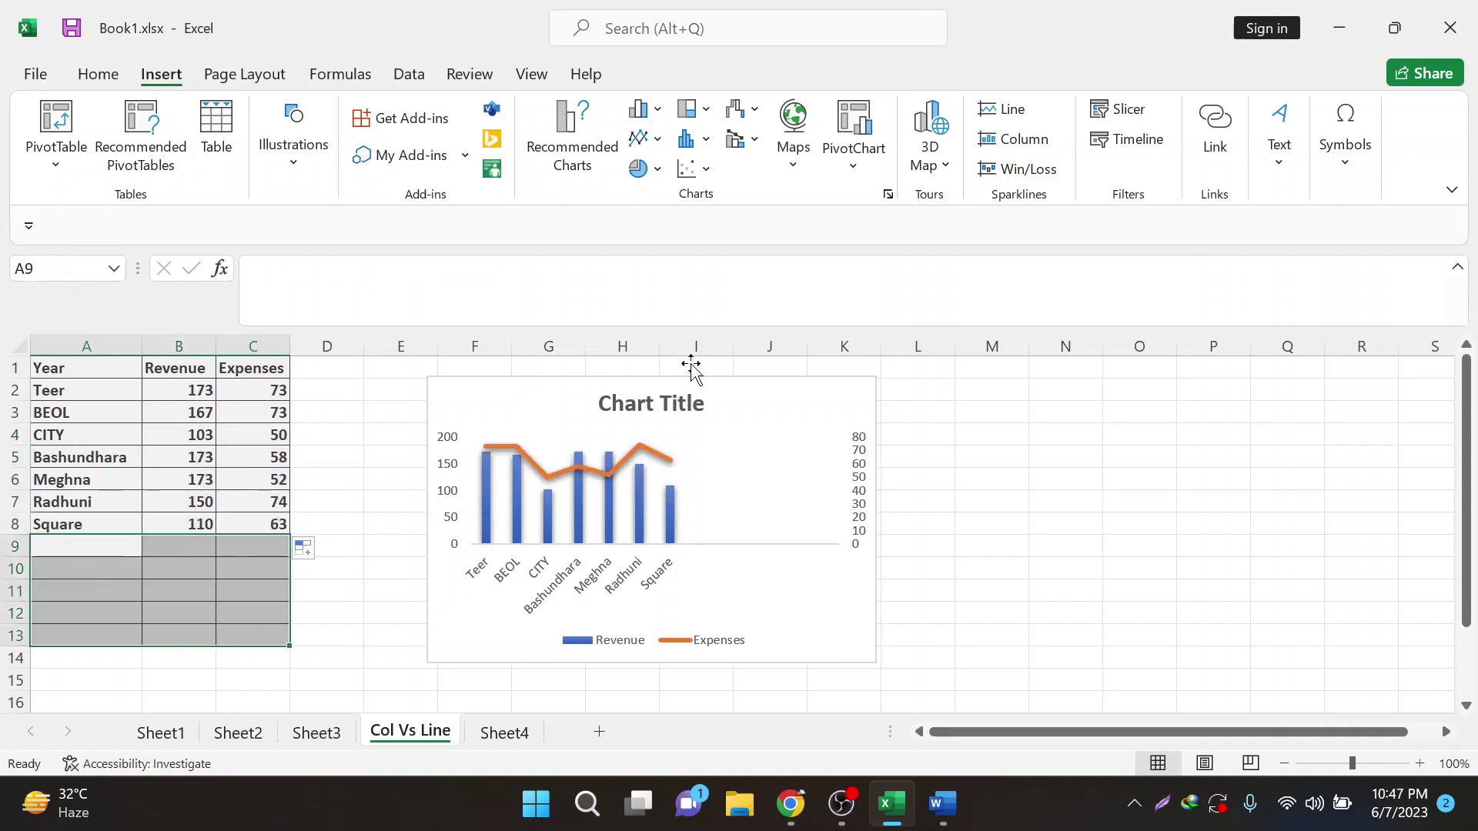
# Step: Delete the empty bordered cells A9:C13 below the table
pyautogui.click(99, 73)
pyautogui.click(1085, 139)
pyautogui.click(323, 548)
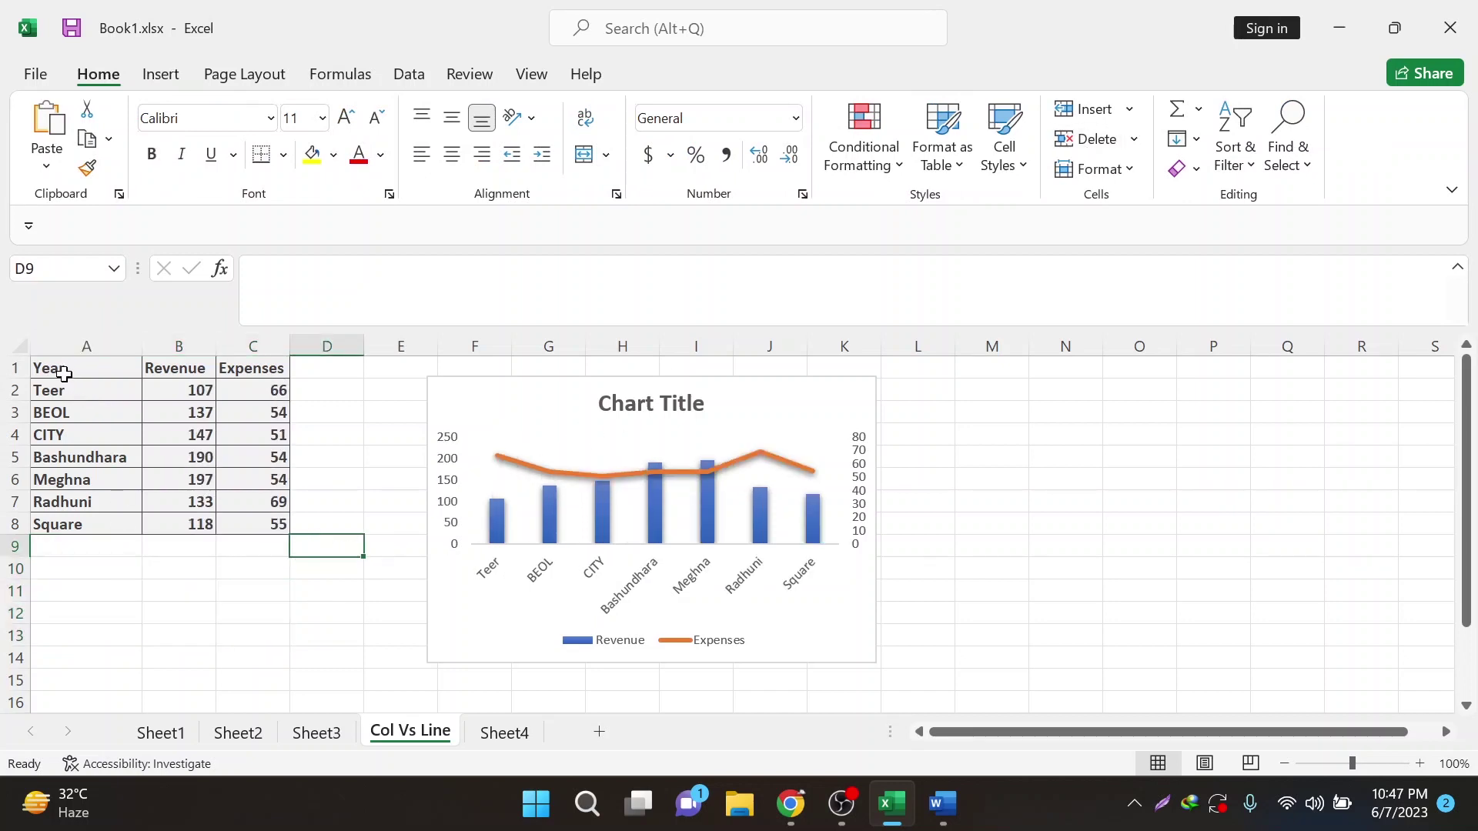
# Step: Move the chart right over columns L–Q and select the table A1:C8
pyautogui.moveTo(472, 398); pyautogui.dragTo(927, 391)
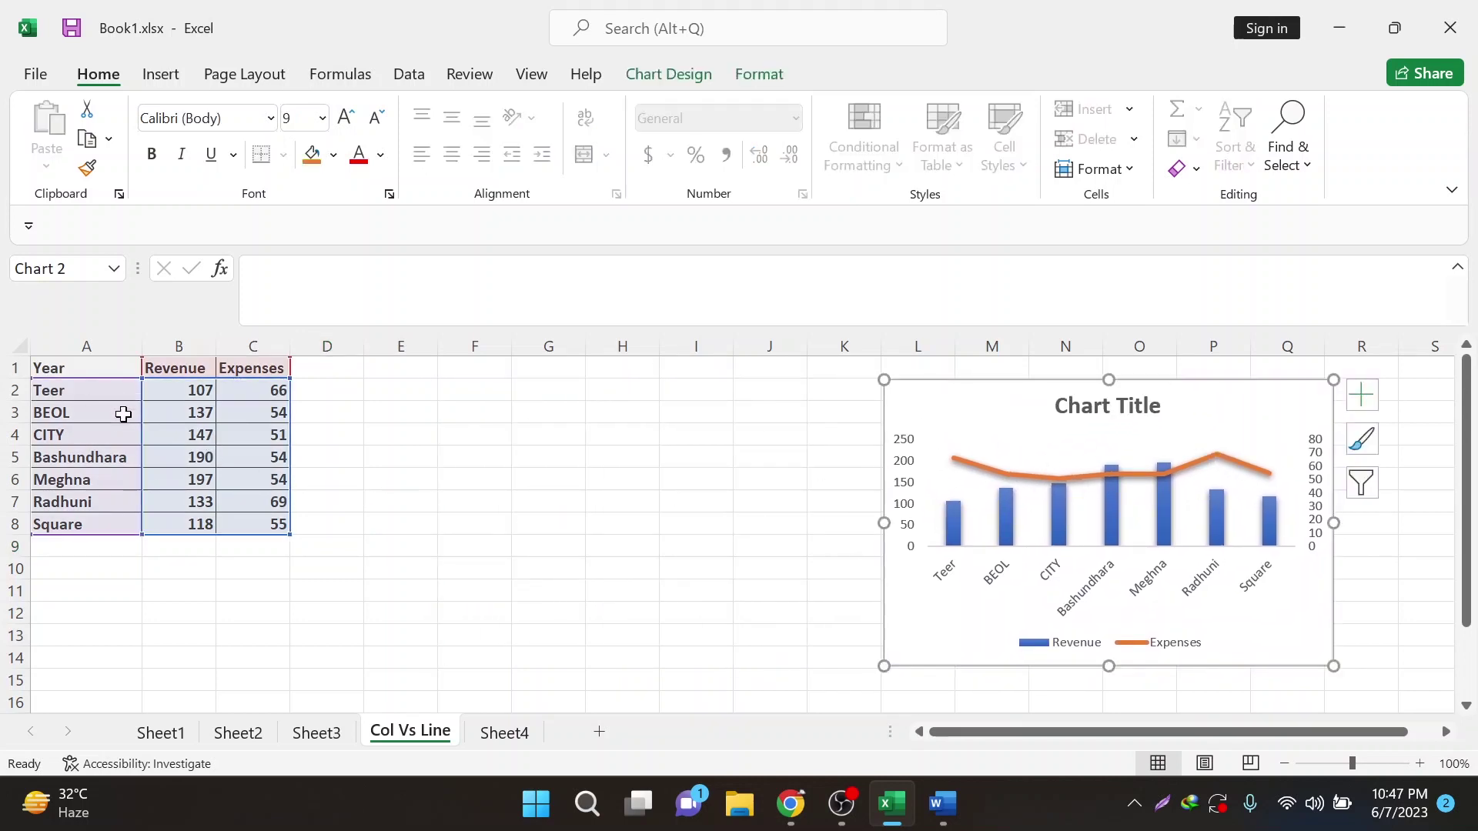
pyautogui.click(316, 455)
pyautogui.moveTo(111, 374); pyautogui.dragTo(280, 520)
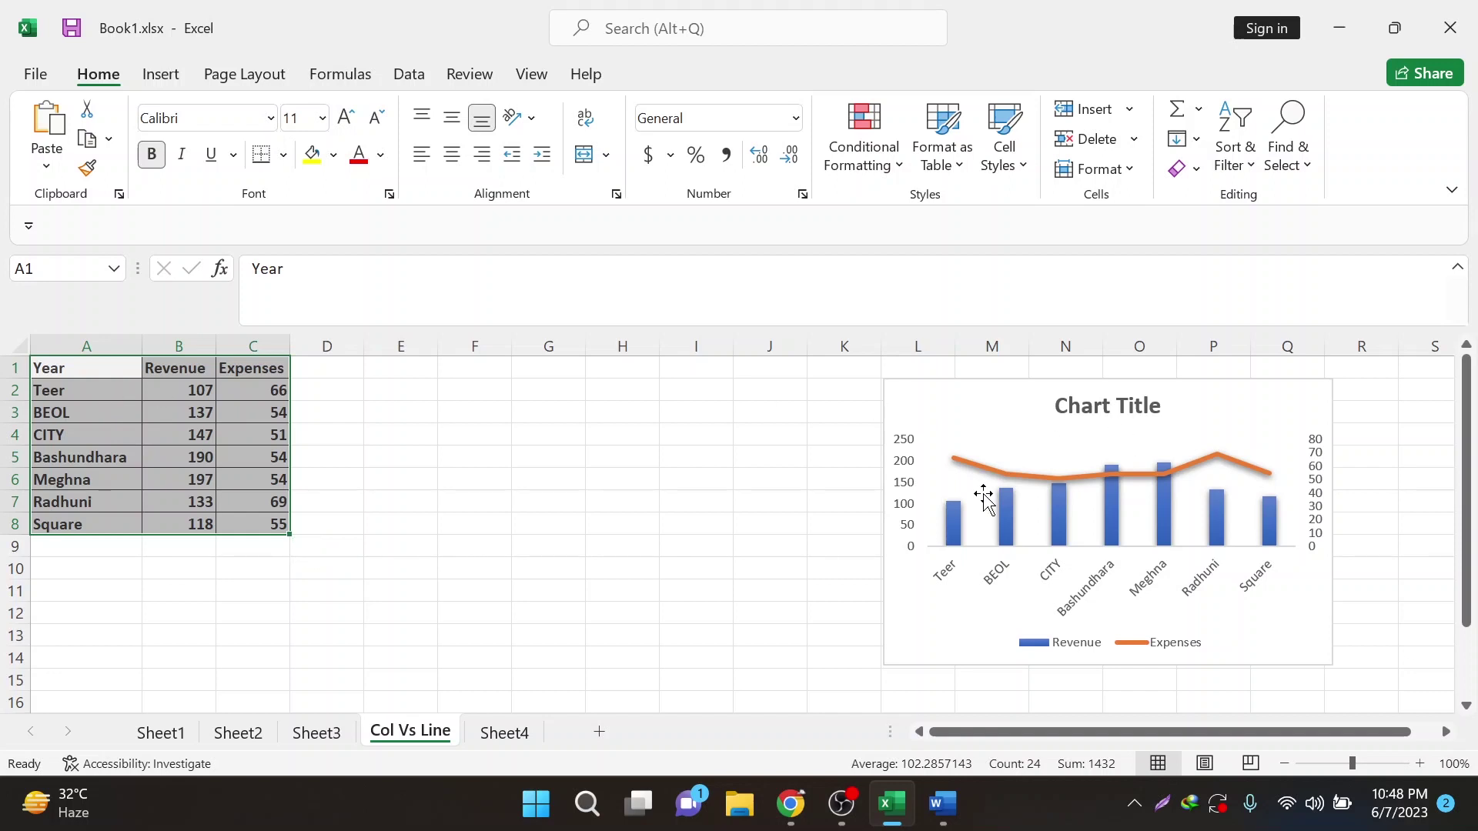
pyautogui.click(982, 469)
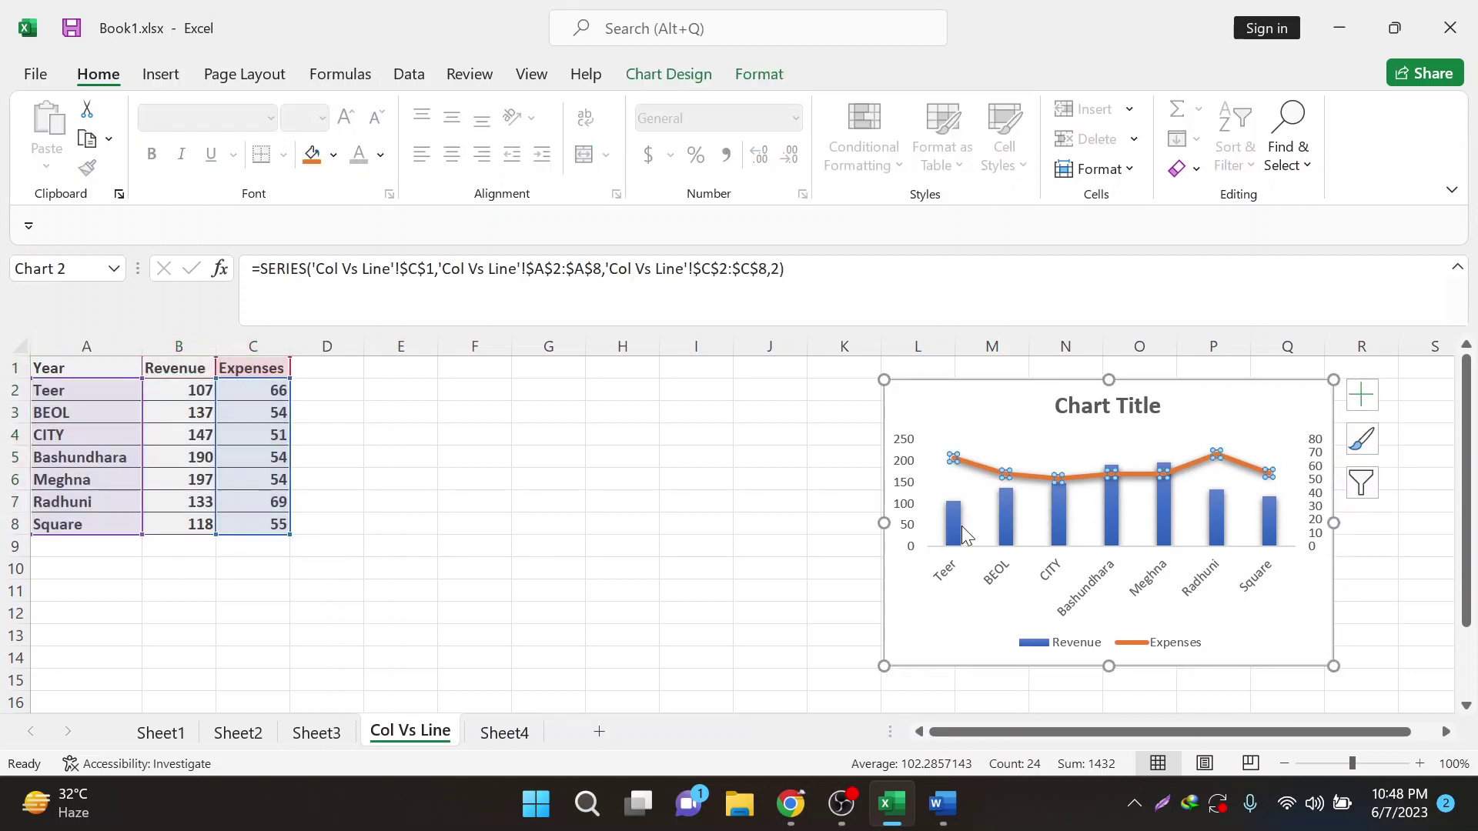
# Step: Open the chart's All Charts combo options and choose Clustered Column - Line
pyautogui.click(962, 525)
pyautogui.click(987, 468)
pyautogui.click(163, 74)
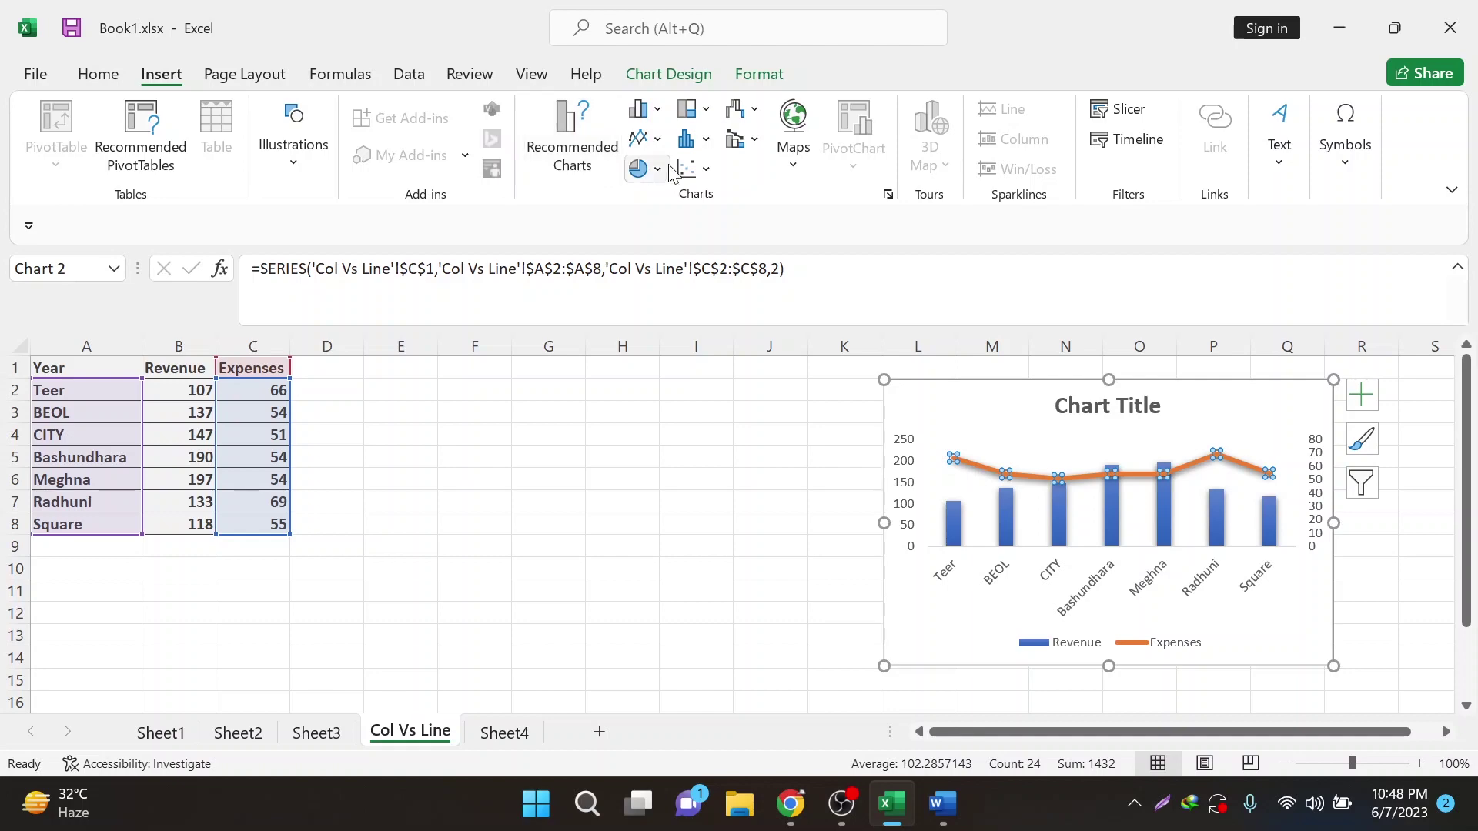
pyautogui.click(572, 135)
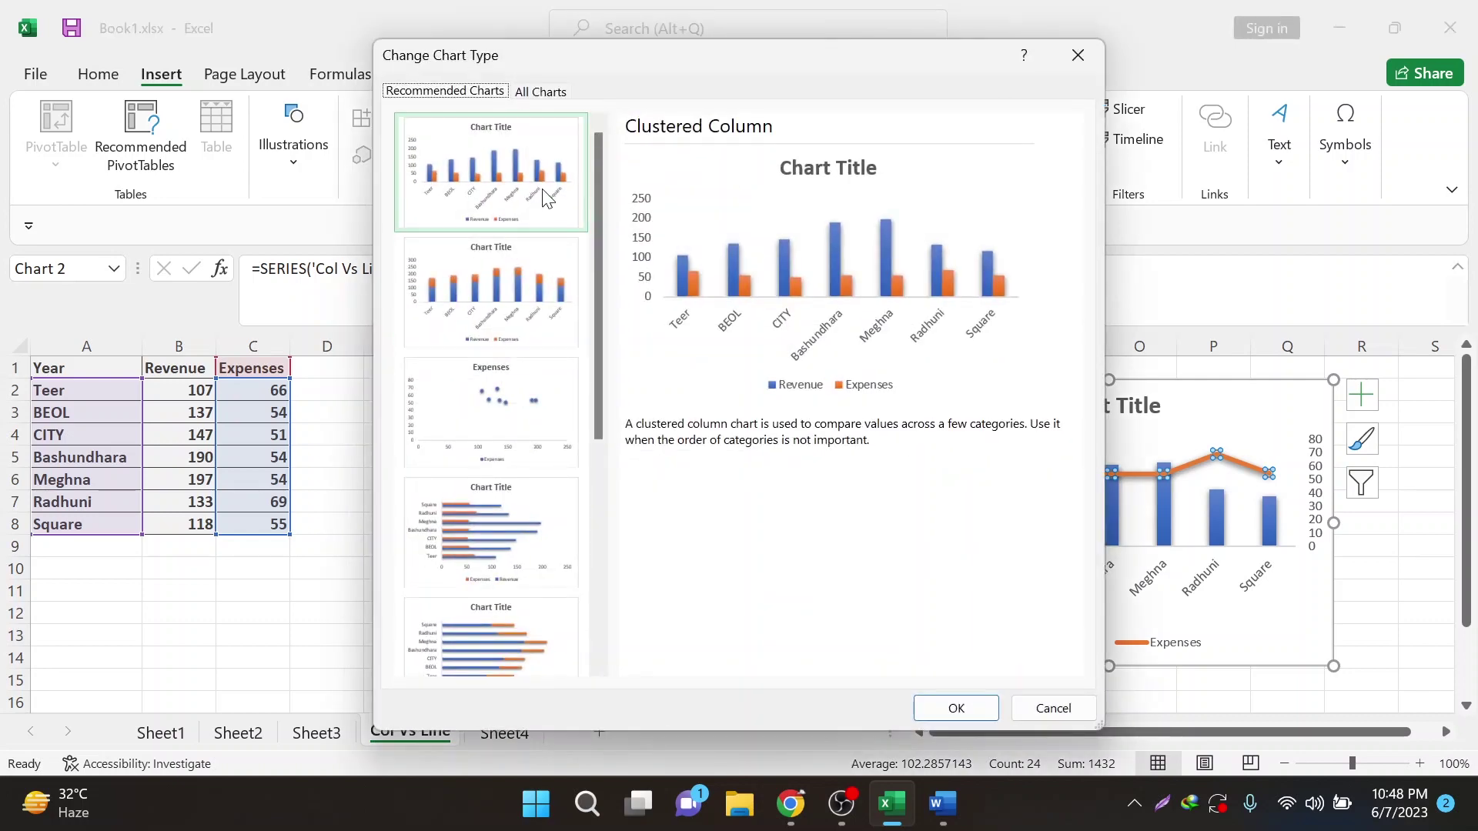
pyautogui.click(541, 92)
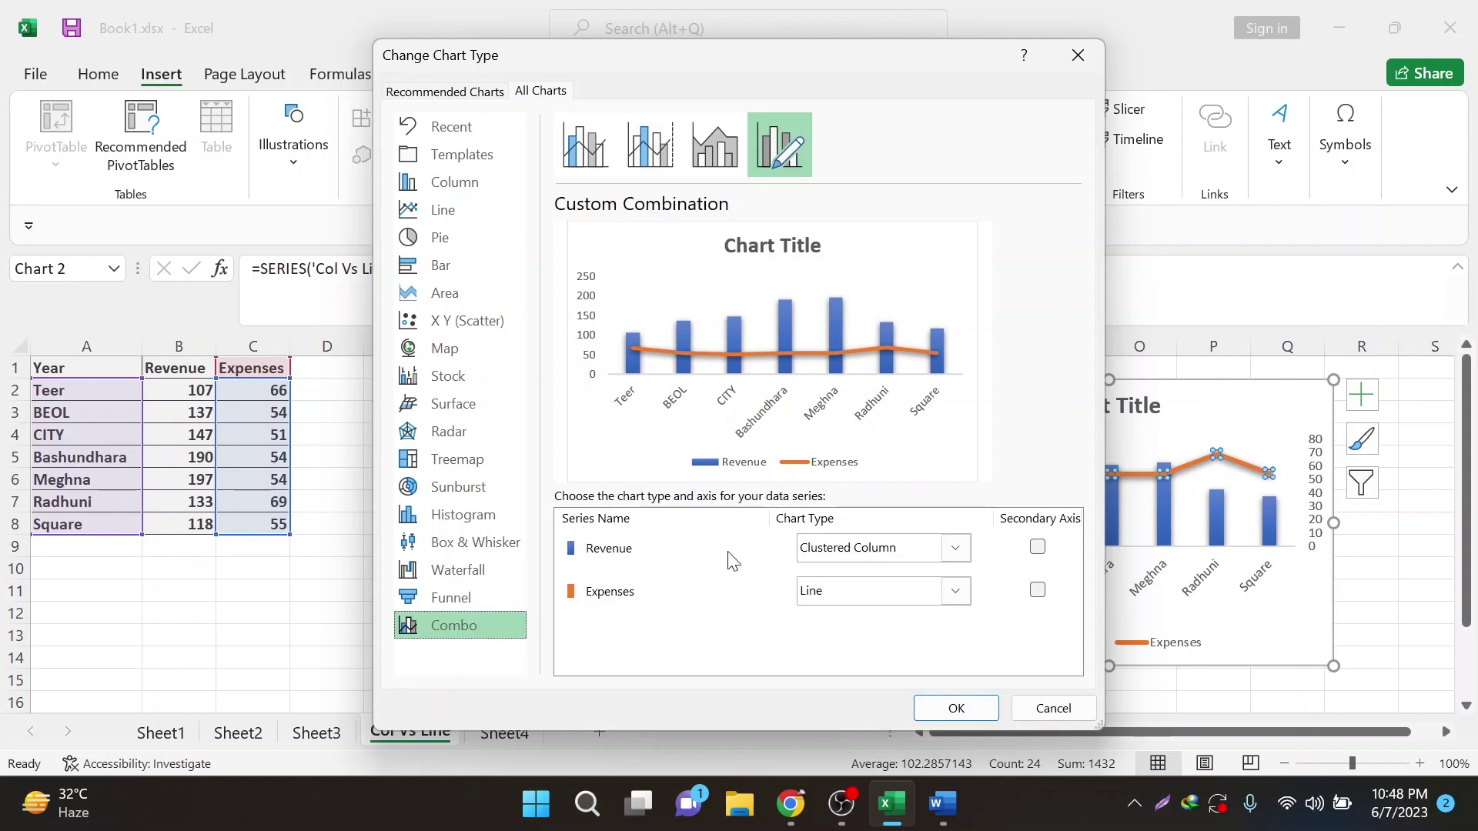
pyautogui.click(839, 559)
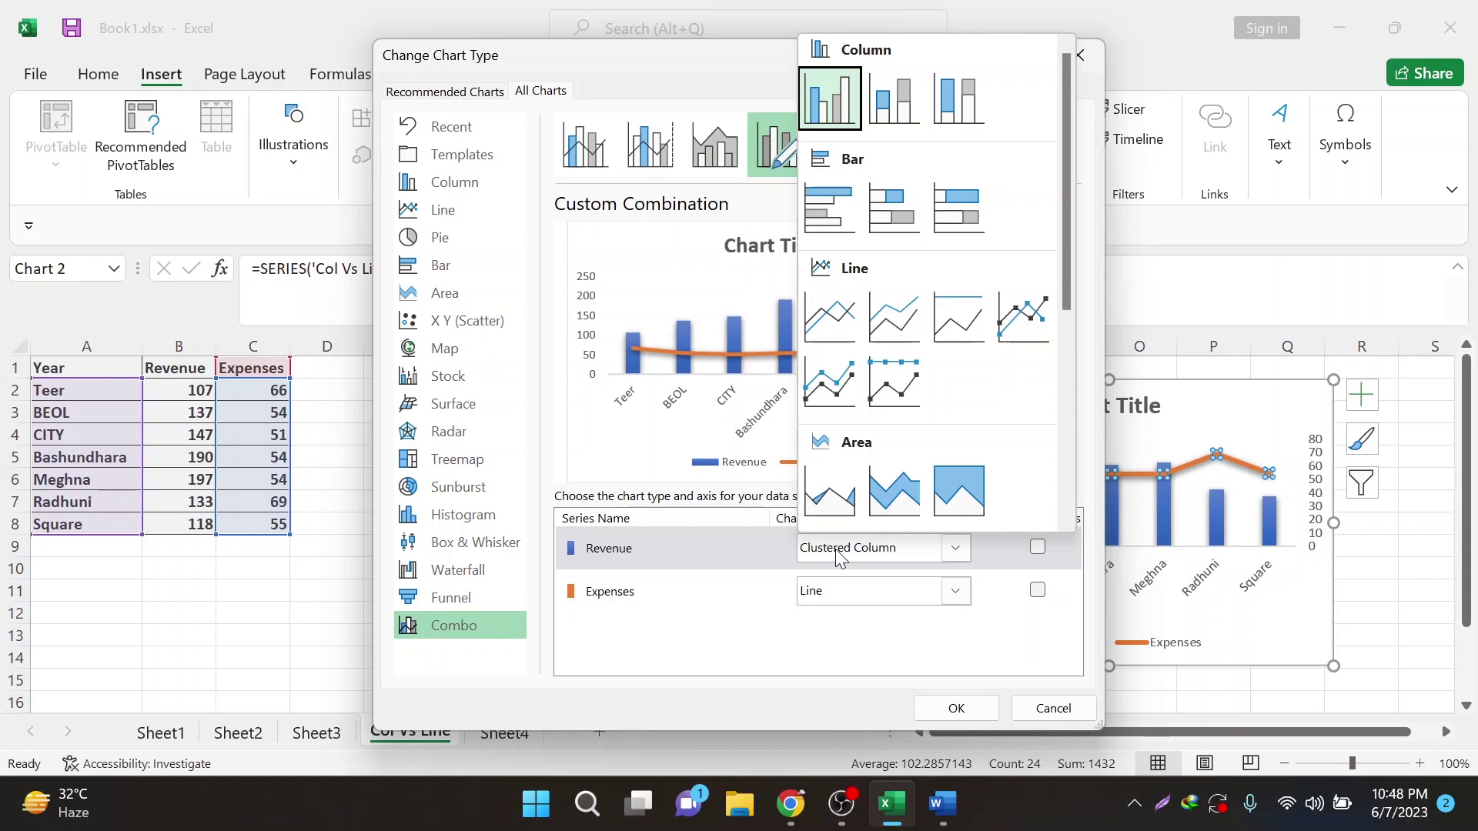
pyautogui.click(662, 548)
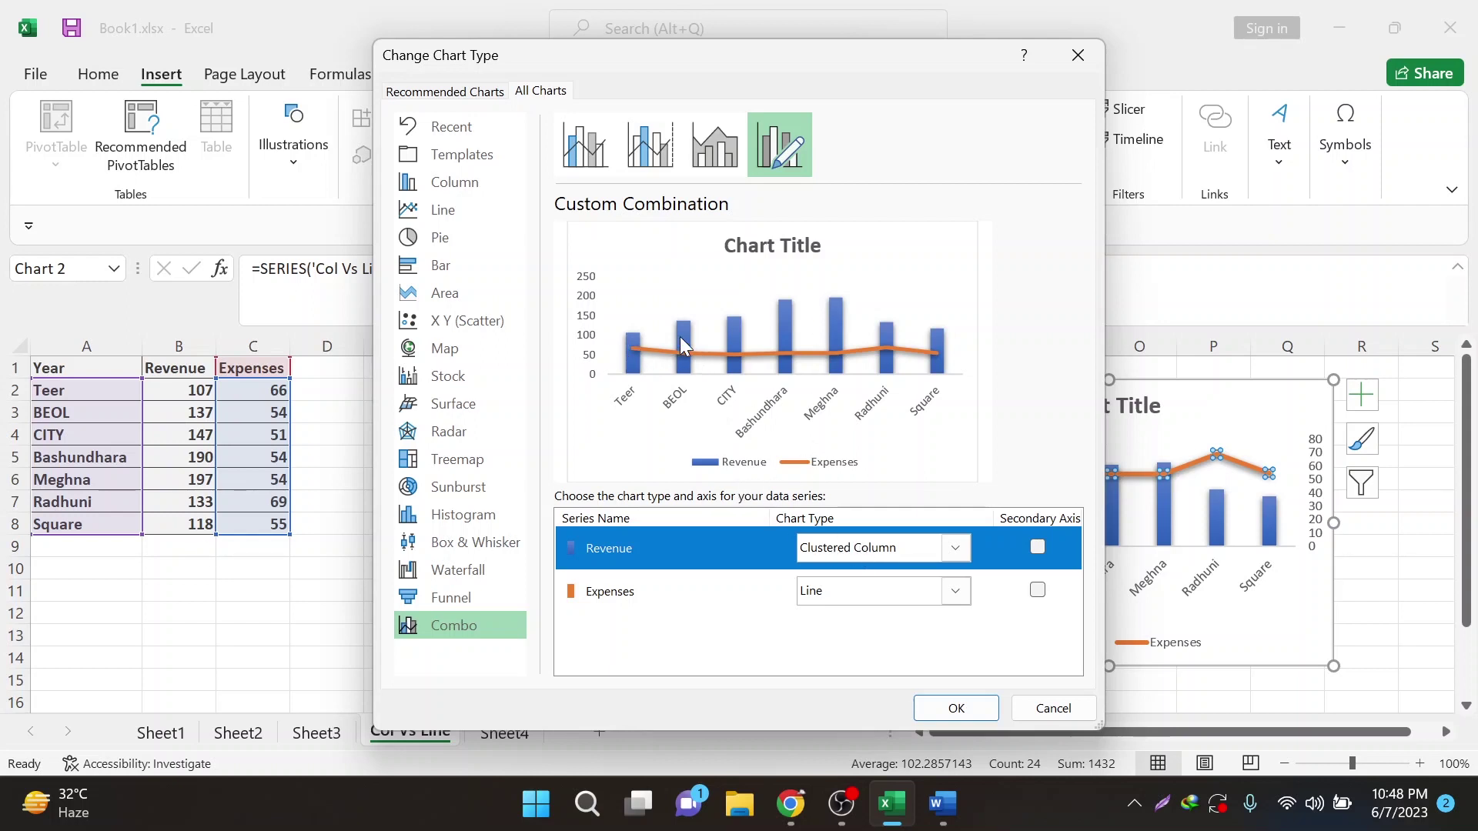
pyautogui.click(615, 171)
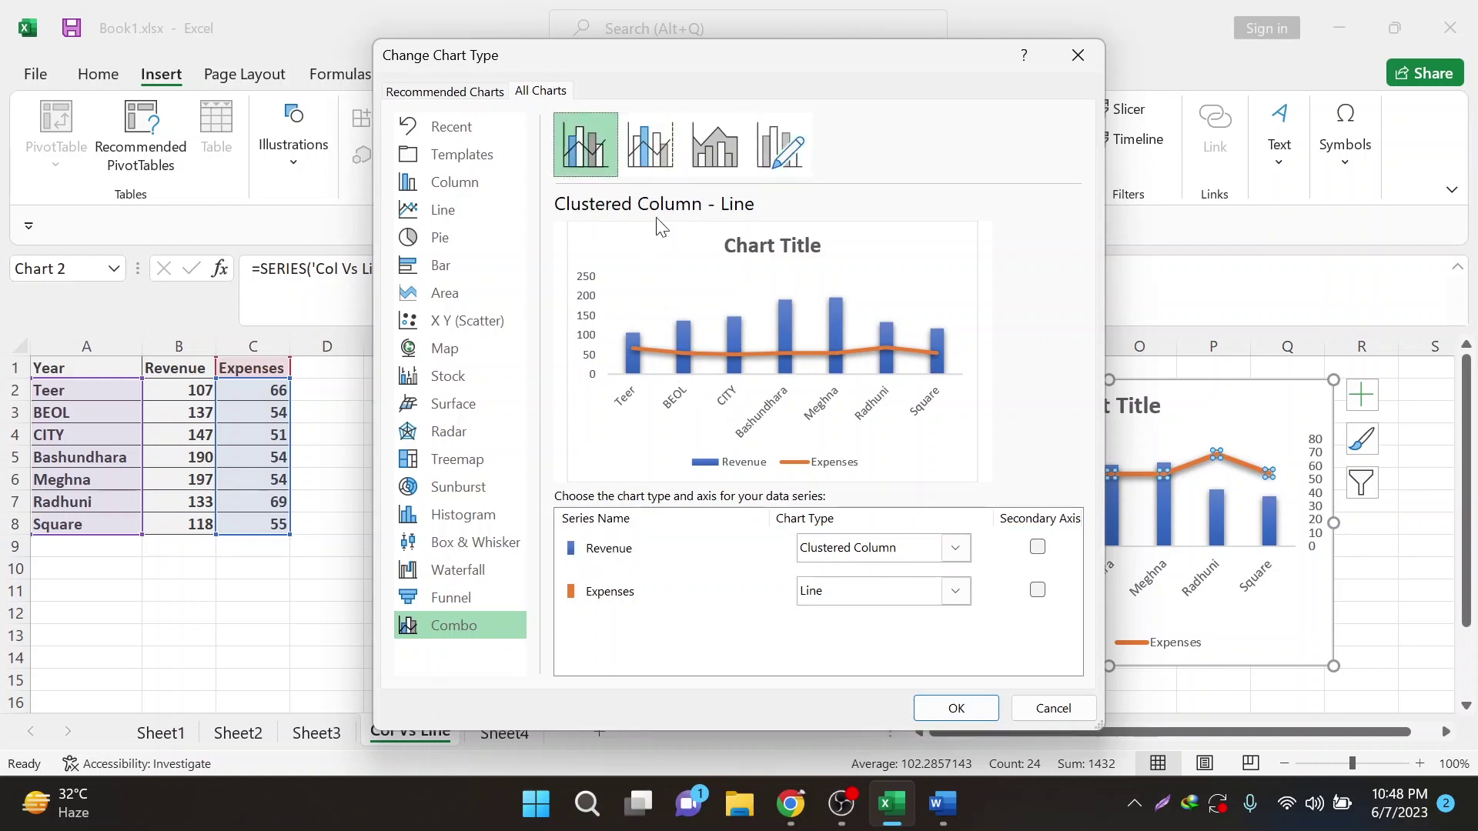
# Step: Preview the combo subtypes, then try Revenue as stacked line with markers and clustered bar
pyautogui.click(671, 163)
pyautogui.click(720, 154)
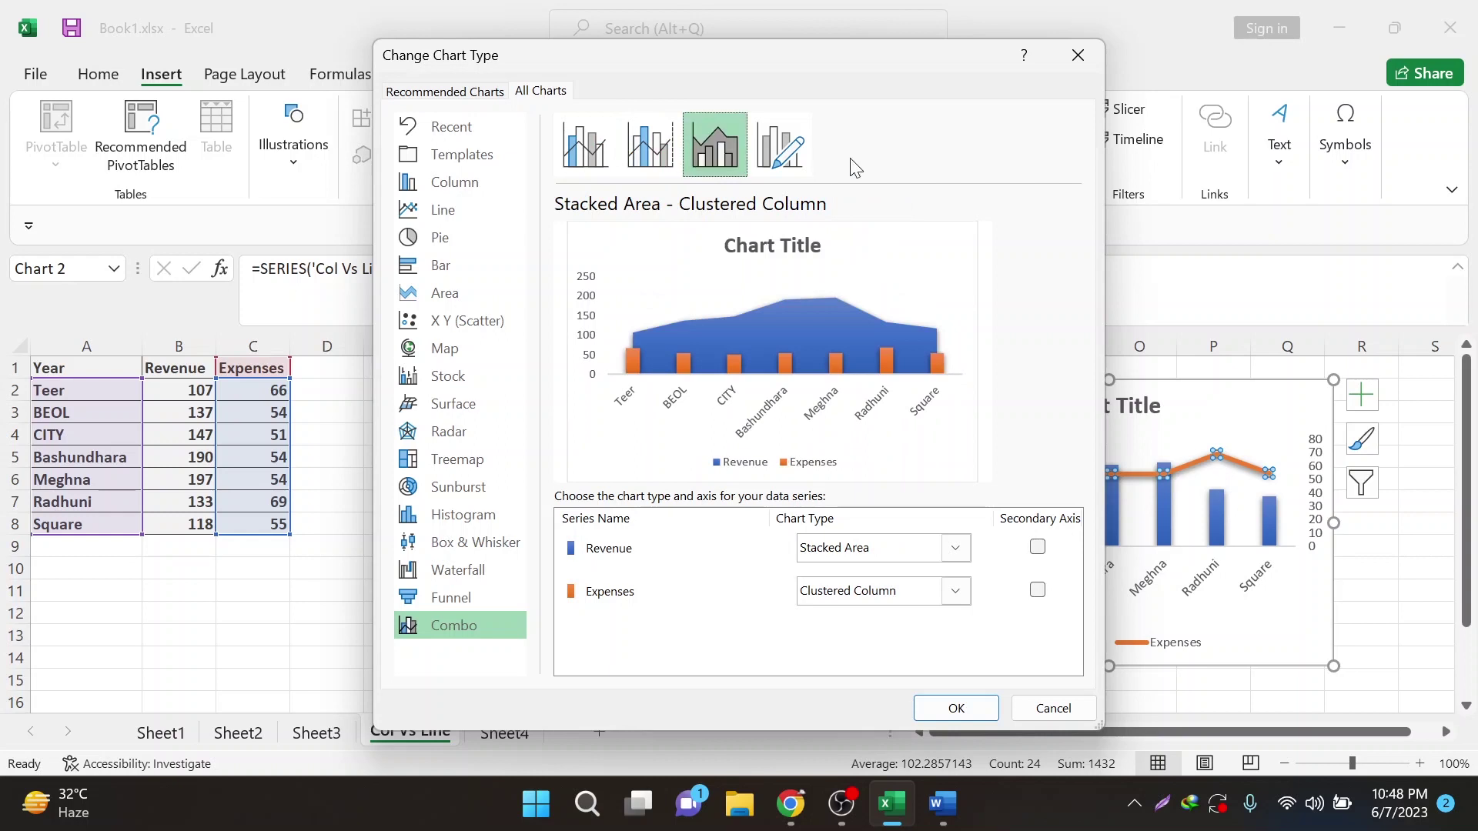
pyautogui.click(796, 151)
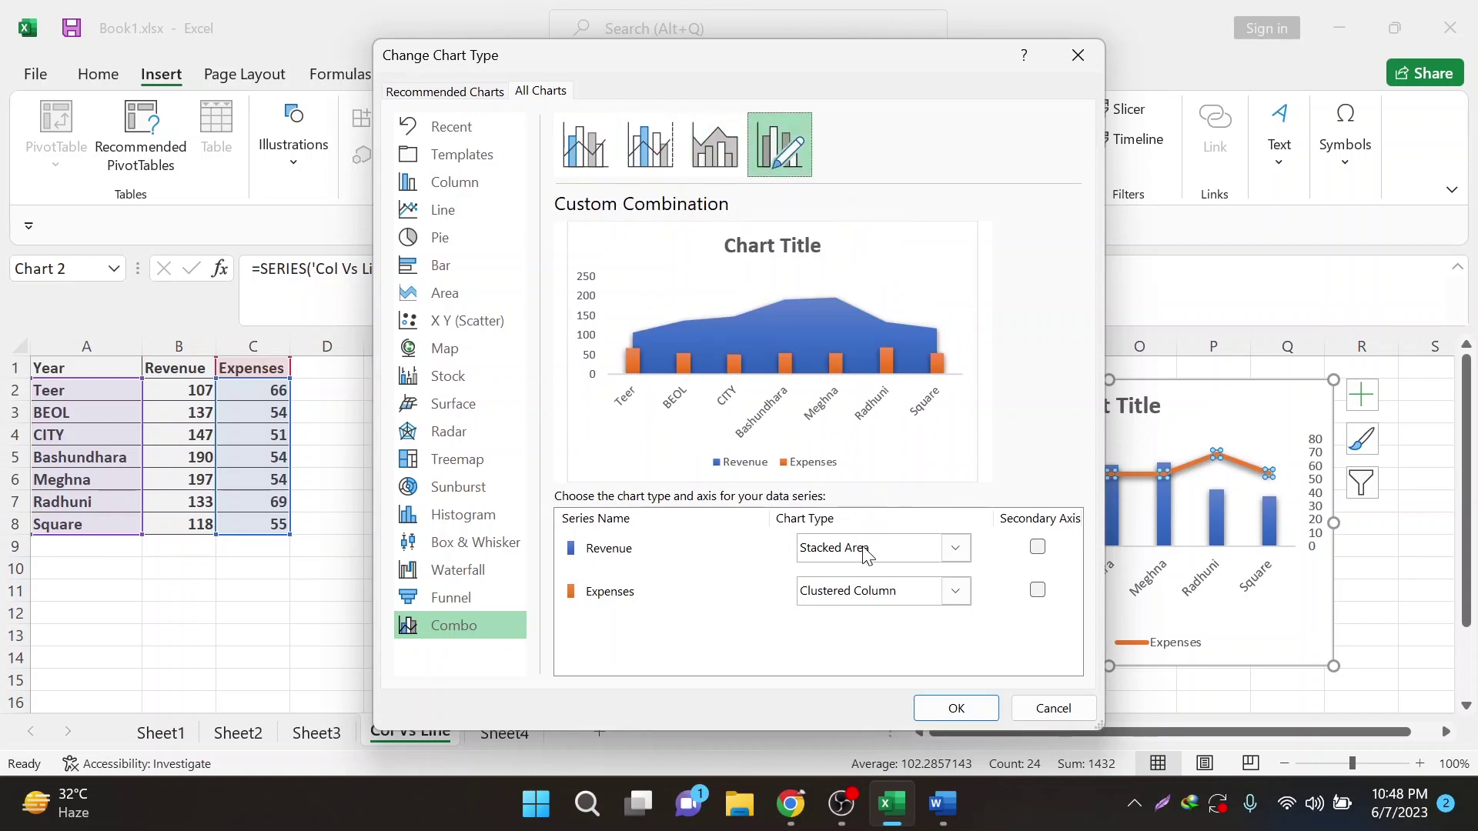
pyautogui.click(714, 146)
pyautogui.click(649, 147)
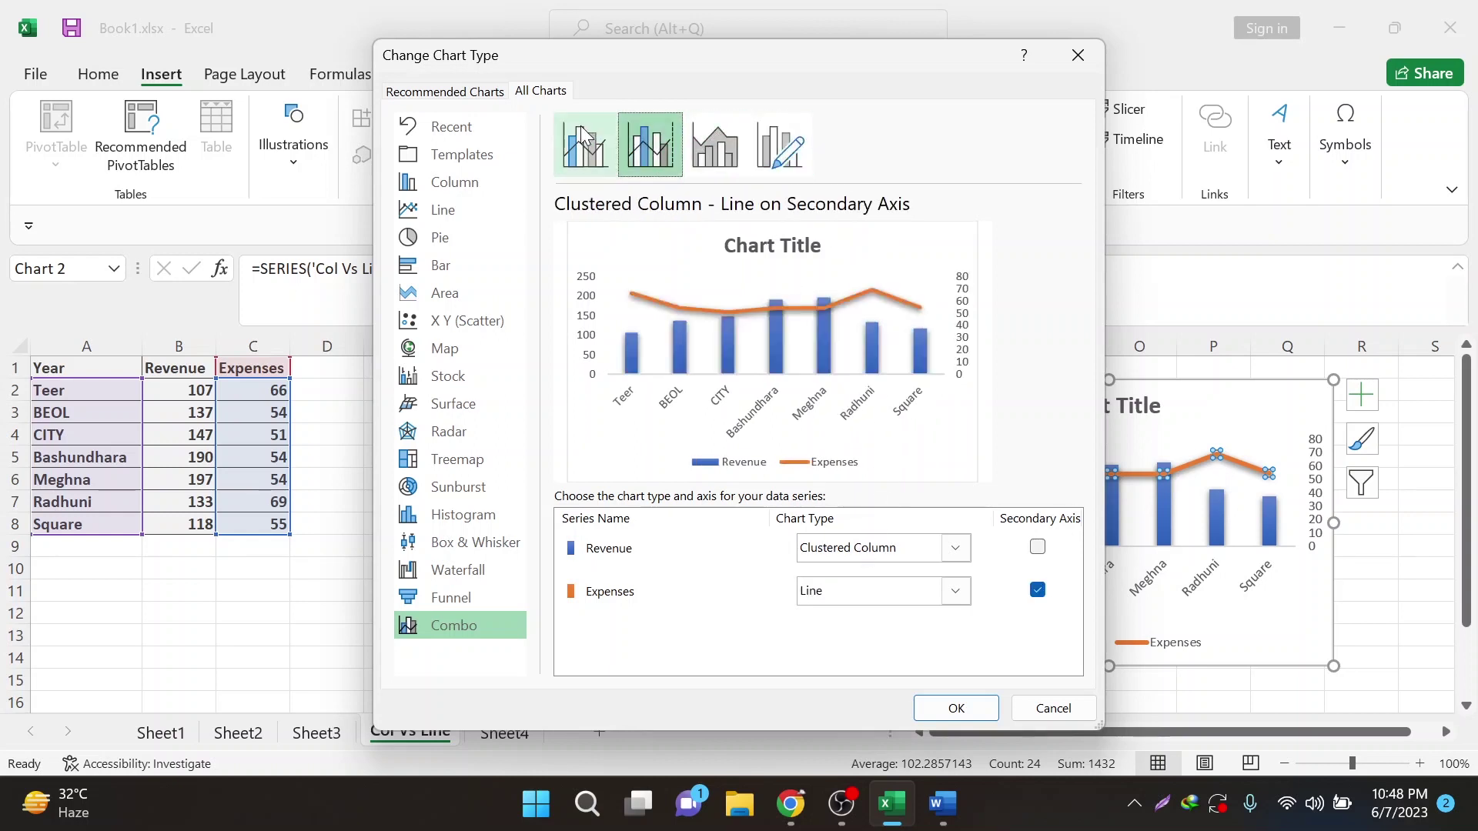
pyautogui.click(849, 550)
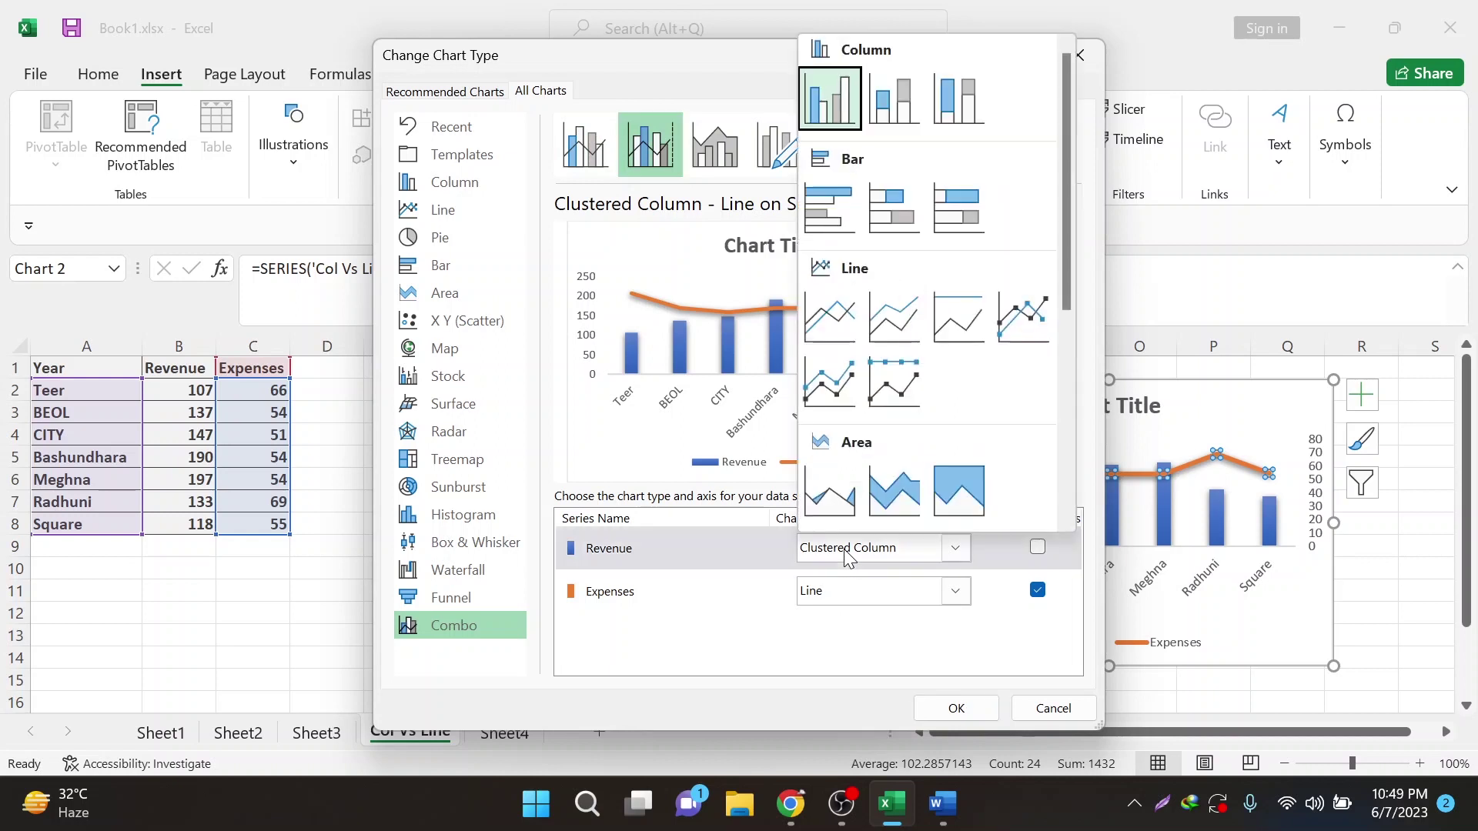
pyautogui.click(847, 400)
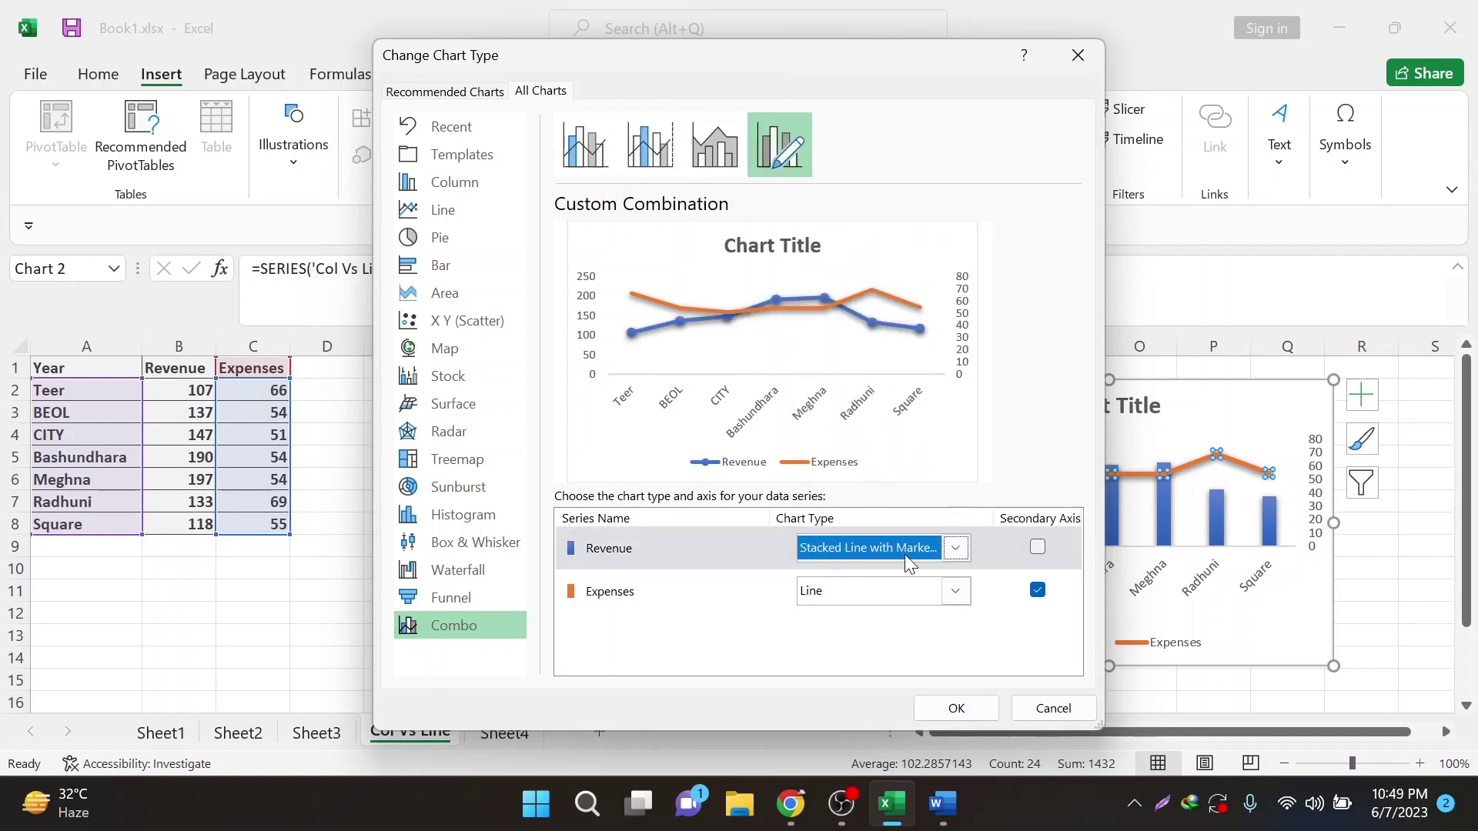
pyautogui.click(863, 556)
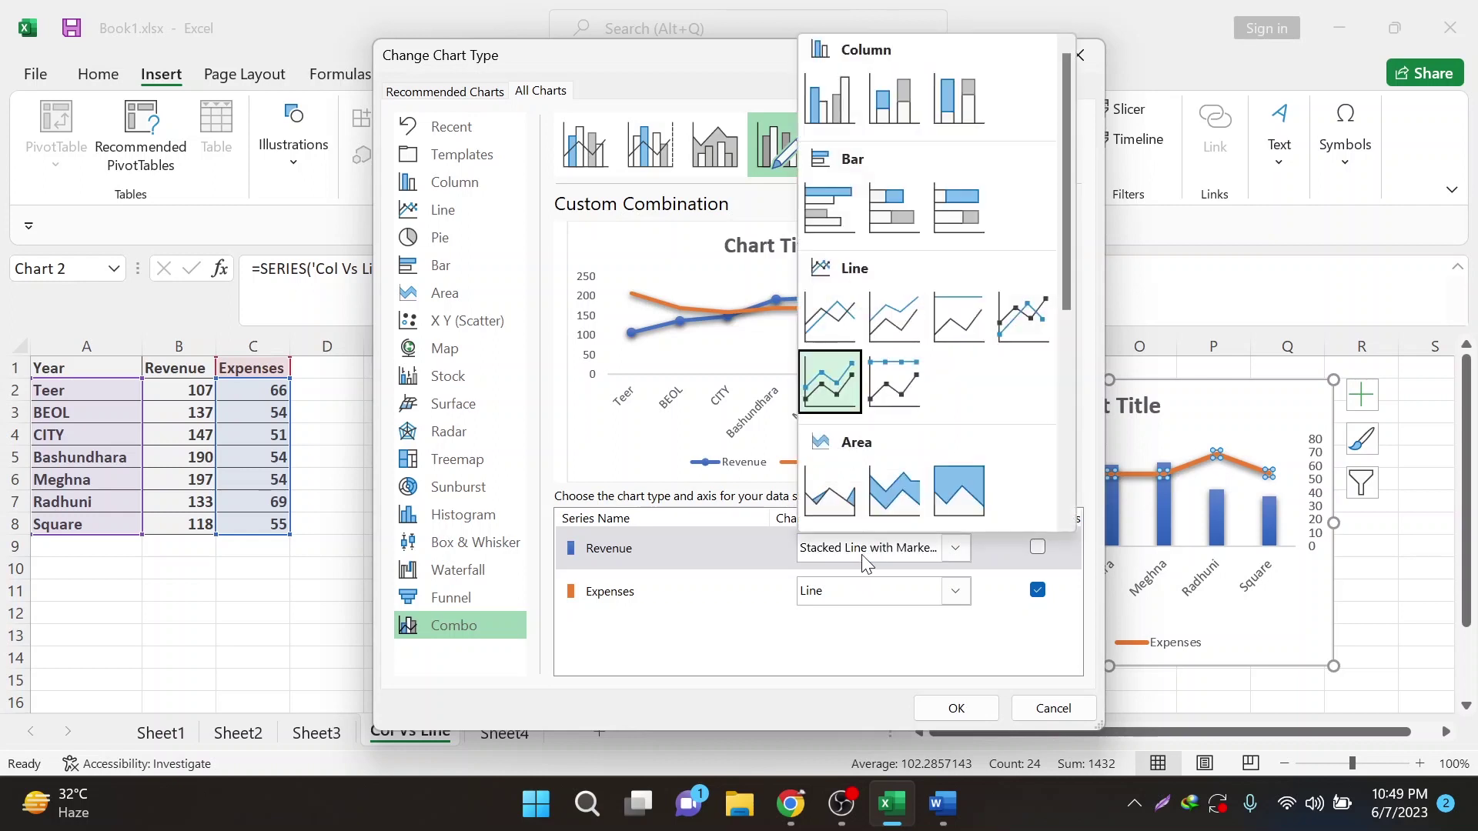
pyautogui.click(835, 211)
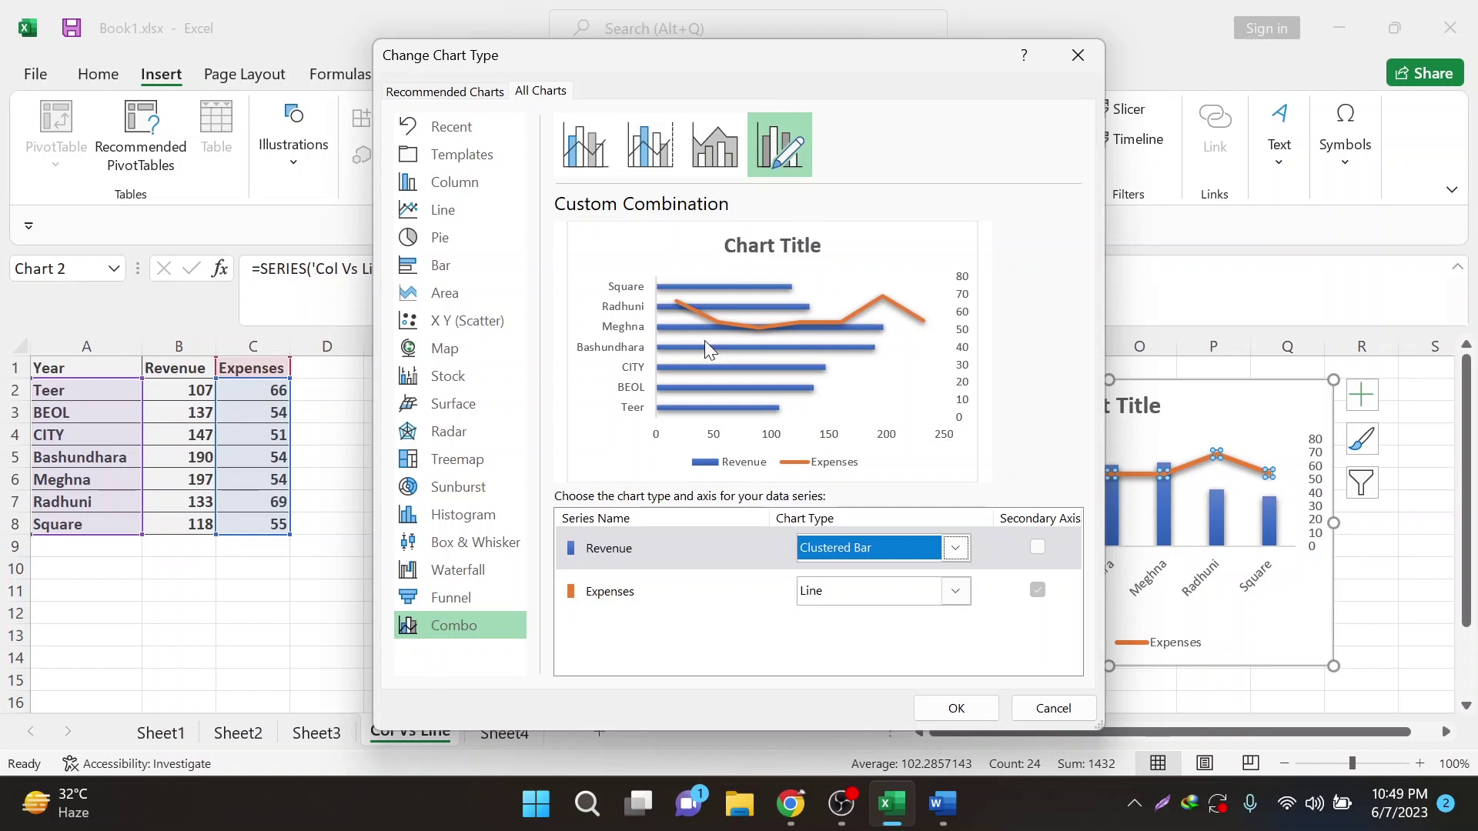
pyautogui.click(865, 547)
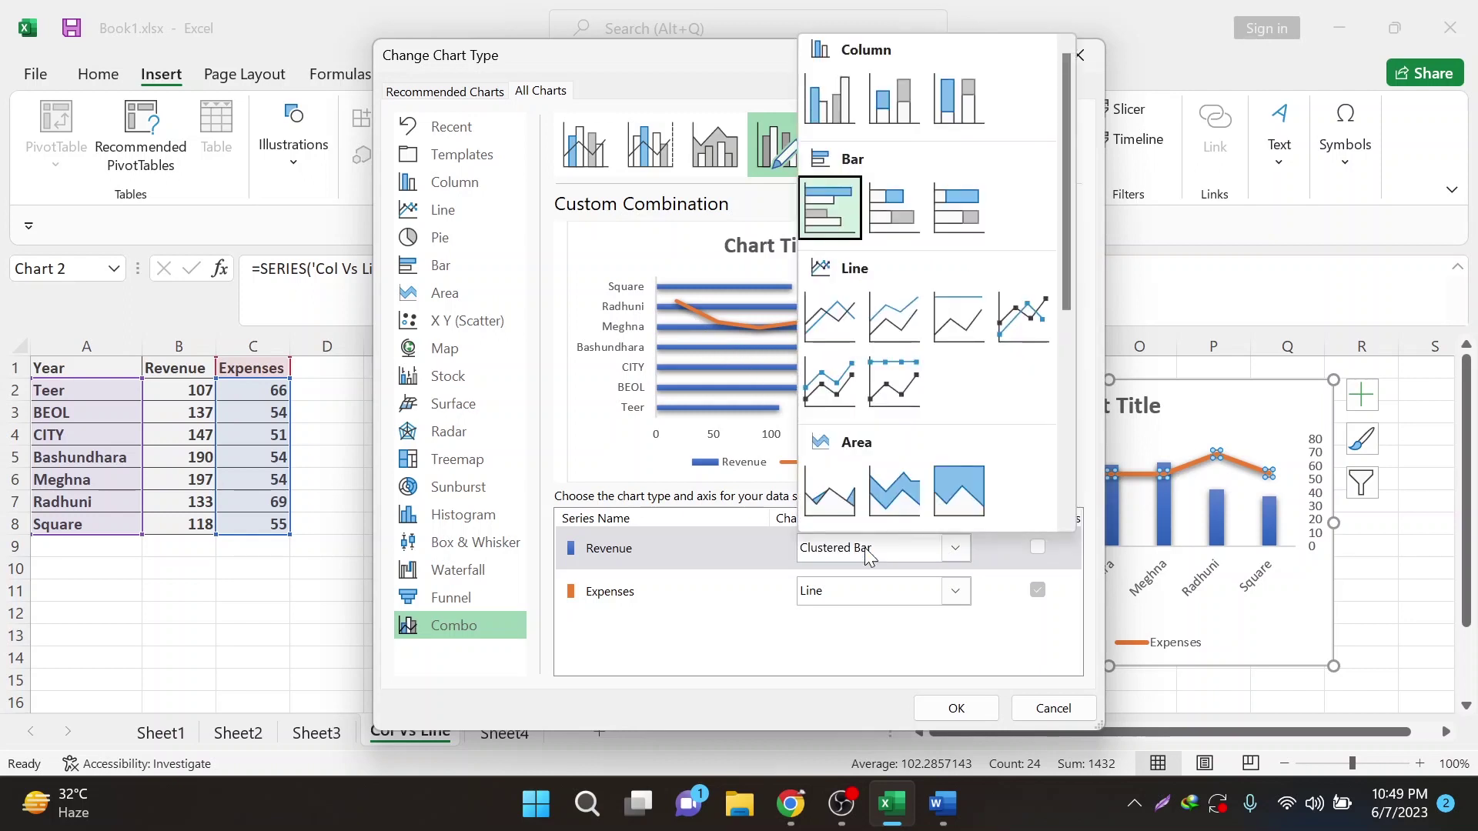
pyautogui.click(865, 547)
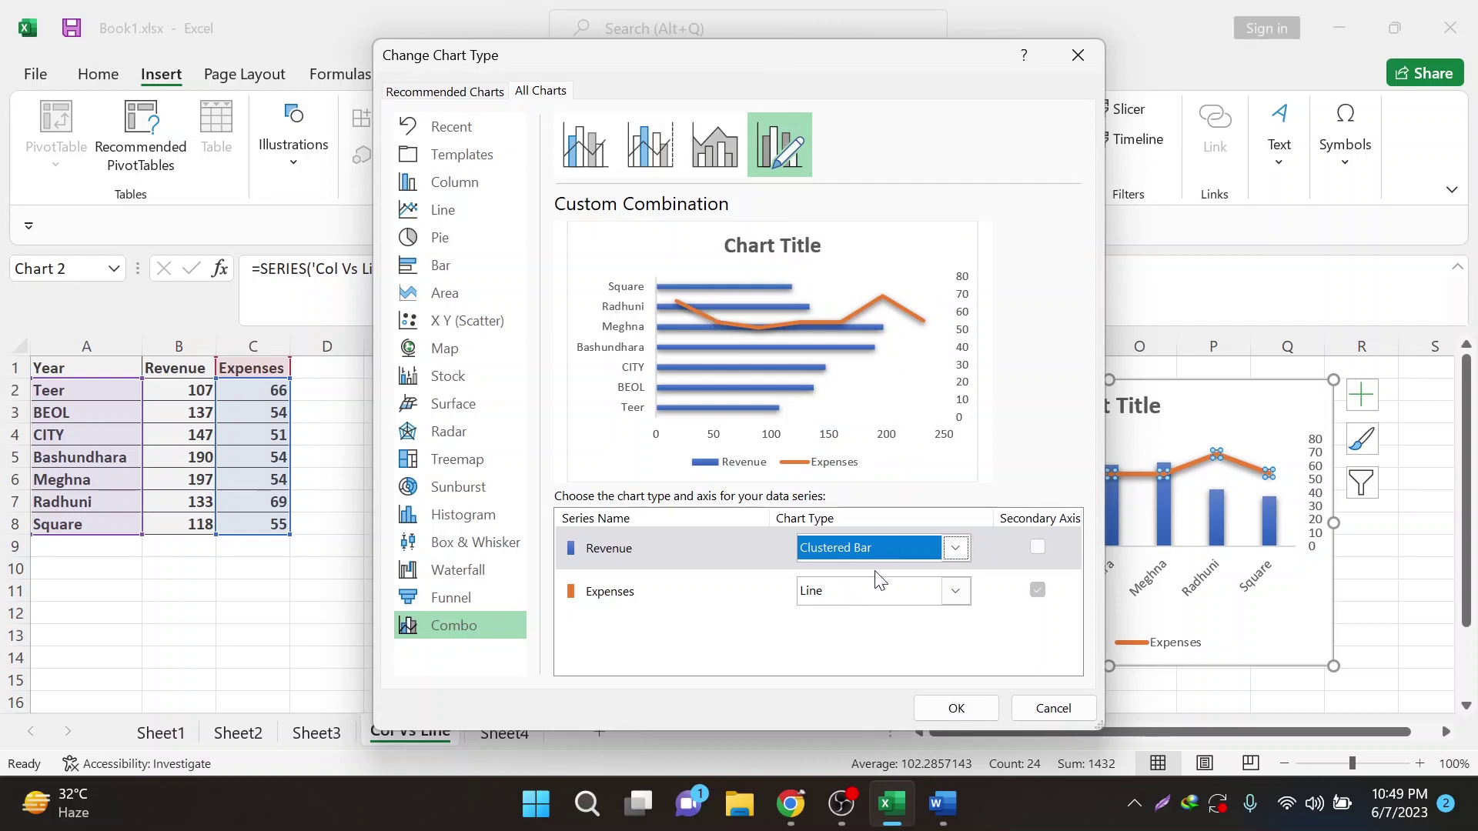
# Step: Set Expenses to clustered columns and Revenue to scatter points
pyautogui.click(851, 592)
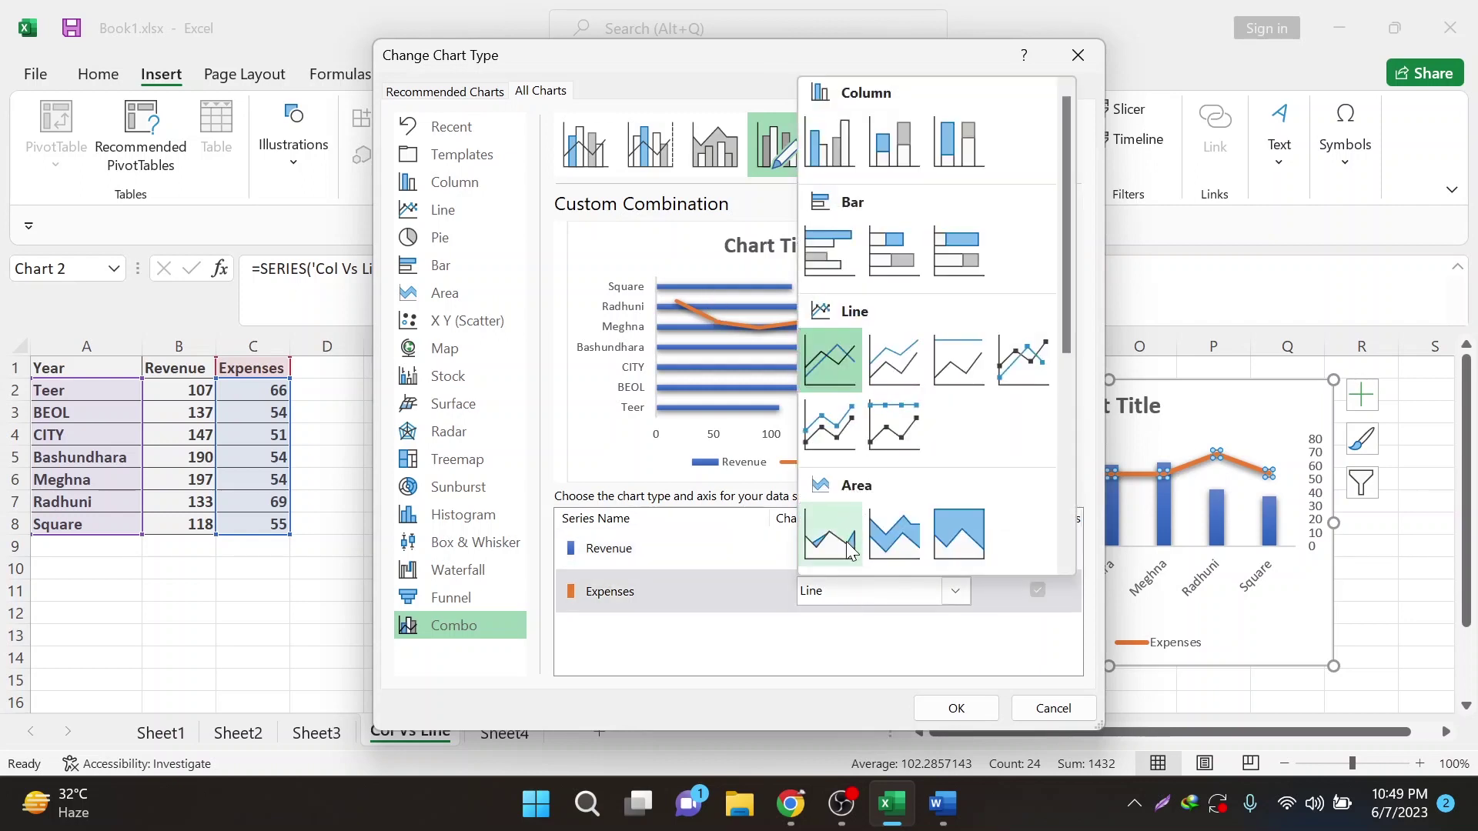
pyautogui.click(830, 534)
pyautogui.click(848, 594)
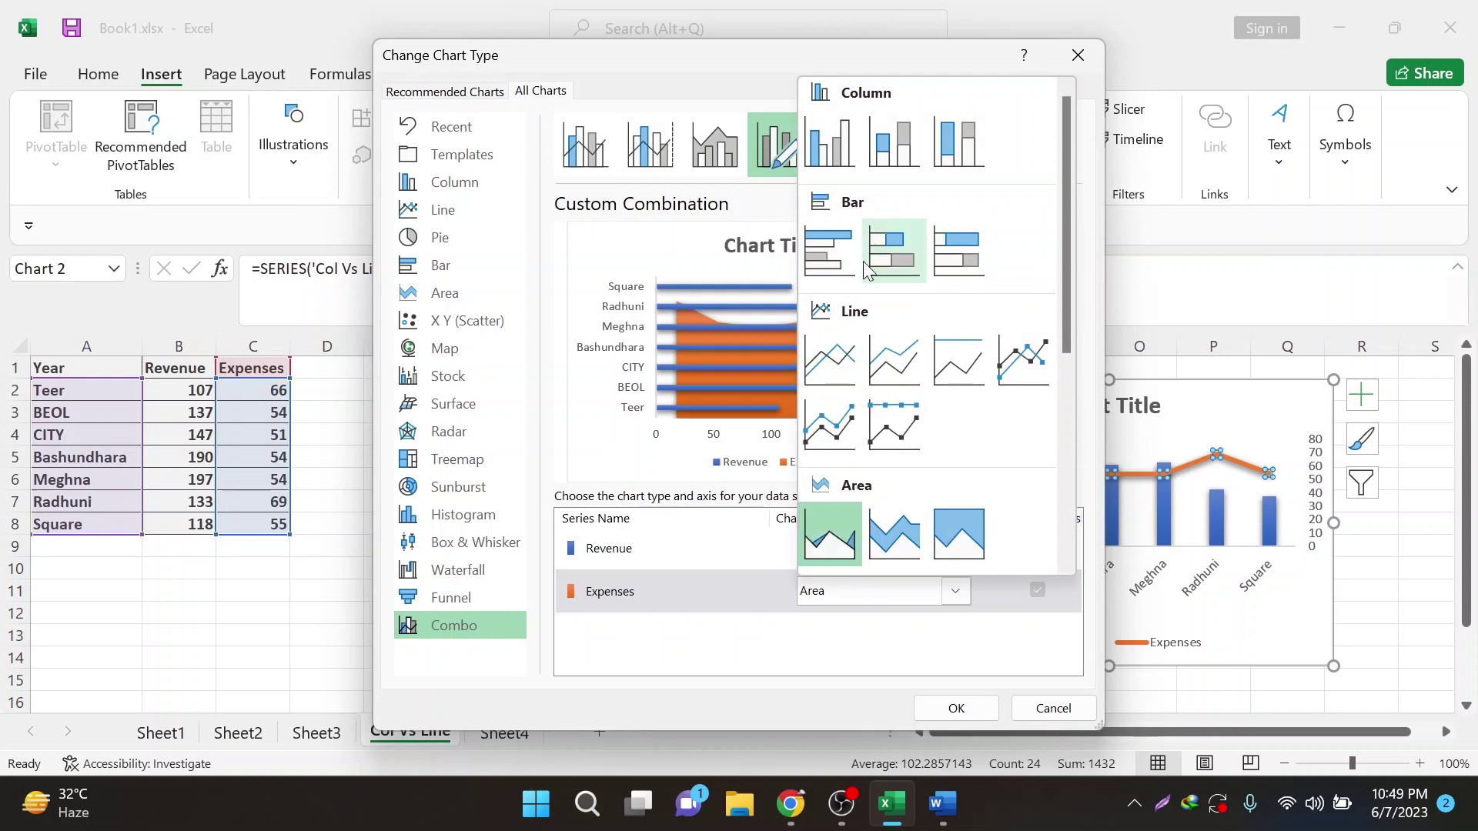
pyautogui.click(830, 143)
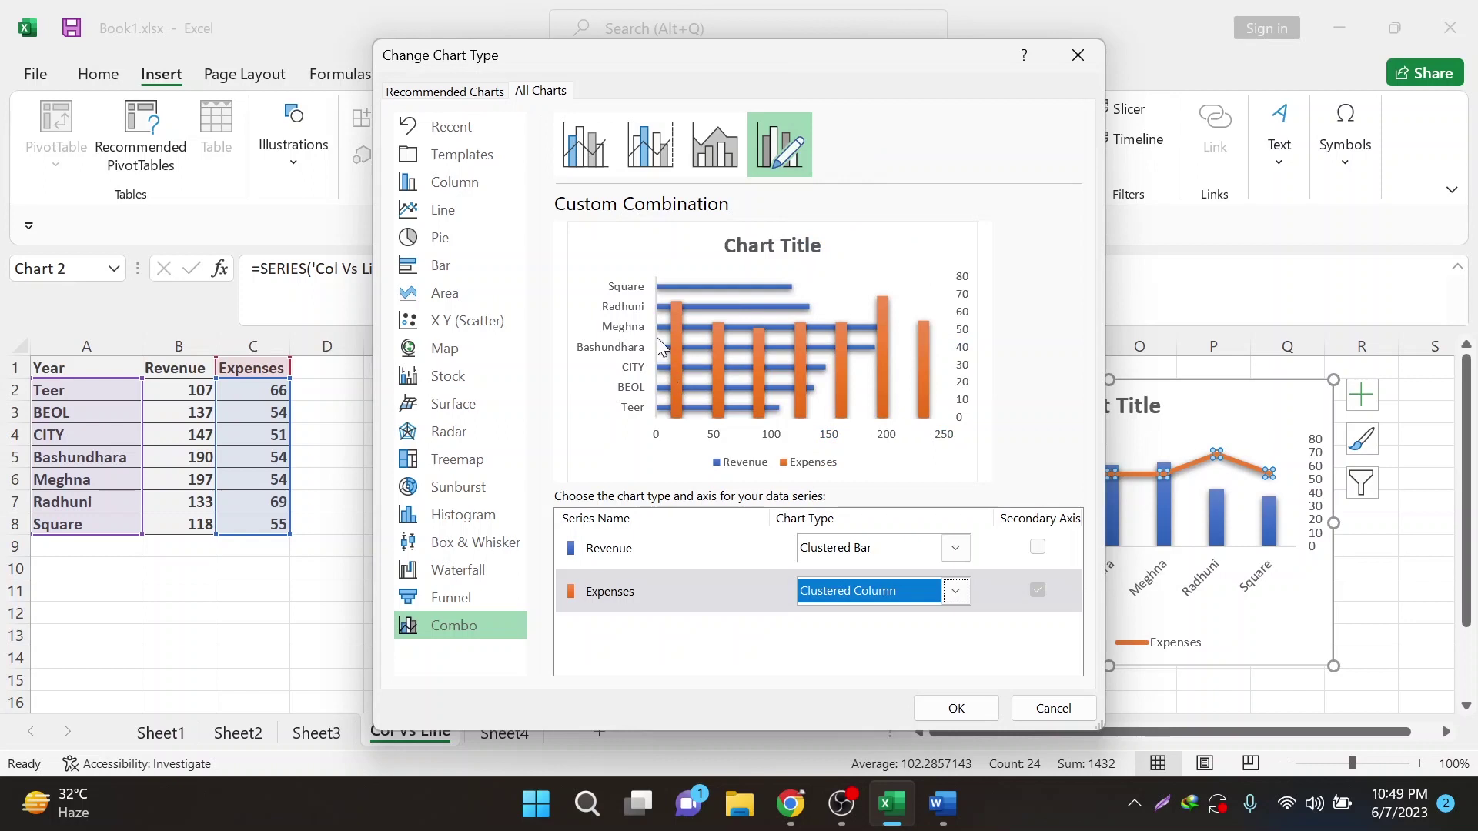
pyautogui.click(866, 552)
pyautogui.scroll(-3, 847, 347)
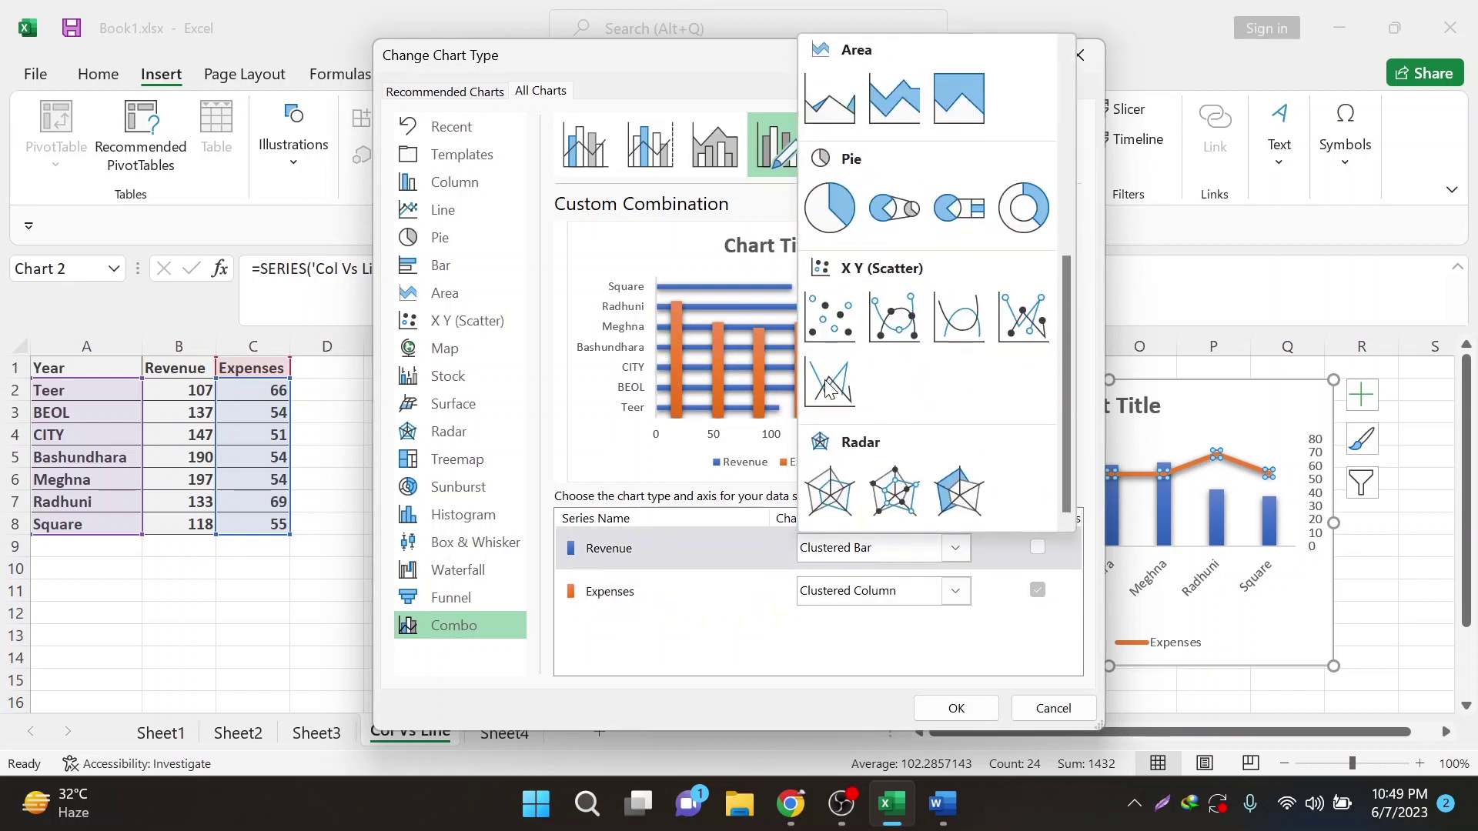
pyautogui.click(847, 312)
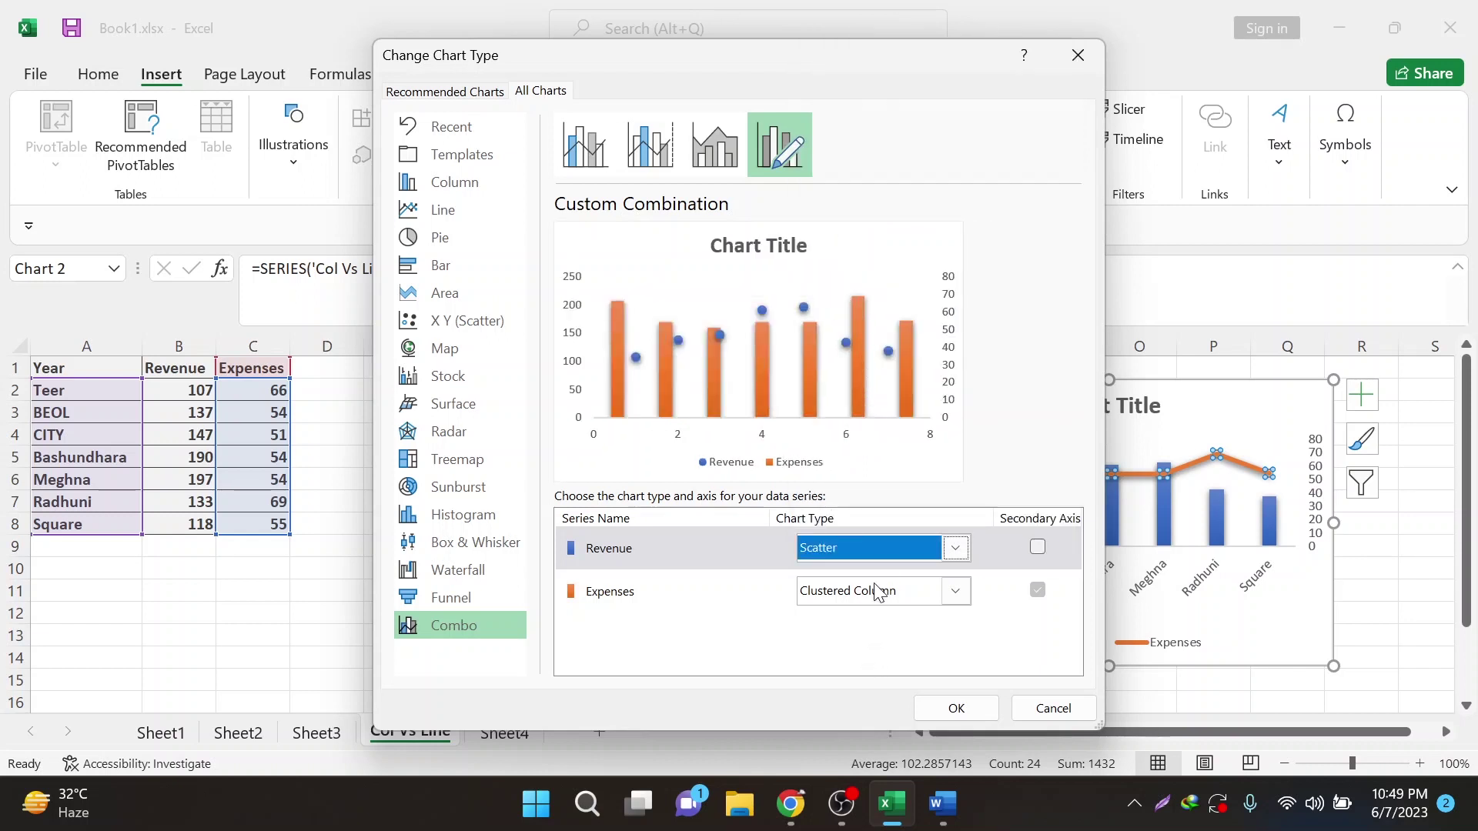
pyautogui.click(866, 548)
pyautogui.scroll(3, 850, 387)
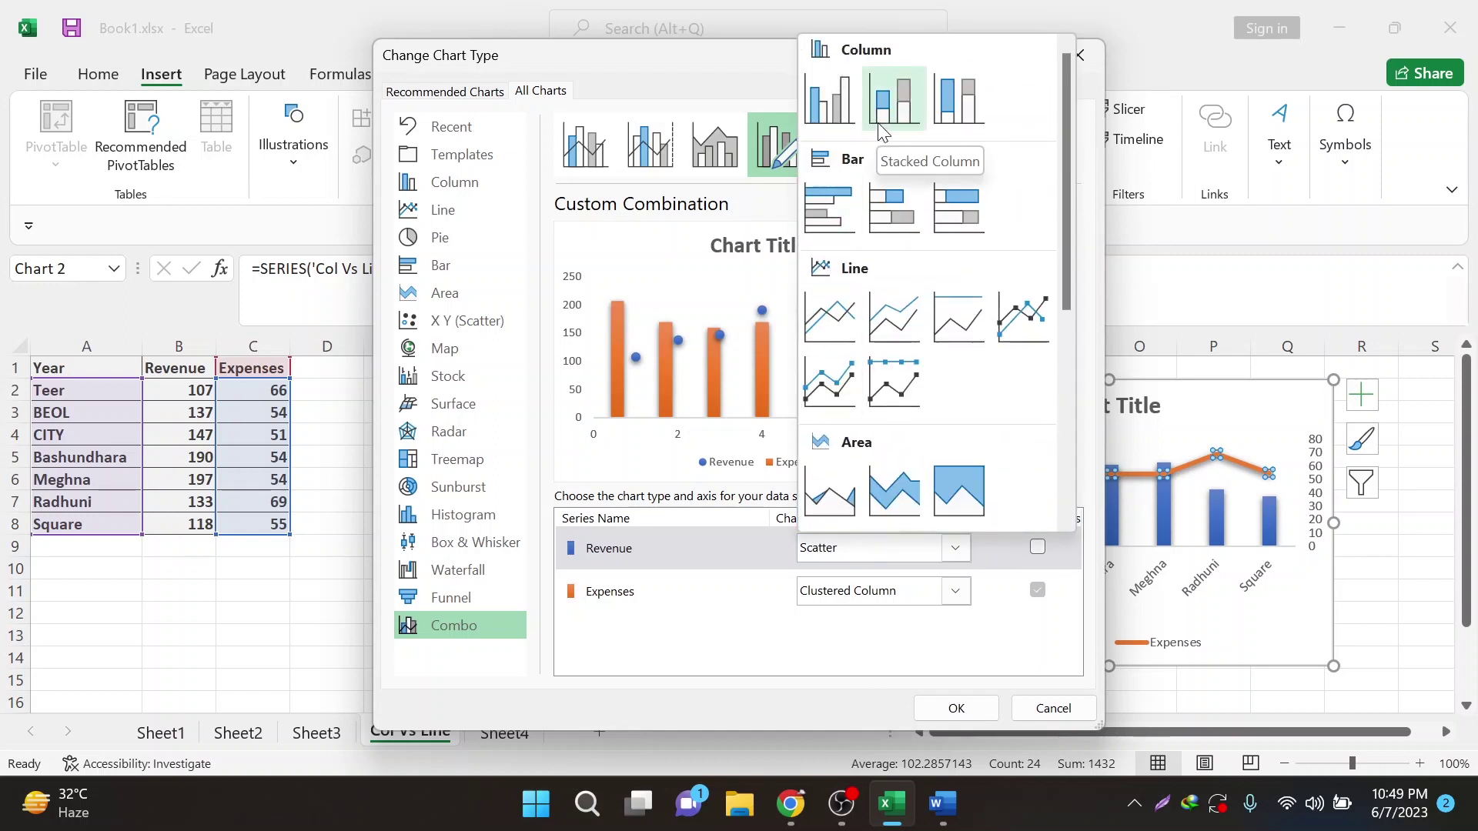
# Step: Set Revenue to clustered columns and Expenses to a line on the same axis
pyautogui.click(829, 128)
pyautogui.click(865, 605)
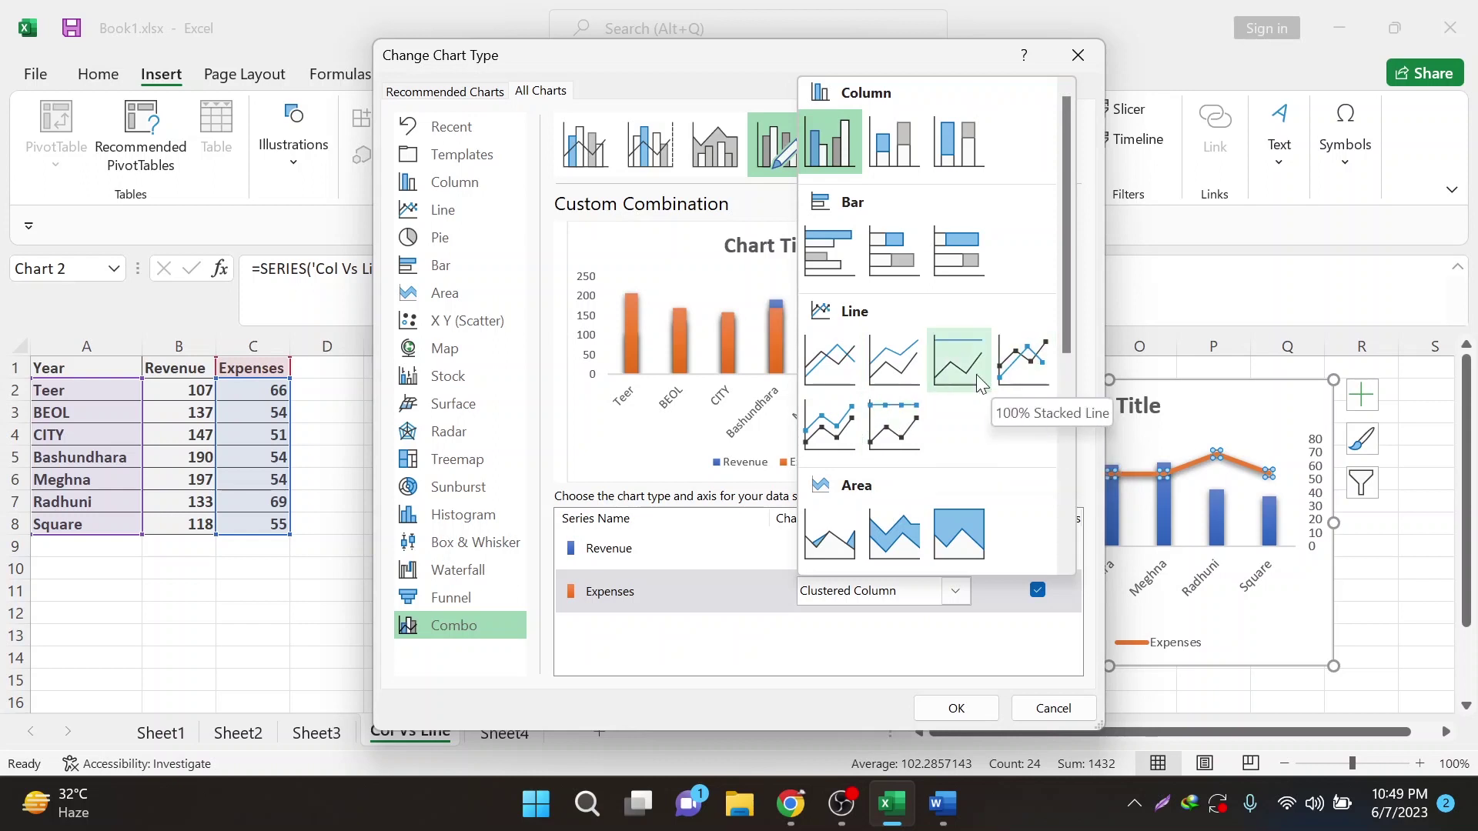
pyautogui.click(831, 364)
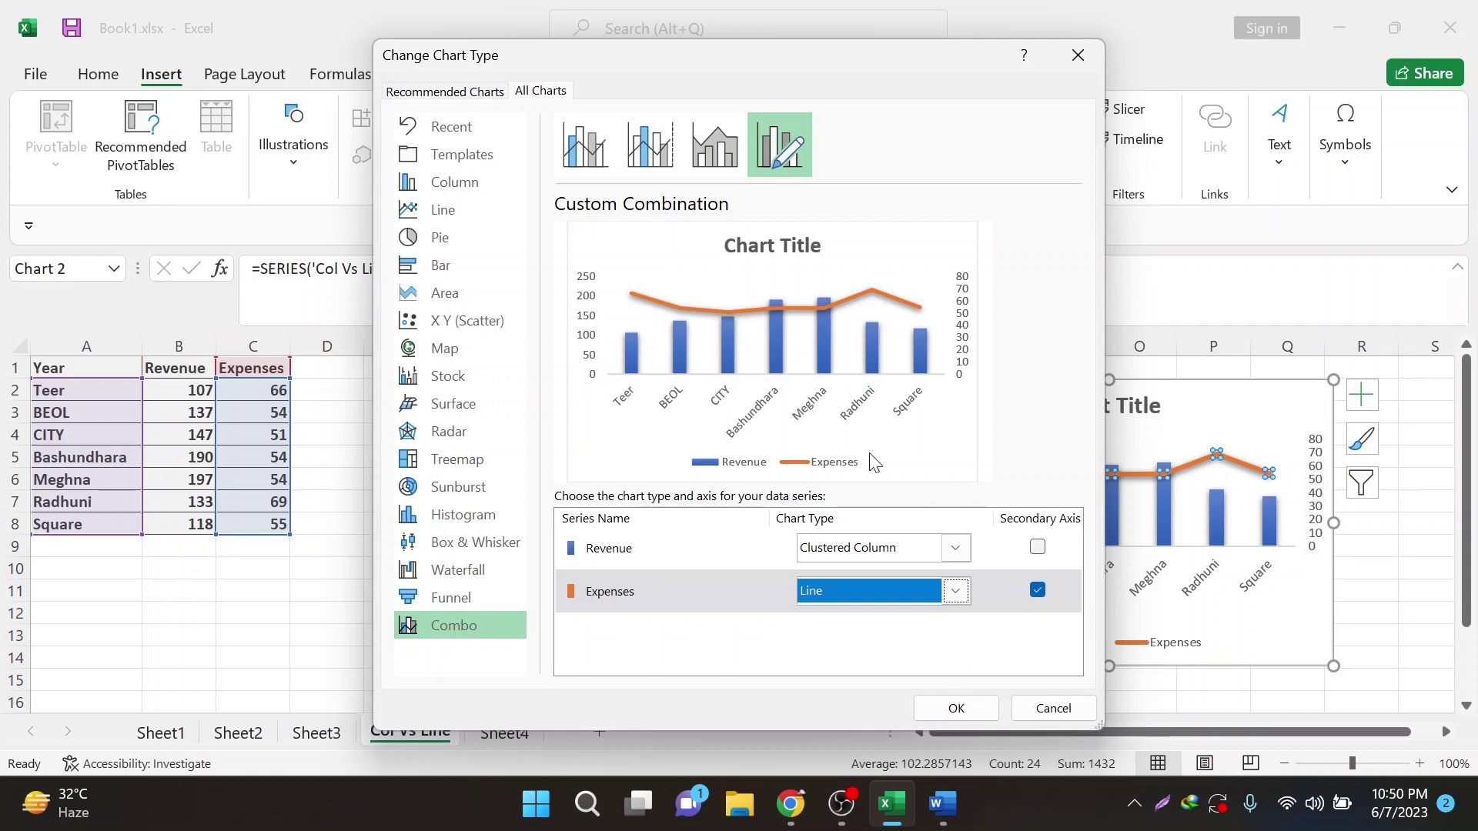
pyautogui.click(1037, 591)
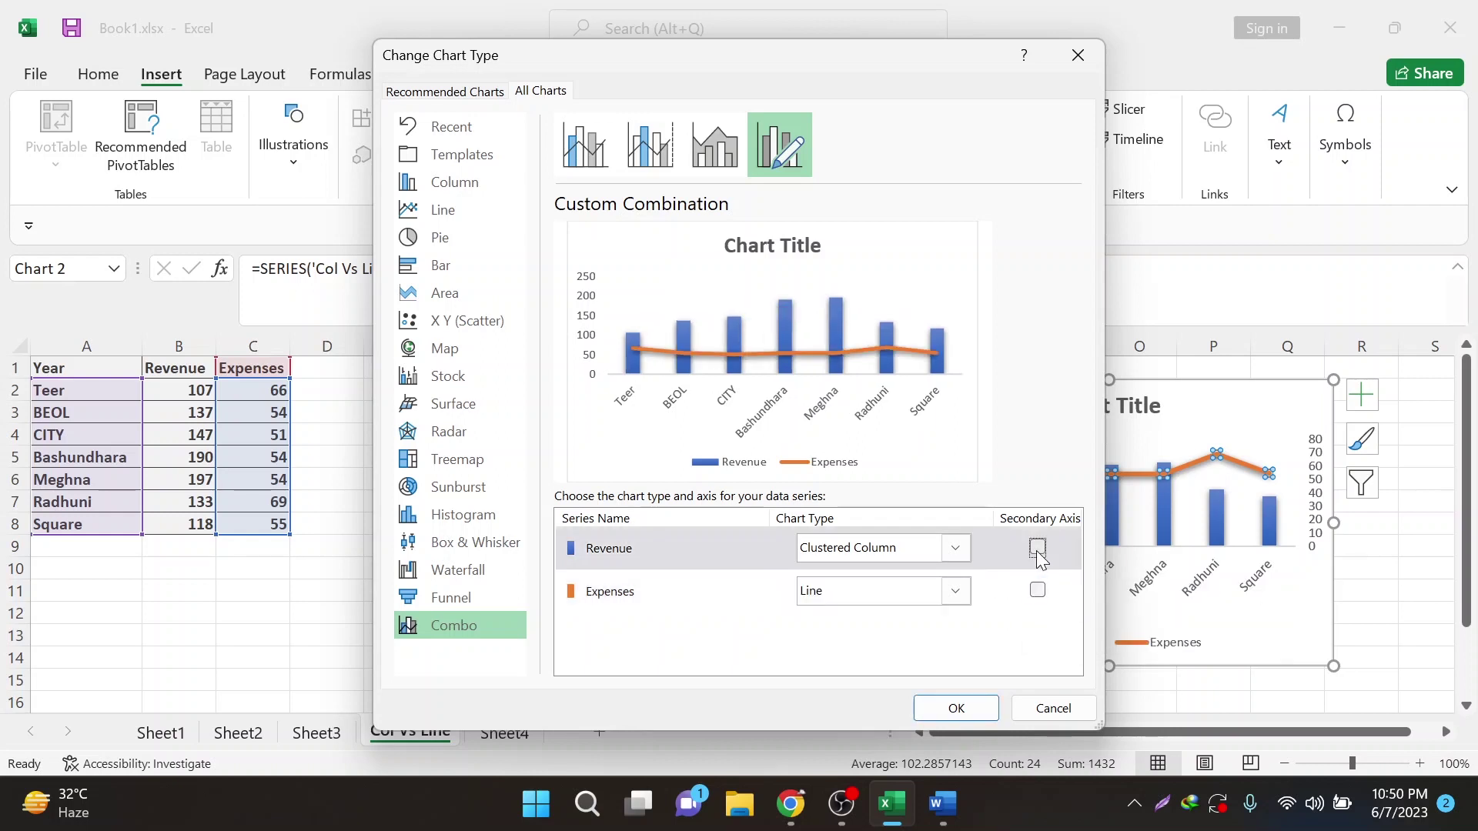
pyautogui.click(1037, 591)
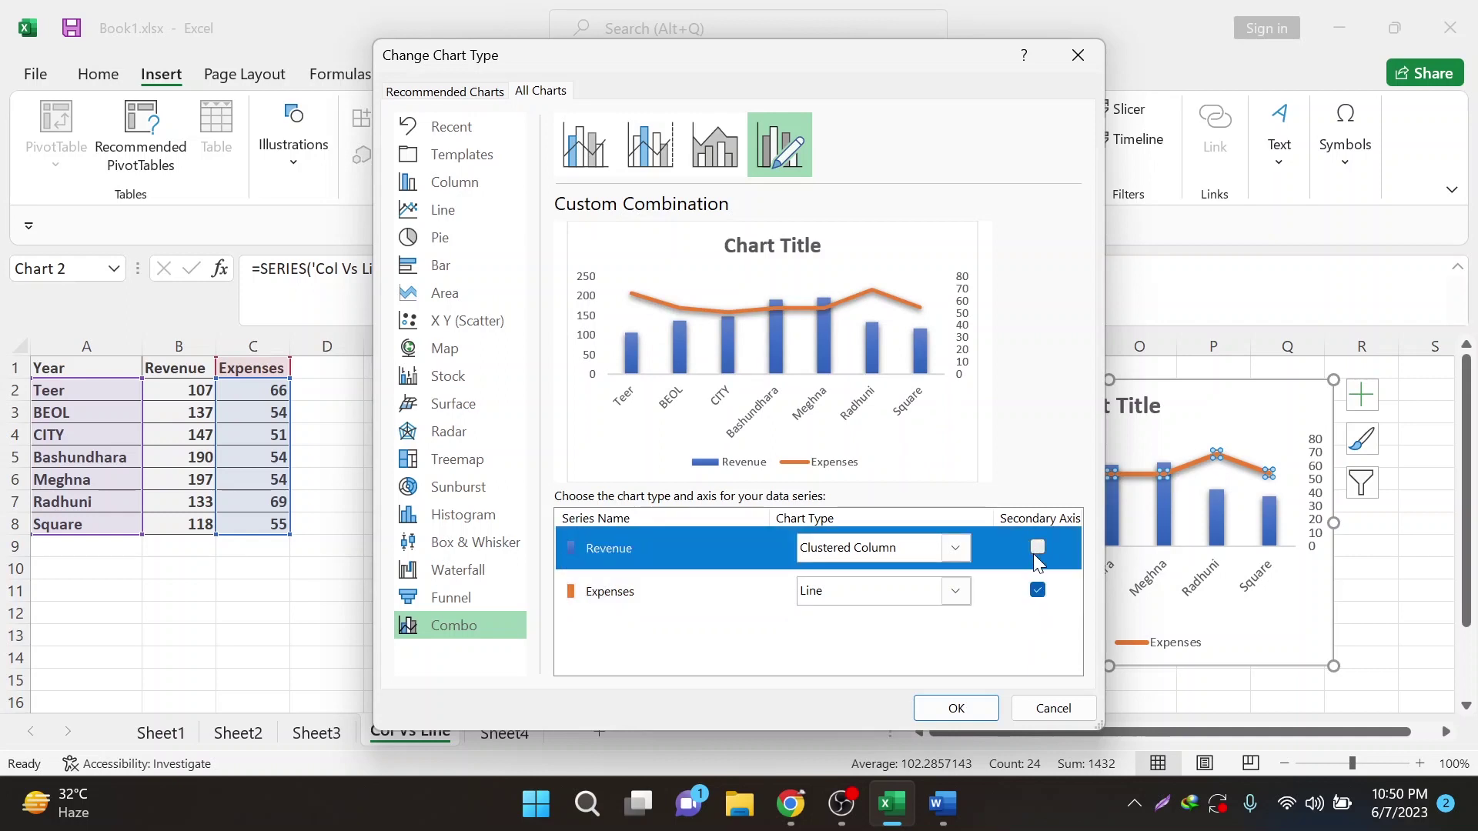
pyautogui.click(1036, 549)
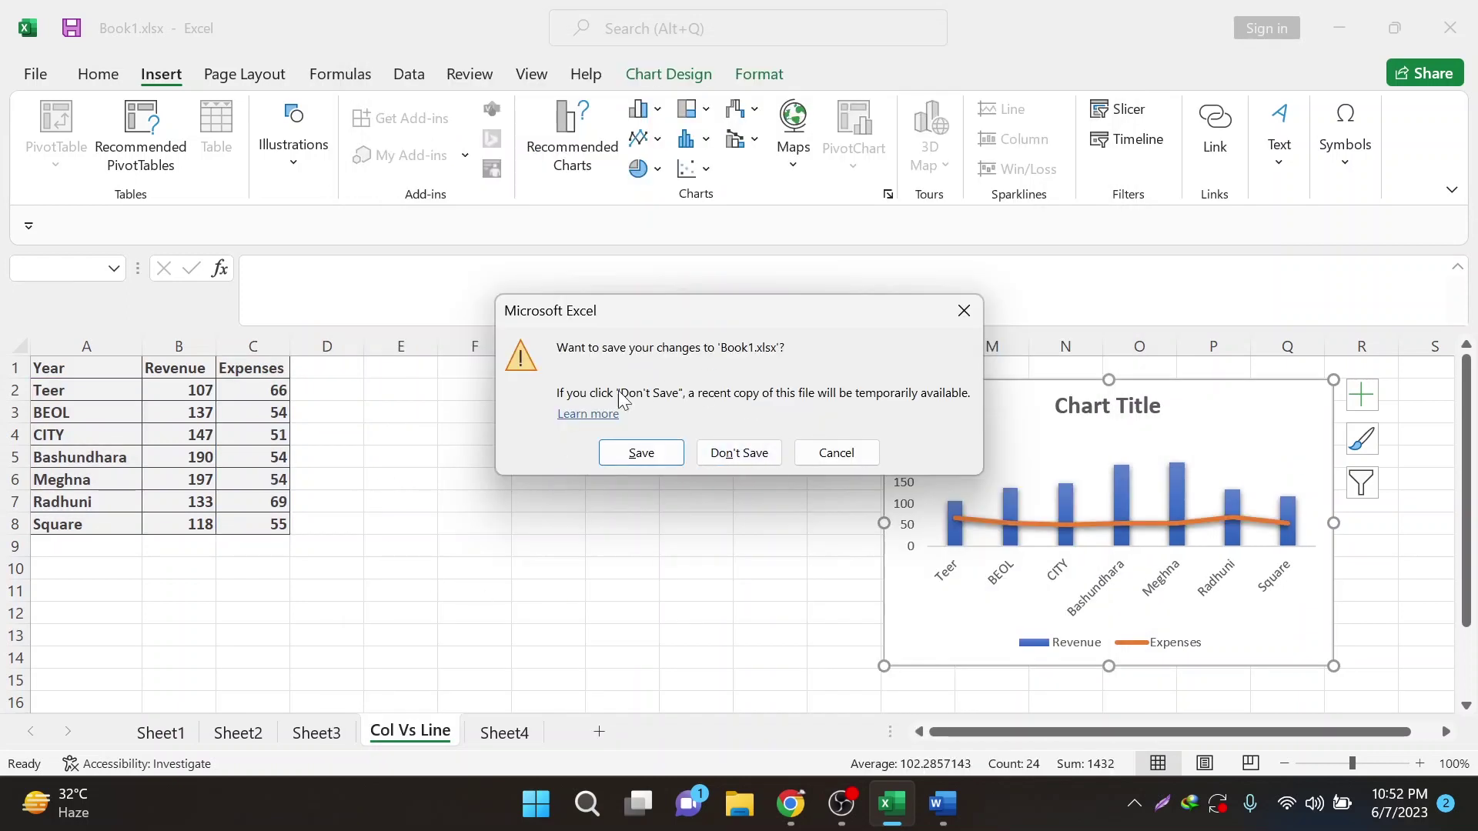
# Step: Dismiss Excel's save prompt, return to Word and open the Online Pictures search
pyautogui.click(740, 462)
pyautogui.click(907, 814)
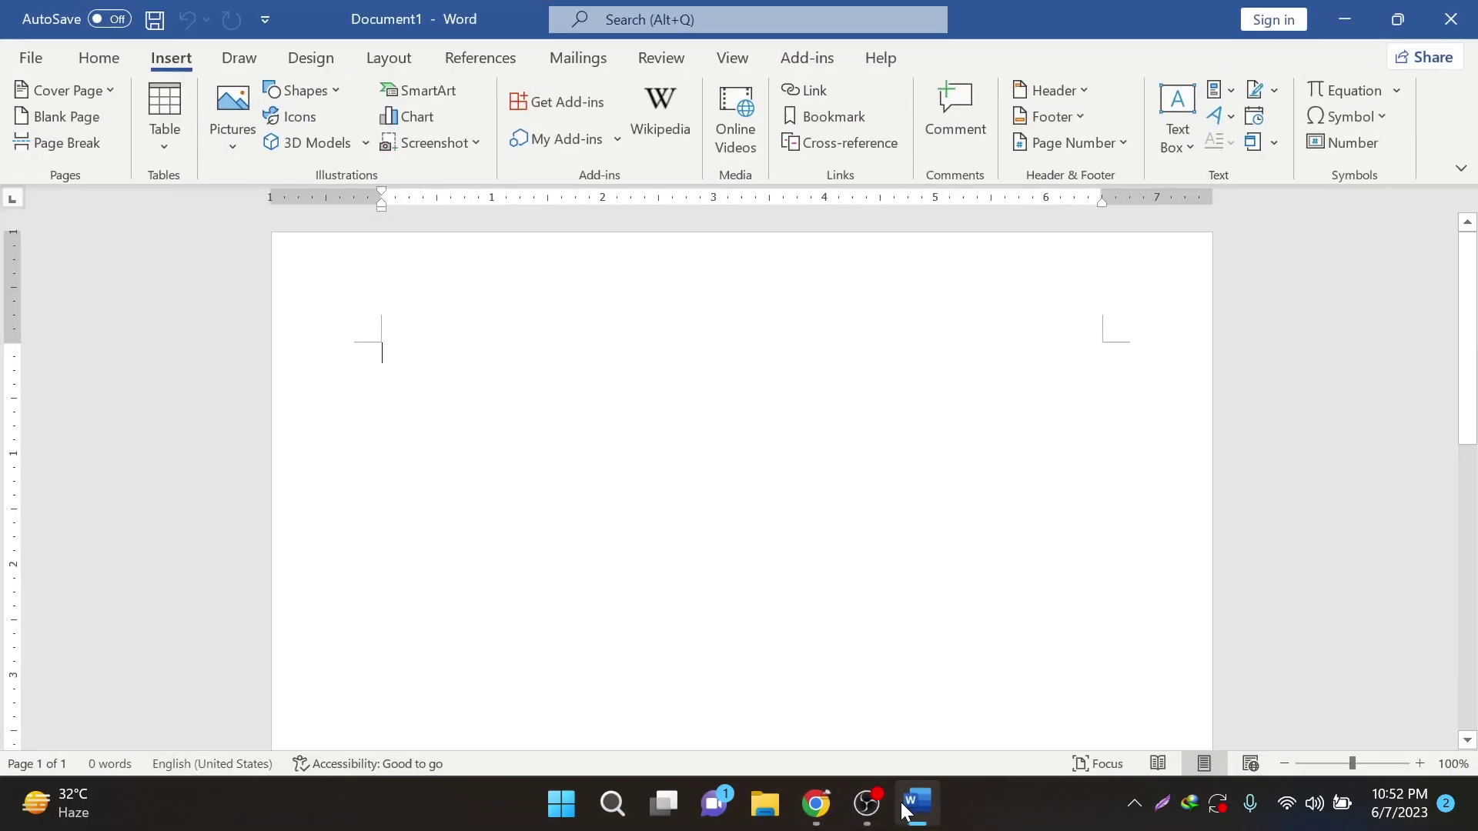
pyautogui.click(233, 111)
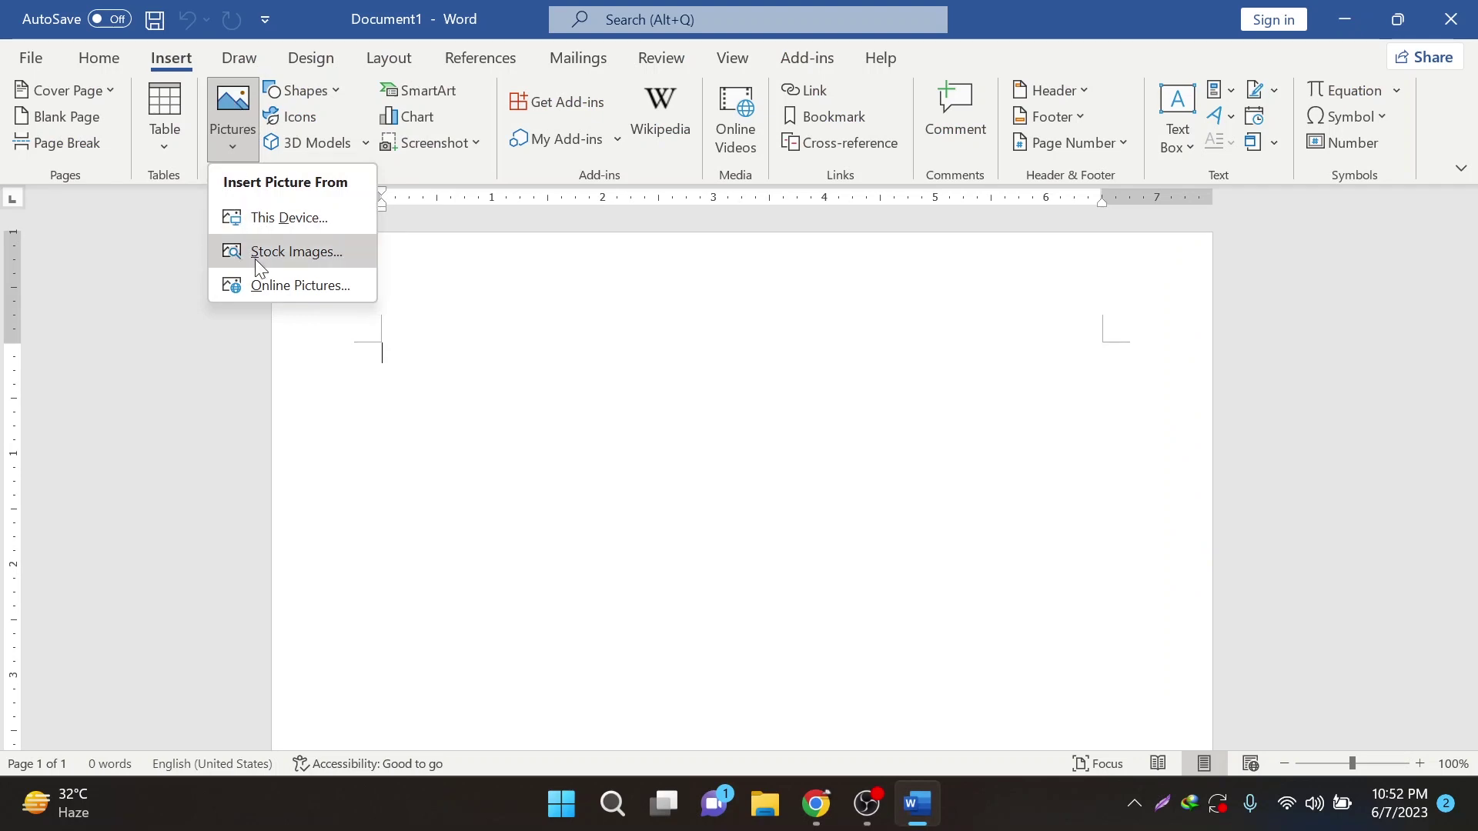
pyautogui.click(340, 287)
pyautogui.write('nature wall')
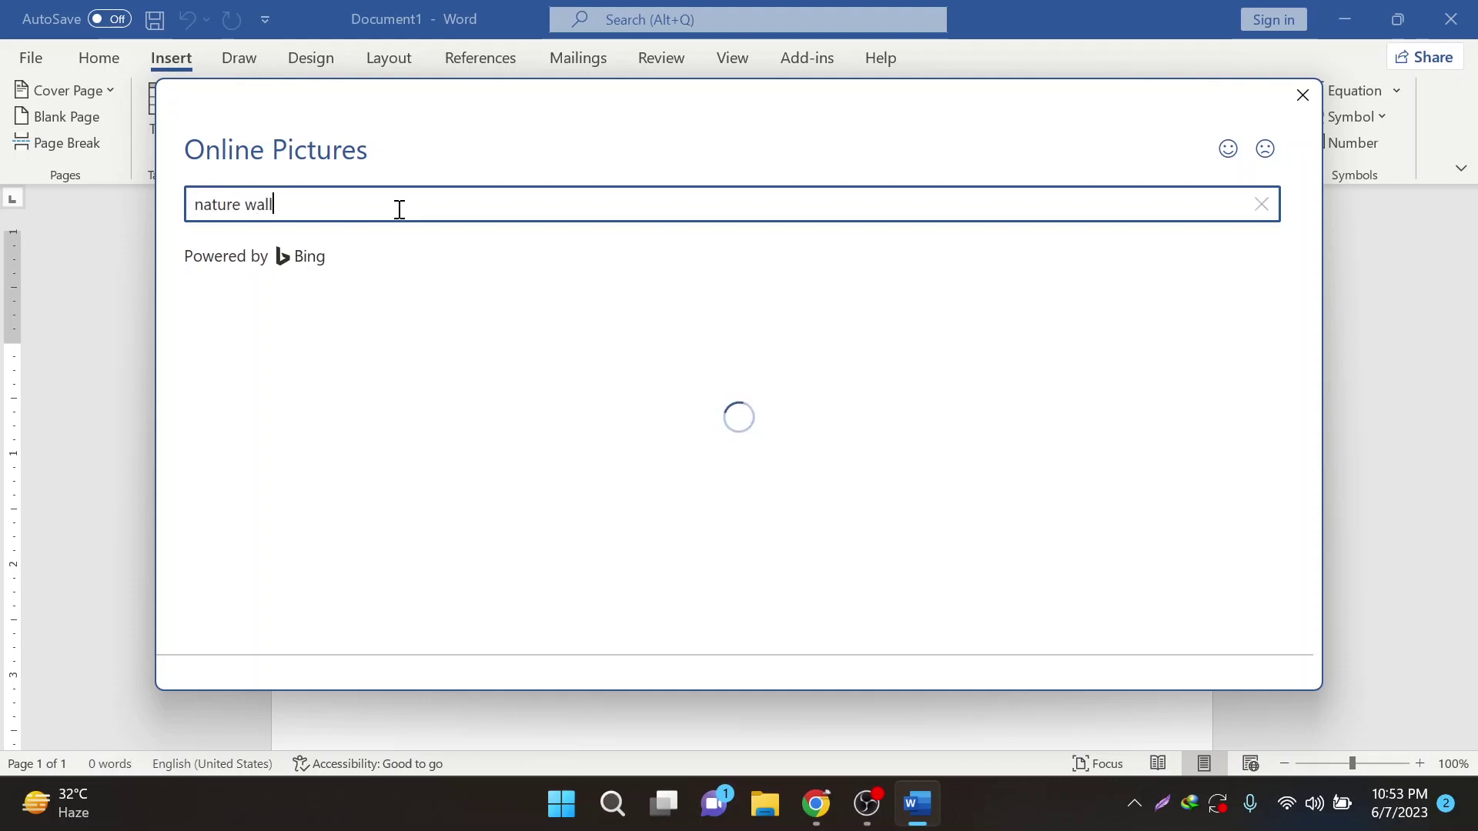
# Step: Search online pictures for 'nature wallpaper' and enlarge the results window to fill the screen
pyautogui.write('paper')
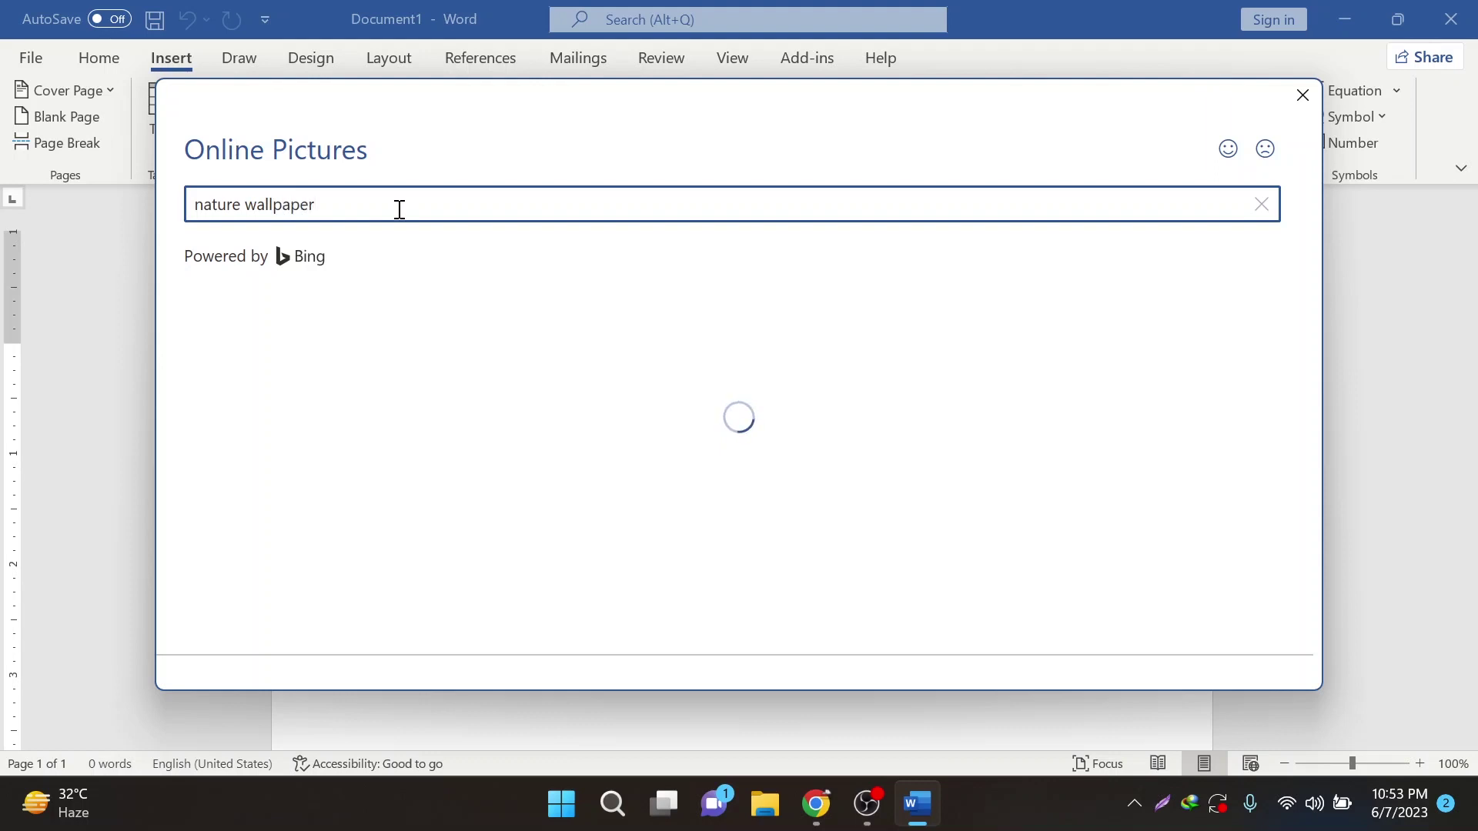
pyautogui.press('Return')
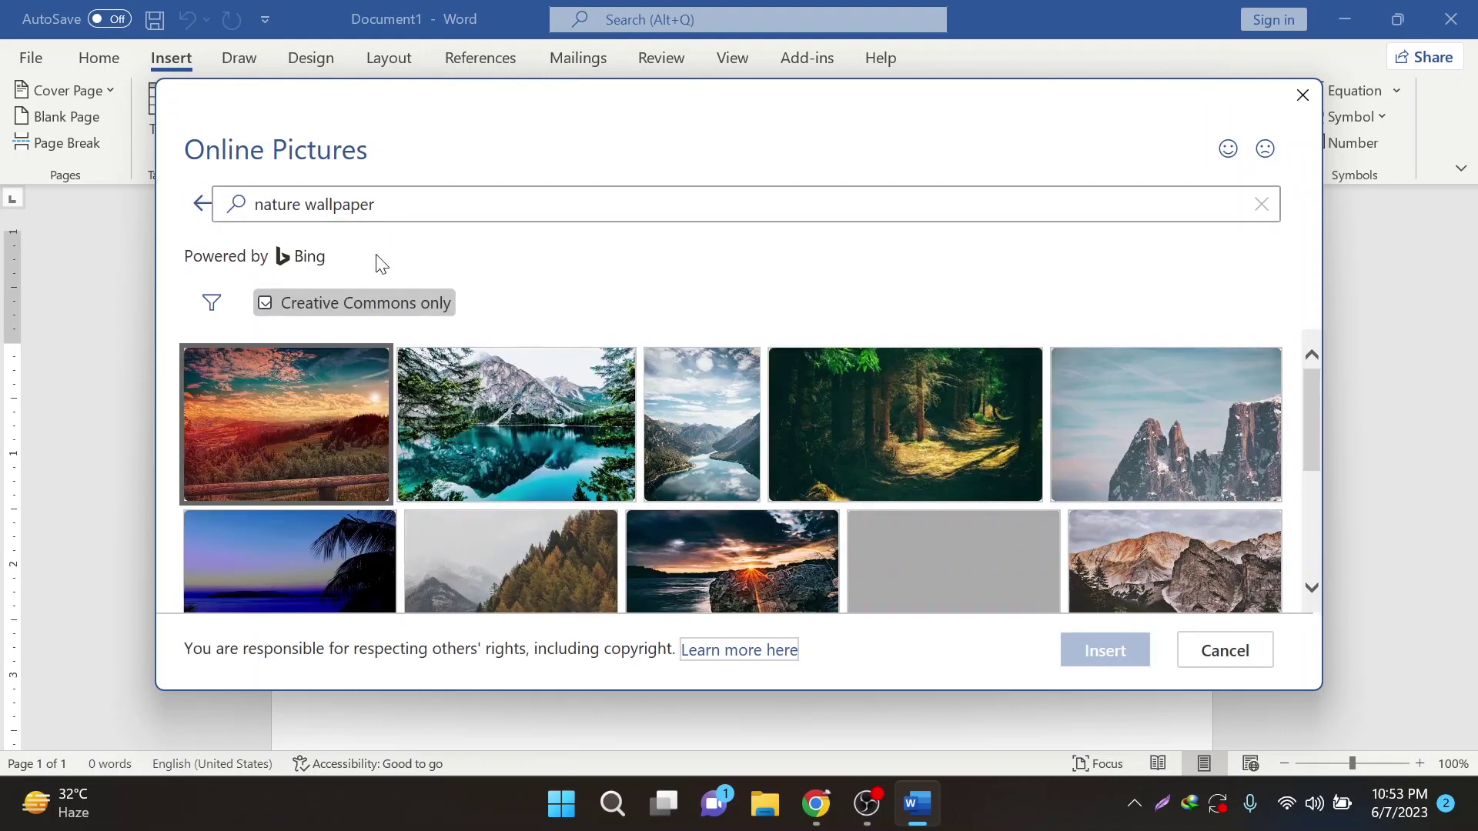
pyautogui.scroll(-1, 934, 428)
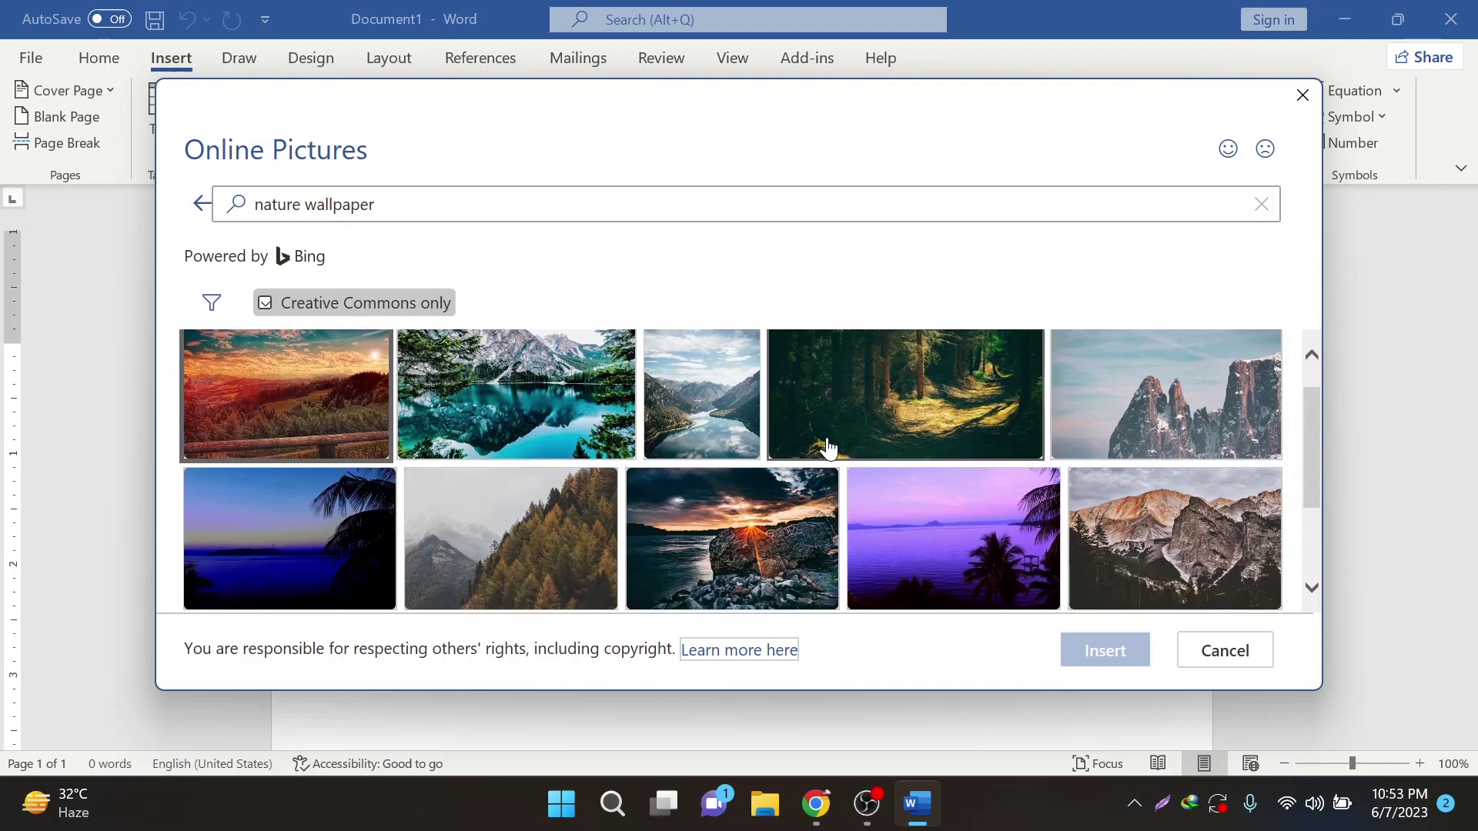
pyautogui.scroll(-2, 698, 488)
pyautogui.scroll(-1, 567, 538)
pyautogui.scroll(-3, 568, 537)
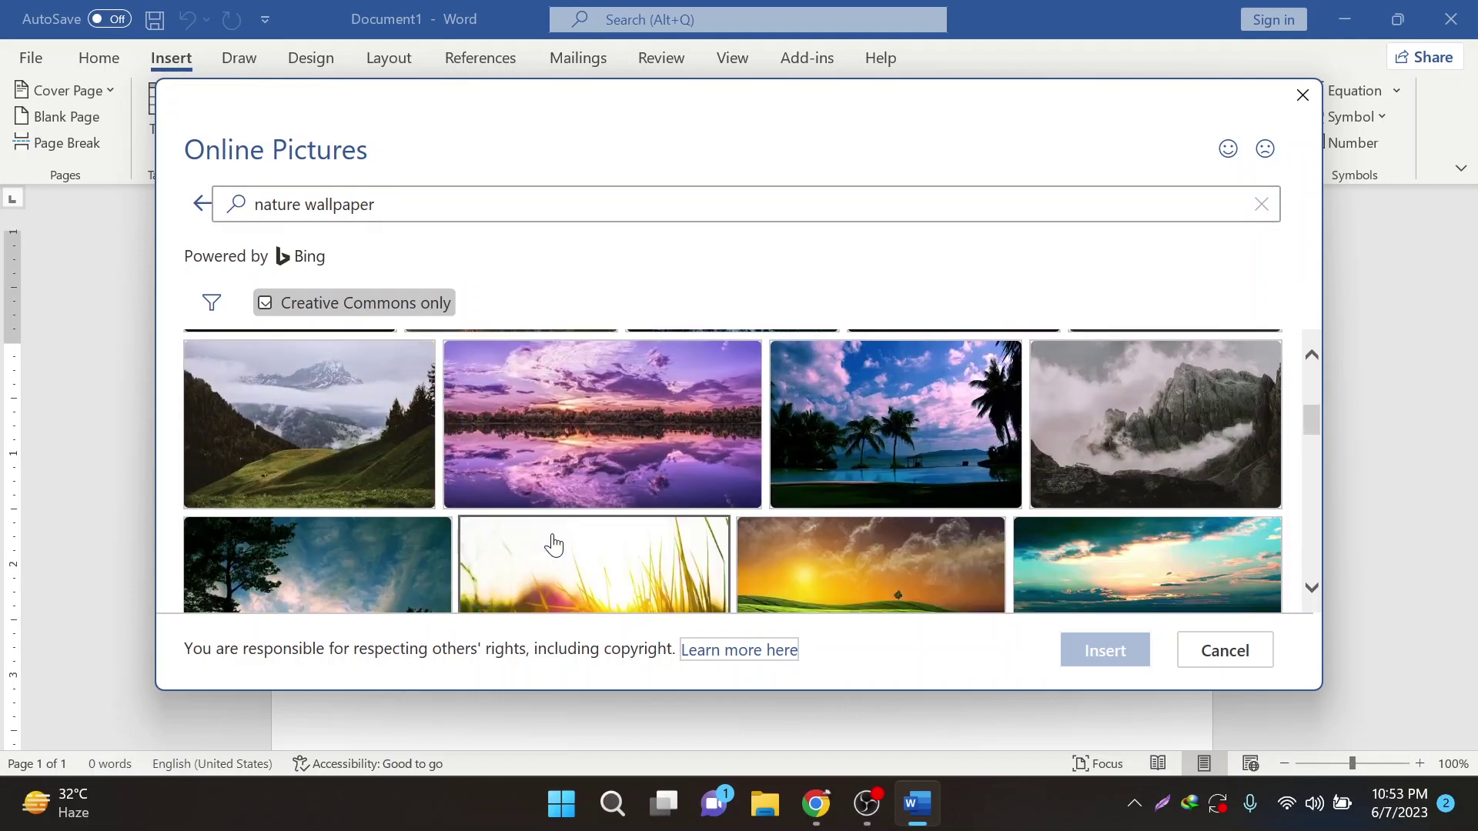
pyautogui.scroll(-2, 554, 544)
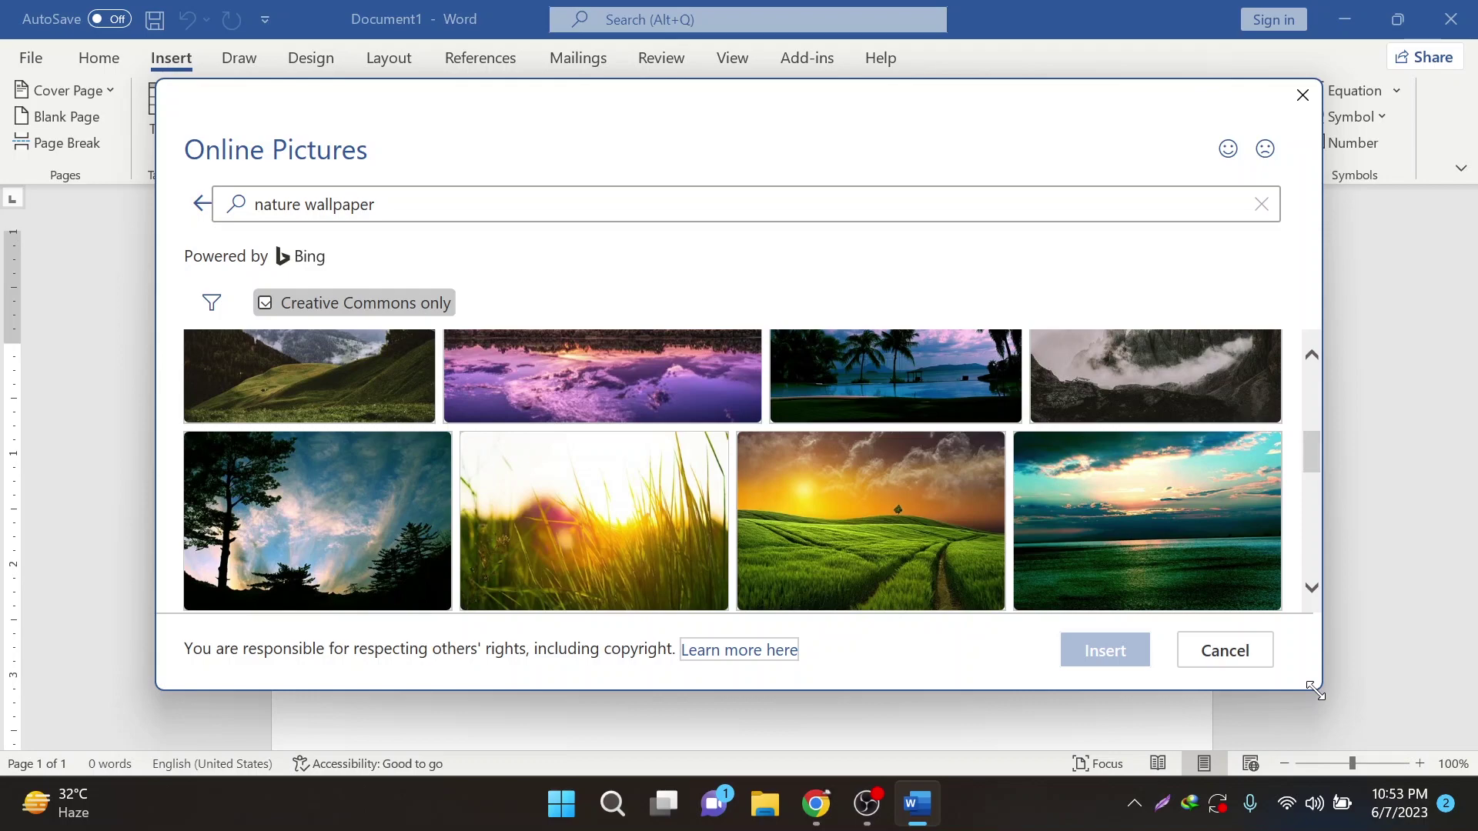
pyautogui.moveTo(1314, 690); pyautogui.dragTo(1474, 773)
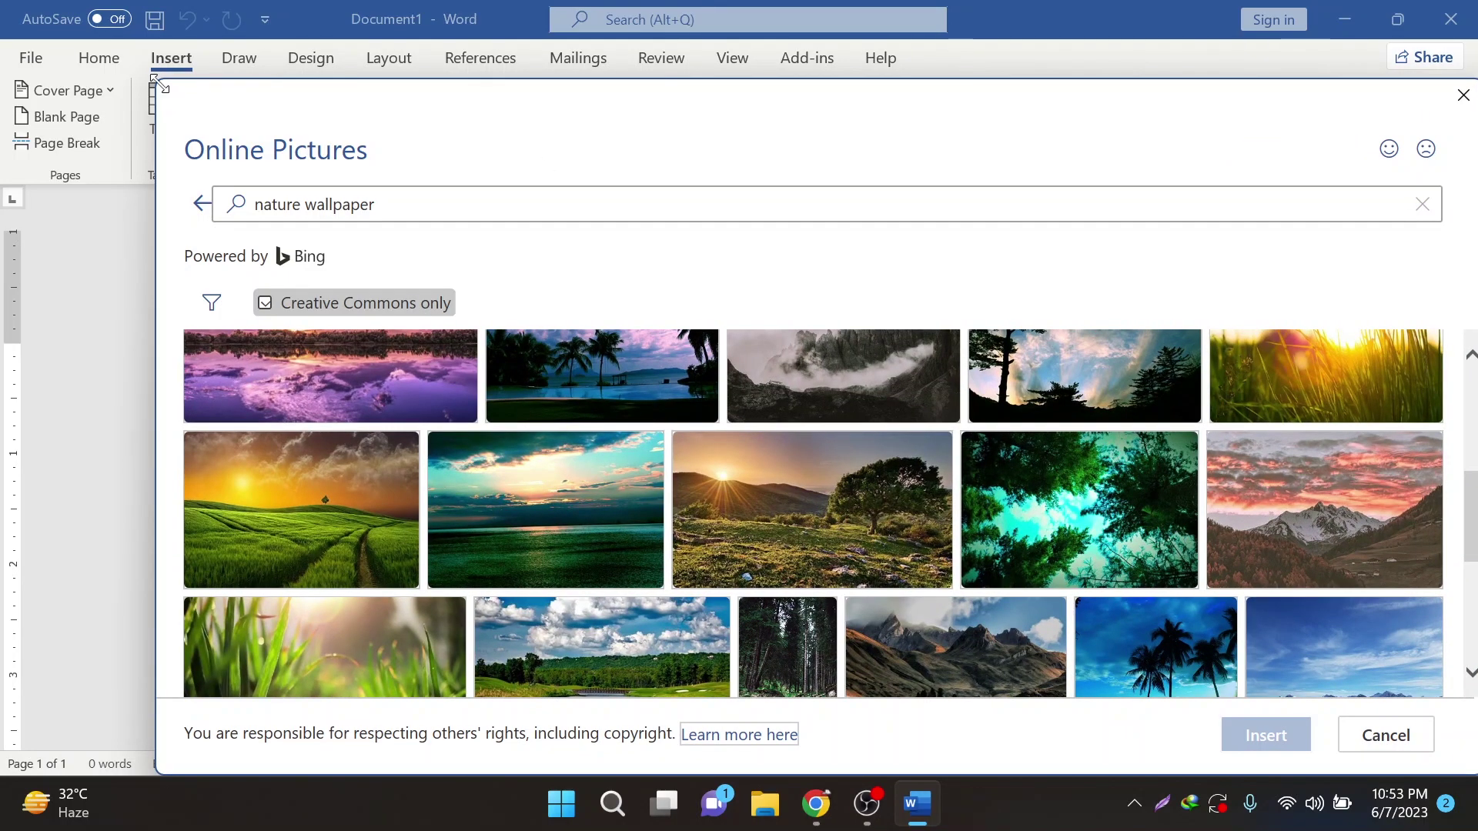
pyautogui.moveTo(158, 82); pyautogui.dragTo(3, 19)
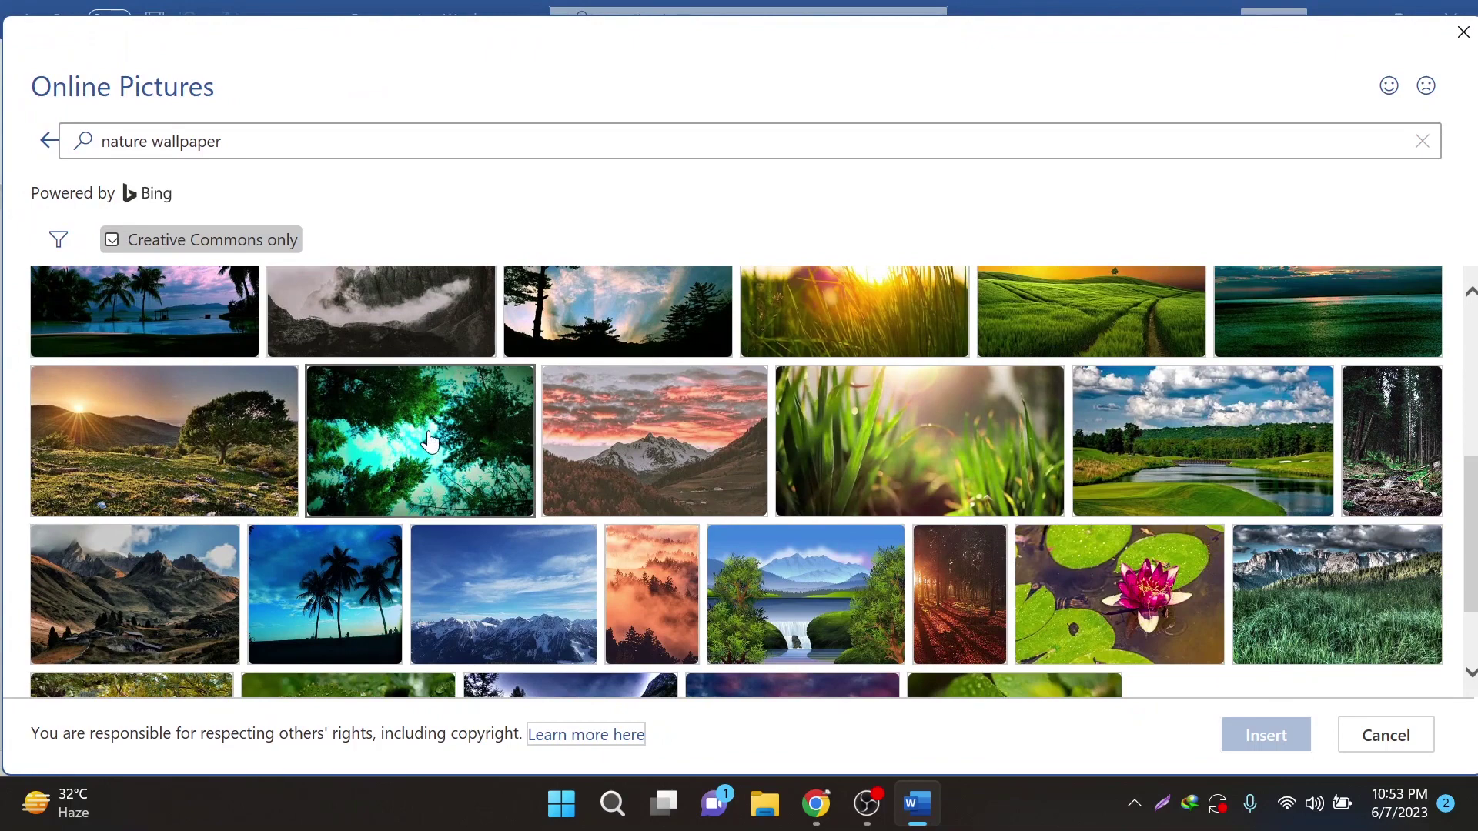
# Step: Select the sunlit forest-path photo from the results and insert it
pyautogui.scroll(5, 428, 447)
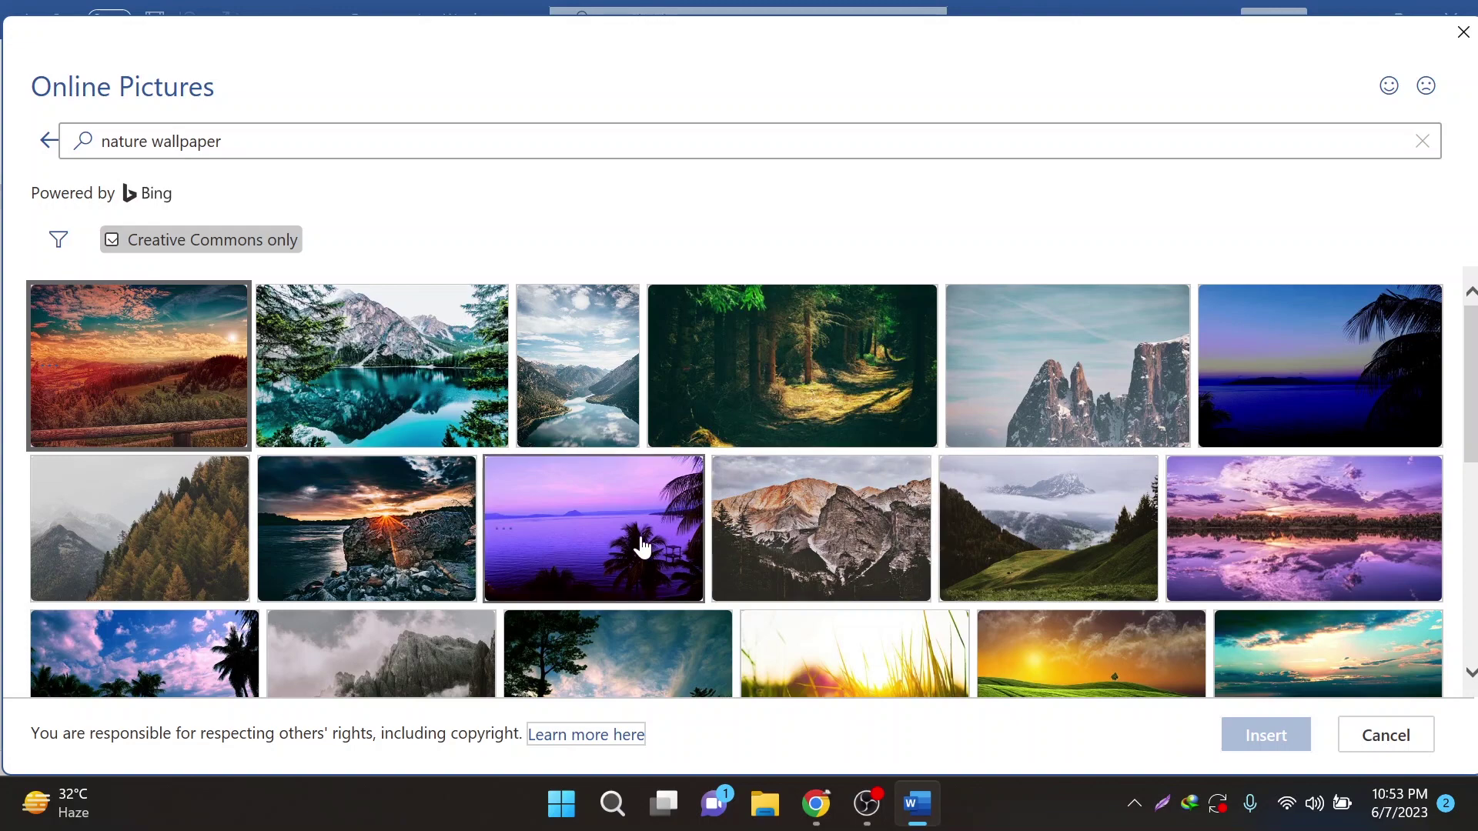
pyautogui.scroll(-3, 643, 548)
pyautogui.scroll(-1, 631, 548)
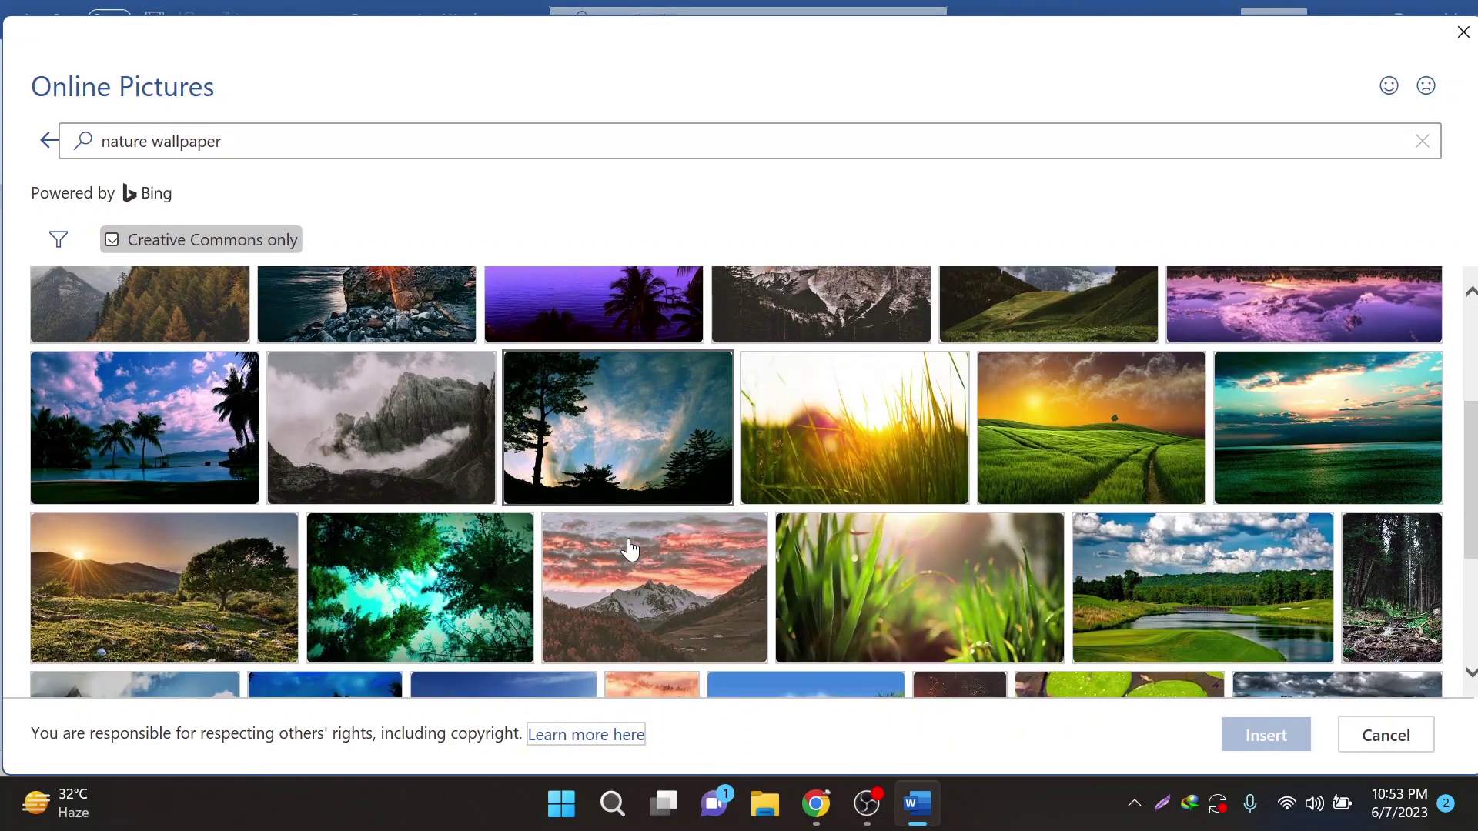
pyautogui.scroll(3, 630, 548)
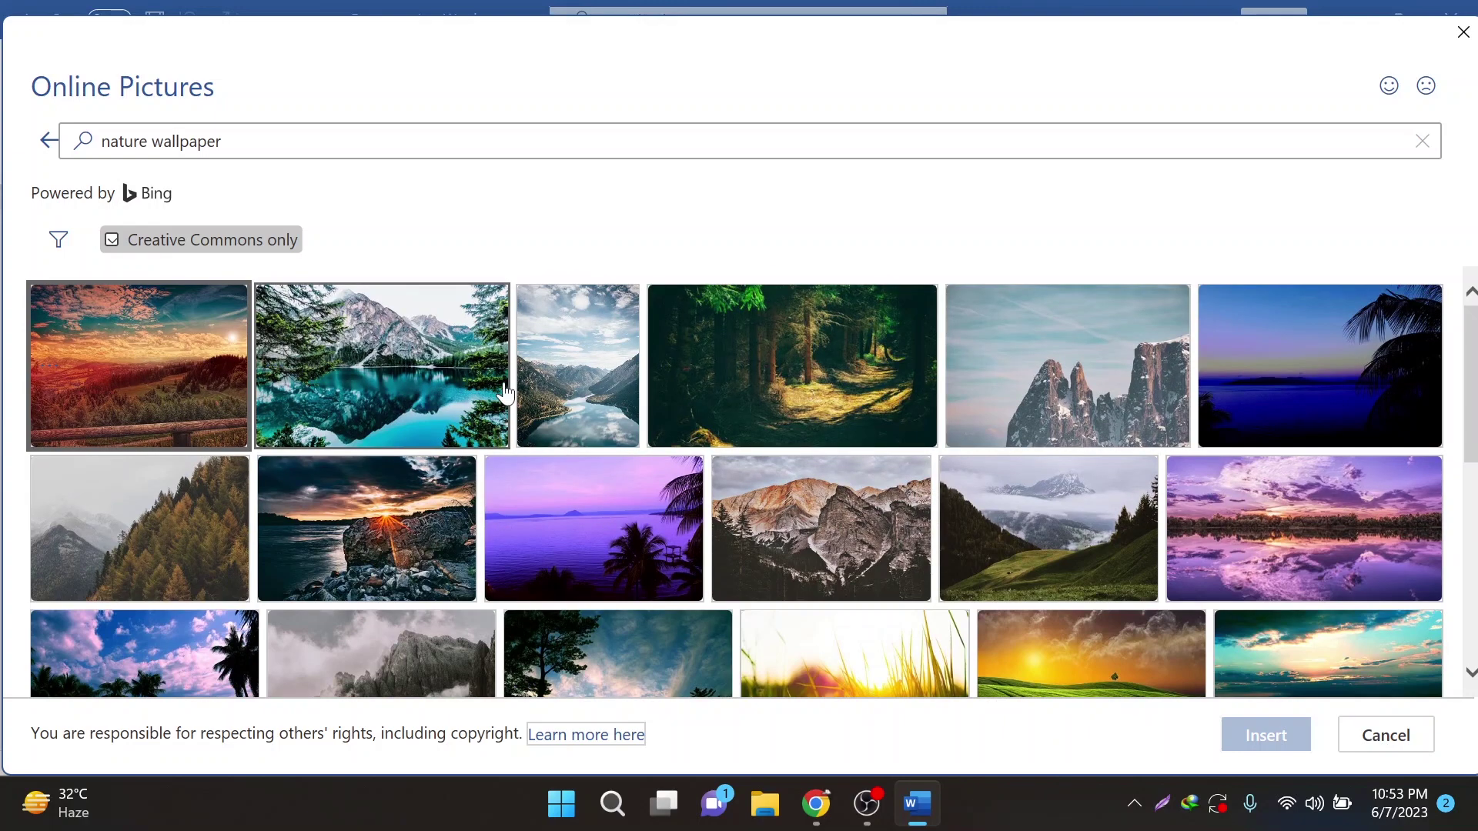
pyautogui.click(758, 392)
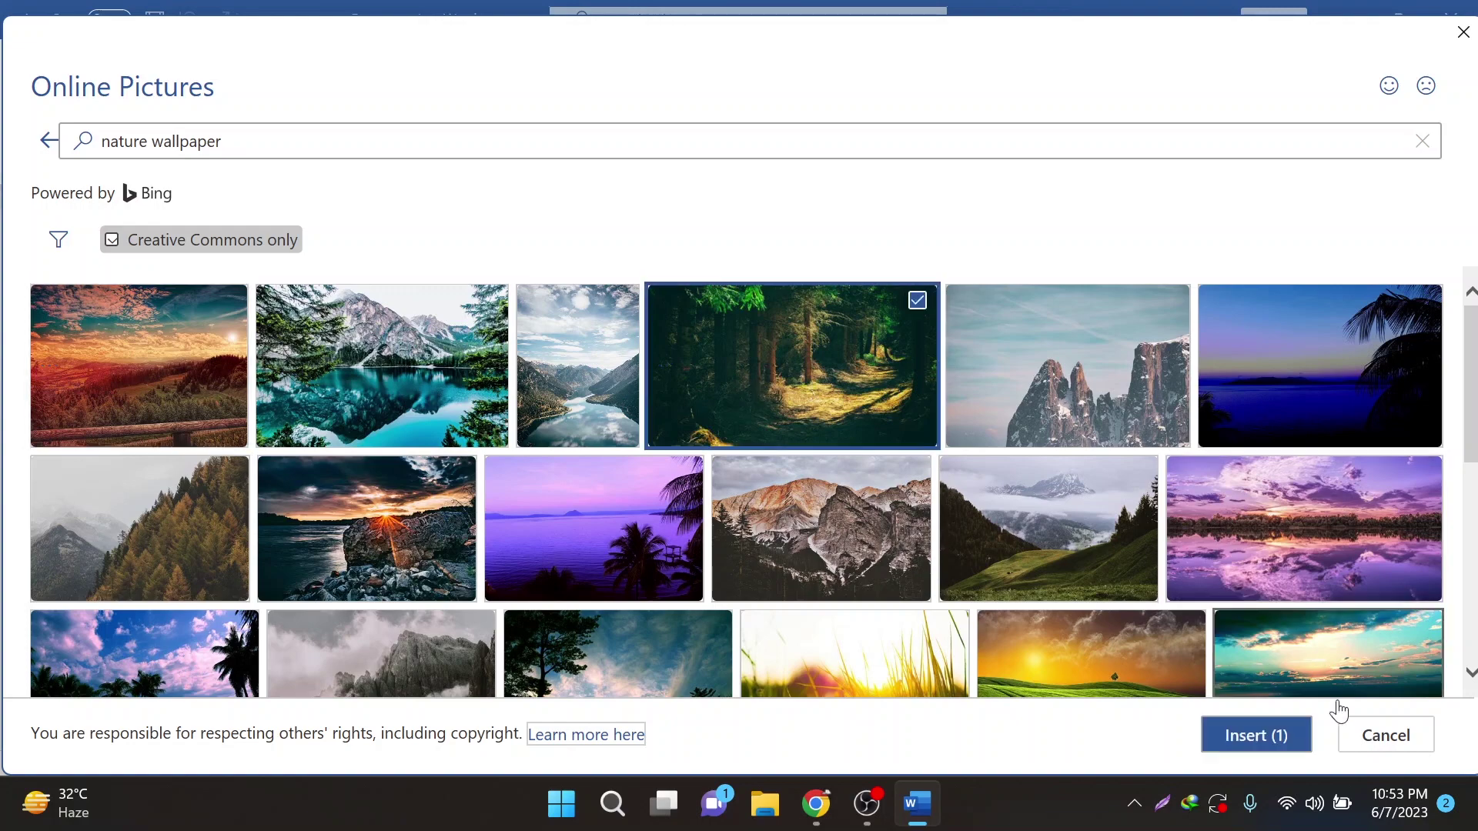
pyautogui.click(1272, 741)
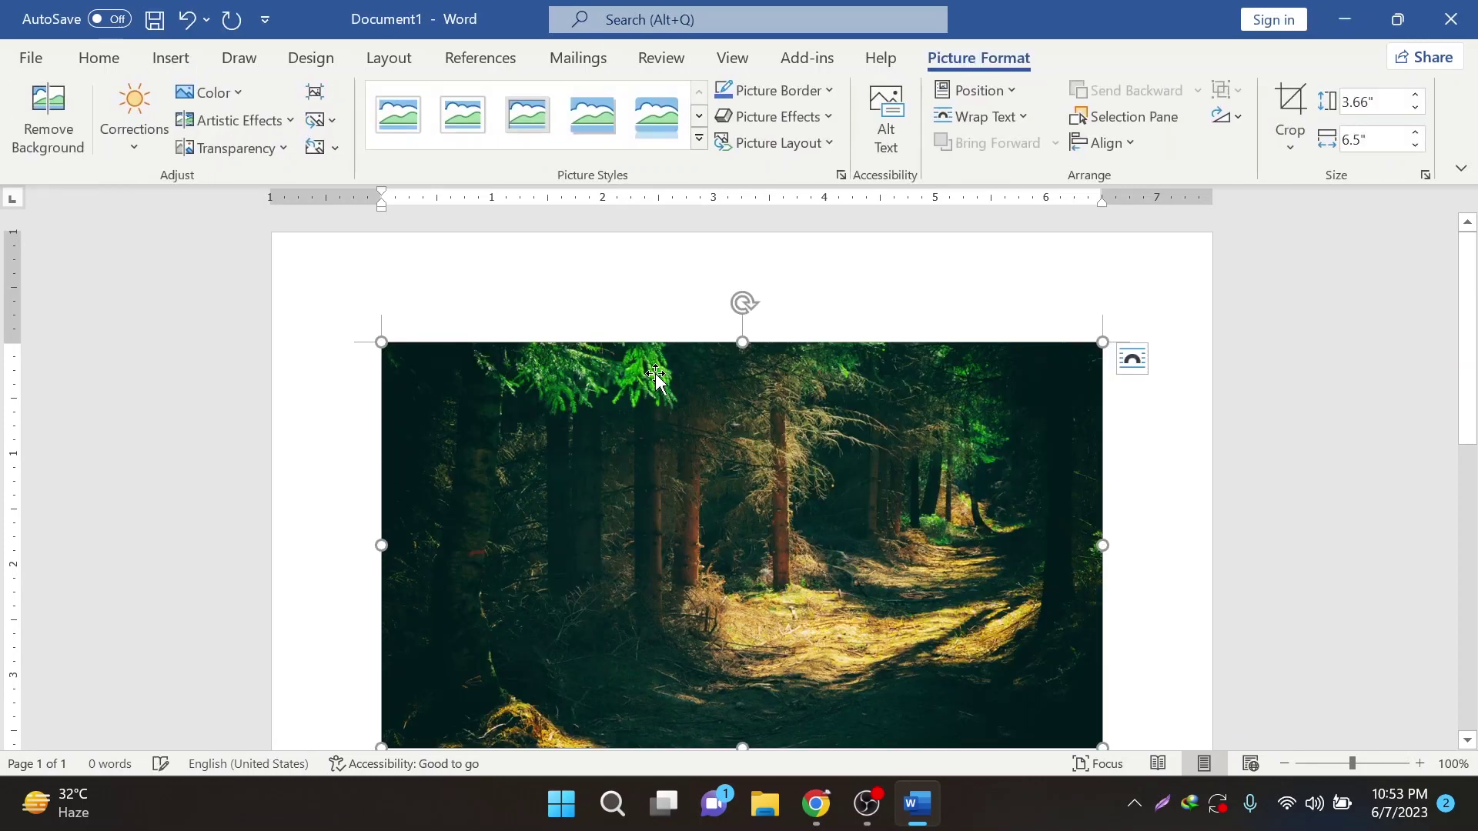
# Step: Shrink the forest photo to about 5.44 by 3.06 inches
pyautogui.scroll(-4, 765, 603)
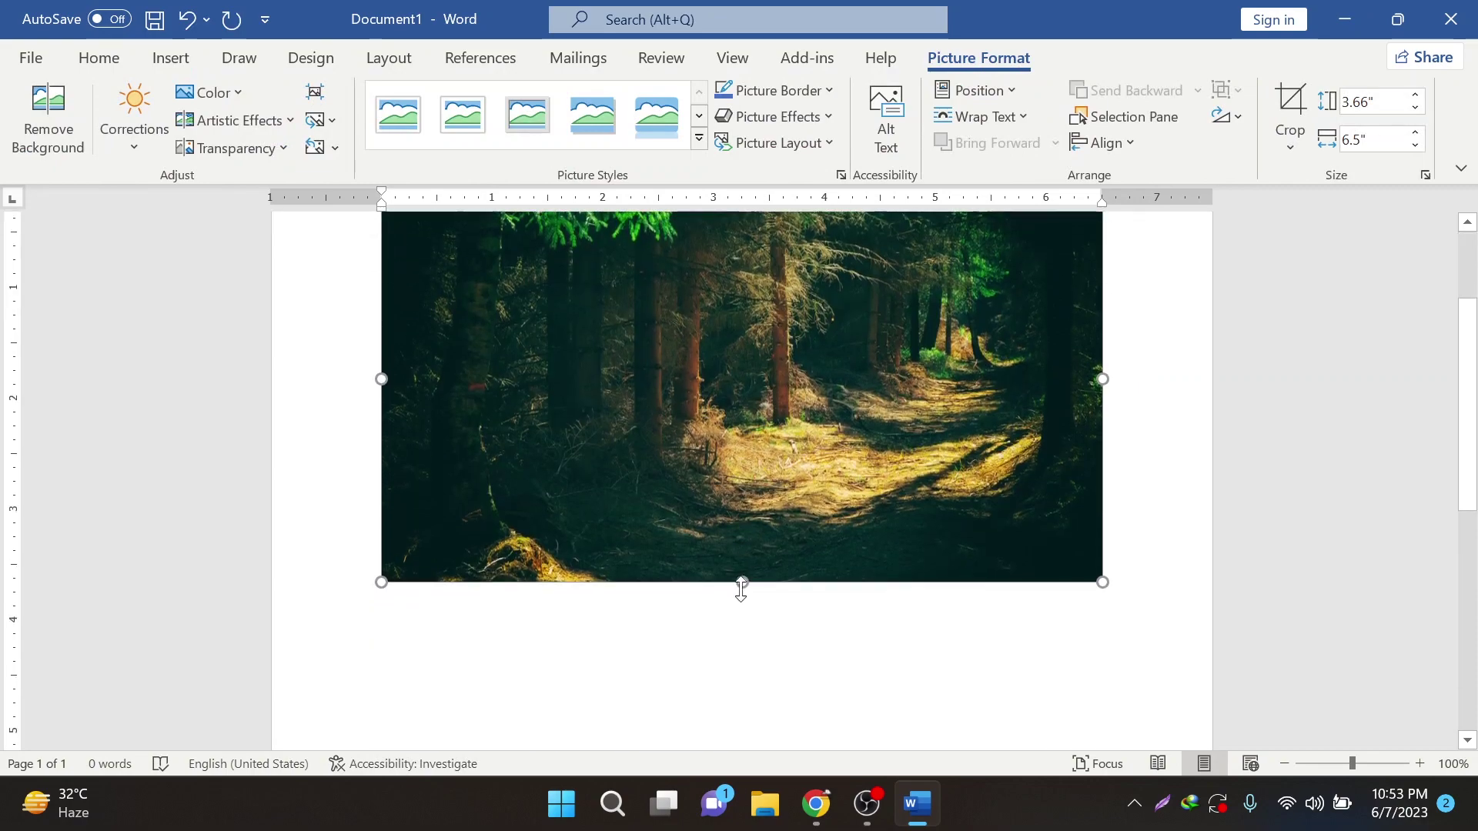
pyautogui.moveTo(1103, 582); pyautogui.dragTo(1091, 575)
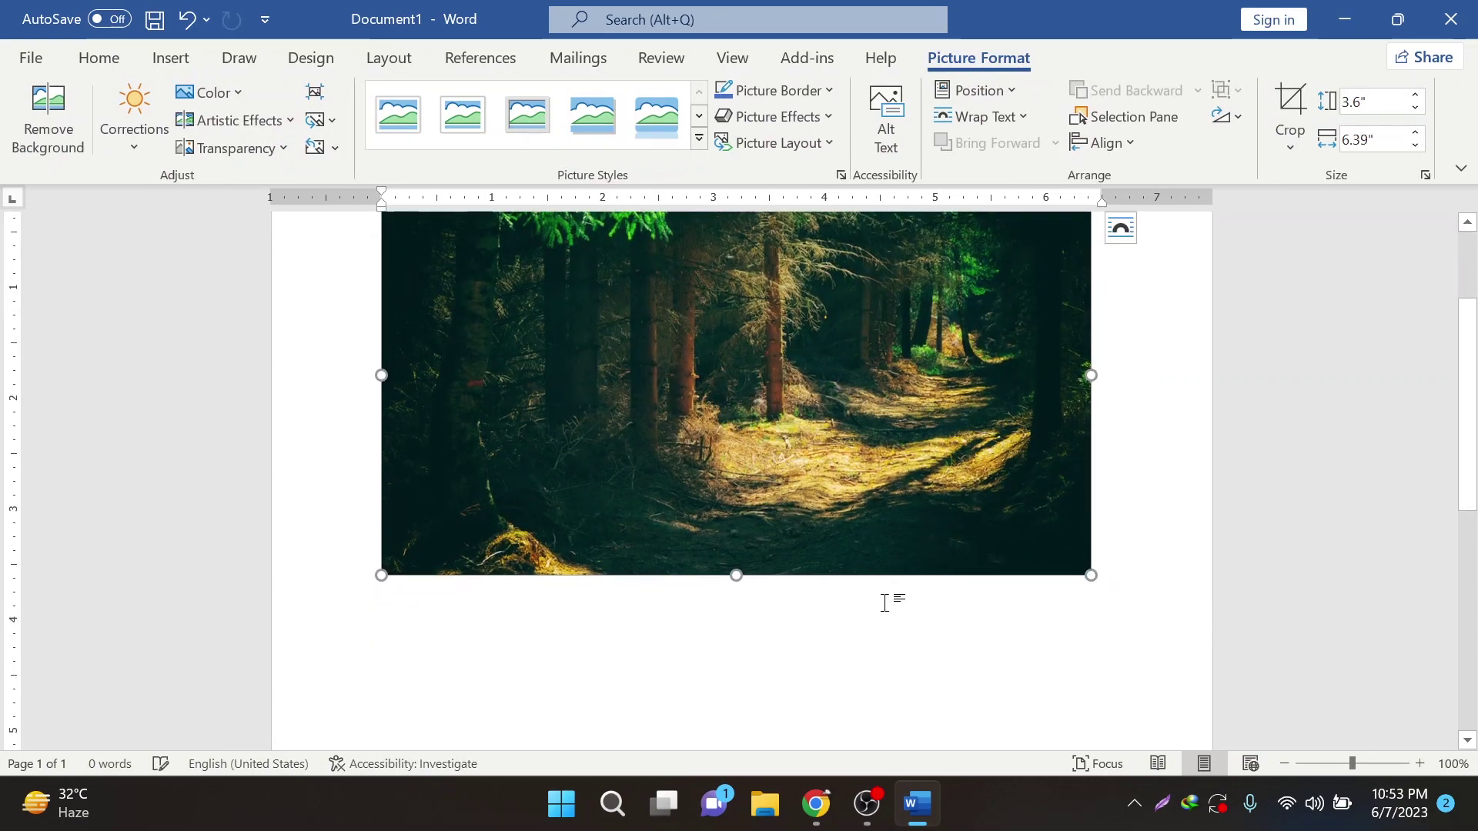
pyautogui.scroll(4, 847, 611)
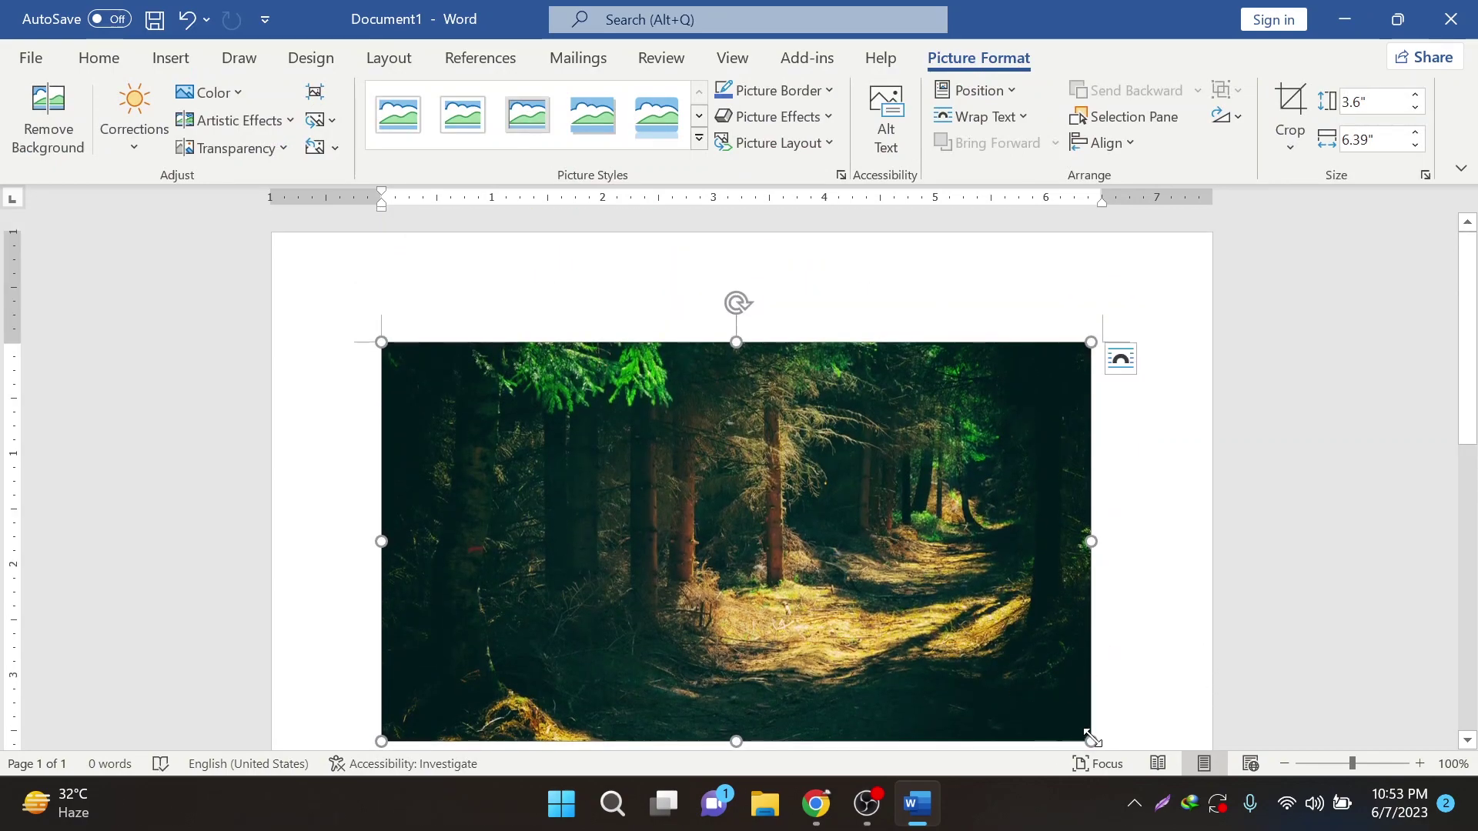
pyautogui.moveTo(1091, 737); pyautogui.dragTo(985, 682)
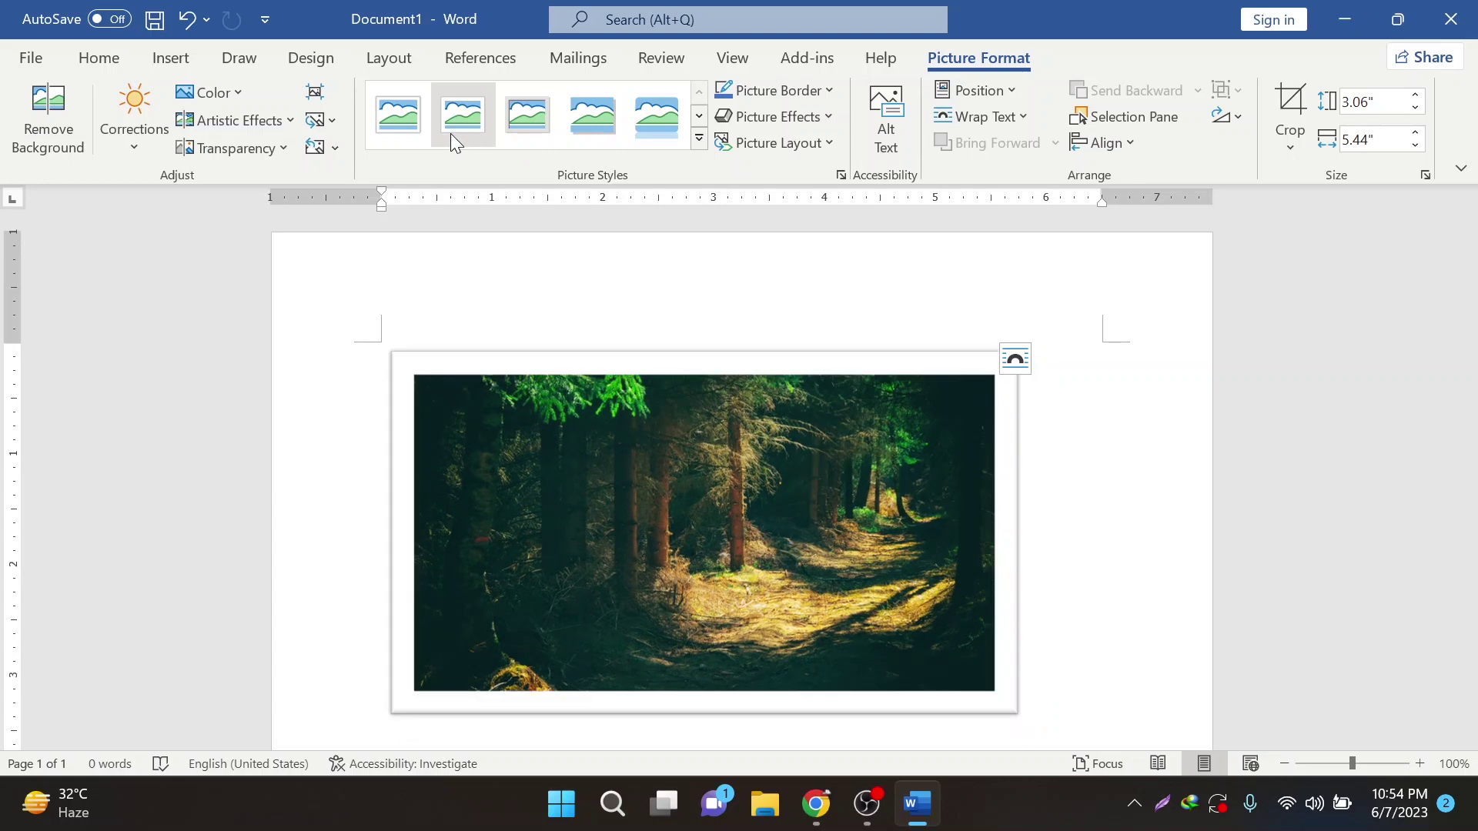
# Step: Give the photo the Soft Edge Rectangle picture style after trying the oval style
pyautogui.click(699, 138)
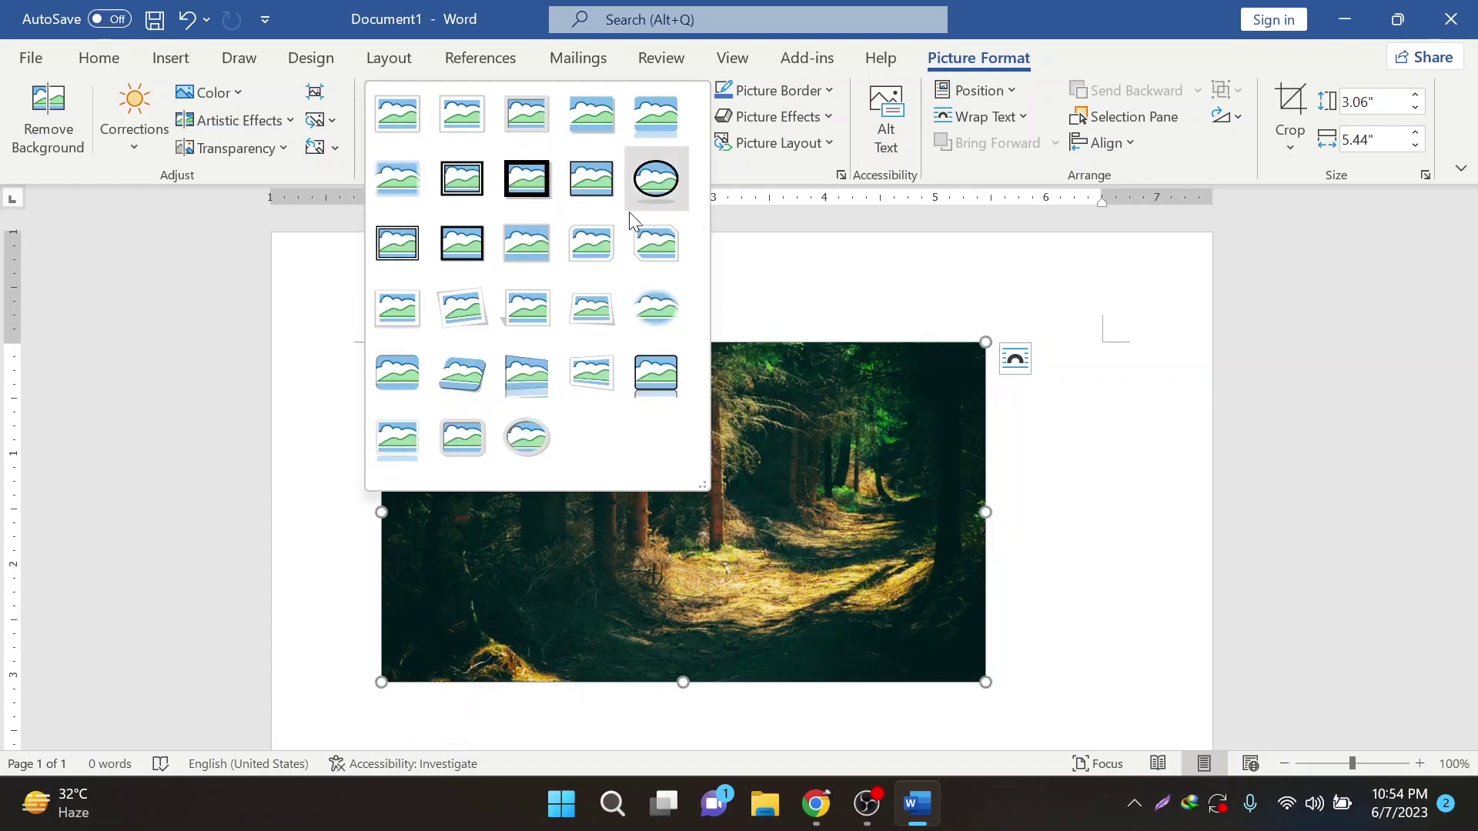
pyautogui.click(662, 197)
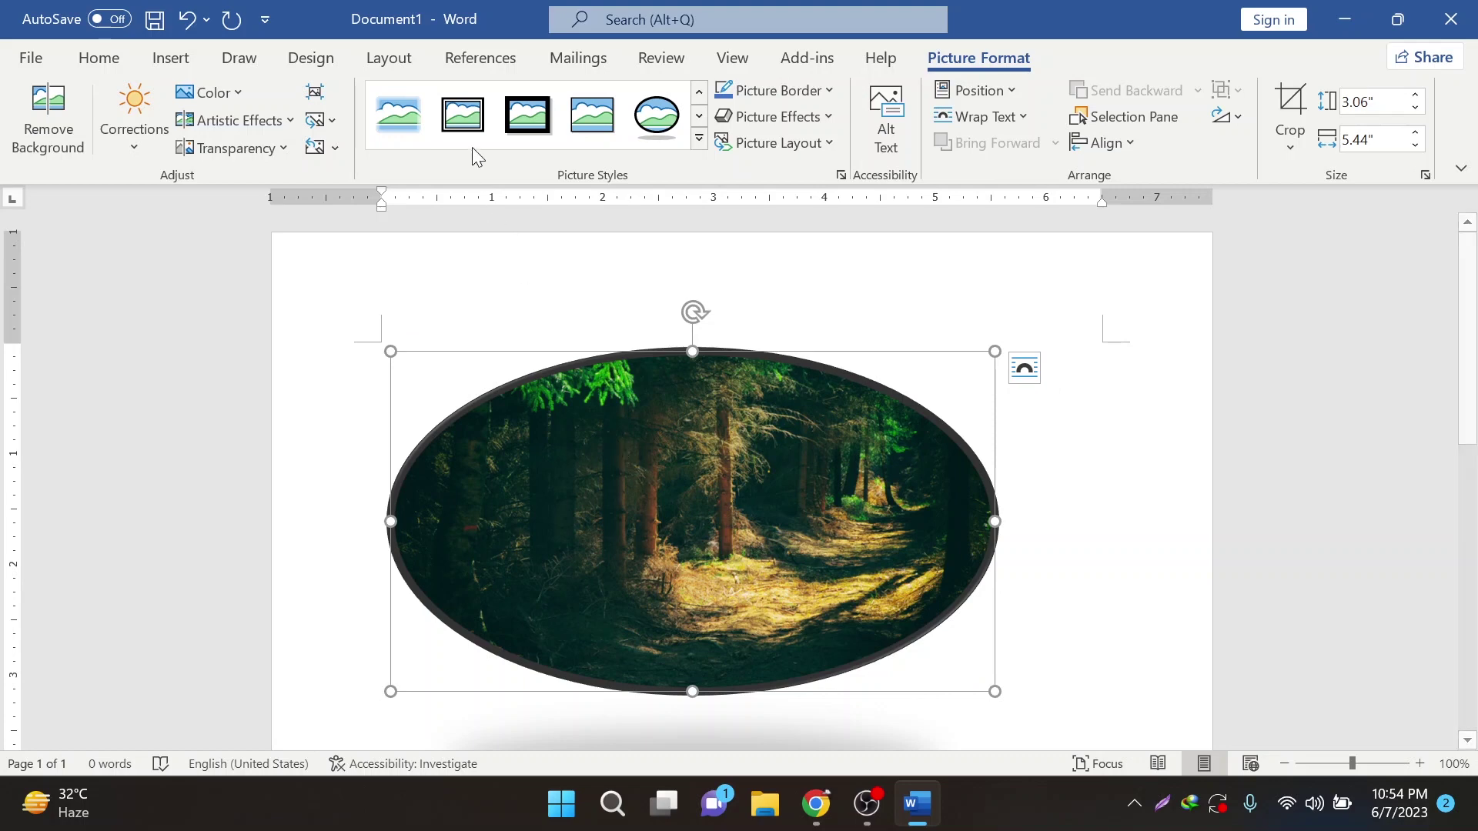
pyautogui.click(418, 126)
pyautogui.click(1033, 567)
pyautogui.click(753, 541)
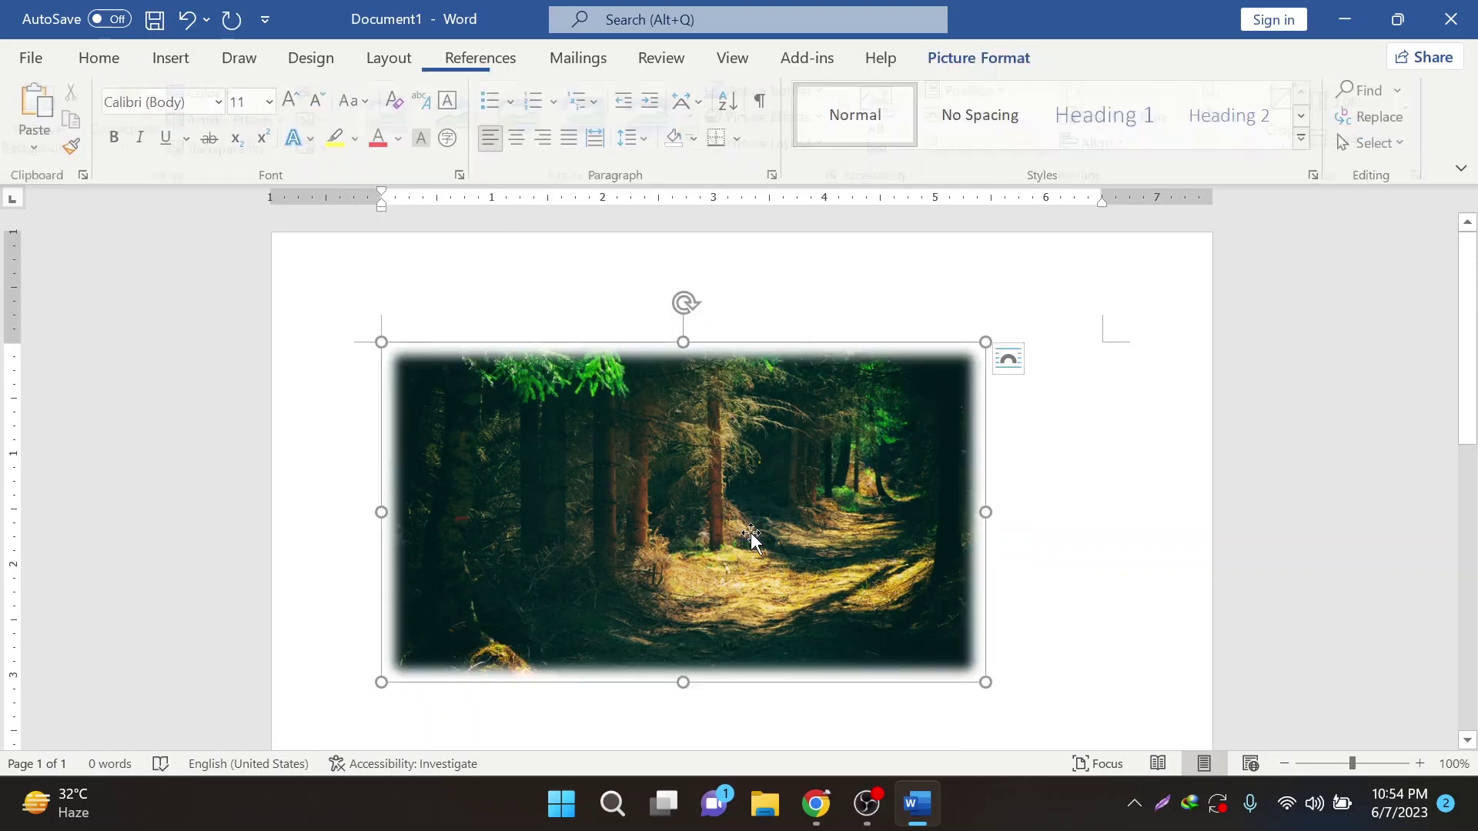
# Step: Paste a duplicate of the soft-edged forest photo below the first one
pyautogui.hotkey('ctrl', 'c')
pyautogui.press('Right')
pyautogui.hotkey('ctrl', 'v')
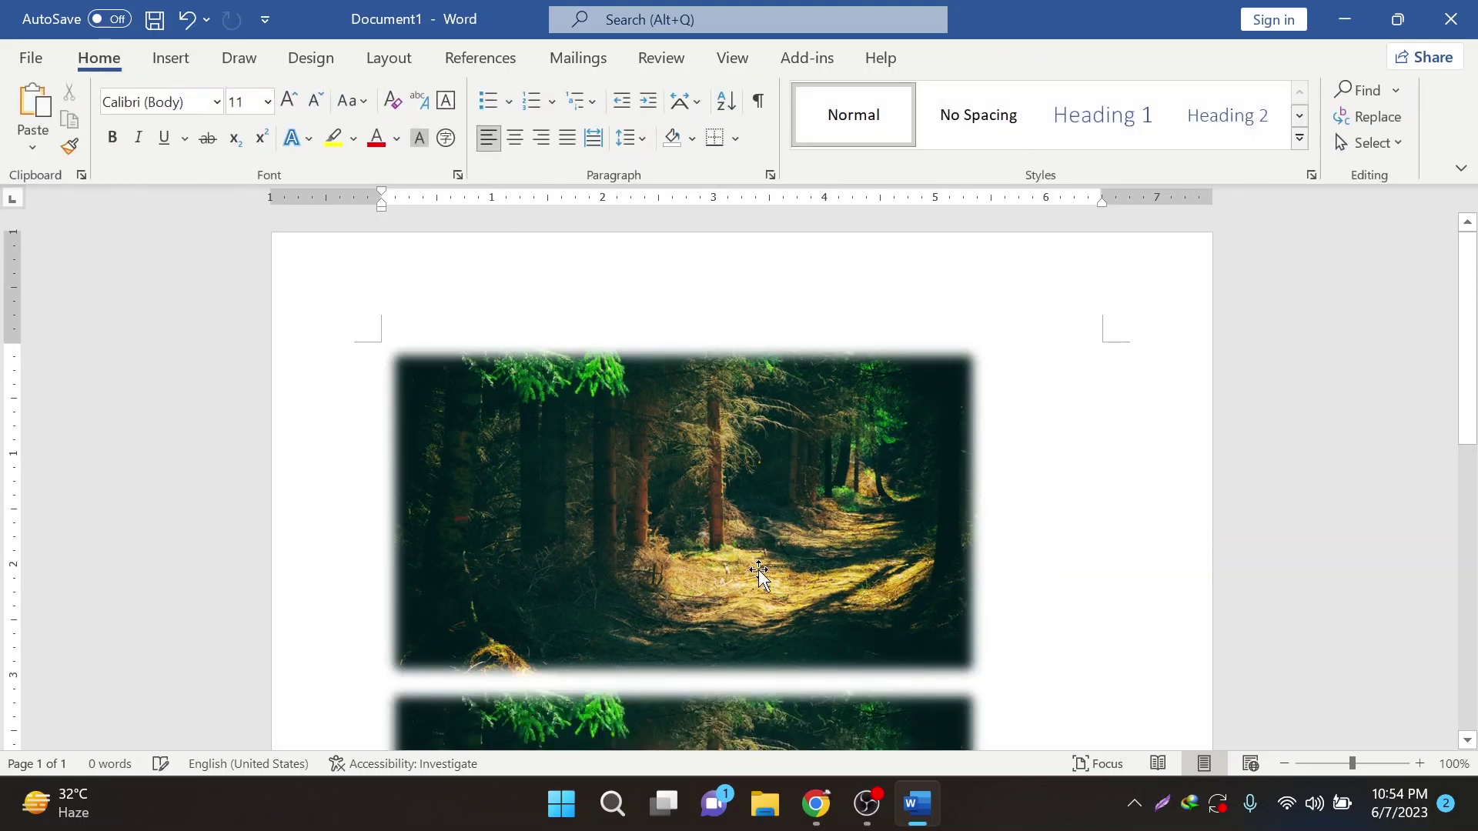
pyautogui.scroll(-5, 747, 571)
pyautogui.moveTo(746, 571)
pyautogui.mouseDown()
pyautogui.moveTo(813, 454)
pyautogui.moveTo(775, 577)
pyautogui.mouseUp()
pyautogui.scroll(-3, 737, 608)
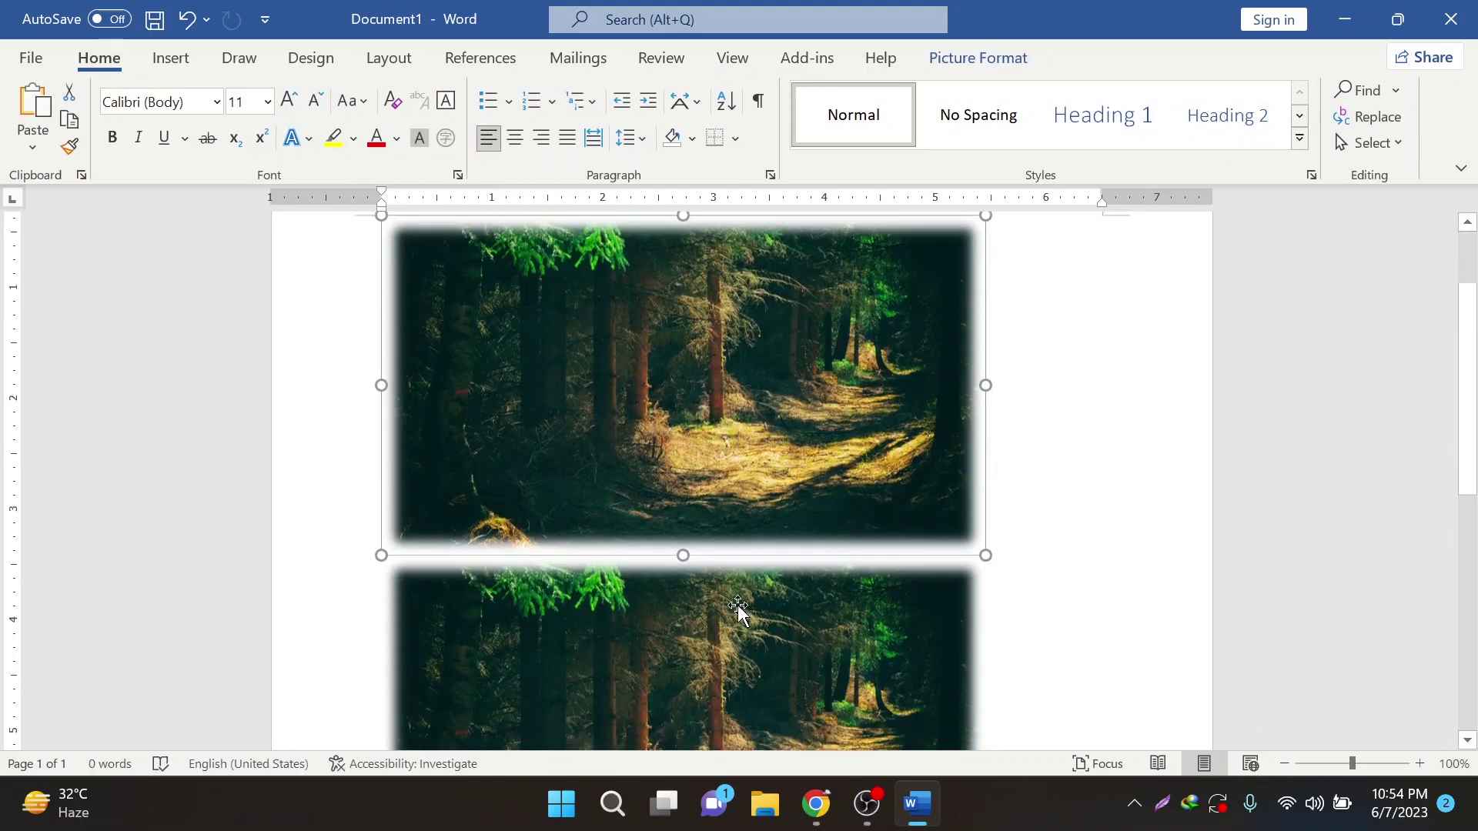
pyautogui.keyDown('ctrl'); pyautogui.scroll(-1, 741, 616); pyautogui.keyUp('ctrl')
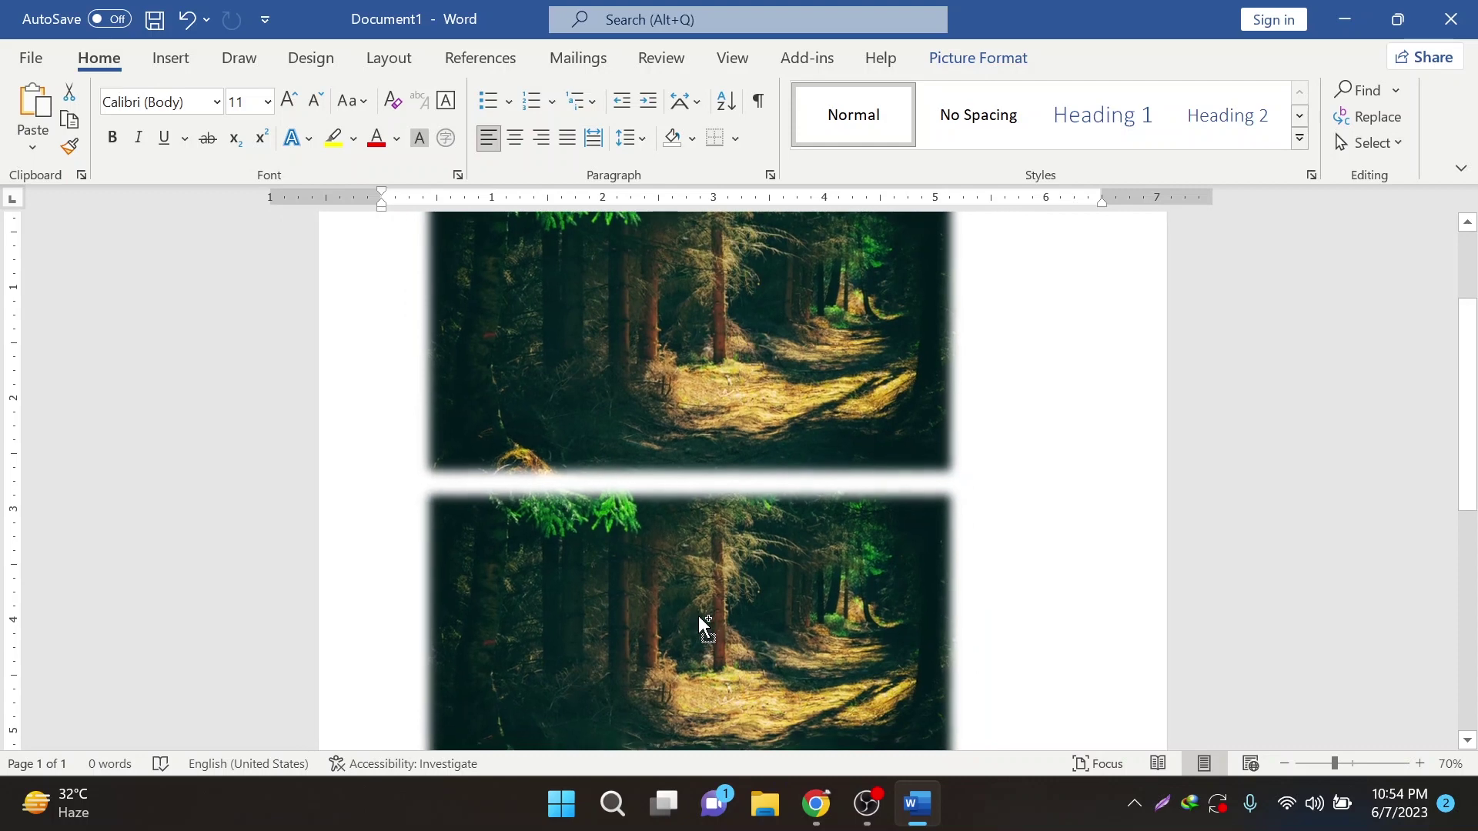
pyautogui.keyDown('ctrl'); pyautogui.scroll(-4, 700, 620); pyautogui.keyUp('ctrl')
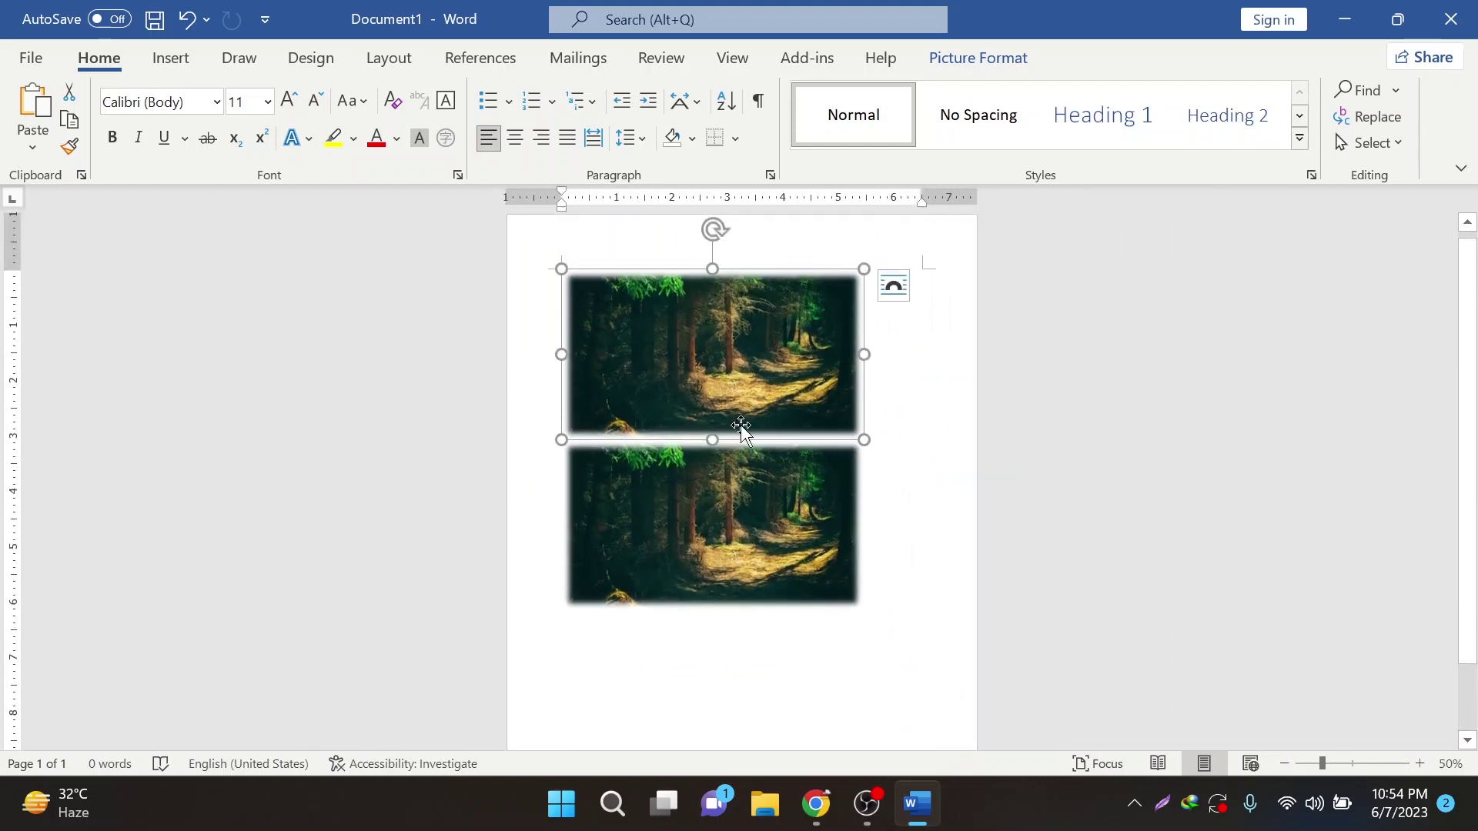
# Step: Open the Insert Picture dialog via Insert > Pictures > This Device
pyautogui.click(171, 58)
pyautogui.click(236, 123)
pyautogui.click(286, 217)
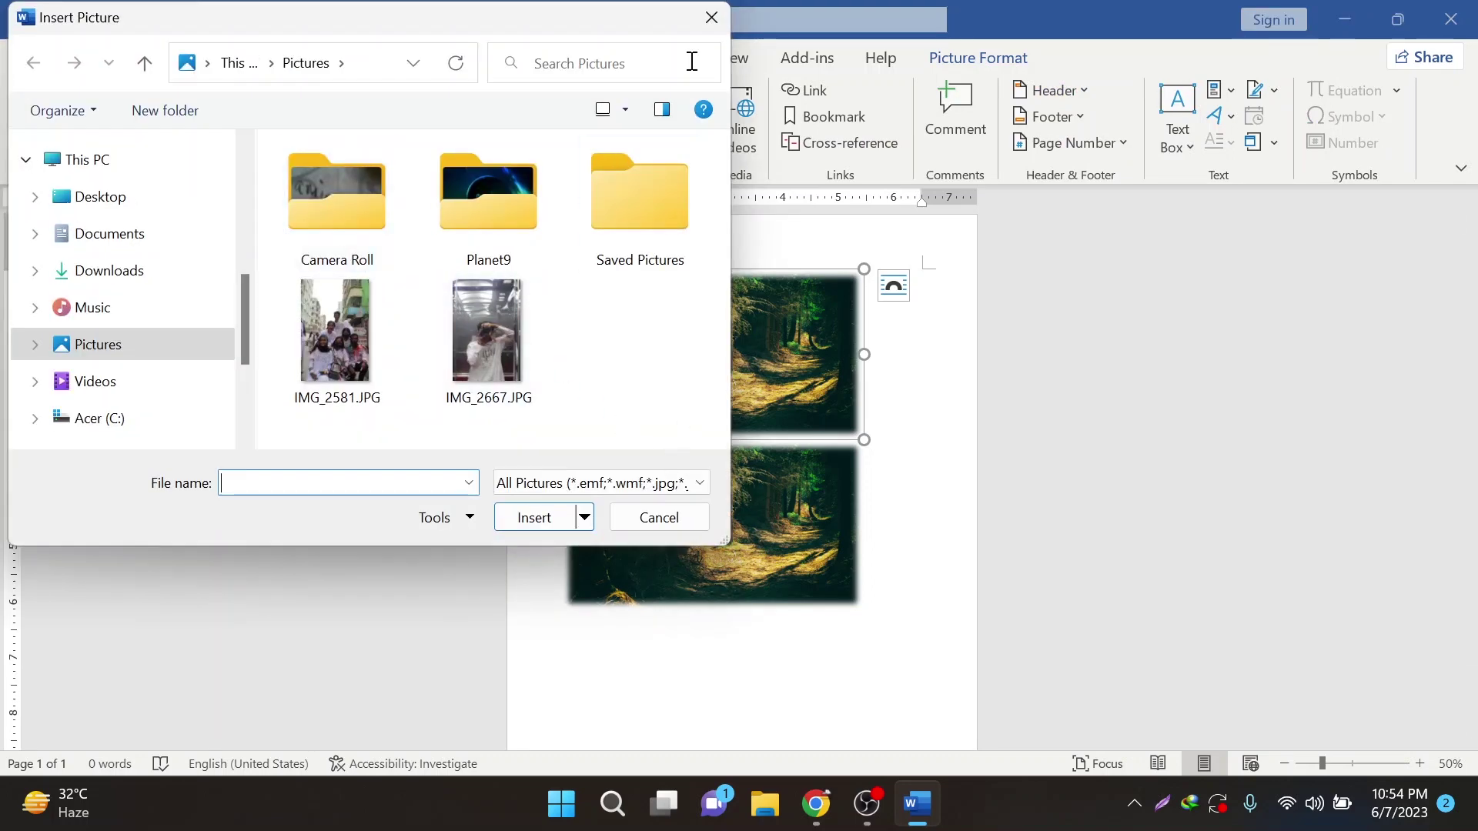
# Step: Reopen the Insert Picture dialog and insert the baby photo from Desktop > PSonal
pyautogui.click(712, 17)
pyautogui.click(228, 118)
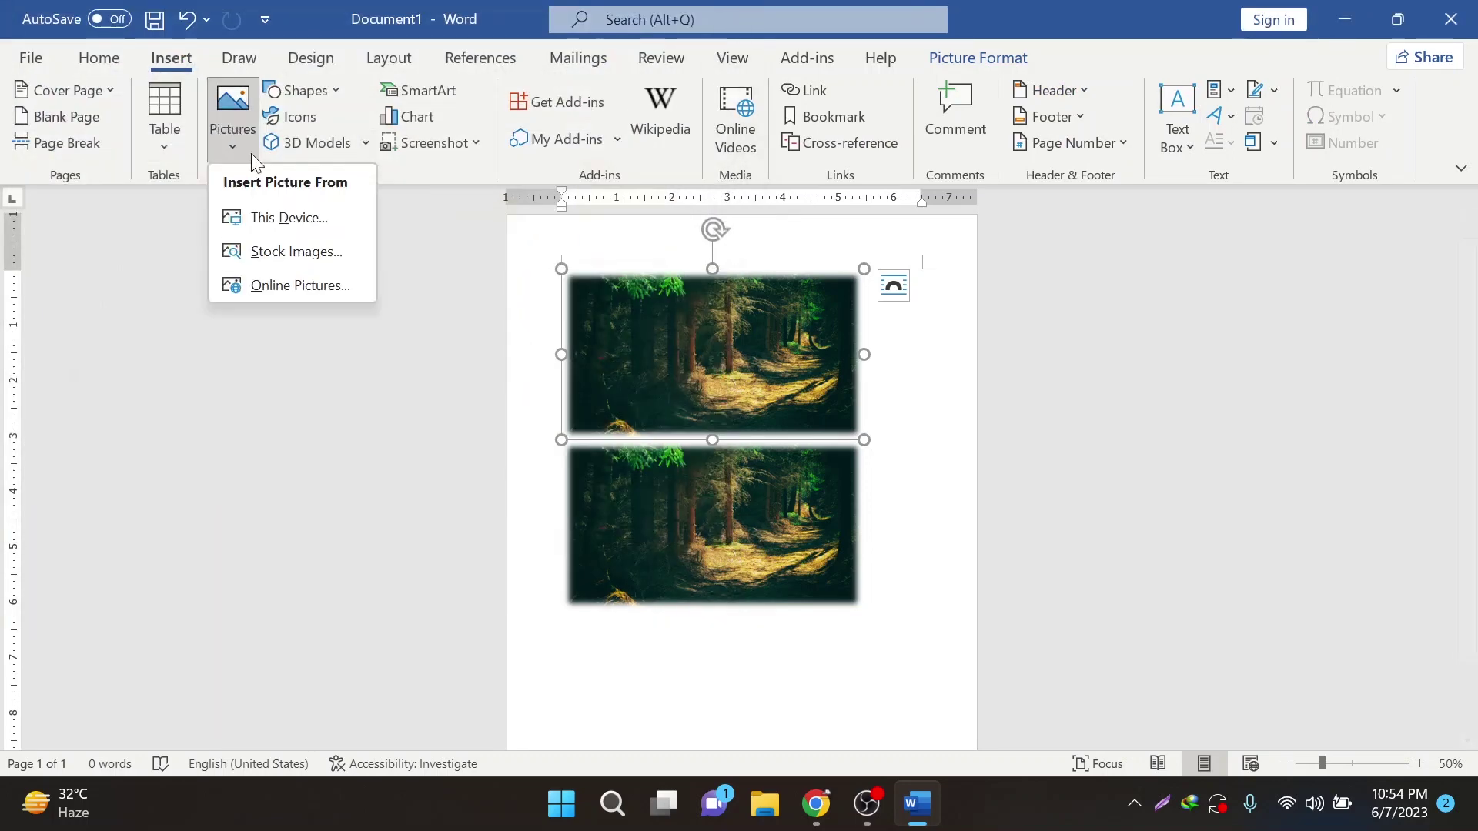
pyautogui.click(311, 223)
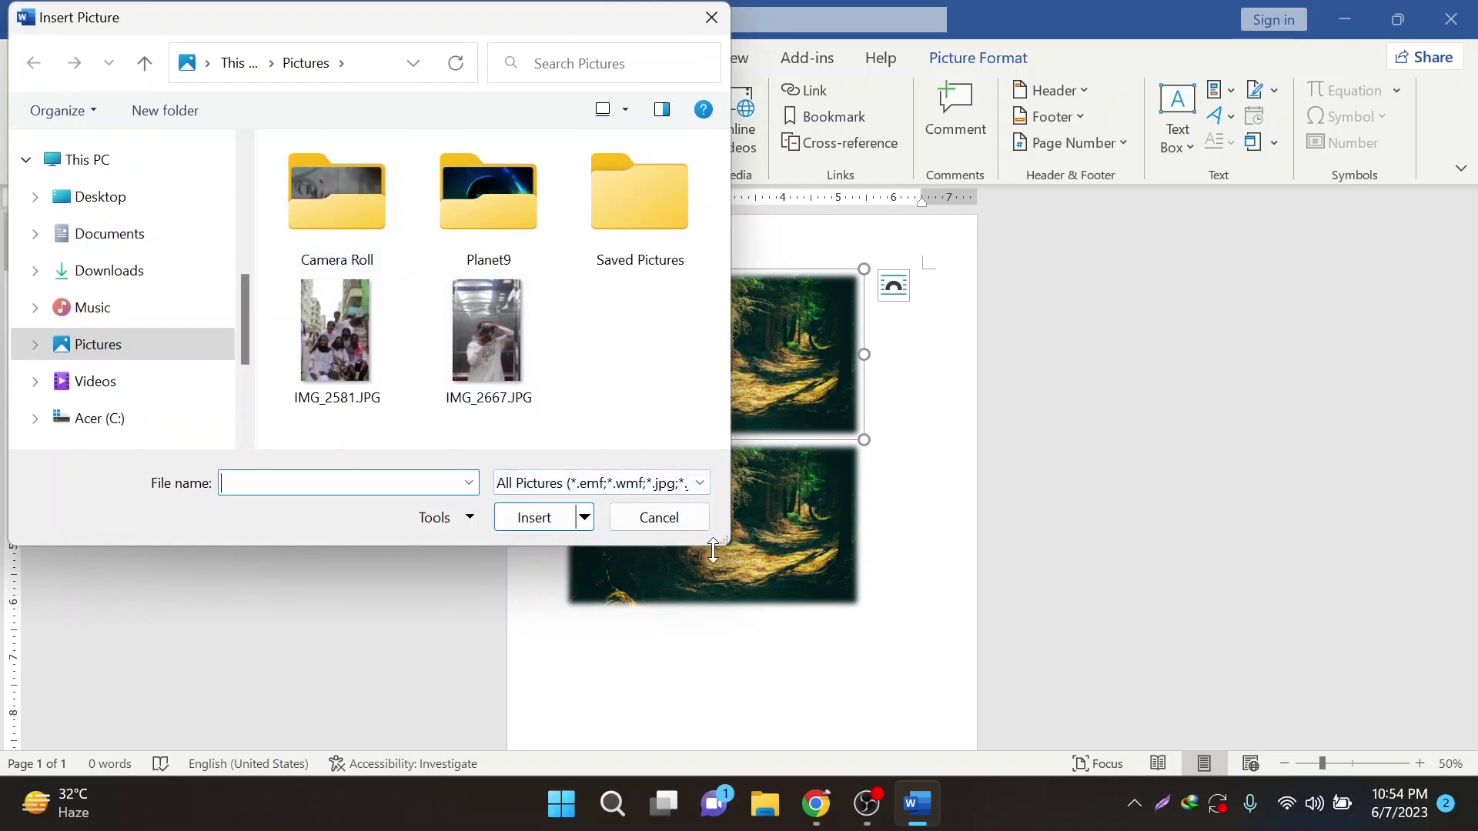
pyautogui.moveTo(713, 549); pyautogui.dragTo(1464, 675)
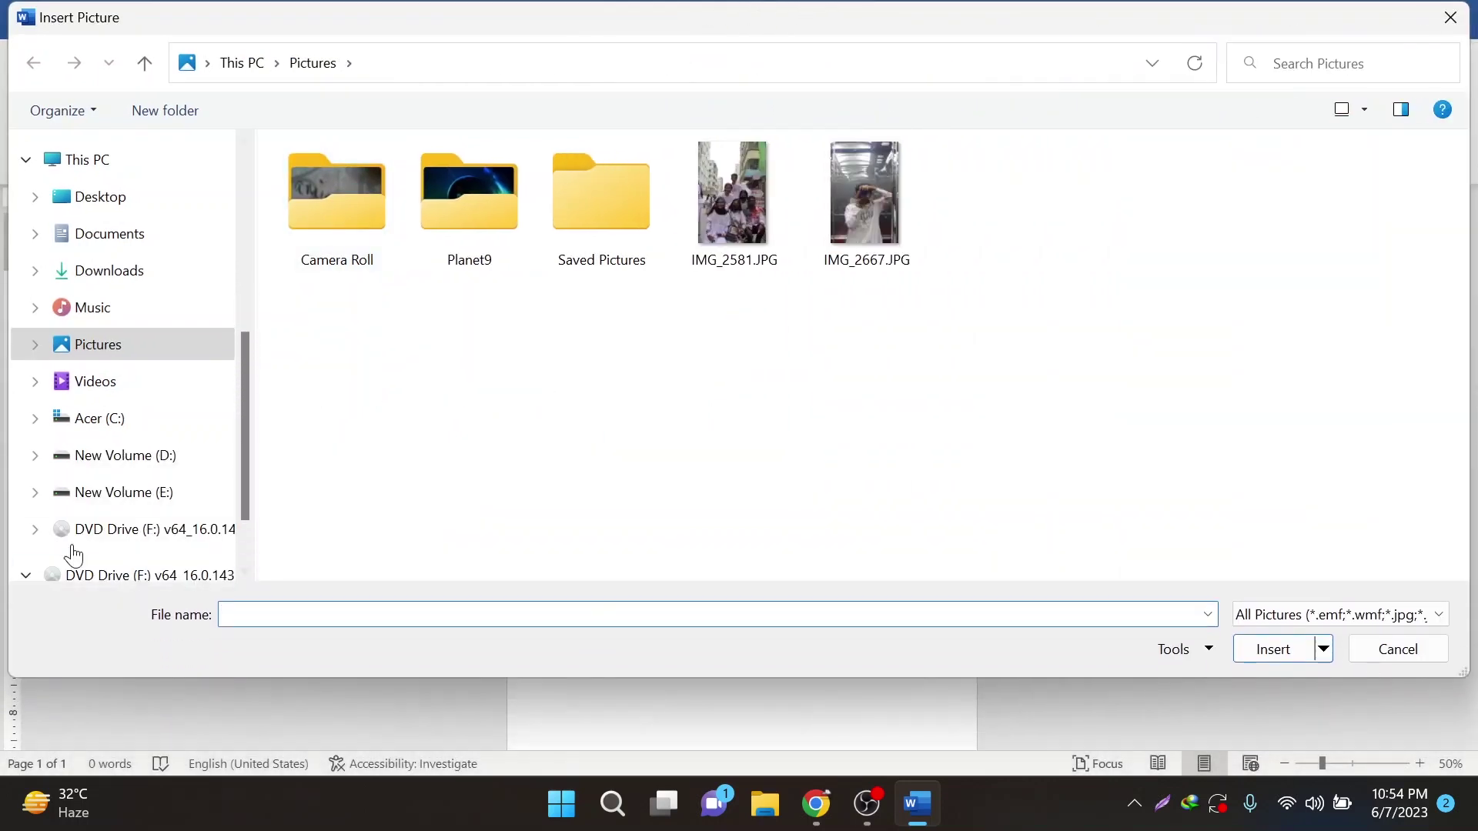
pyautogui.scroll(2, 46, 454)
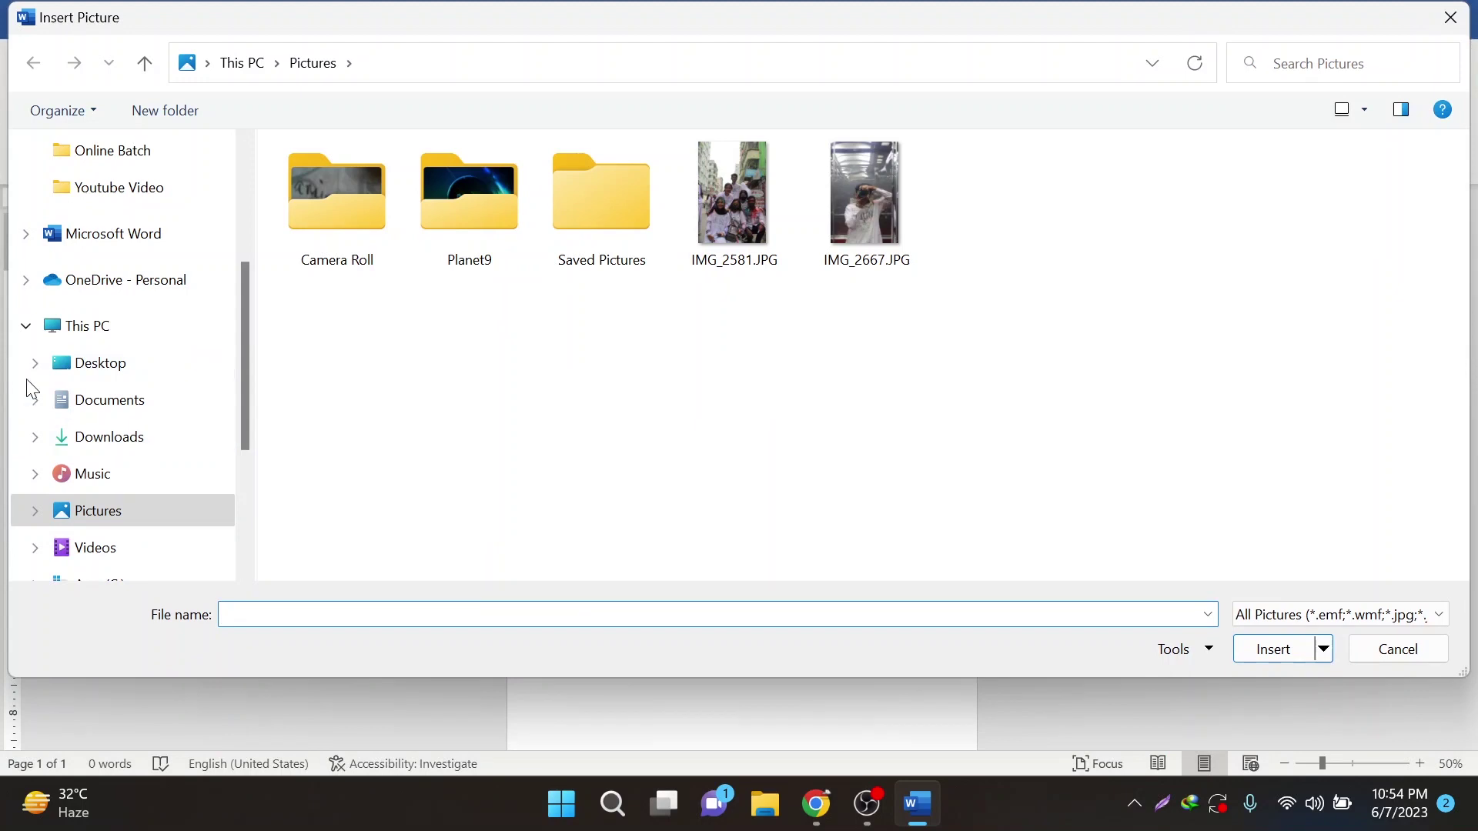
pyautogui.click(98, 366)
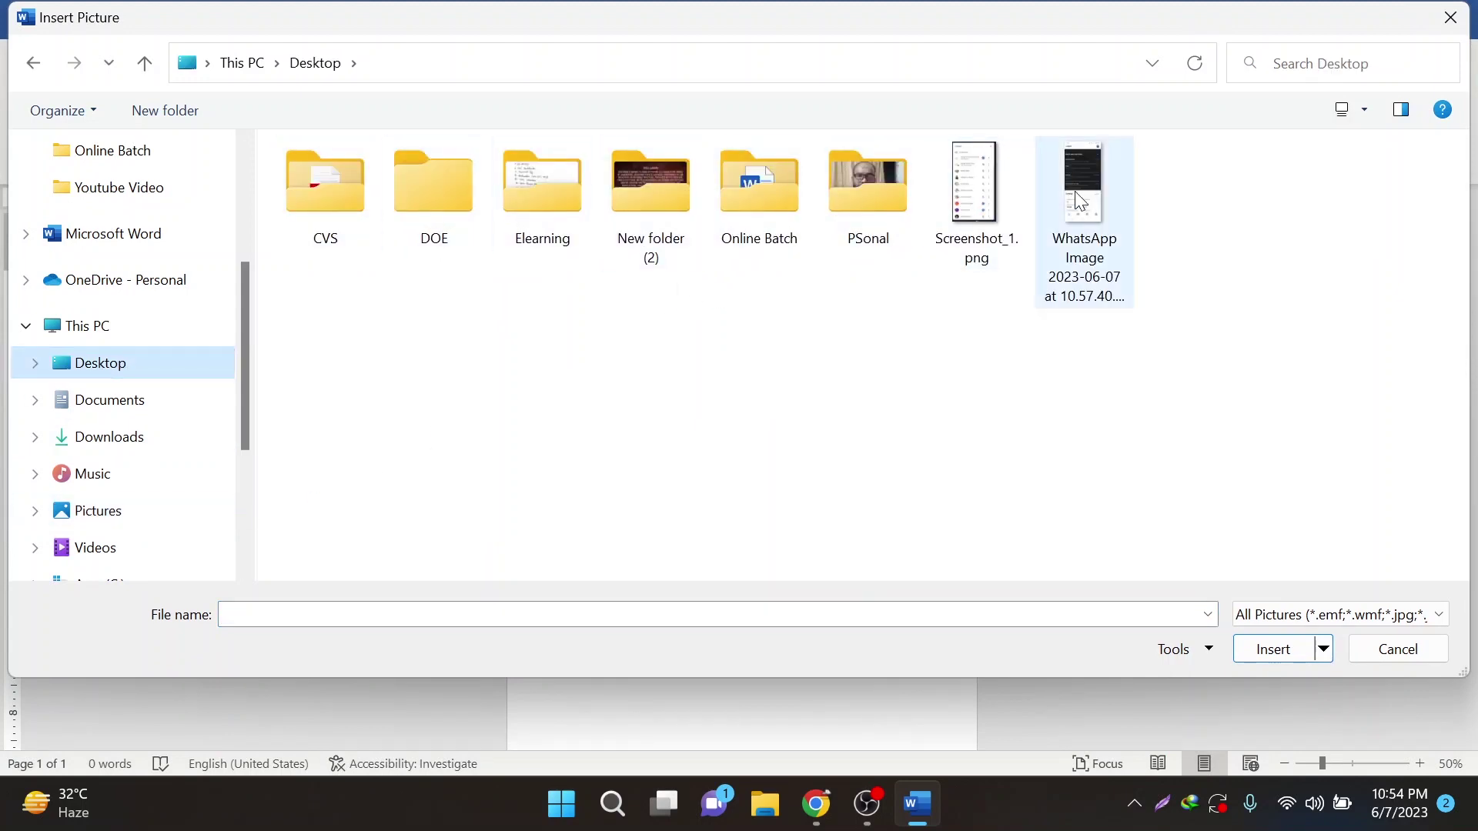
pyautogui.doubleClick(897, 206)
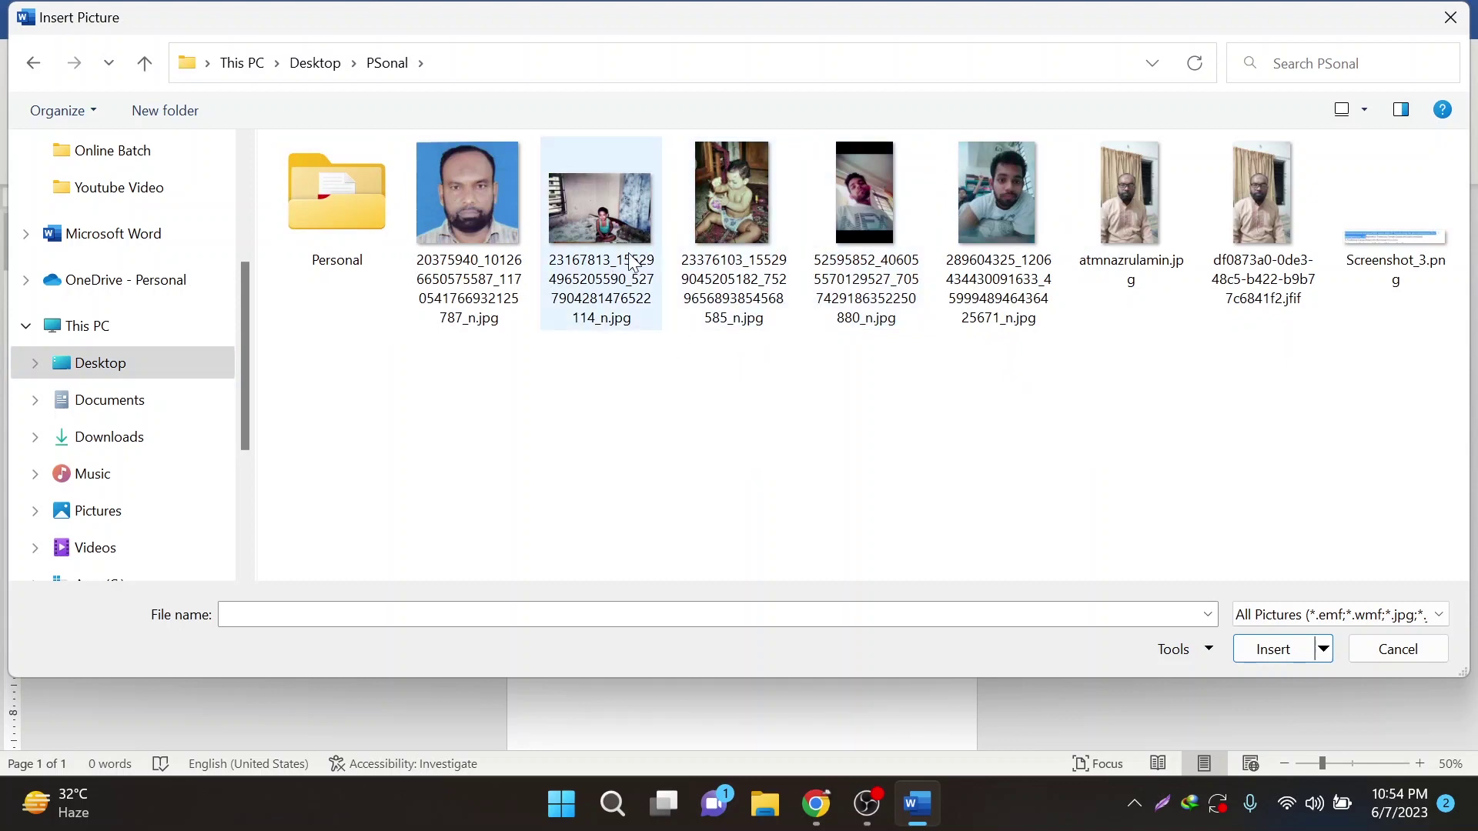
pyautogui.doubleClick(720, 243)
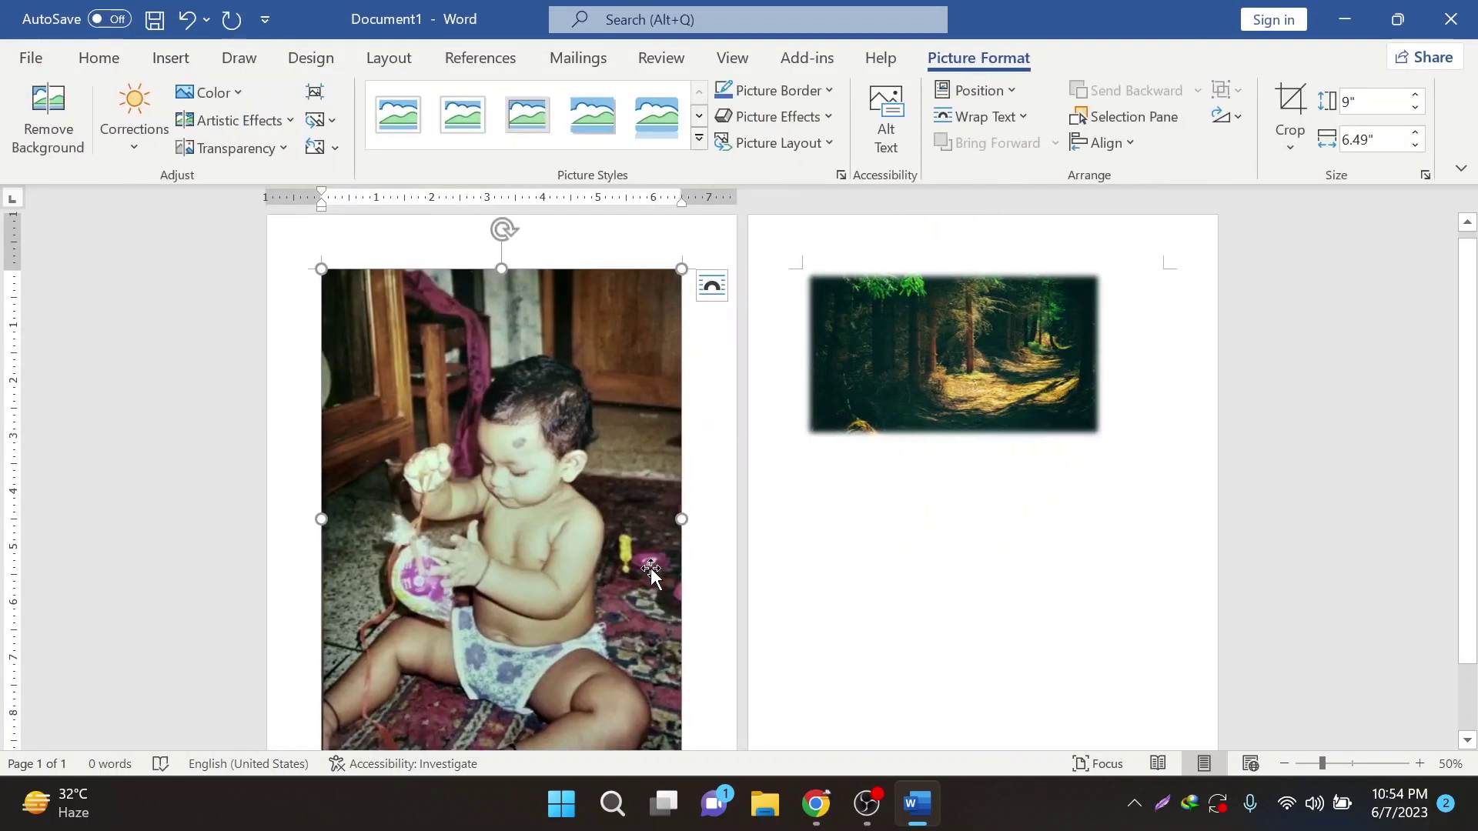
# Step: Shrink the baby photo from its corner and remove the forest picture
pyautogui.scroll(-1, 651, 566)
pyautogui.scroll(-1, 562, 652)
pyautogui.scroll(-1, 562, 653)
pyautogui.moveTo(685, 687); pyautogui.dragTo(474, 320)
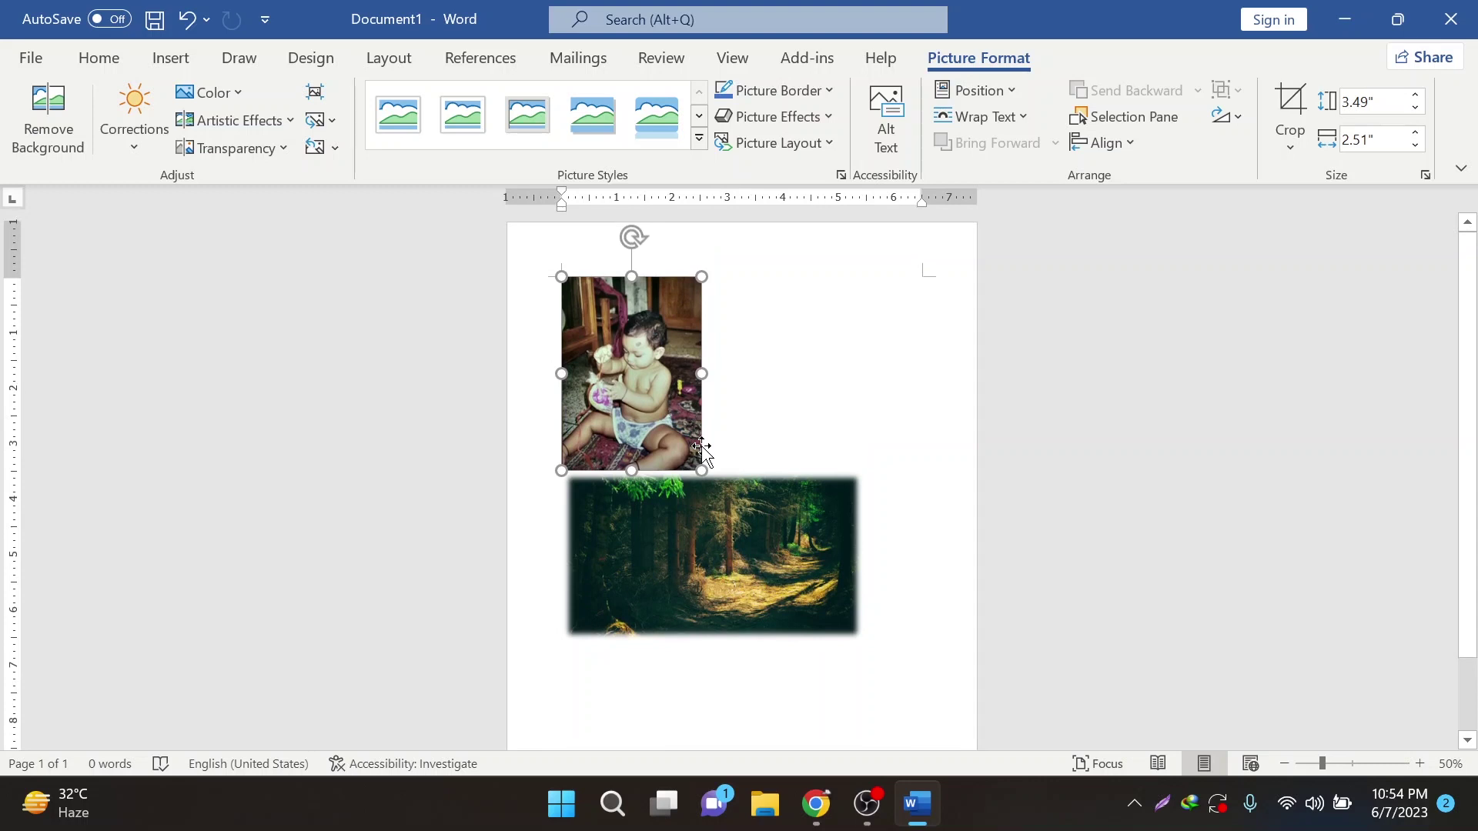
pyautogui.moveTo(701, 470); pyautogui.dragTo(645, 392)
pyautogui.click(733, 462)
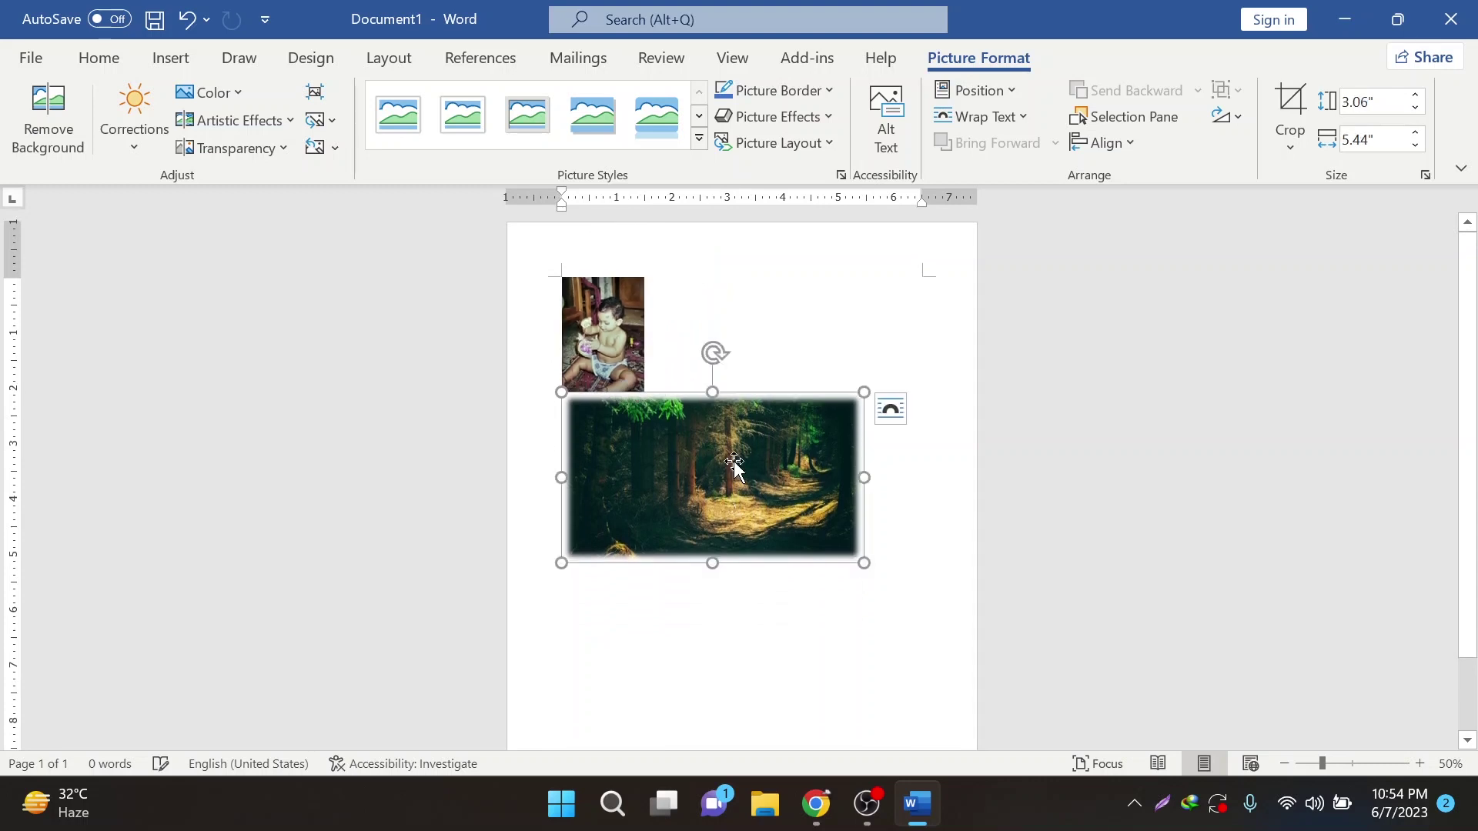
pyautogui.hotkey('ctrl', 'z')
# Step: Set the baby photo's height to 2" and width to 1.5" in the Size group
pyautogui.click(607, 358)
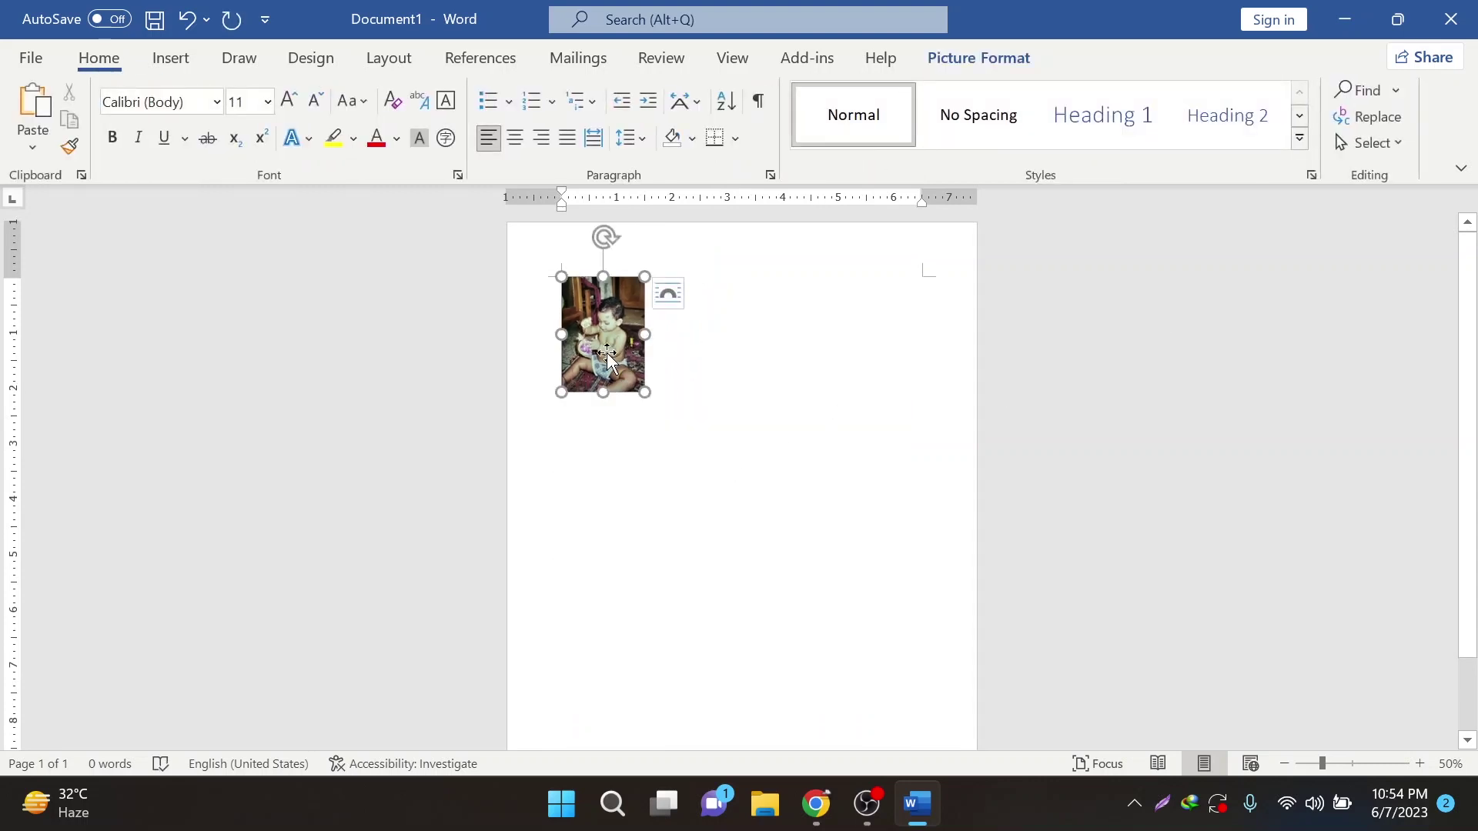
pyautogui.doubleClick(607, 358)
pyautogui.click(1380, 100)
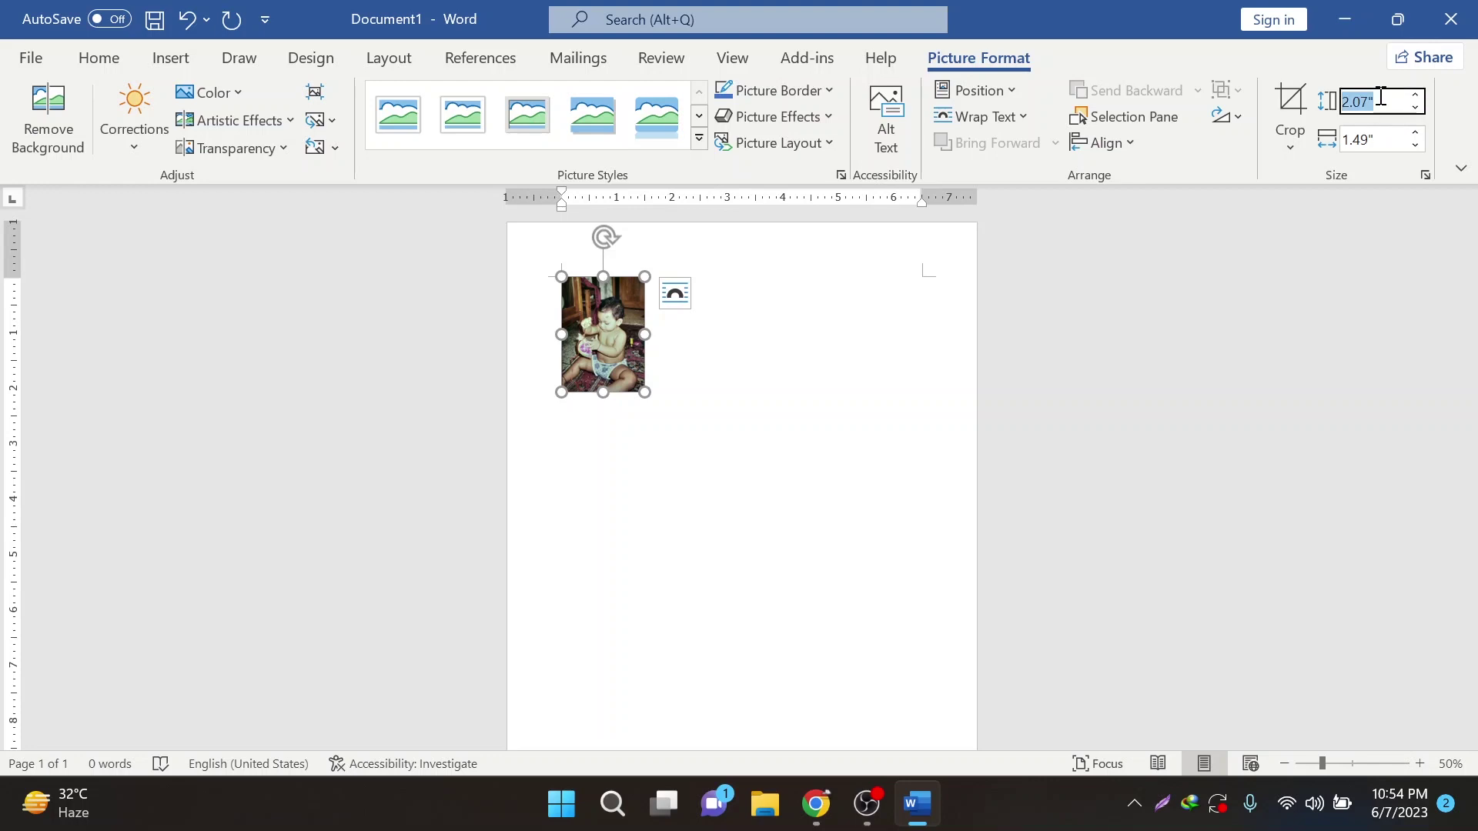
pyautogui.write('2')
pyautogui.press('Tab')
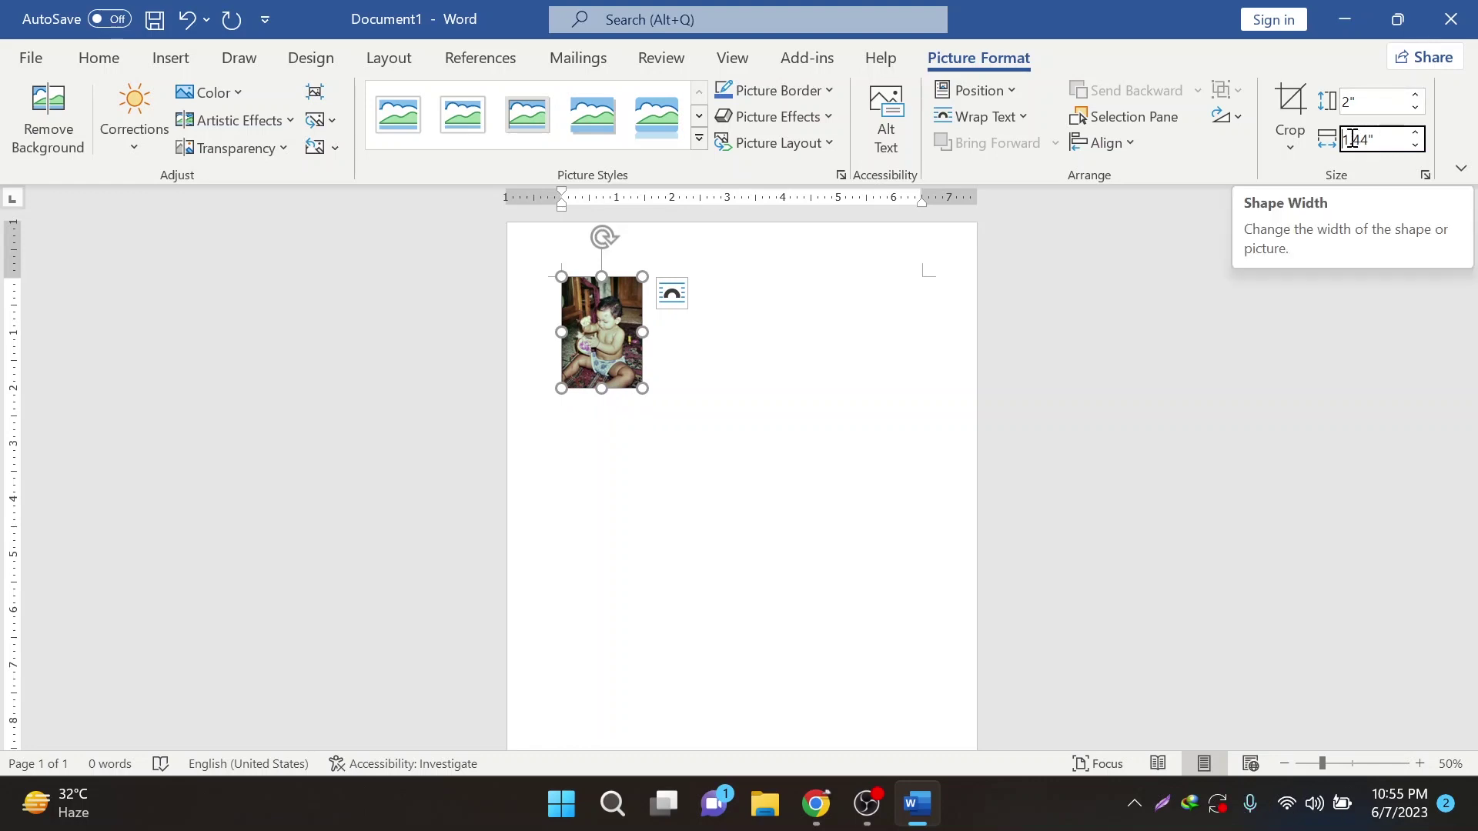
pyautogui.click(1353, 139)
pyautogui.click(1348, 139)
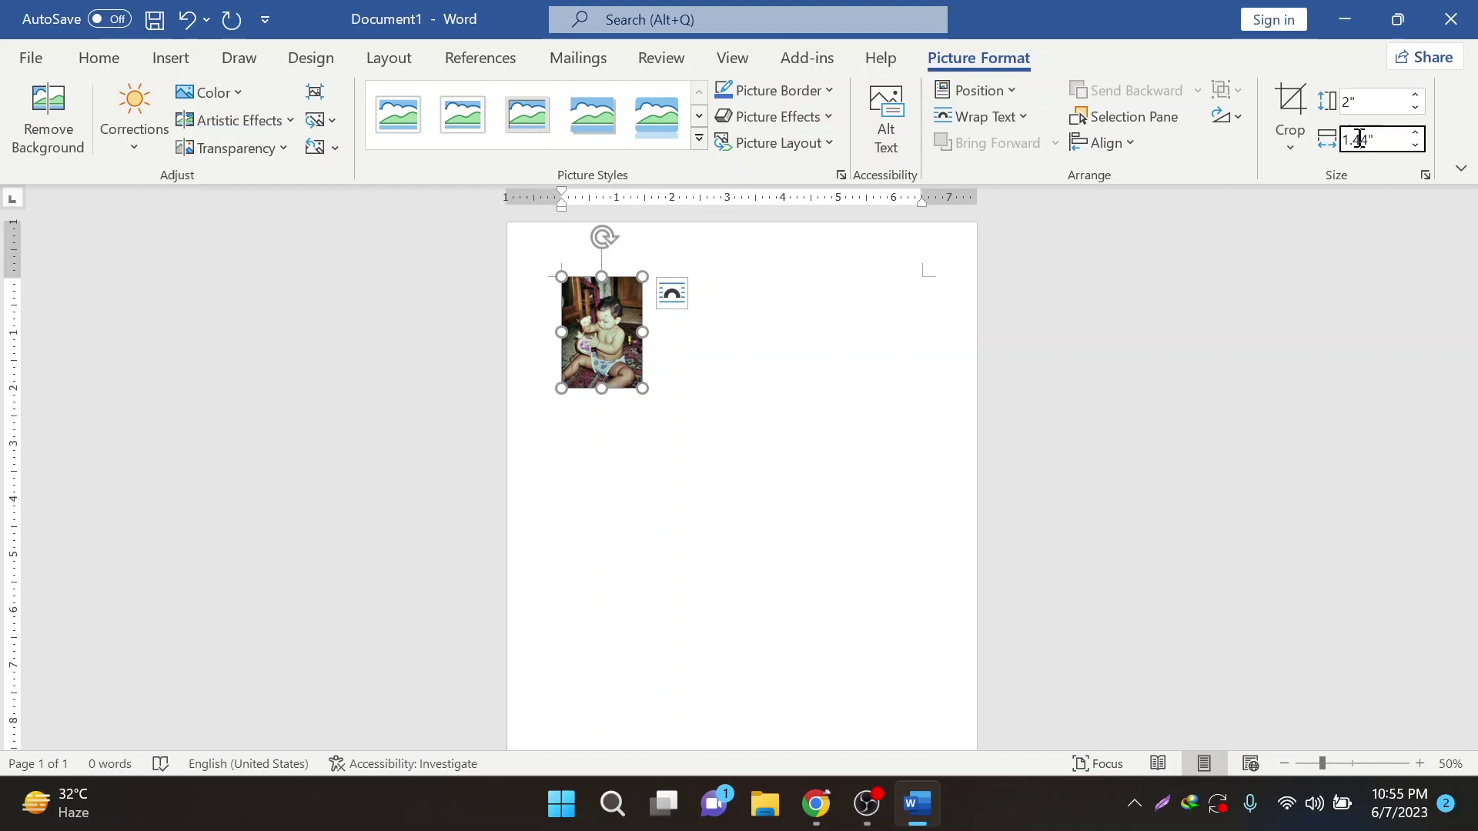
pyautogui.write('1.5')
pyautogui.press('Return')
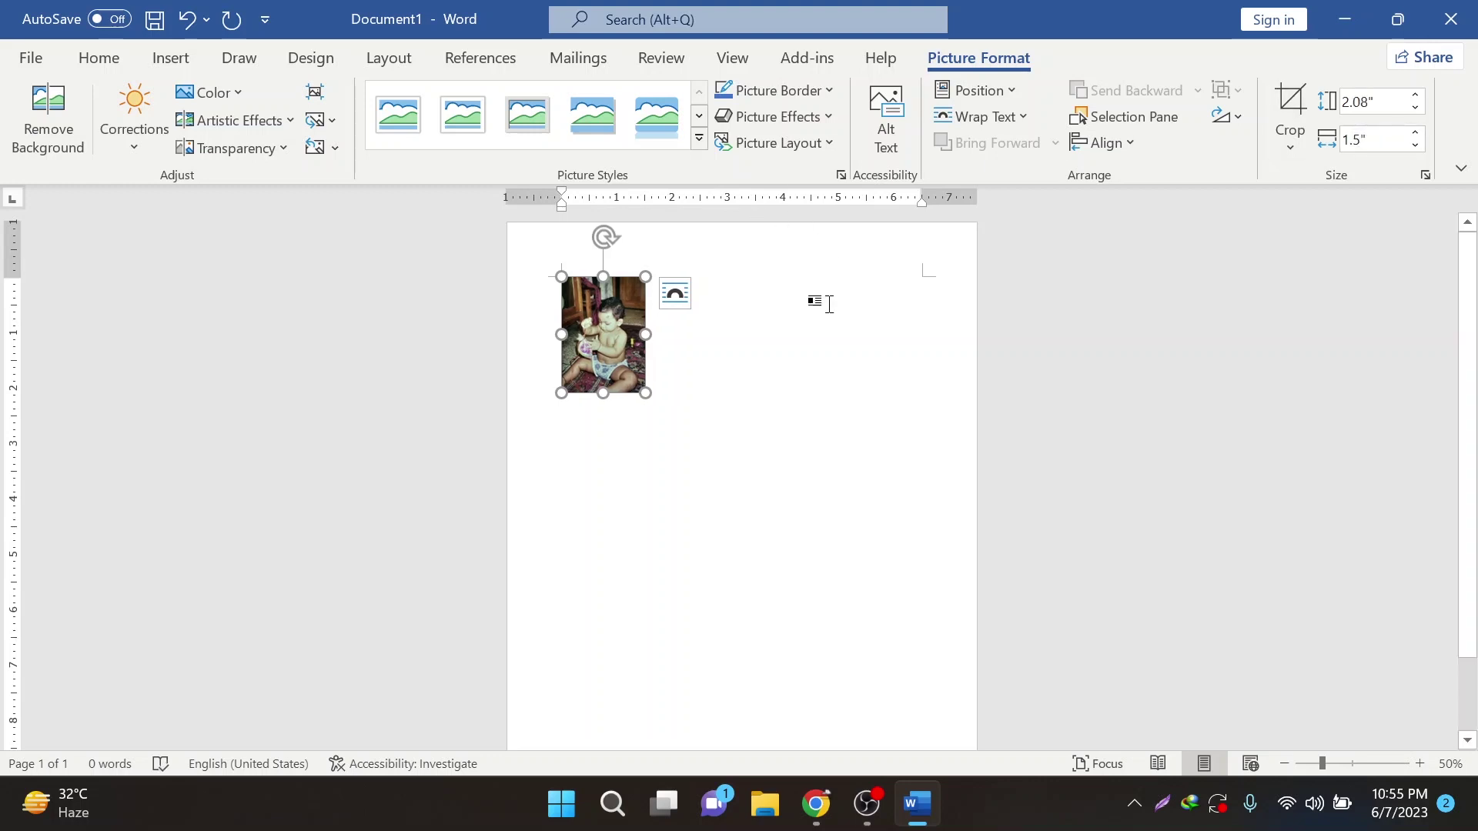
# Step: Move the baby photo to the top of the page, briefly checking the Google Meet call
pyautogui.keyDown('ctrl'); pyautogui.scroll(6, 738, 481); pyautogui.keyUp('ctrl')
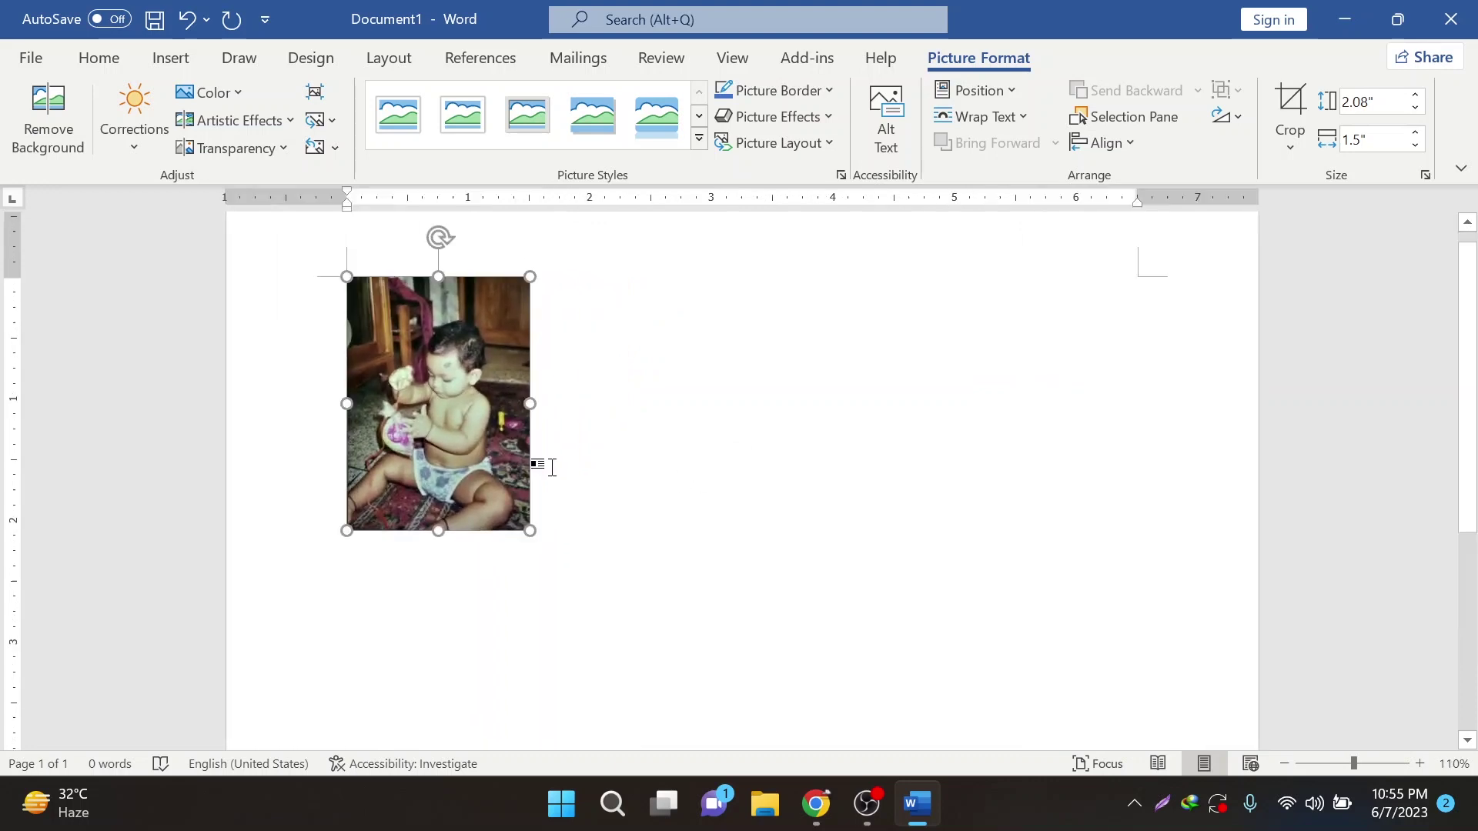
pyautogui.moveTo(455, 431); pyautogui.dragTo(966, 423)
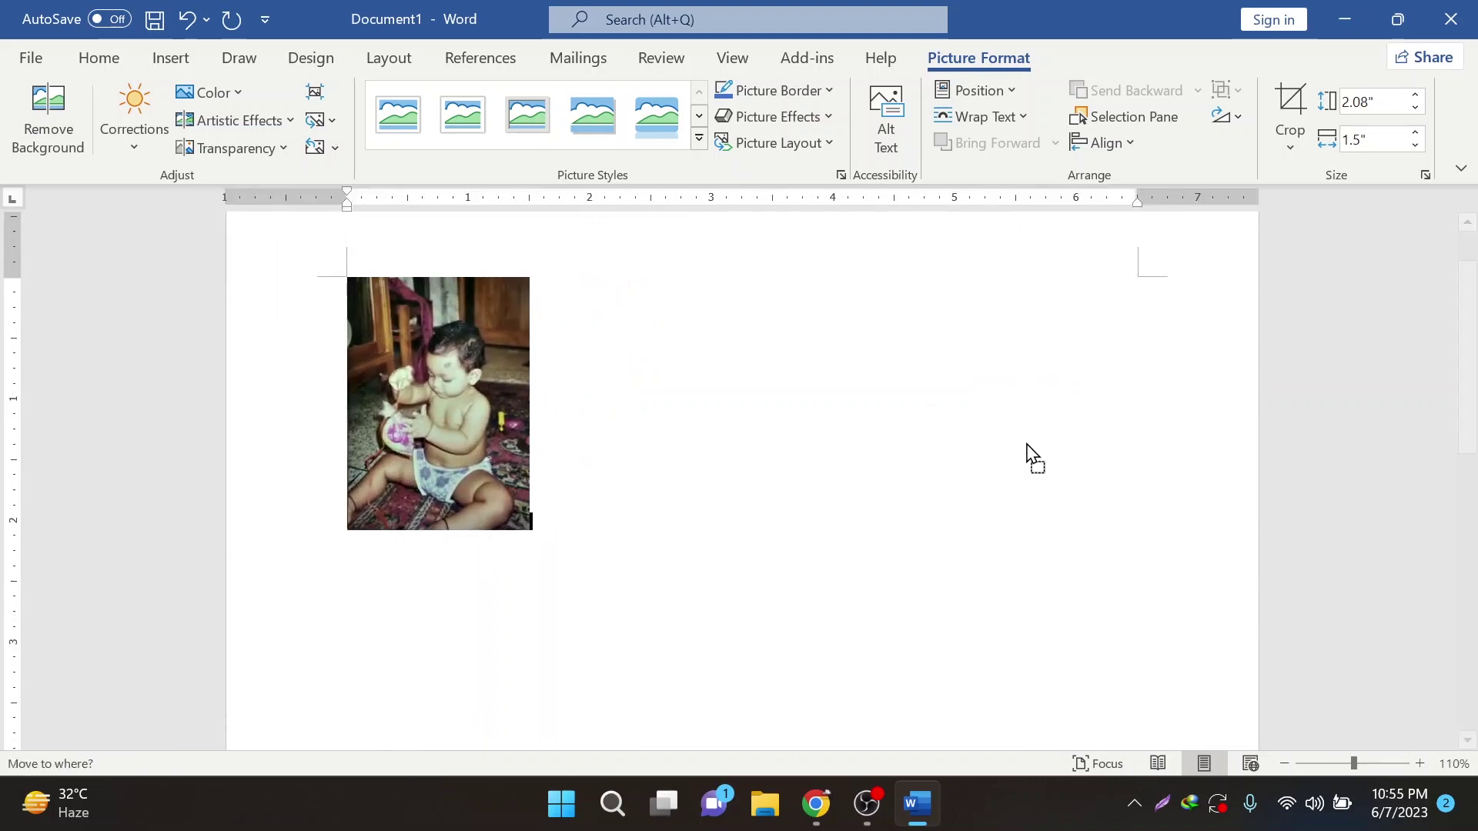
pyautogui.keyDown('ctrl'); pyautogui.scroll(-7, 462, 496); pyautogui.keyUp('ctrl')
pyautogui.click(676, 346)
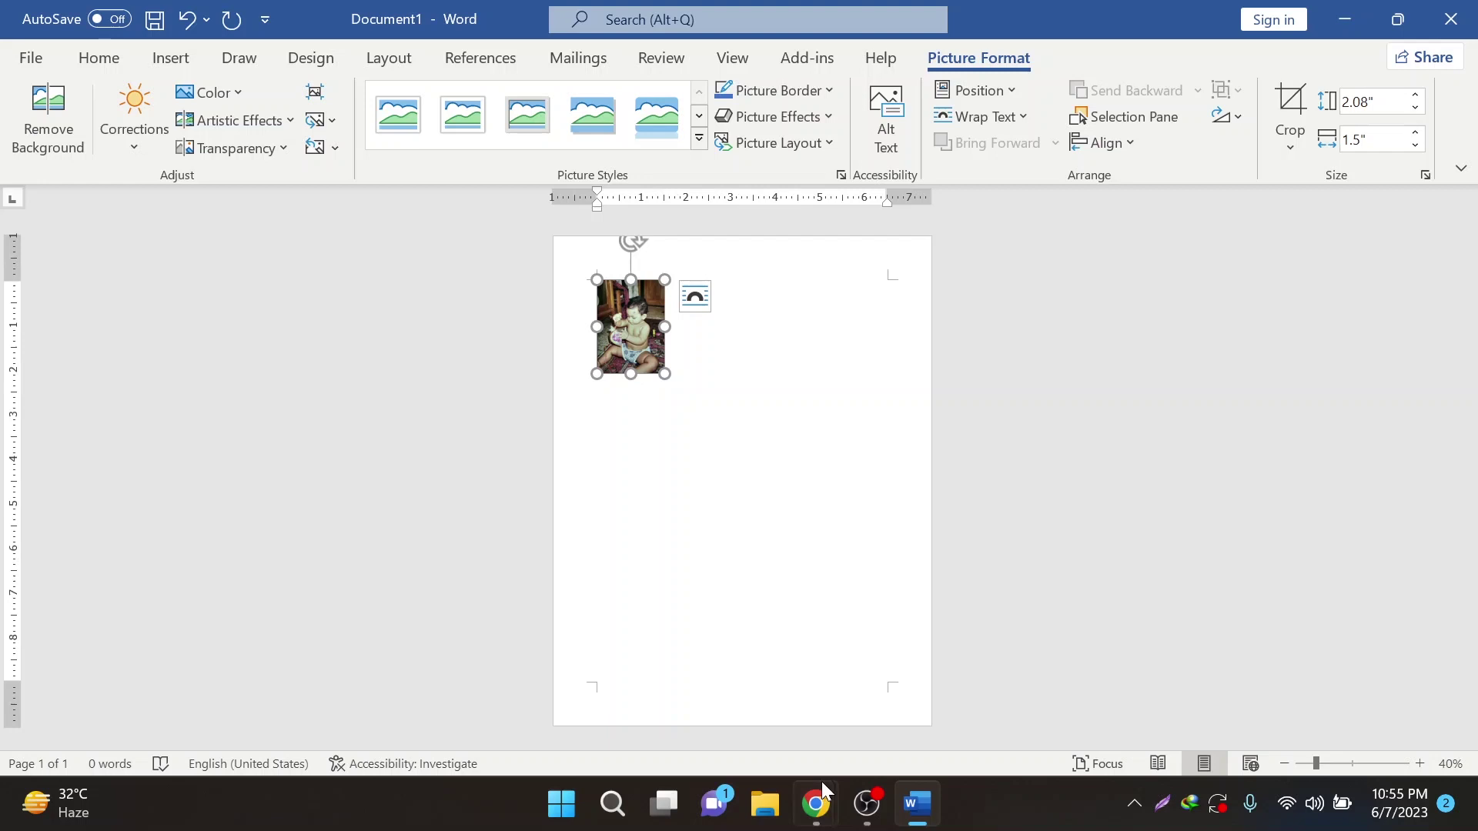
pyautogui.moveTo(815, 803)
pyautogui.click(724, 724)
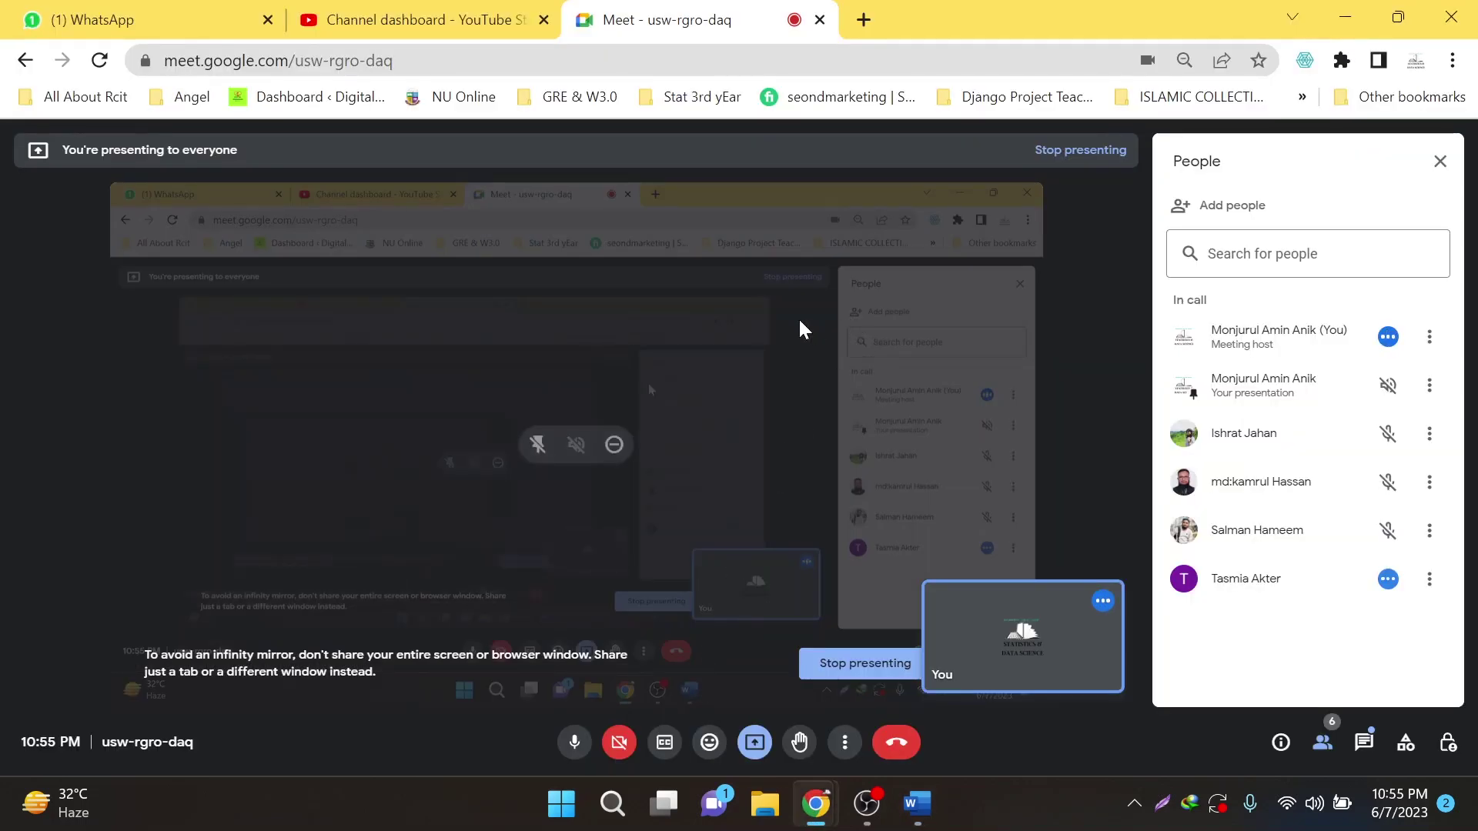
pyautogui.click(1345, 16)
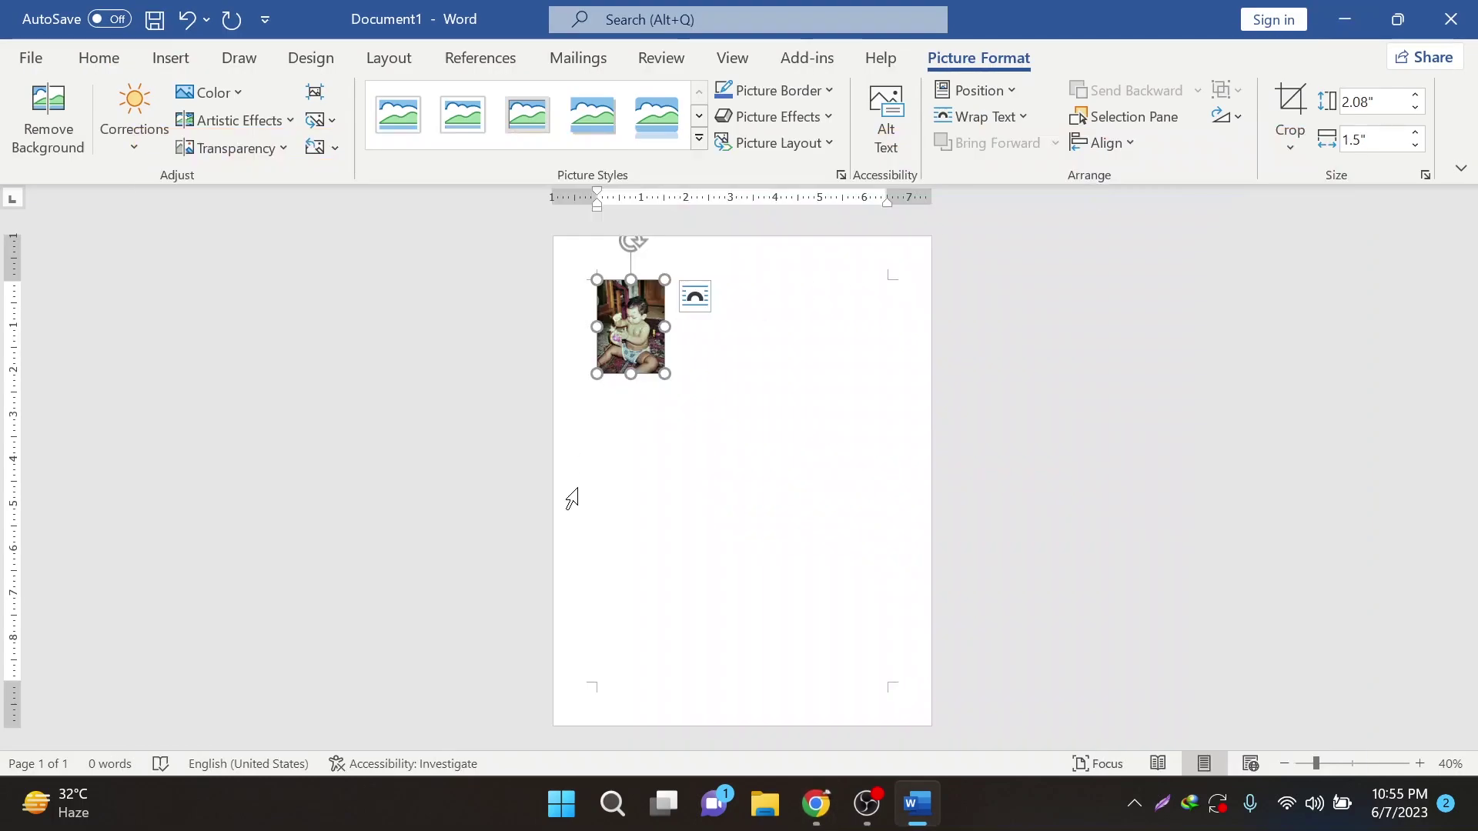
# Step: Nudge the baby photo into place and show its Layout Options text-wrapping choices
pyautogui.keyDown('ctrl'); pyautogui.scroll(4, 572, 493); pyautogui.keyUp('ctrl')
pyautogui.moveTo(531, 366); pyautogui.dragTo(764, 379)
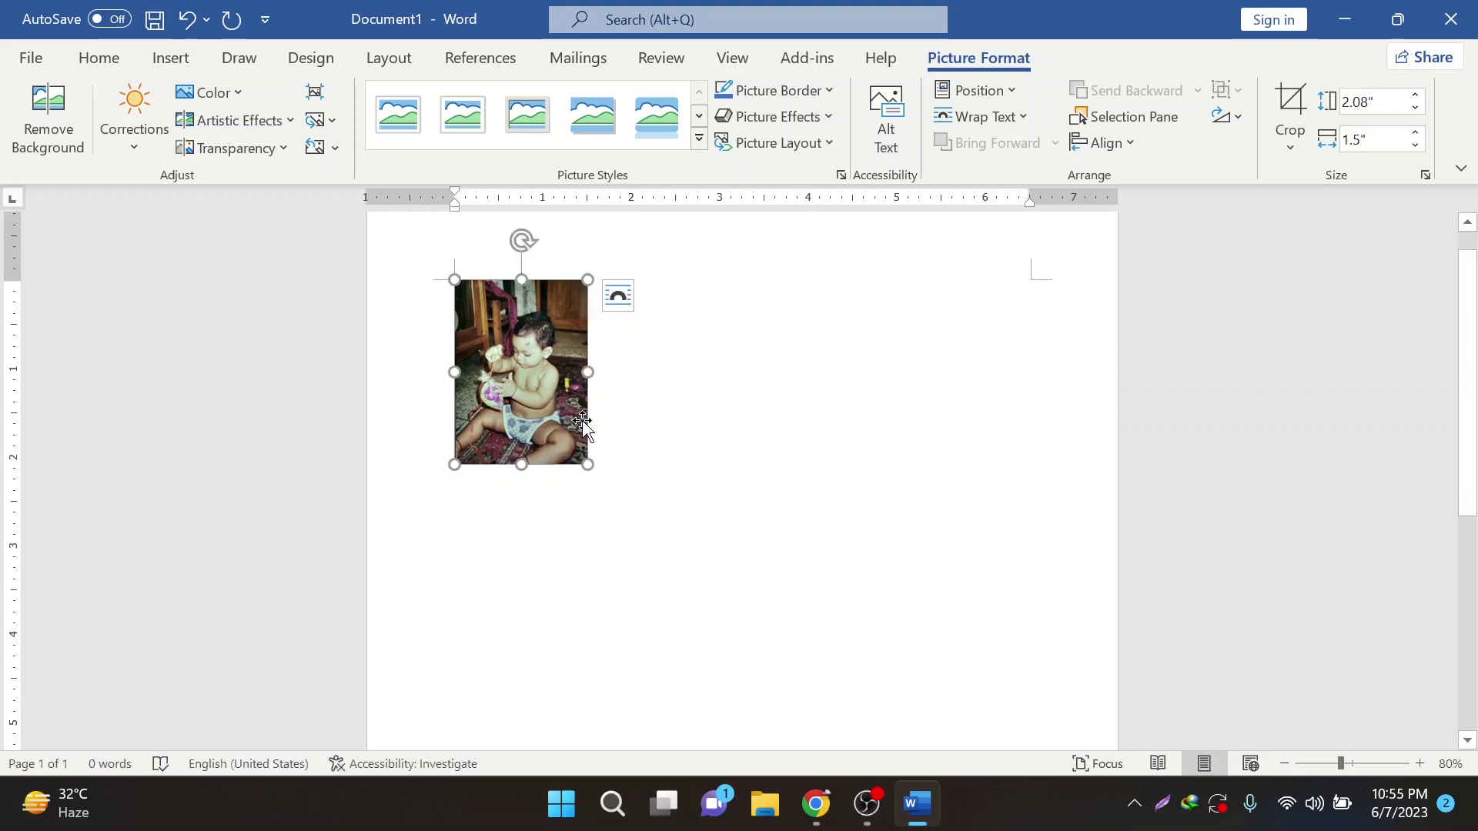
pyautogui.click(627, 299)
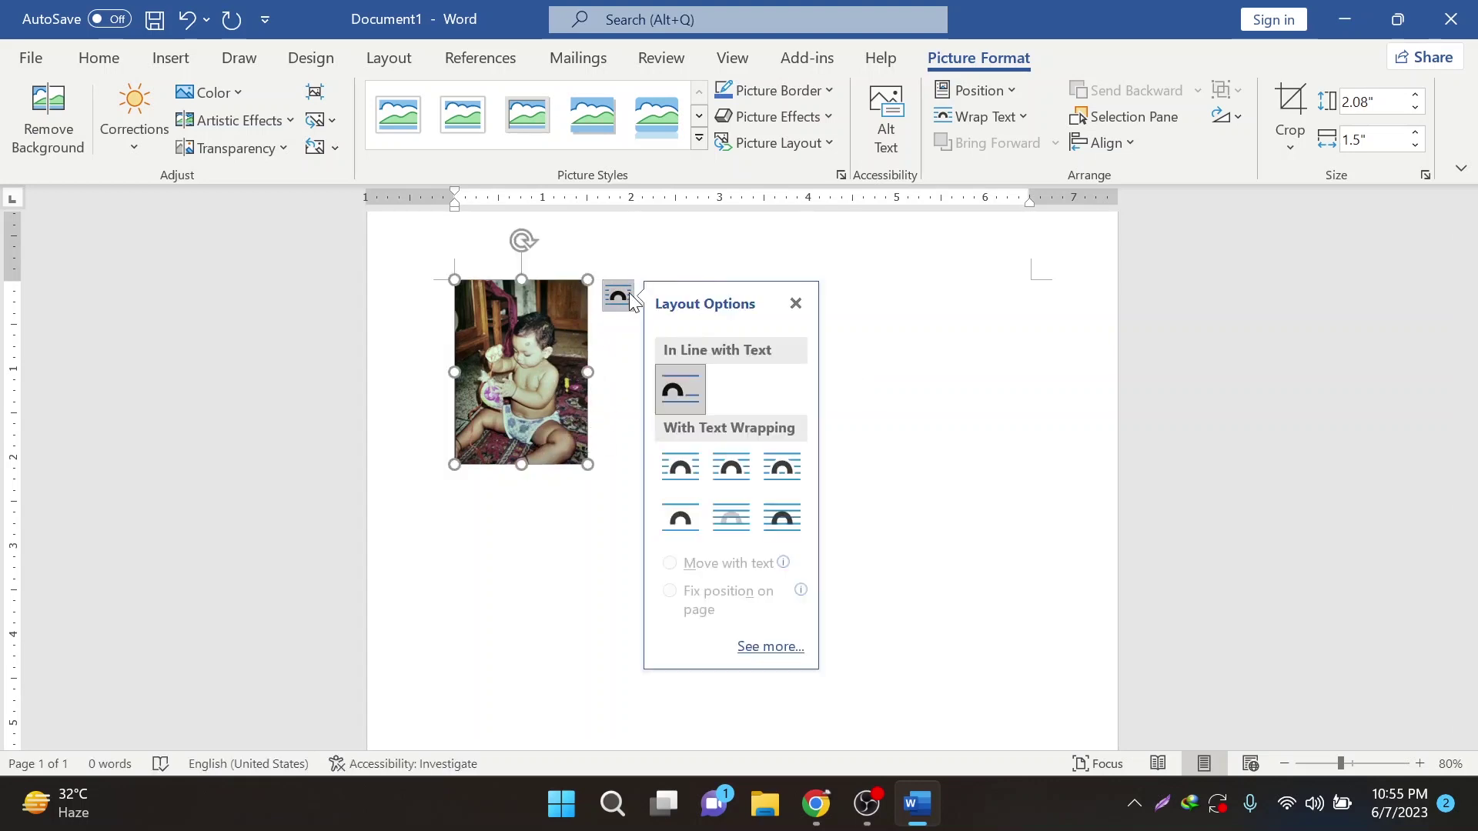
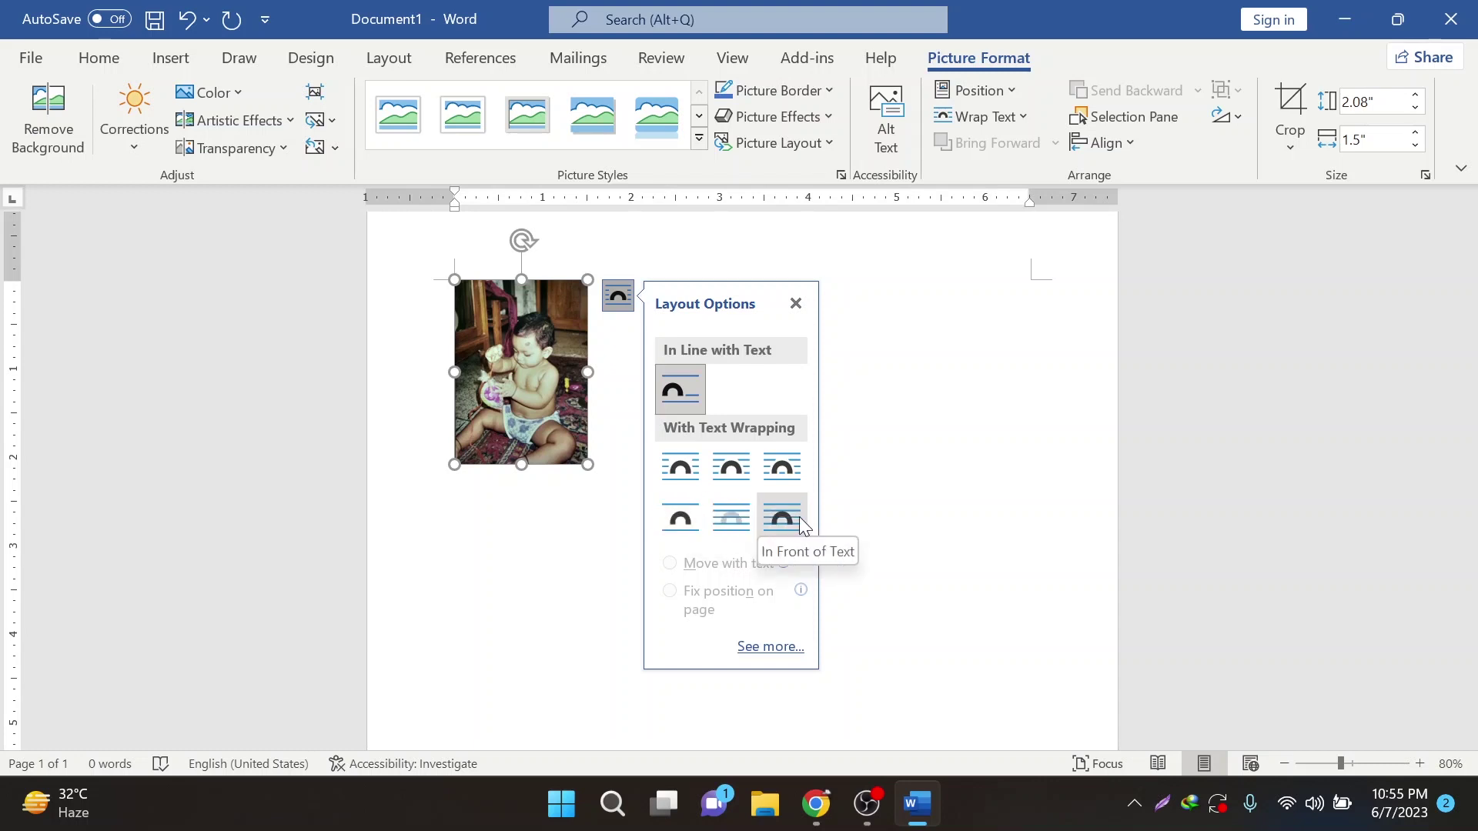
# Step: Set the baby photo to Behind Text and drag it near the top of the page
pyautogui.click(672, 511)
pyautogui.moveTo(523, 366); pyautogui.dragTo(1023, 366)
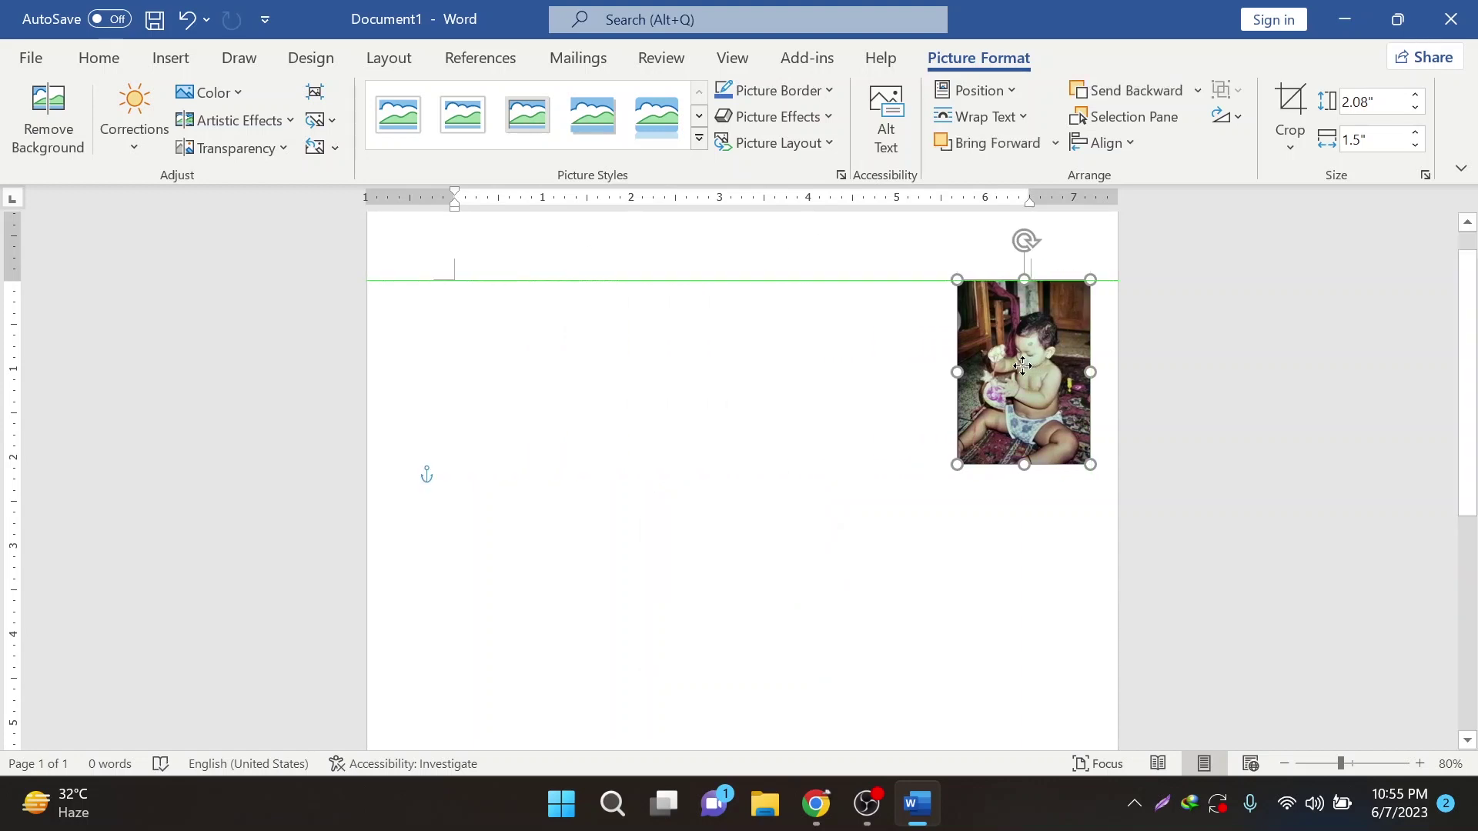
pyautogui.moveTo(1023, 366)
pyautogui.mouseDown()
pyautogui.moveTo(733, 414)
pyautogui.moveTo(986, 357)
pyautogui.mouseUp()
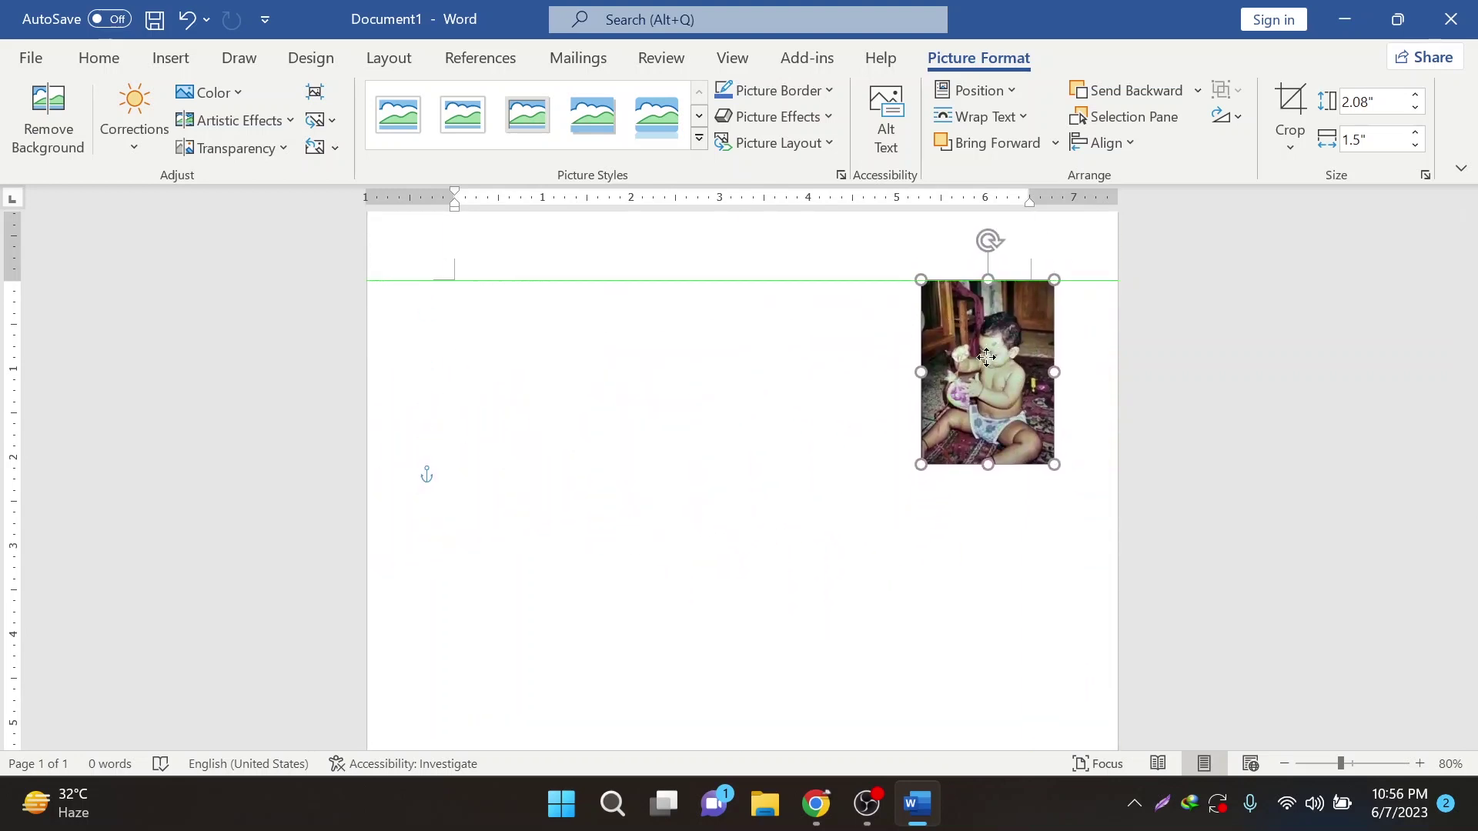
pyautogui.scroll(-2, 680, 581)
pyautogui.scroll(-3, 655, 599)
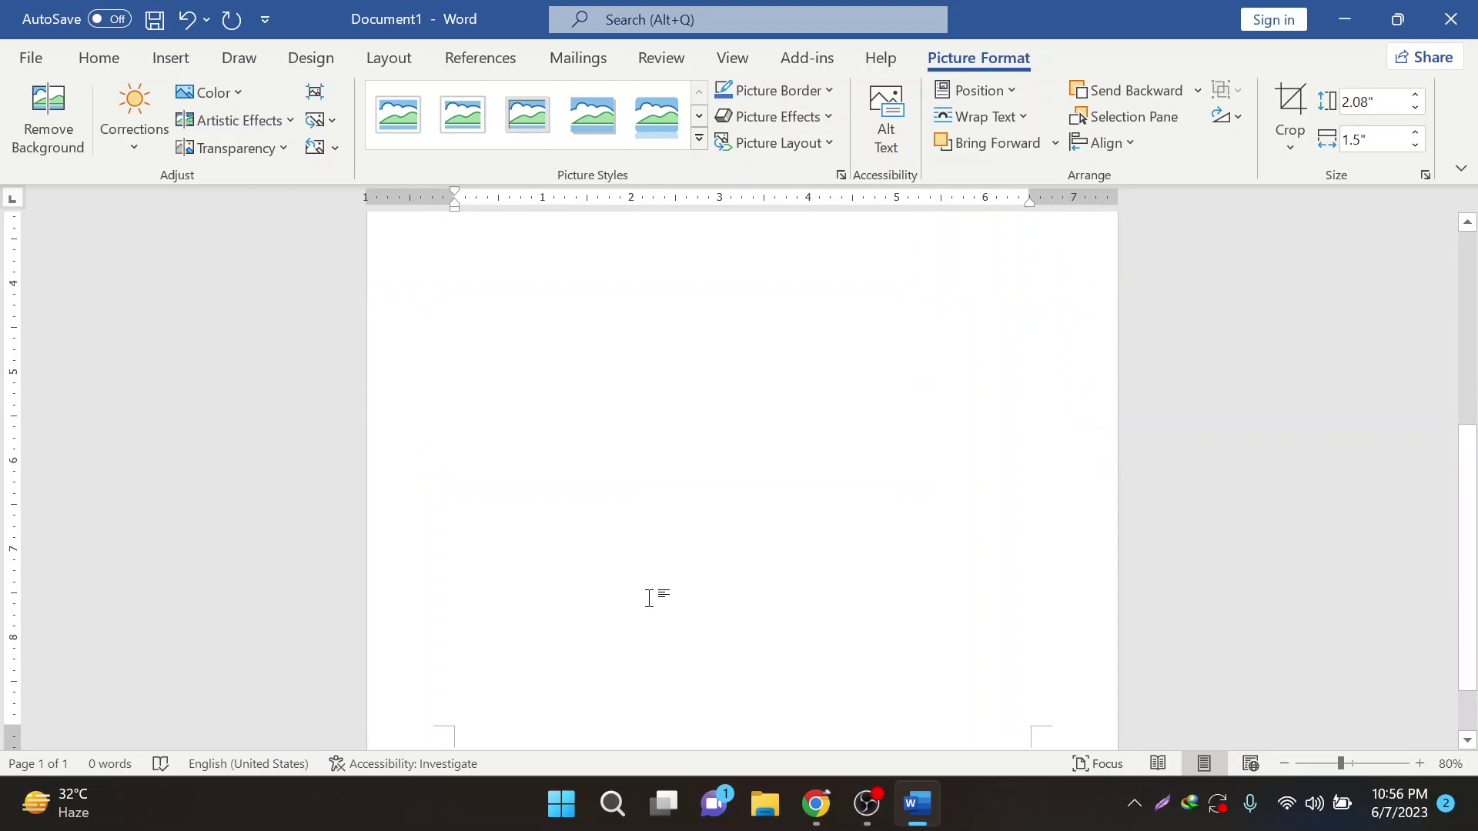
pyautogui.scroll(-2, 651, 599)
pyautogui.scroll(-2, 634, 595)
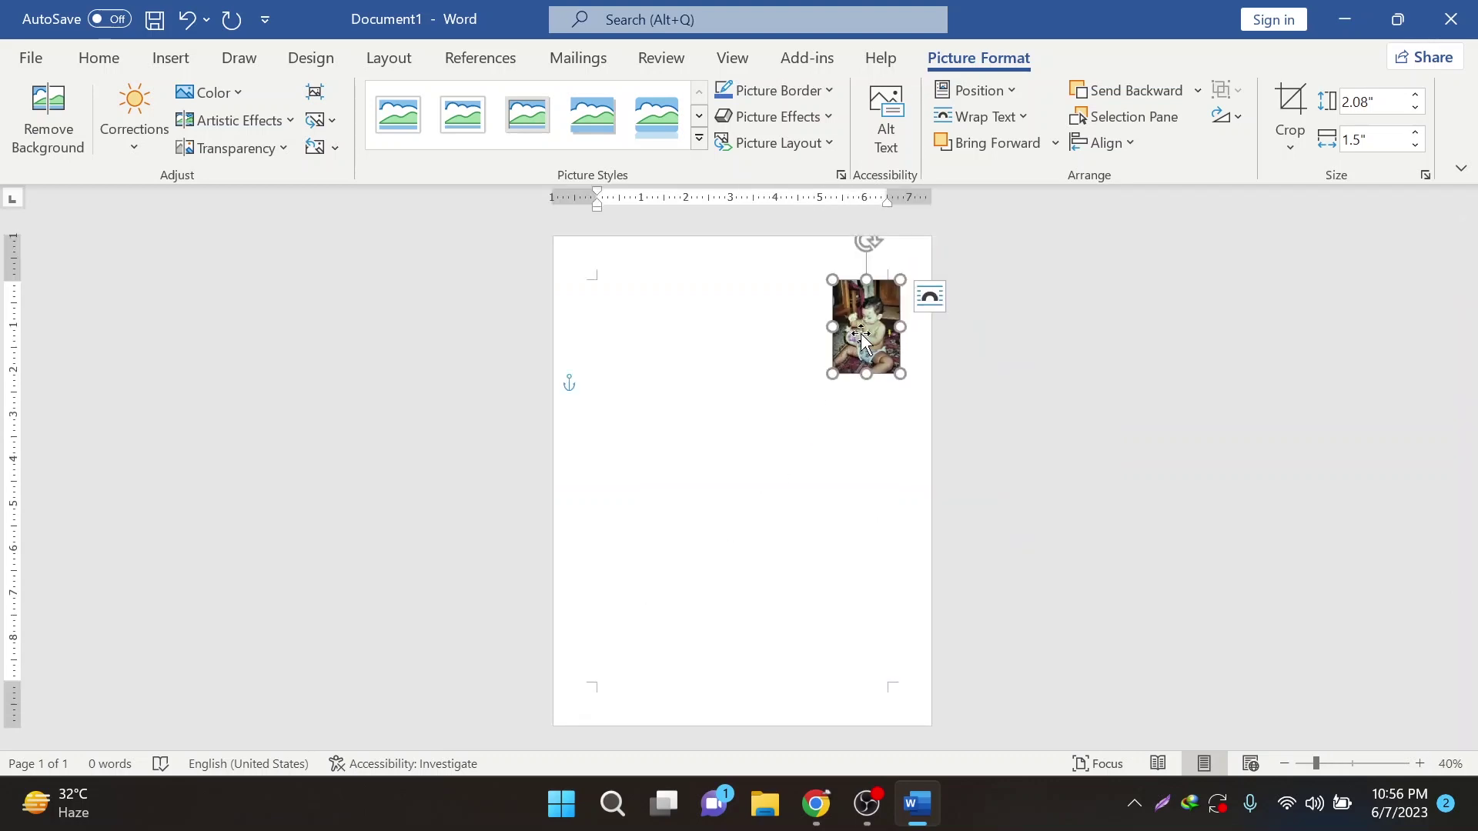
# Step: Shrink the baby photo to 1.69" by 1.22" and place it at the top-left margin
pyautogui.moveTo(833, 374); pyautogui.dragTo(846, 357)
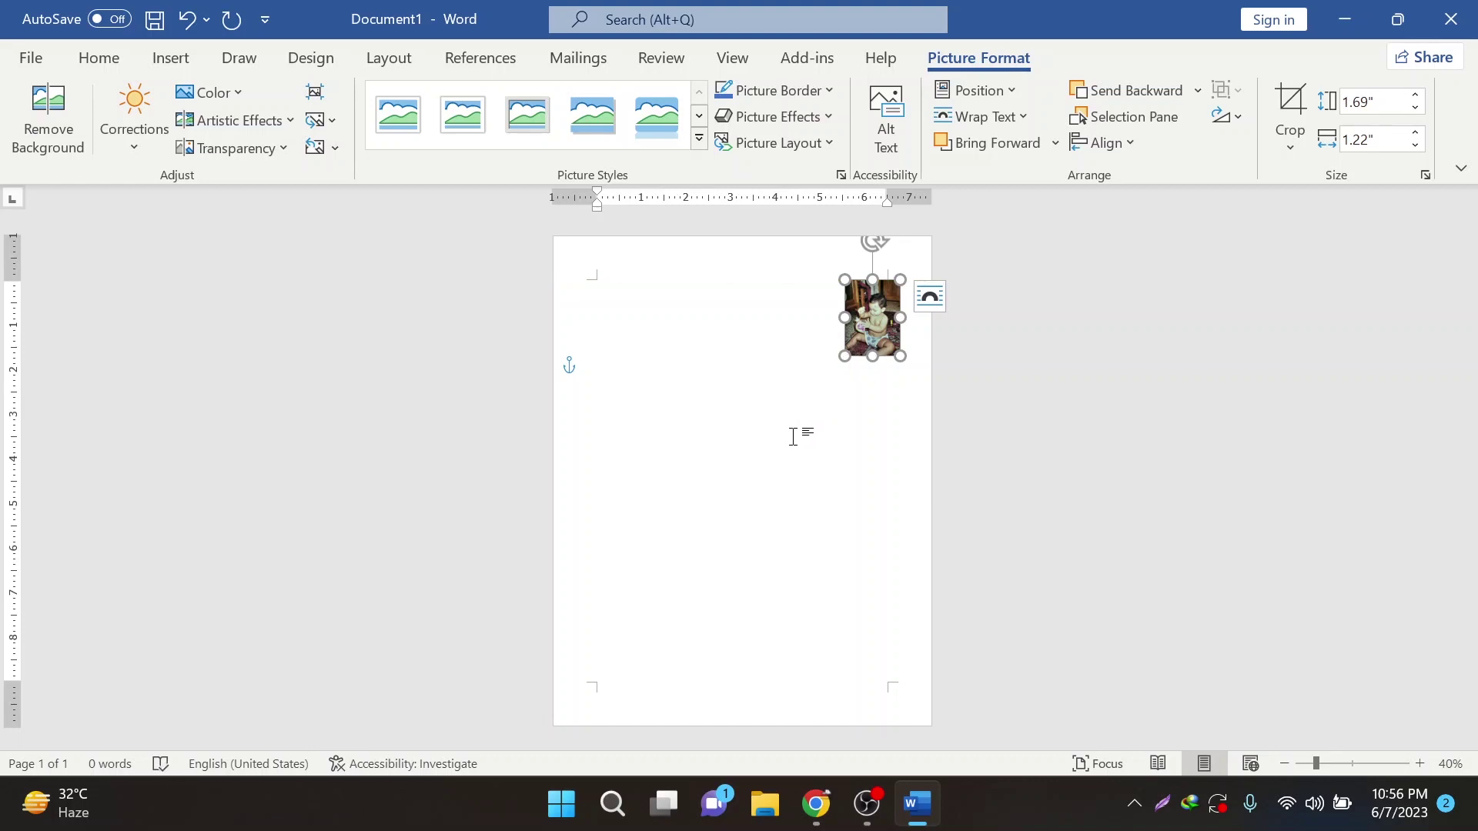
pyautogui.scroll(1, 789, 437)
pyautogui.moveTo(904, 324)
pyautogui.mouseDown()
pyautogui.moveTo(599, 326)
pyautogui.moveTo(668, 286)
pyautogui.mouseUp()
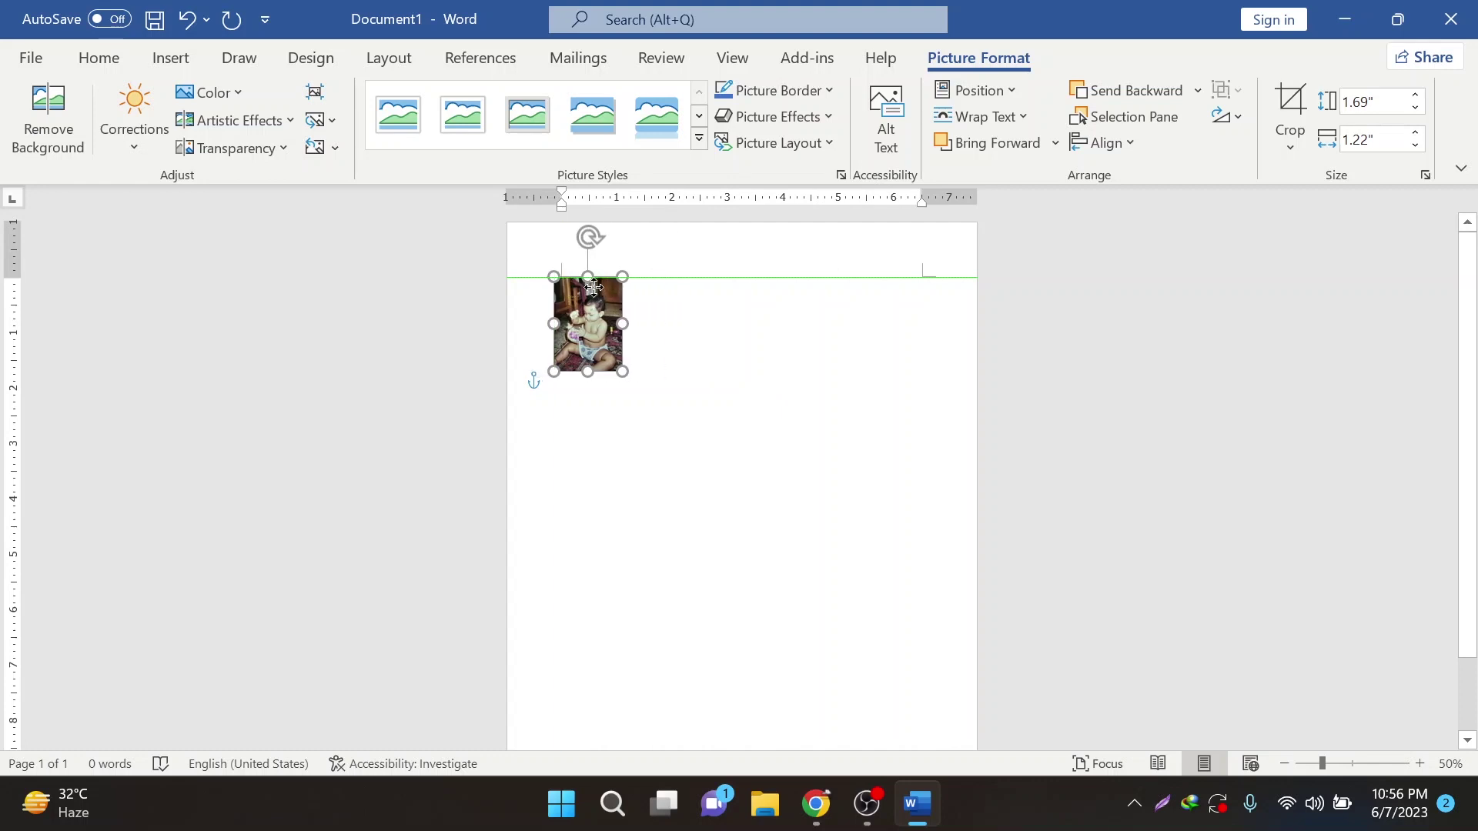
pyautogui.moveTo(669, 287); pyautogui.dragTo(594, 287)
# Step: Undo the accidental baby photo copies and move the single photo to the top, left of centre
pyautogui.click(1004, 115)
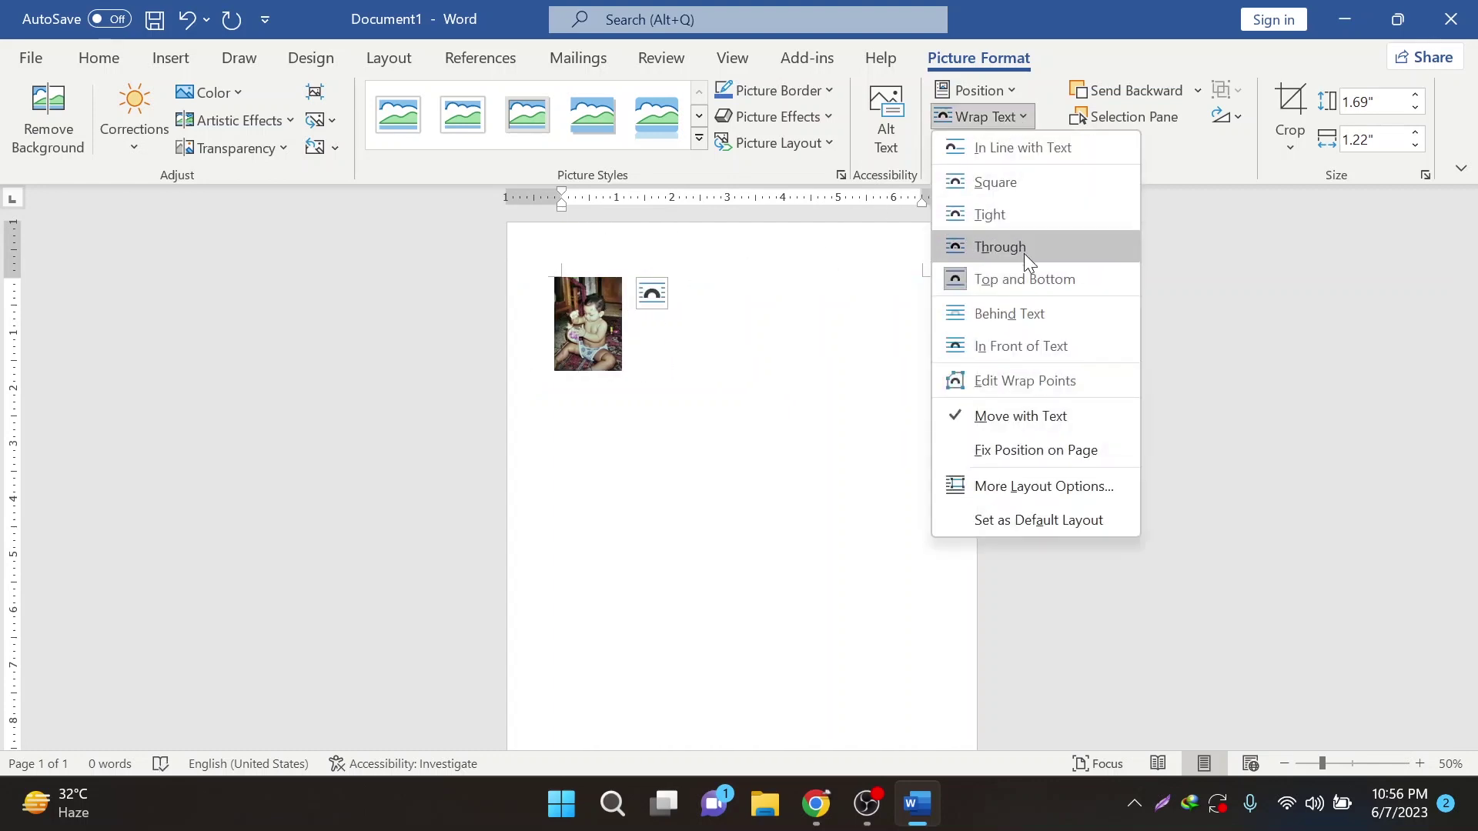
pyautogui.click(631, 377)
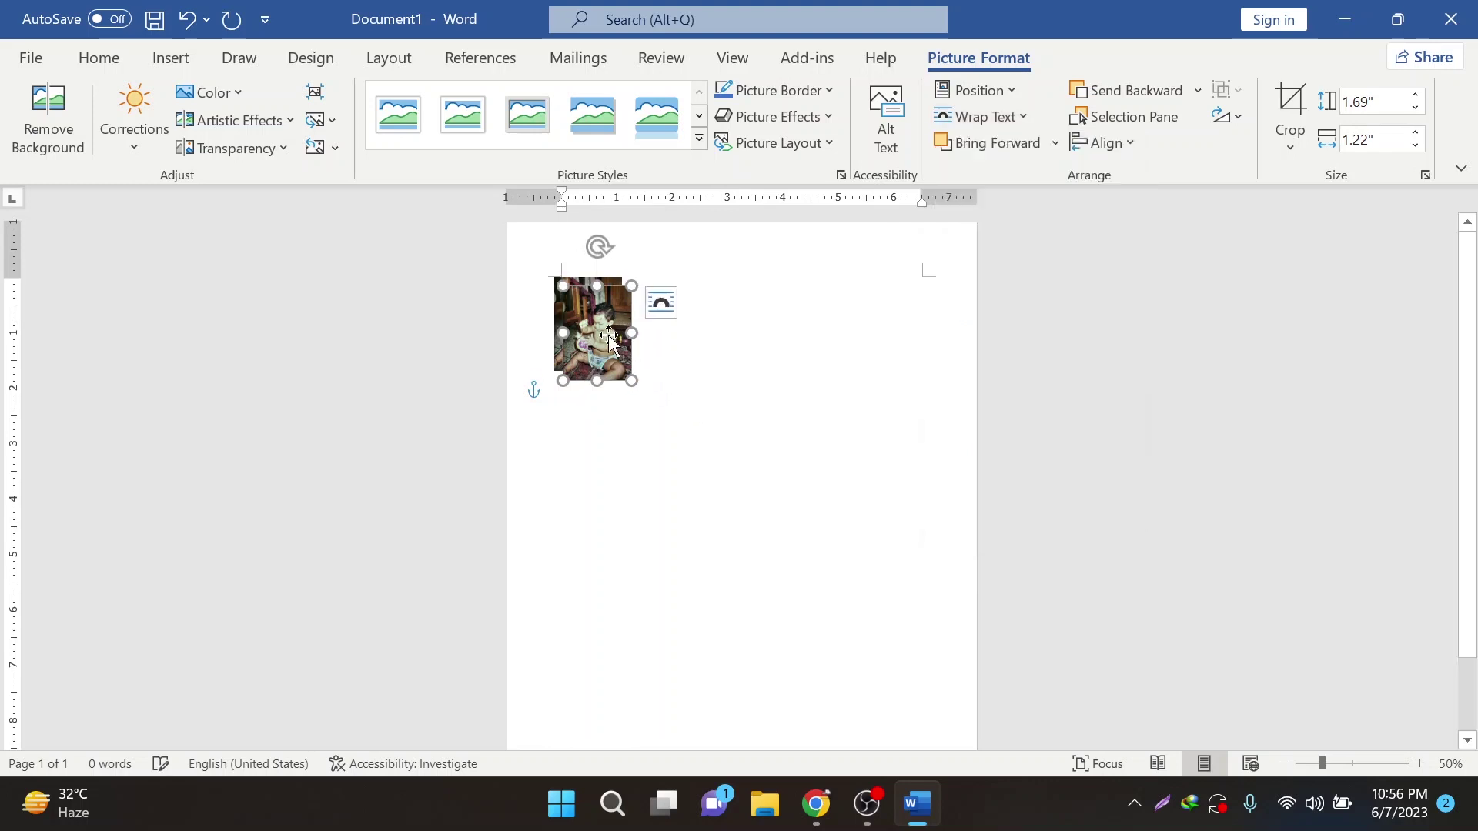
pyautogui.keyDown('ctrl'); pyautogui.moveTo(583, 356); pyautogui.dragTo(916, 322); pyautogui.keyUp('ctrl')
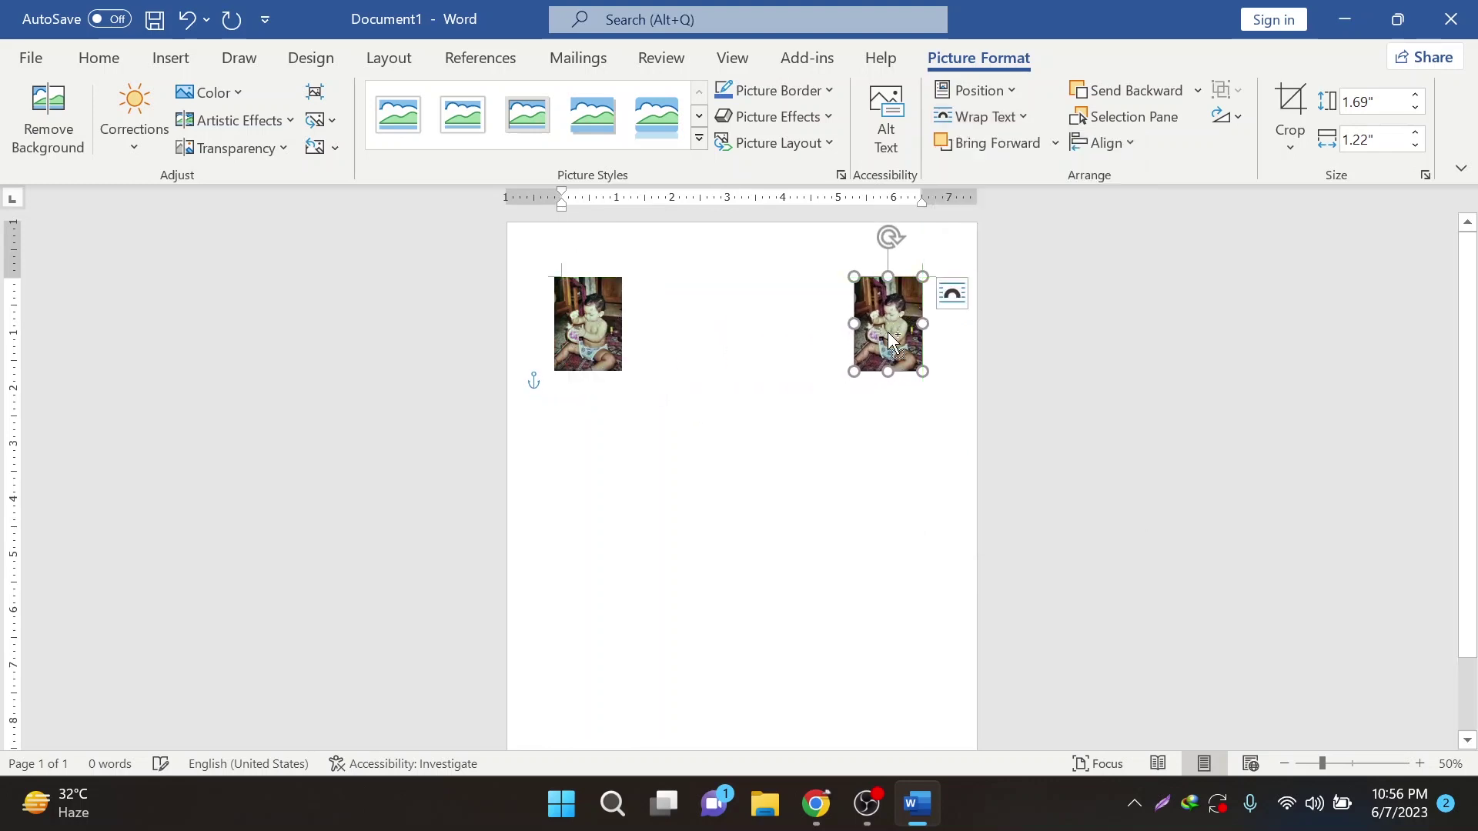
pyautogui.moveTo(856, 356)
pyautogui.keyDown('ctrl'); pyautogui.mouseDown()
pyautogui.moveTo(678, 337)
pyautogui.moveTo(760, 373)
pyautogui.mouseUp(); pyautogui.keyUp('ctrl')
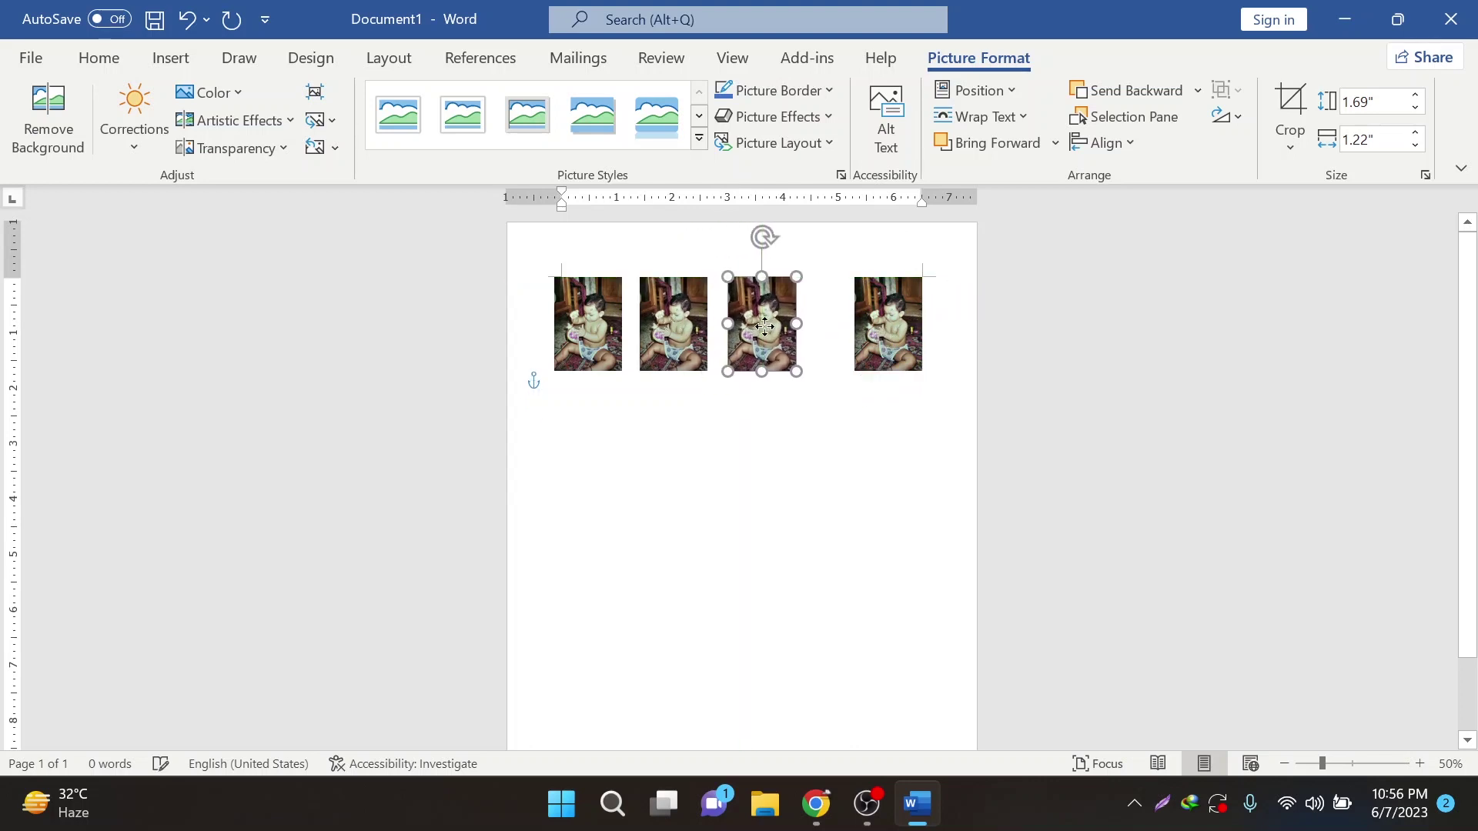
pyautogui.hotkey('ctrl', 'z')
pyautogui.hotkey('ctrl', 'z')
pyautogui.hotkey('ctrl', 'z')
pyautogui.hotkey('ctrl', 'z')
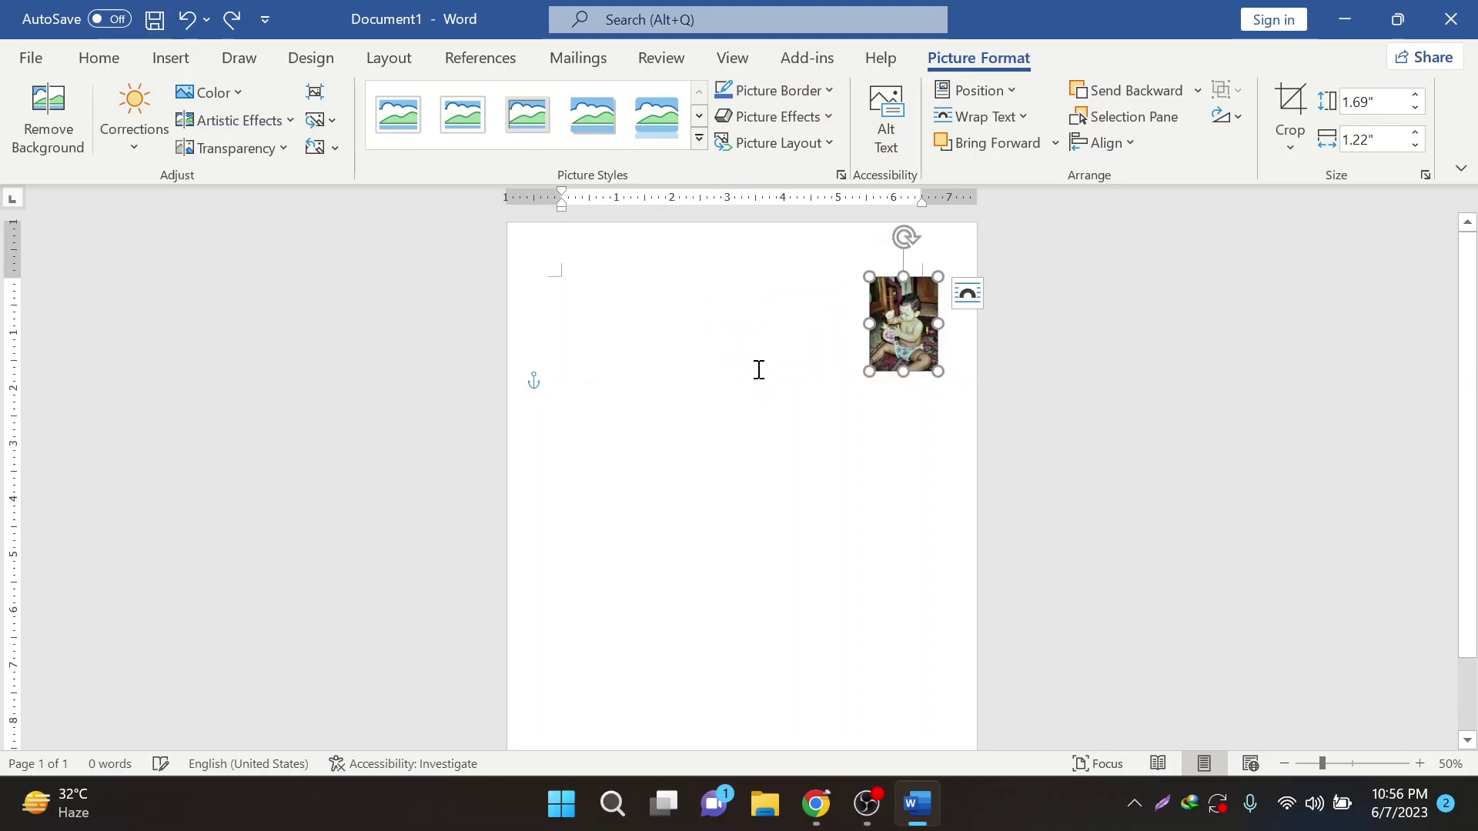
pyautogui.moveTo(893, 339); pyautogui.dragTo(652, 327)
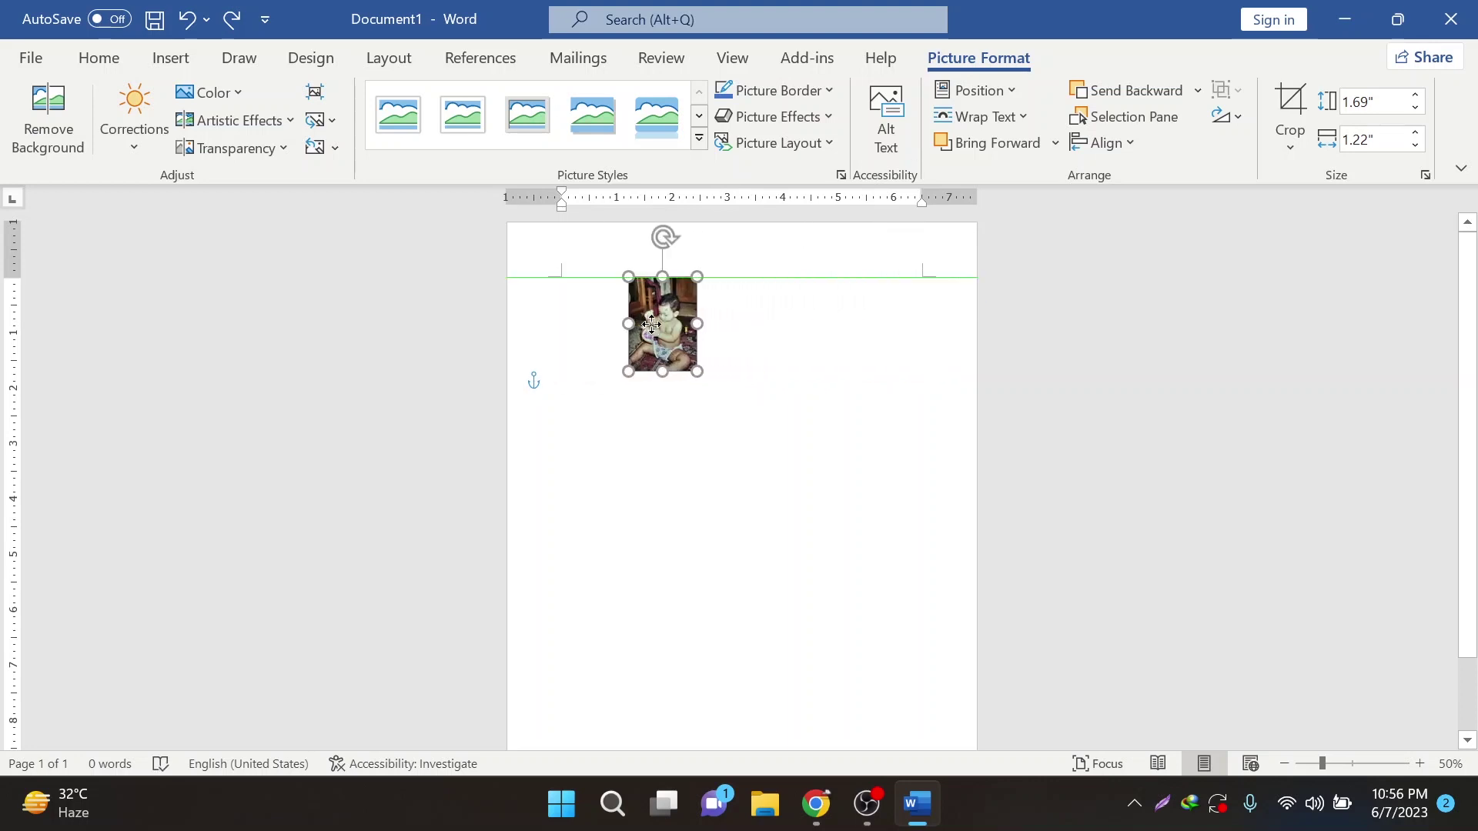
pyautogui.click(647, 432)
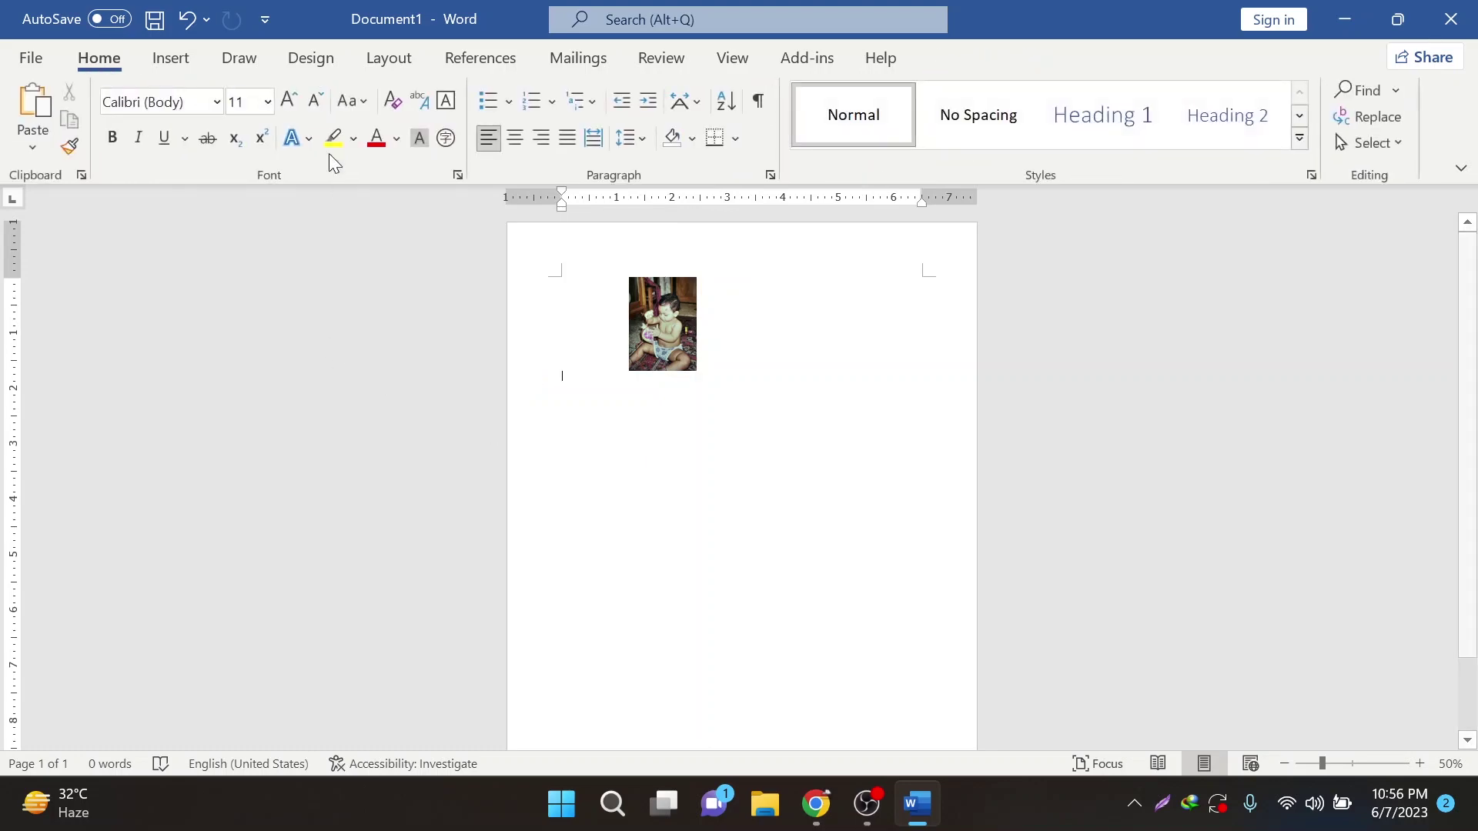
# Step: Insert the photo of the child sitting on the bed from this device
pyautogui.click(175, 64)
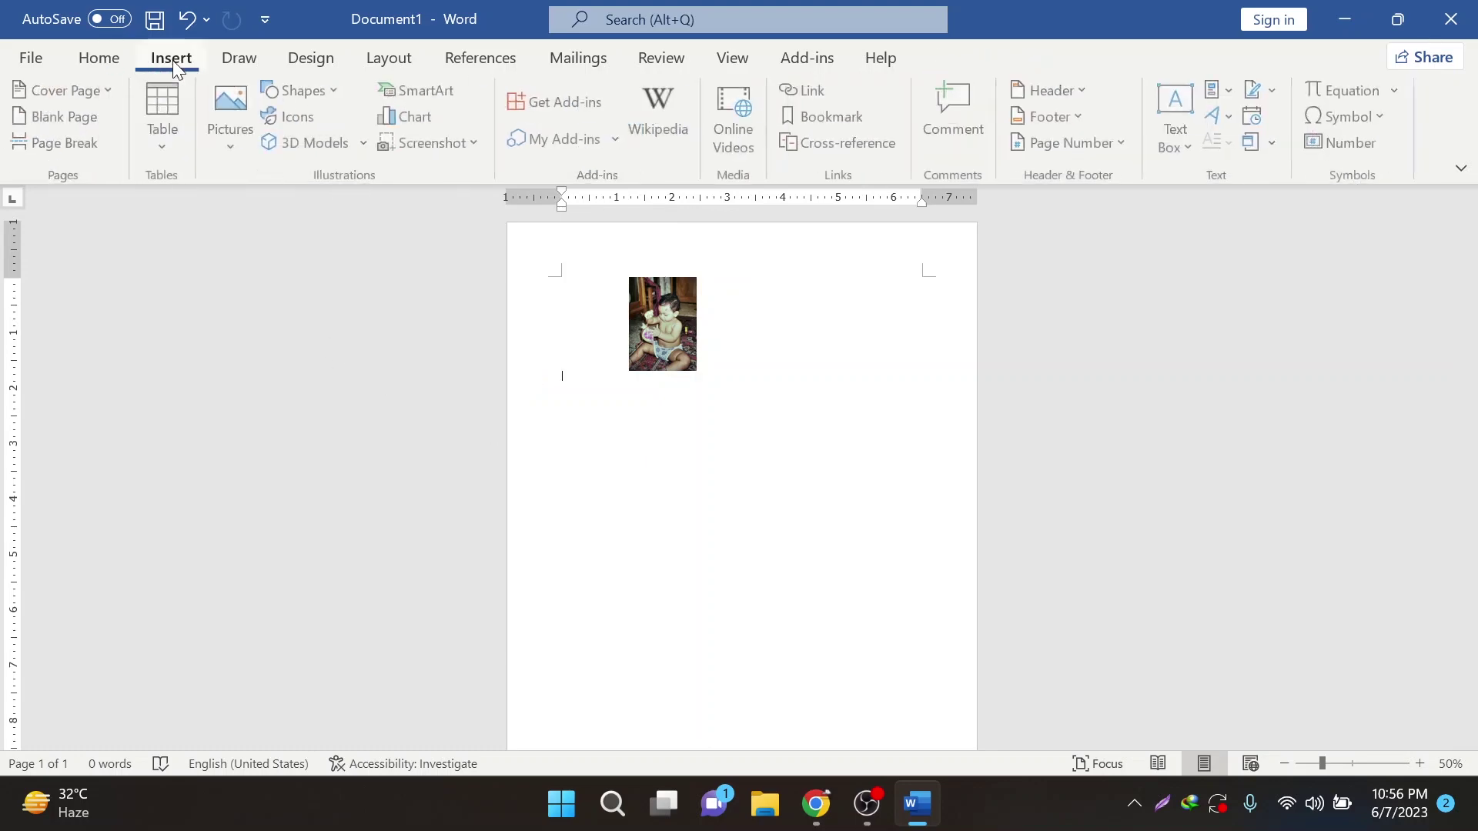
pyautogui.click(231, 139)
pyautogui.click(284, 220)
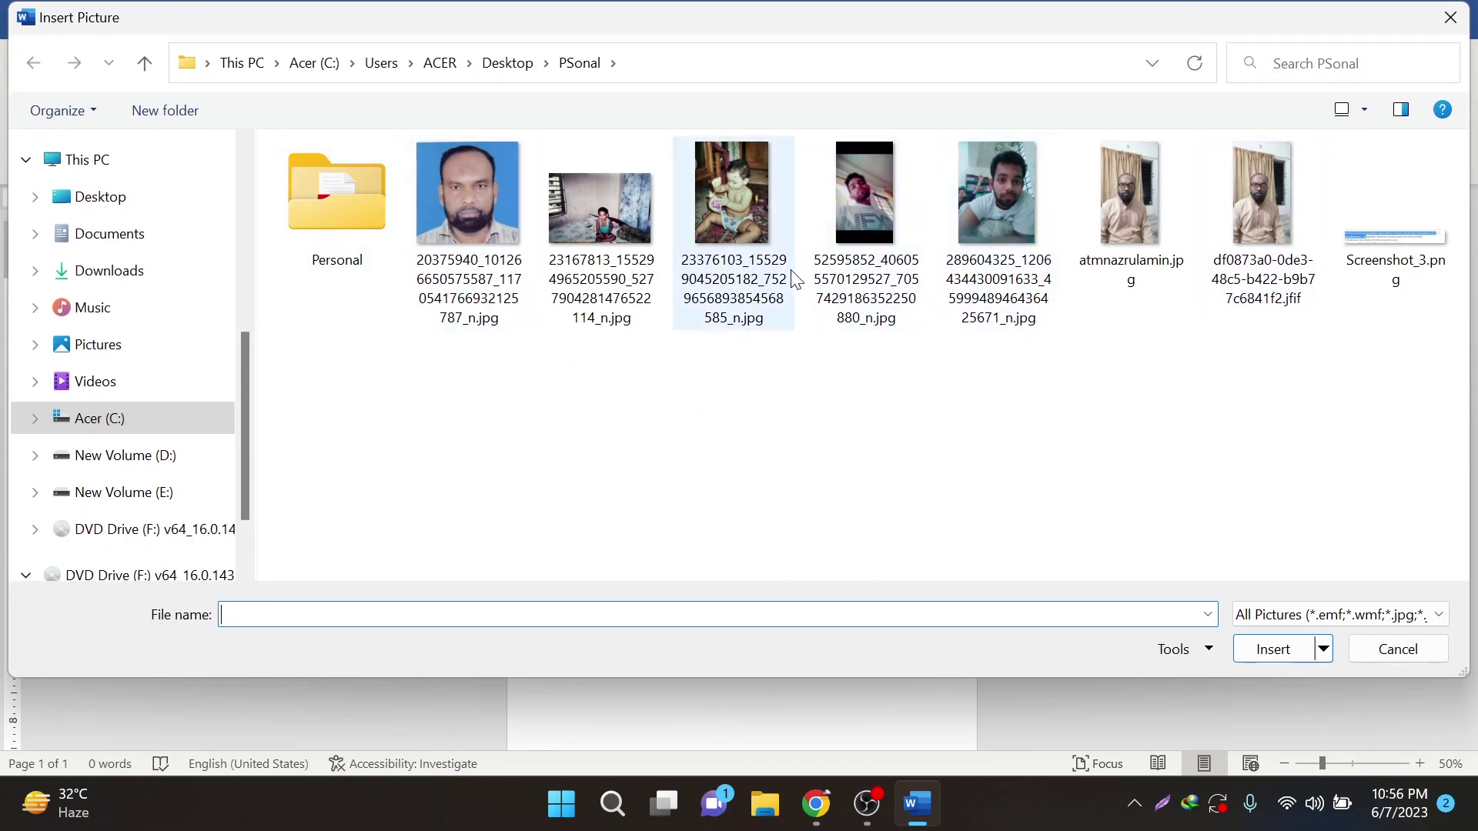
pyautogui.doubleClick(539, 322)
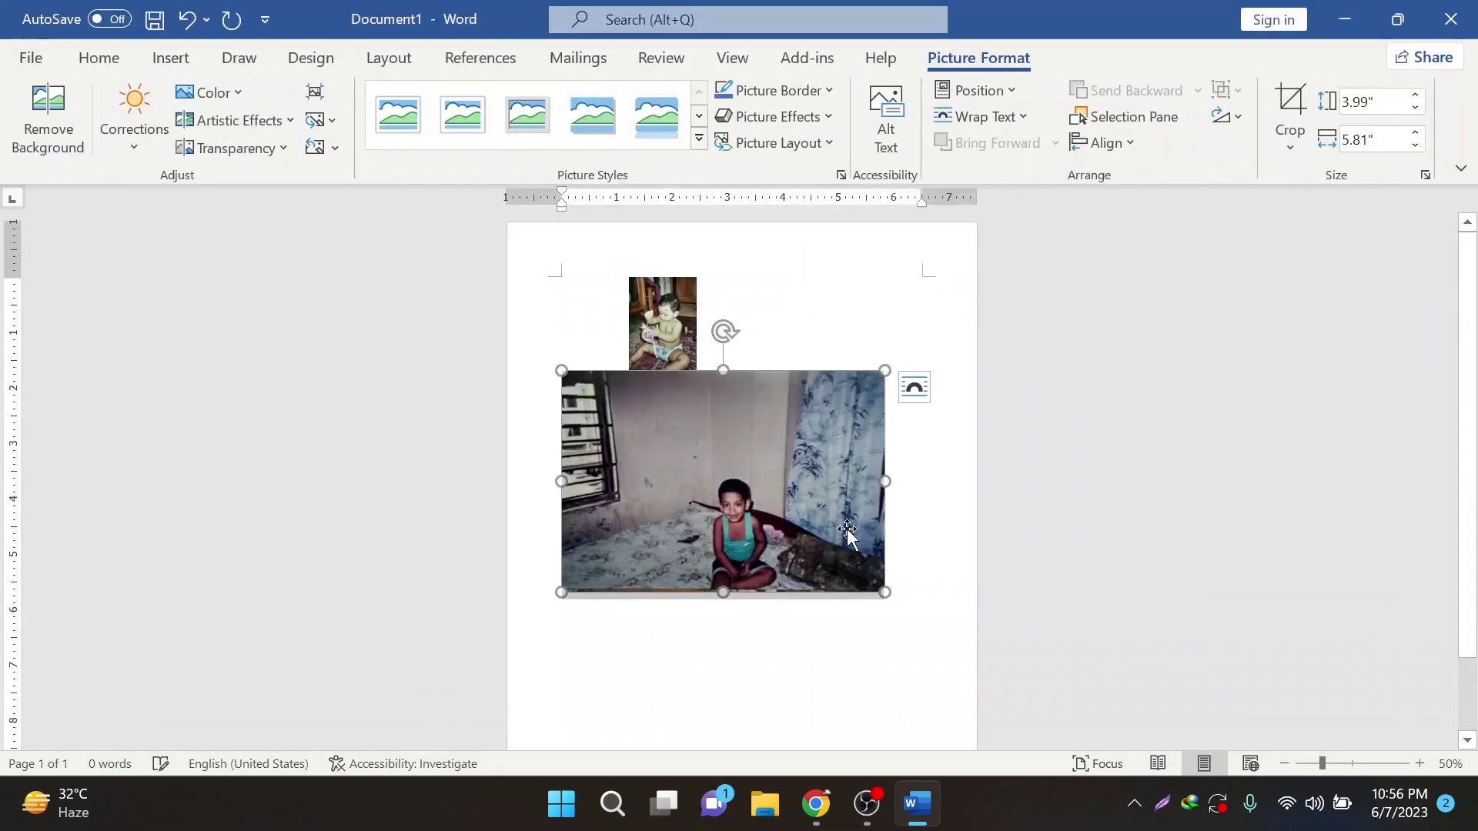
# Step: Shrink the bed photo to about half size, 1.98" by 2.89"
pyautogui.moveTo(880, 585); pyautogui.dragTo(717, 475)
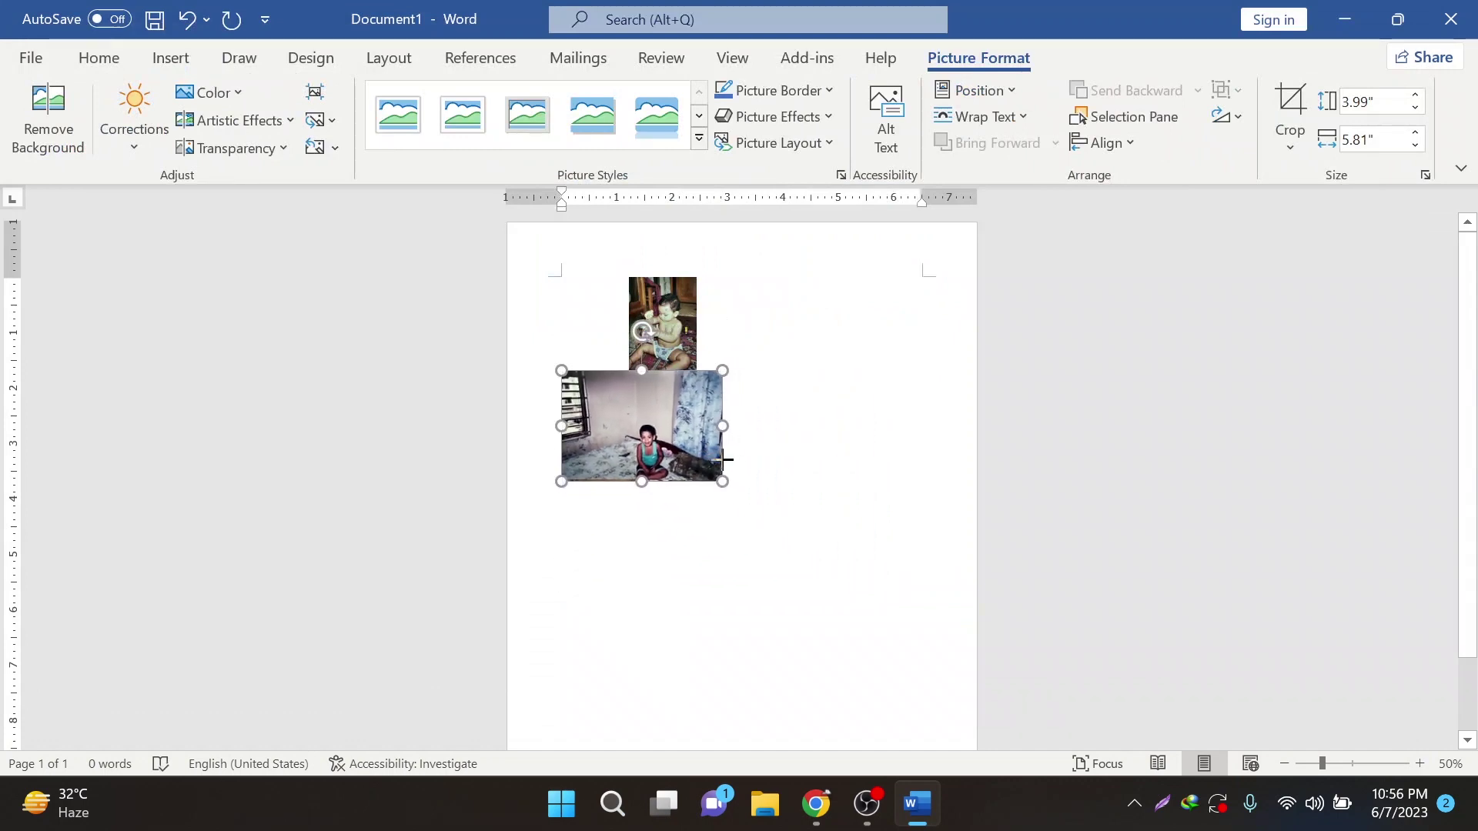
pyautogui.keyDown('ctrl'); pyautogui.scroll(5, 654, 537); pyautogui.keyUp('ctrl')
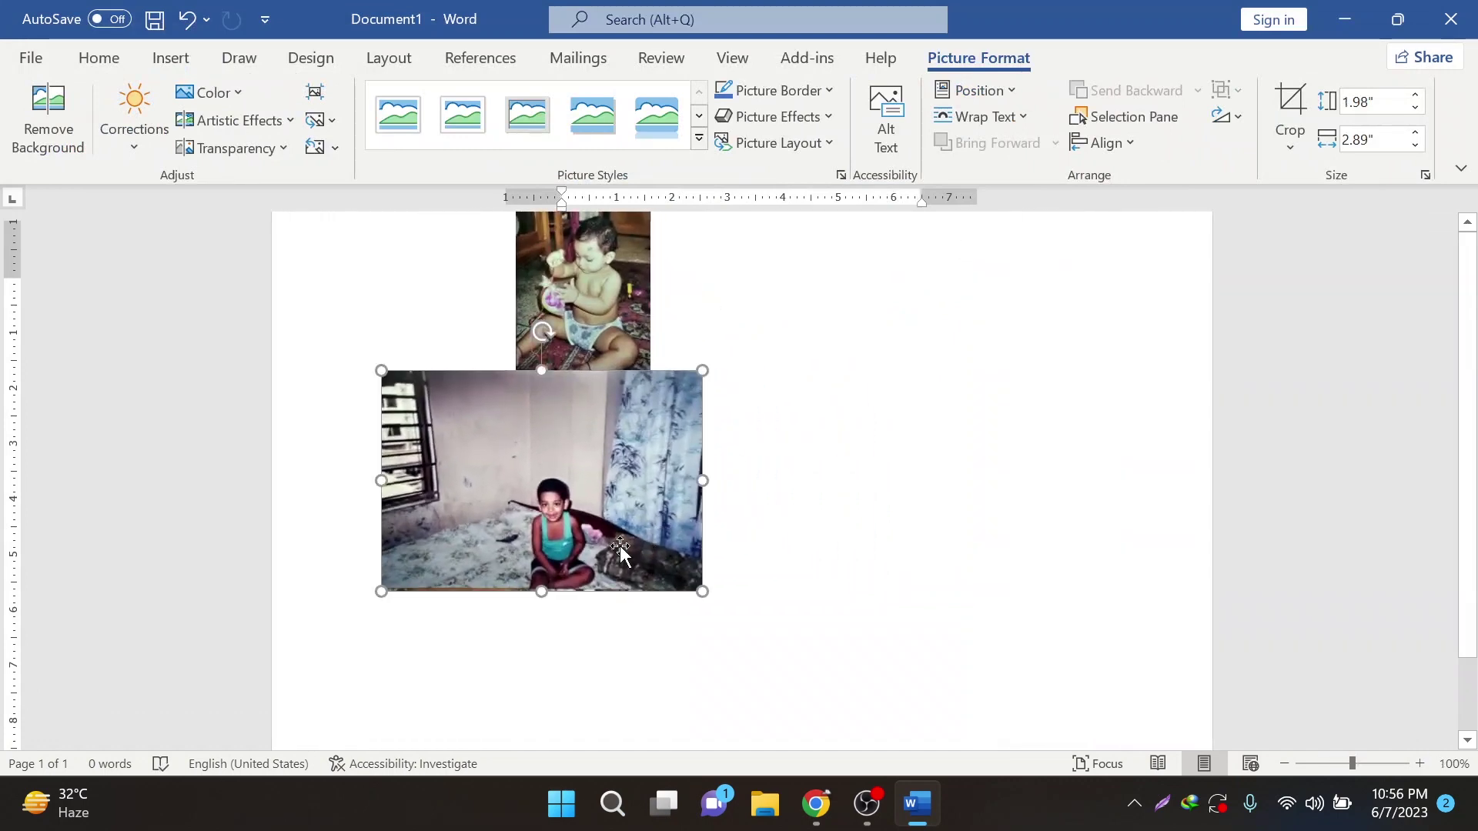
pyautogui.scroll(1, 745, 526)
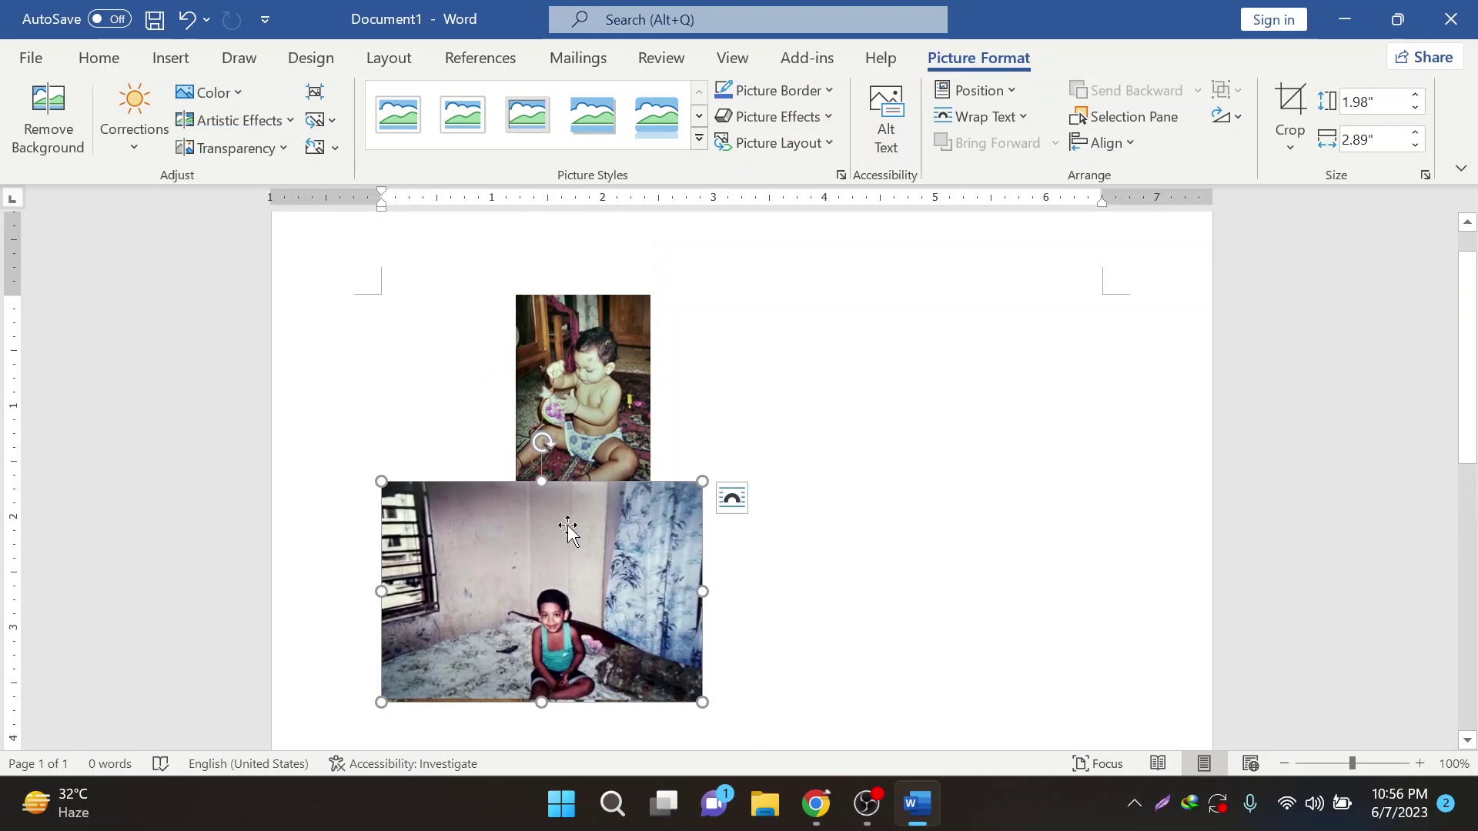
pyautogui.click(733, 502)
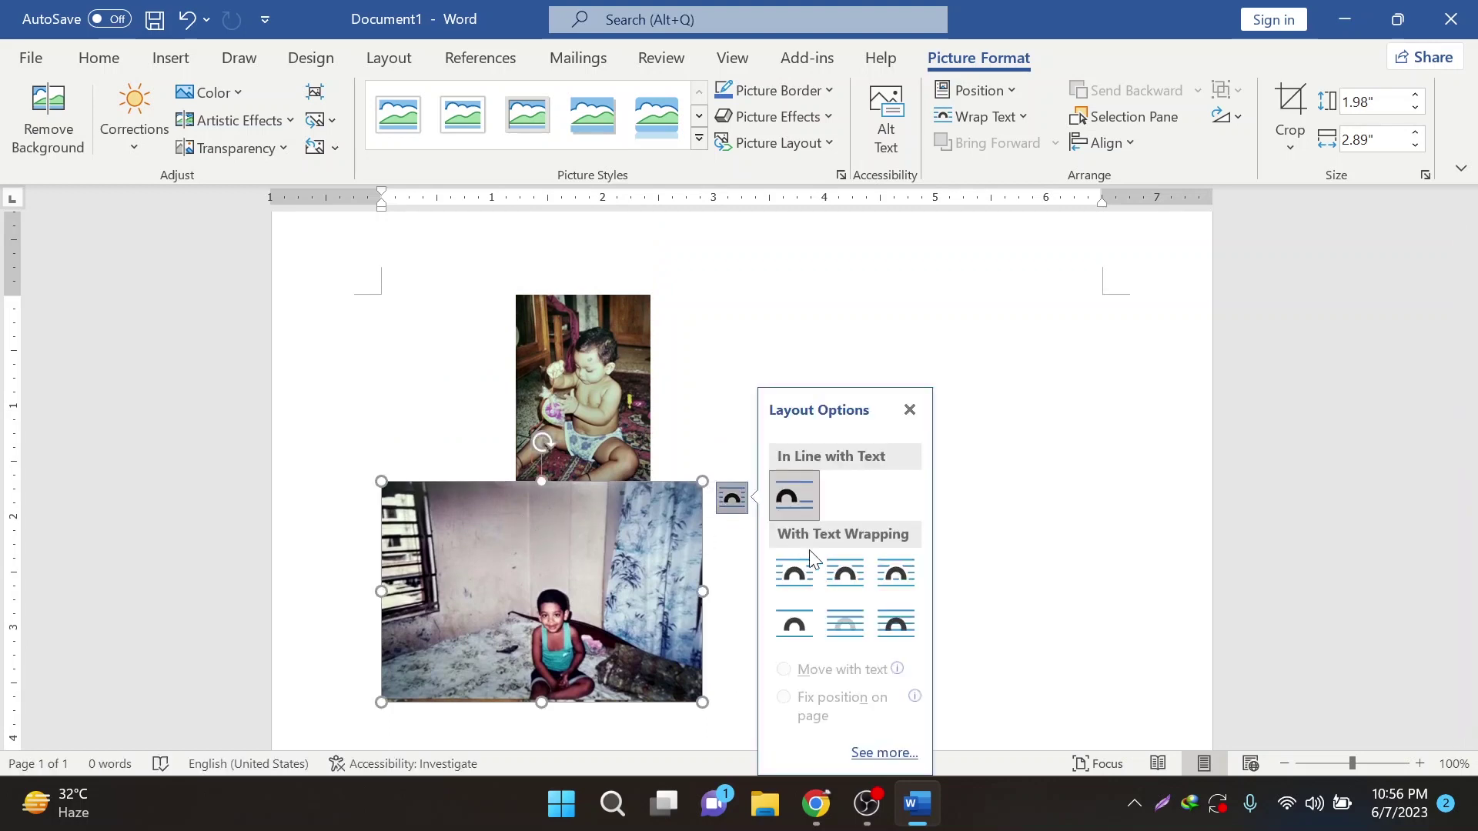
# Step: Wrap the bed photo behind text, move it up-right, and overlap the baby photo across its top
pyautogui.click(839, 627)
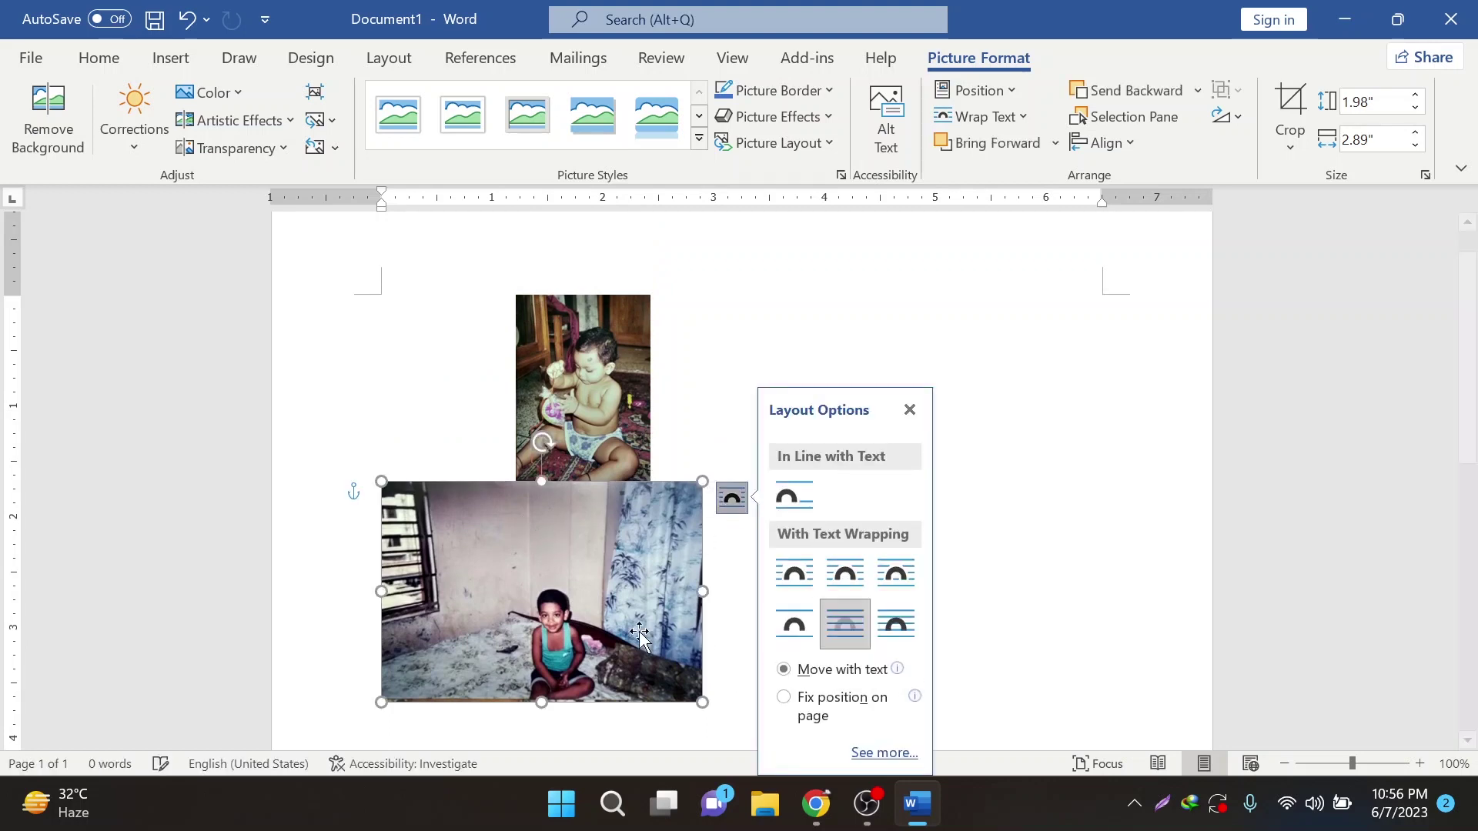
pyautogui.click(785, 590)
pyautogui.moveTo(505, 608); pyautogui.dragTo(802, 545)
pyautogui.moveTo(580, 458)
pyautogui.mouseDown()
pyautogui.moveTo(818, 579)
pyautogui.moveTo(812, 604)
pyautogui.mouseUp()
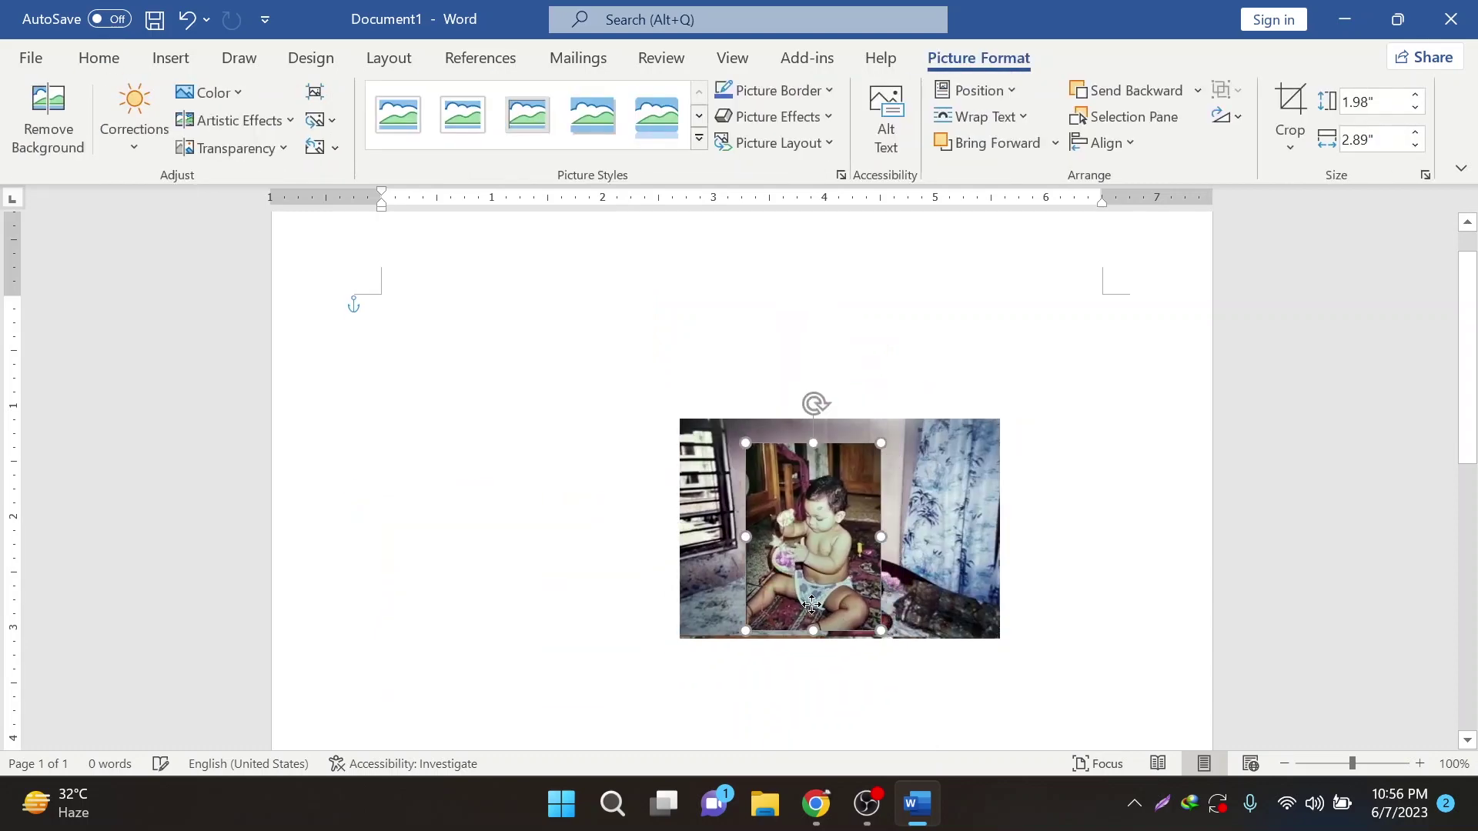
pyautogui.moveTo(812, 605); pyautogui.dragTo(868, 492)
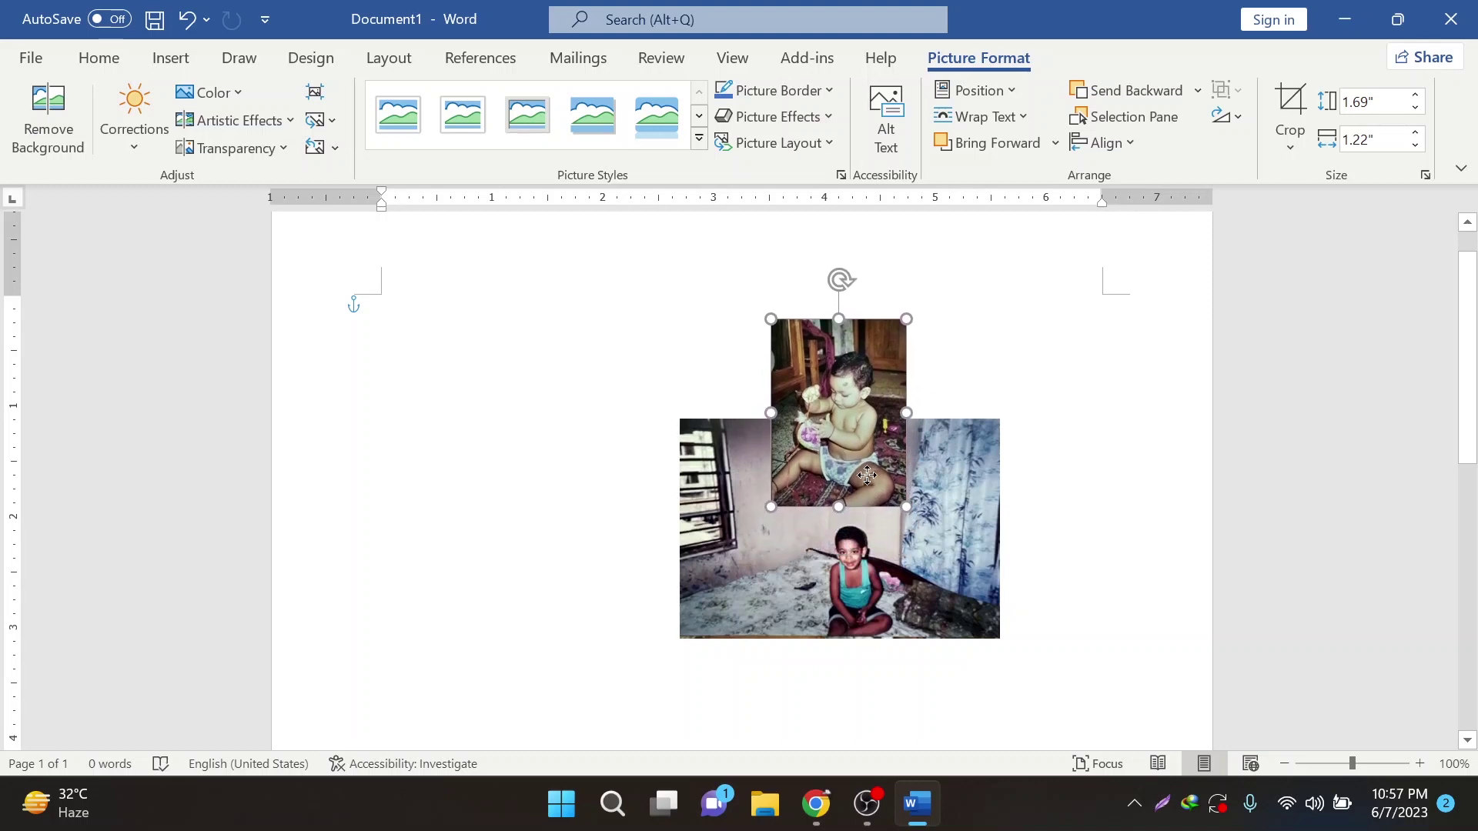
pyautogui.moveTo(868, 493); pyautogui.dragTo(876, 463)
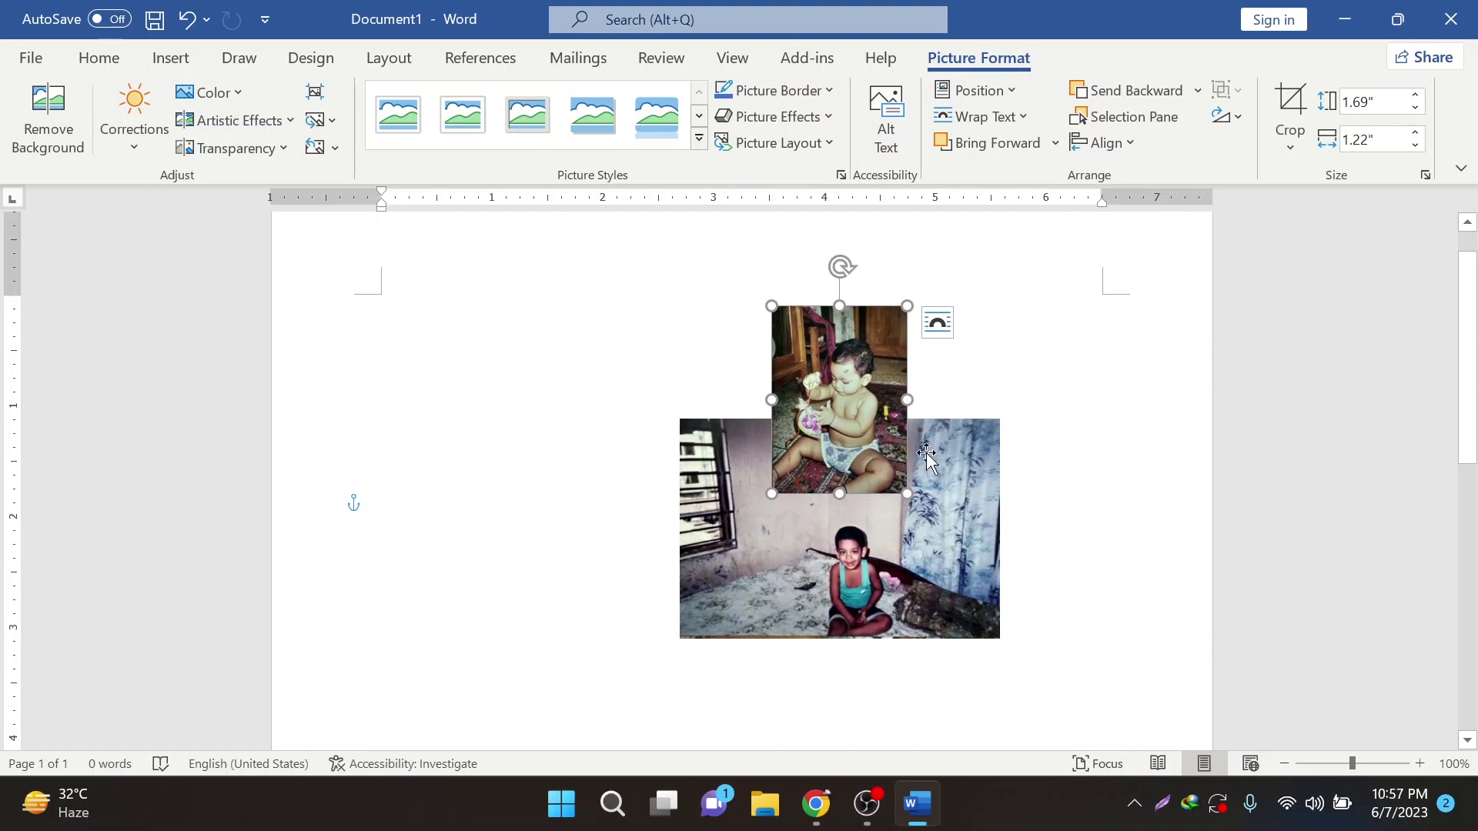
pyautogui.keyDown('ctrl'); pyautogui.scroll(2, 930, 486); pyautogui.keyUp('ctrl')
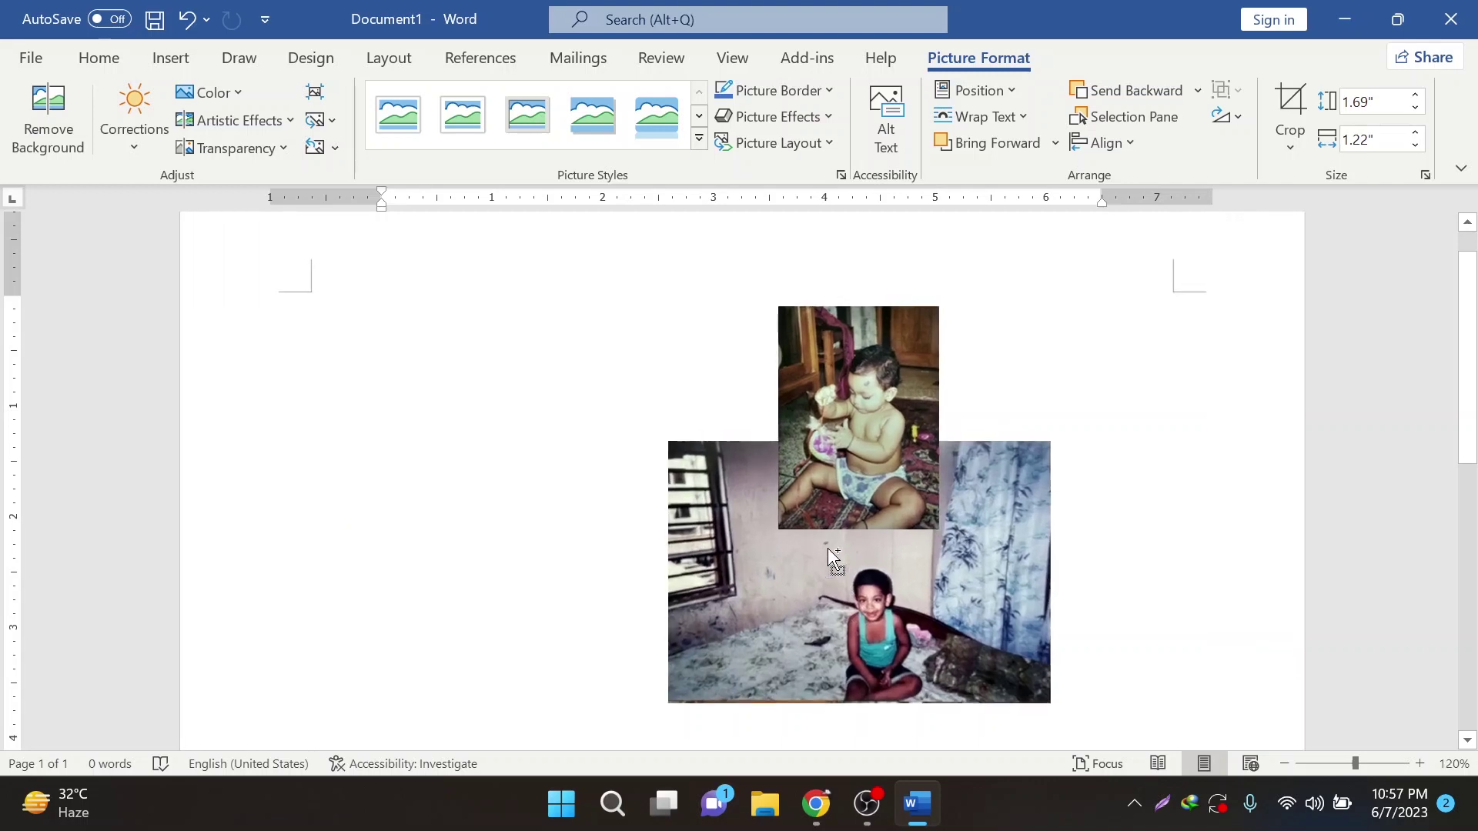
pyautogui.keyDown('ctrl'); pyautogui.scroll(3, 1036, 617); pyautogui.keyUp('ctrl')
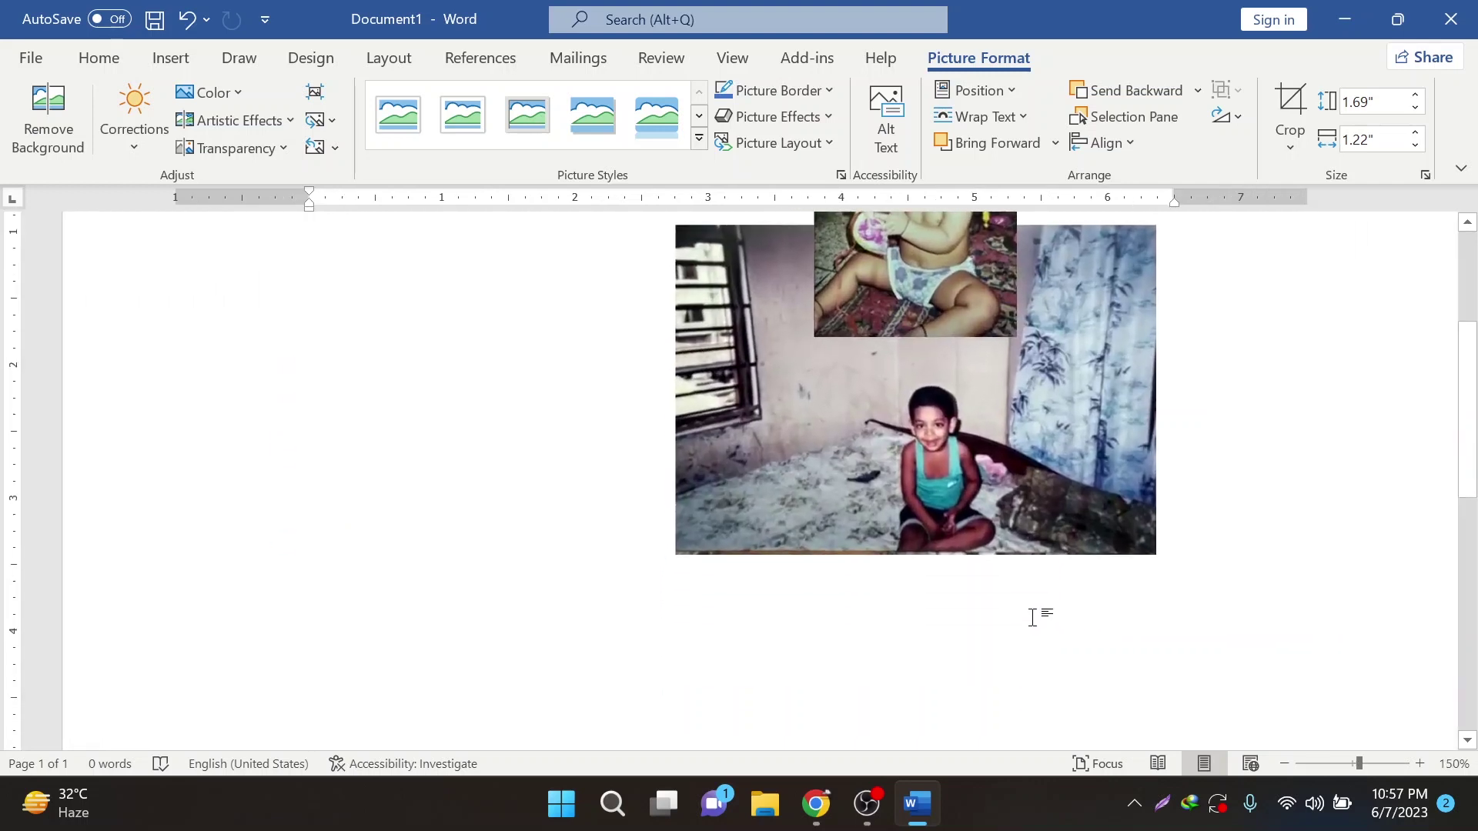
pyautogui.scroll(2, 810, 431)
pyautogui.scroll(1, 810, 431)
pyautogui.scroll(-2, 810, 431)
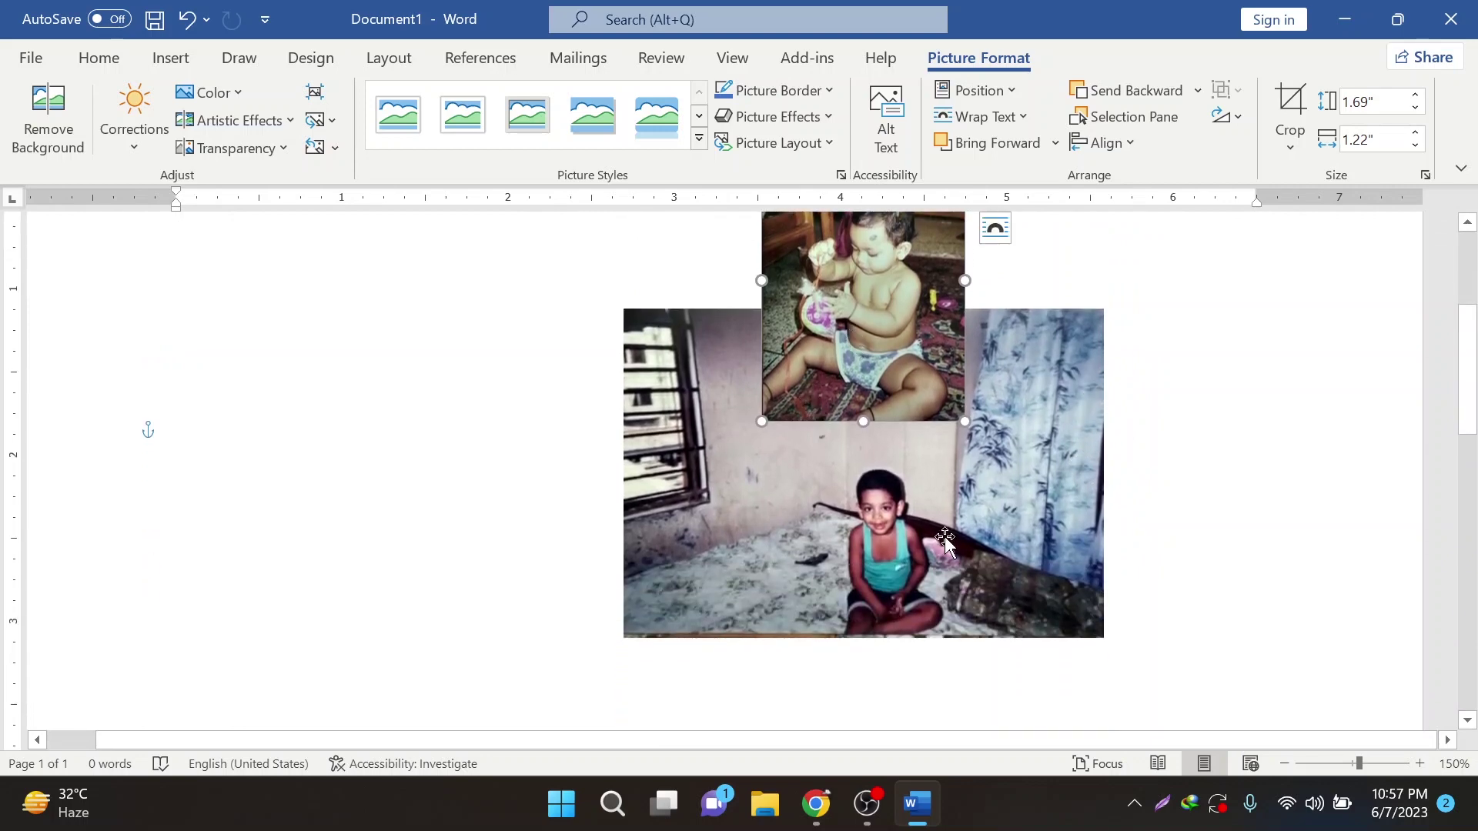
pyautogui.scroll(1, 1001, 546)
pyautogui.scroll(-1, 993, 547)
pyautogui.scroll(1, 978, 545)
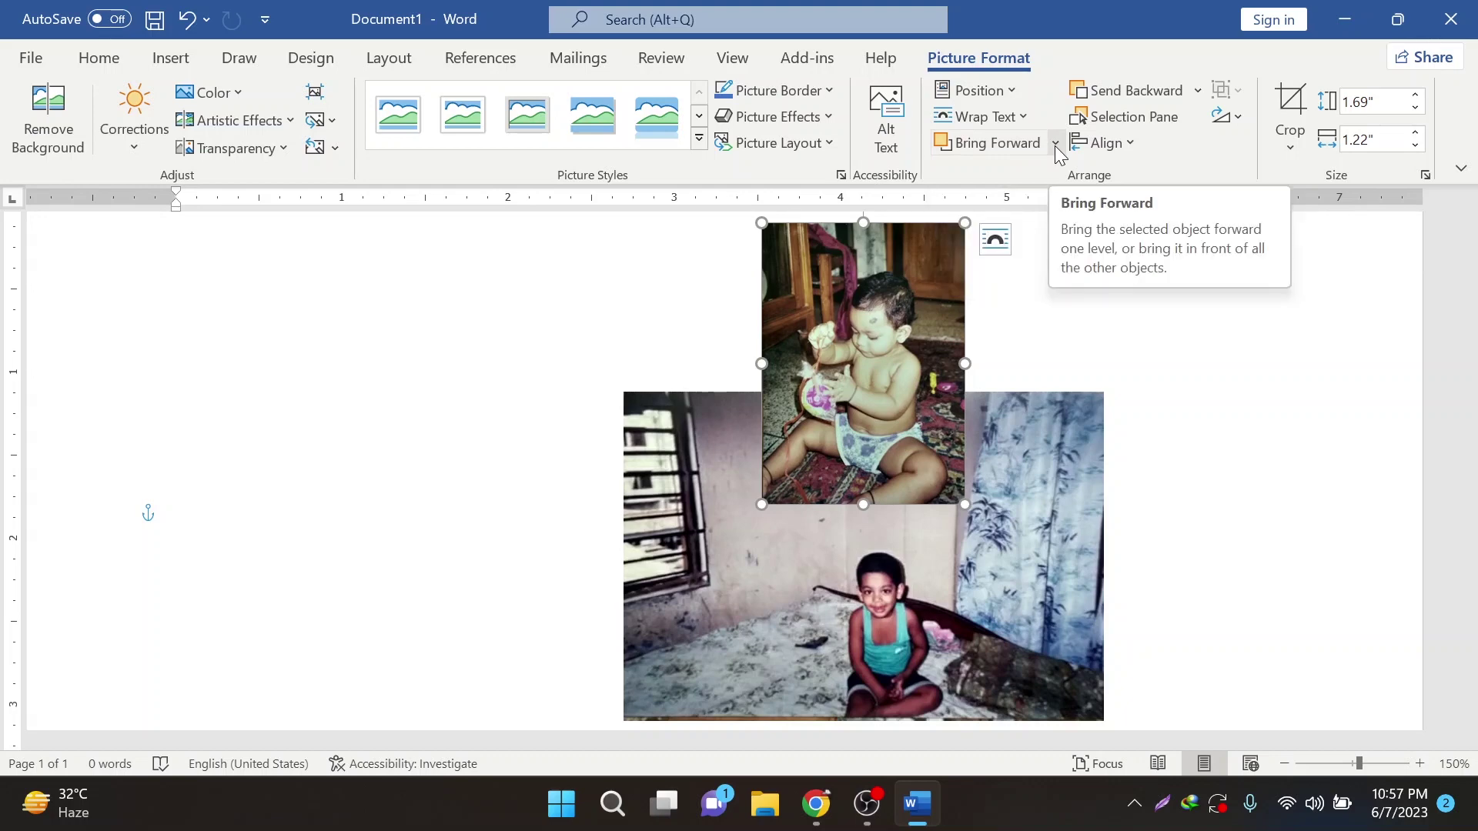
# Step: Bring the baby photo one layer forward and settle the large boy photo beneath it
pyautogui.click(1055, 145)
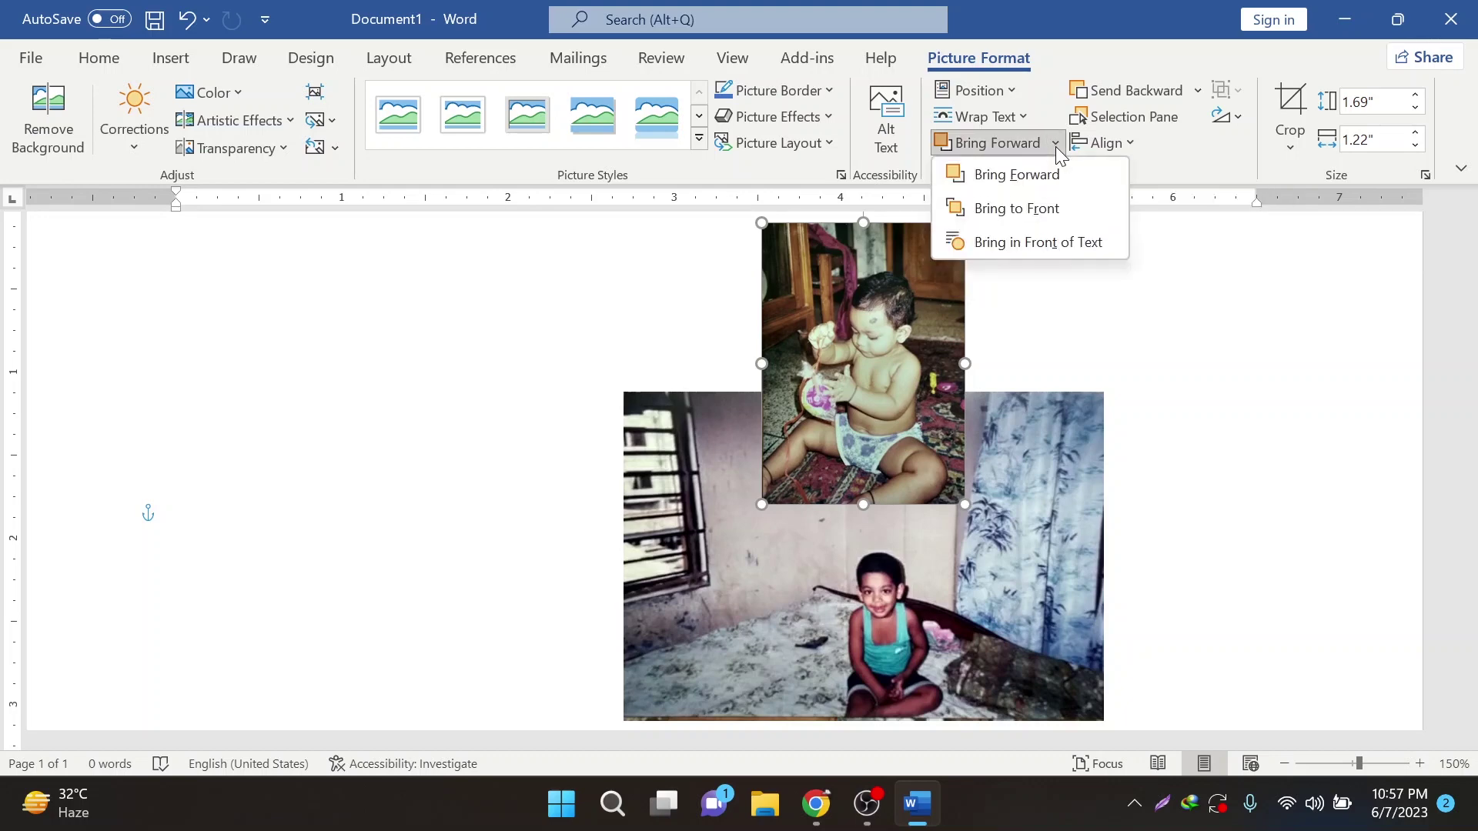
pyautogui.click(1037, 187)
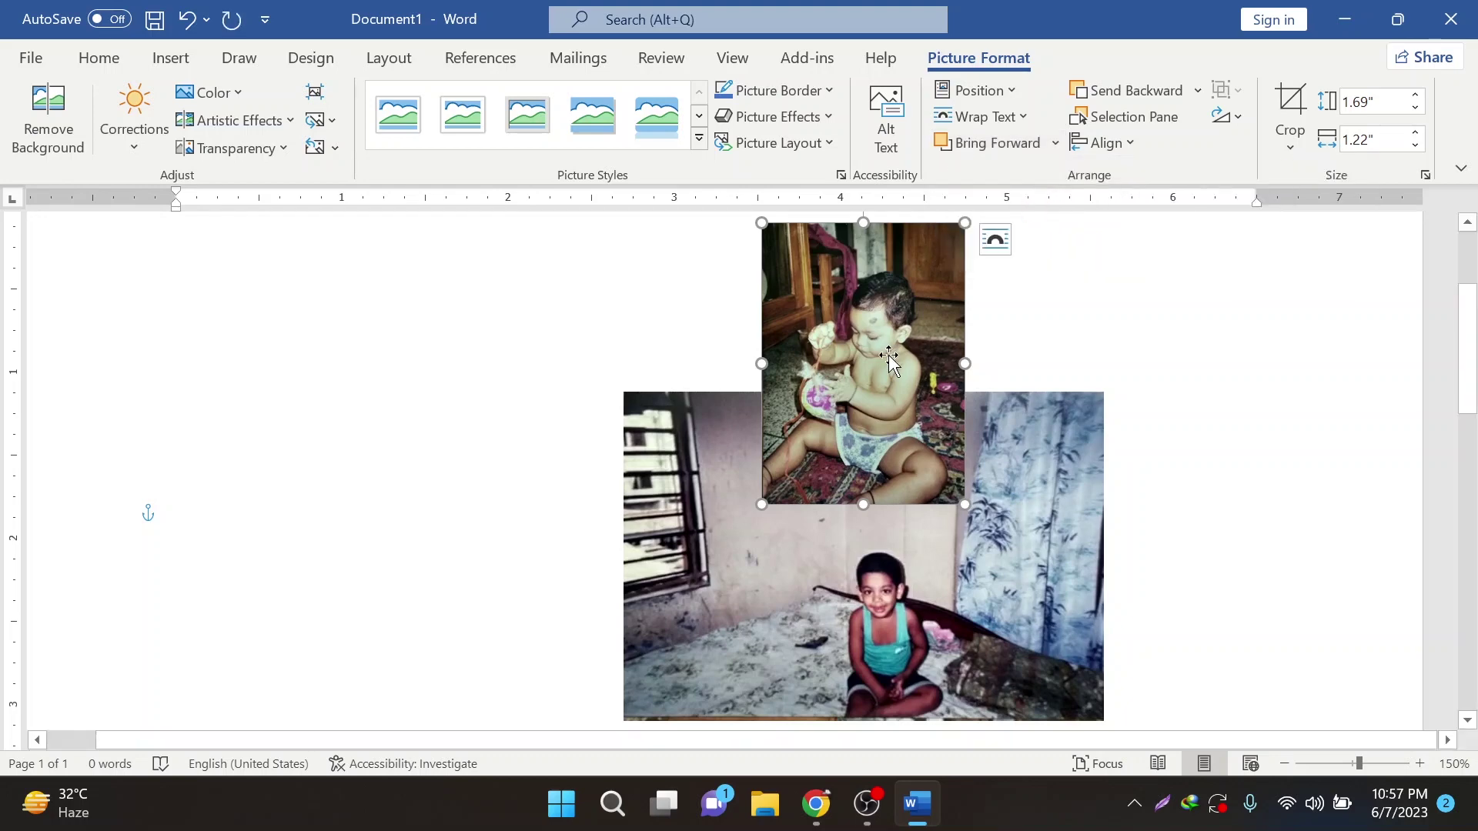
pyautogui.rightClick(939, 381)
pyautogui.moveTo(1036, 509)
pyautogui.click(1041, 509)
pyautogui.click(1018, 481)
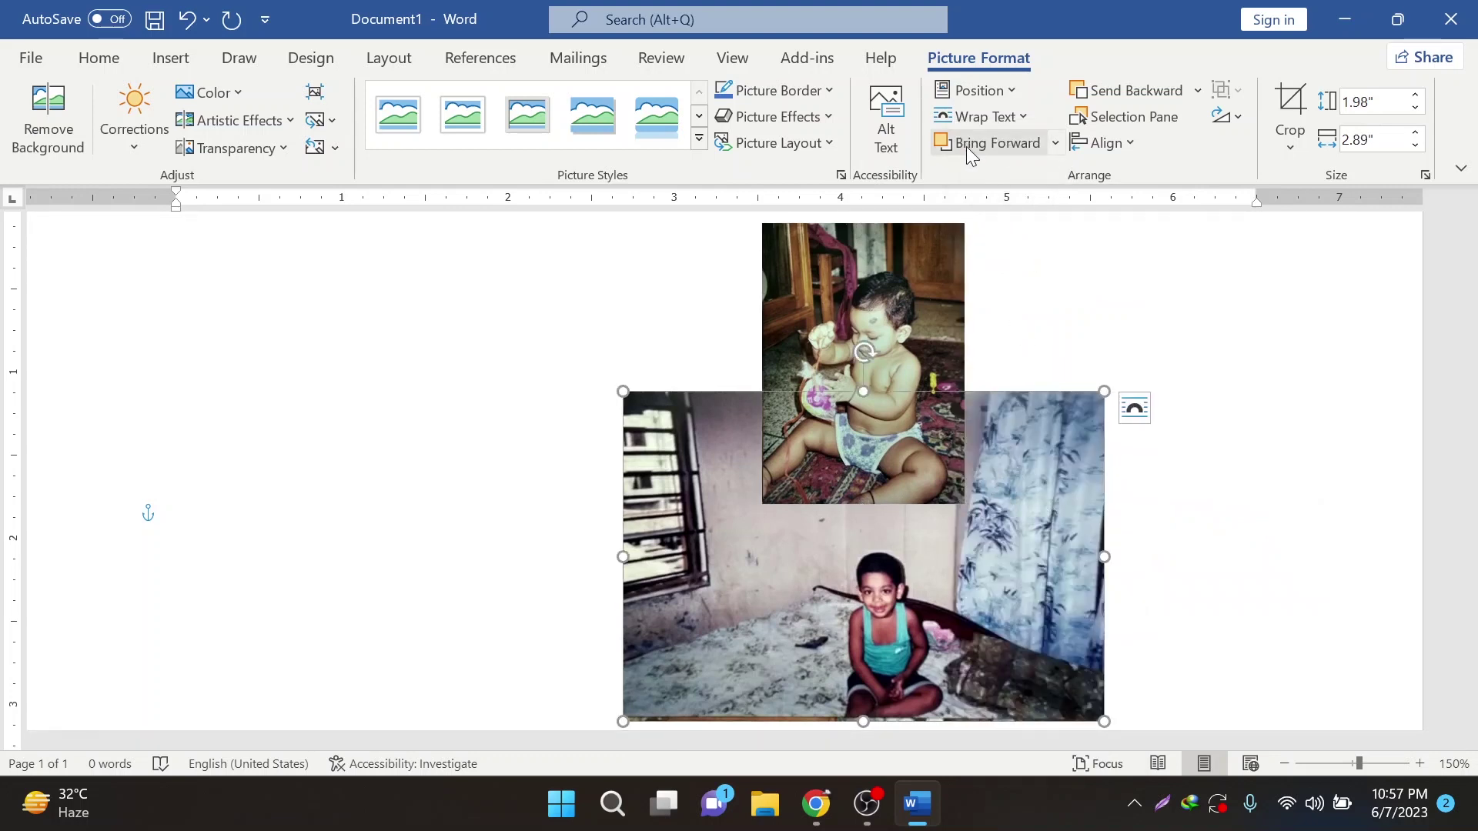
pyautogui.moveTo(994, 493); pyautogui.dragTo(888, 401)
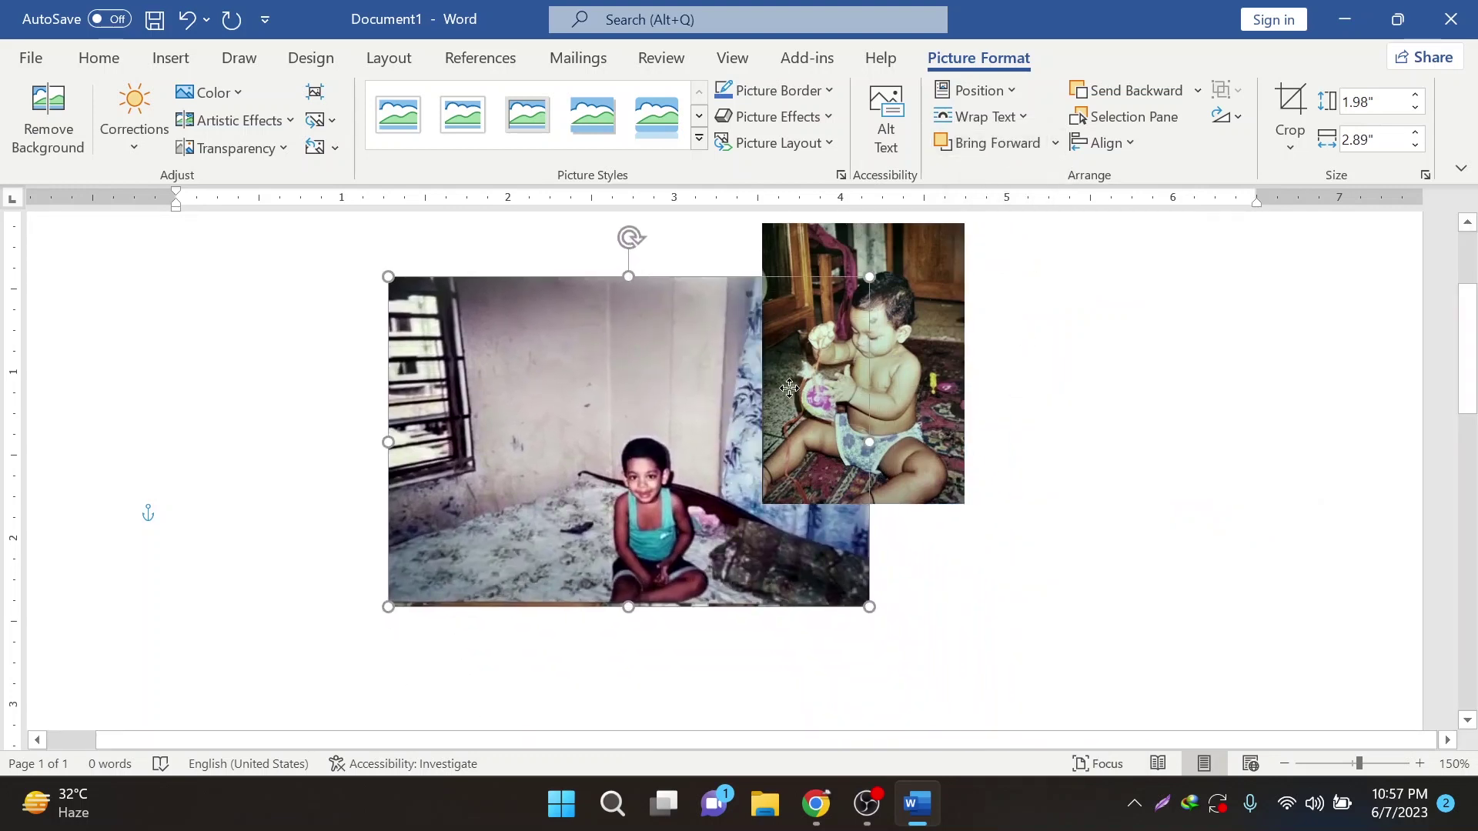
pyautogui.moveTo(888, 400); pyautogui.dragTo(886, 446)
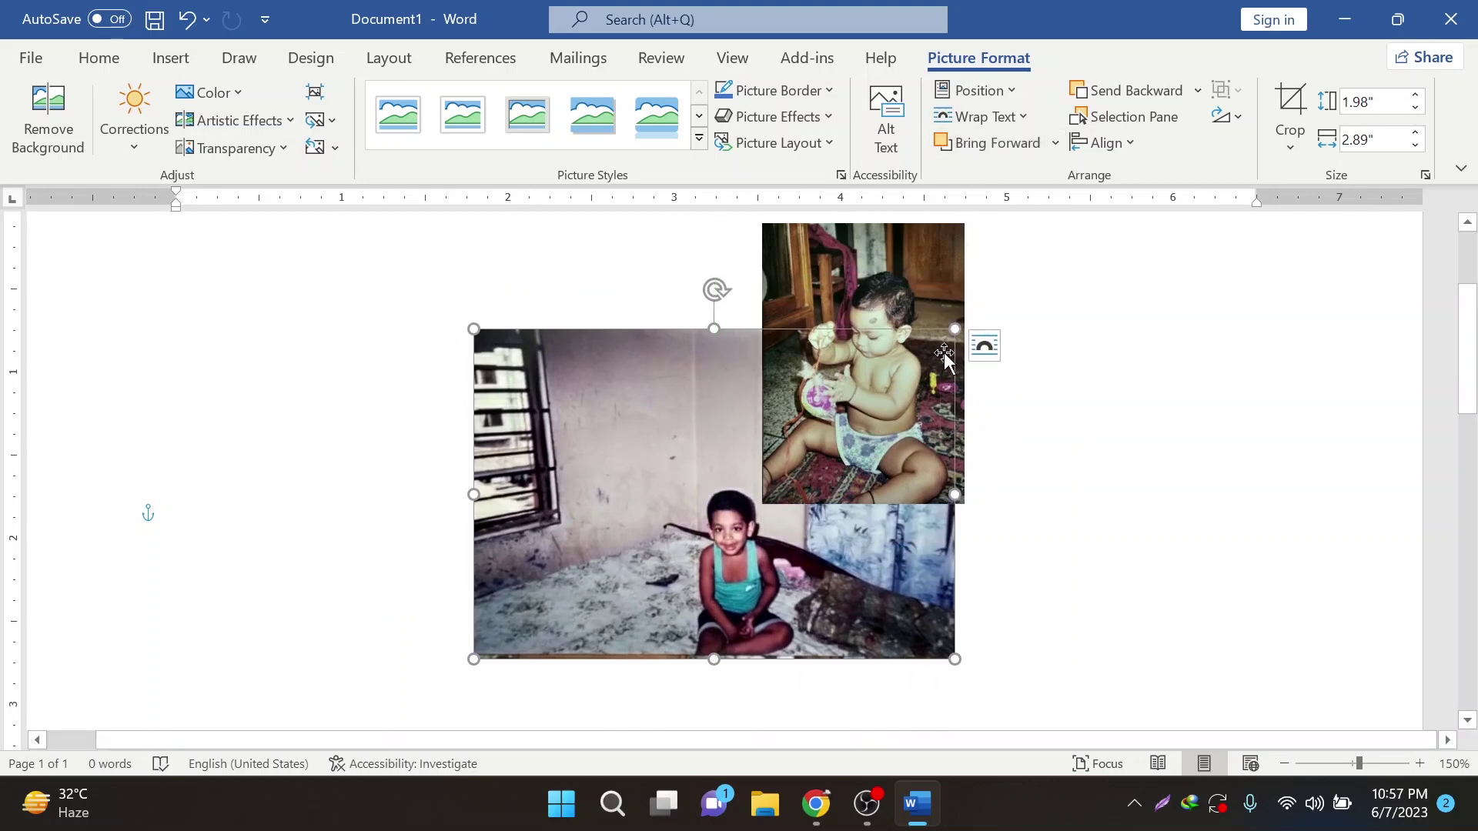
# Step: Undo the picture changes to clear the page, then bring up the Insert Pictures source choices
pyautogui.click(877, 290)
pyautogui.hotkey('ctrl', 'z')
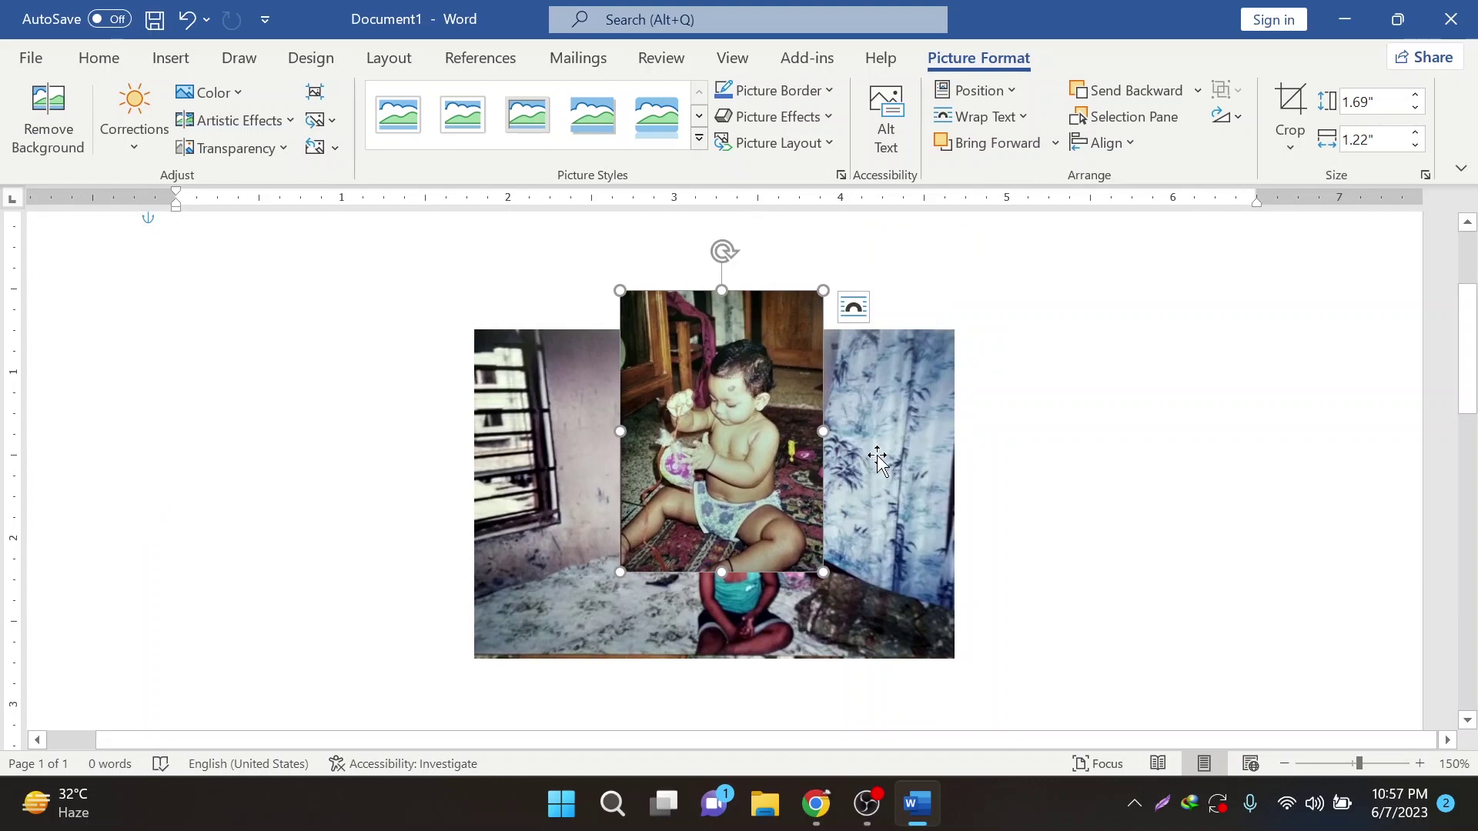
pyautogui.hotkey('ctrl', 'z')
pyautogui.hotkey('ctrl', 'z')
pyautogui.keyDown('ctrl'); pyautogui.scroll(-2, 307, 389); pyautogui.keyUp('ctrl')
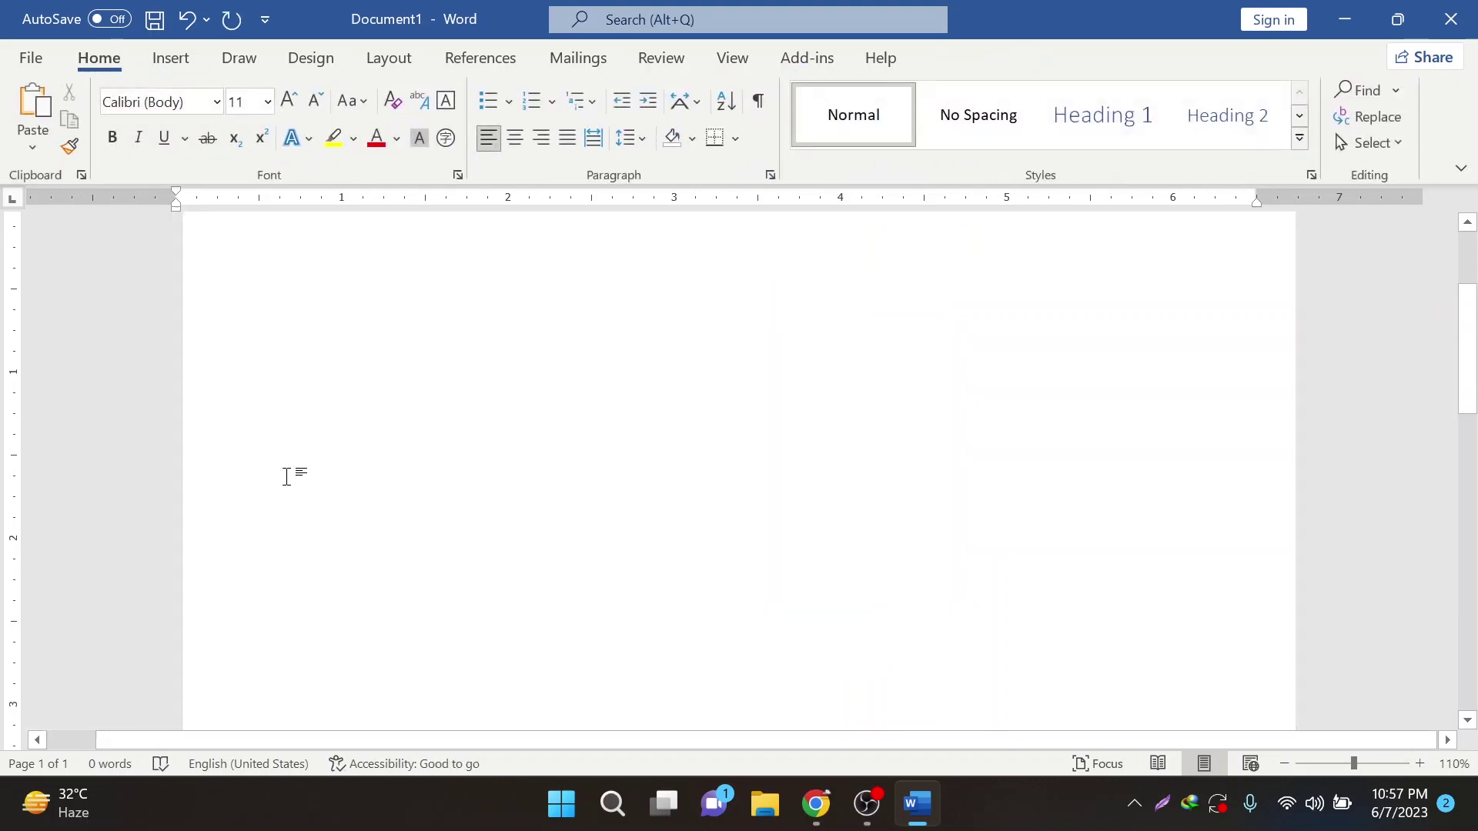
pyautogui.keyDown('ctrl'); pyautogui.scroll(-2, 287, 479); pyautogui.keyUp('ctrl')
pyautogui.click(169, 57)
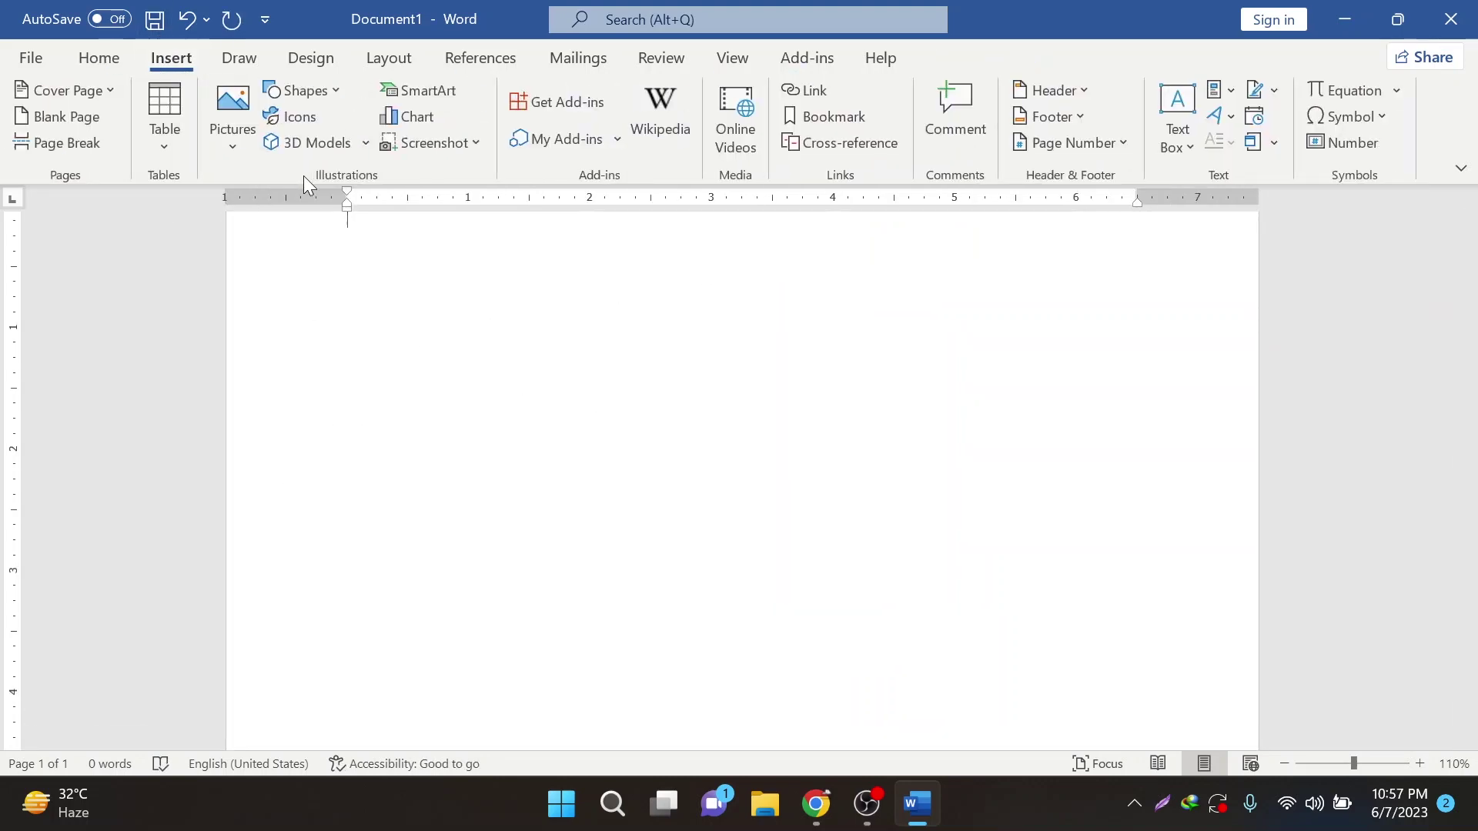
pyautogui.click(239, 142)
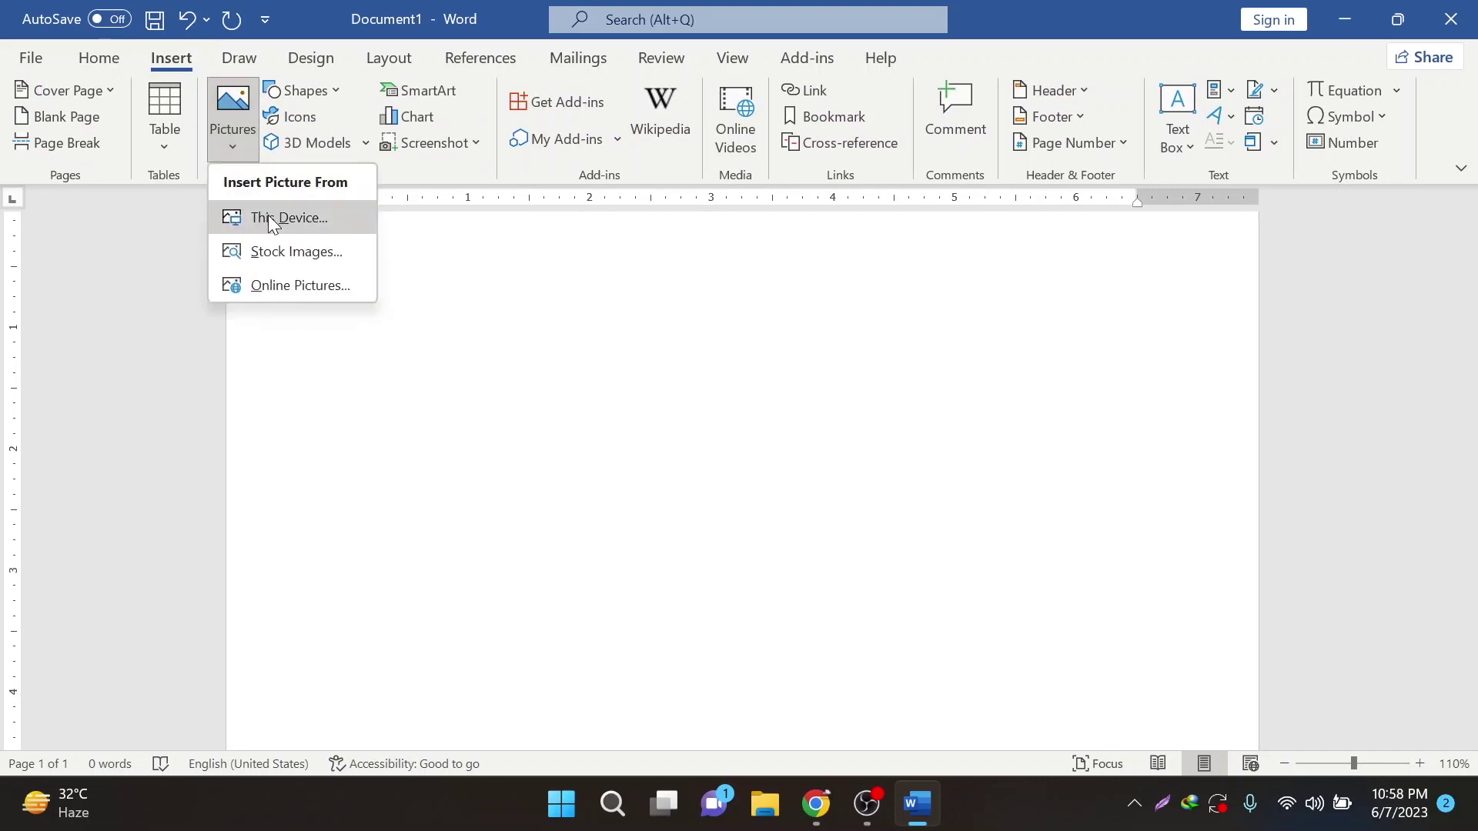
# Step: Choose the pink wave and joined-hands stock images and insert both, moving the download box aside
pyautogui.click(312, 253)
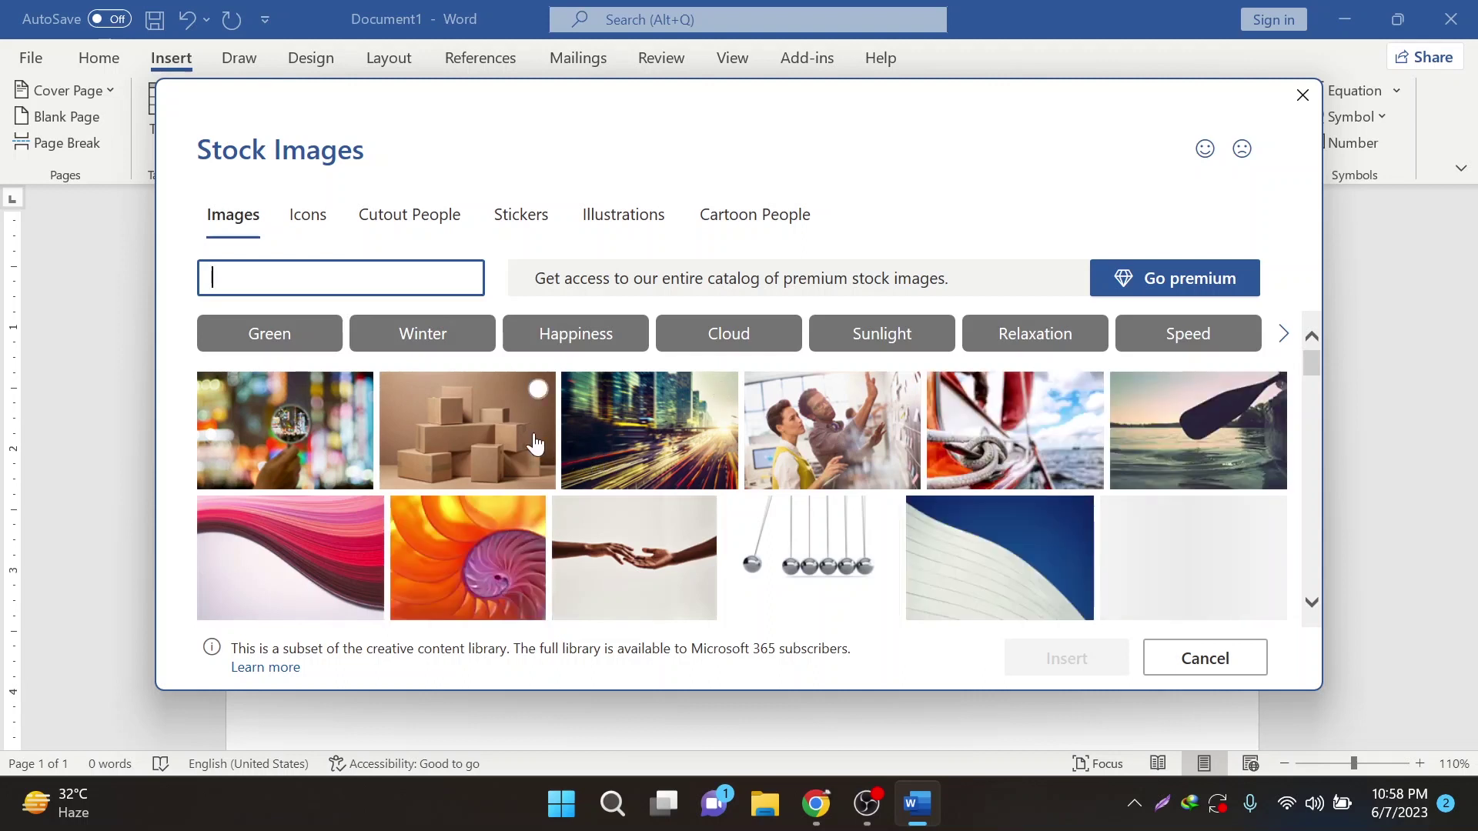
pyautogui.scroll(-1, 569, 469)
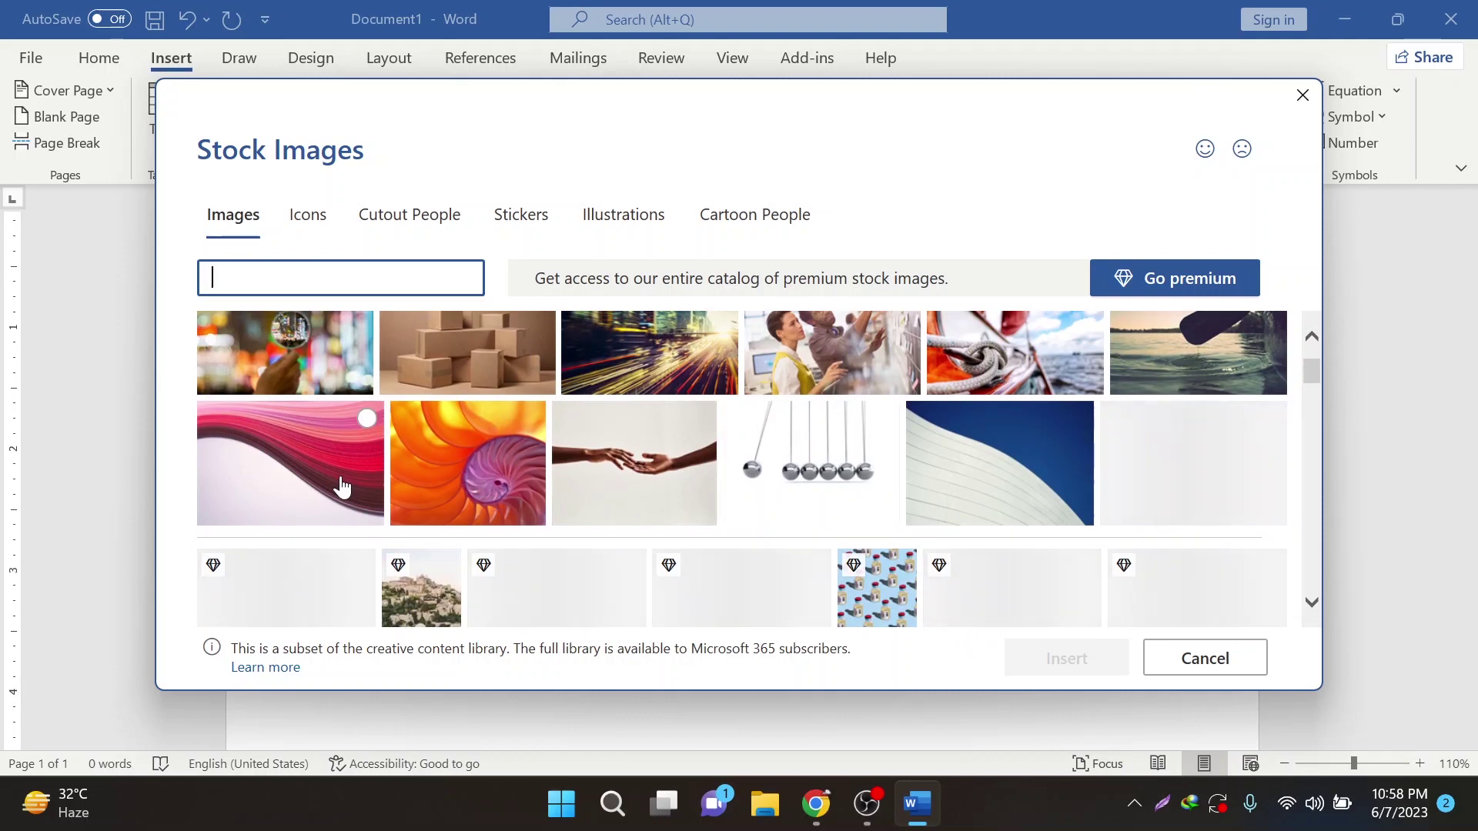
pyautogui.click(367, 418)
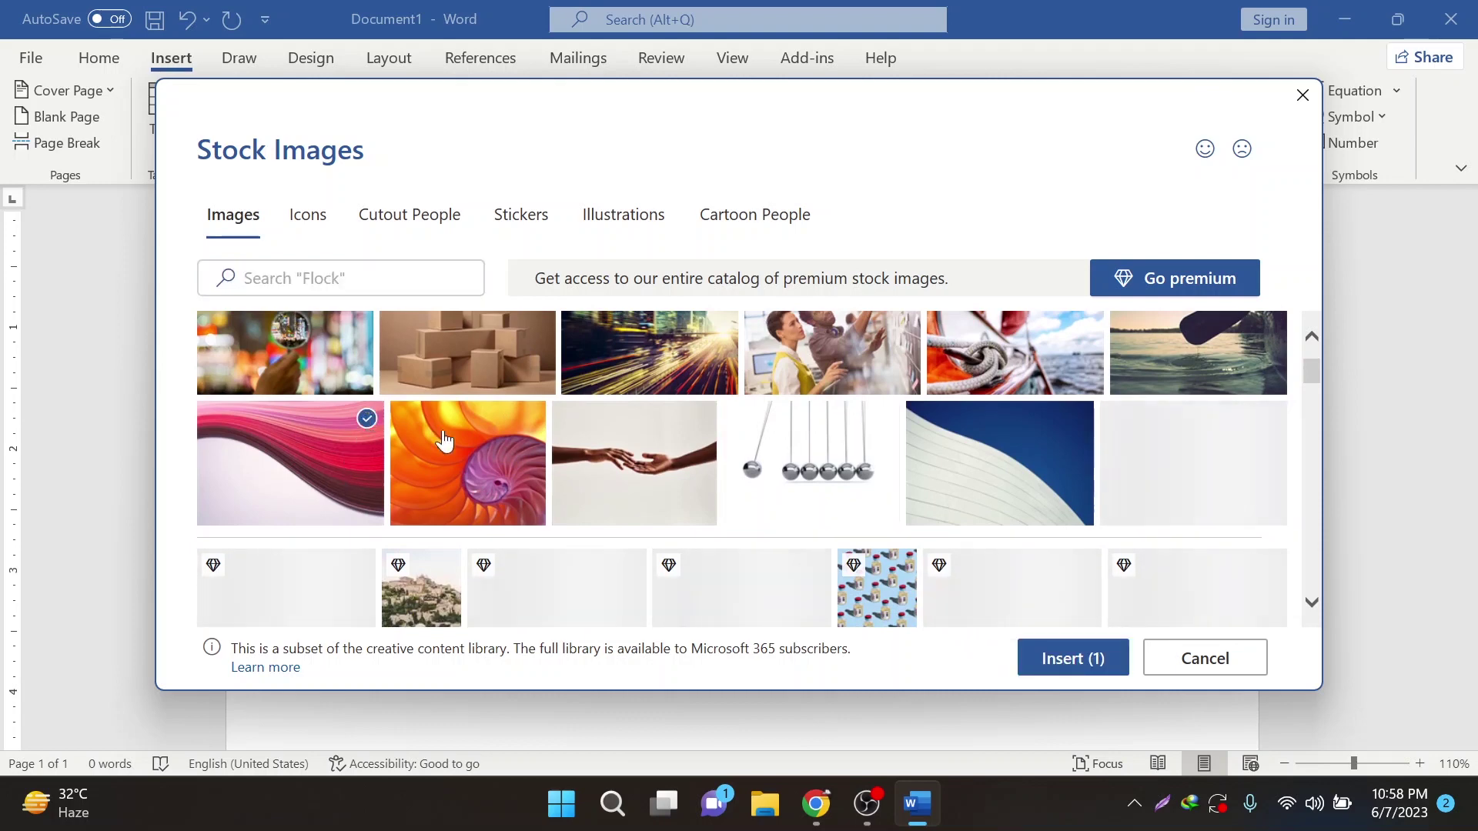
pyautogui.click(700, 418)
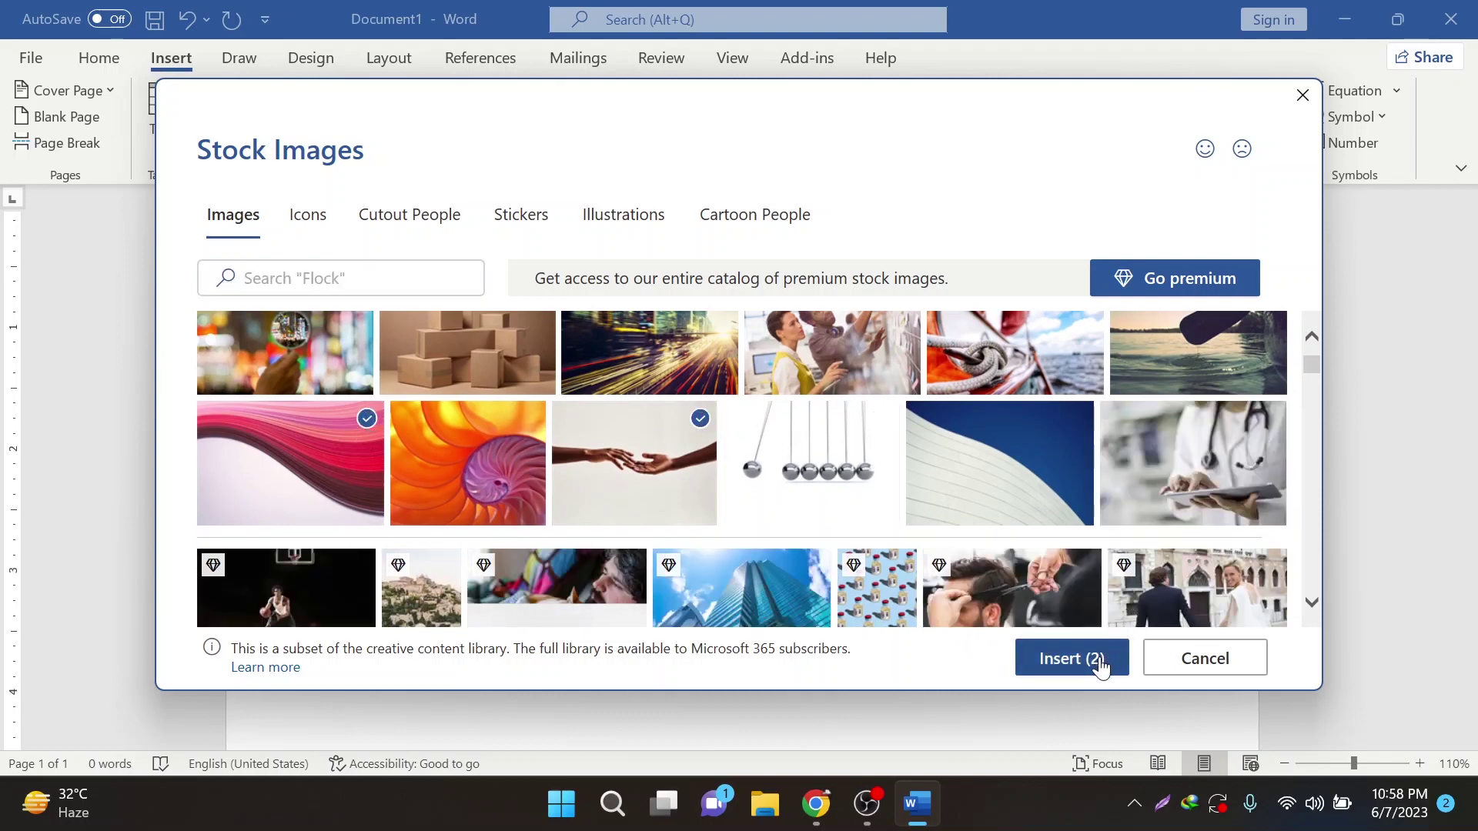
pyautogui.click(1102, 662)
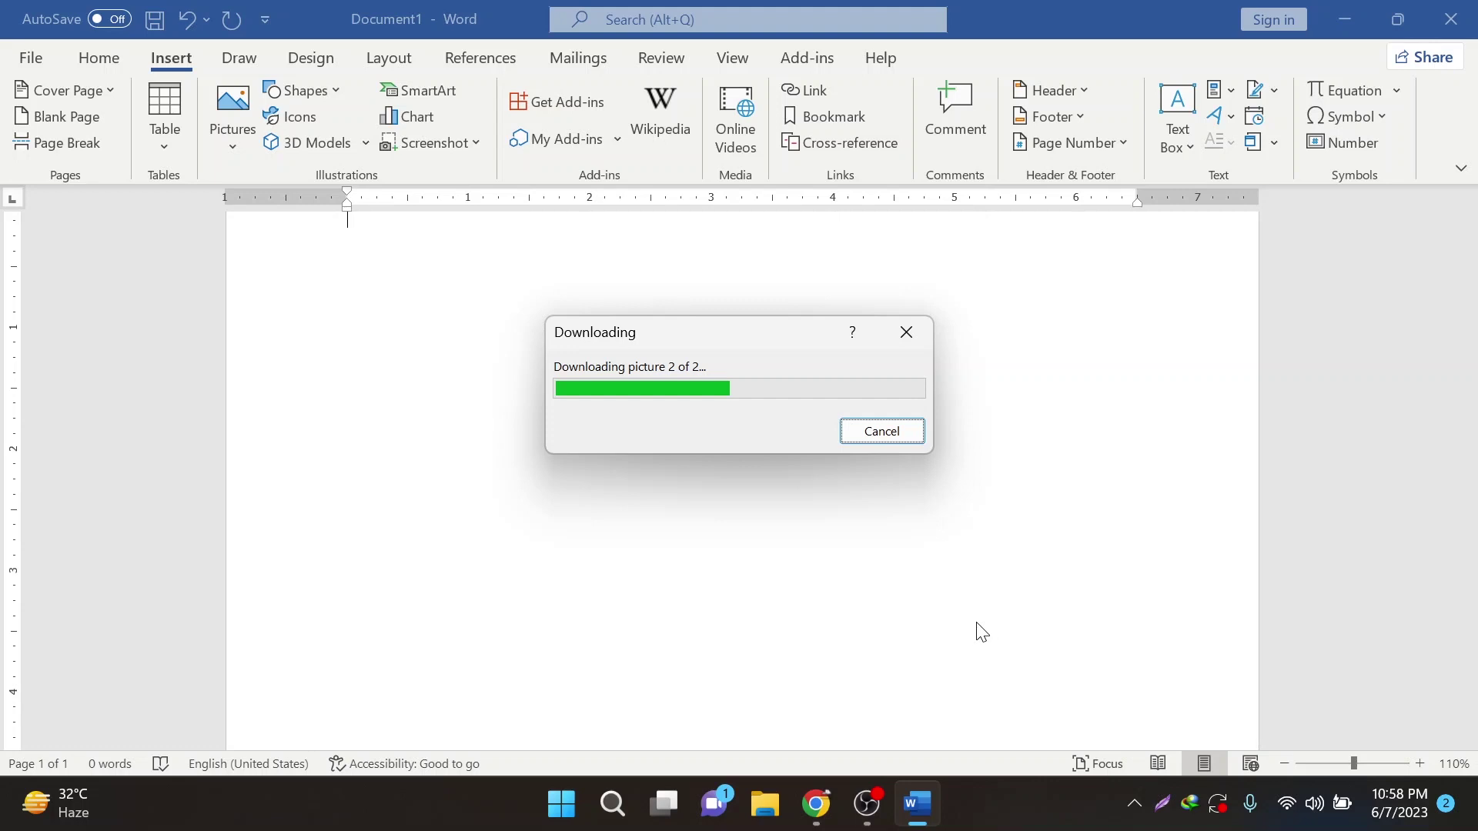
pyautogui.moveTo(778, 341); pyautogui.dragTo(593, 327)
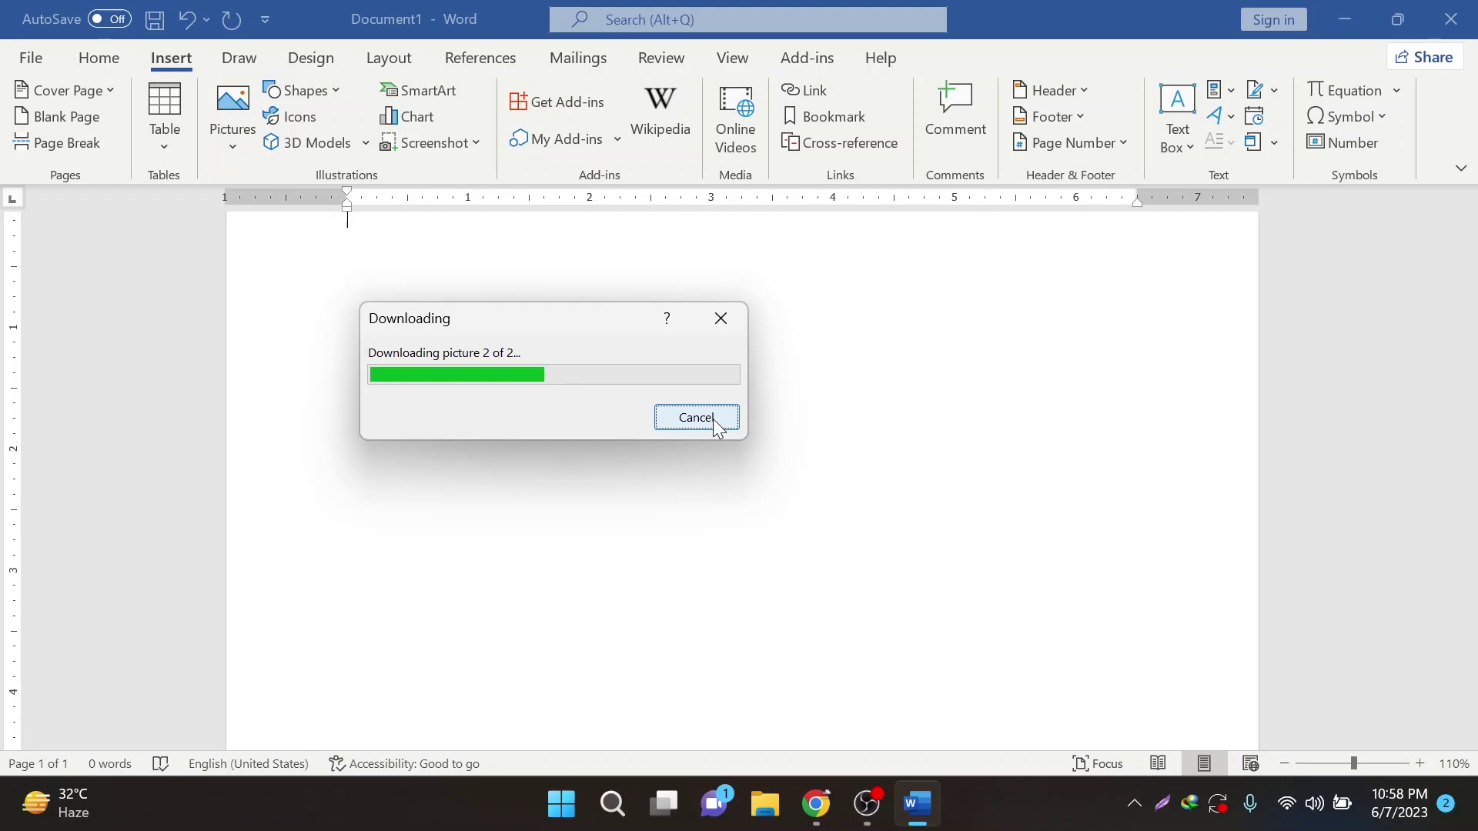
pyautogui.click(713, 419)
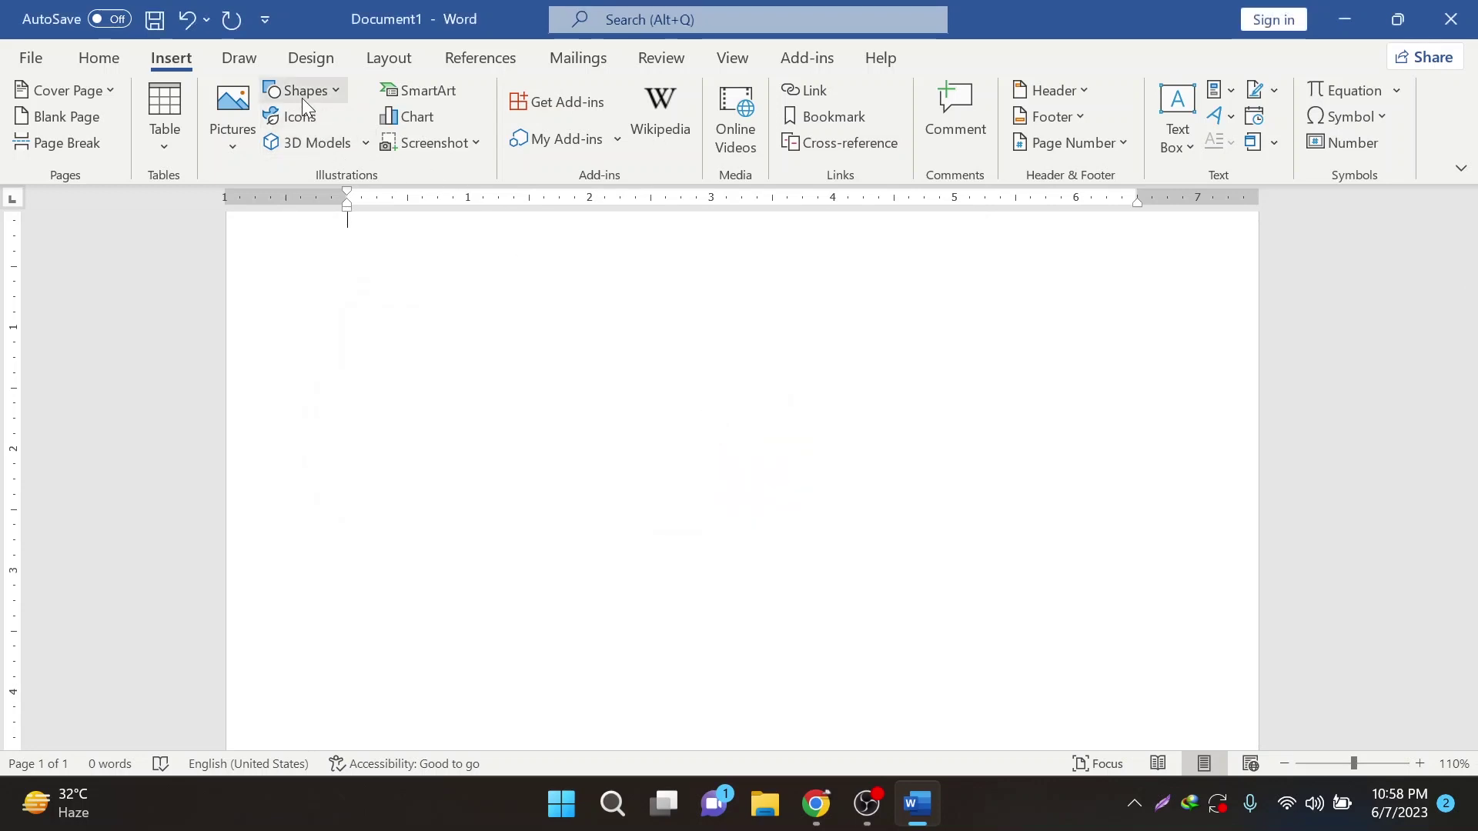
# Step: Insert the cardboard boxes stock image, shrink it to 1.12" by 1.66", and duplicate it
pyautogui.click(235, 115)
pyautogui.click(285, 253)
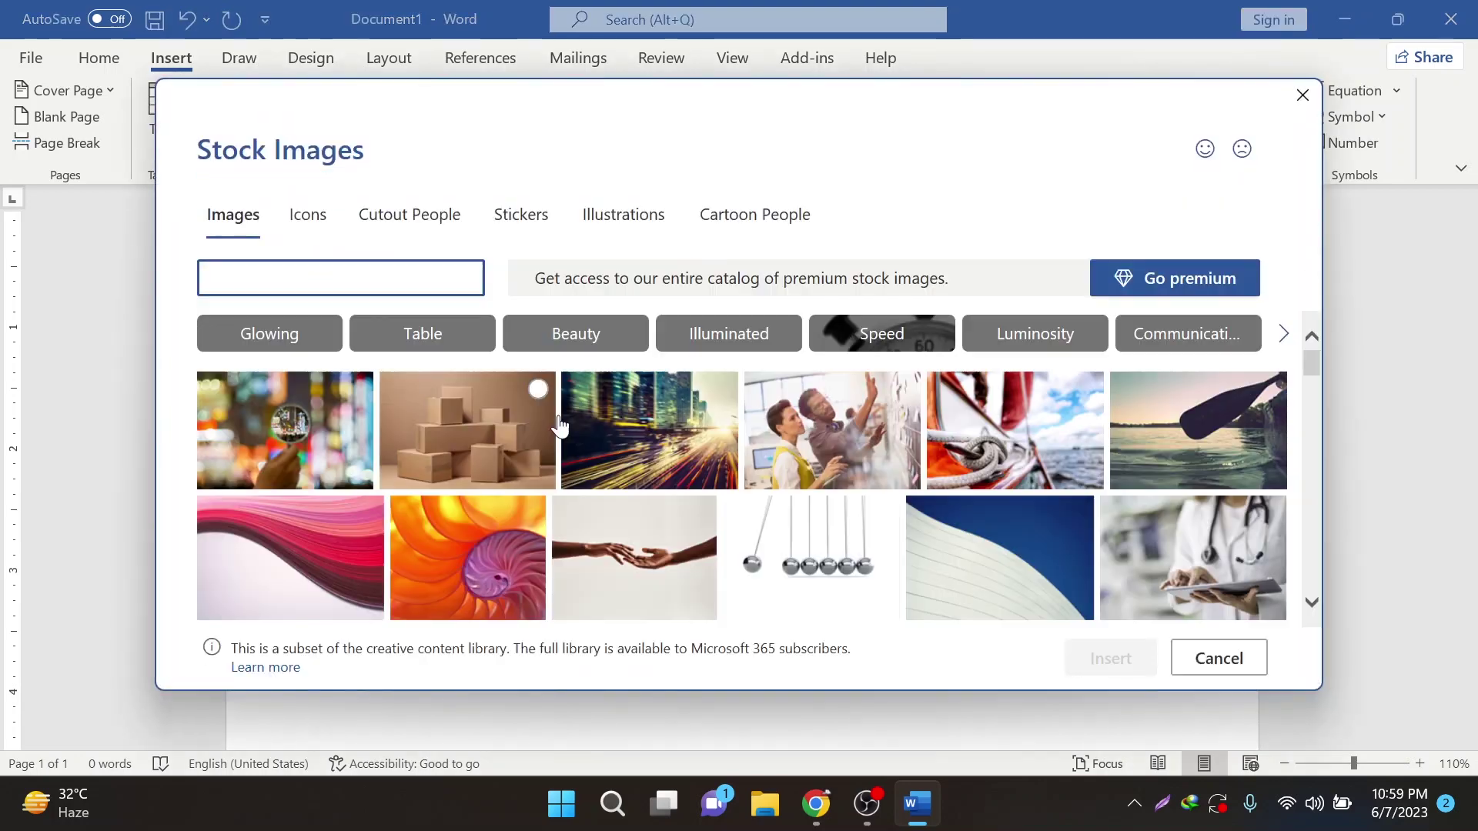
pyautogui.click(531, 462)
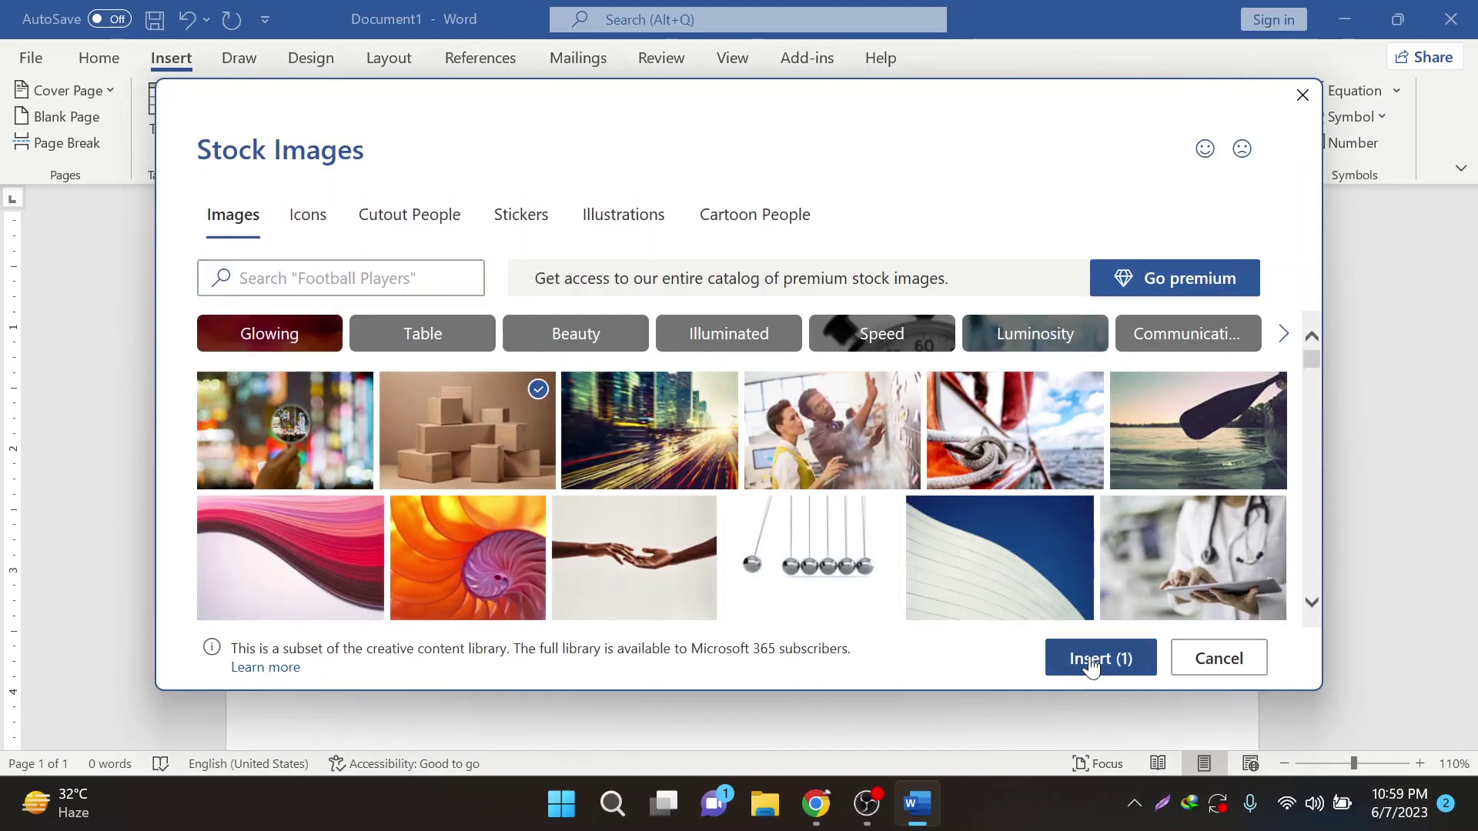
pyautogui.click(1089, 659)
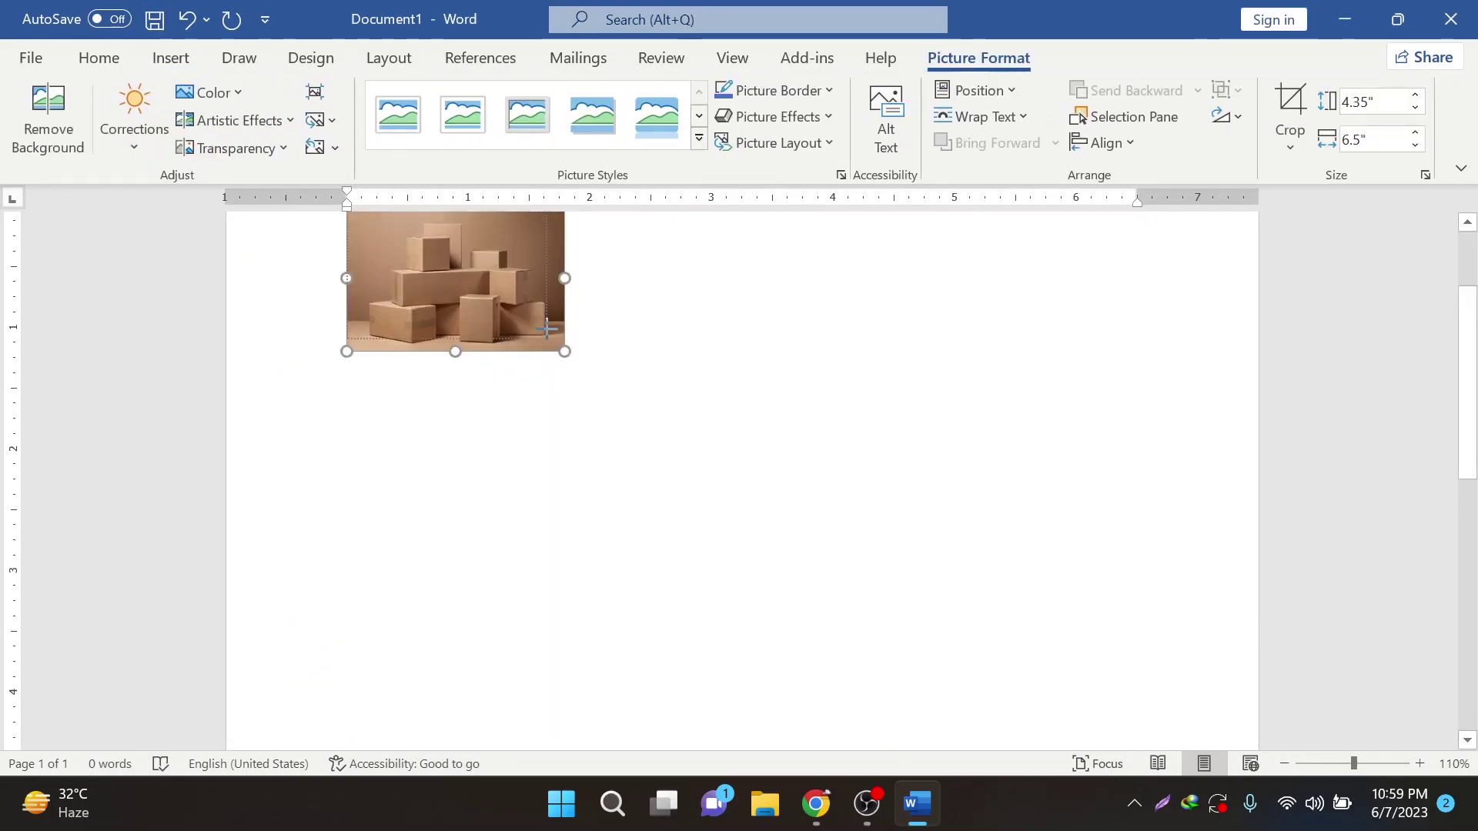
pyautogui.moveTo(1137, 731); pyautogui.dragTo(549, 341)
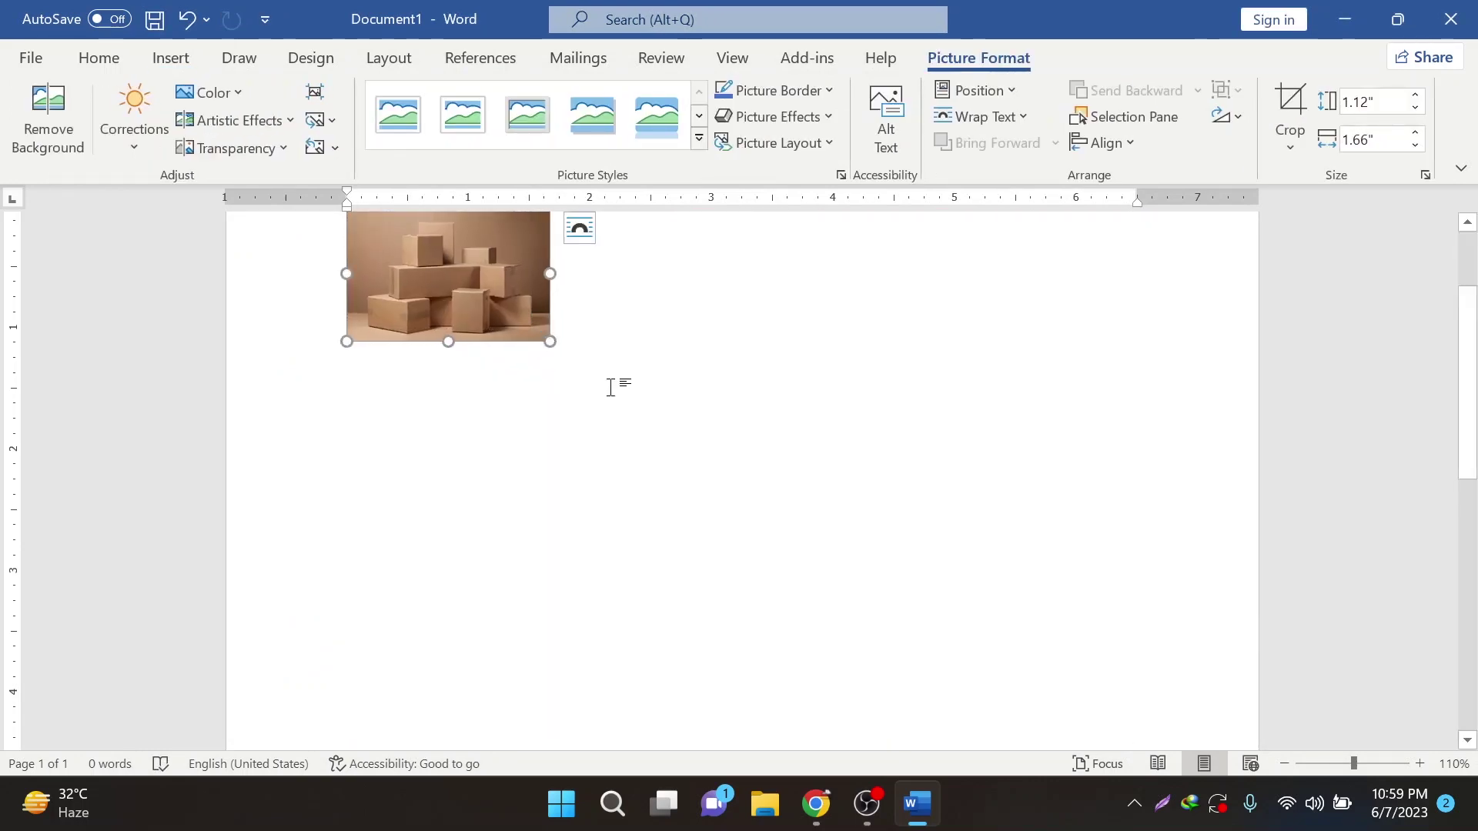
pyautogui.hotkey('ctrl', 'c')
pyautogui.hotkey('ctrl', 'v')
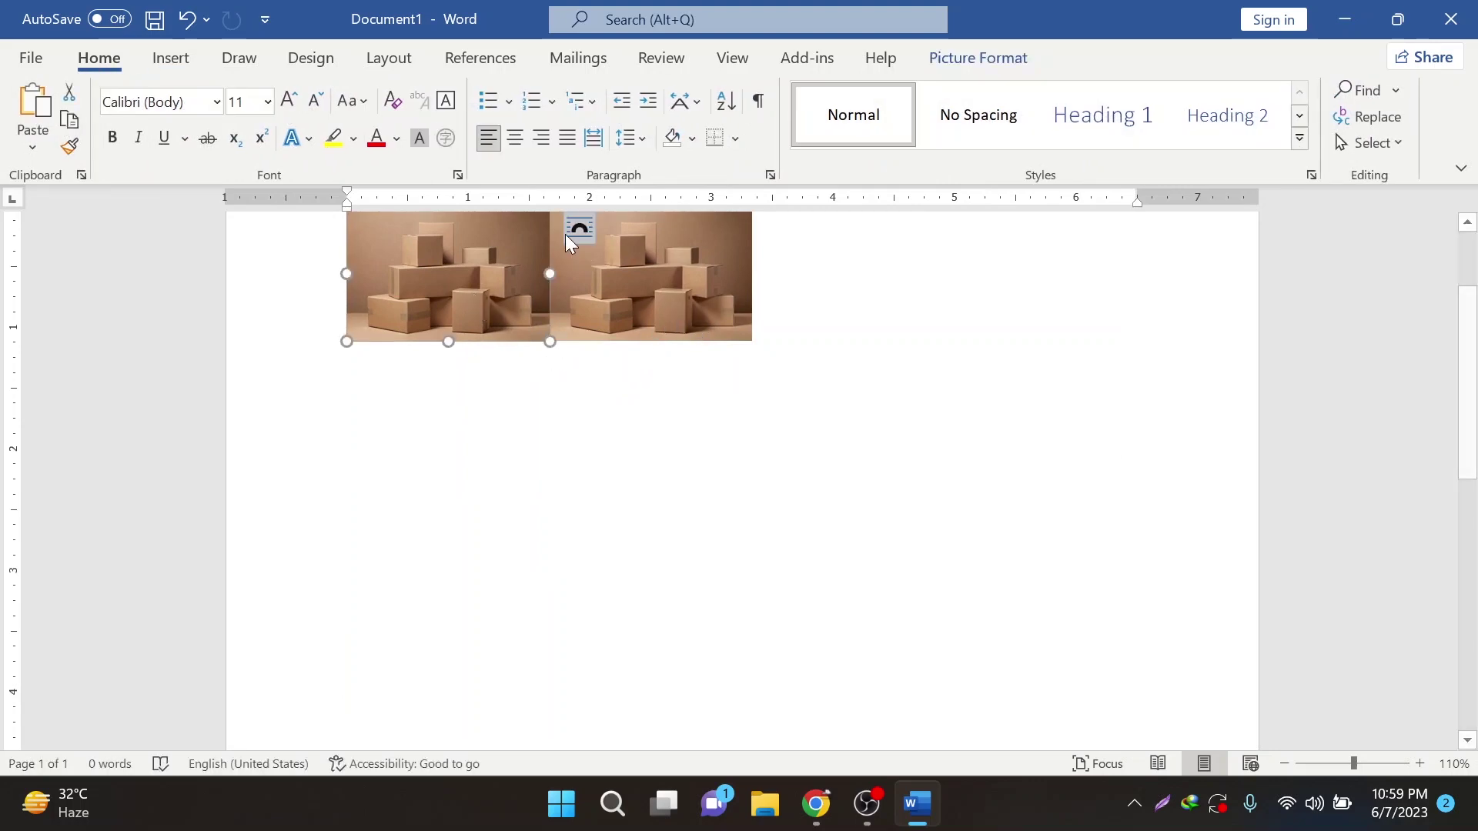
# Step: Set the boxes picture to Behind Text and move it lower on the page
pyautogui.click(579, 228)
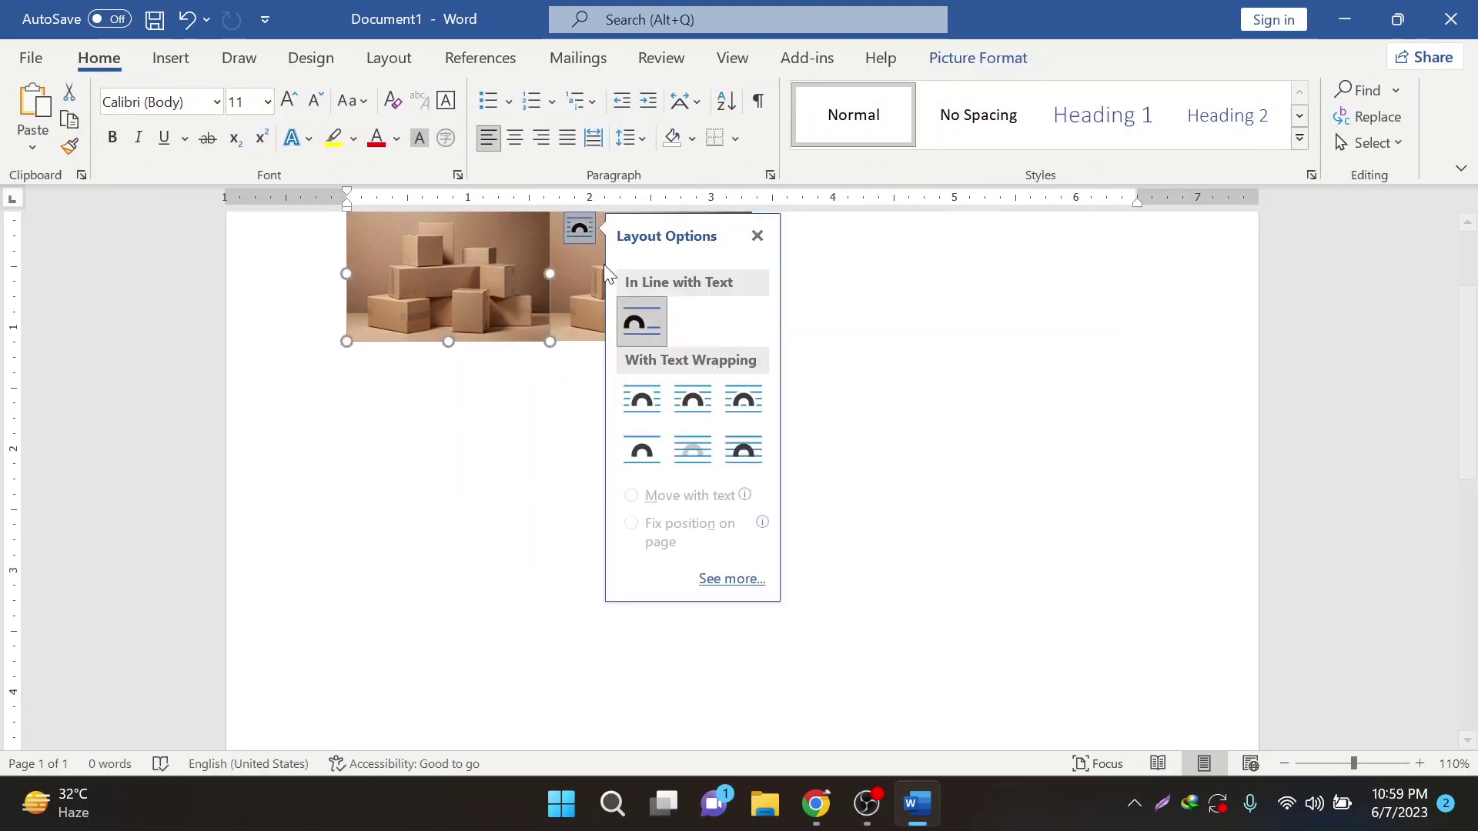
pyautogui.click(693, 450)
pyautogui.click(574, 290)
pyautogui.moveTo(458, 330); pyautogui.dragTo(459, 419)
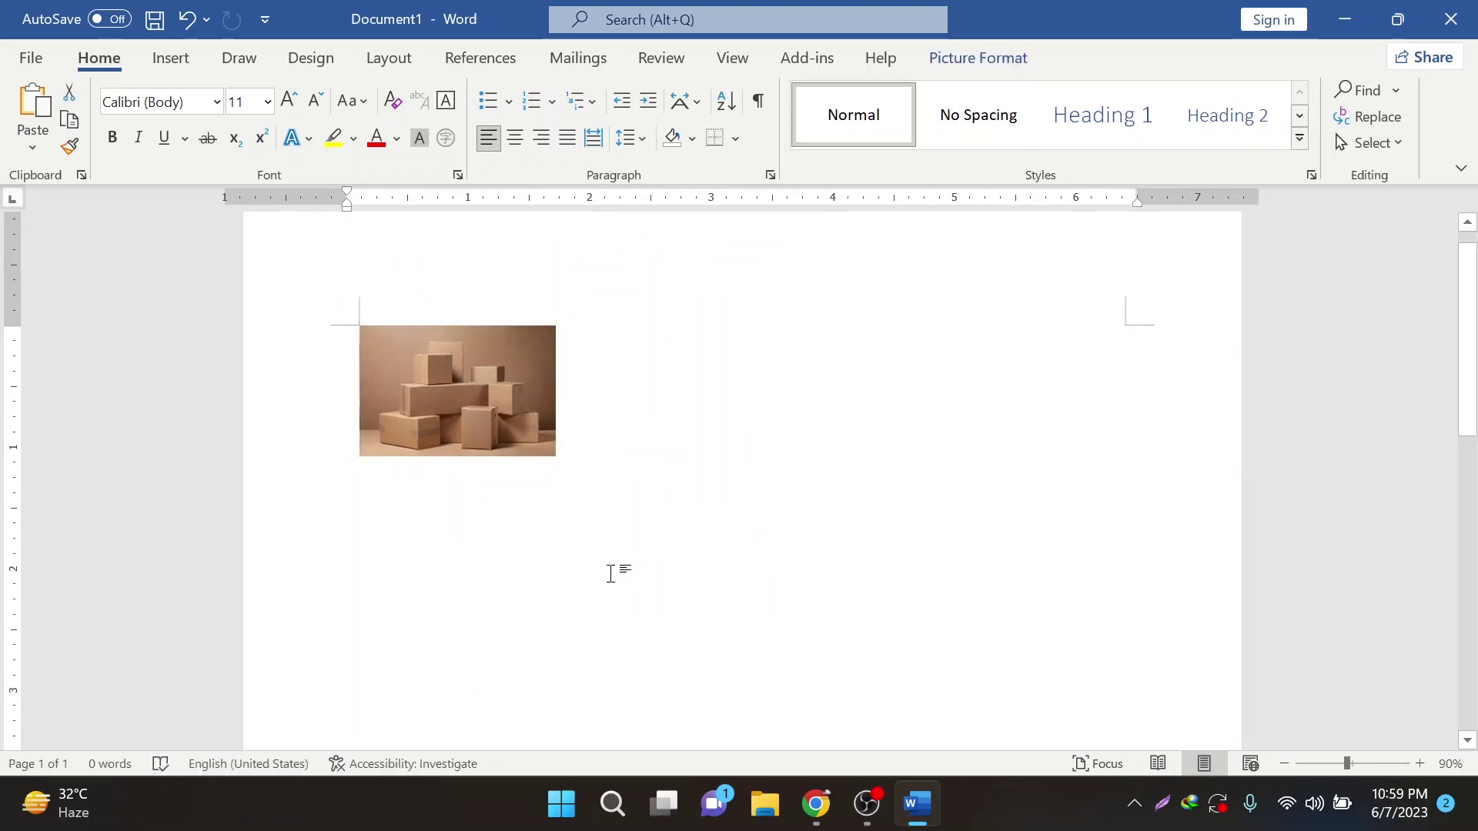
# Step: Set the boxes picture to Behind Text and make an overlapping copy offset lower right
pyautogui.scroll(-6, 611, 570)
pyautogui.scroll(-1, 597, 584)
pyautogui.scroll(1, 616, 491)
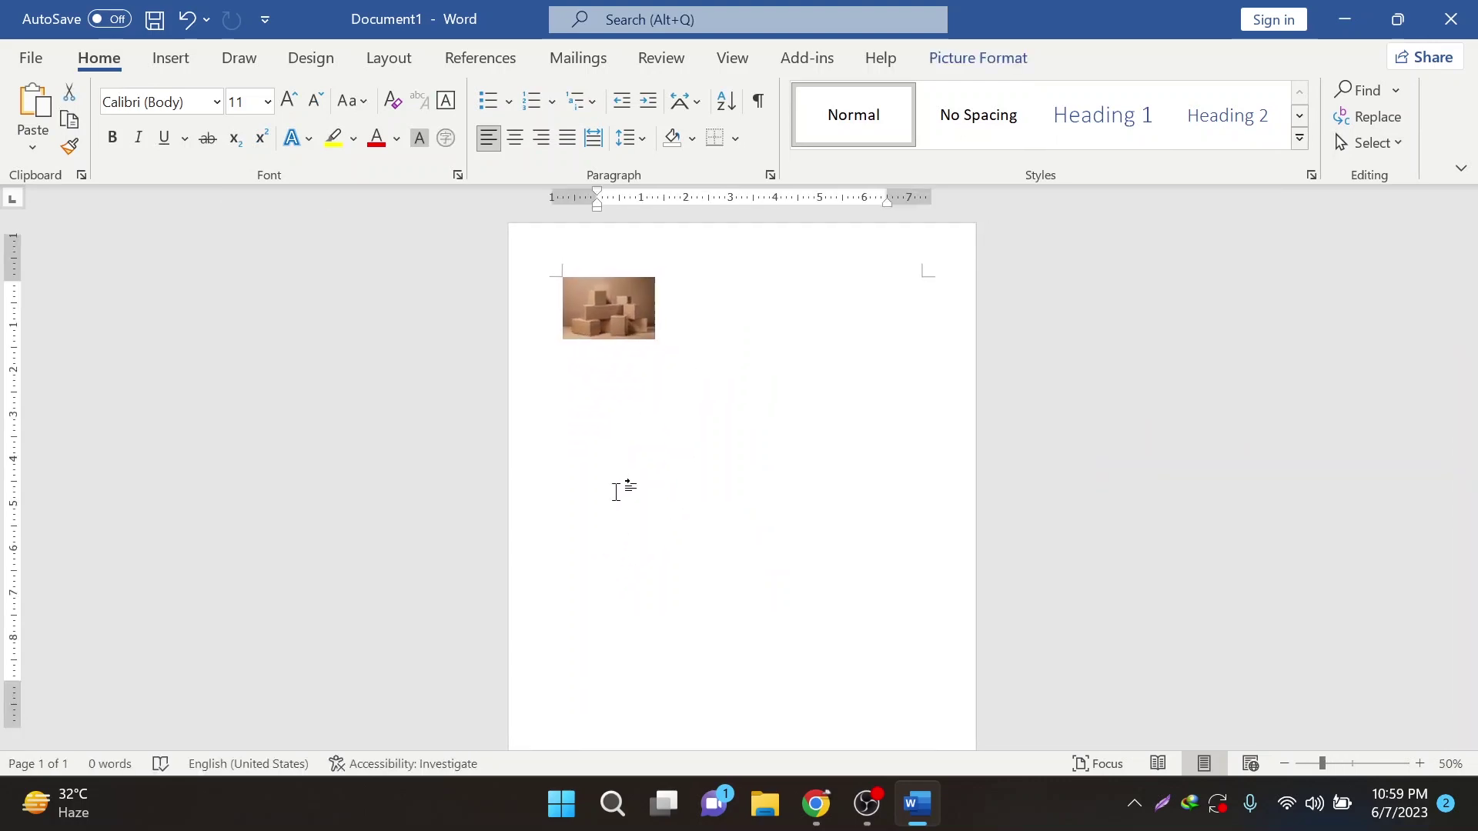
pyautogui.scroll(3, 614, 489)
pyautogui.moveTo(561, 307)
pyautogui.mouseDown()
pyautogui.moveTo(753, 327)
pyautogui.moveTo(568, 329)
pyautogui.mouseUp()
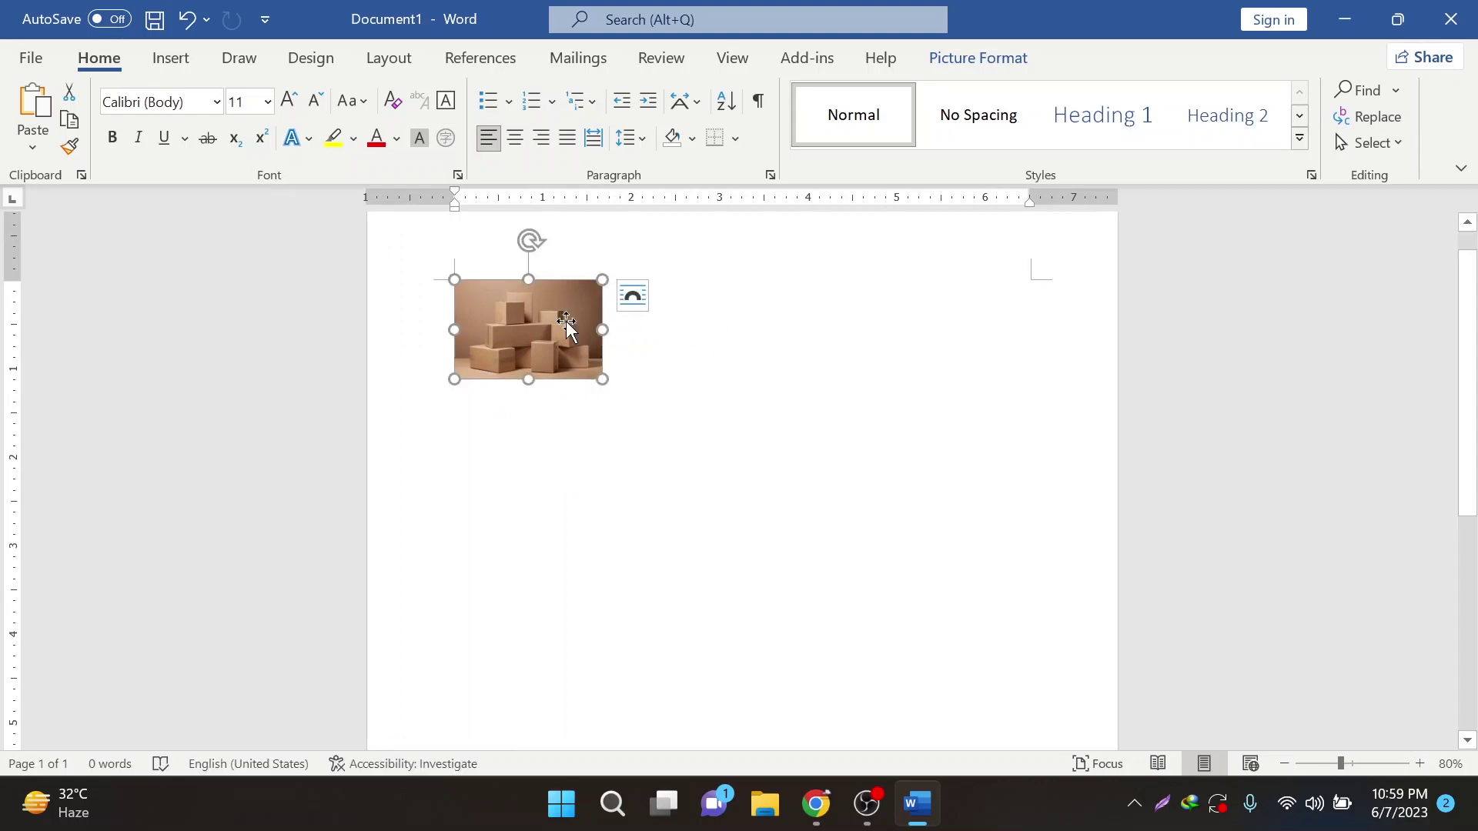
pyautogui.click(632, 295)
pyautogui.click(768, 532)
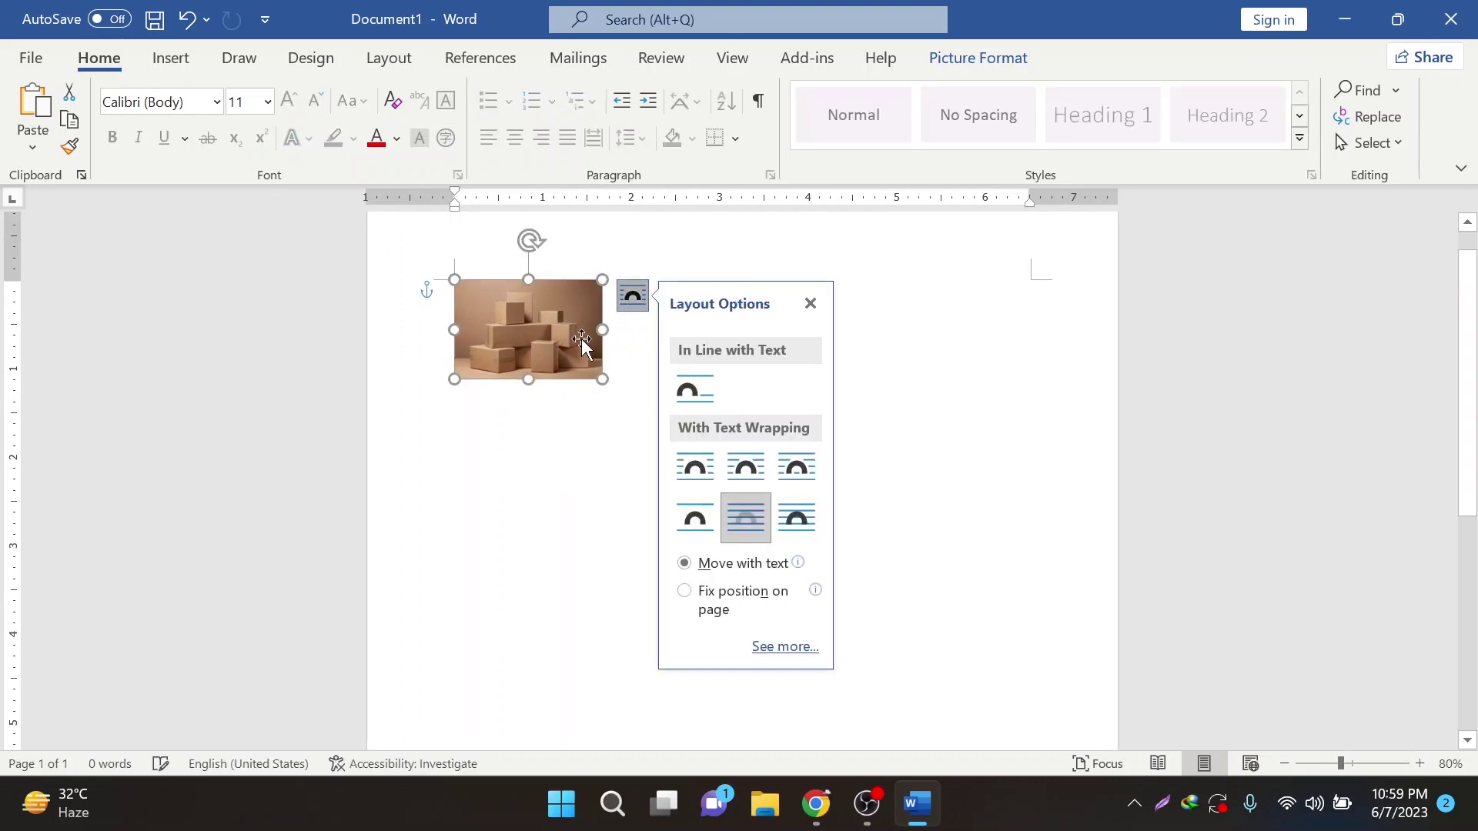
pyautogui.moveTo(611, 333)
pyautogui.mouseDown()
pyautogui.moveTo(789, 356)
pyautogui.moveTo(604, 377)
pyautogui.mouseUp()
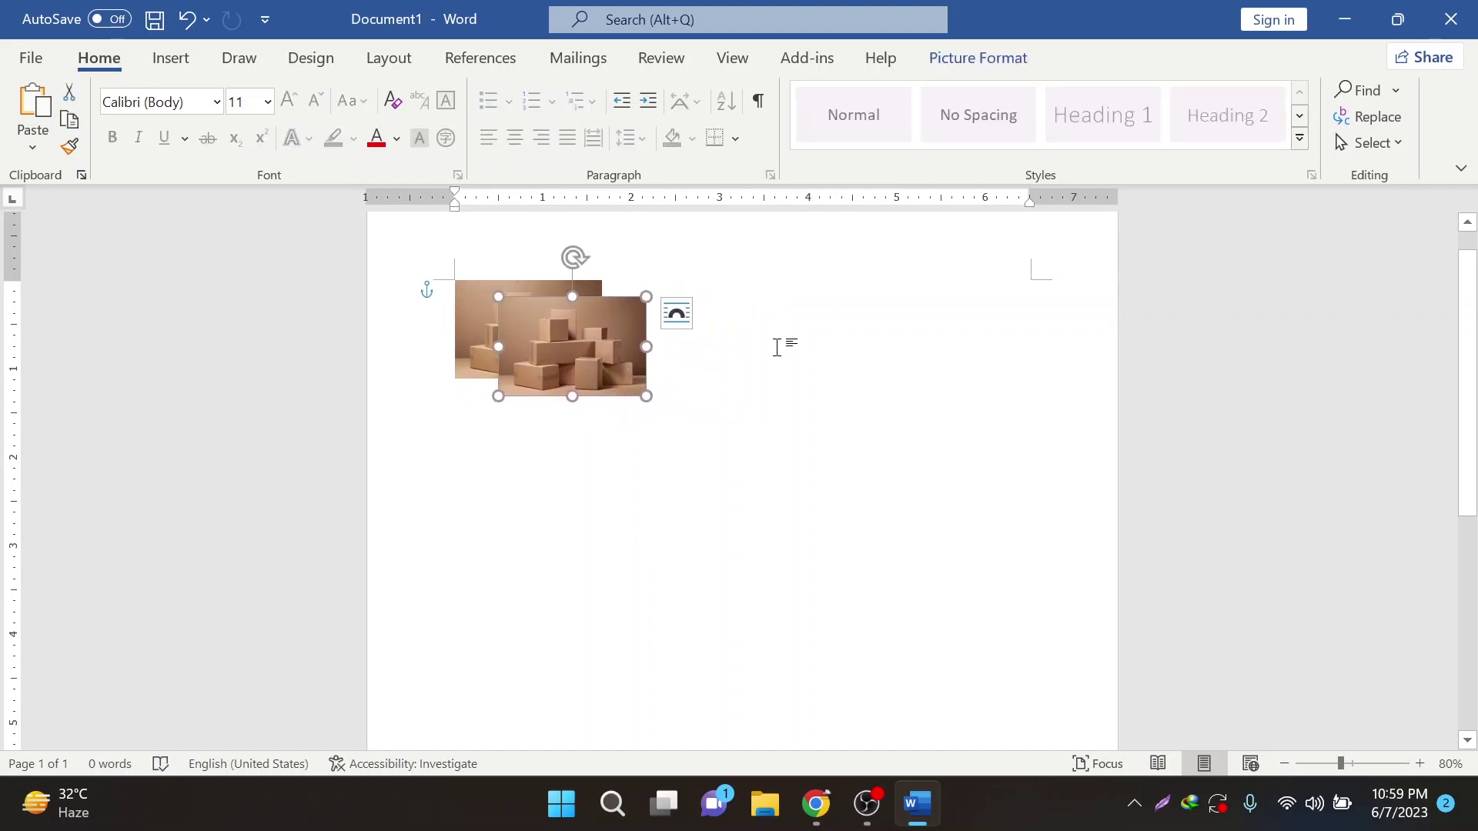
pyautogui.click(777, 348)
# Step: Bring the right-hand boxes copy to the front of the other
pyautogui.click(570, 349)
pyautogui.scroll(2, 589, 355)
pyautogui.click(582, 359)
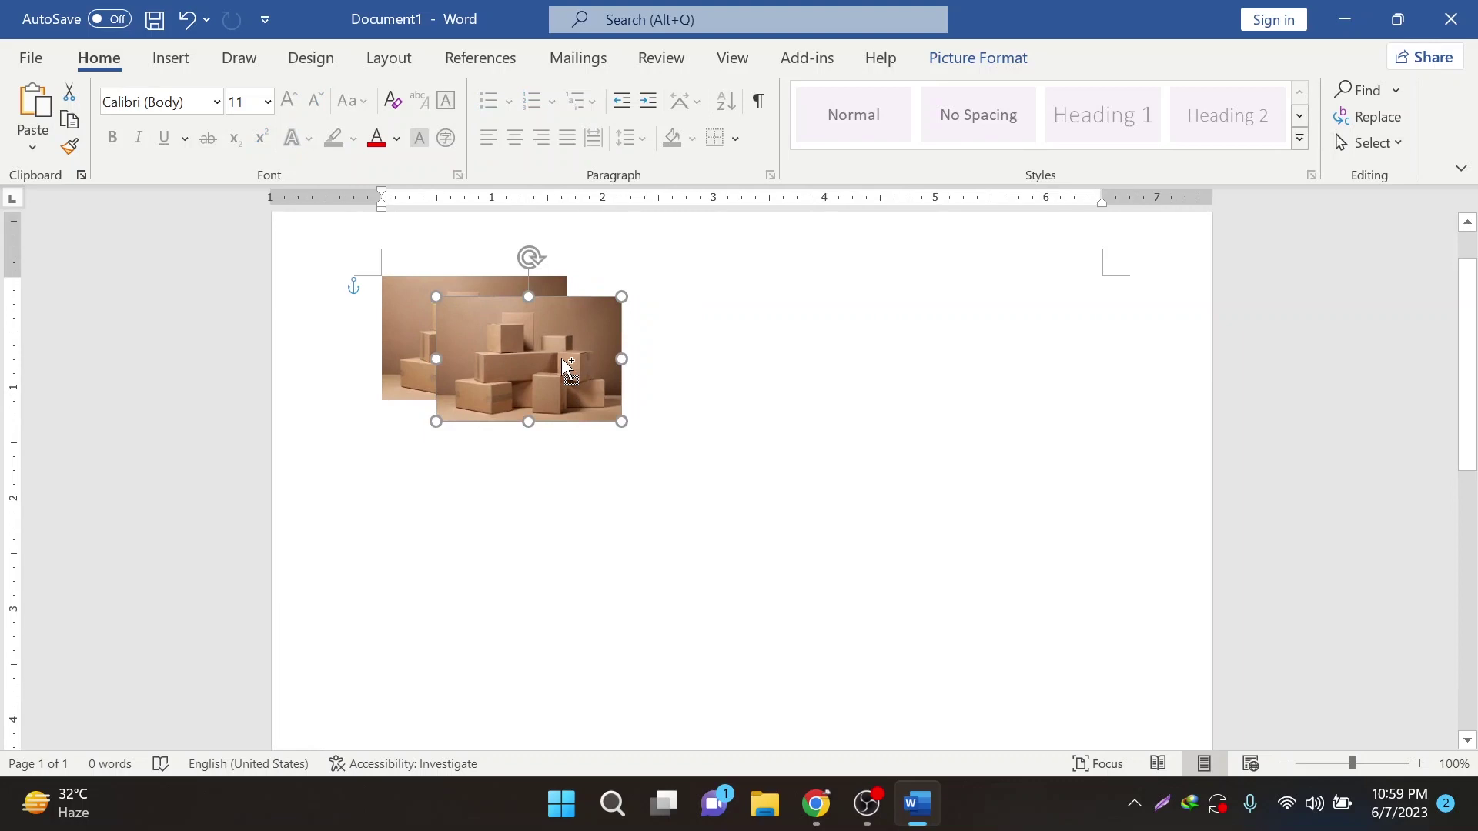
pyautogui.click(976, 58)
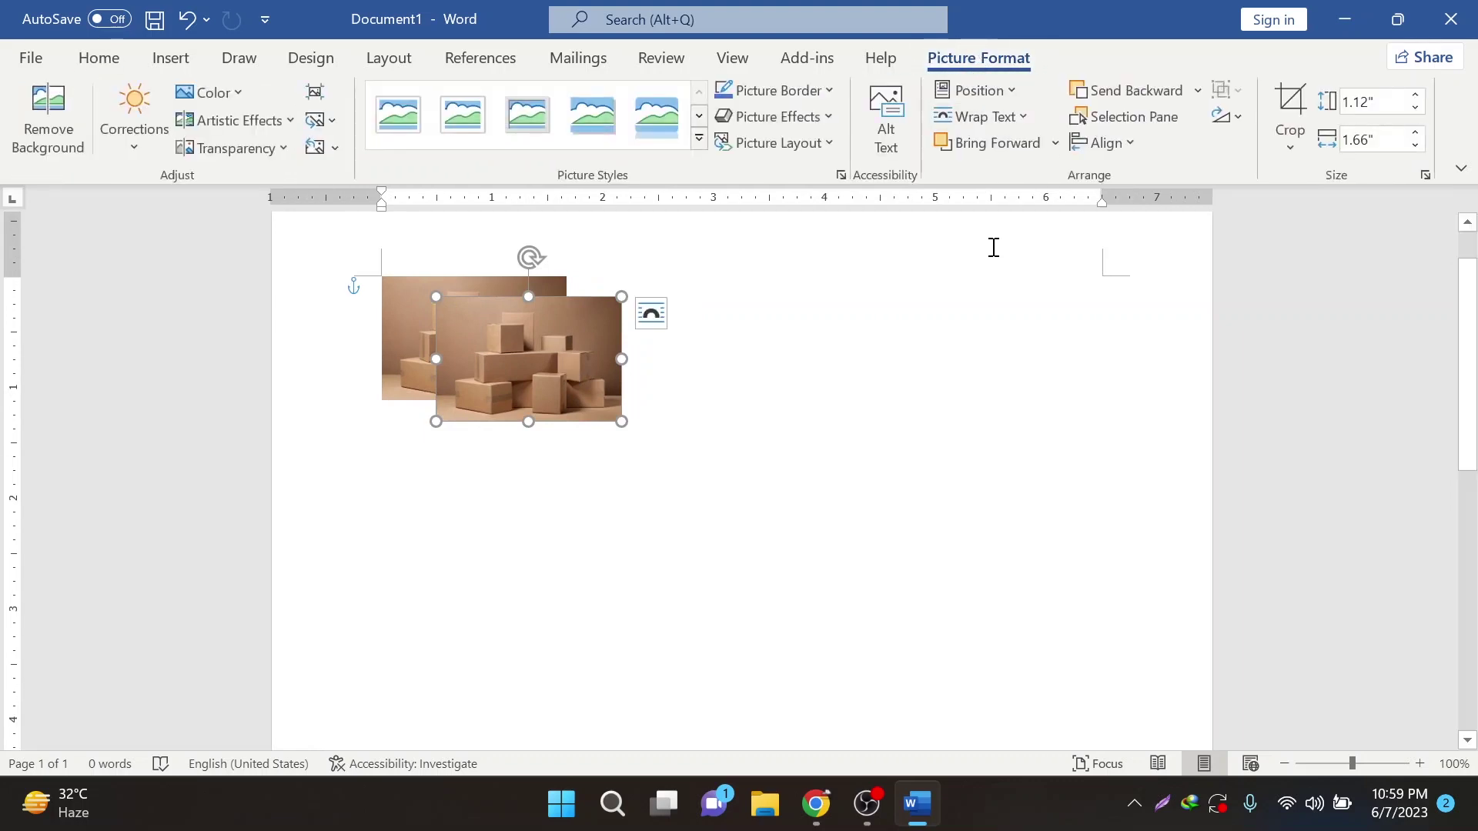
pyautogui.rightClick(529, 338)
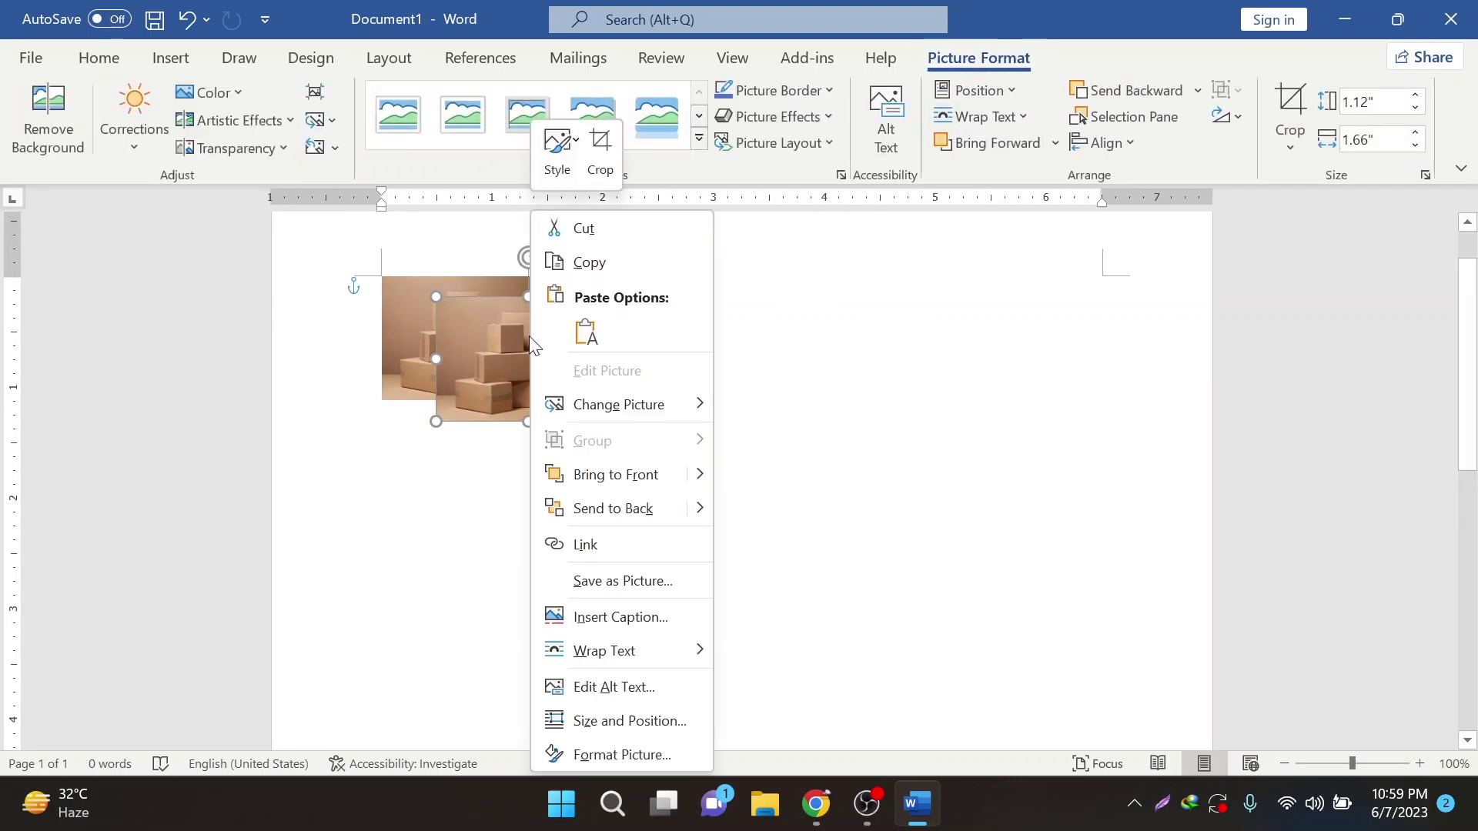
pyautogui.click(618, 474)
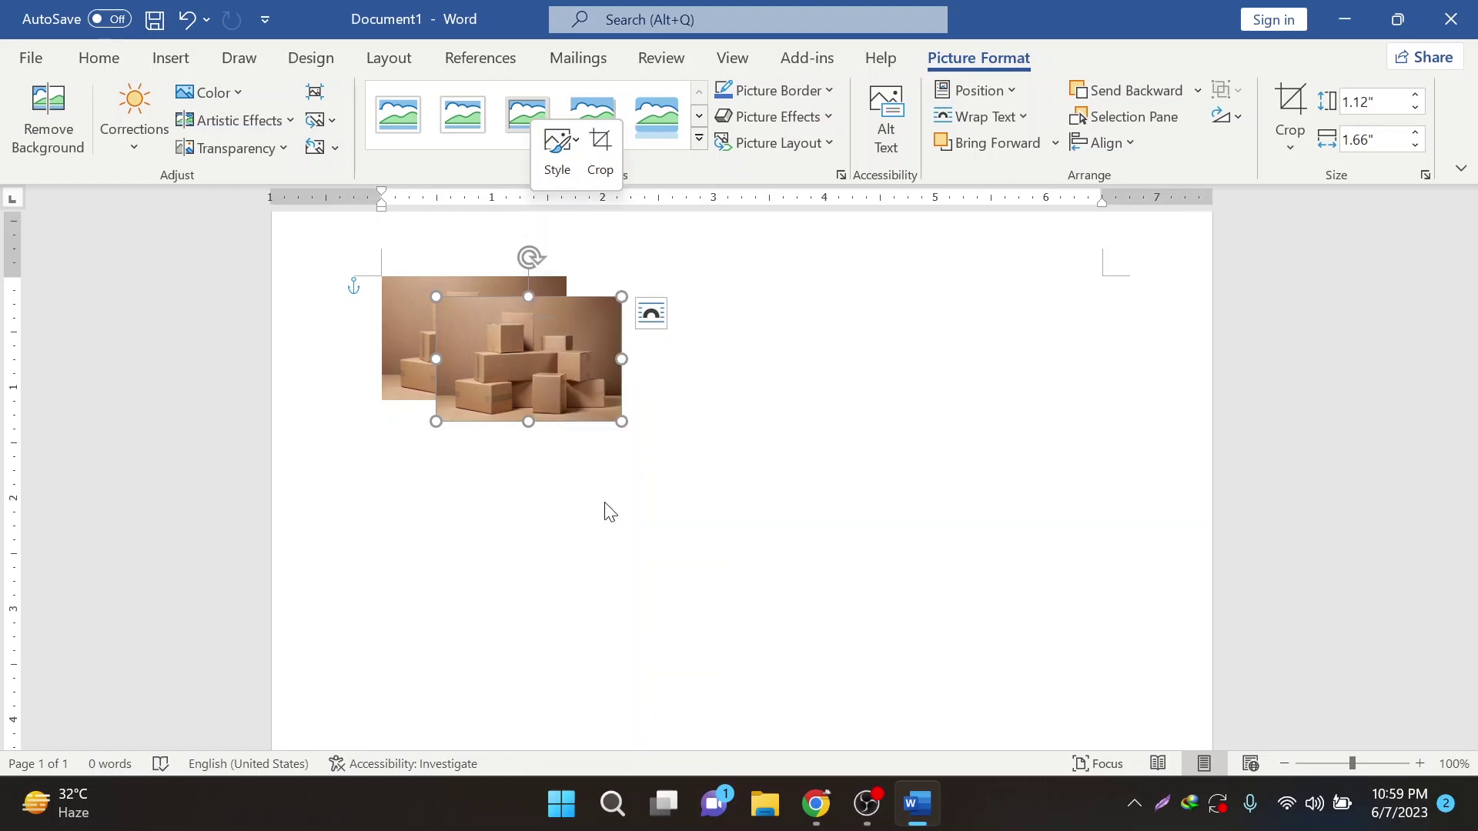
pyautogui.click(749, 374)
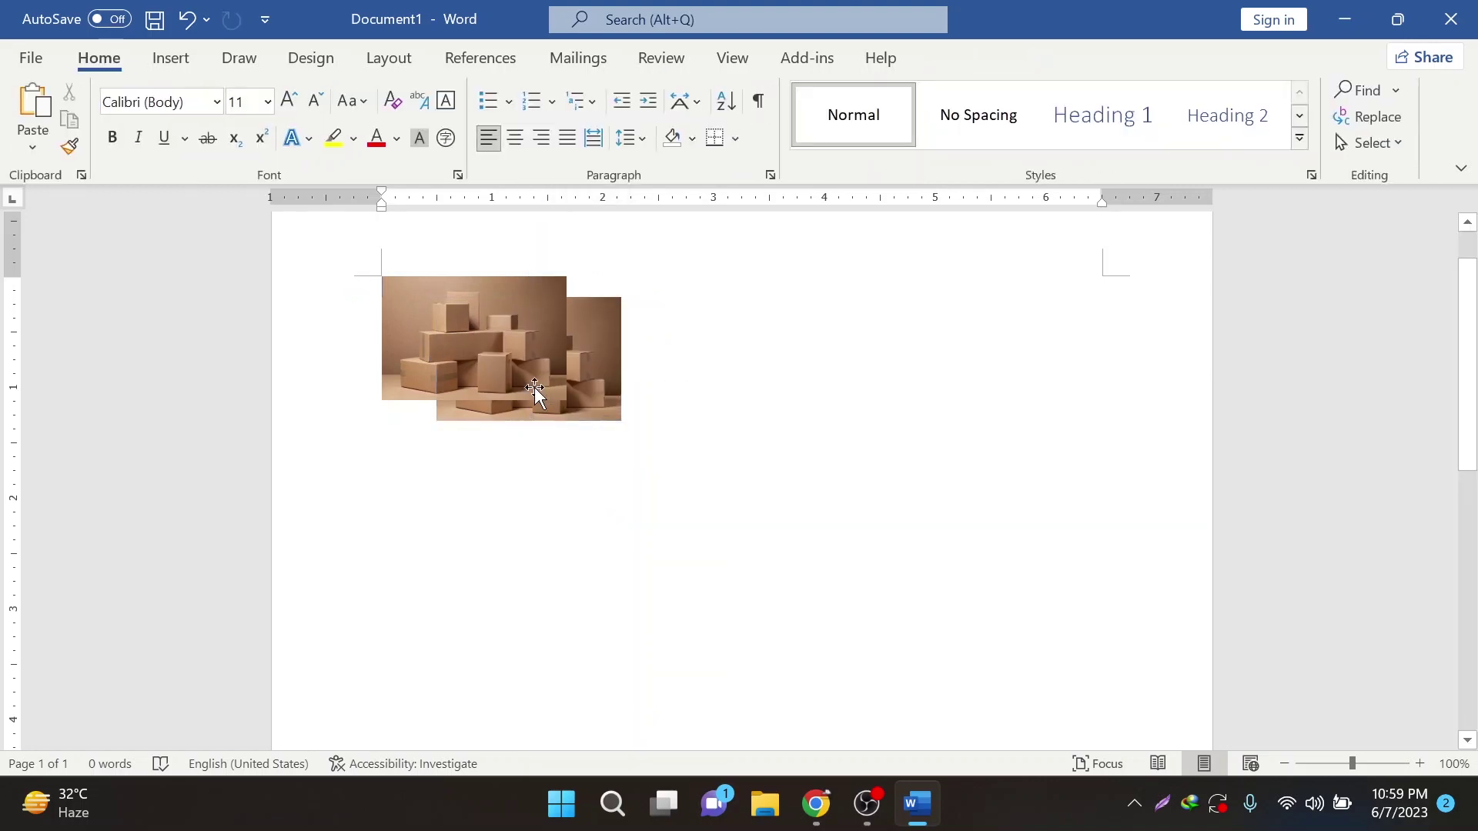
pyautogui.click(446, 374)
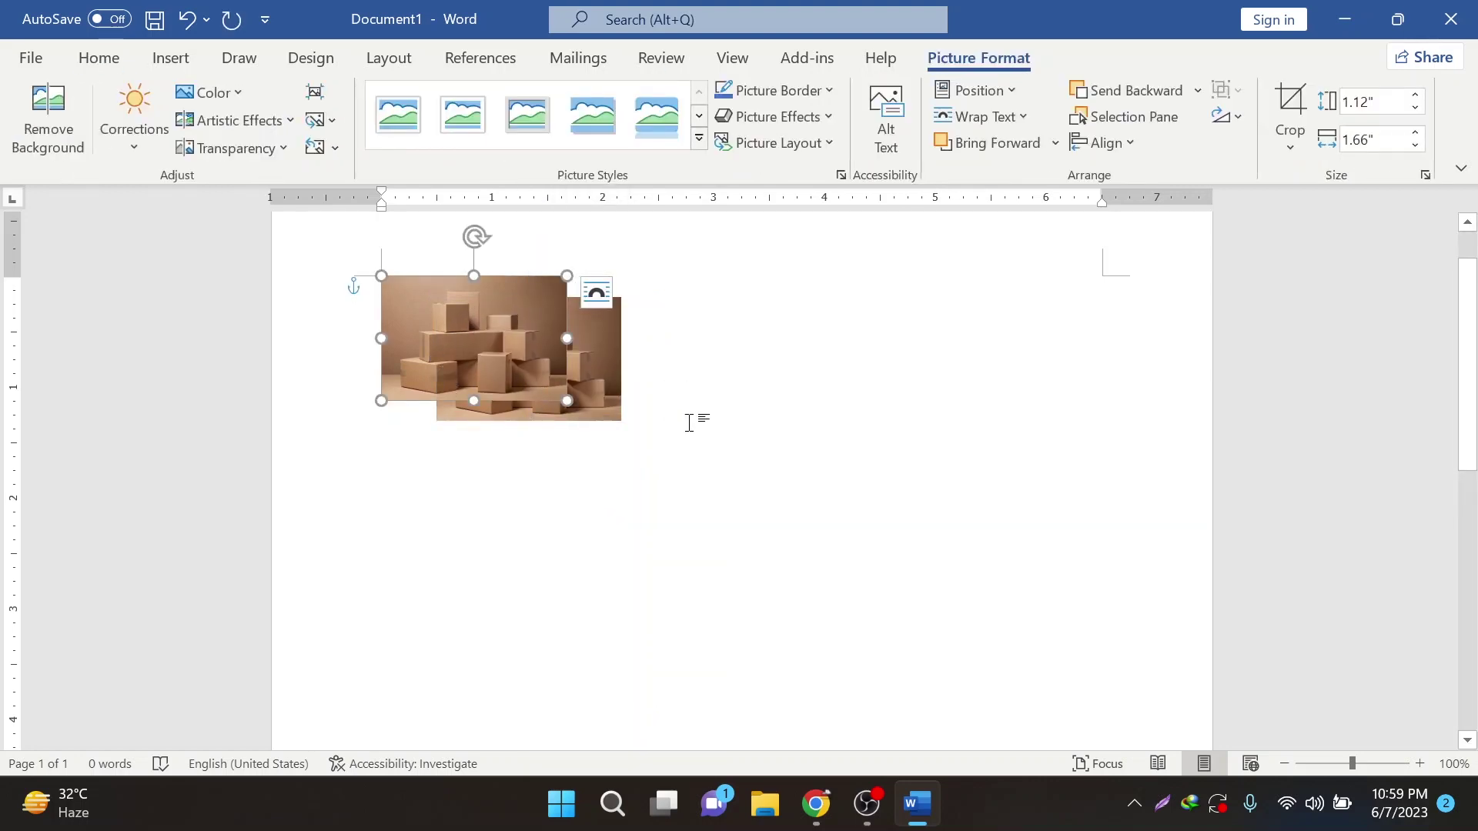
# Step: Send the box pictures to back in turn, moving the front one left over the other
pyautogui.keyDown('ctrl'); pyautogui.scroll(4, 693, 435); pyautogui.keyUp('ctrl')
pyautogui.keyDown('ctrl'); pyautogui.scroll(3, 670, 432); pyautogui.keyUp('ctrl')
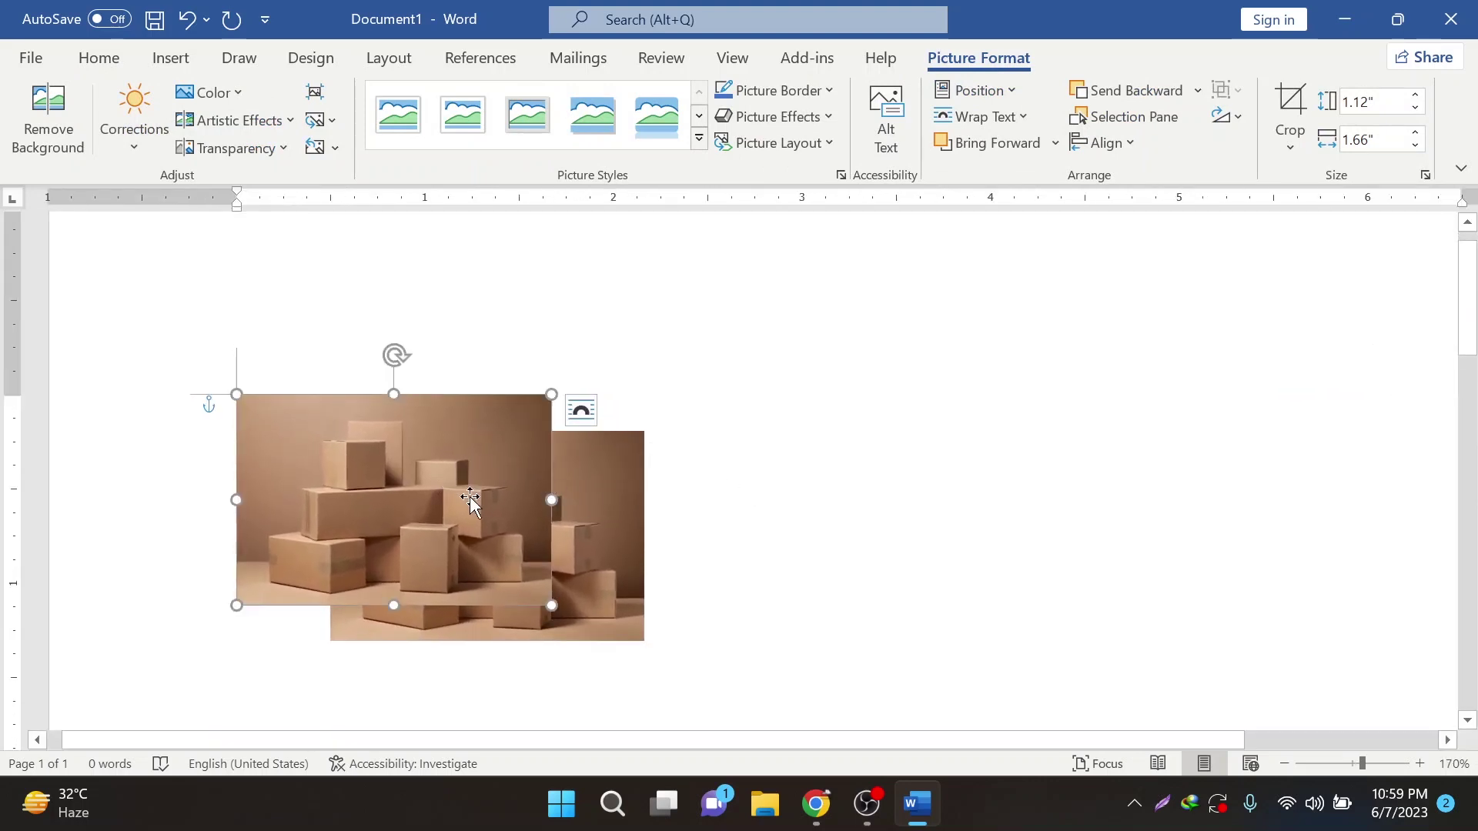
pyautogui.rightClick(299, 512)
pyautogui.click(371, 508)
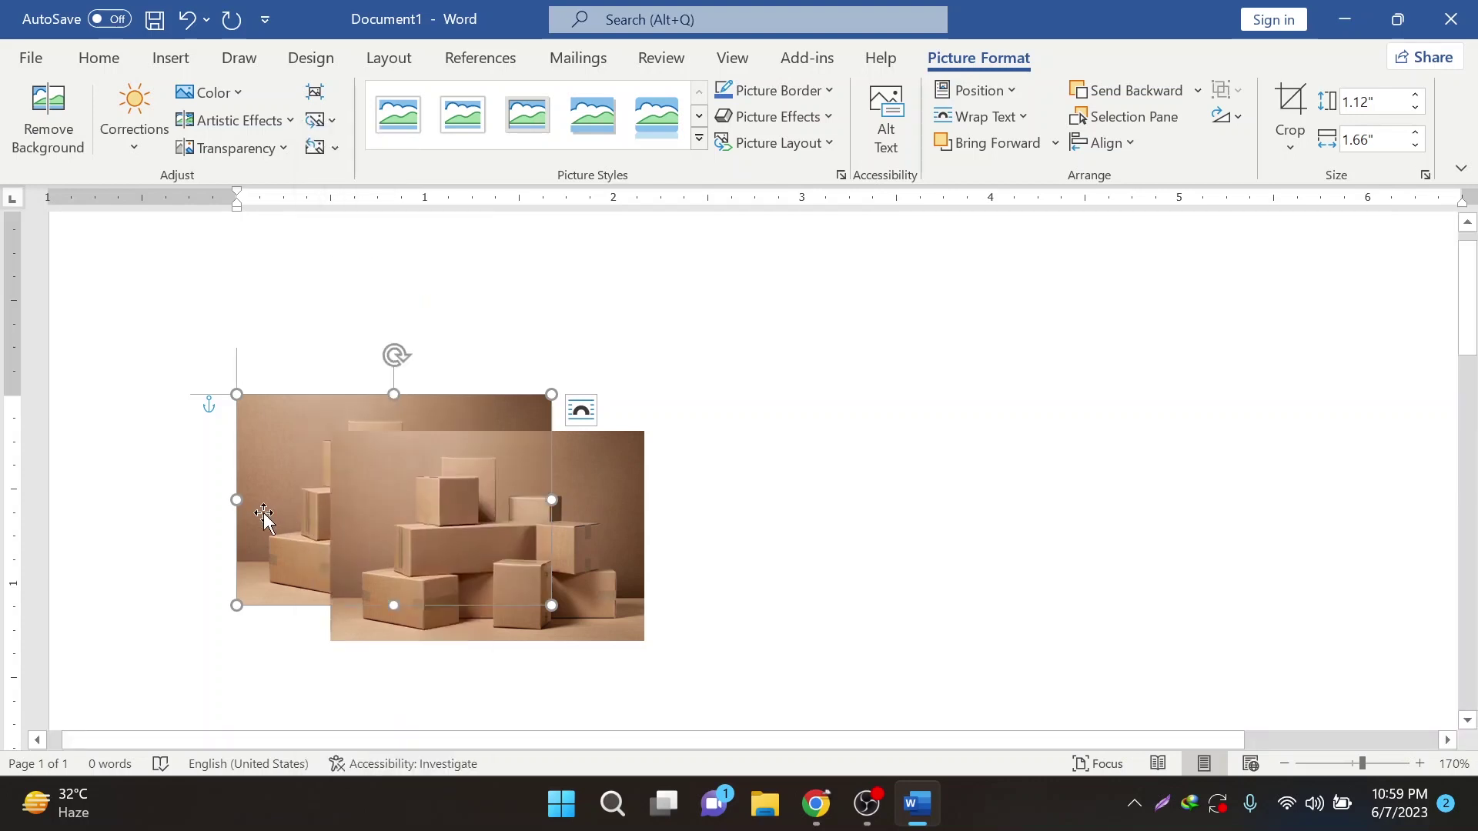
pyautogui.click(466, 547)
pyautogui.moveTo(423, 528); pyautogui.dragTo(231, 485)
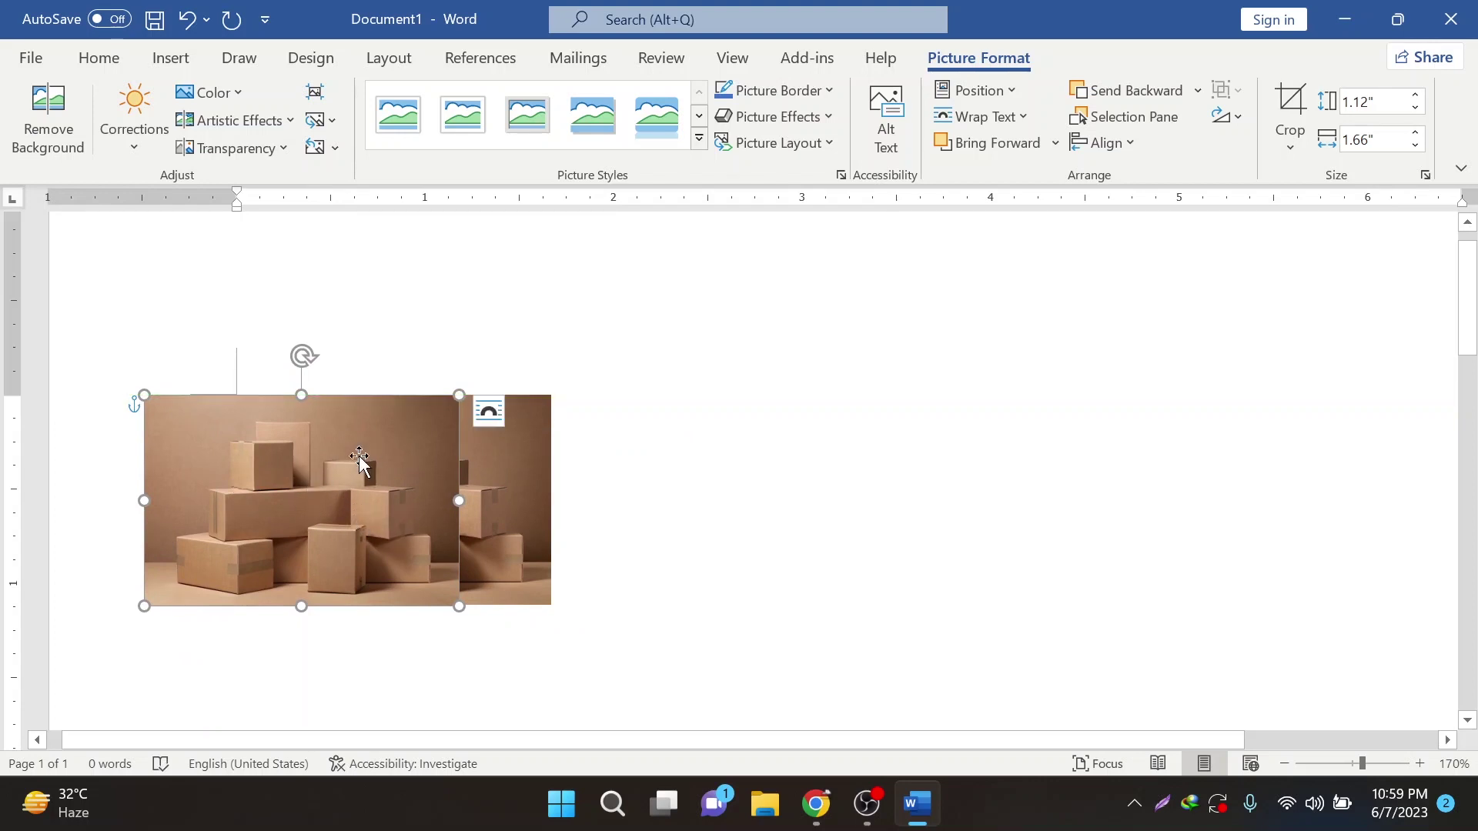
pyautogui.rightClick(375, 484)
pyautogui.click(473, 510)
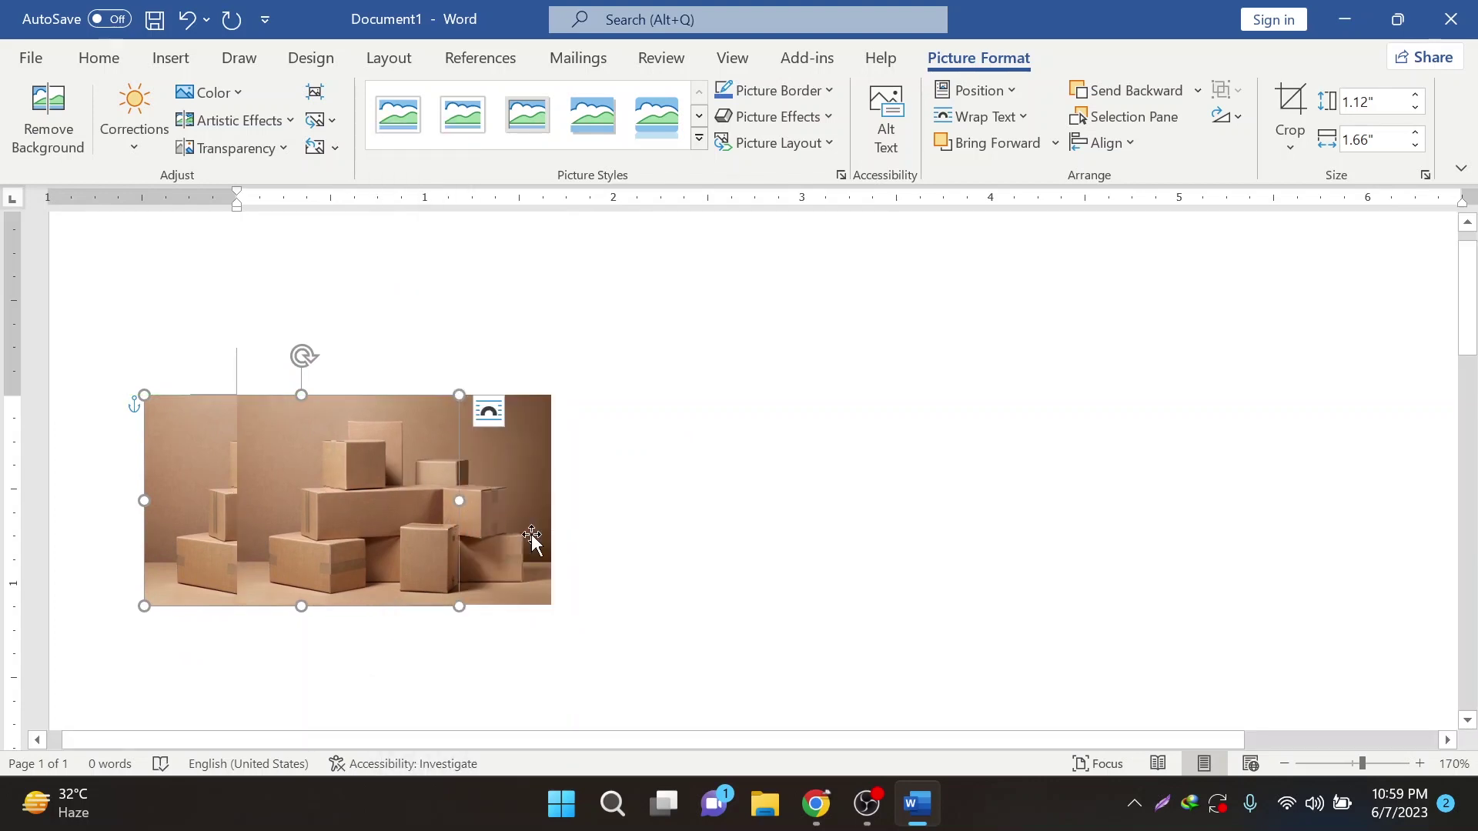
pyautogui.click(573, 531)
# Step: Delete both cardboard box pictures
pyautogui.click(340, 498)
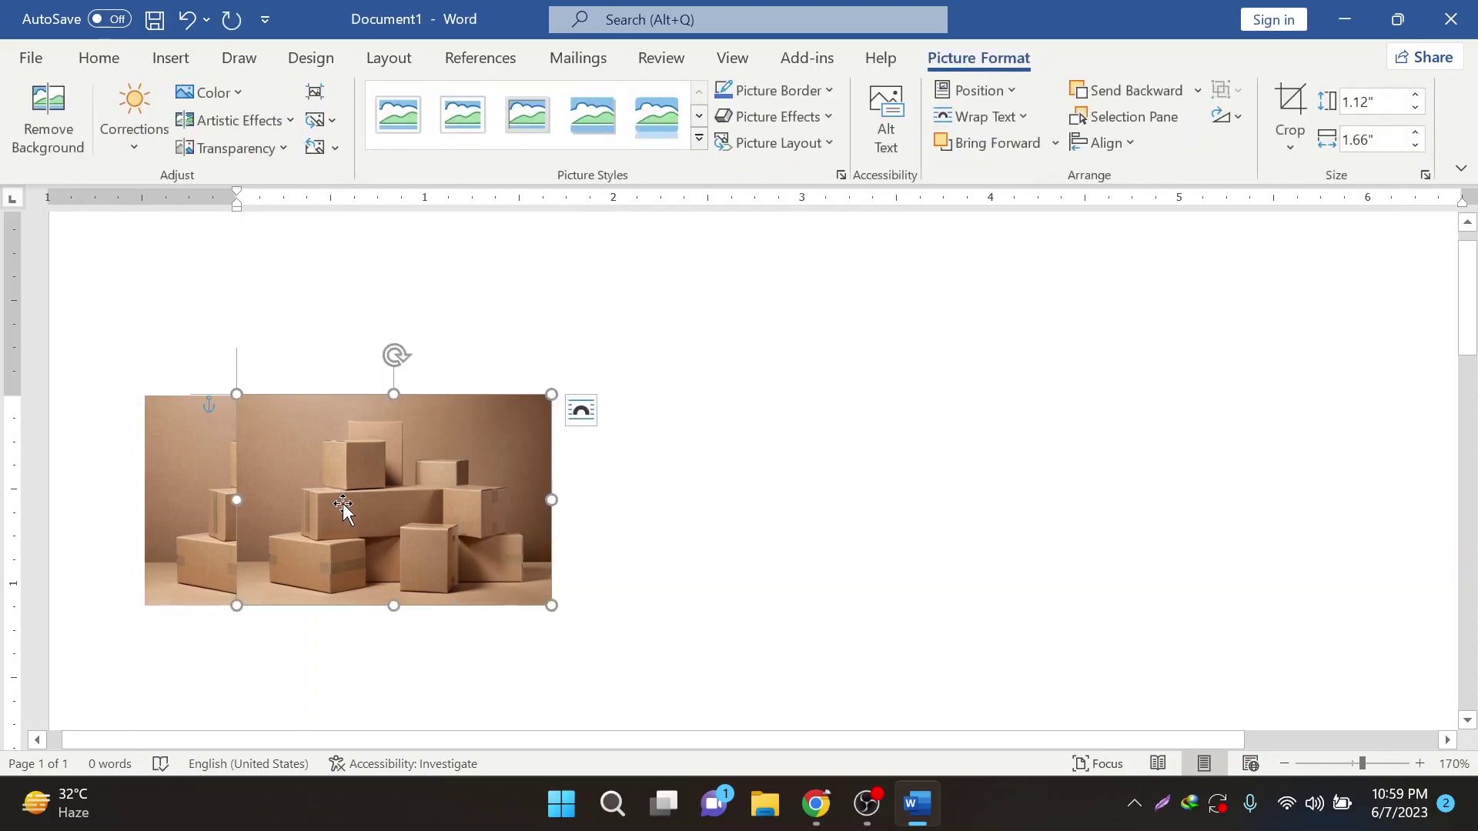
pyautogui.press('Delete')
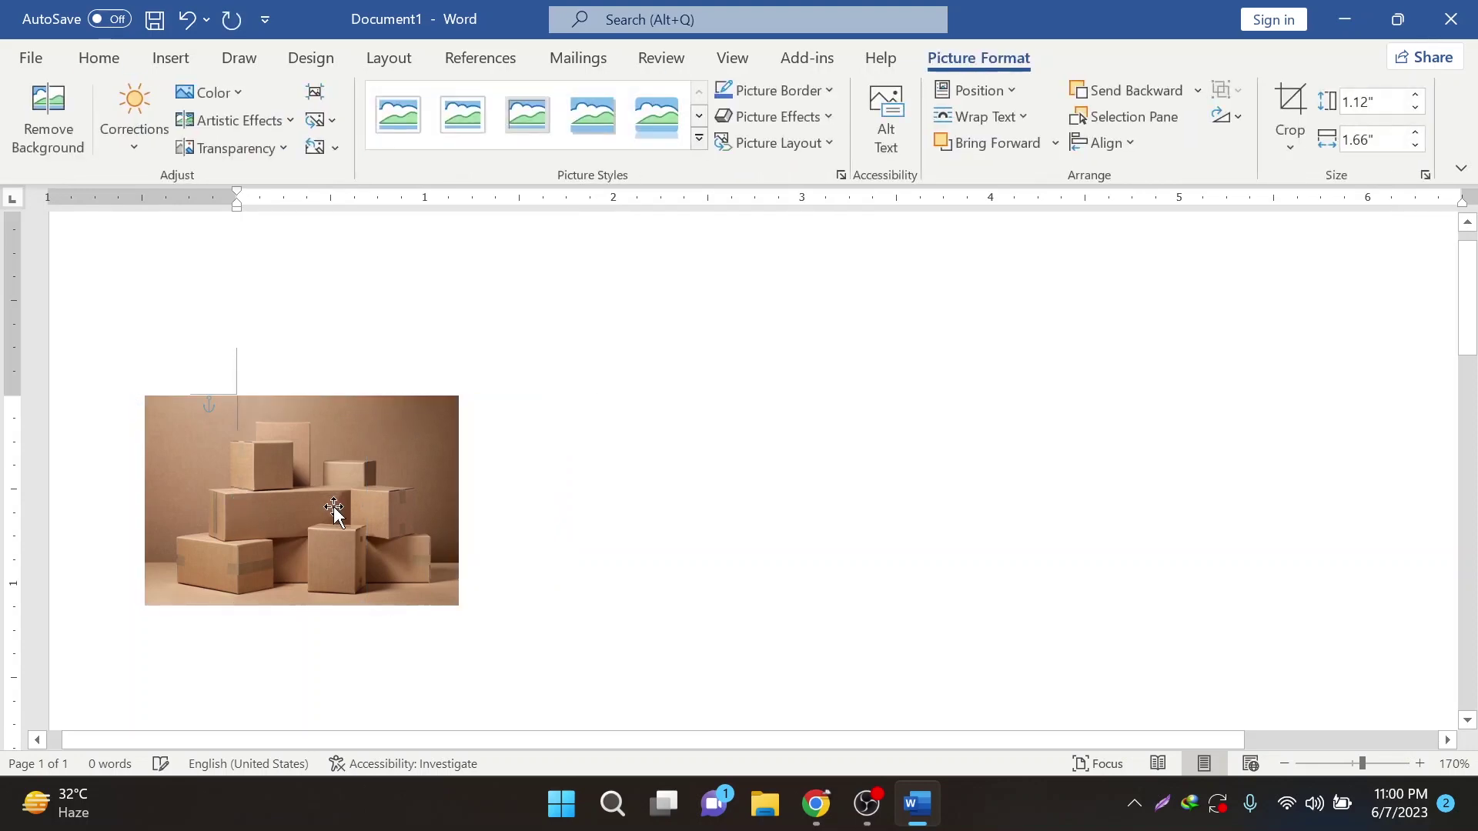
pyautogui.click(327, 508)
pyautogui.press('Delete')
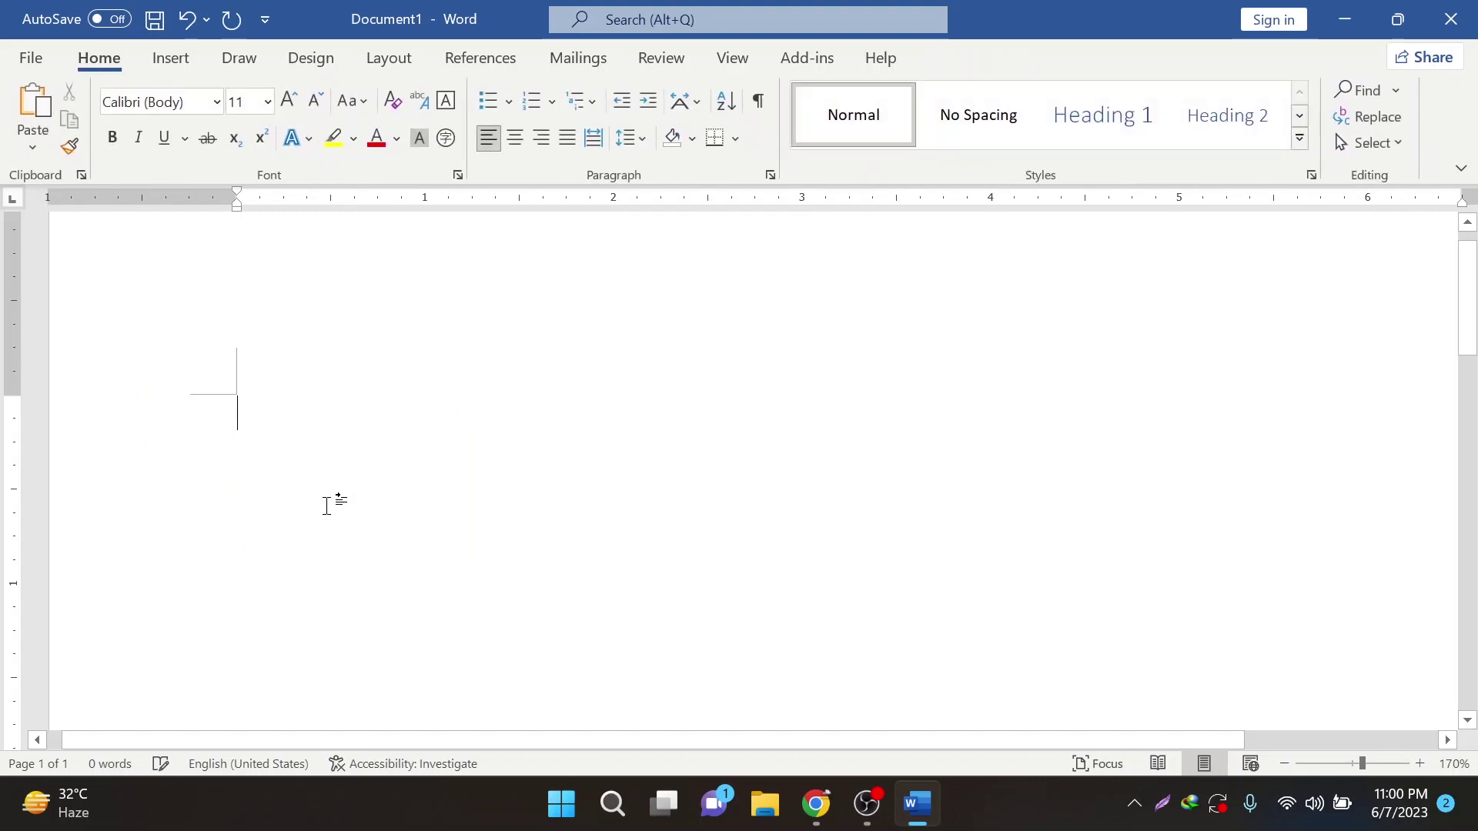
# Step: Browse the Insert Shapes gallery and close it without adding a shape
pyautogui.click(170, 58)
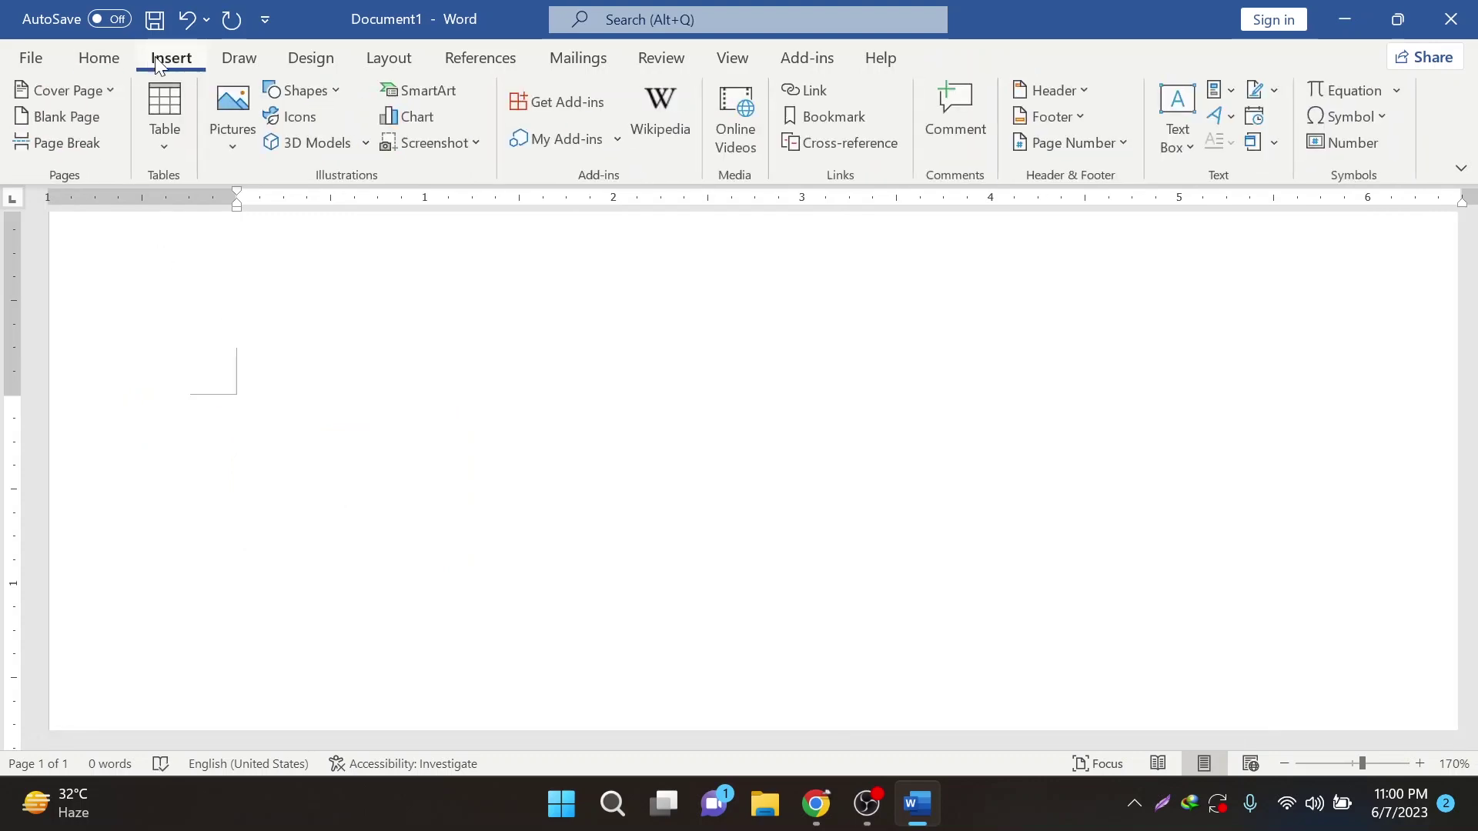
pyautogui.click(287, 99)
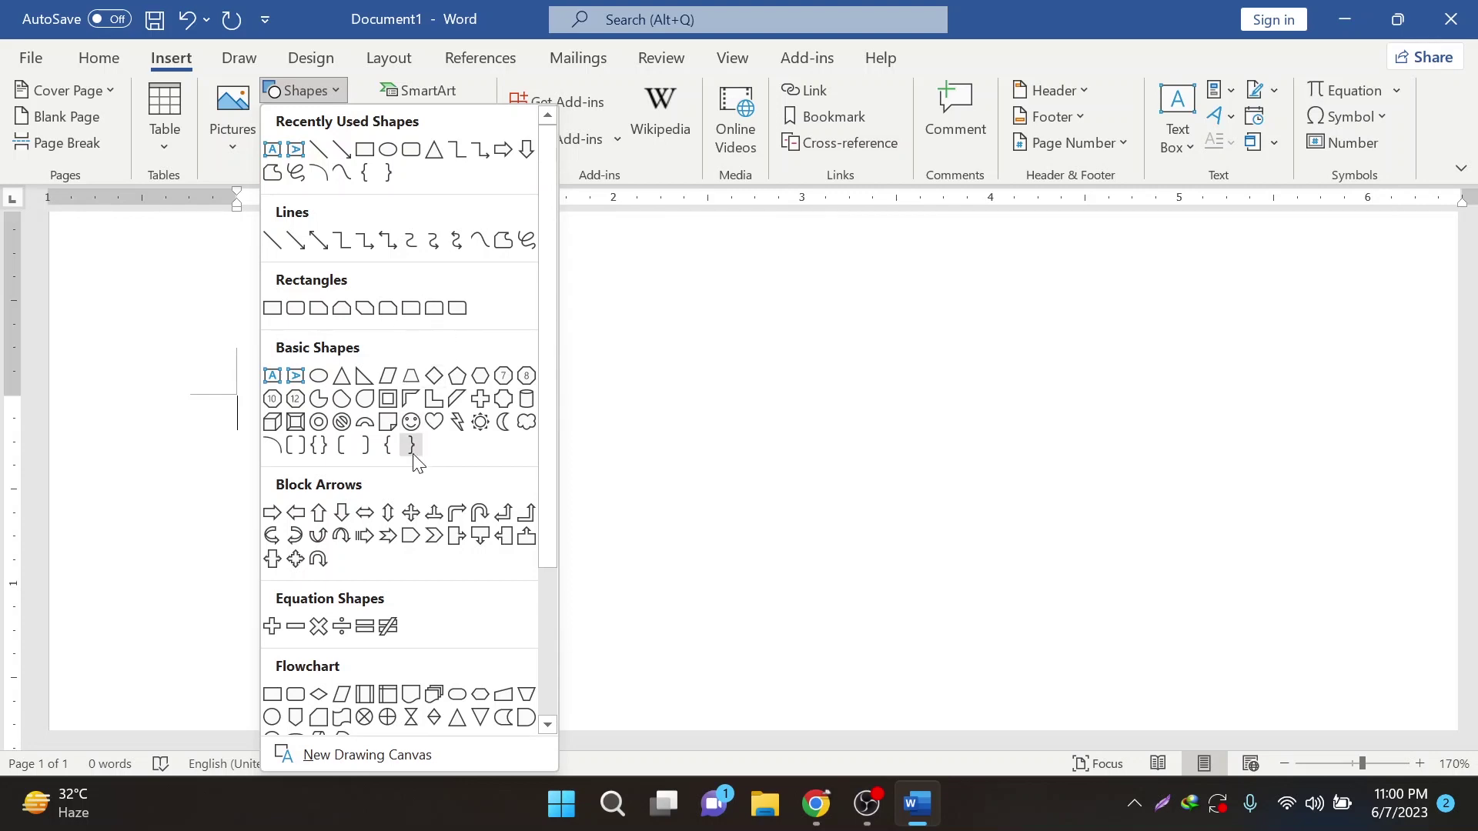
pyautogui.scroll(-3, 340, 599)
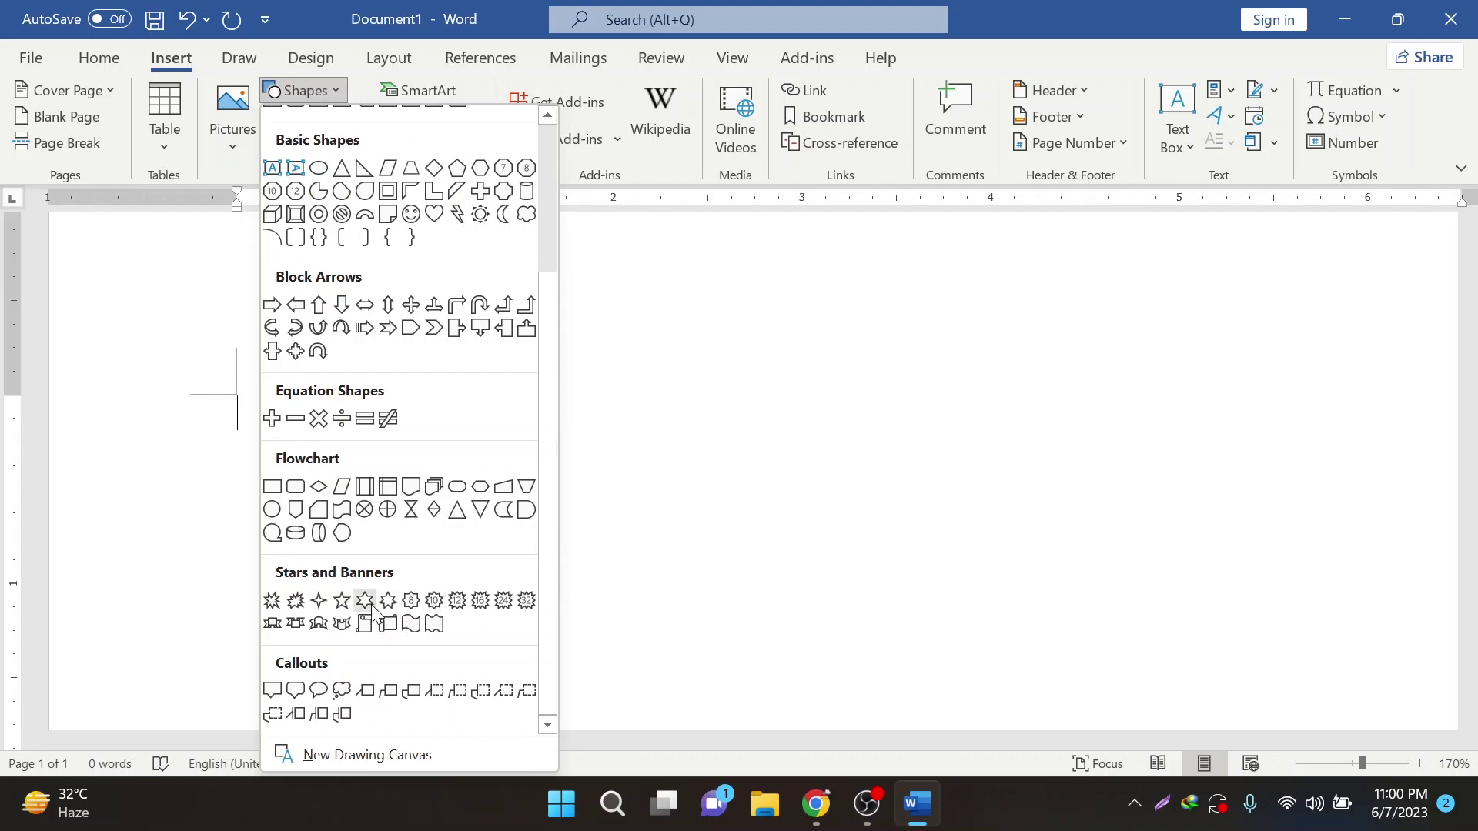
pyautogui.click(738, 339)
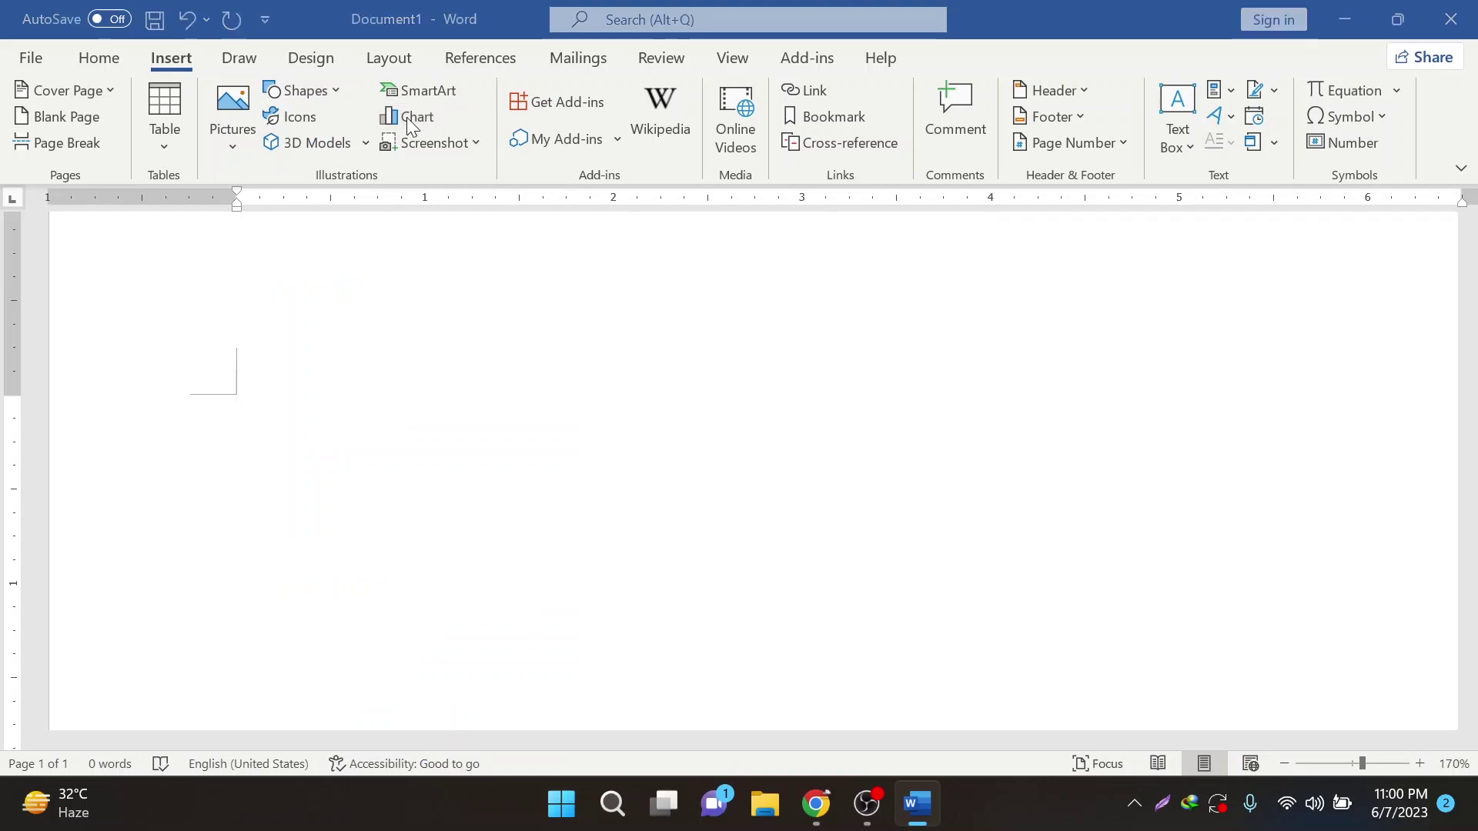
pyautogui.click(408, 117)
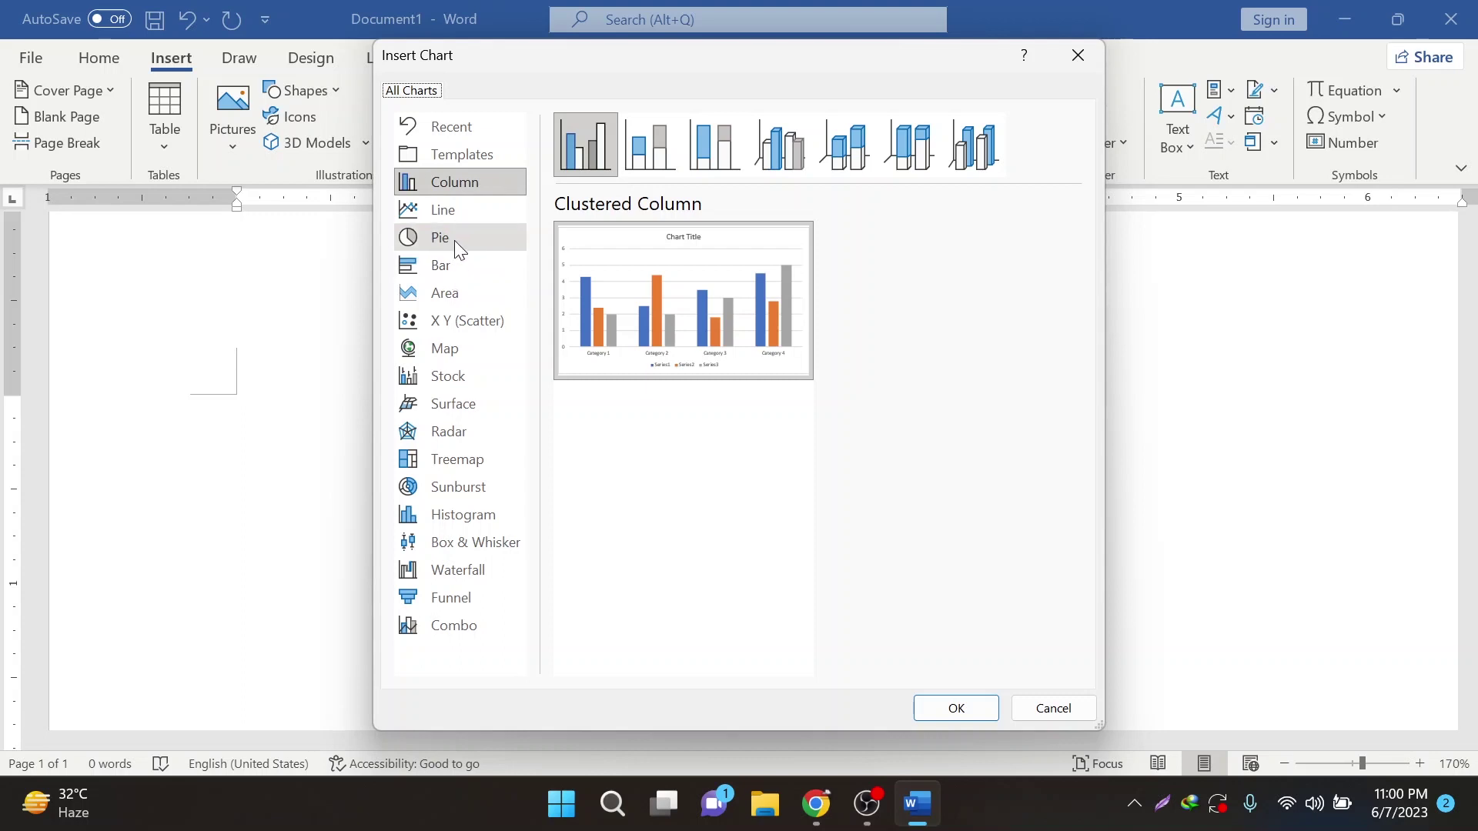
pyautogui.click(1076, 55)
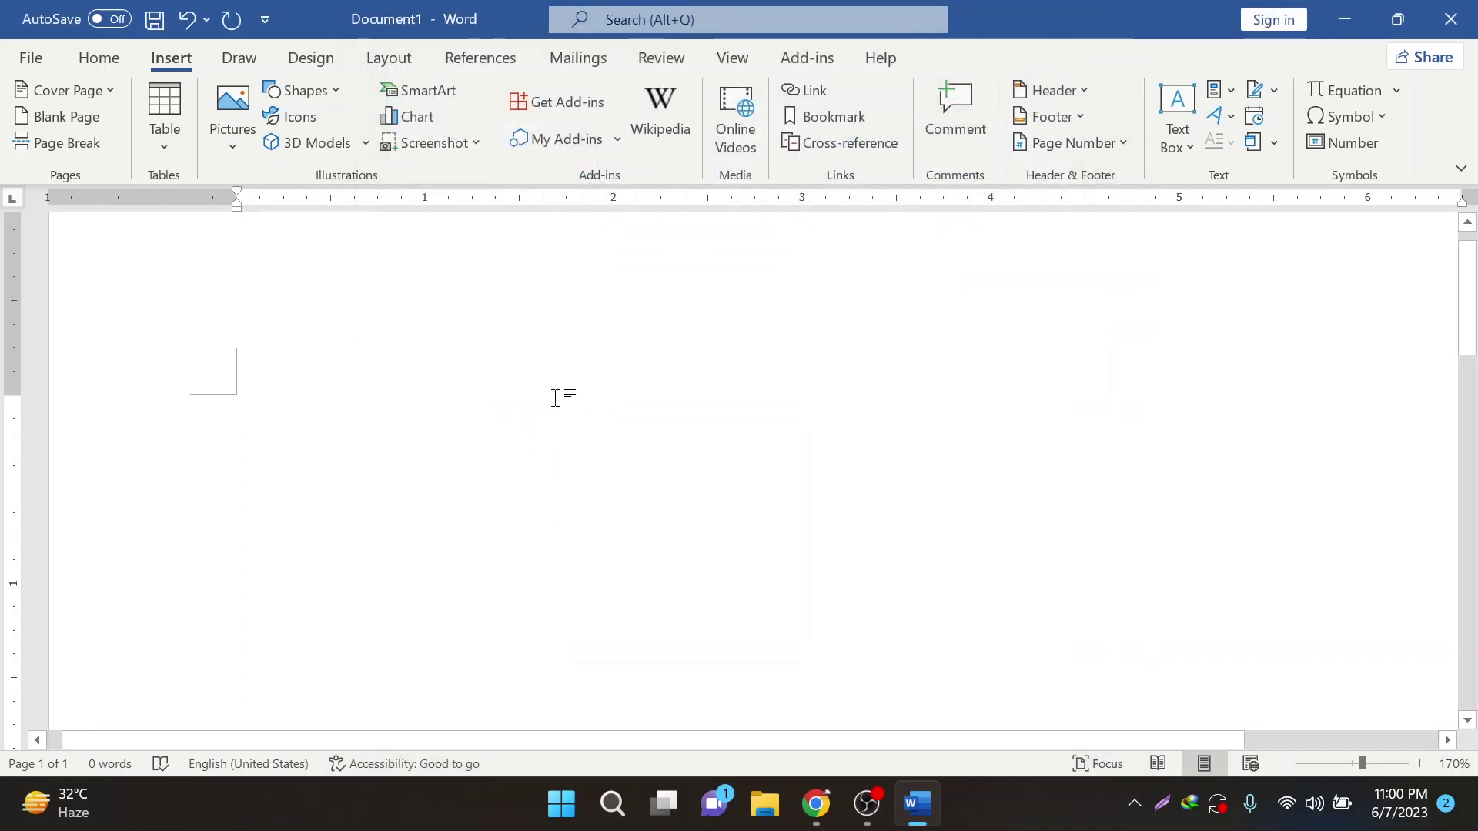